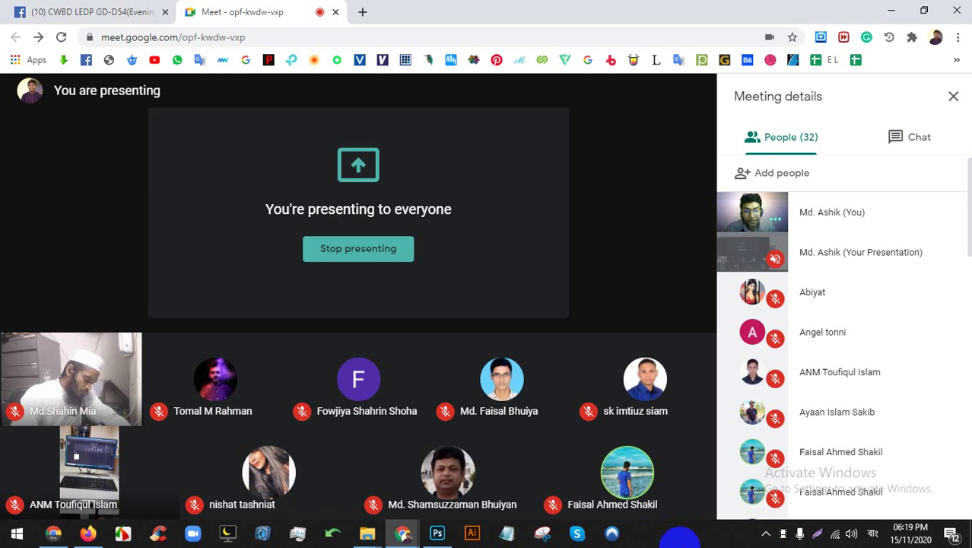
{"action": "scroll", "coordinate": [842, 435], "scroll_direction": "down", "scroll_amount": 4}
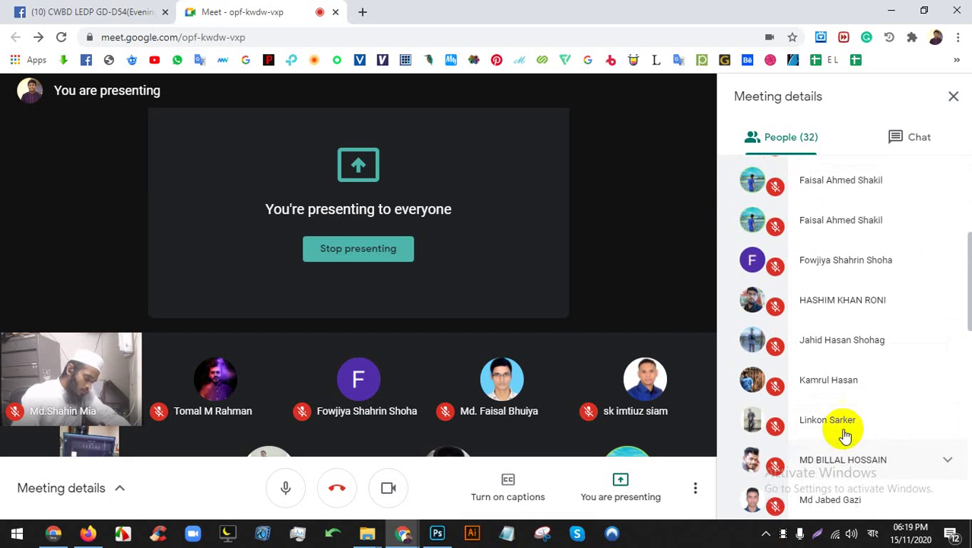
{"action": "scroll", "coordinate": [842, 434], "scroll_direction": "up", "scroll_amount": 4}
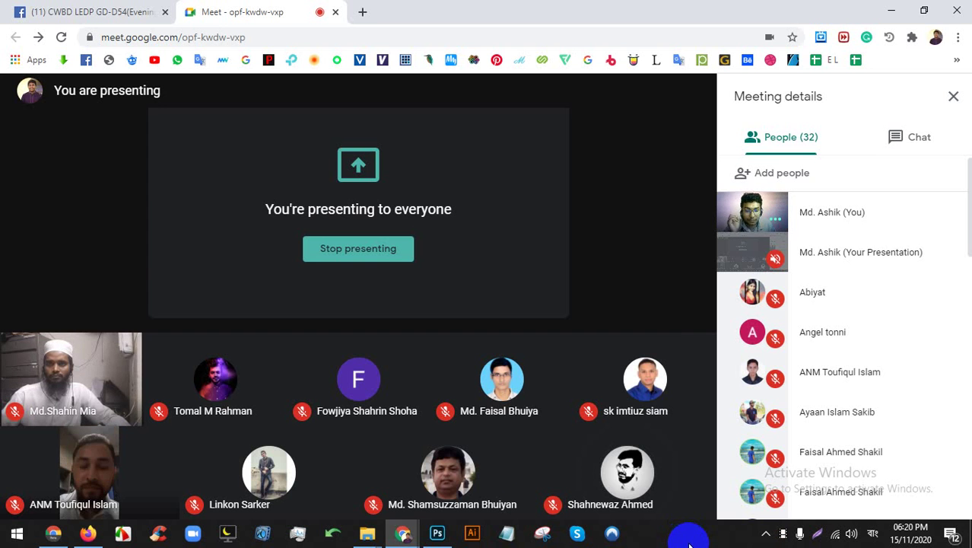
Switch to Photoshop, capture the full screen, outline the menu bar with a red rectangle and close the capture
{"action": "left_click", "coordinate": [438, 534]}
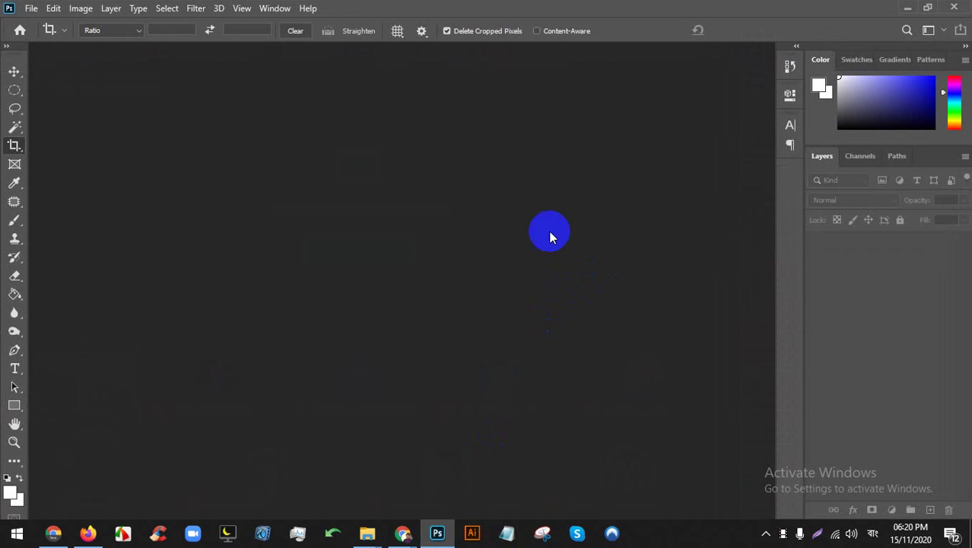
{"action": "key", "text": "Print"}
{"action": "left_click_drag", "start_coordinate": [0, 0], "coordinate": [969, 547]}
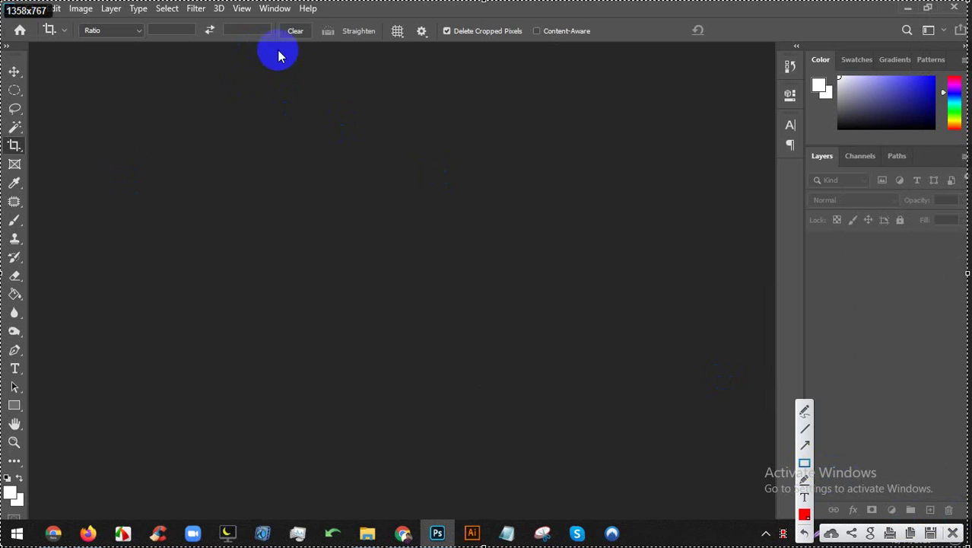
{"action": "left_click_drag", "start_coordinate": [348, 14], "coordinate": [3, 6]}
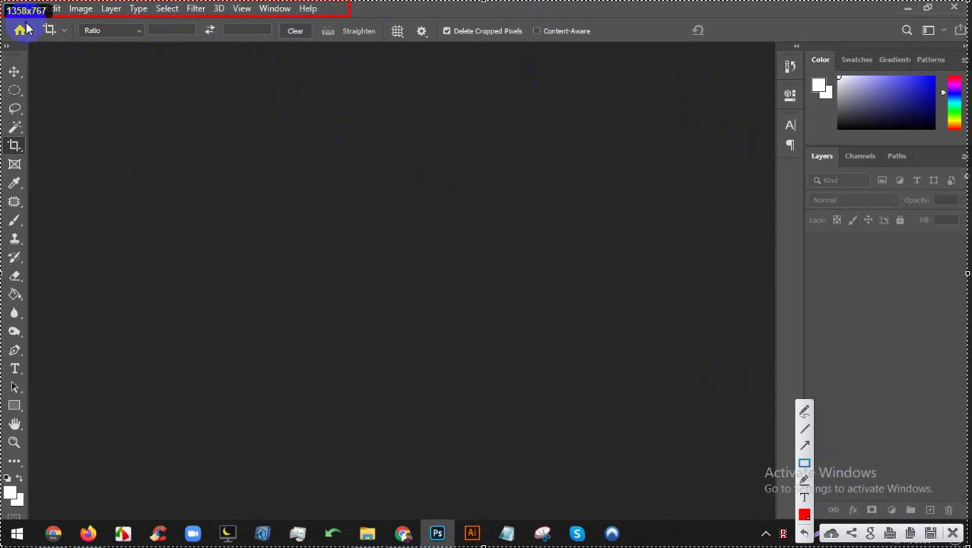
{"action": "left_click", "coordinate": [953, 533]}
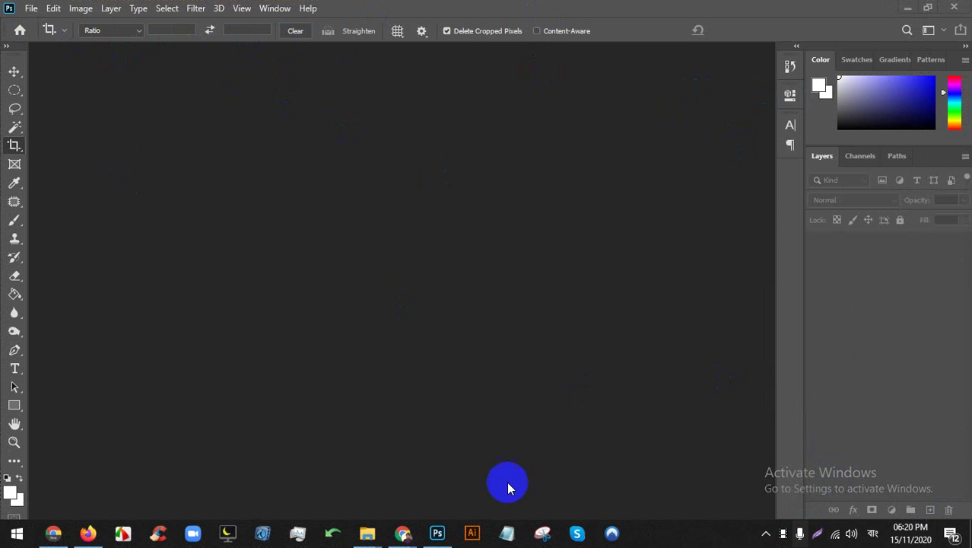
Return to the Google Meet call and admit the participant waiting to join
{"action": "mouse_move", "coordinate": [390, 531]}
{"action": "left_click", "coordinate": [390, 426]}
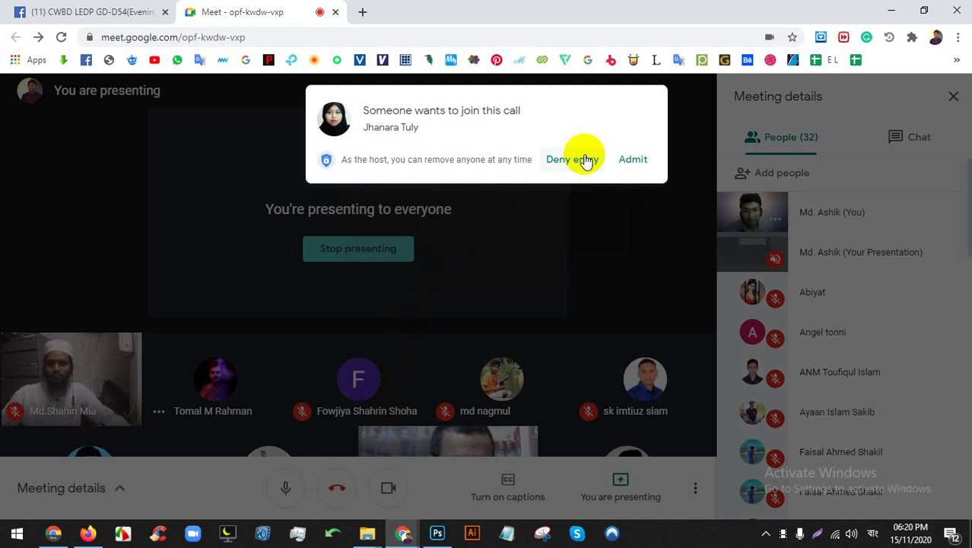
{"action": "left_click", "coordinate": [632, 160]}
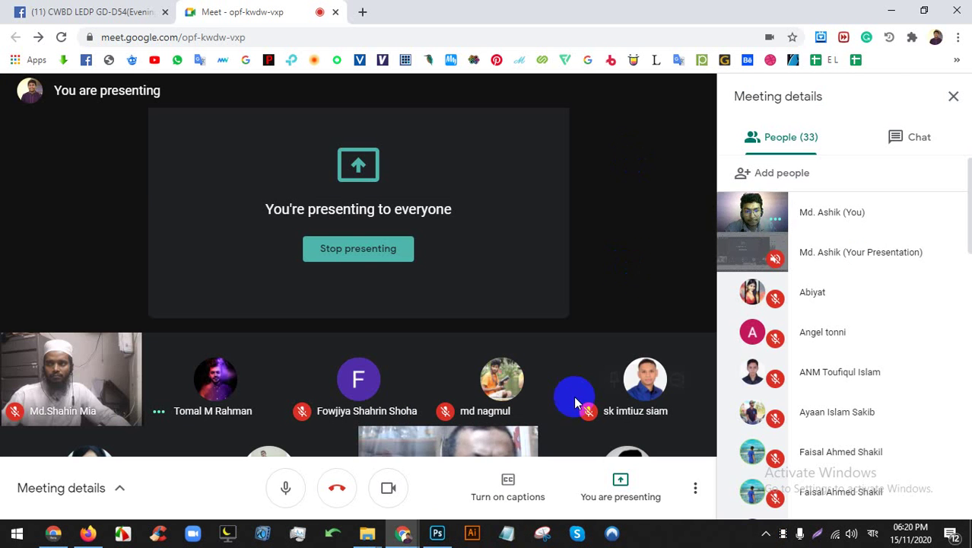
Go back to Photoshop, outline the menu bar in red on a new full-screen capture and discard it
{"action": "left_click", "coordinate": [434, 536]}
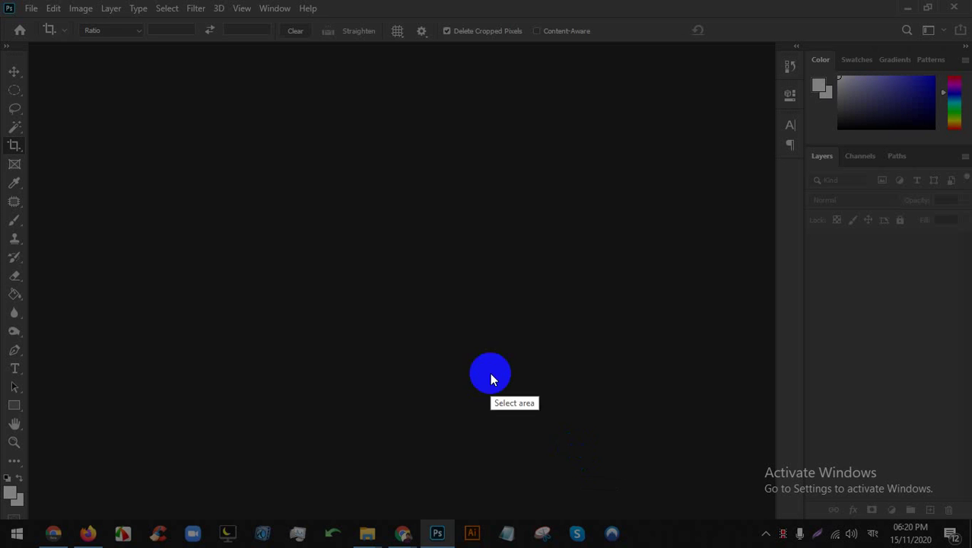
{"action": "left_click_drag", "start_coordinate": [1, 2], "coordinate": [967, 543]}
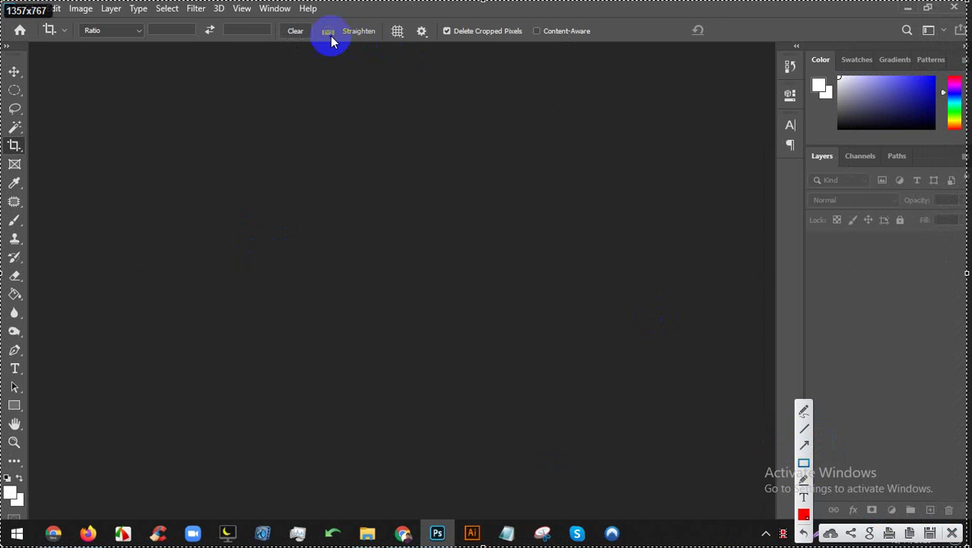
{"action": "left_click_drag", "start_coordinate": [328, 16], "coordinate": [9, 7]}
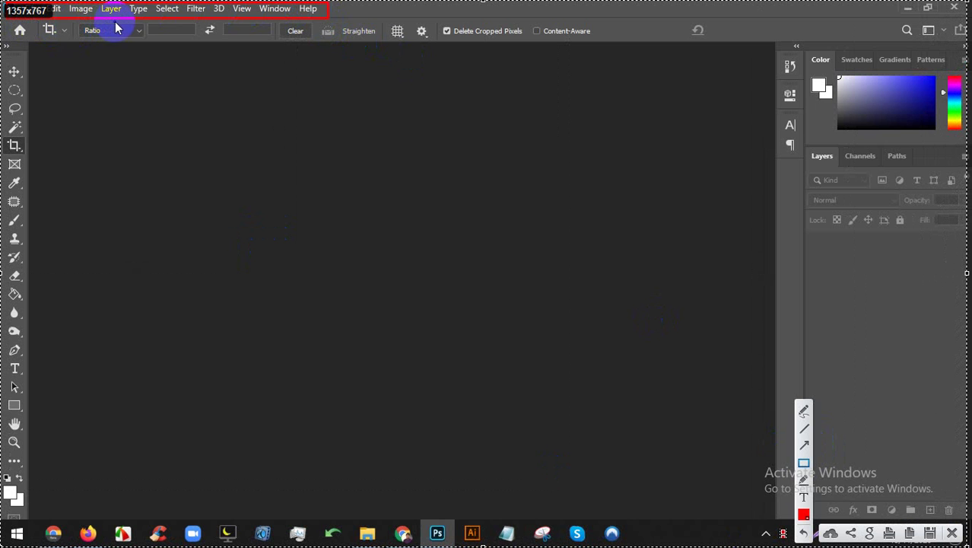
{"action": "left_click", "coordinate": [954, 535]}
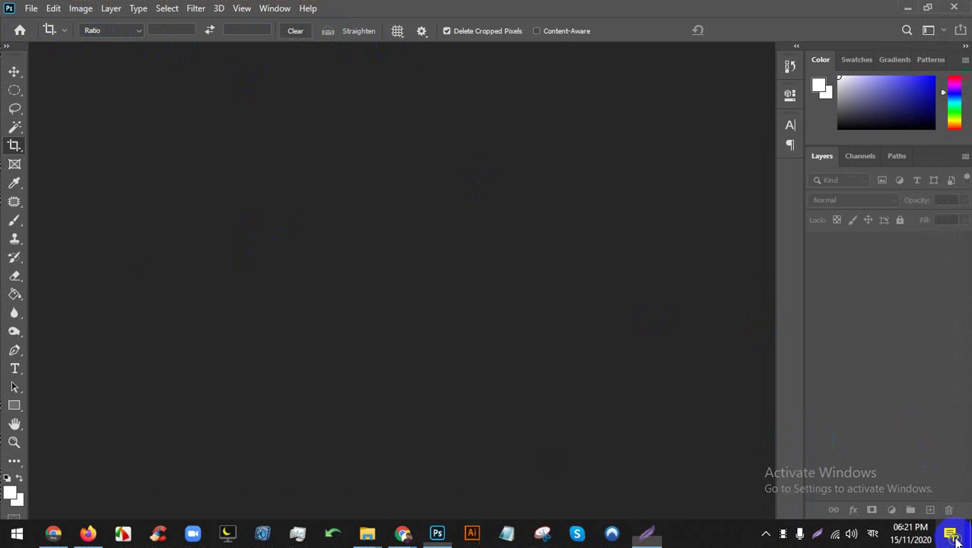
Capture the full Photoshop screen and outline the menu bar and the options bar with red rectangles
{"action": "left_click", "coordinate": [439, 531]}
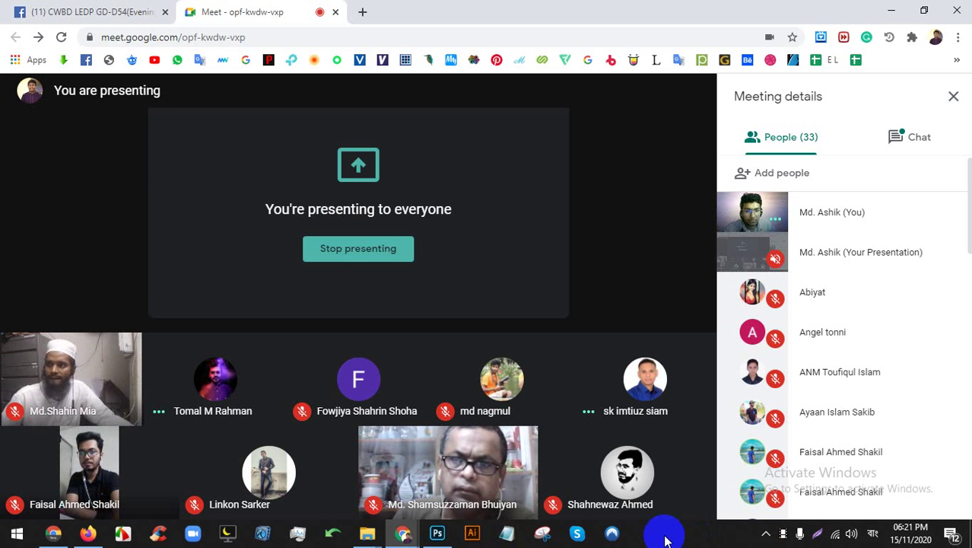
{"action": "left_click", "coordinate": [448, 535]}
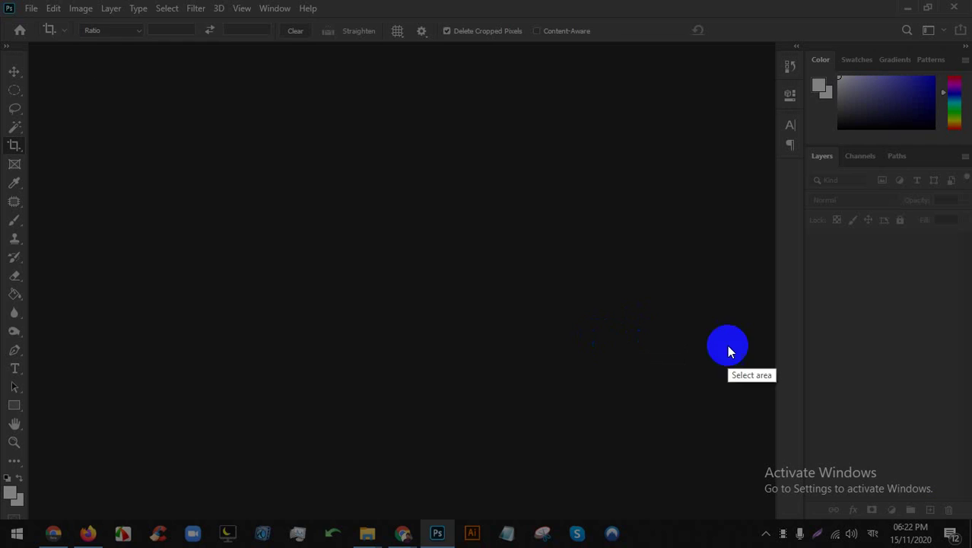
{"action": "left_click_drag", "start_coordinate": [0, 0], "coordinate": [965, 542]}
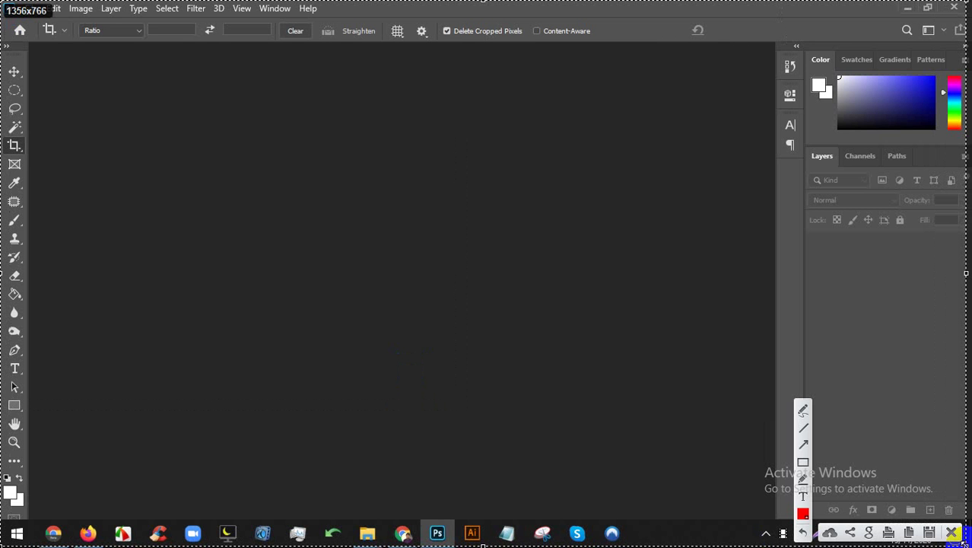
{"action": "left_click", "coordinate": [803, 462]}
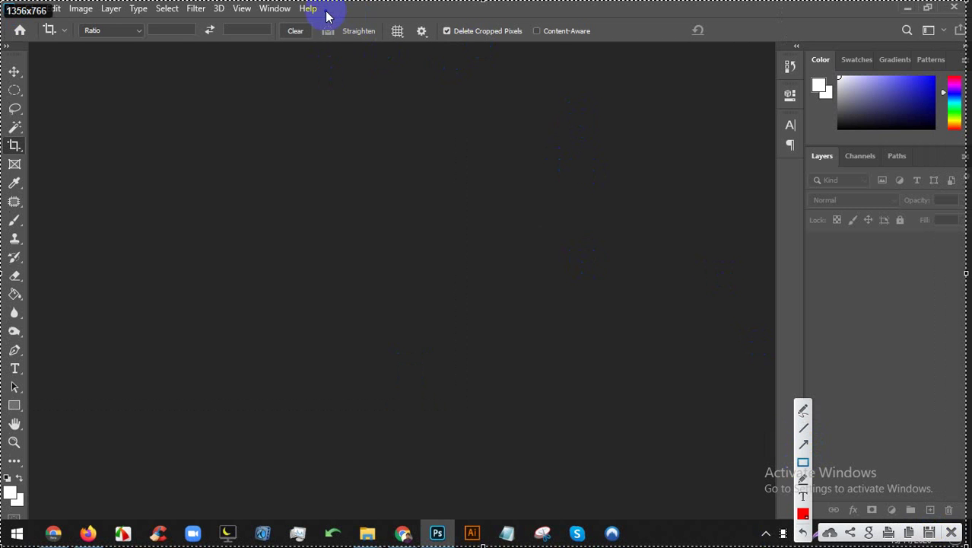
{"action": "left_click_drag", "start_coordinate": [329, 16], "coordinate": [180, 1]}
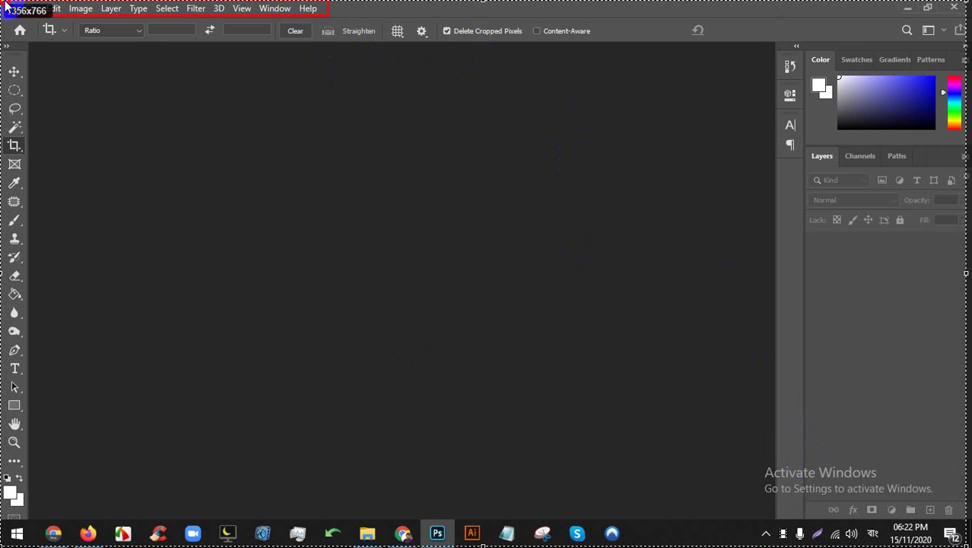
{"action": "left_click_drag", "start_coordinate": [5, 5], "coordinate": [5, 6]}
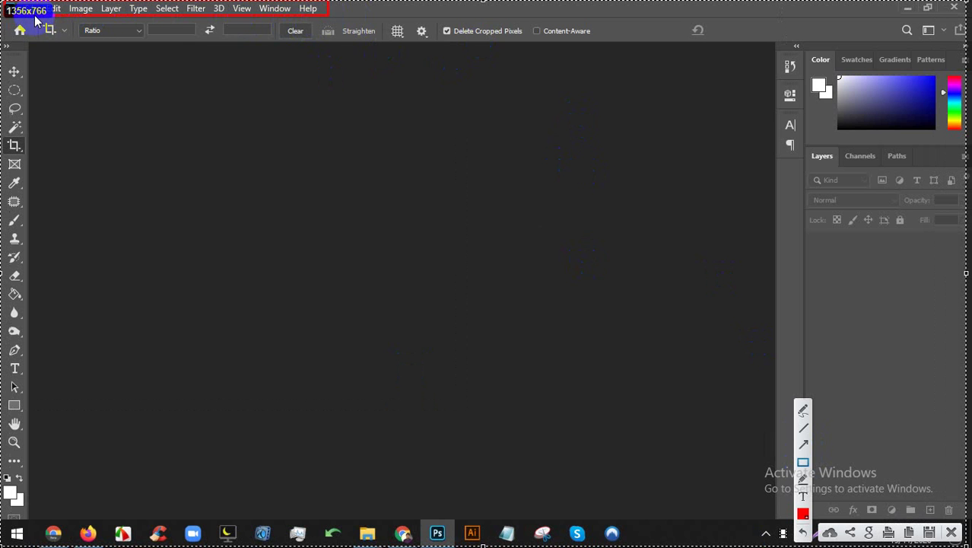
{"action": "mouse_move", "coordinate": [35, 21]}
{"action": "left_mouse_down"}
{"action": "mouse_move", "coordinate": [375, 61]}
{"action": "mouse_move", "coordinate": [607, 61]}
{"action": "mouse_move", "coordinate": [627, 48]}
{"action": "left_mouse_up"}
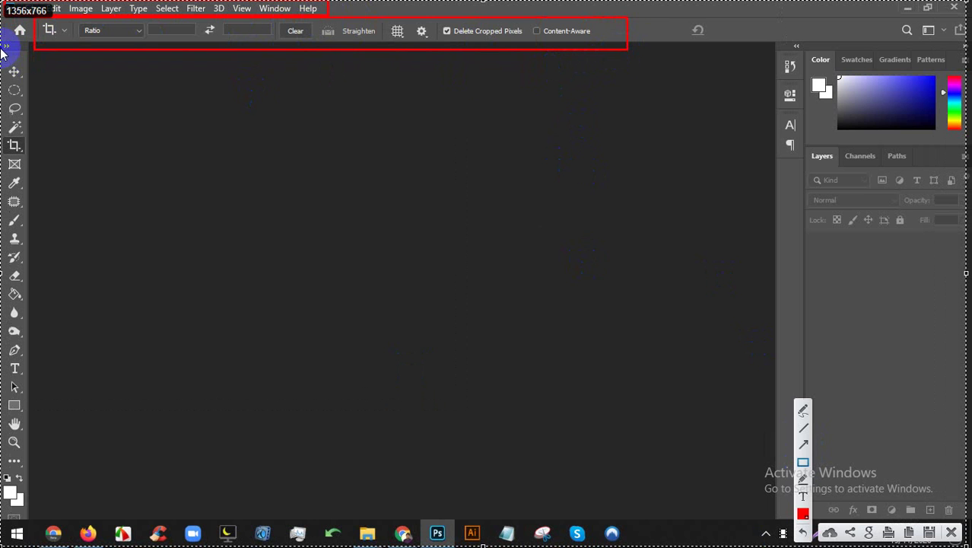
Outline the tools panel and the Color and Layers panel area in red, closing the capture at the end
{"action": "mouse_move", "coordinate": [4, 47]}
{"action": "left_mouse_down"}
{"action": "mouse_move", "coordinate": [47, 317]}
{"action": "mouse_move", "coordinate": [38, 510]}
{"action": "mouse_move", "coordinate": [31, 506]}
{"action": "left_mouse_up"}
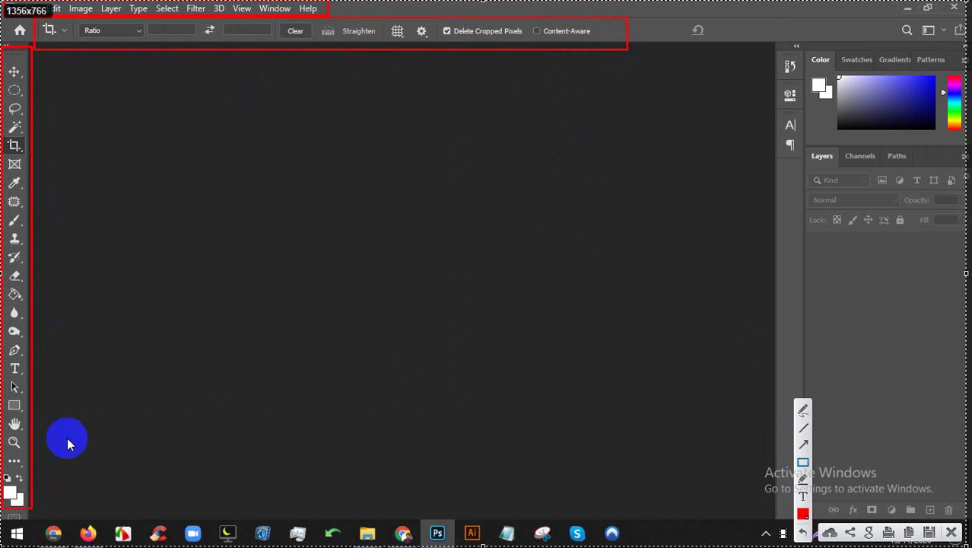
{"action": "mouse_move", "coordinate": [763, 13]}
{"action": "left_mouse_down"}
{"action": "mouse_move", "coordinate": [820, 200]}
{"action": "mouse_move", "coordinate": [848, 272]}
{"action": "mouse_move", "coordinate": [867, 280]}
{"action": "mouse_move", "coordinate": [967, 532]}
{"action": "mouse_move", "coordinate": [961, 525]}
{"action": "left_mouse_up"}
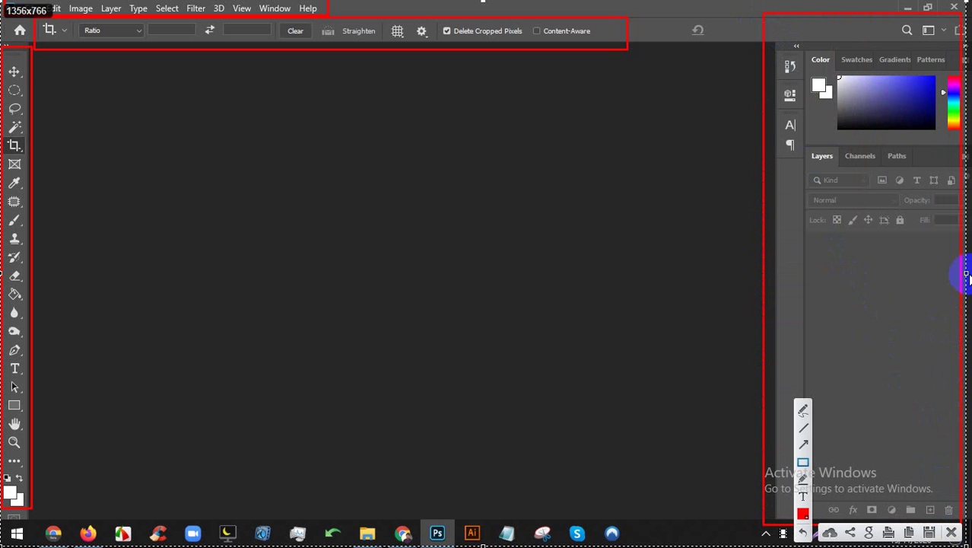
{"action": "left_click_drag", "start_coordinate": [967, 276], "coordinate": [967, 275]}
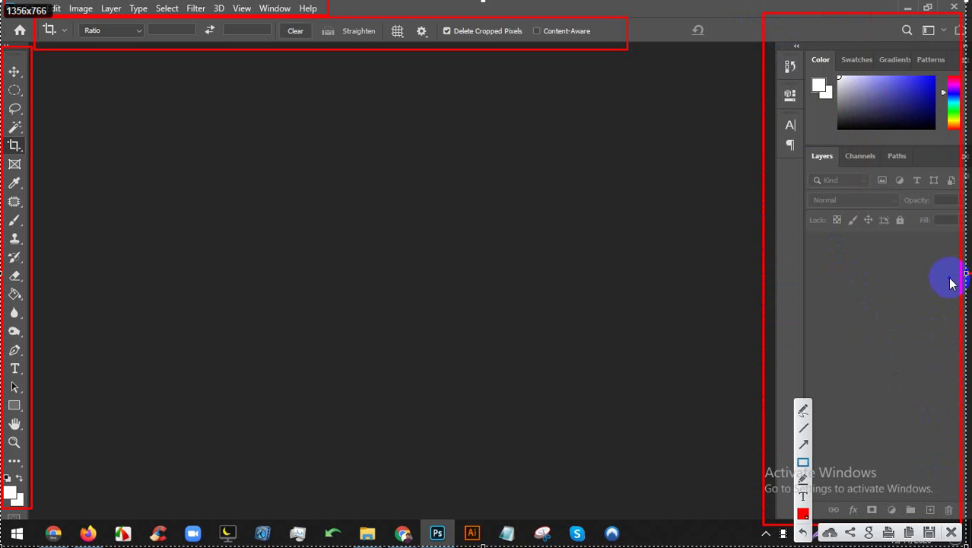
{"action": "left_click", "coordinate": [952, 532]}
Switch from Photoshop back to the Google Meet call
{"action": "mouse_move", "coordinate": [369, 530]}
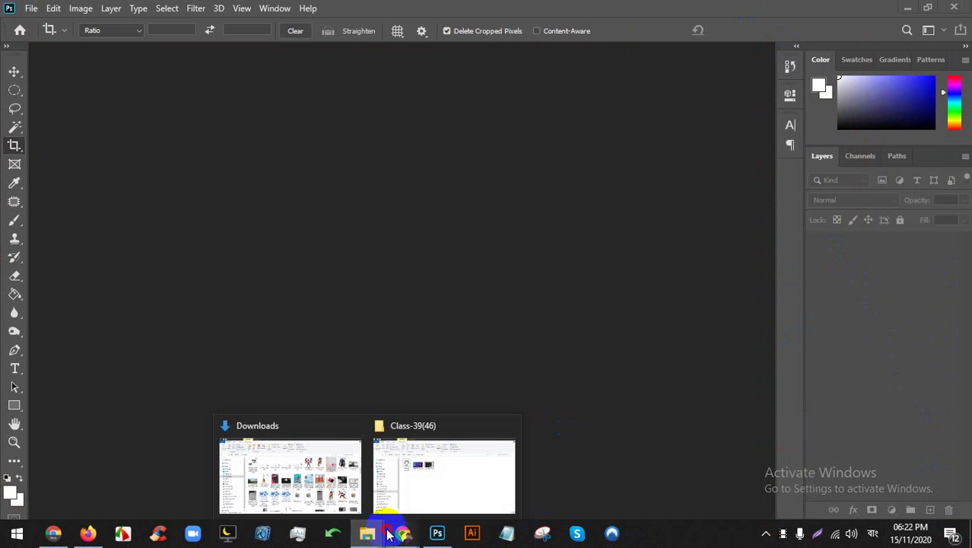
{"action": "left_click", "coordinate": [365, 467]}
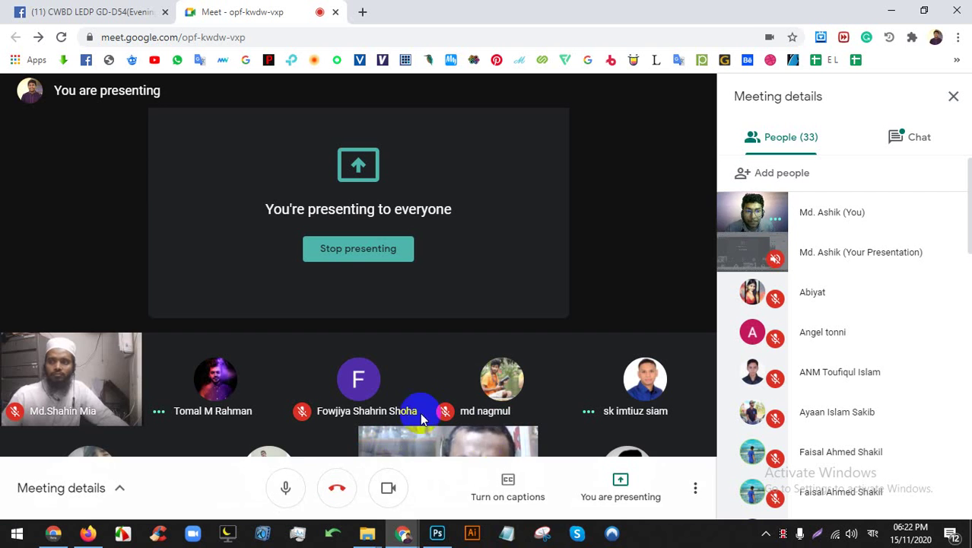
{"action": "left_click", "coordinate": [694, 540]}
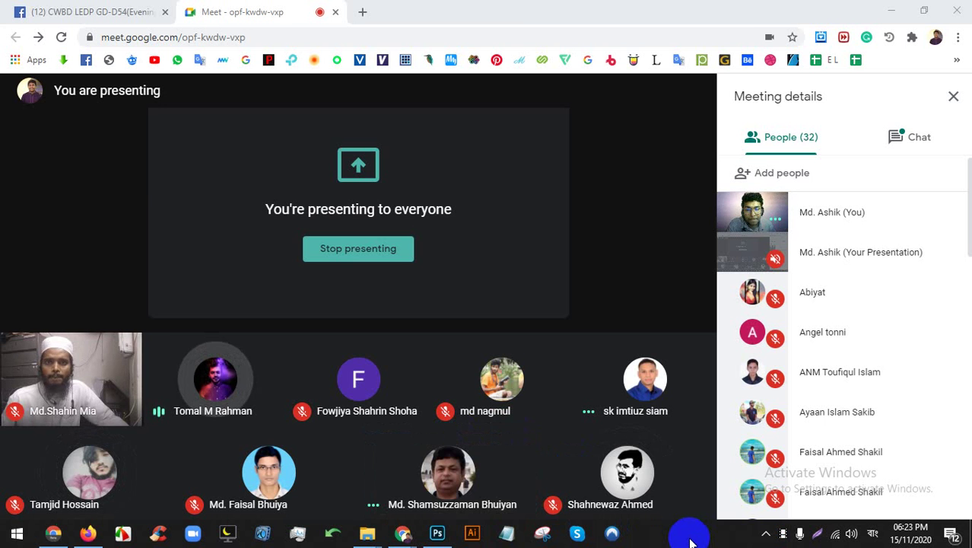
Close the Firefox window holding the YouTube Studio upload, confirming to leave the page
{"action": "left_click", "coordinate": [90, 534]}
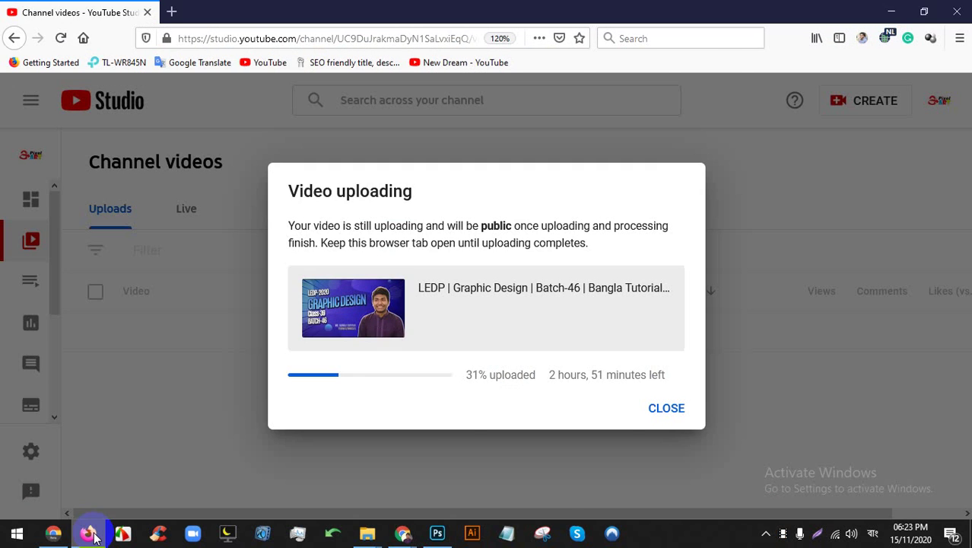
{"action": "left_click", "coordinate": [90, 533]}
{"action": "right_click", "coordinate": [94, 532]}
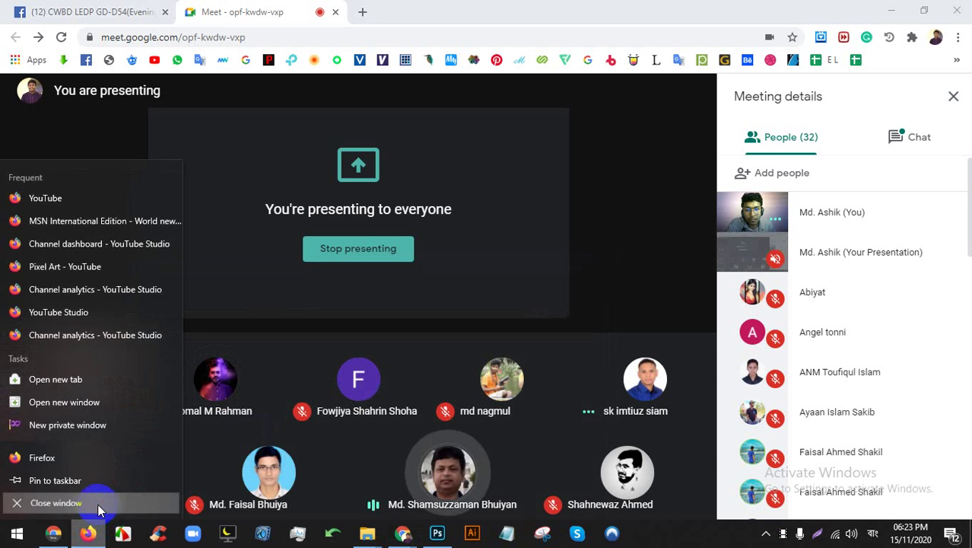
{"action": "left_click", "coordinate": [97, 506]}
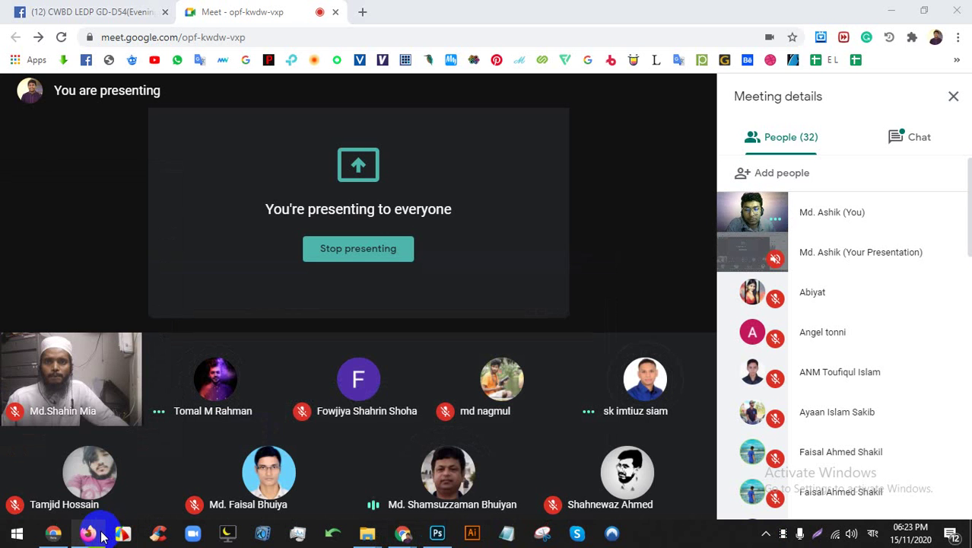
{"action": "mouse_move", "coordinate": [91, 533]}
{"action": "left_click", "coordinate": [111, 467]}
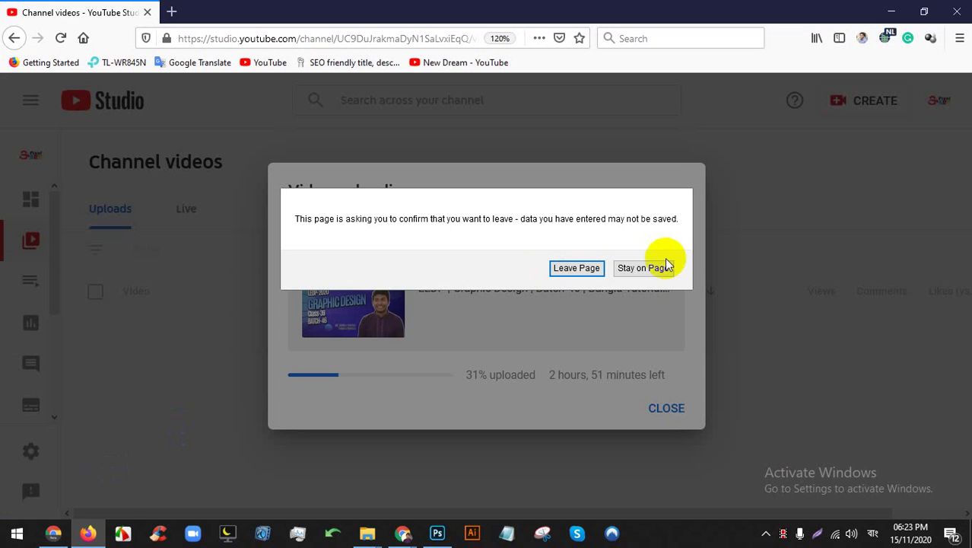
{"action": "left_click", "coordinate": [587, 268]}
Stop the current presentation in the call and present the entire screen again
{"action": "left_click", "coordinate": [388, 253]}
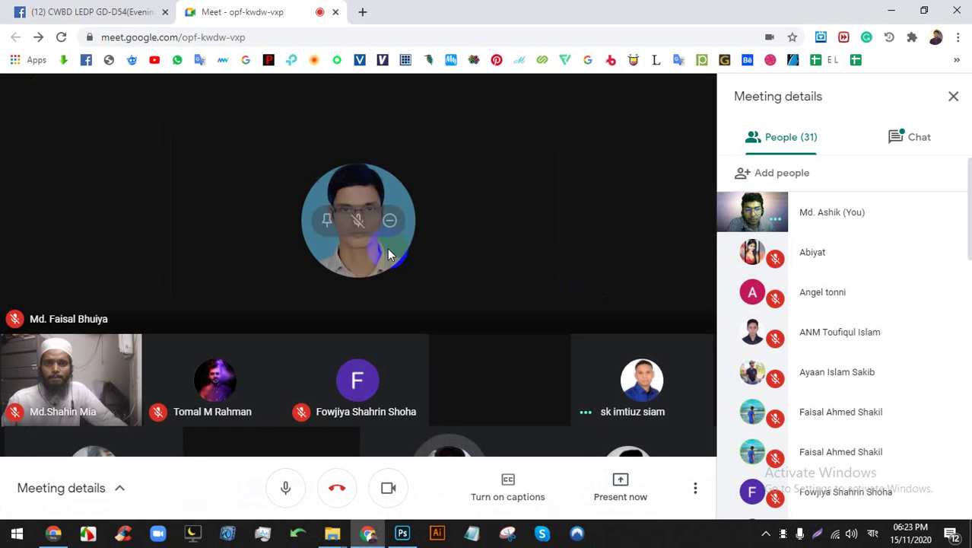
{"action": "left_click", "coordinate": [634, 493]}
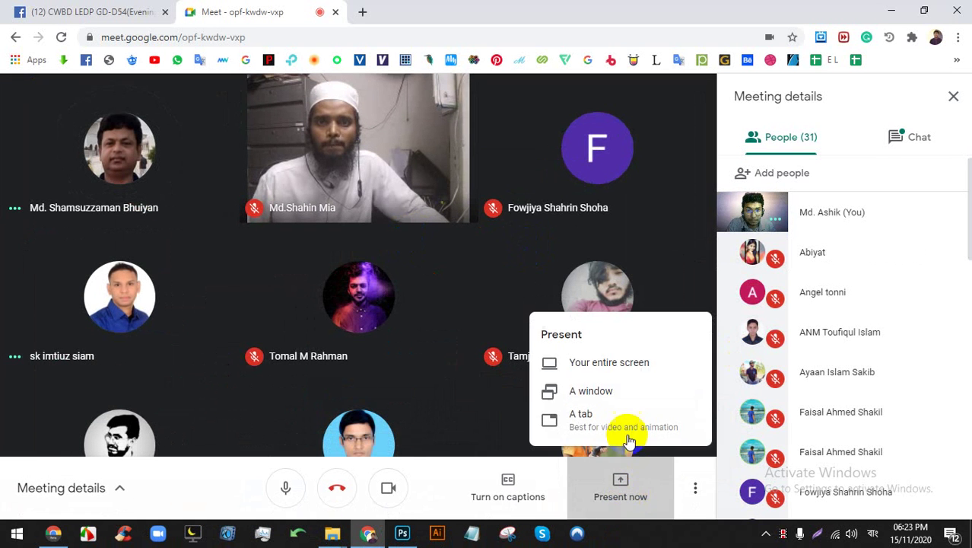
{"action": "left_click", "coordinate": [631, 363]}
{"action": "left_click", "coordinate": [613, 344]}
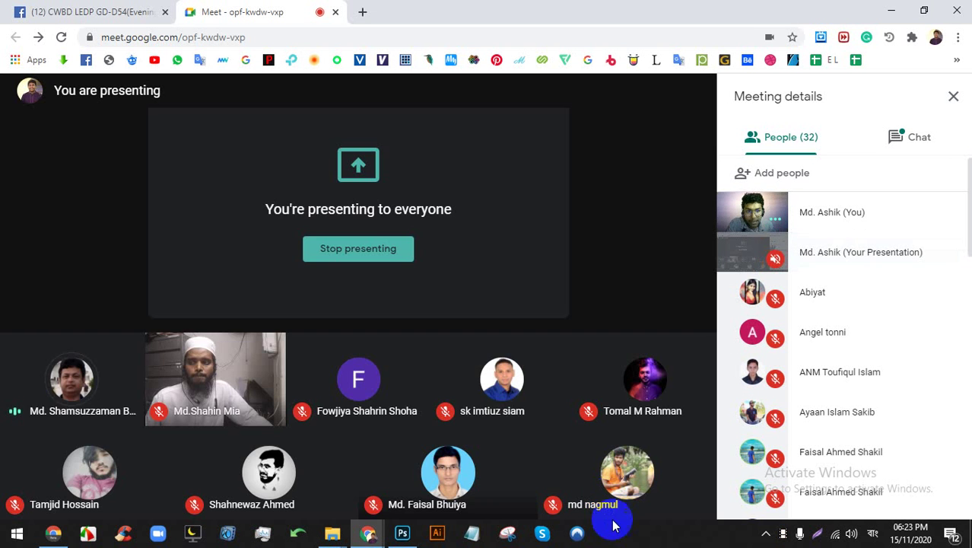
Switch to Photoshop and outline the menu bar, options bar and tools panel in red on a nearly full-screen capture
{"action": "left_click", "coordinate": [402, 534]}
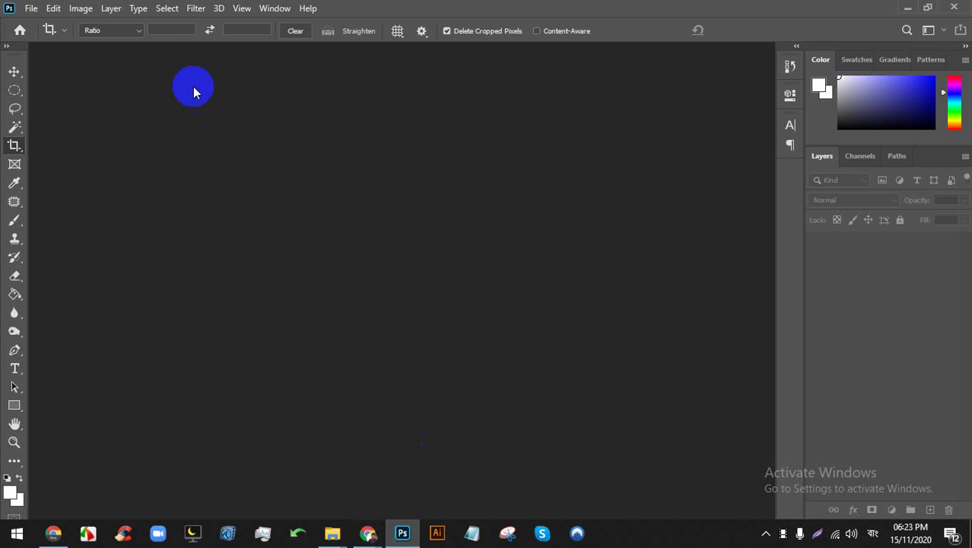
{"action": "left_click", "coordinate": [402, 534]}
{"action": "left_click", "coordinate": [402, 533]}
{"action": "key", "text": "Print"}
{"action": "left_click_drag", "start_coordinate": [967, 532], "coordinate": [1, 1]}
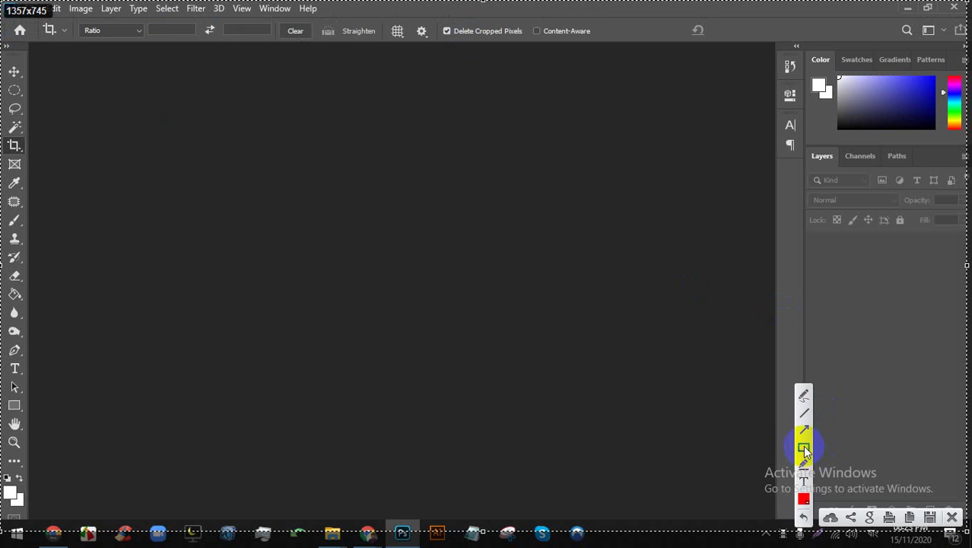
{"action": "left_click", "coordinate": [805, 448]}
{"action": "mouse_move", "coordinate": [338, 17]}
{"action": "left_mouse_down"}
{"action": "mouse_move", "coordinate": [3, 5]}
{"action": "mouse_move", "coordinate": [617, 41]}
{"action": "left_mouse_up"}
{"action": "left_click_drag", "start_coordinate": [3, 45], "coordinate": [27, 500]}
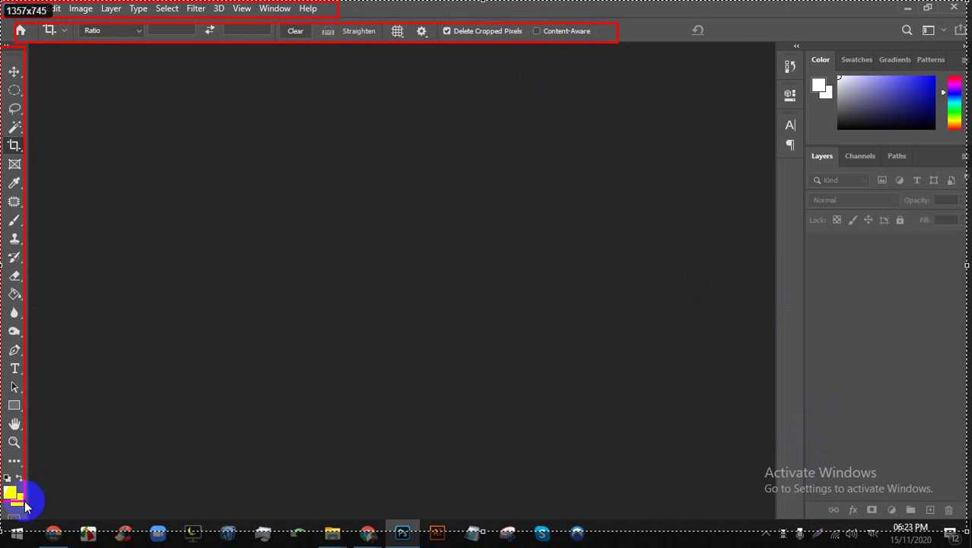
Outline the Color and Layers panel area in red on the screen capture and close the capture without saving
{"action": "left_click_drag", "start_coordinate": [768, 16], "coordinate": [964, 525]}
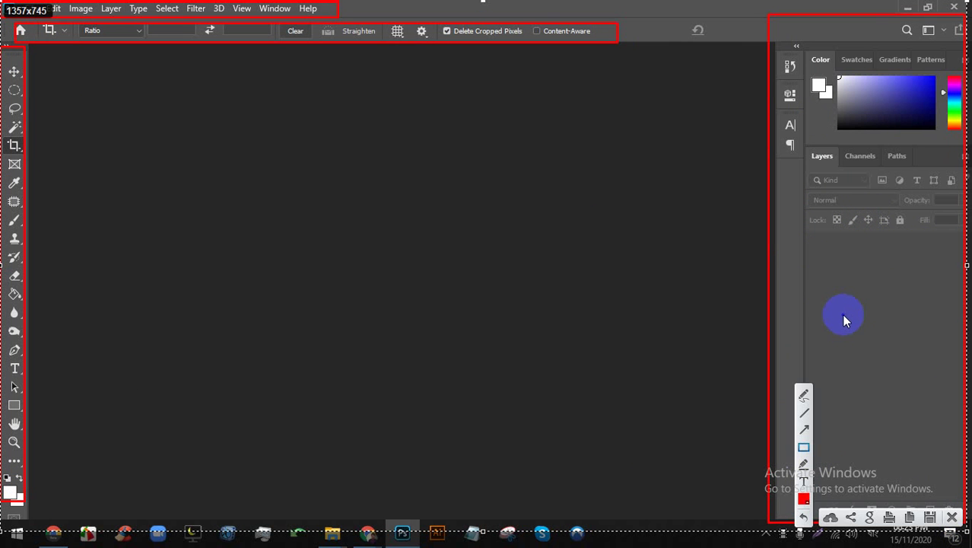
{"action": "left_click", "coordinate": [953, 517]}
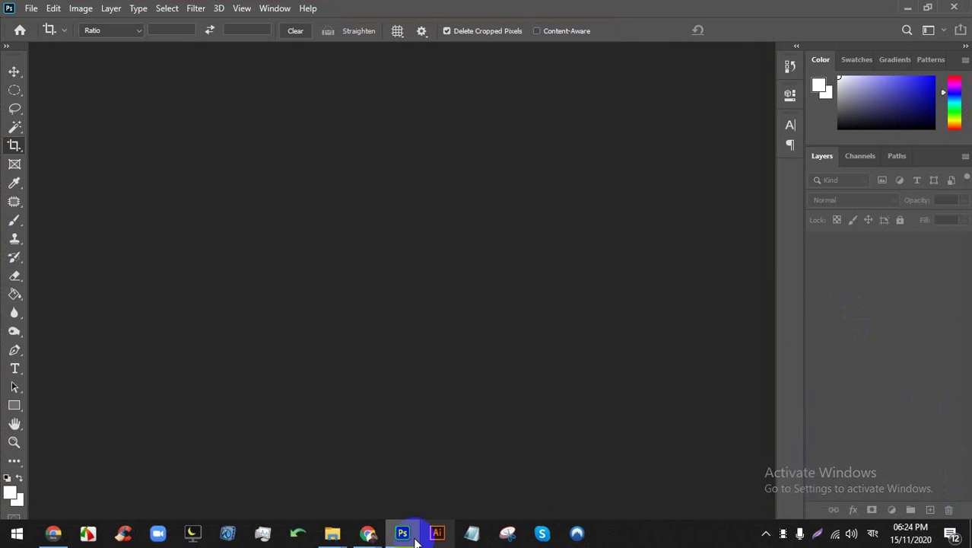
Show the class the list of panels that can be displayed or hidden in the Photoshop workspace
{"action": "left_click", "coordinate": [965, 47]}
{"action": "left_click", "coordinate": [965, 48]}
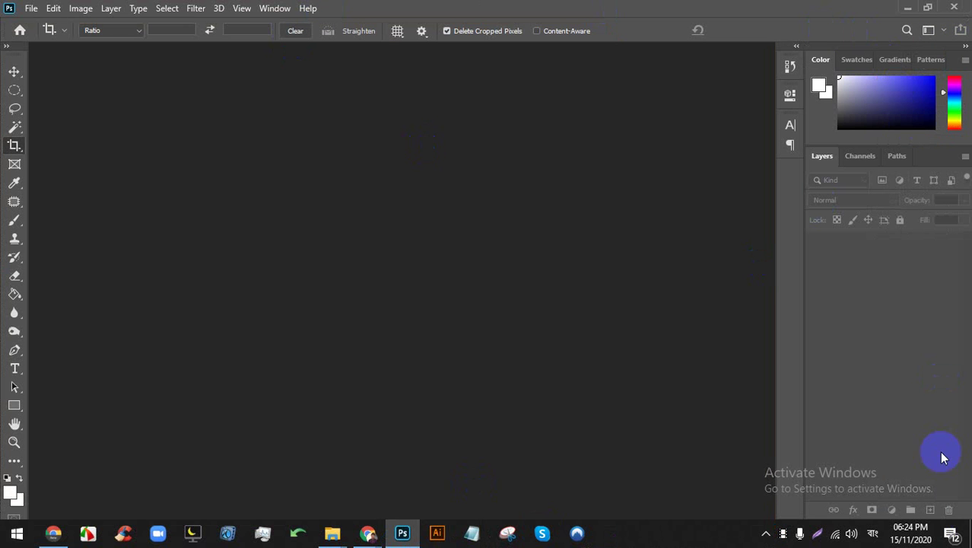
{"action": "left_click", "coordinate": [275, 8]}
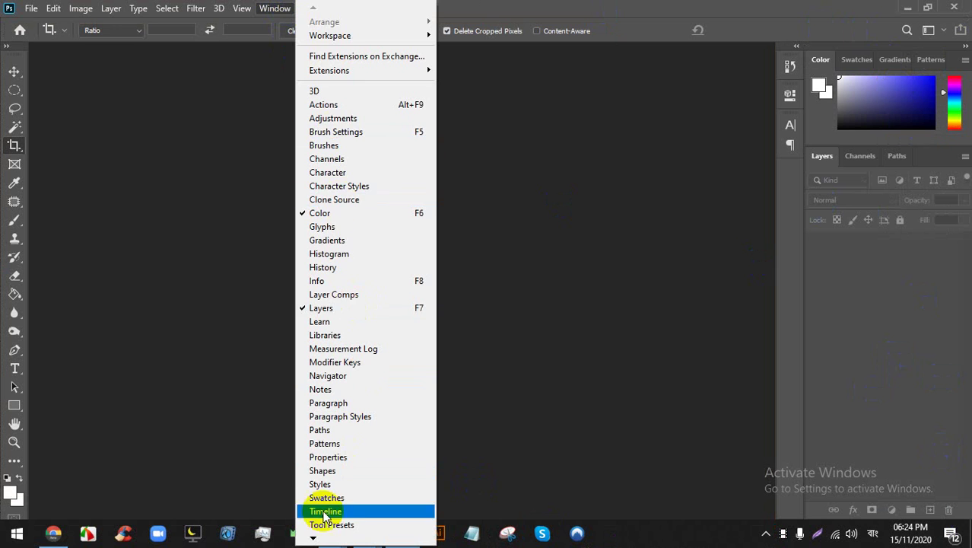
{"action": "left_click", "coordinate": [890, 382]}
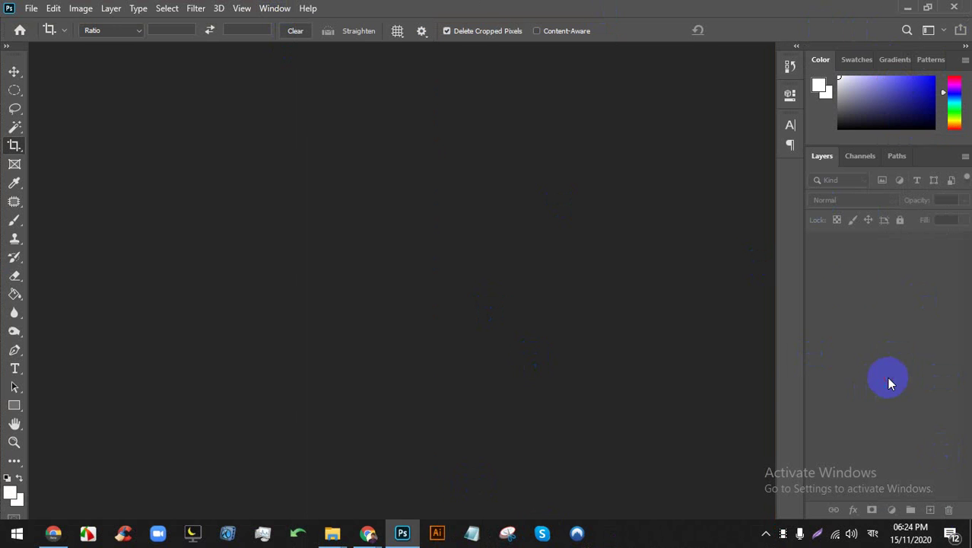
{"action": "left_click", "coordinate": [274, 9]}
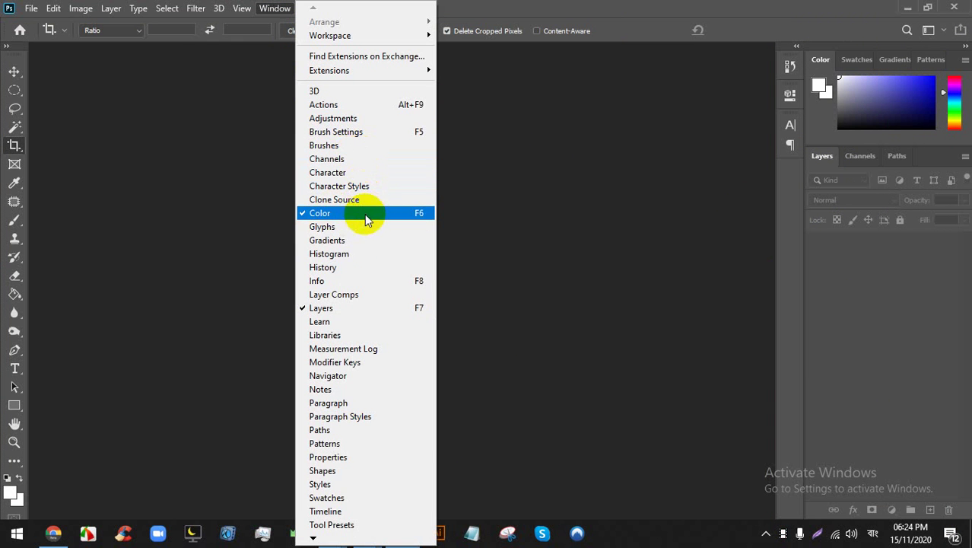
{"action": "left_click", "coordinate": [527, 412]}
Switch to the Google Meet call to check the participants and return to Photoshop
{"action": "left_click", "coordinate": [371, 532]}
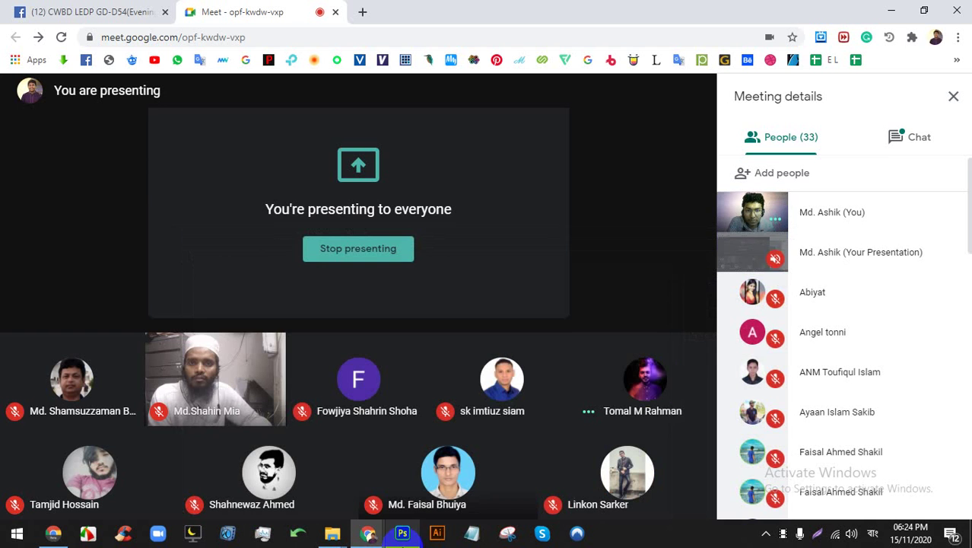
{"action": "left_click", "coordinate": [402, 533]}
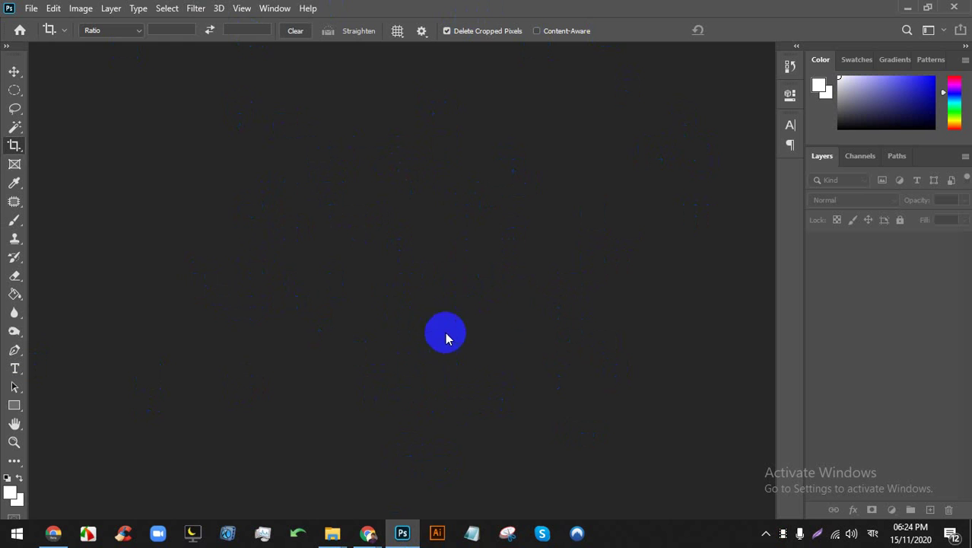
{"action": "left_click", "coordinate": [403, 533]}
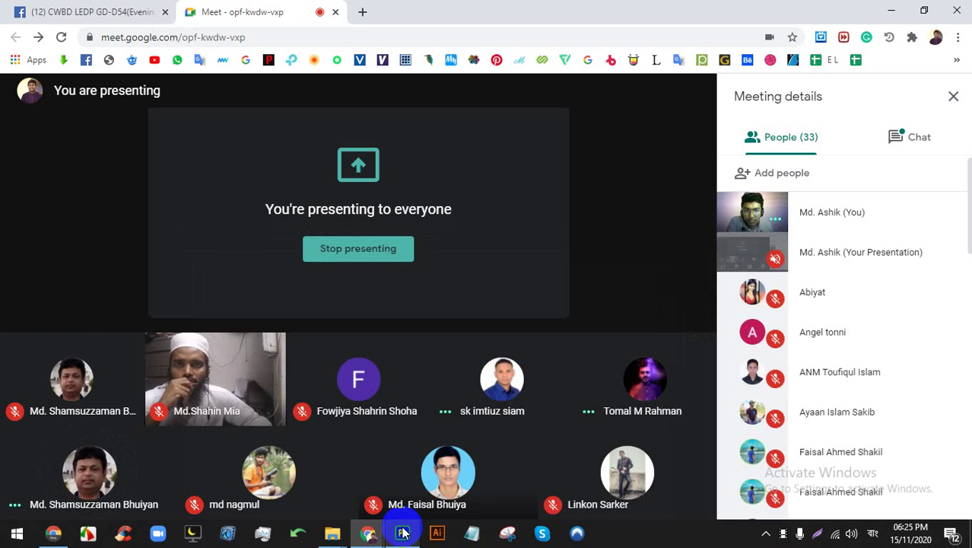
{"action": "left_click", "coordinate": [403, 532]}
Start a new Photoshop document and check the Google Meet call before returning to the New Document dialog
{"action": "left_click", "coordinate": [31, 8]}
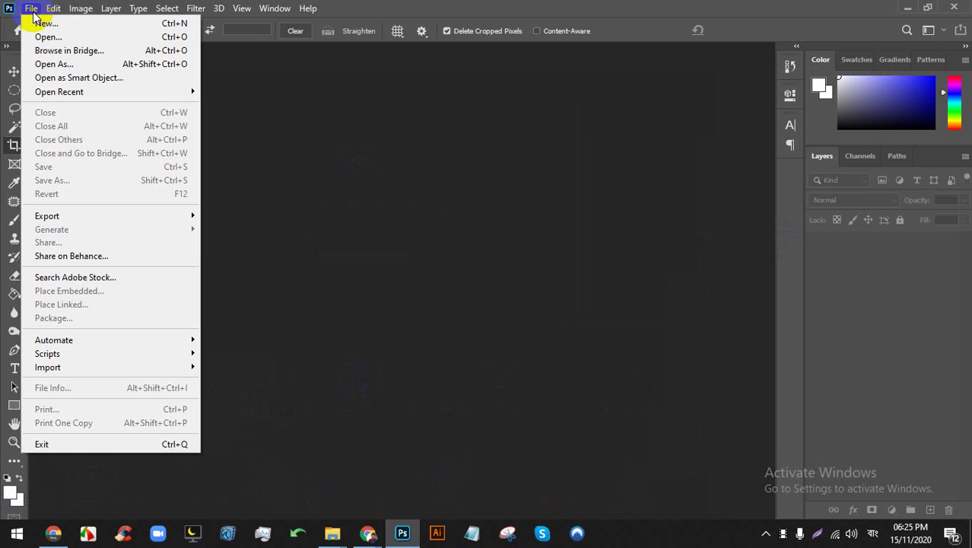
{"action": "left_click", "coordinate": [440, 6]}
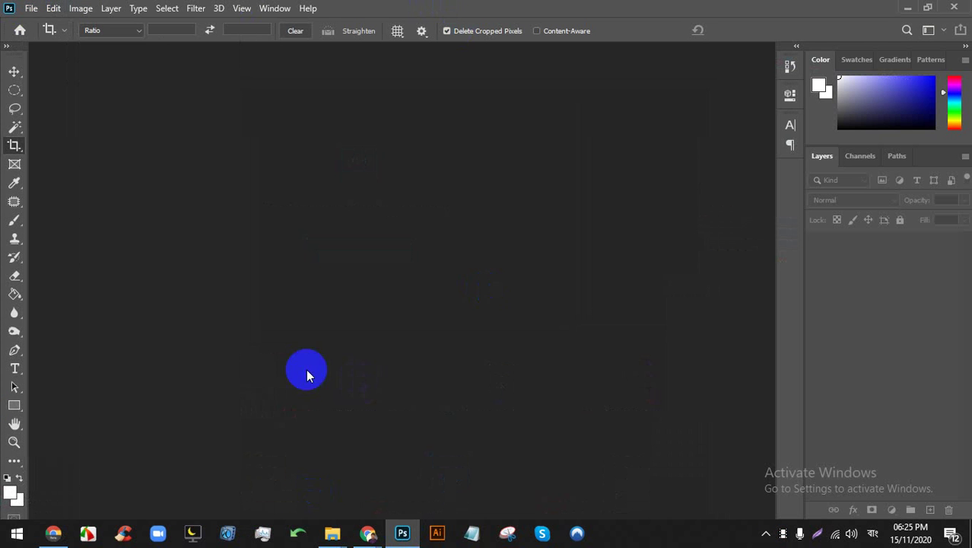
{"action": "left_click", "coordinate": [31, 8]}
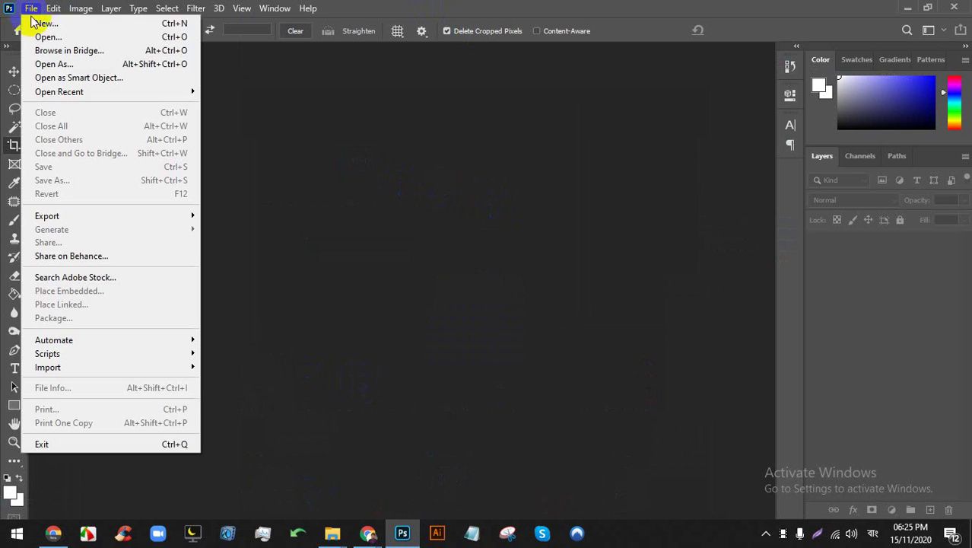
{"action": "left_click", "coordinate": [36, 25]}
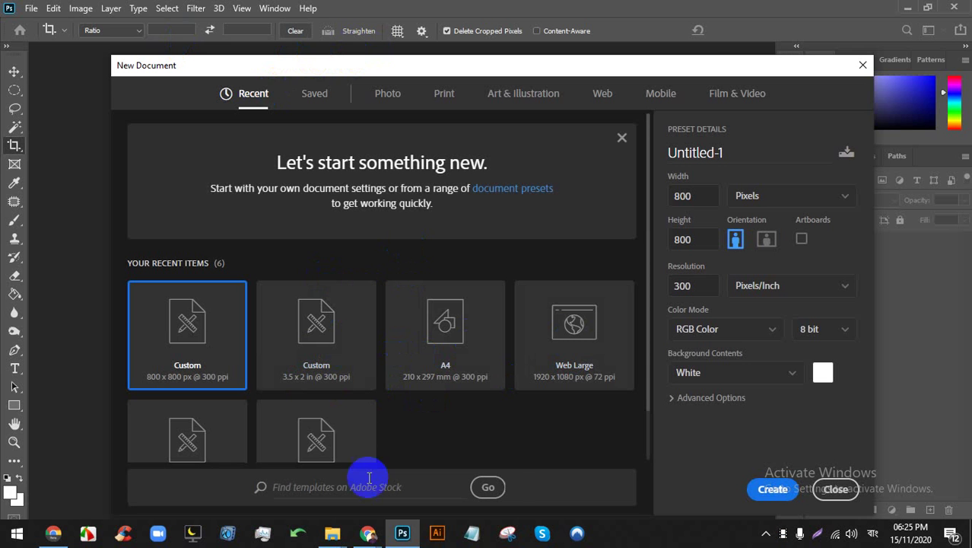
{"action": "left_click", "coordinate": [366, 530]}
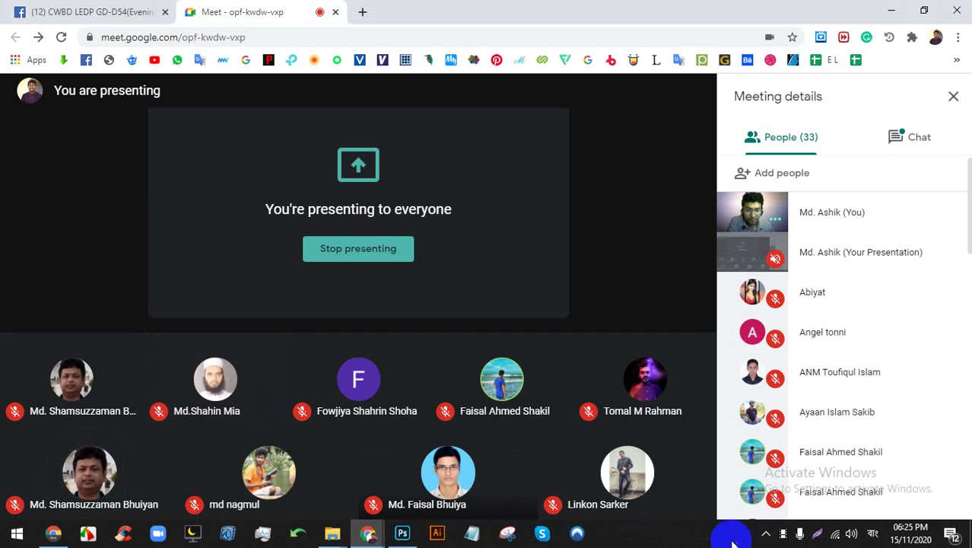
{"action": "left_click", "coordinate": [402, 533]}
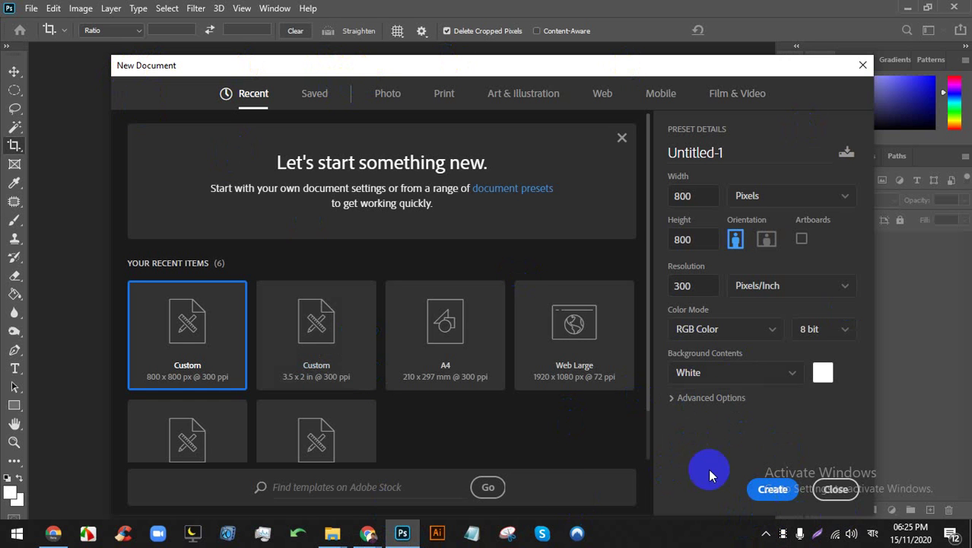
Examine the blank document presets for Photo, Print and Web in the New Document dialog
{"action": "left_click", "coordinate": [388, 96]}
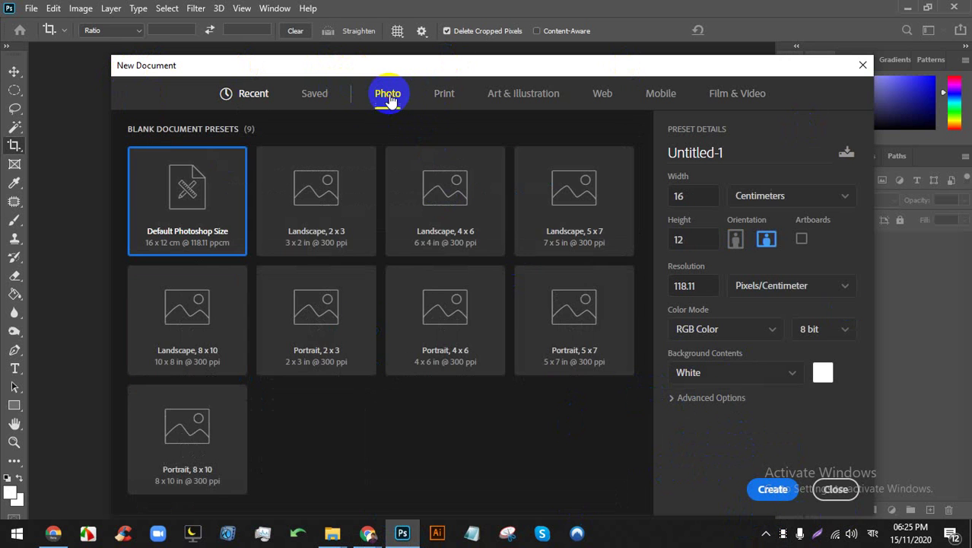
{"action": "left_click", "coordinate": [446, 96]}
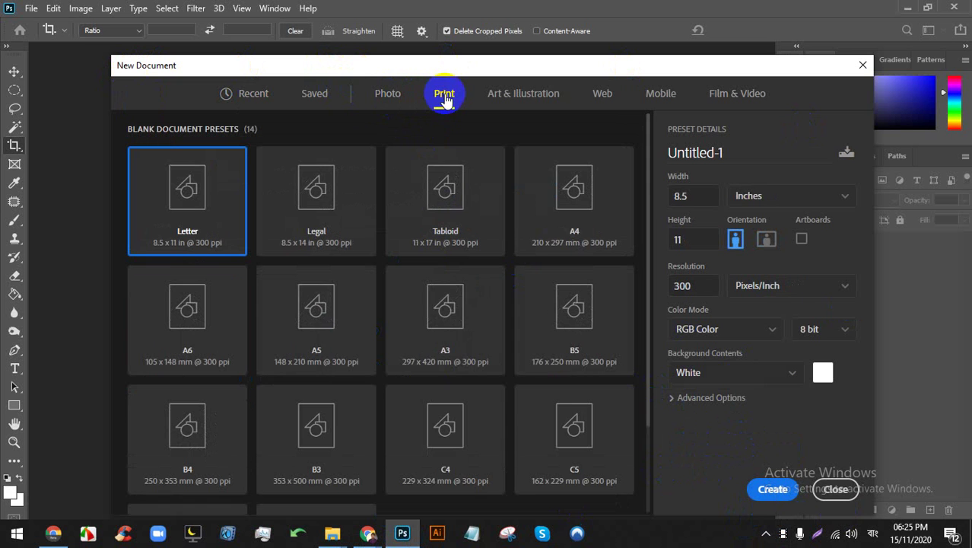
{"action": "left_click", "coordinate": [605, 96]}
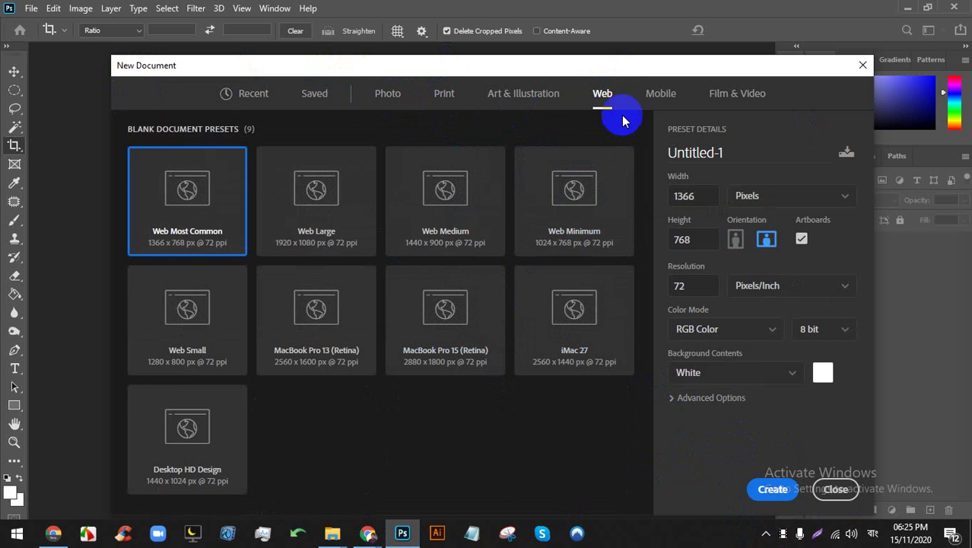
Choose the A4 print preset for the new document and point out its width and height values
{"action": "left_click", "coordinate": [448, 96]}
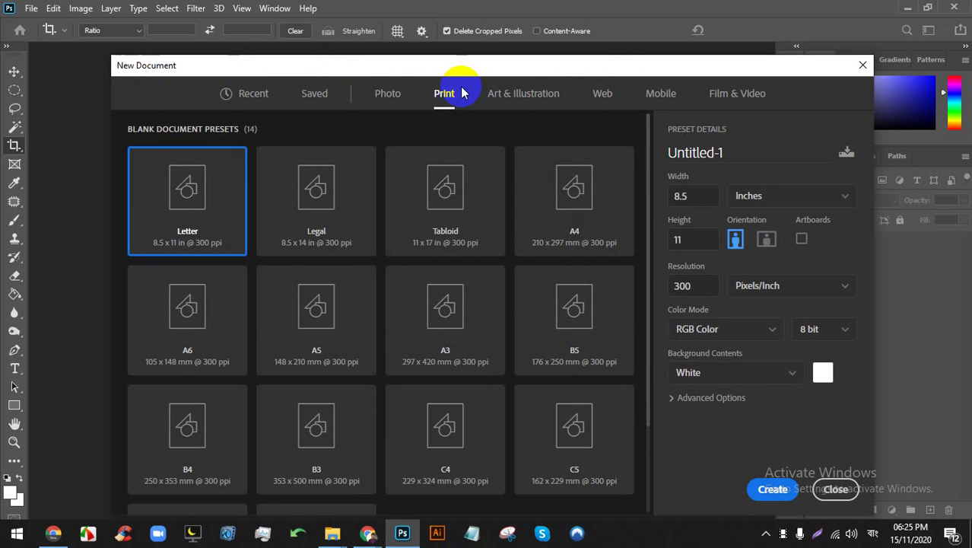
{"action": "left_click", "coordinate": [572, 196]}
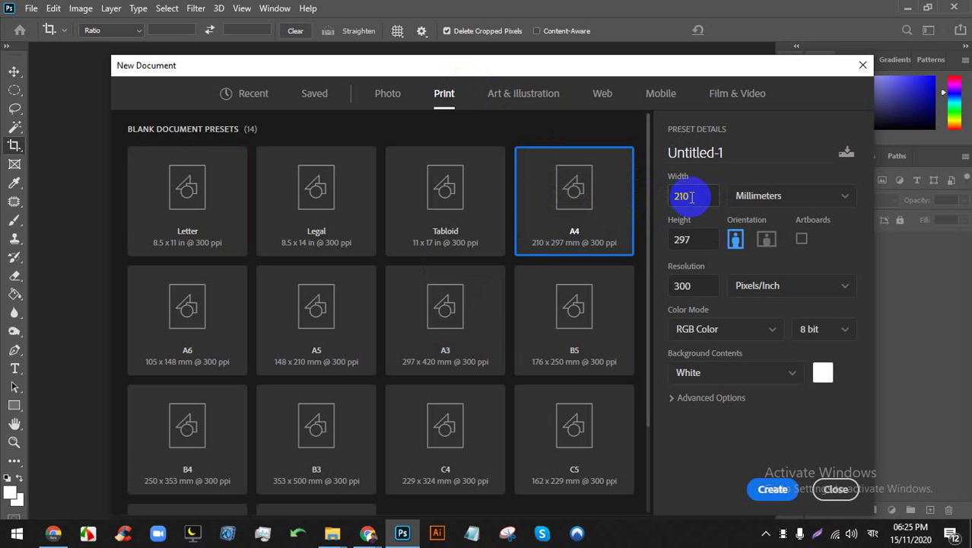
{"action": "left_click", "coordinate": [670, 193]}
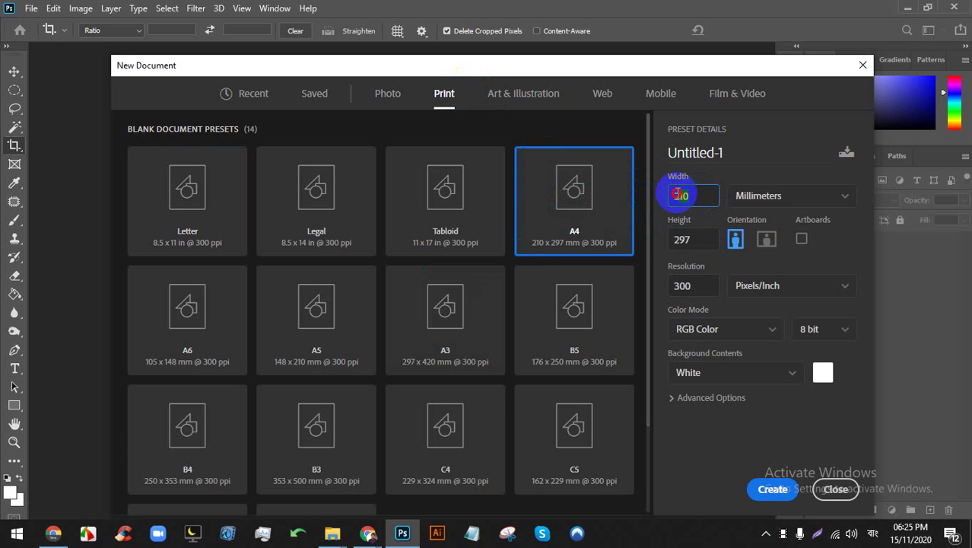
{"action": "left_click", "coordinate": [672, 239]}
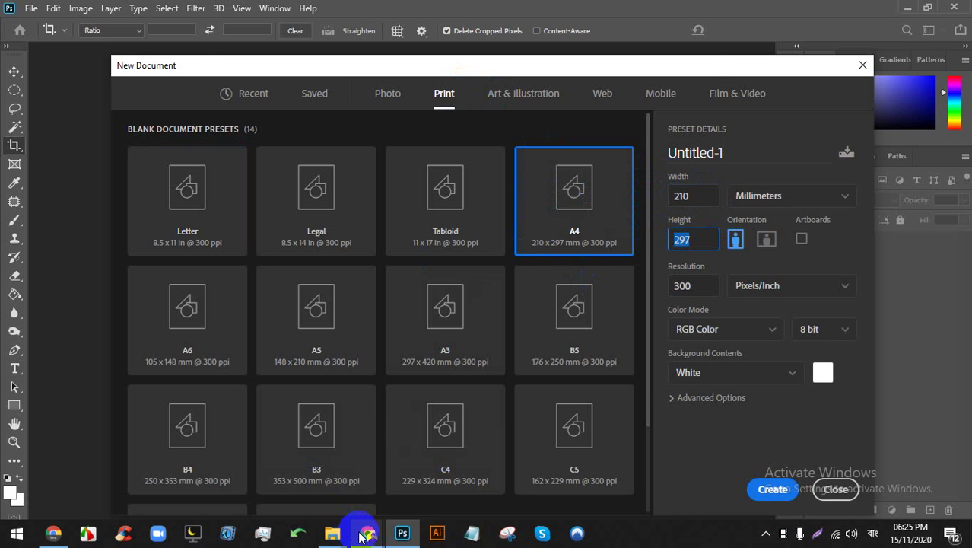
Switch to the Google Meet call, open a Notepad window over it and write 90/45
{"action": "mouse_move", "coordinate": [368, 533]}
{"action": "left_click", "coordinate": [343, 478]}
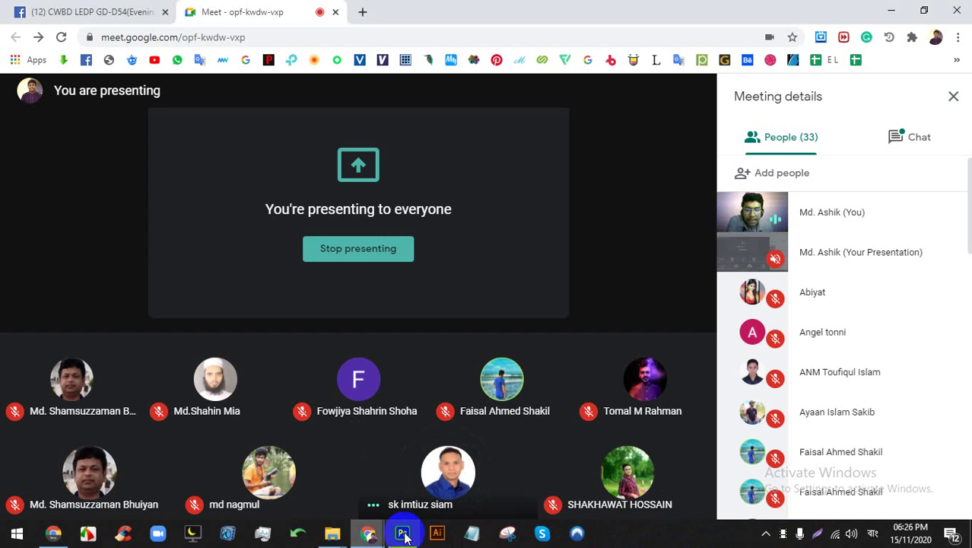
{"action": "left_click", "coordinate": [472, 533]}
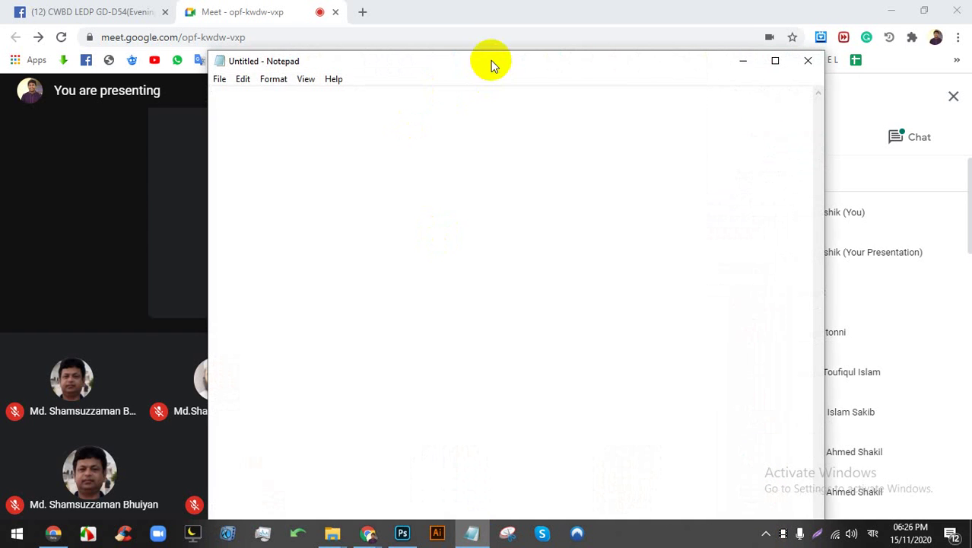
{"action": "left_click_drag", "start_coordinate": [494, 63], "coordinate": [666, 148]}
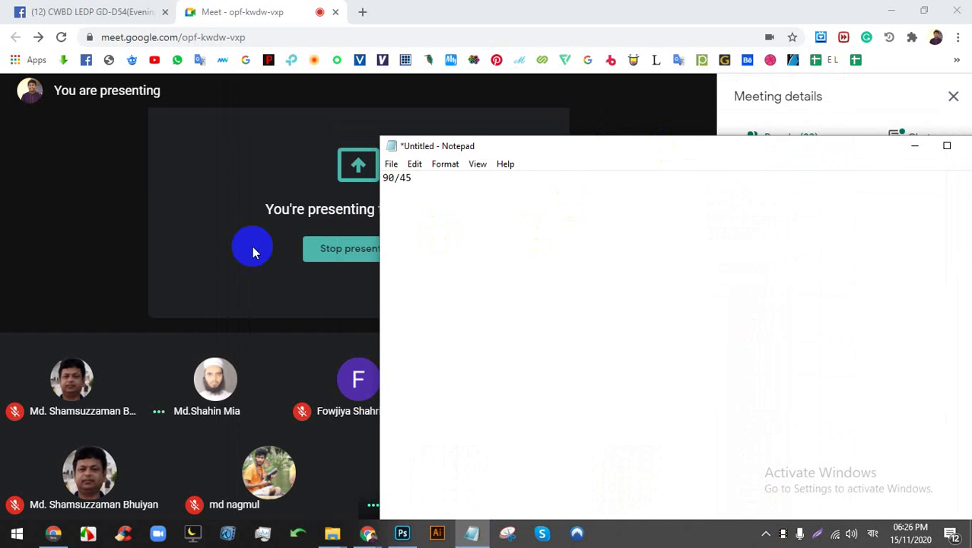
Highlight the 90/45 note in Notepad for the class and minimize the Notepad window
{"action": "left_click_drag", "start_coordinate": [416, 180], "coordinate": [350, 169]}
{"action": "left_click", "coordinate": [483, 178]}
{"action": "left_click_drag", "start_coordinate": [484, 178], "coordinate": [397, 171]}
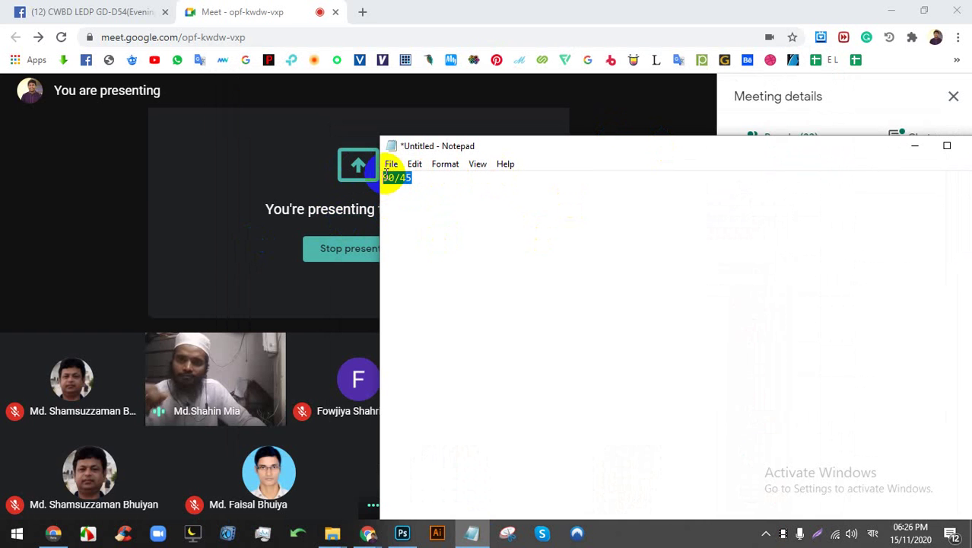
{"action": "left_click", "coordinate": [466, 171]}
{"action": "left_click_drag", "start_coordinate": [467, 171], "coordinate": [328, 169]}
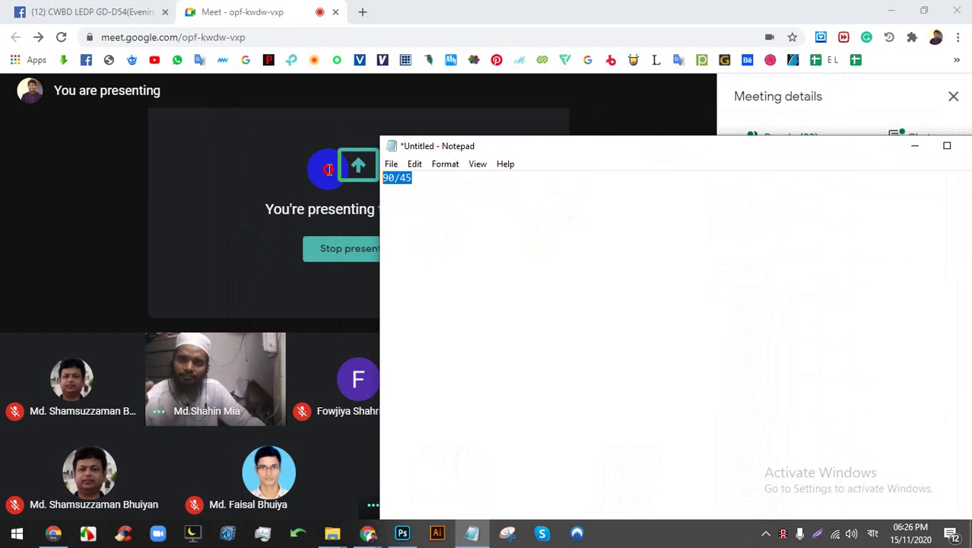
{"action": "left_click", "coordinate": [914, 144]}
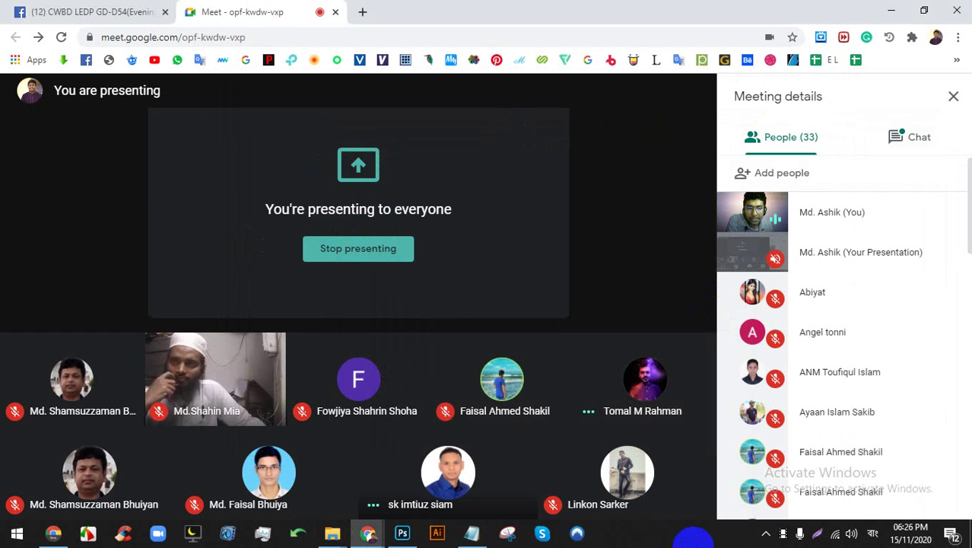
Admit the waiting participant to the Google Meet call and switch the camera off and back on
{"action": "left_click", "coordinate": [701, 538]}
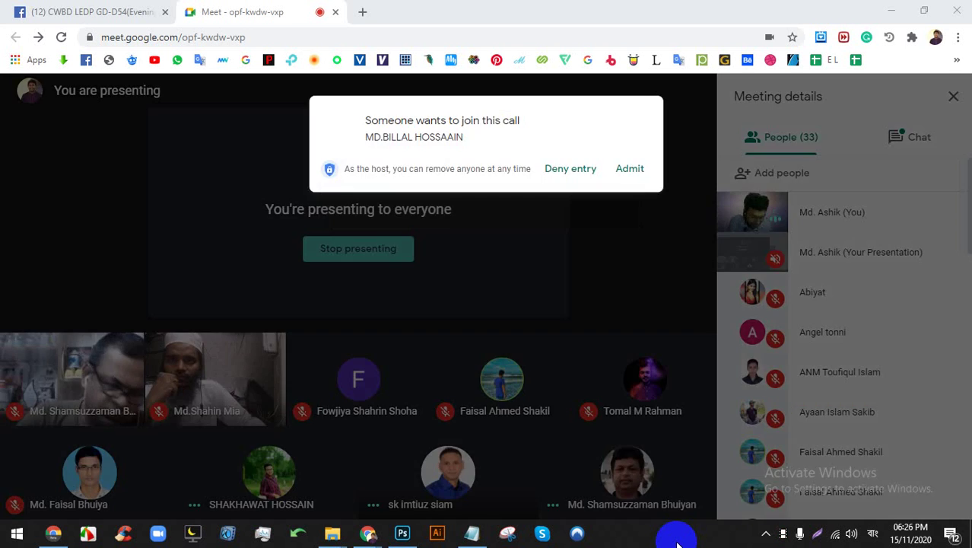
{"action": "left_click", "coordinate": [637, 159]}
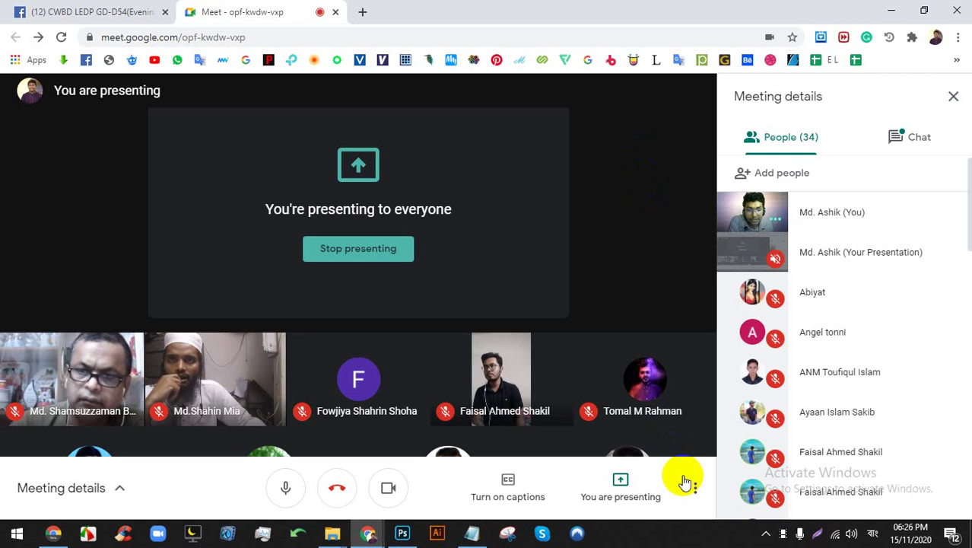
{"action": "left_click", "coordinate": [672, 542]}
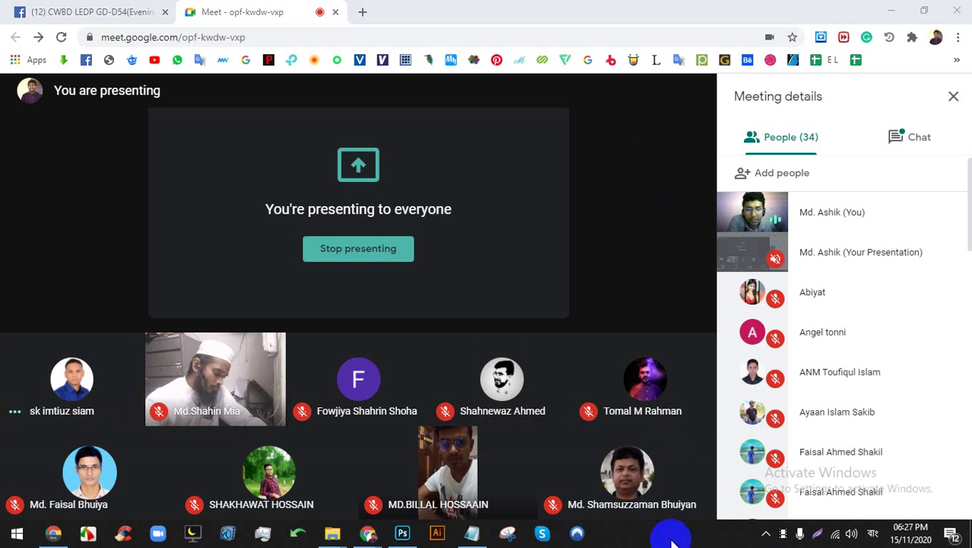
{"action": "left_click", "coordinate": [393, 485]}
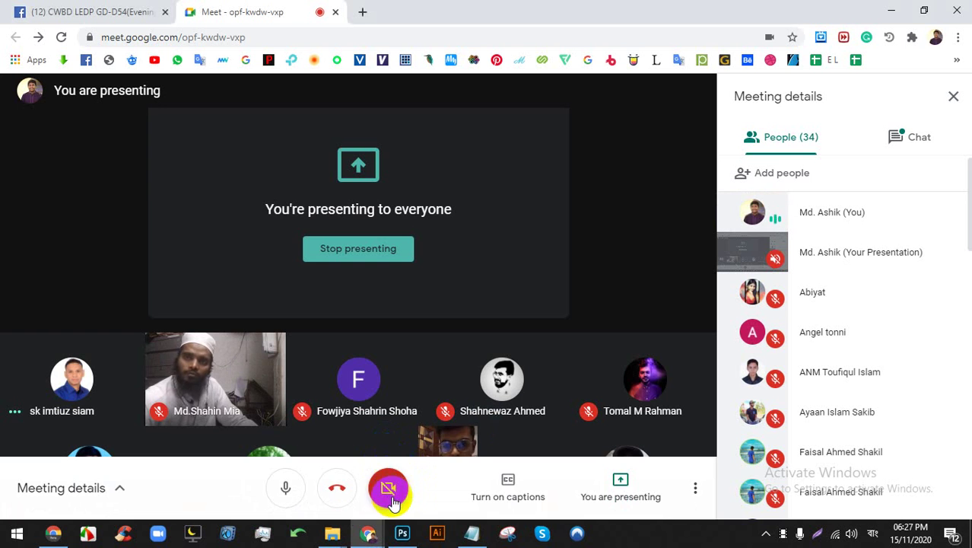
{"action": "left_click", "coordinate": [388, 486]}
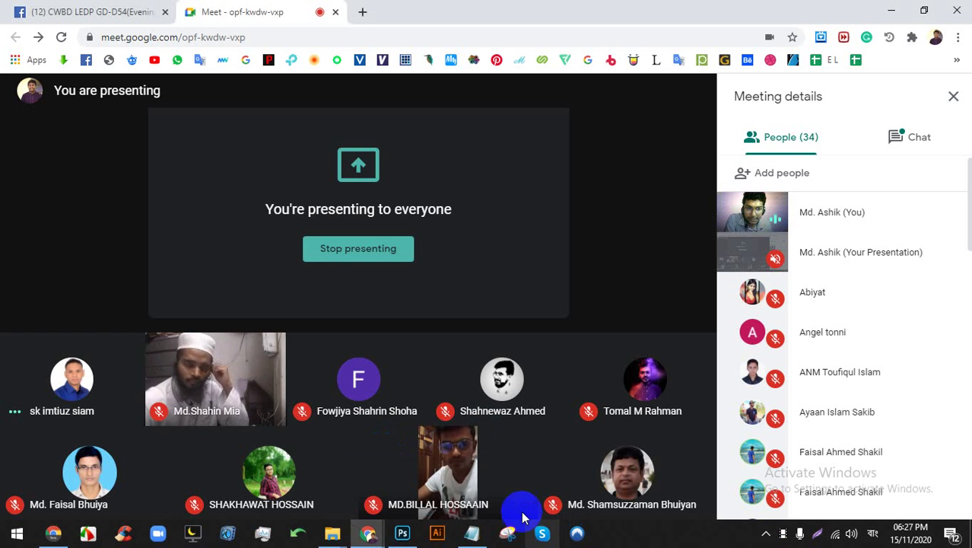
Switch to Photoshop and display the measurement units available for the new document's width
{"action": "left_click", "coordinate": [403, 533]}
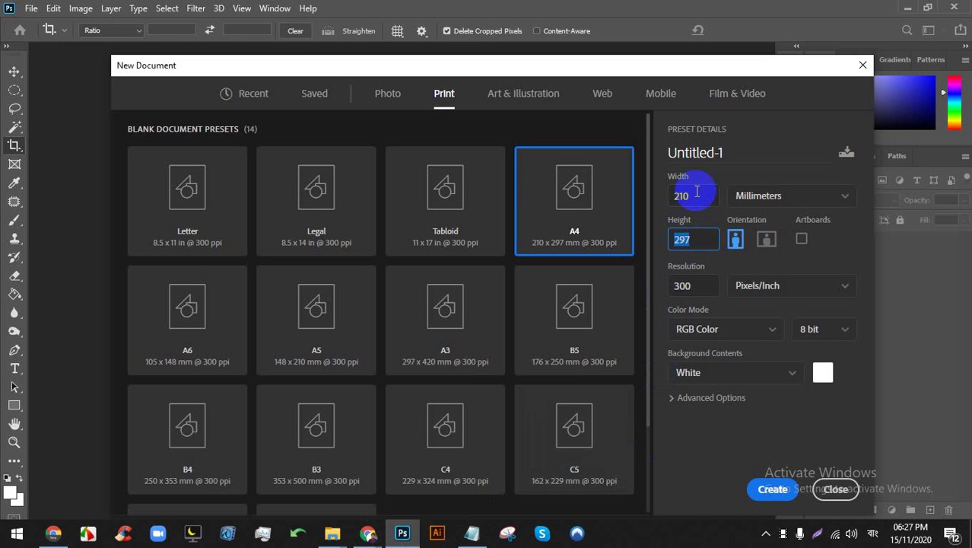
{"action": "left_click", "coordinate": [685, 237]}
{"action": "left_click", "coordinate": [767, 197]}
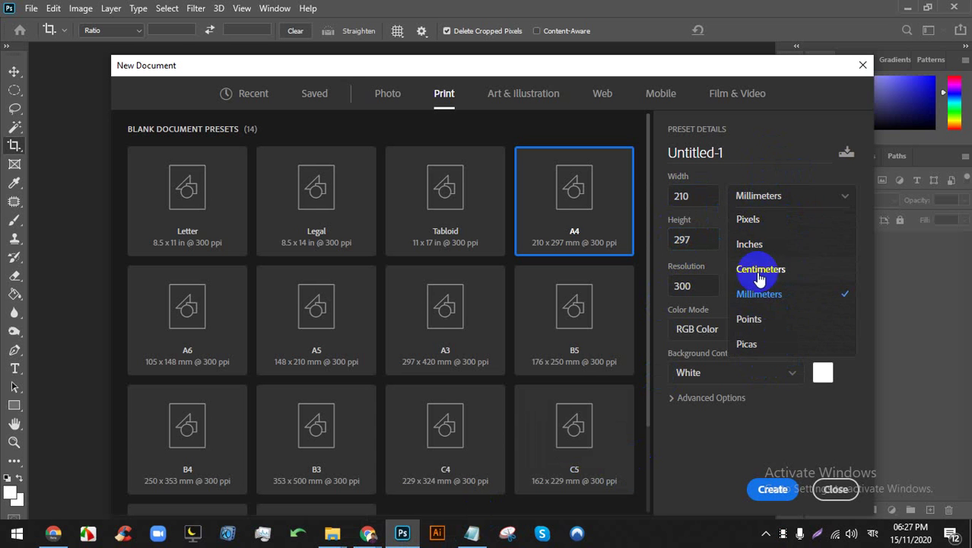
{"action": "left_click", "coordinate": [779, 173]}
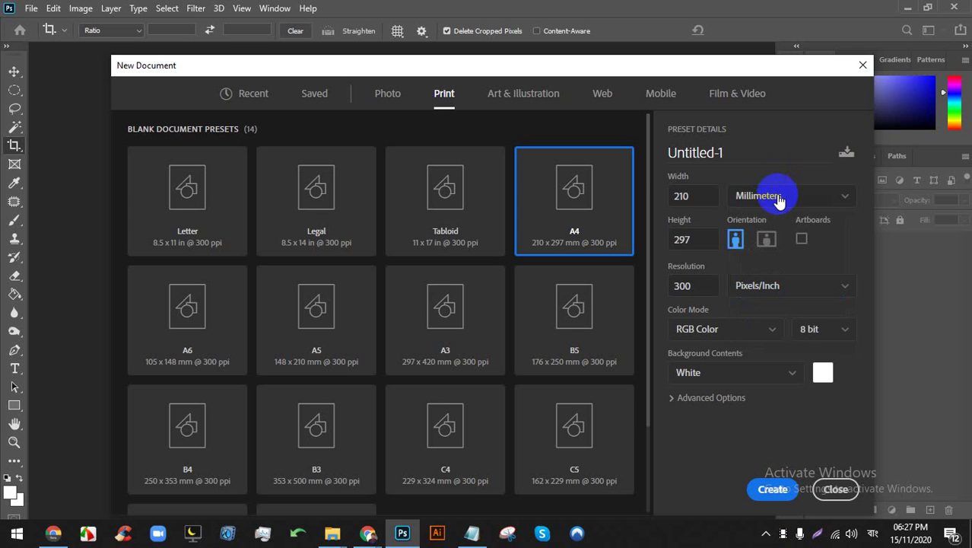
{"action": "left_click", "coordinate": [779, 199]}
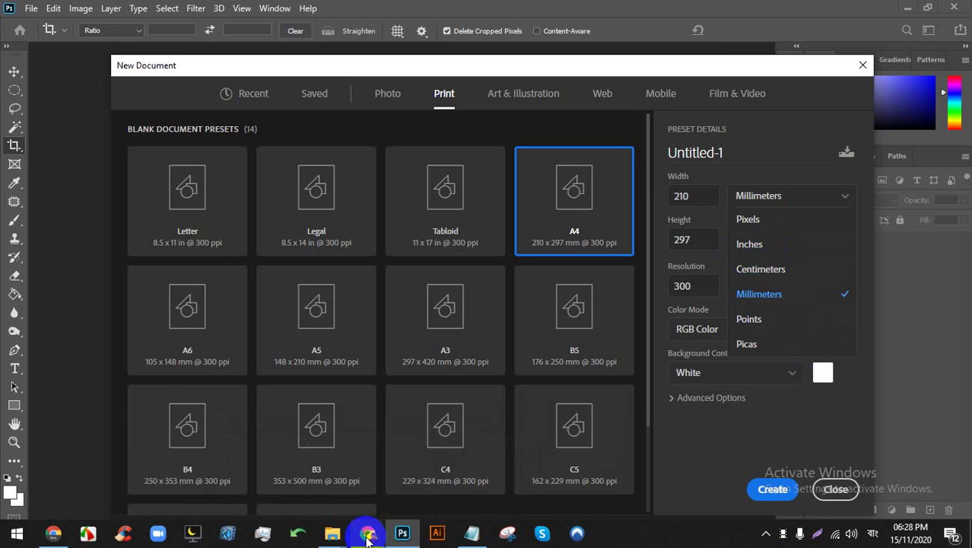
{"action": "left_click", "coordinate": [353, 473]}
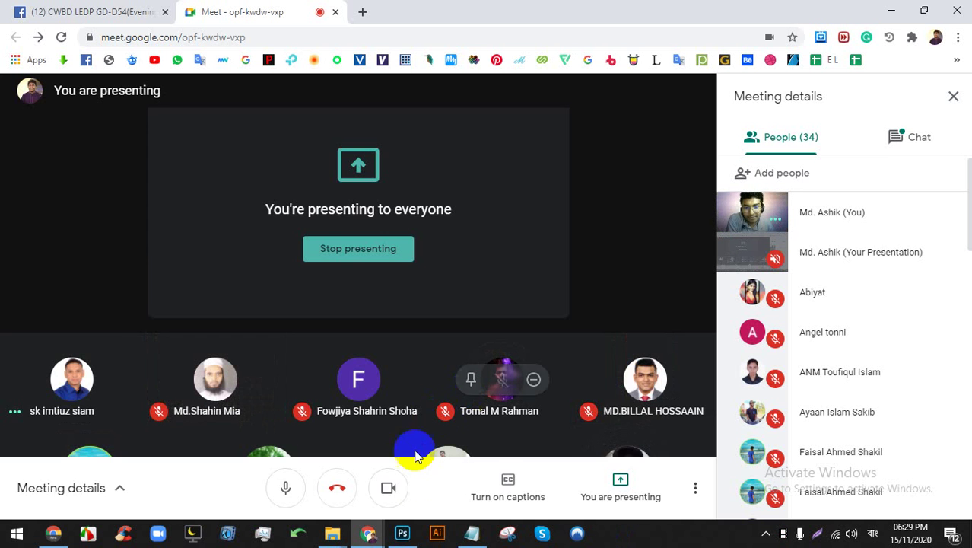
{"action": "left_click", "coordinate": [415, 536]}
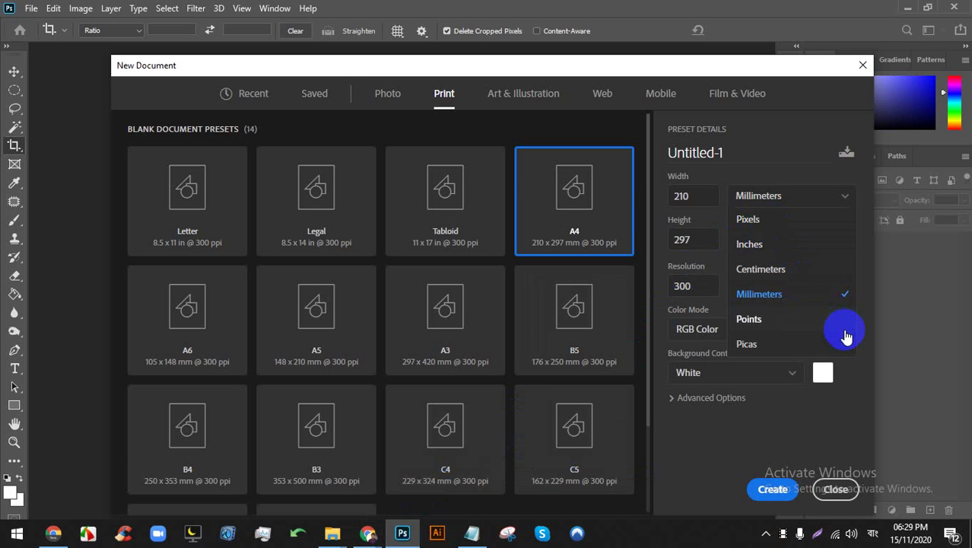
{"action": "key", "text": "Print"}
{"action": "left_click_drag", "start_coordinate": [925, 376], "coordinate": [624, 81]}
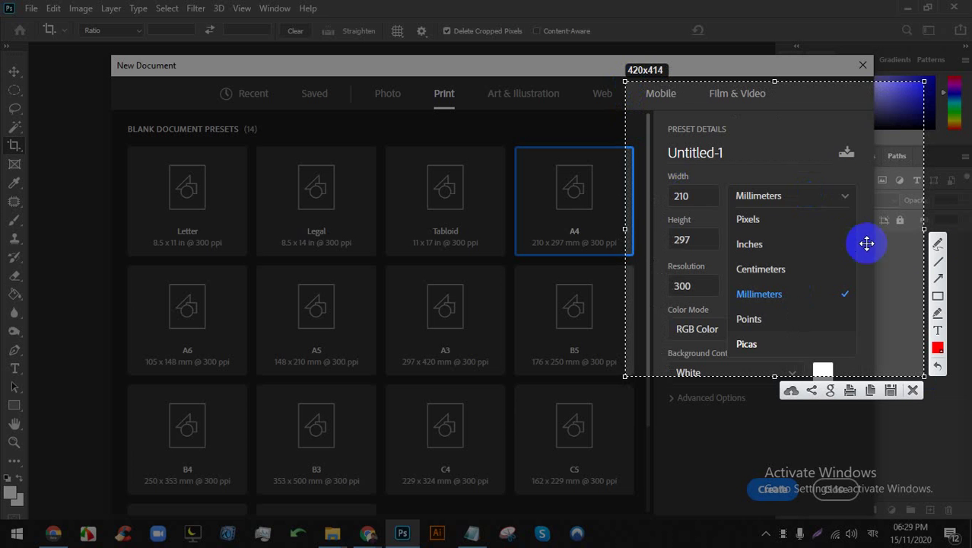
{"action": "left_click", "coordinate": [937, 244]}
{"action": "left_click", "coordinate": [912, 389]}
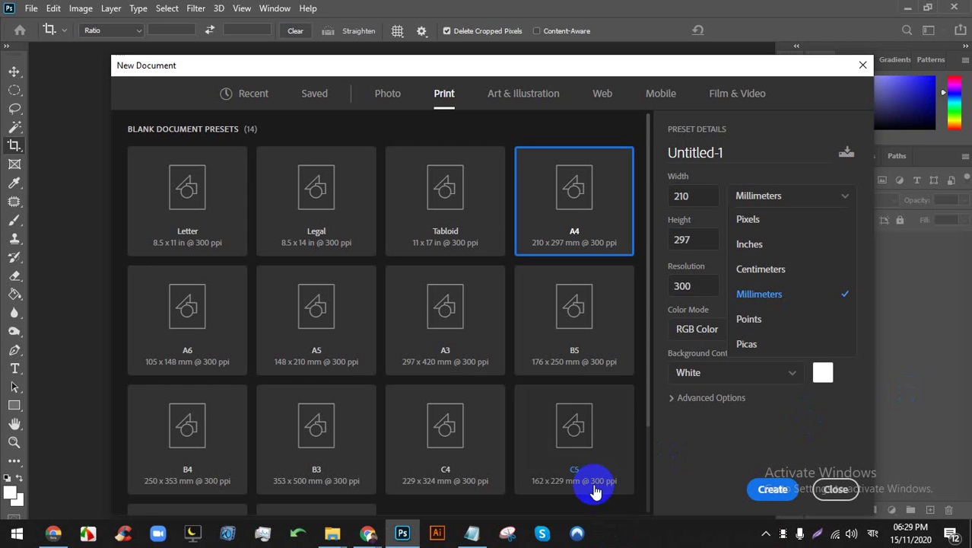
Switch to the Google Meet call and turn the camera off and back on
{"action": "left_click", "coordinate": [368, 533]}
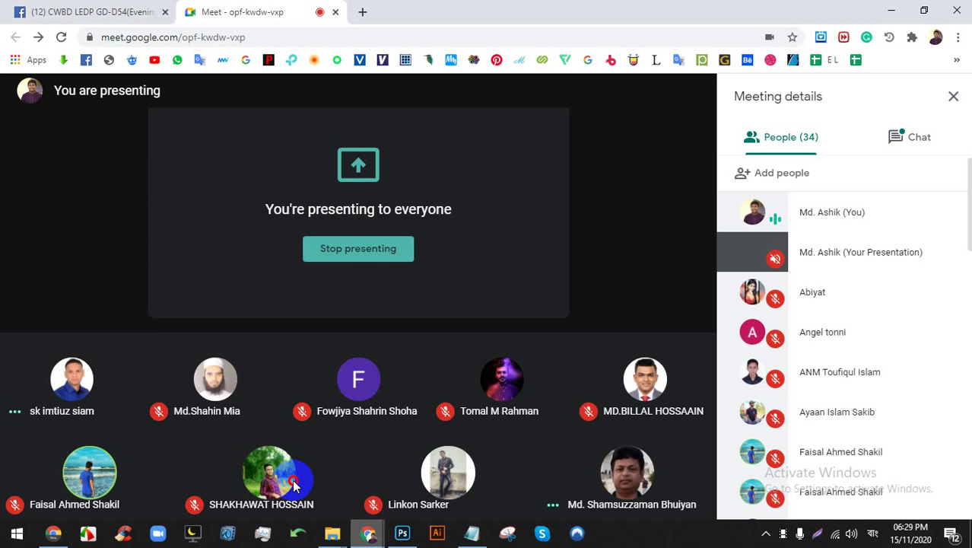
{"action": "left_click", "coordinate": [389, 488]}
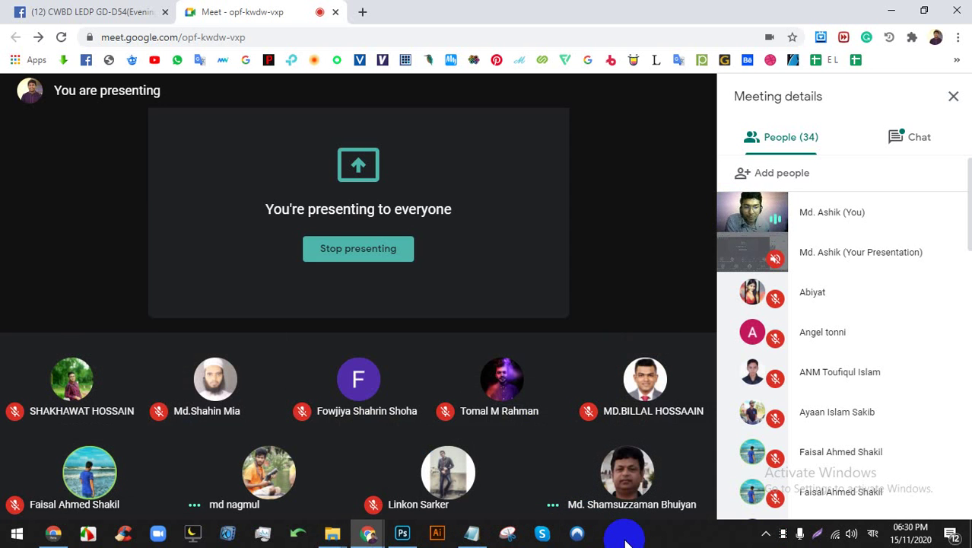
Switch to Photoshop, mark Pixels and the Inches to Millimeters group with red rectangles in a screen capture of the preset details, and discard the capture
{"action": "left_click", "coordinate": [400, 532]}
{"action": "key", "text": "Print"}
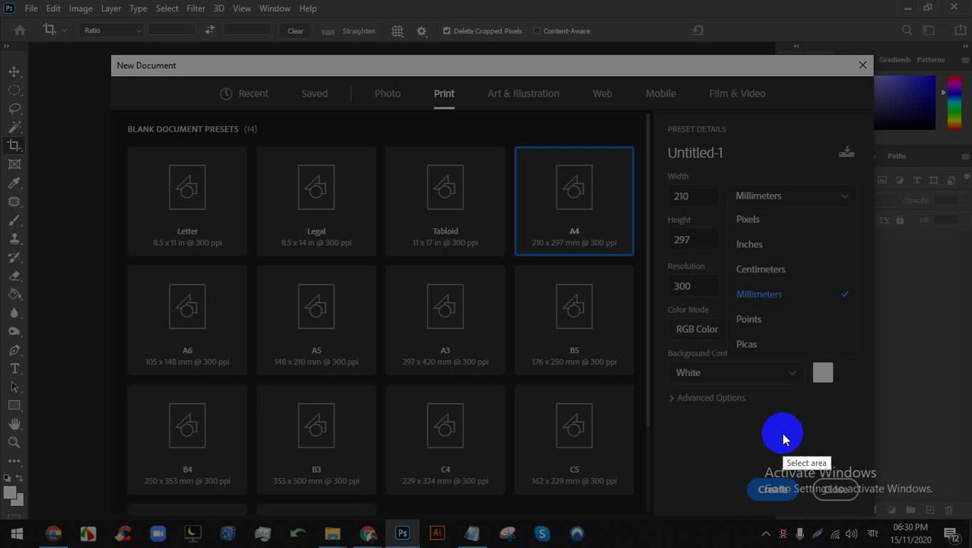
{"action": "left_click_drag", "start_coordinate": [877, 411], "coordinate": [654, 112]}
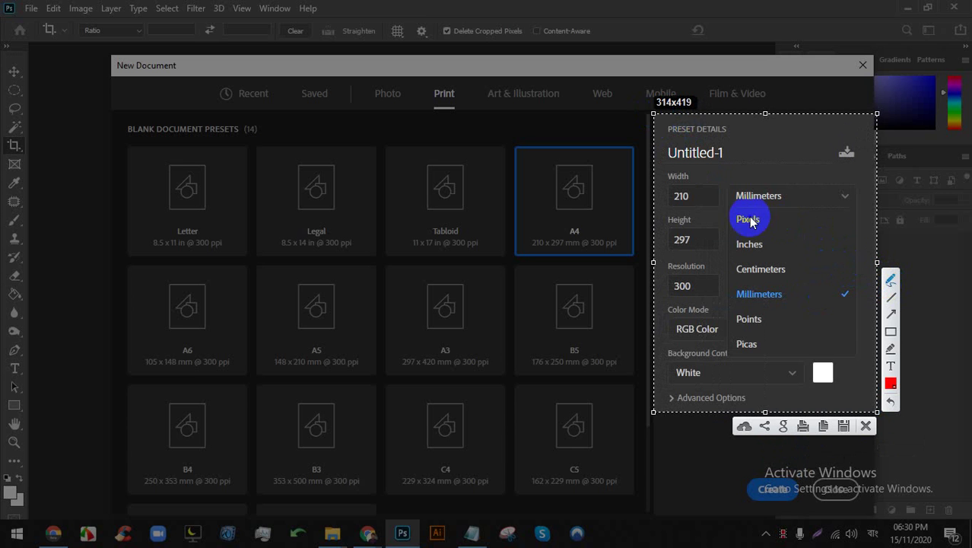
{"action": "left_click", "coordinate": [891, 332]}
{"action": "left_click_drag", "start_coordinate": [731, 212], "coordinate": [837, 234]}
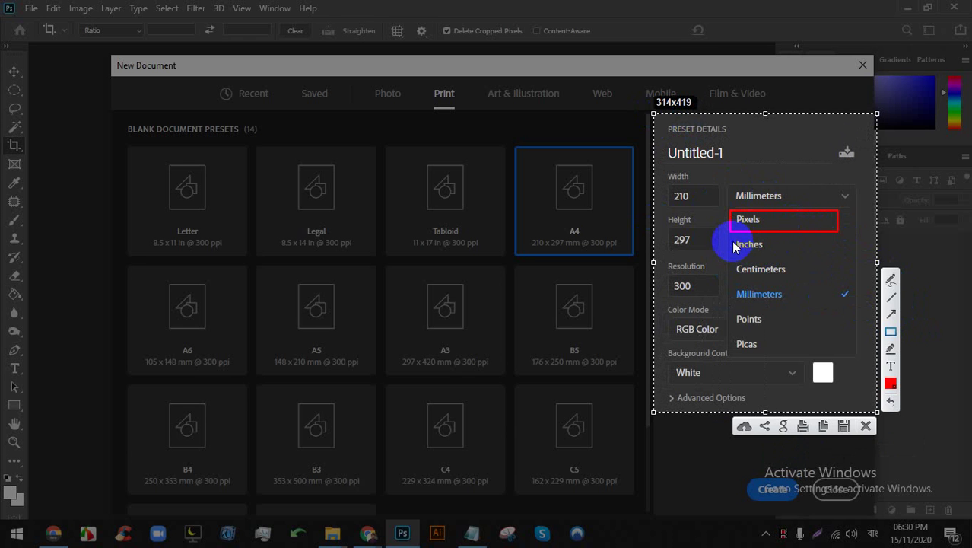
{"action": "mouse_move", "coordinate": [732, 239]}
{"action": "left_mouse_down"}
{"action": "mouse_move", "coordinate": [817, 277]}
{"action": "mouse_move", "coordinate": [839, 314]}
{"action": "mouse_move", "coordinate": [853, 307]}
{"action": "left_mouse_up"}
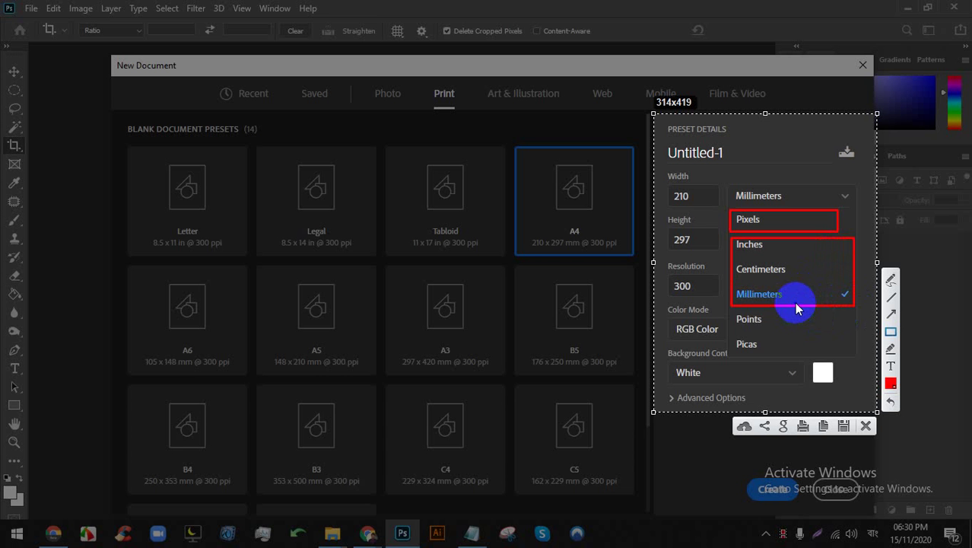
{"action": "left_click", "coordinate": [865, 427]}
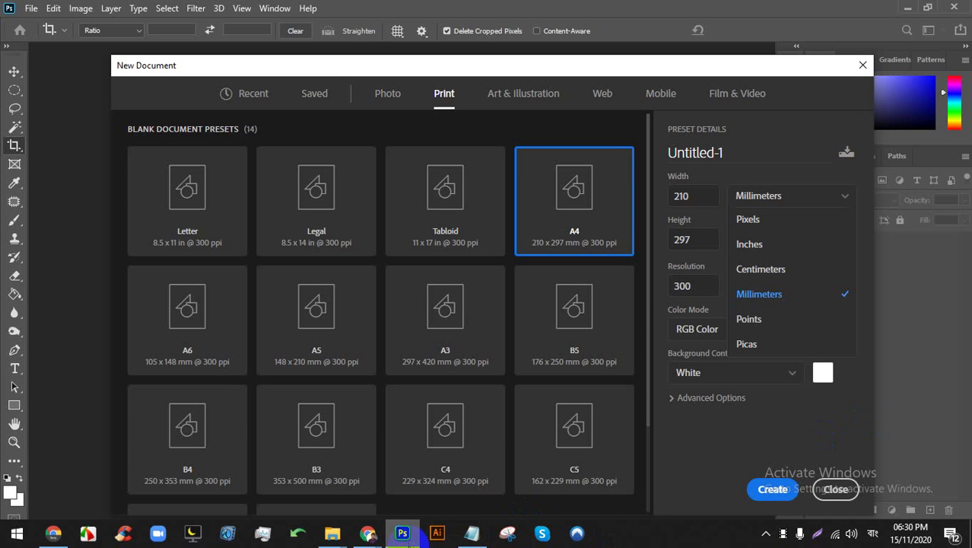
Check the Google Meet call, switch to the Downloads folder in File Explorer and preview final-cover-forest.jpg enlarged
{"action": "mouse_move", "coordinate": [371, 531]}
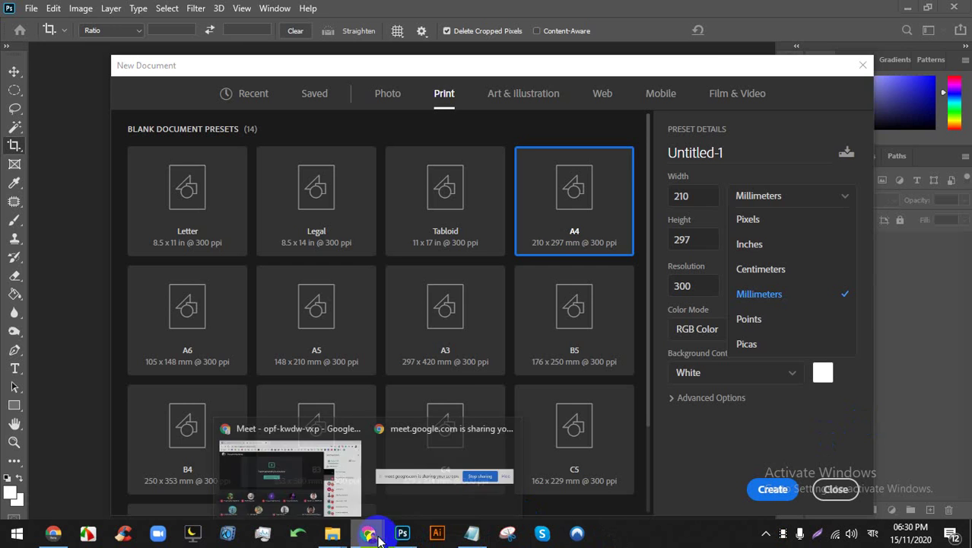
{"action": "left_click", "coordinate": [336, 488]}
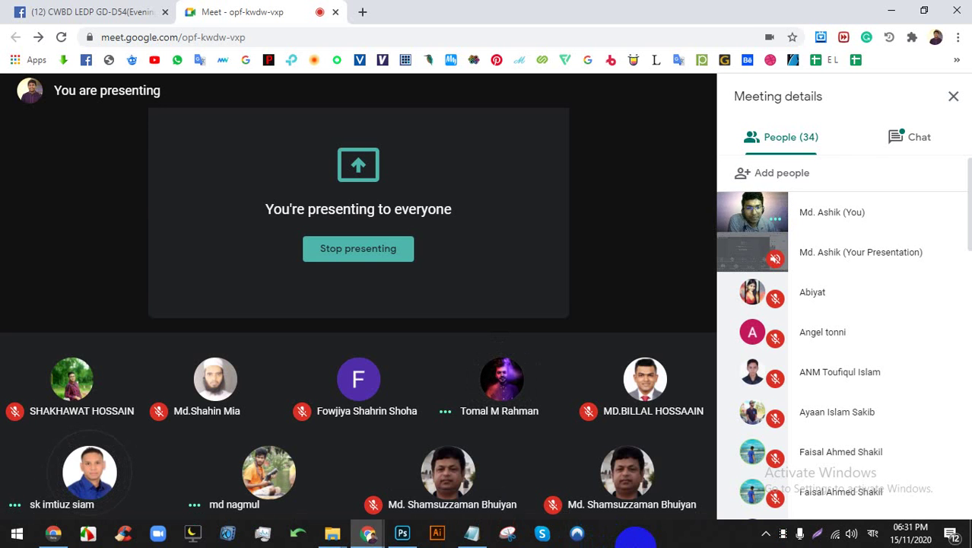
{"action": "left_click", "coordinate": [333, 535]}
{"action": "left_click", "coordinate": [278, 483]}
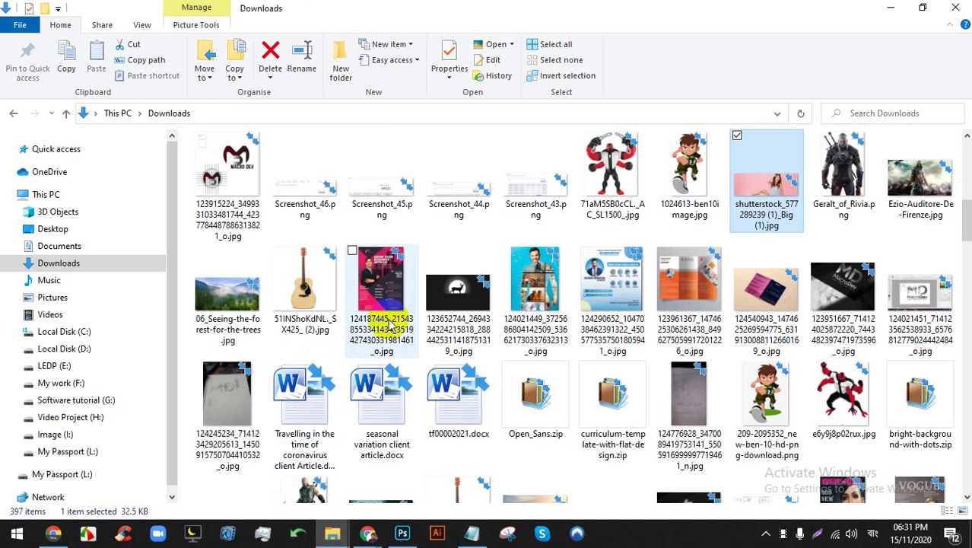
{"action": "scroll", "coordinate": [375, 348], "scroll_direction": "down", "scroll_amount": 3}
{"action": "double_click", "coordinate": [523, 325]}
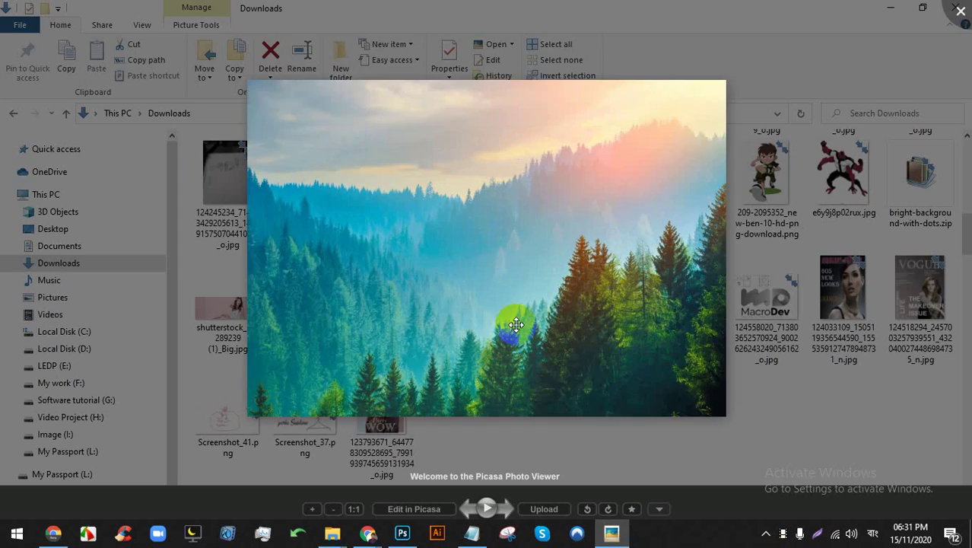
{"action": "scroll", "coordinate": [493, 264], "scroll_direction": "down", "scroll_amount": 3}
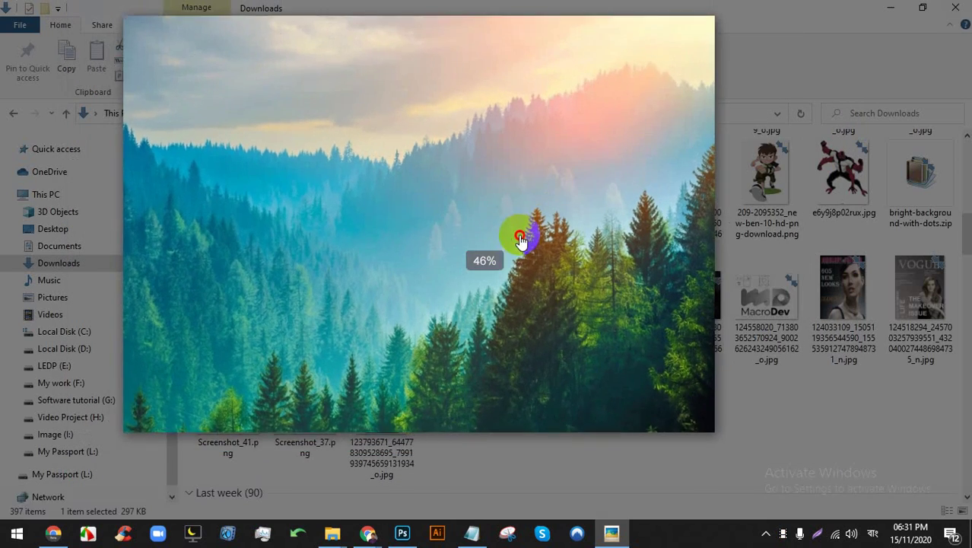
{"action": "key", "text": "Escape"}
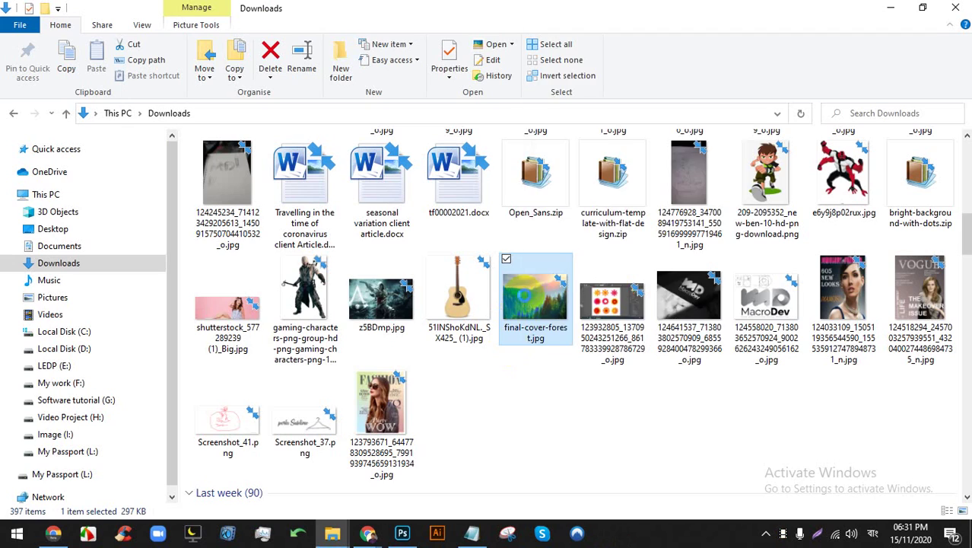
Open the file properties of final-cover-forest.jpg and examine the image section of its details
{"action": "right_click", "coordinate": [523, 300]}
{"action": "left_click", "coordinate": [569, 508]}
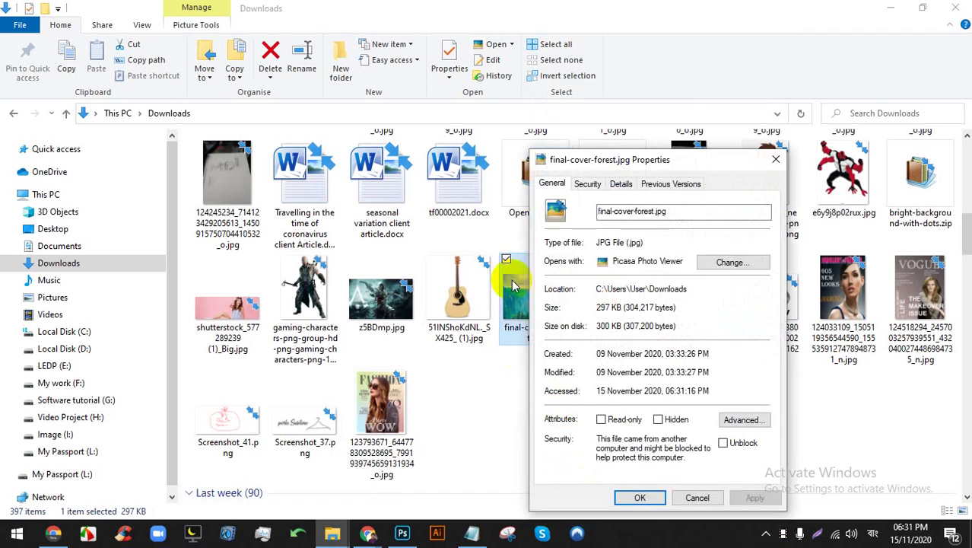
{"action": "left_click_drag", "start_coordinate": [651, 167], "coordinate": [540, 97]}
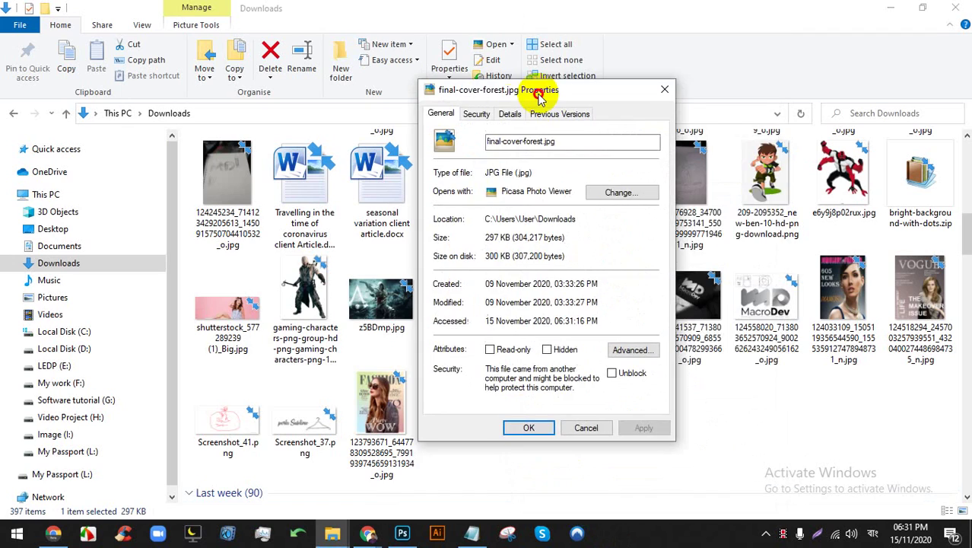
{"action": "left_click", "coordinate": [478, 115]}
{"action": "left_click", "coordinate": [507, 114]}
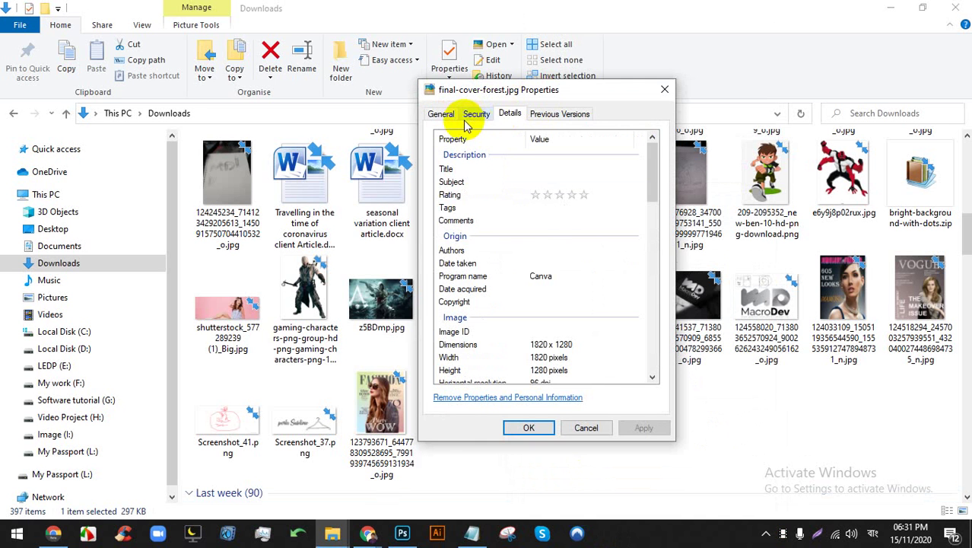
{"action": "left_click", "coordinate": [477, 114]}
{"action": "left_click", "coordinate": [508, 114]}
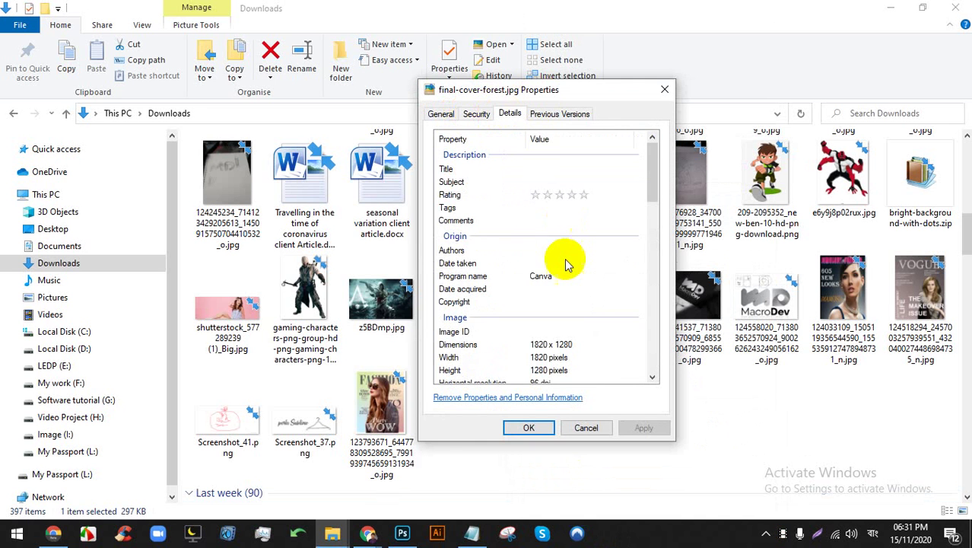
{"action": "scroll", "coordinate": [564, 272], "scroll_direction": "down", "scroll_amount": 4}
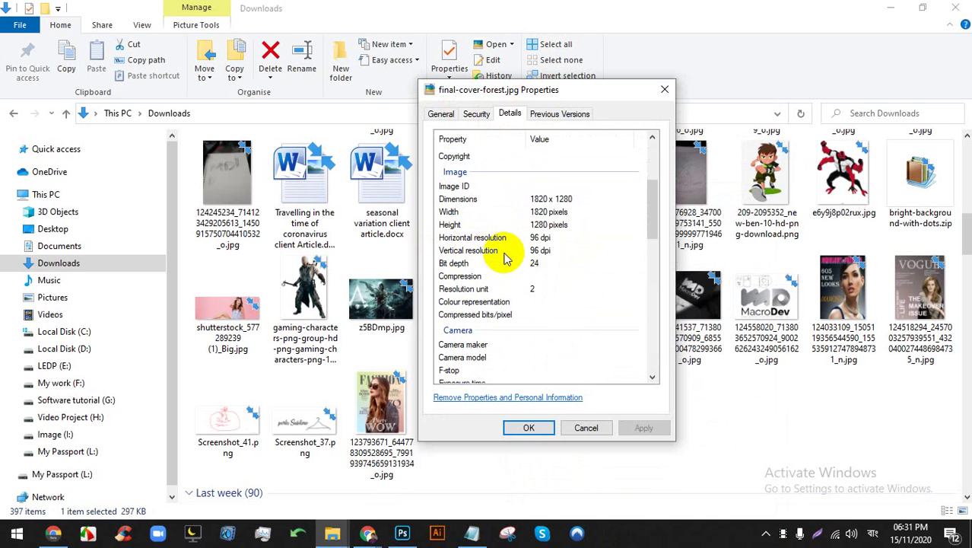
{"action": "scroll", "coordinate": [537, 258], "scroll_direction": "down", "scroll_amount": 8}
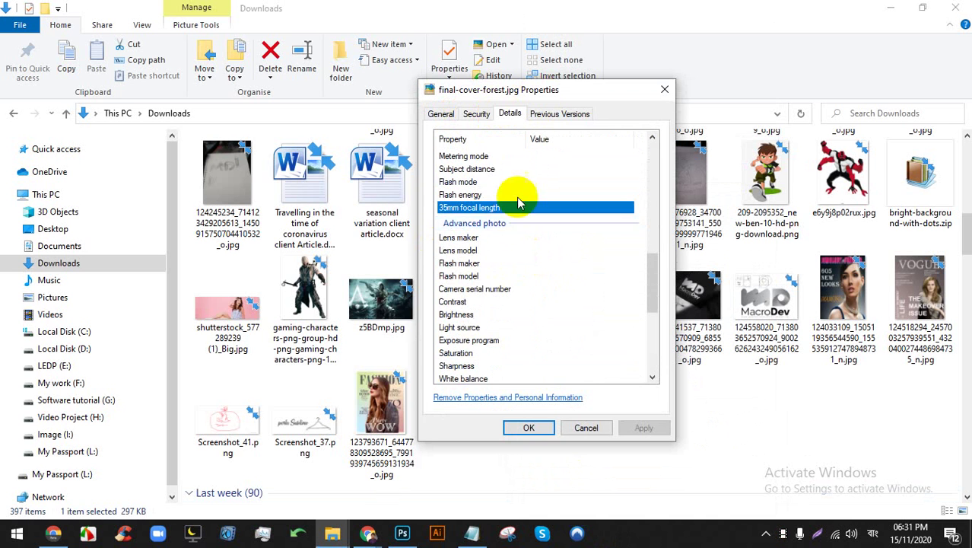
{"action": "scroll", "coordinate": [525, 229], "scroll_direction": "down", "scroll_amount": 5}
{"action": "scroll", "coordinate": [538, 260], "scroll_direction": "up", "scroll_amount": 10}
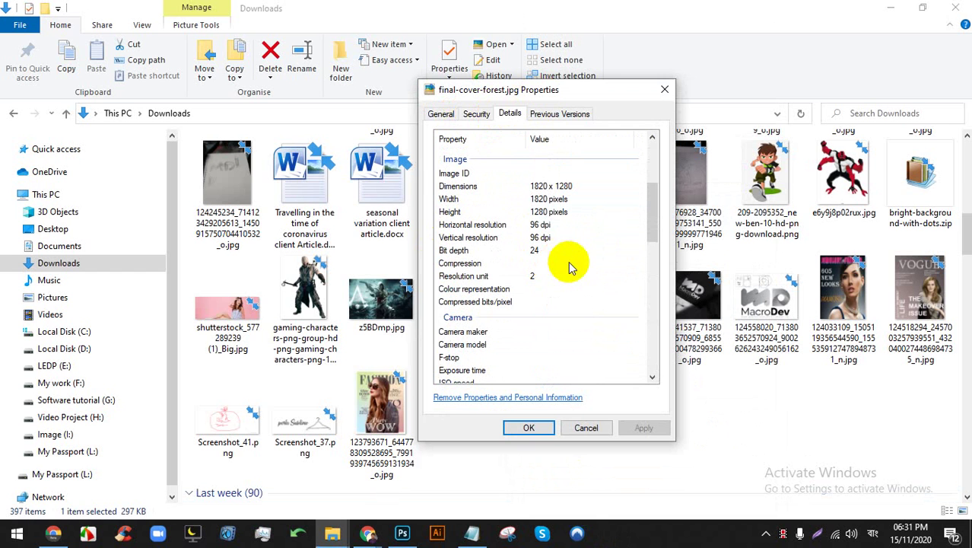
Point out the image's pixel width and height by highlighting the Width and Height rows alternately
{"action": "left_click", "coordinate": [542, 200]}
{"action": "left_click", "coordinate": [542, 212]}
{"action": "left_click", "coordinate": [538, 199]}
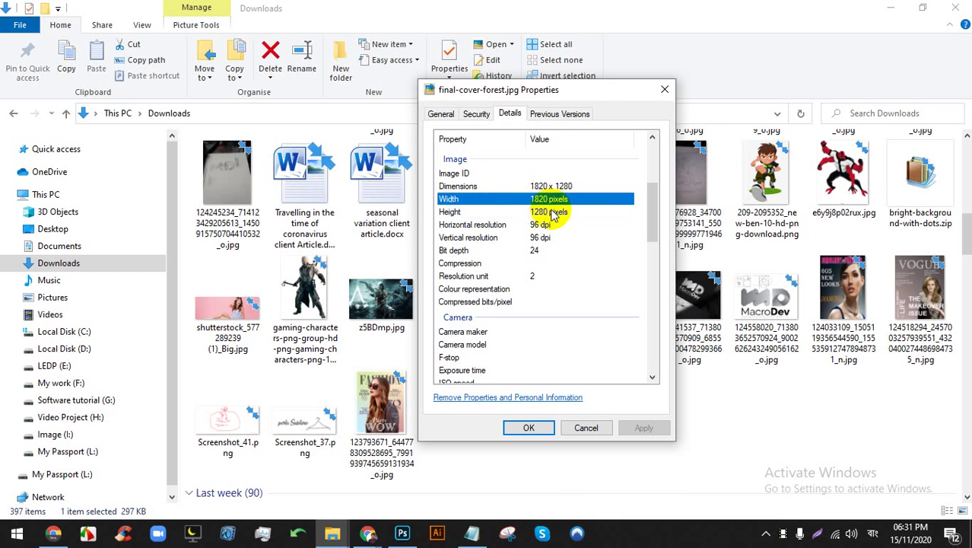
{"action": "left_click", "coordinate": [540, 212]}
{"action": "left_click", "coordinate": [535, 199]}
{"action": "left_click", "coordinate": [541, 211]}
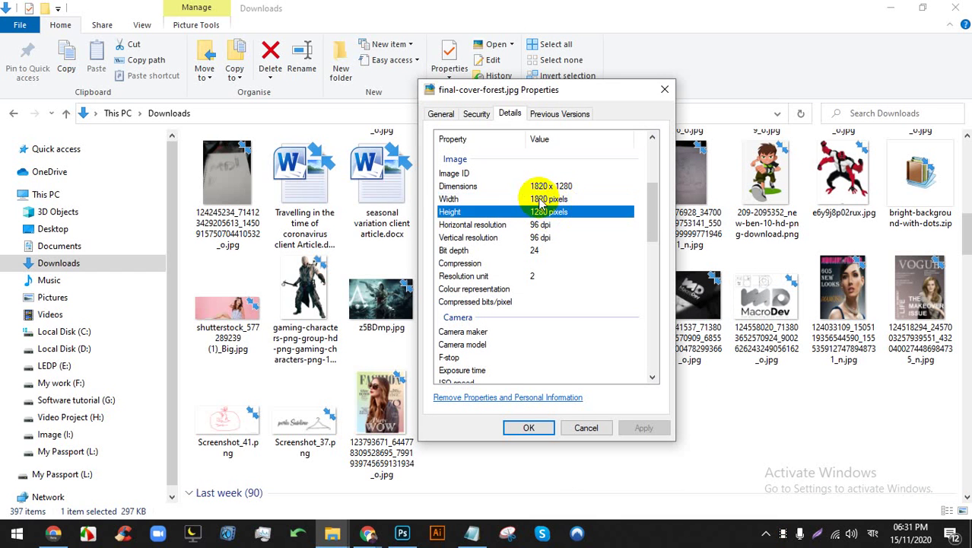
{"action": "left_click", "coordinate": [540, 199]}
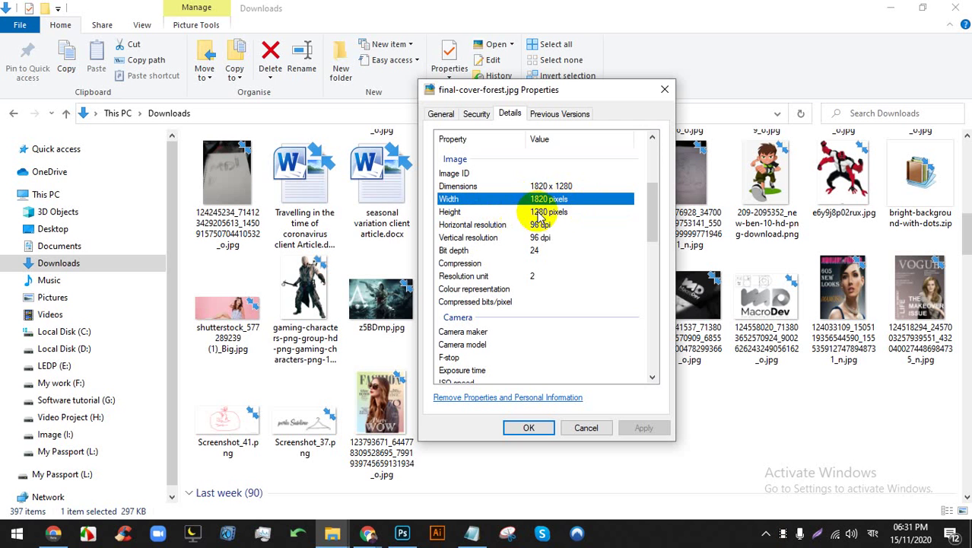
Review the complete details of final-cover-forest.jpg down to the file section, close its properties and switch back to Photoshop
{"action": "left_click", "coordinate": [442, 114]}
{"action": "left_click", "coordinate": [510, 114]}
{"action": "scroll", "coordinate": [569, 221], "scroll_direction": "up", "scroll_amount": 5}
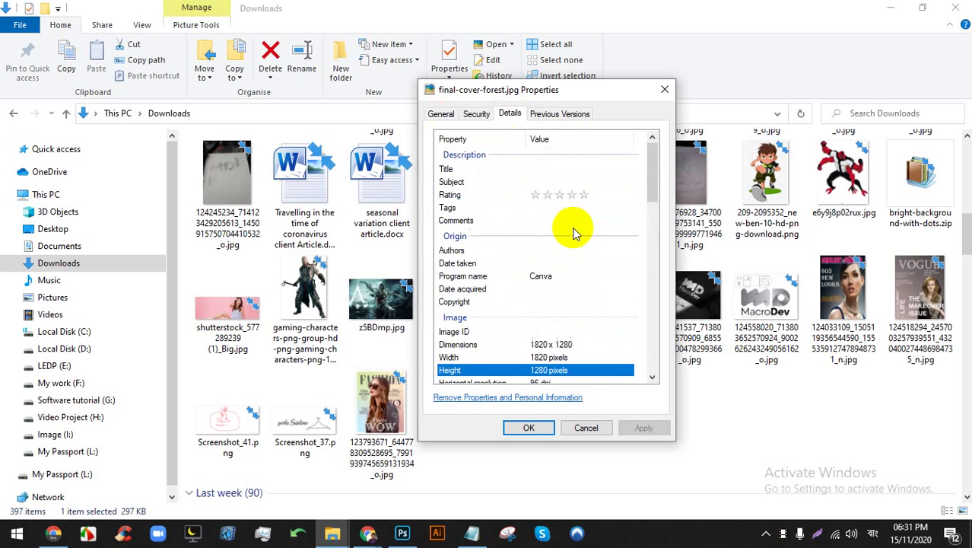
{"action": "scroll", "coordinate": [576, 234], "scroll_direction": "down", "scroll_amount": 1}
{"action": "scroll", "coordinate": [576, 233], "scroll_direction": "down", "scroll_amount": 15}
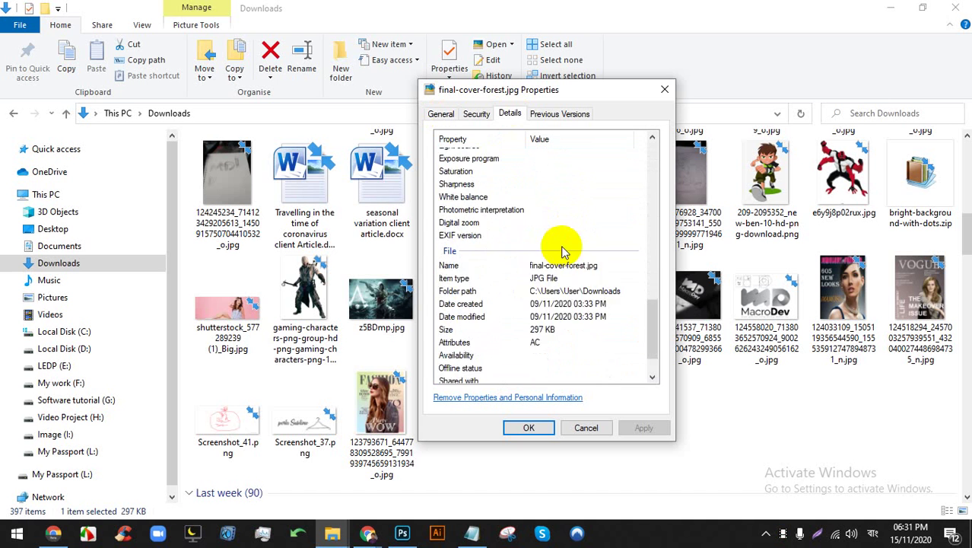
{"action": "scroll", "coordinate": [563, 255], "scroll_direction": "down", "scroll_amount": 2}
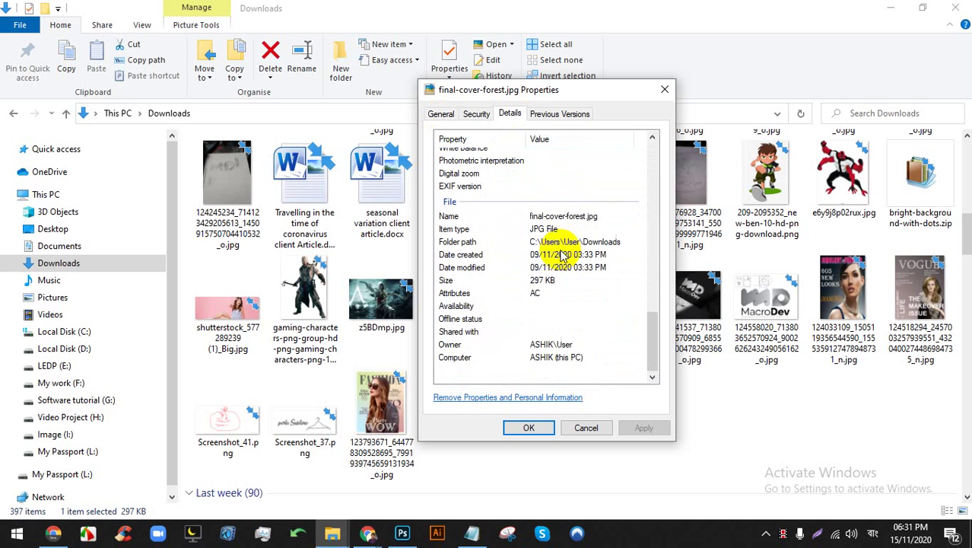
{"action": "left_click", "coordinate": [664, 89]}
{"action": "left_click", "coordinate": [402, 532]}
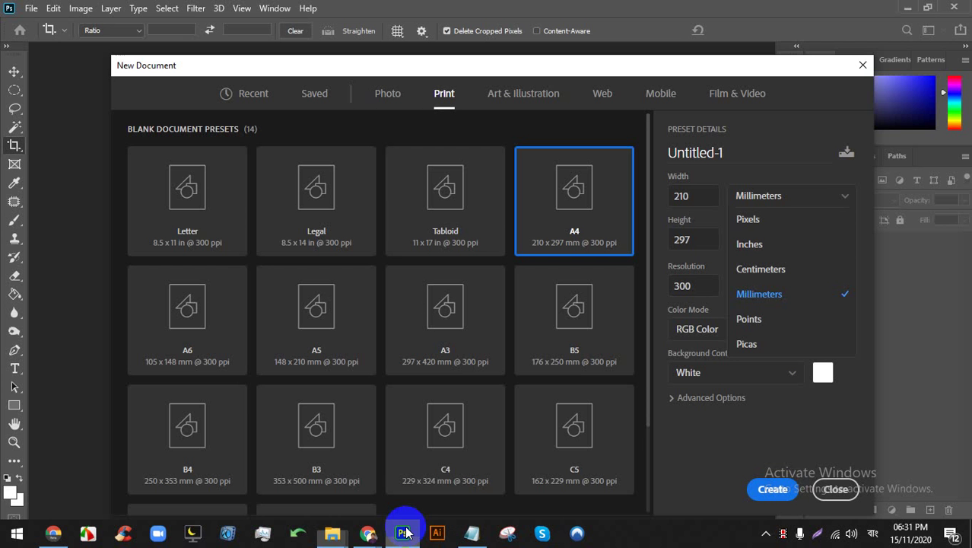
Check the Google Meet call, switch back to Photoshop, point out the document resolution and select the B3 print preset
{"action": "left_click", "coordinate": [367, 533]}
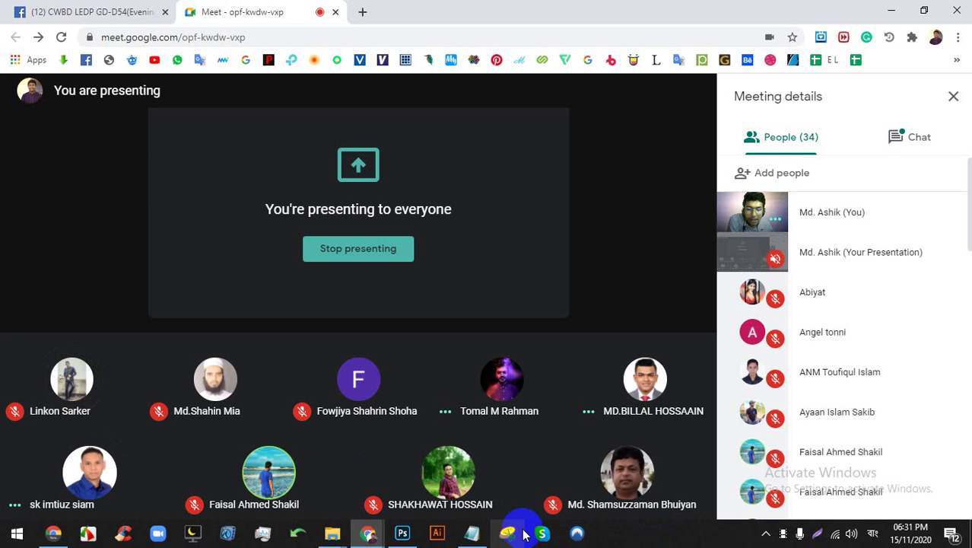
{"action": "left_click", "coordinate": [403, 533]}
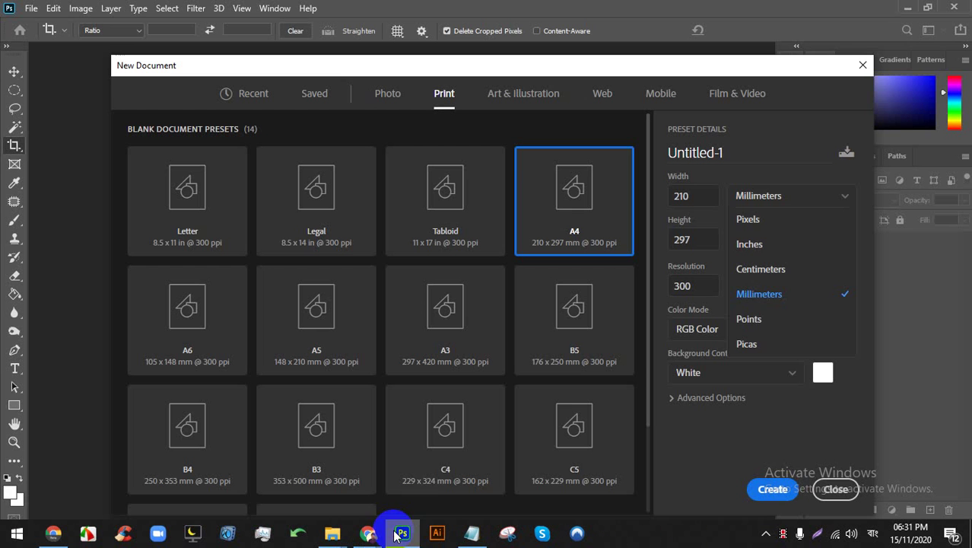
{"action": "left_click", "coordinate": [681, 285]}
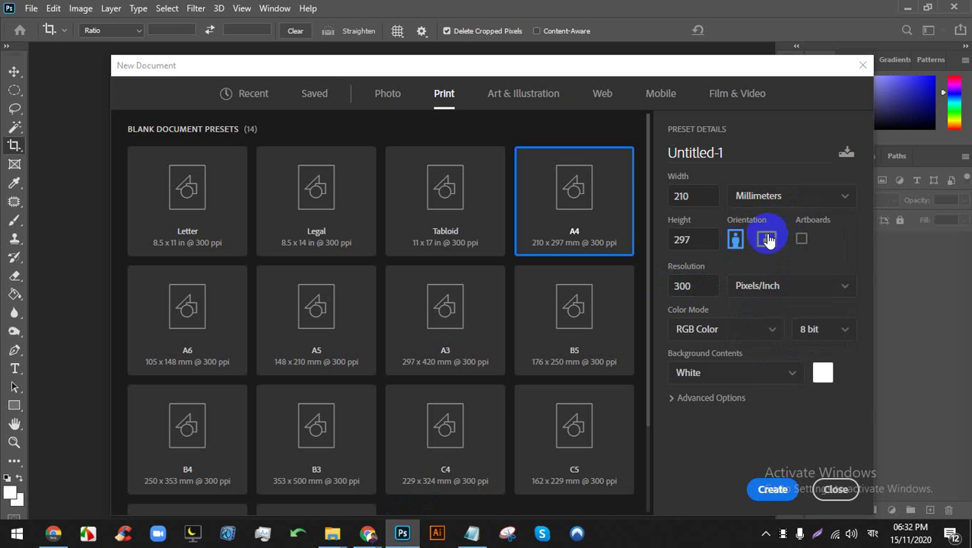
{"action": "left_click_drag", "start_coordinate": [705, 286], "coordinate": [673, 283]}
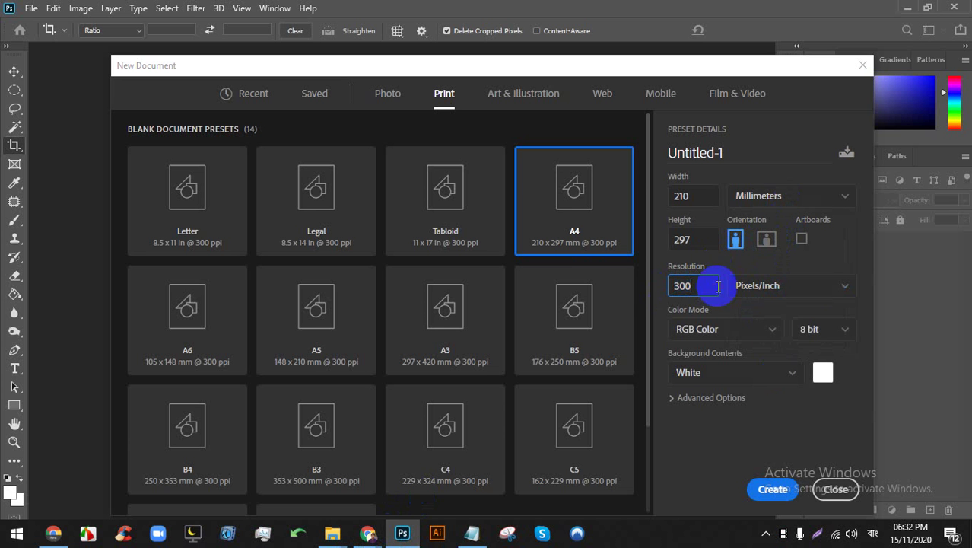
{"action": "left_click", "coordinate": [330, 458]}
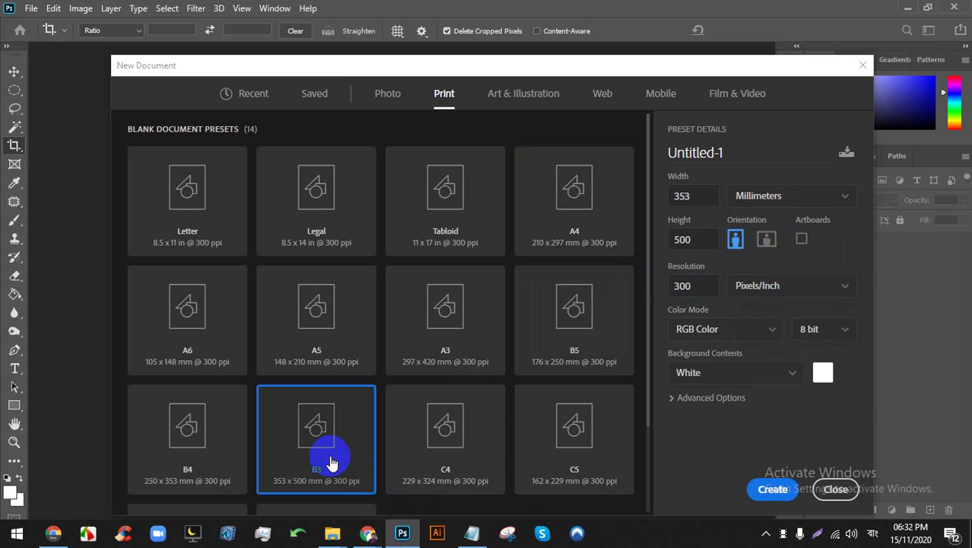
Switch to Chrome and open the CWBD LEDP GD-D46(Evening) Facebook group in a new tab from the group shortcuts
{"action": "left_click", "coordinate": [362, 537]}
{"action": "left_click", "coordinate": [320, 450]}
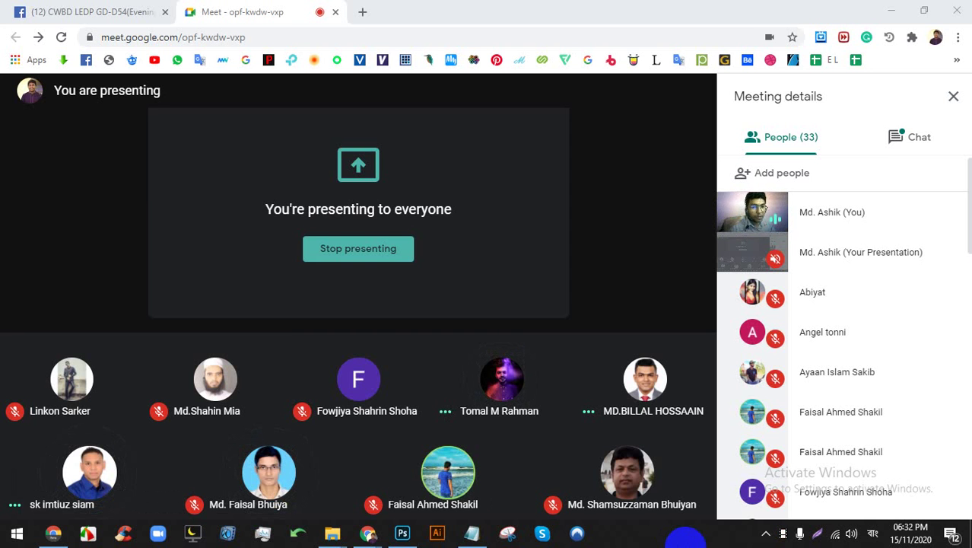
{"action": "left_click", "coordinate": [95, 11]}
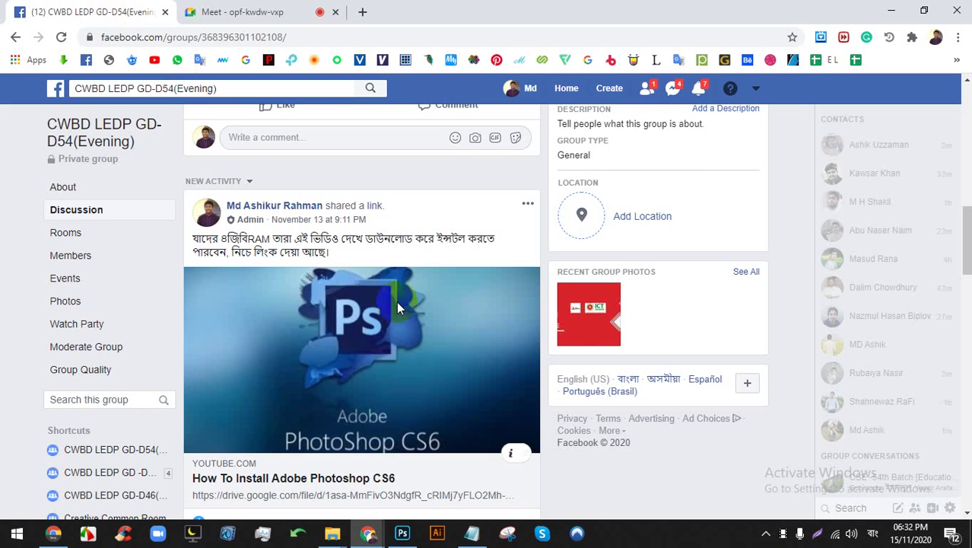
{"action": "scroll", "coordinate": [403, 299], "scroll_direction": "up", "scroll_amount": 3}
{"action": "scroll", "coordinate": [76, 373], "scroll_direction": "down", "scroll_amount": 2}
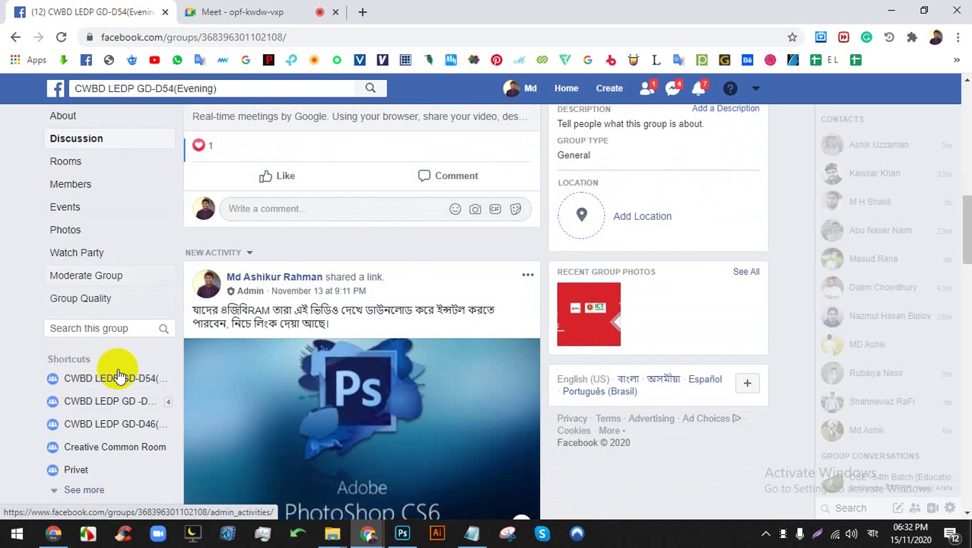
{"action": "right_click", "coordinate": [130, 420]}
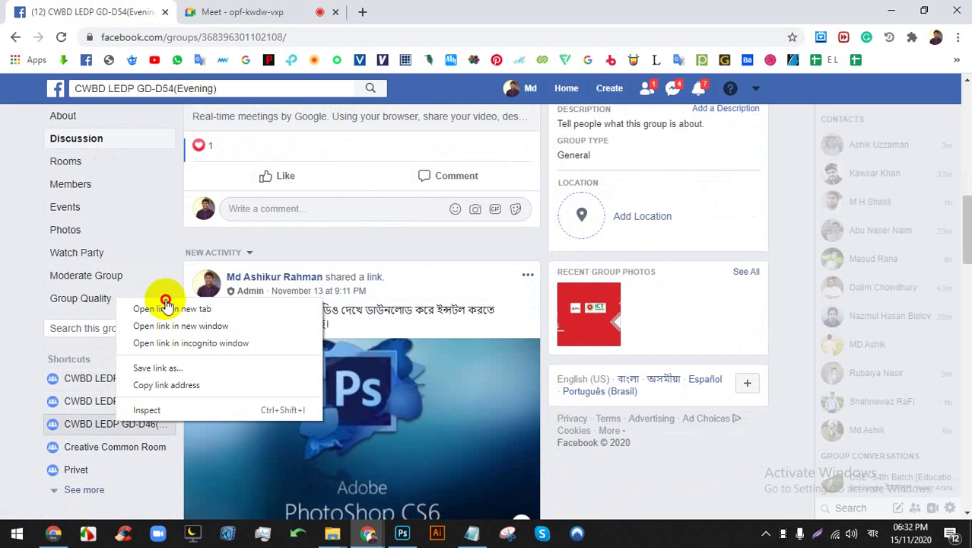
{"action": "left_click", "coordinate": [120, 301]}
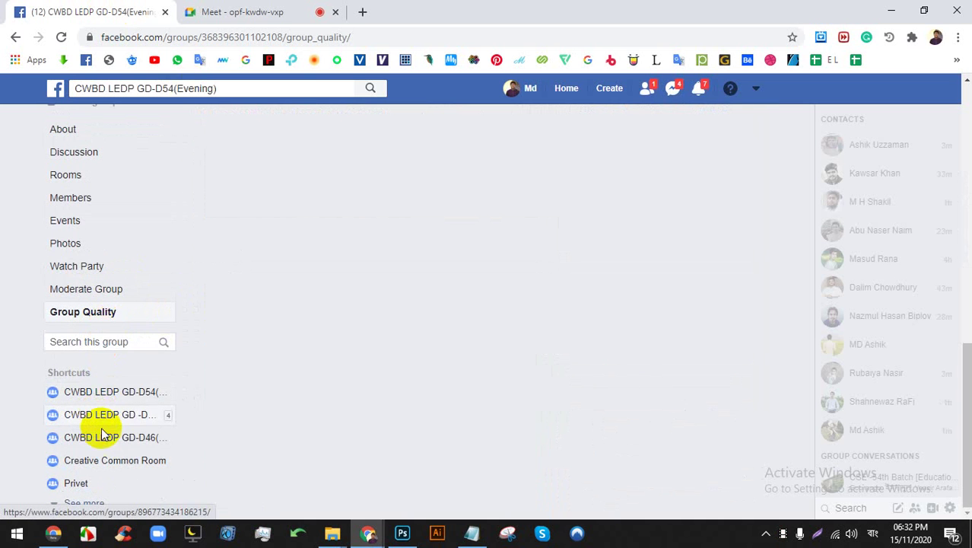
{"action": "right_click", "coordinate": [127, 432]}
{"action": "left_click", "coordinate": [166, 321]}
{"action": "left_click", "coordinate": [280, 10]}
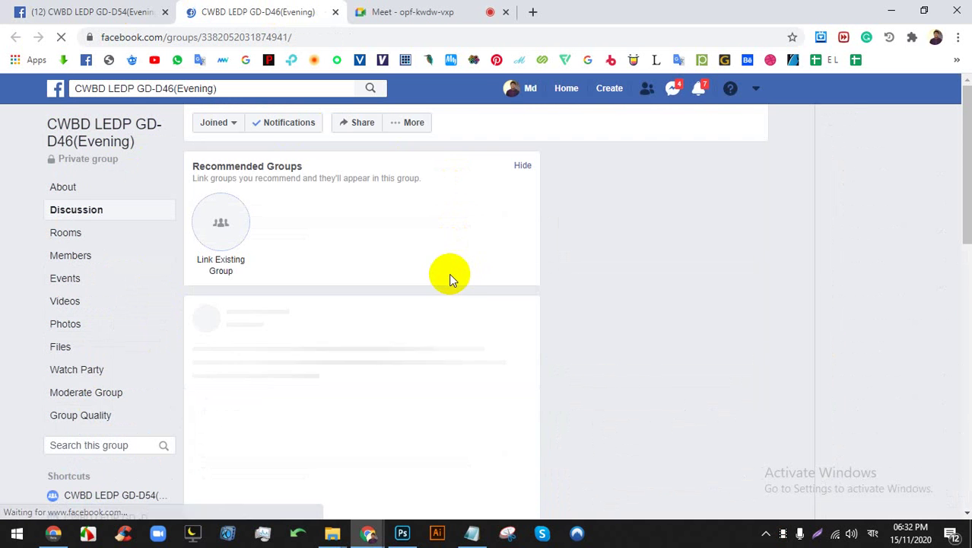
Find the StyleSell magazine mockup in the group feed, open the photo and save it to the computer
{"action": "scroll", "coordinate": [449, 279], "scroll_direction": "down", "scroll_amount": 15}
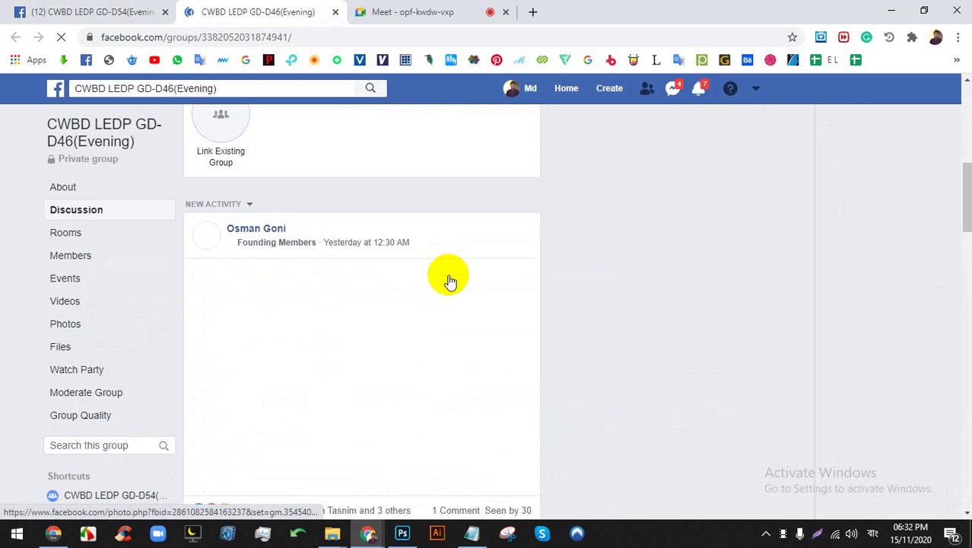
{"action": "scroll", "coordinate": [437, 281], "scroll_direction": "down", "scroll_amount": 20}
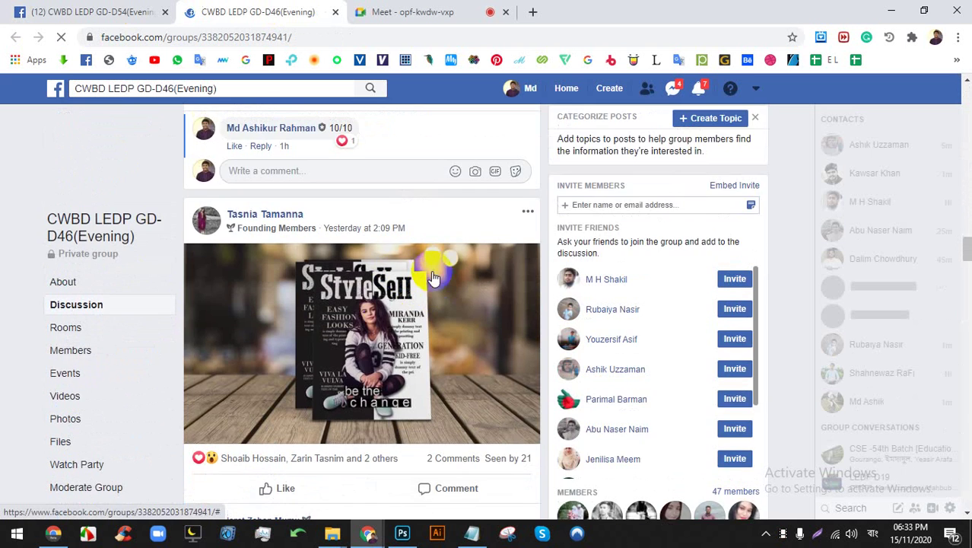
{"action": "scroll", "coordinate": [358, 289], "scroll_direction": "down", "scroll_amount": 1}
{"action": "left_click", "coordinate": [364, 201]}
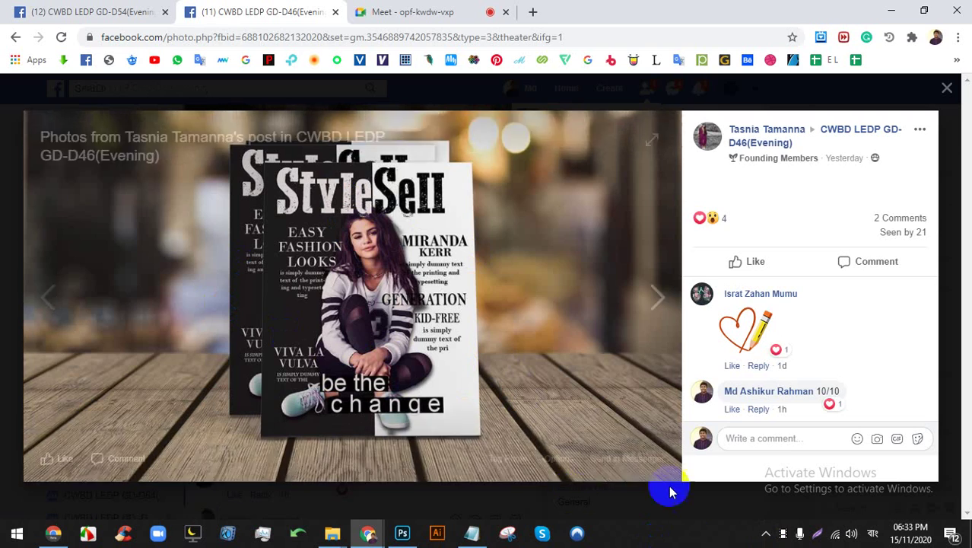
{"action": "right_click", "coordinate": [467, 213]}
{"action": "left_click", "coordinate": [517, 239]}
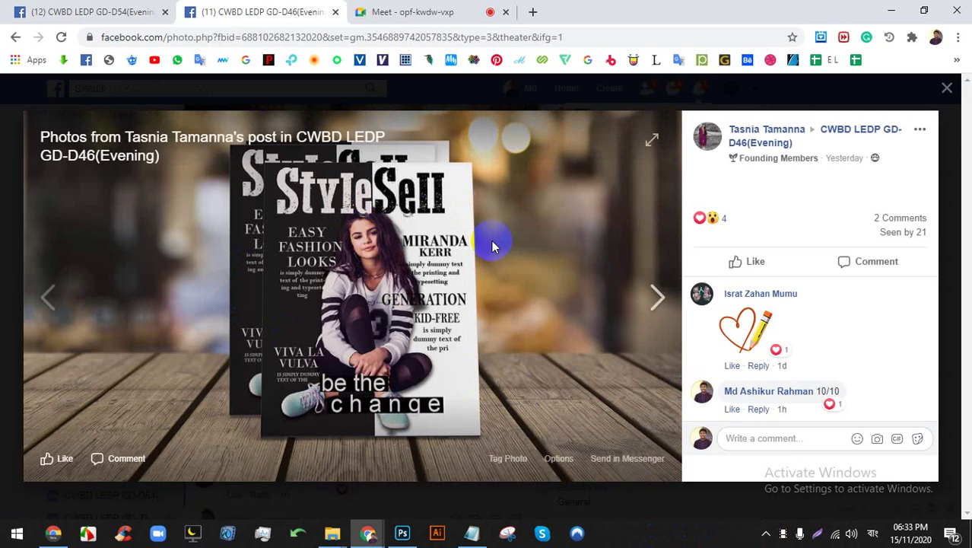
{"action": "key", "text": "Return"}
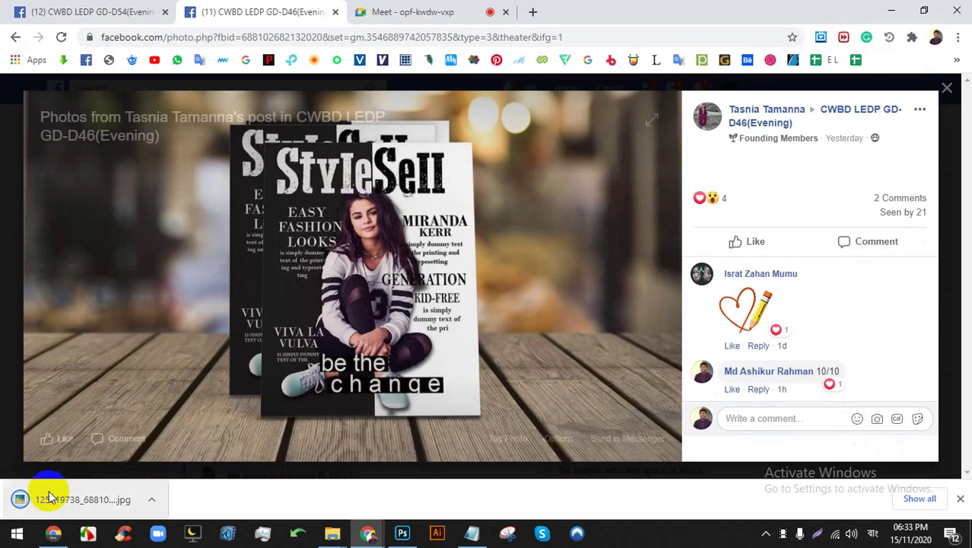
Dismiss the New Document dialog in Photoshop and open the downloaded StyleSell image from Chrome as a document
{"action": "left_click_drag", "start_coordinate": [48, 498], "coordinate": [664, 68]}
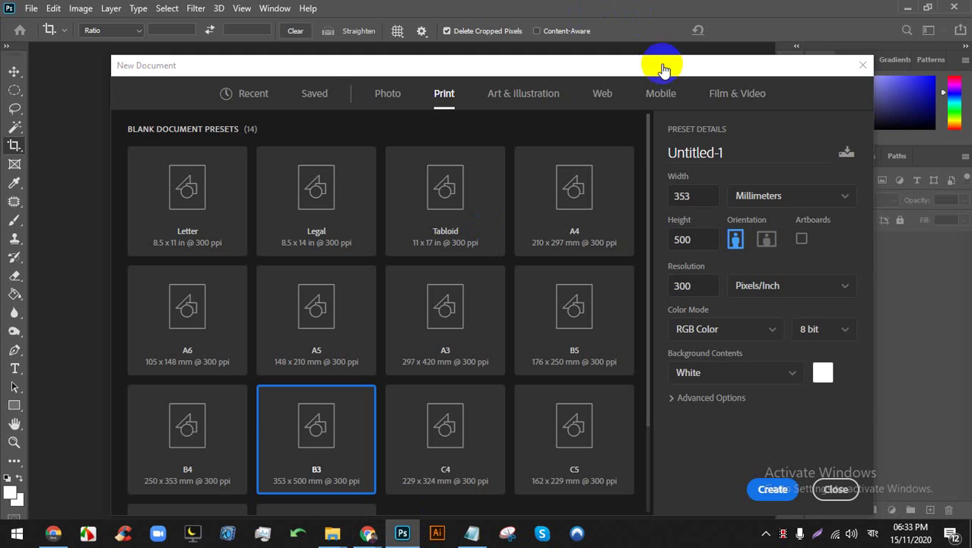
{"action": "left_click", "coordinate": [835, 488]}
{"action": "left_click", "coordinate": [367, 537]}
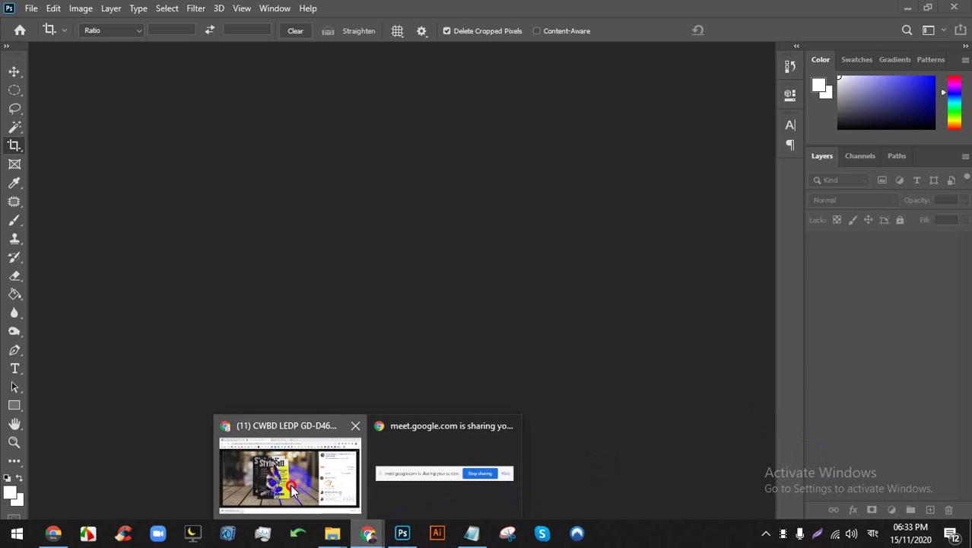
{"action": "left_click", "coordinate": [282, 456]}
{"action": "left_click_drag", "start_coordinate": [101, 491], "coordinate": [545, 102]}
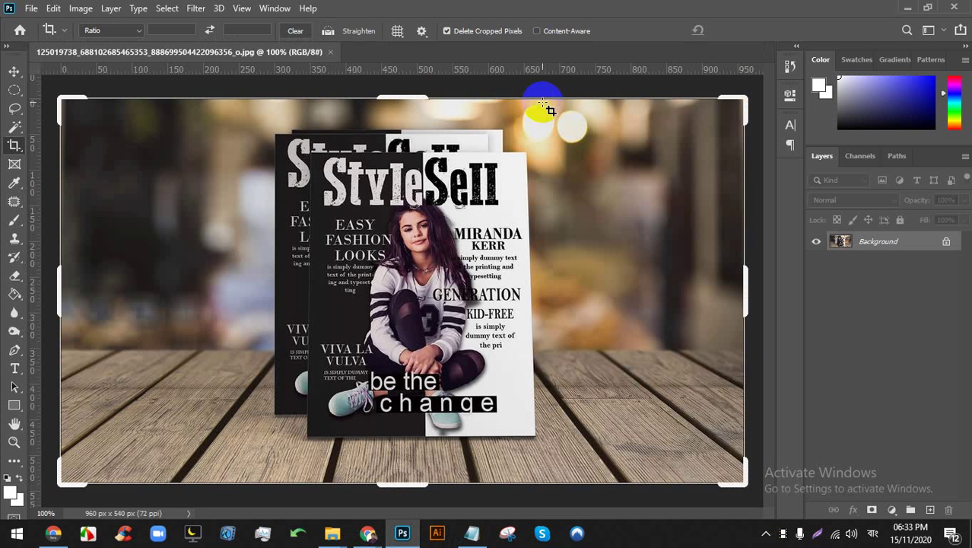
Examine the StyleSell image's resolution in the Image Size settings and check the Google Meet call in Chrome
{"action": "key", "text": "ctrl+alt+i"}
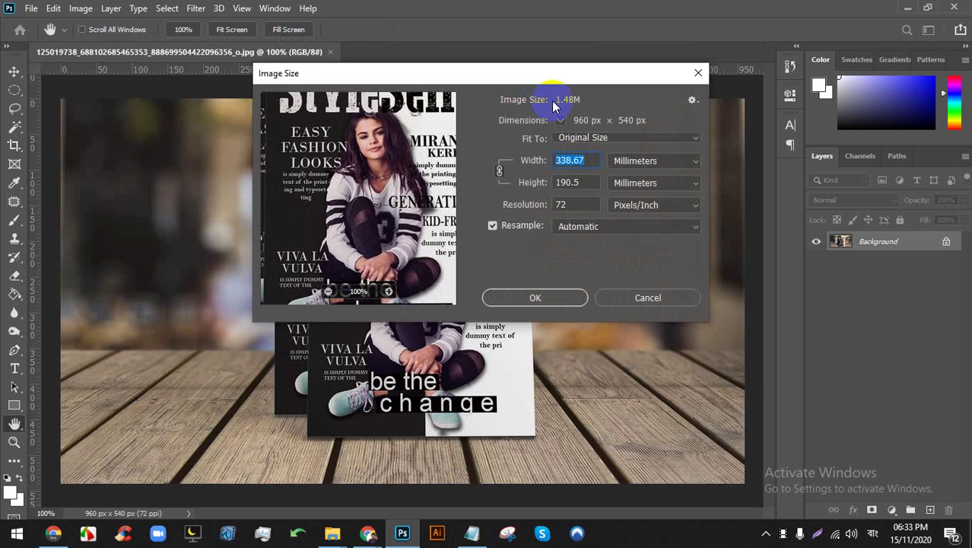
{"action": "left_click", "coordinate": [563, 204]}
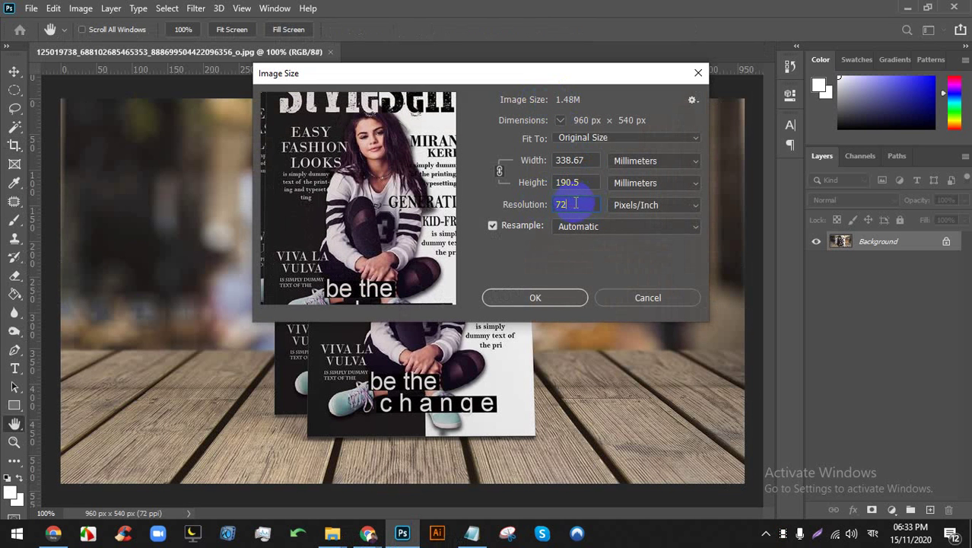
{"action": "left_click", "coordinate": [337, 488]}
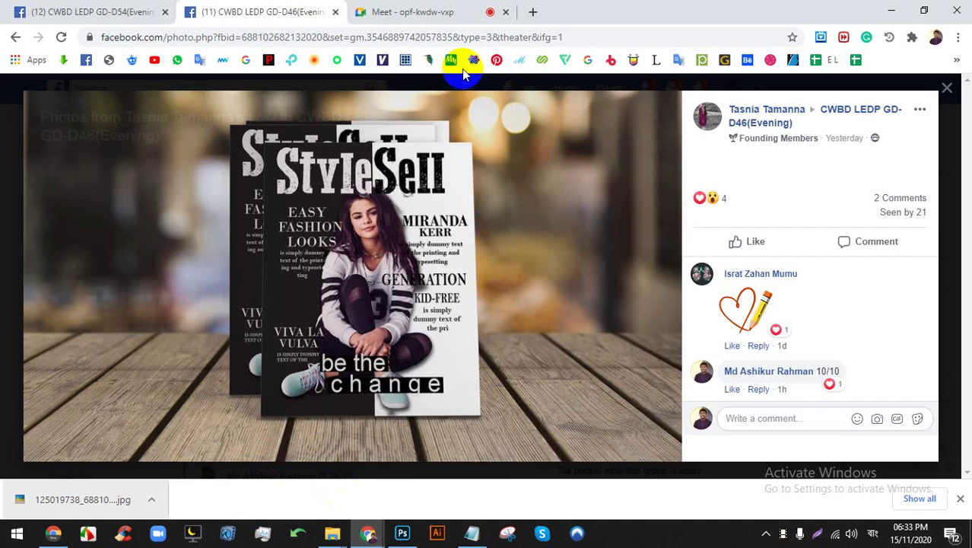
{"action": "left_click", "coordinate": [411, 11]}
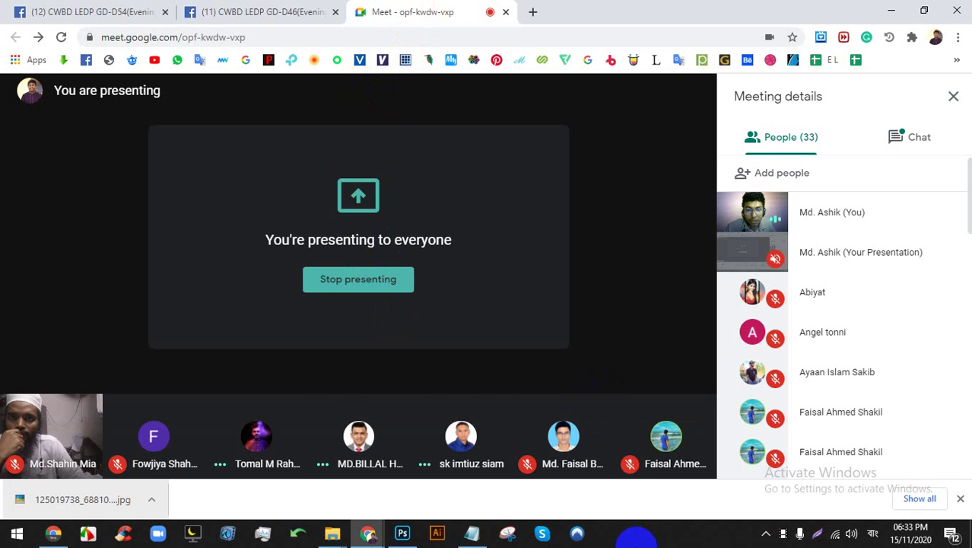
Return to the GD-D46 group feed, leave the StyleSell photo and open the Summer Party magazine mockup photo
{"action": "left_click", "coordinate": [304, 11]}
{"action": "key", "text": "Escape"}
{"action": "scroll", "coordinate": [326, 200], "scroll_direction": "down", "scroll_amount": 10}
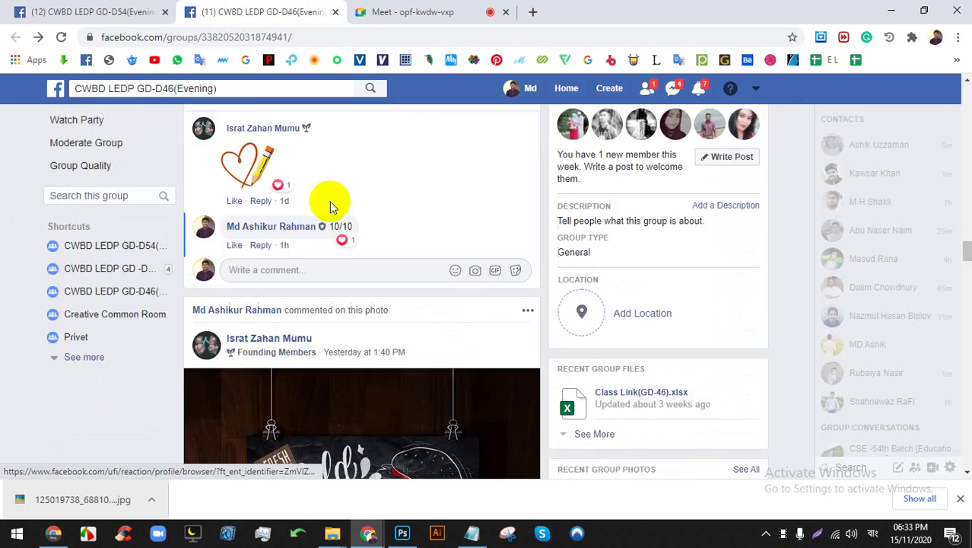
{"action": "scroll", "coordinate": [340, 217], "scroll_direction": "up", "scroll_amount": 3}
{"action": "scroll", "coordinate": [358, 217], "scroll_direction": "down", "scroll_amount": 12}
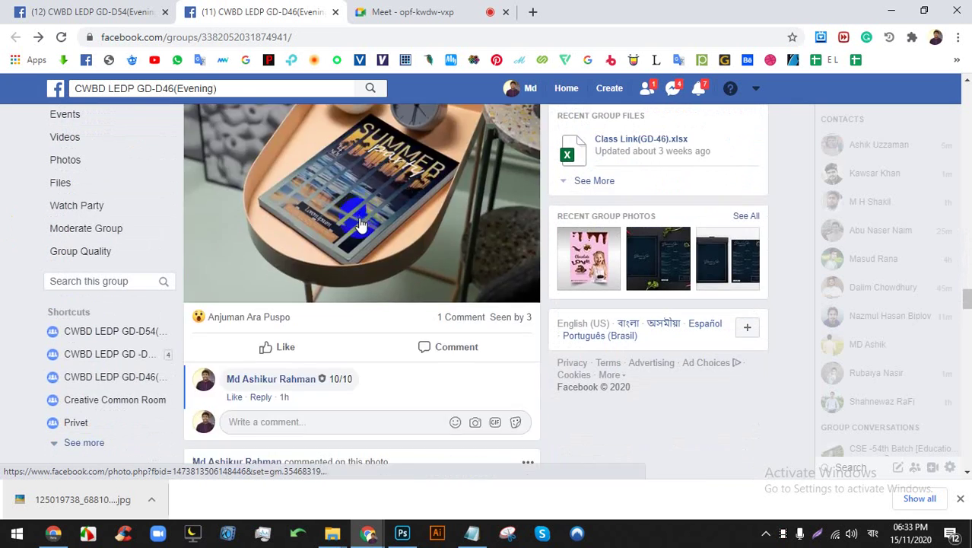
{"action": "scroll", "coordinate": [362, 225], "scroll_direction": "up", "scroll_amount": 15}
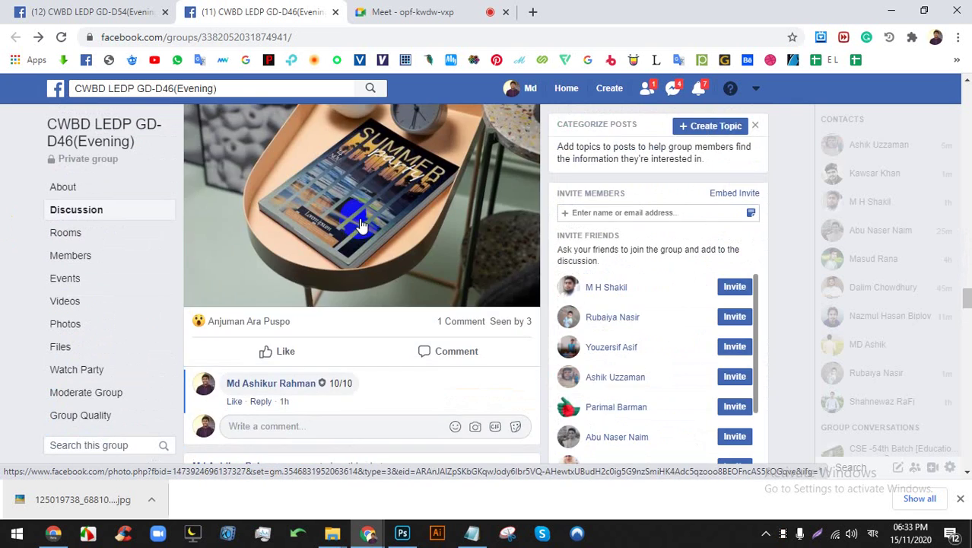
{"action": "left_click", "coordinate": [362, 222]}
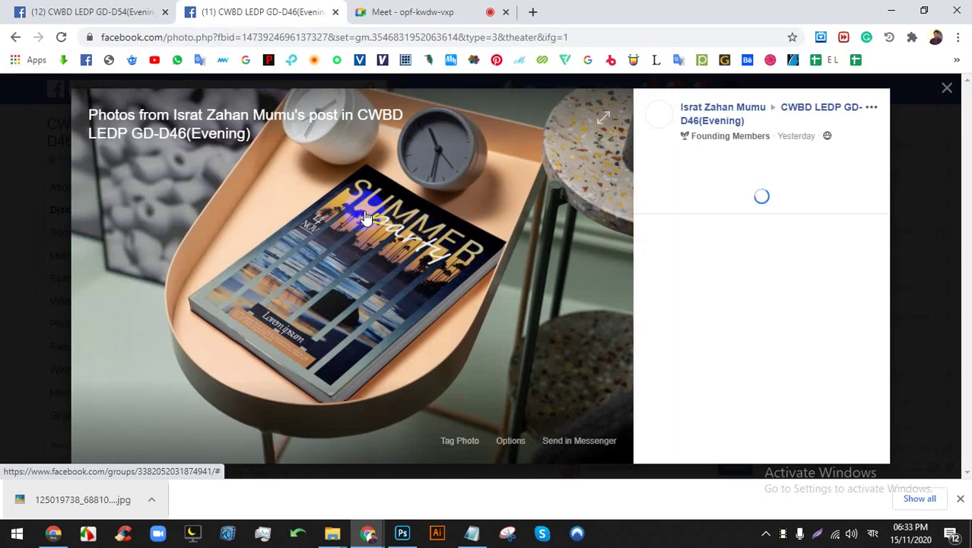
Save the Summer Party photo as a JPEG in the Downloads folder and close the photo viewer
{"action": "right_click", "coordinate": [531, 246]}
{"action": "left_click", "coordinate": [553, 267]}
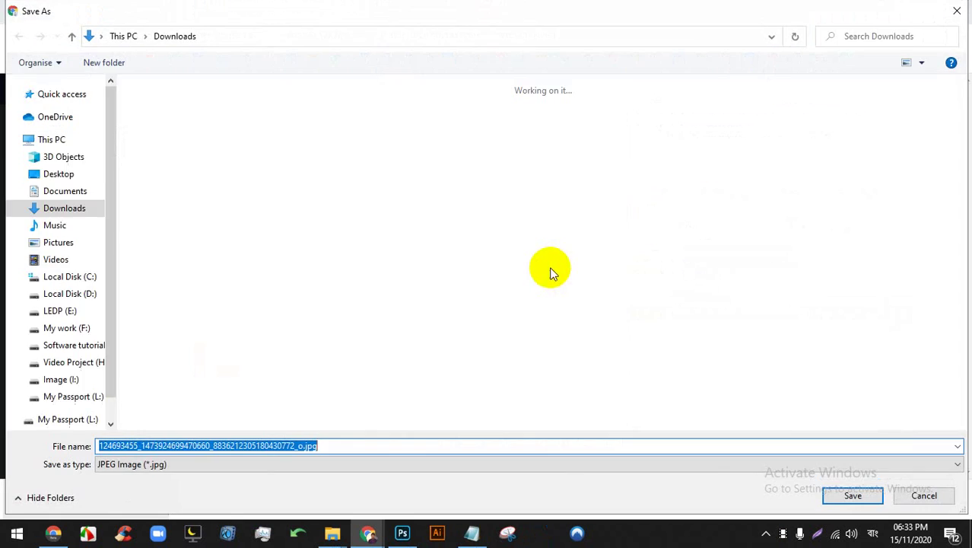
{"action": "key", "text": "Return"}
{"action": "left_click", "coordinate": [66, 311]}
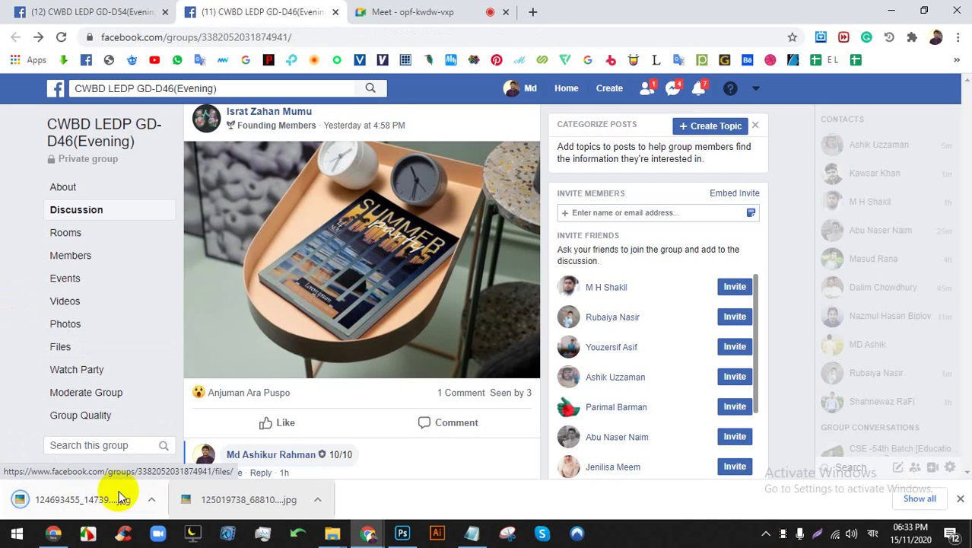
Leave the StyleSell image's Image Size settings and open the downloaded Summer Party image in Photoshop as a separate document
{"action": "left_click_drag", "start_coordinate": [119, 495], "coordinate": [630, 300]}
{"action": "left_click", "coordinate": [629, 298]}
{"action": "key", "text": "c"}
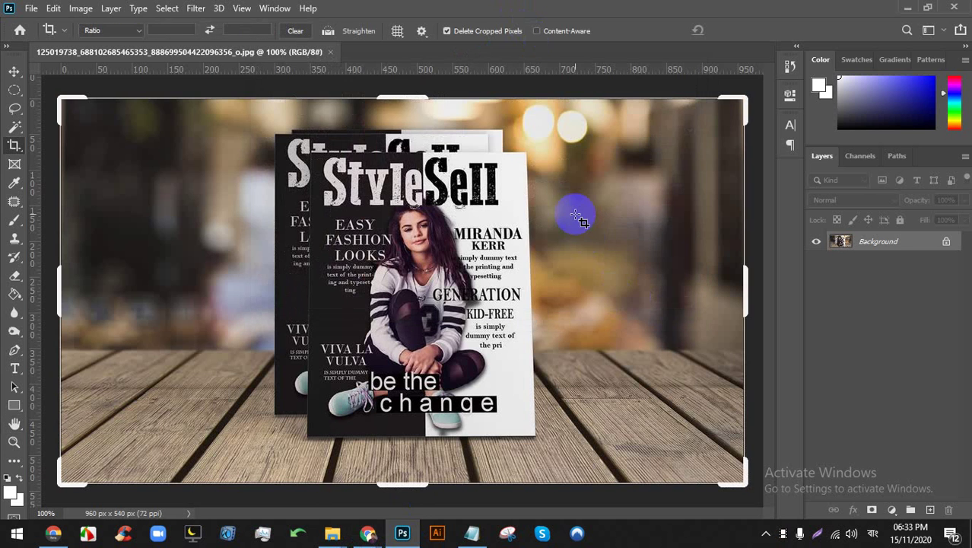
{"action": "mouse_move", "coordinate": [367, 532]}
{"action": "left_click", "coordinate": [316, 497]}
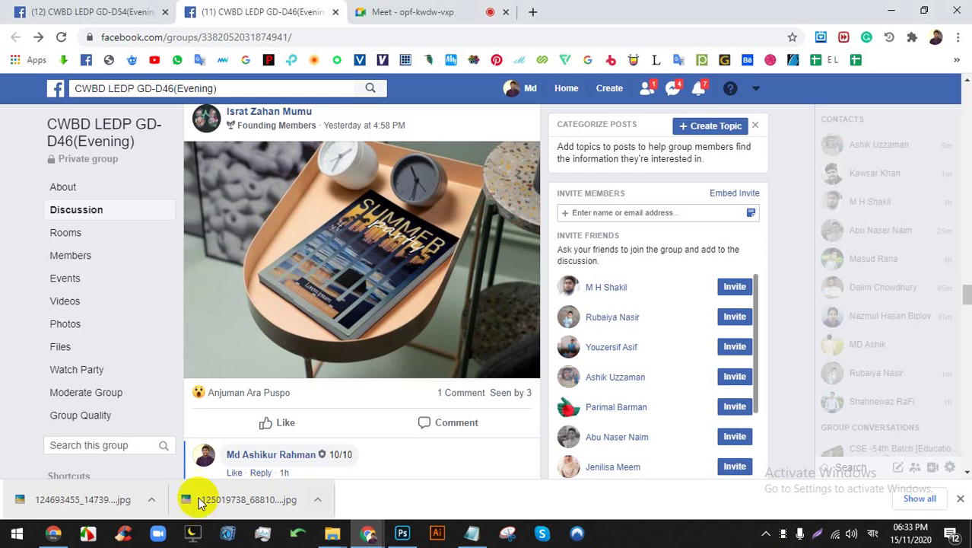
{"action": "left_click_drag", "start_coordinate": [84, 499], "coordinate": [582, 60]}
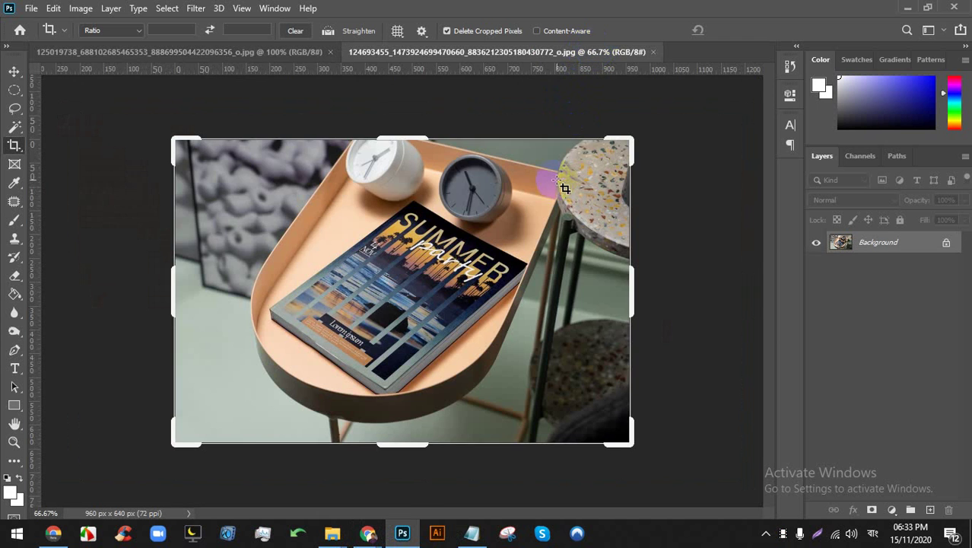
Examine the Summer Party image's resolution in the Image Size settings, cancel them and close both open images
{"action": "key", "text": "ctrl+alt+i"}
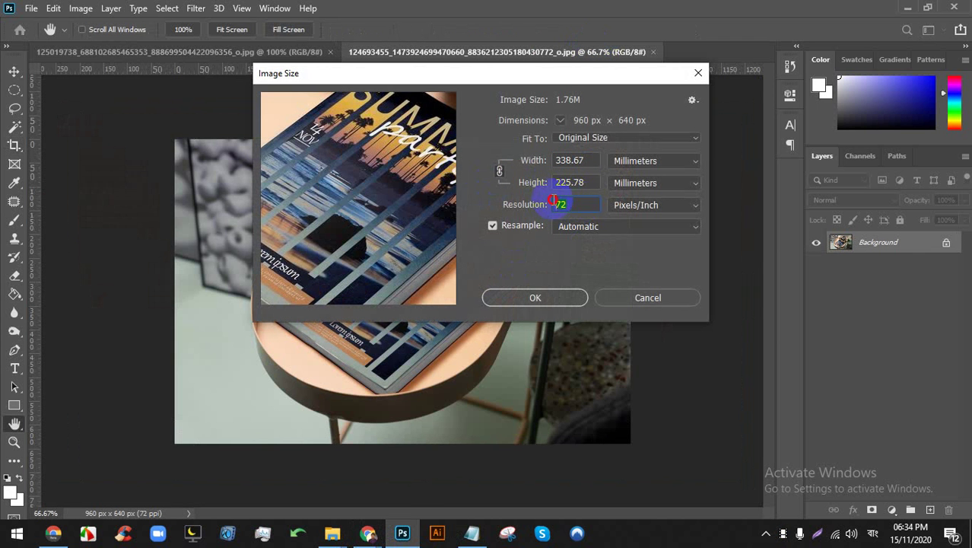
{"action": "left_click", "coordinate": [636, 301]}
{"action": "left_click", "coordinate": [654, 53]}
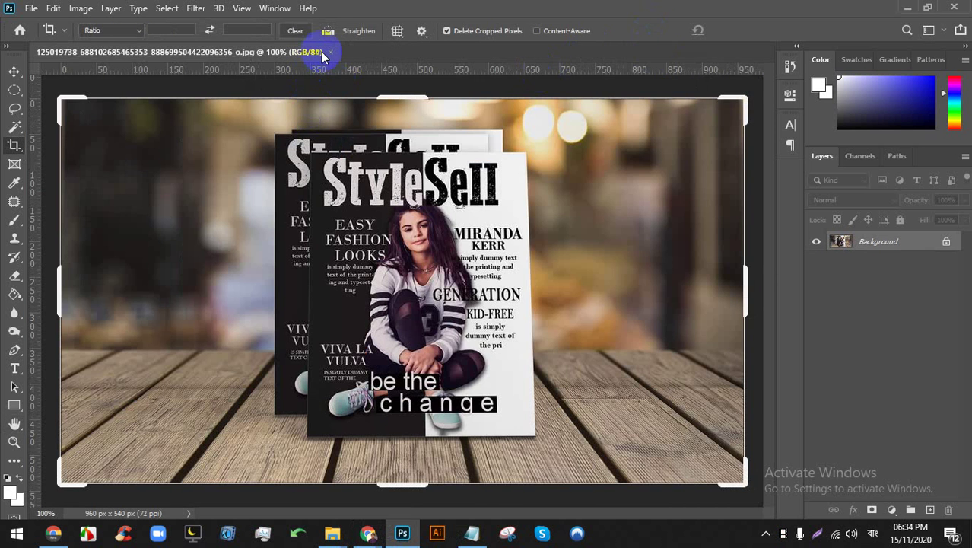
{"action": "left_click", "coordinate": [330, 51]}
{"action": "left_click", "coordinate": [28, 41]}
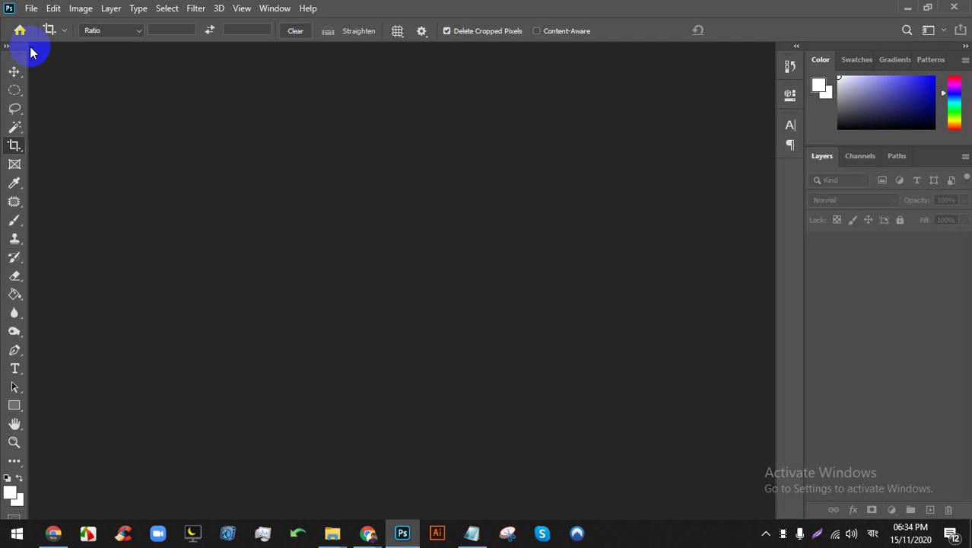
Switch to the Google Meet call in Chrome and dismiss the bar of downloaded images
{"action": "left_click", "coordinate": [368, 533]}
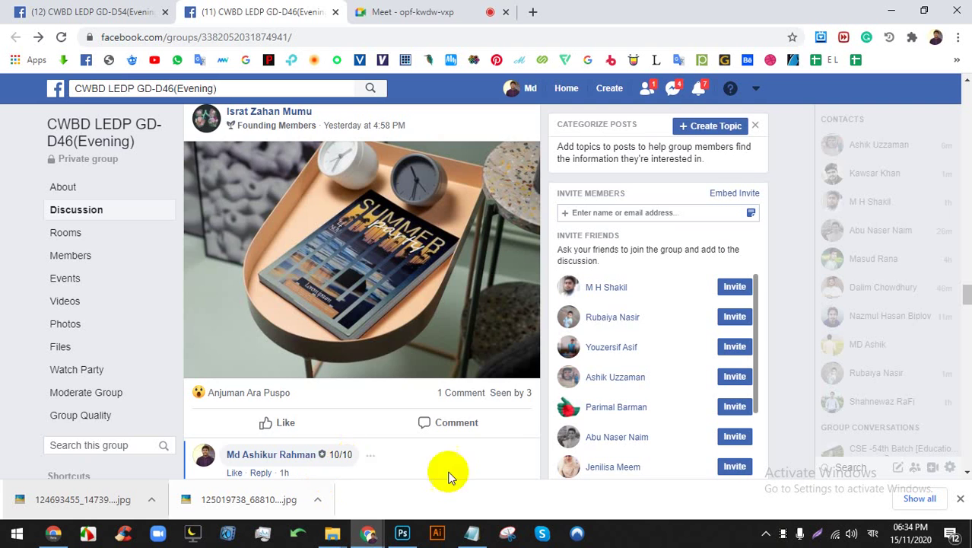
{"action": "left_click", "coordinate": [380, 10]}
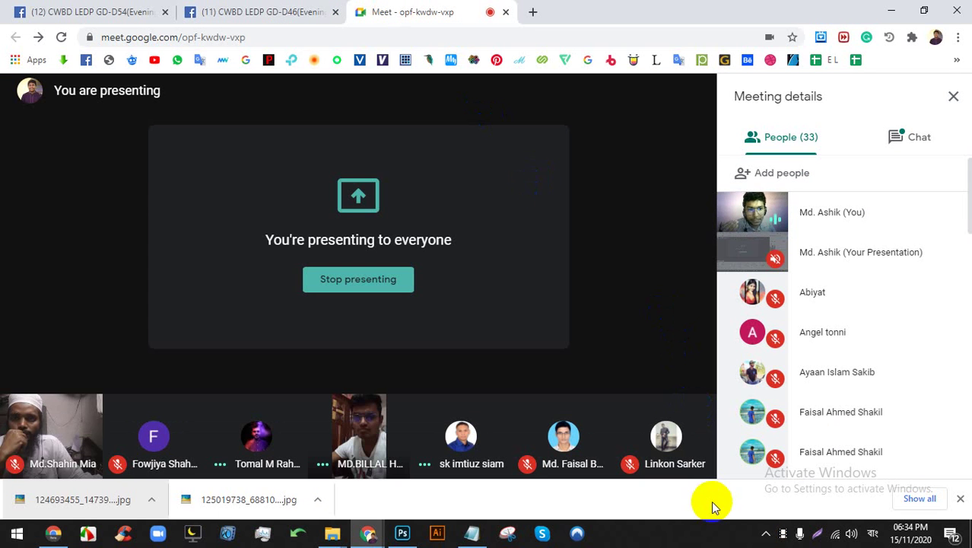
{"action": "left_click", "coordinate": [690, 538]}
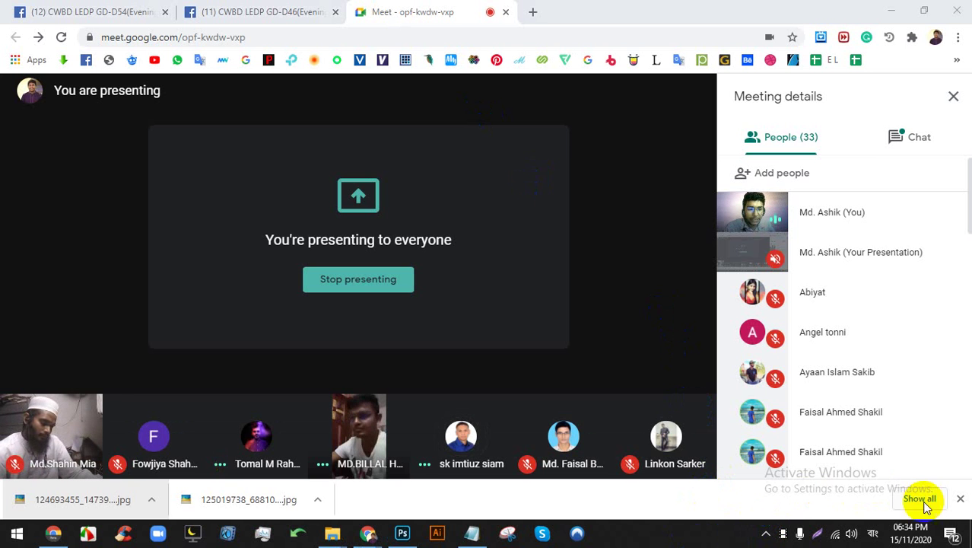
{"action": "left_click", "coordinate": [961, 500]}
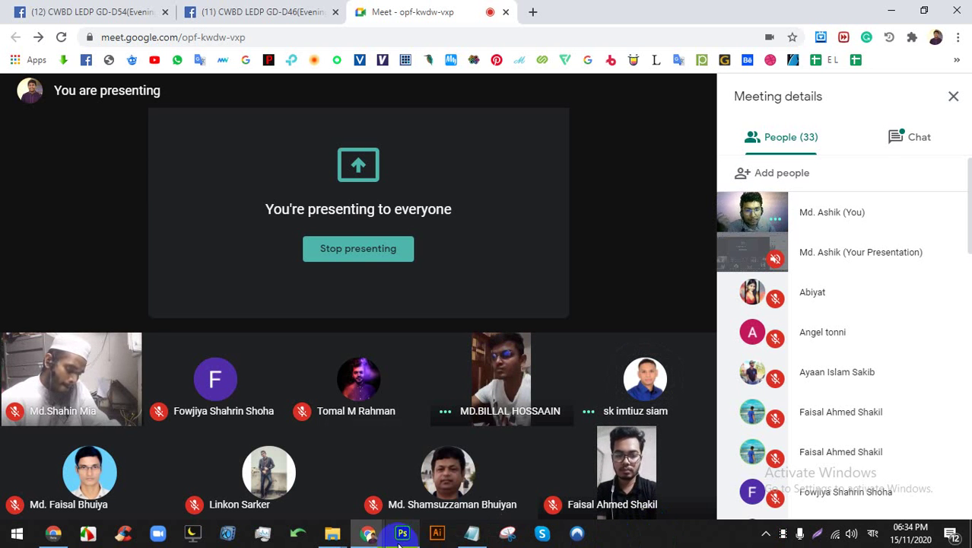
Return to Photoshop, start a new document from the A4 print preset and change its size units to Inches
{"action": "left_click", "coordinate": [407, 472]}
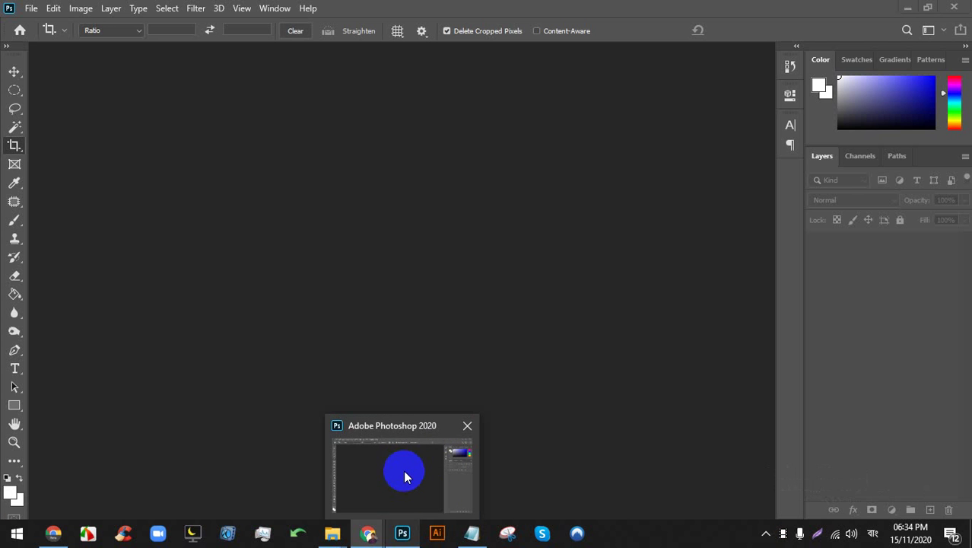
{"action": "left_click", "coordinate": [31, 8]}
{"action": "left_click", "coordinate": [38, 24]}
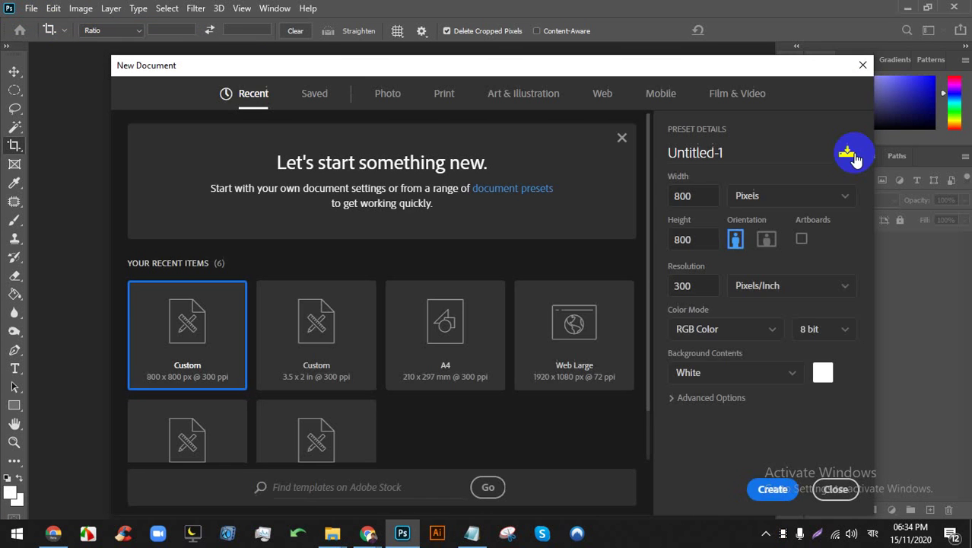
{"action": "left_click", "coordinate": [439, 92]}
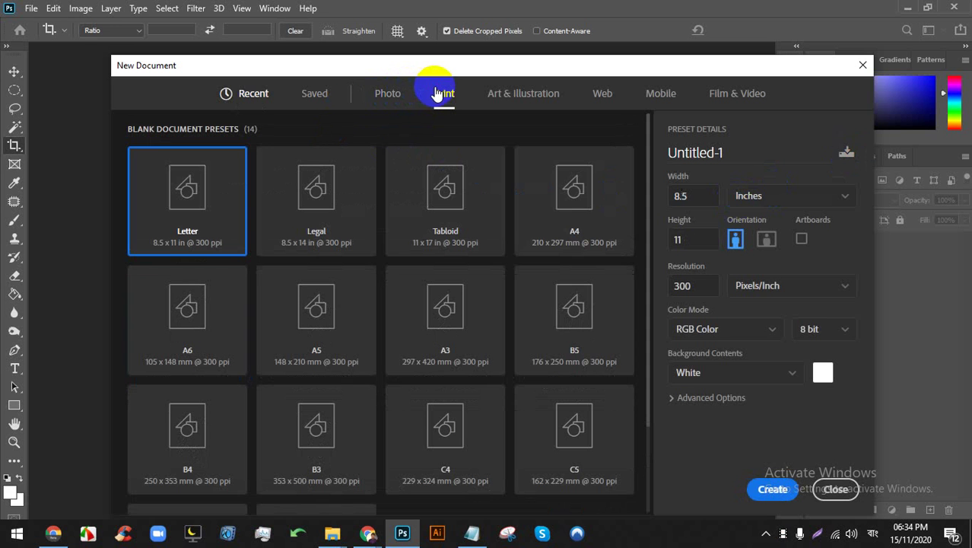
{"action": "left_click", "coordinate": [579, 192]}
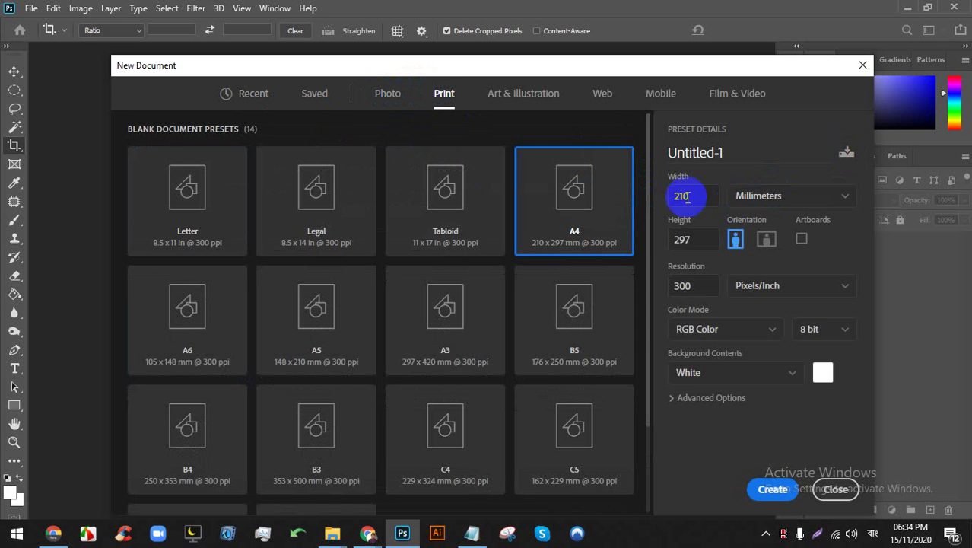
{"action": "left_click", "coordinate": [781, 200]}
{"action": "left_click", "coordinate": [770, 243]}
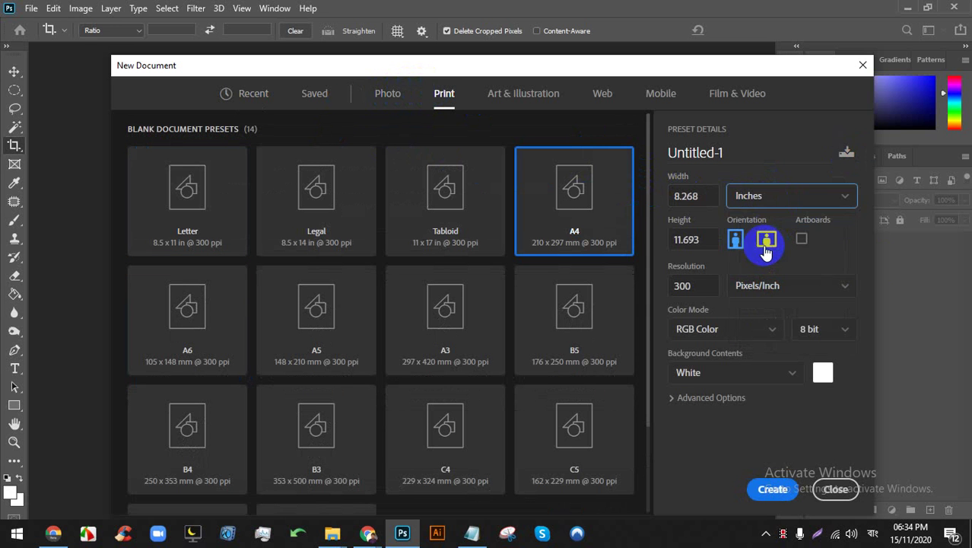
Look at the available resolution units, keep Pixels/Inch and show the color mode options
{"action": "left_click", "coordinate": [787, 290]}
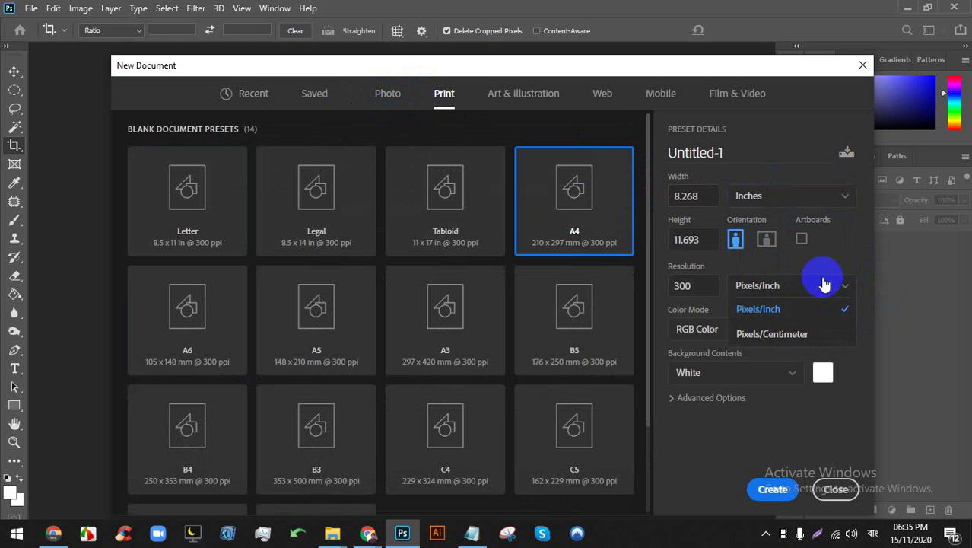
{"action": "left_click", "coordinate": [820, 282]}
{"action": "left_click", "coordinate": [757, 336]}
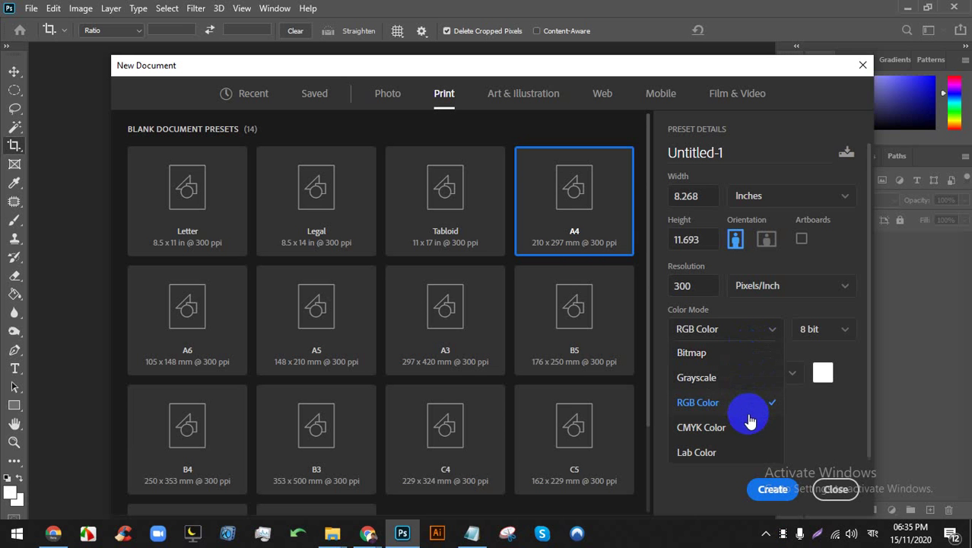
Capture the whole screen, try to mark the RGB Color option with the pen, and discard the capture
{"action": "key", "text": "Print"}
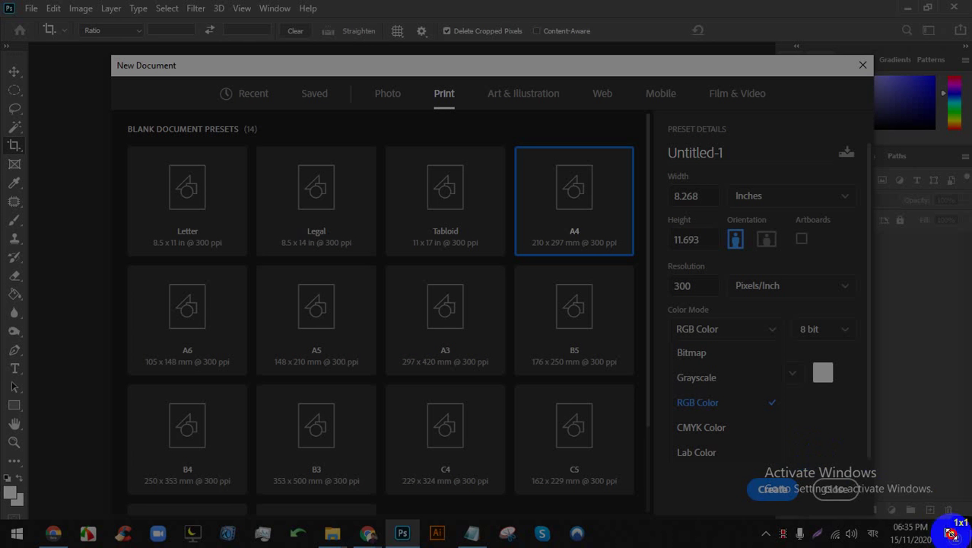
{"action": "left_click_drag", "start_coordinate": [969, 544], "coordinate": [0, 0]}
{"action": "left_click", "coordinate": [961, 397]}
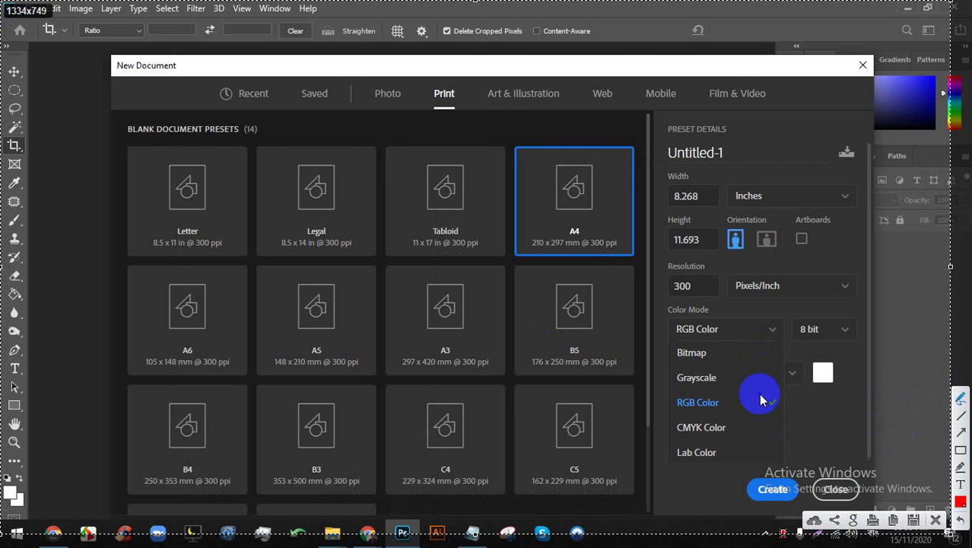
{"action": "mouse_move", "coordinate": [704, 397]}
{"action": "left_mouse_down"}
{"action": "mouse_move", "coordinate": [667, 397]}
{"action": "mouse_move", "coordinate": [706, 419]}
{"action": "mouse_move", "coordinate": [721, 409]}
{"action": "mouse_move", "coordinate": [677, 388]}
{"action": "mouse_move", "coordinate": [672, 417]}
{"action": "mouse_move", "coordinate": [694, 421]}
{"action": "mouse_move", "coordinate": [659, 420]}
{"action": "mouse_move", "coordinate": [729, 439]}
{"action": "mouse_move", "coordinate": [732, 420]}
{"action": "mouse_move", "coordinate": [676, 416]}
{"action": "left_mouse_up"}
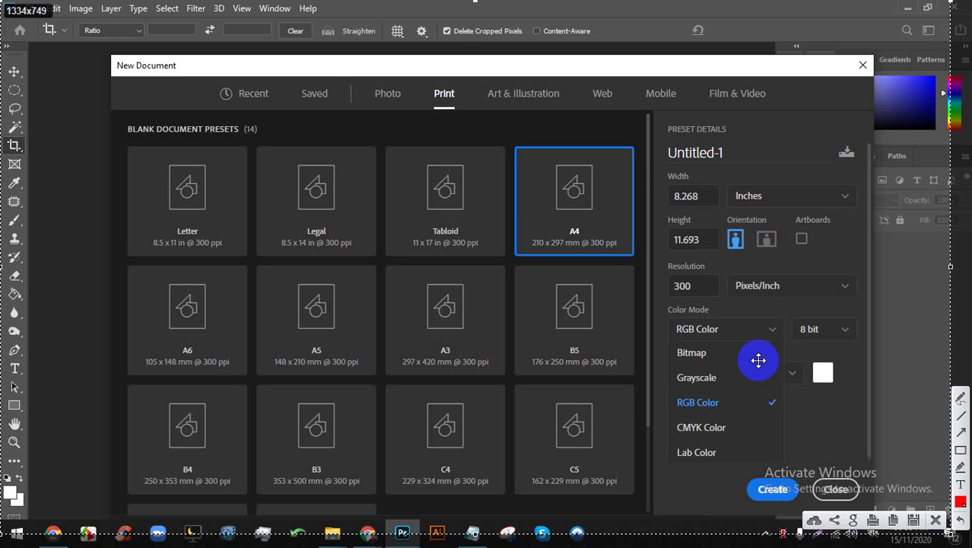
{"action": "left_click", "coordinate": [935, 520]}
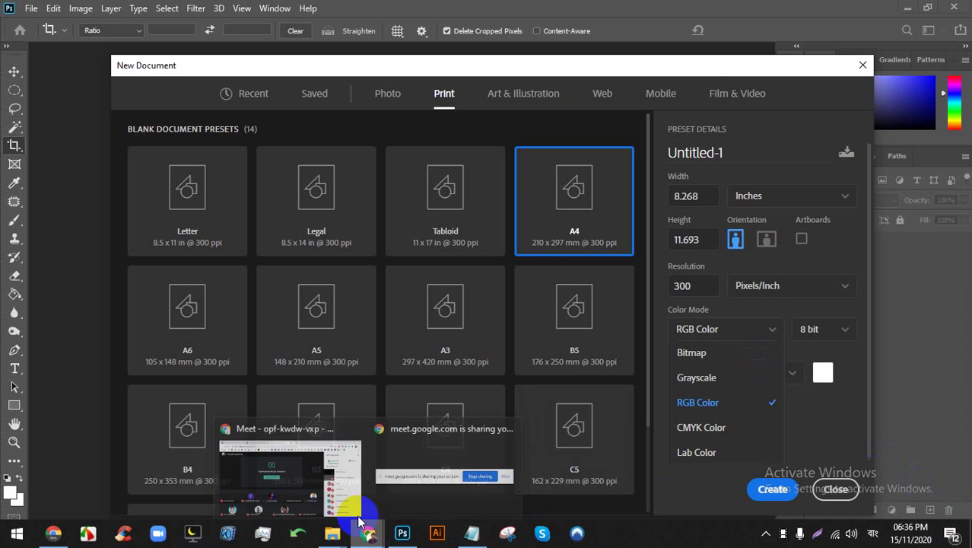
Switch to the Google Meet call, turn the camera off and turn it back on
{"action": "left_click", "coordinate": [312, 469]}
{"action": "left_click", "coordinate": [650, 537]}
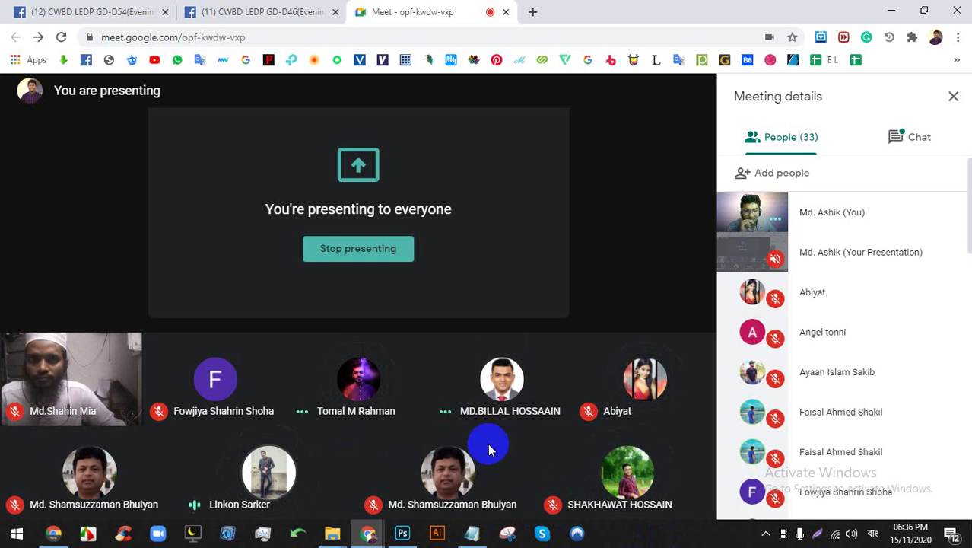
{"action": "left_click", "coordinate": [388, 488]}
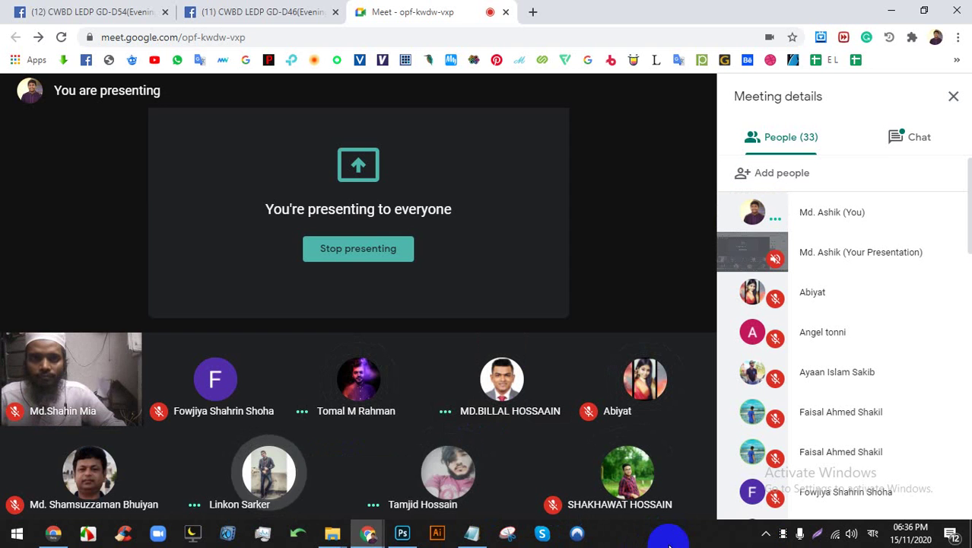
{"action": "left_click", "coordinate": [669, 542]}
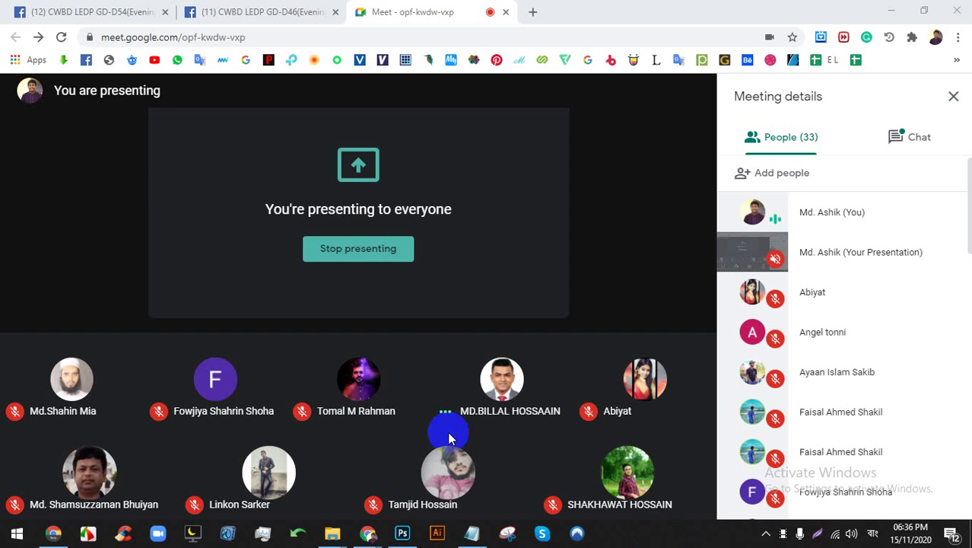
{"action": "left_click", "coordinate": [394, 487]}
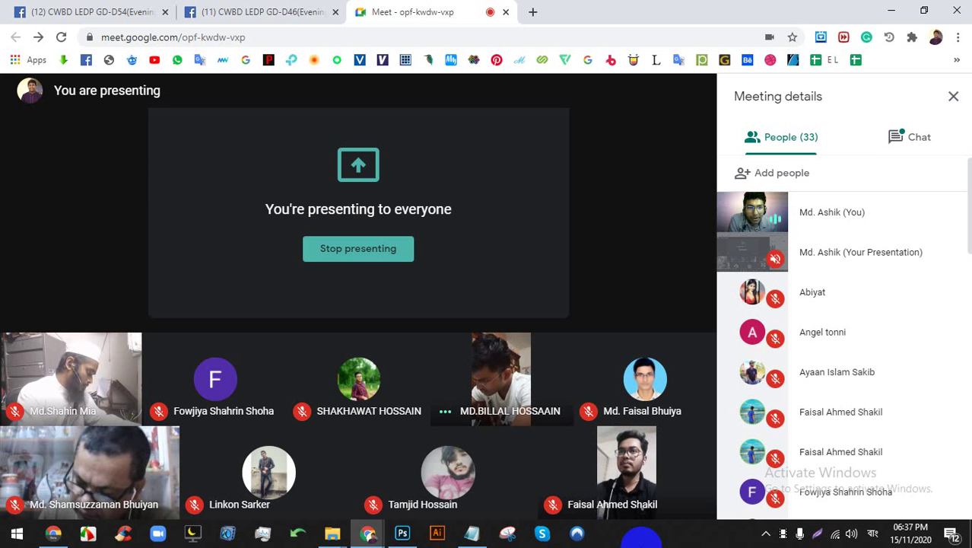
Search Google for "rgb color" in a new tab, check the Meet call and return to the results
{"action": "left_click", "coordinate": [531, 11]}
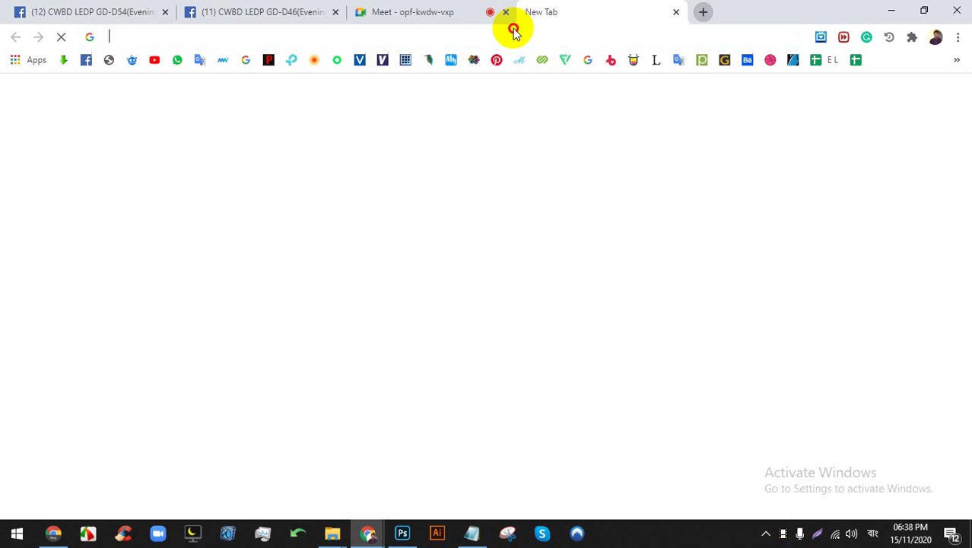
{"action": "type", "text": "RGB"}
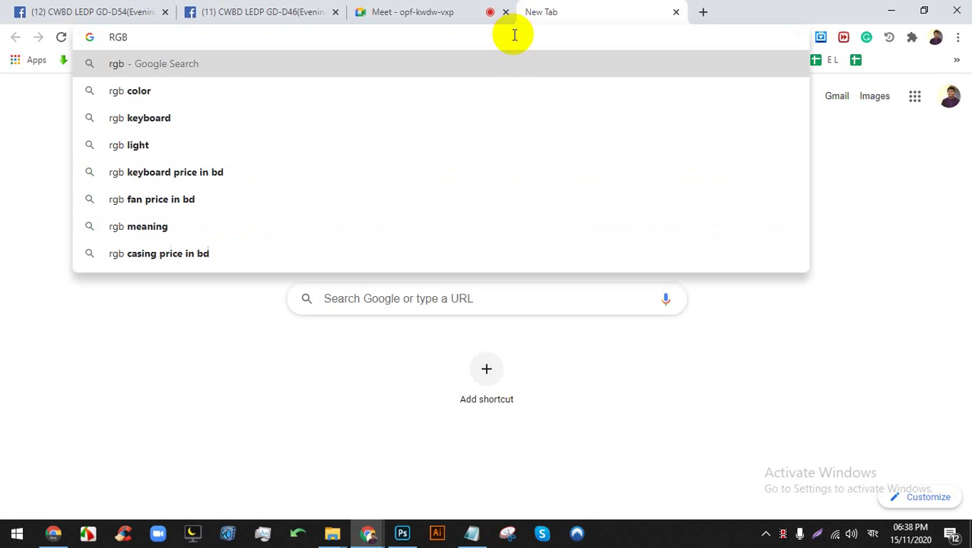
{"action": "key", "text": "Down"}
{"action": "key", "text": "Return"}
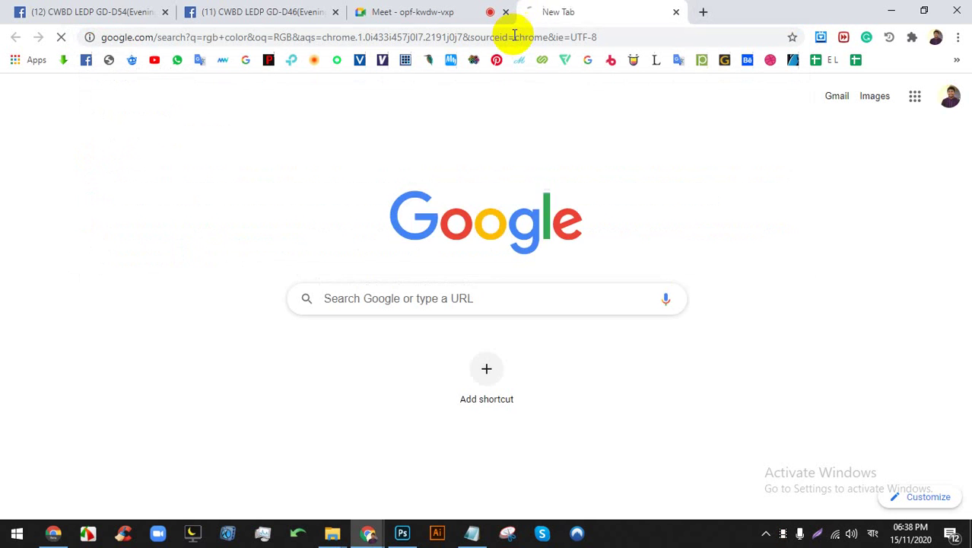
{"action": "left_click", "coordinate": [389, 6]}
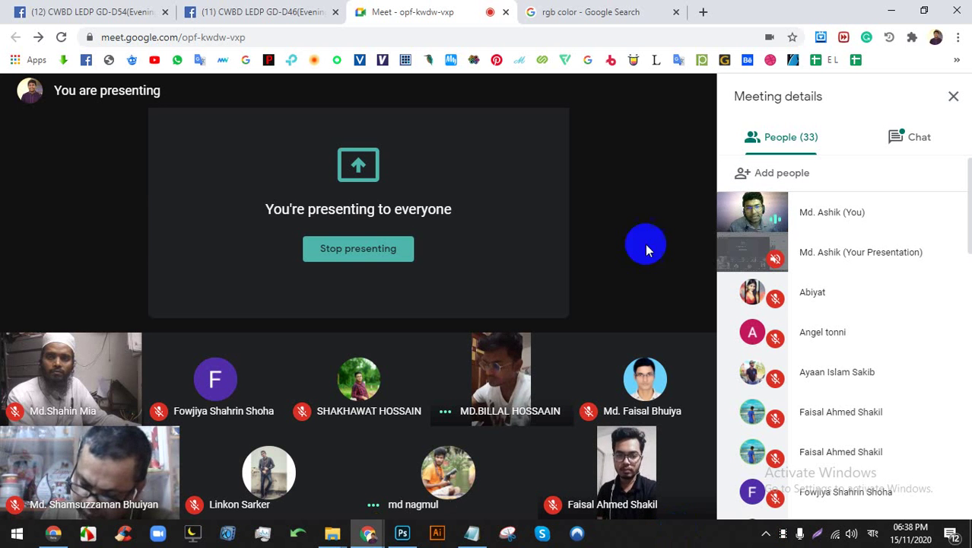
{"action": "left_click", "coordinate": [579, 10]}
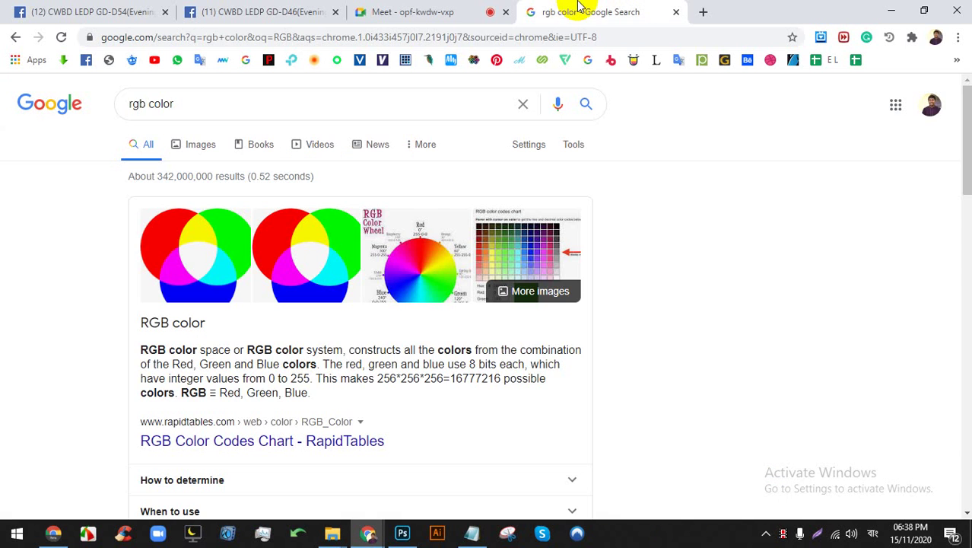
Search Google for "cmyk color" and open the Wikipedia CMYK color model image from the results
{"action": "double_click", "coordinate": [141, 104]}
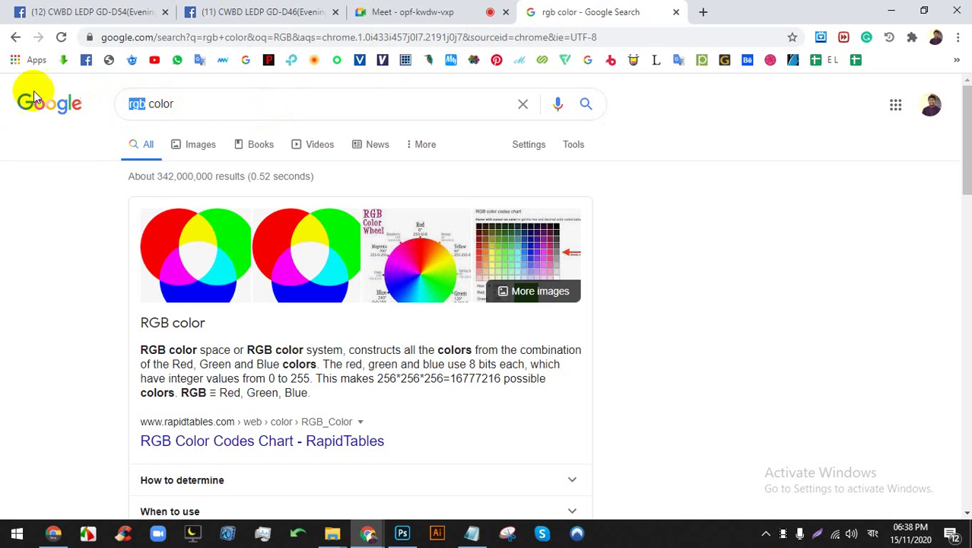
{"action": "type", "text": "cmyk"}
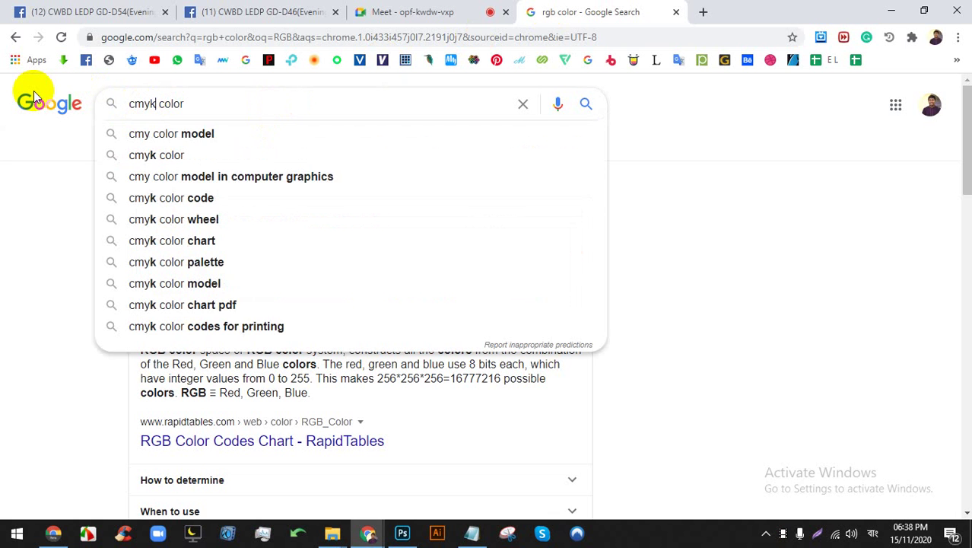
{"action": "key", "text": "Return"}
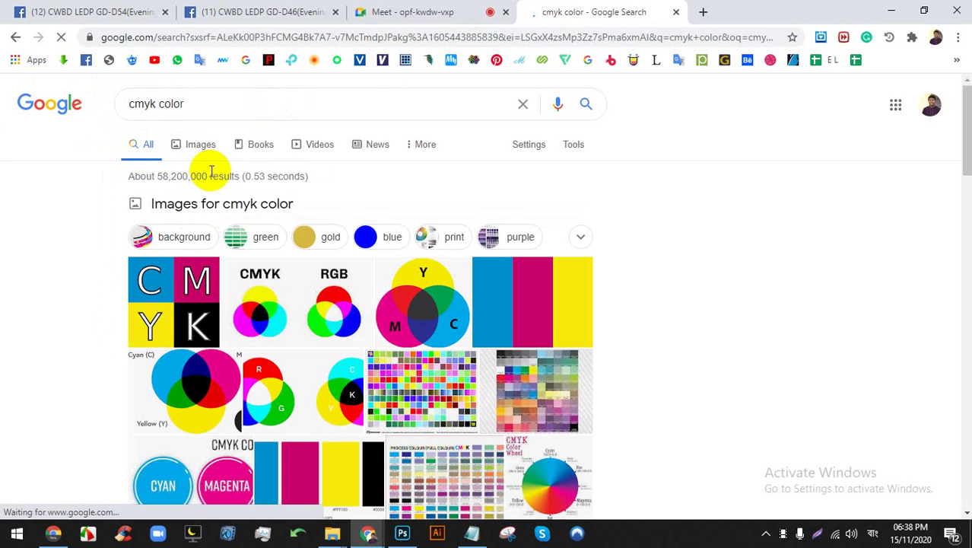
{"action": "scroll", "coordinate": [219, 171], "scroll_direction": "down", "scroll_amount": 1}
{"action": "scroll", "coordinate": [351, 221], "scroll_direction": "down", "scroll_amount": 1}
{"action": "scroll", "coordinate": [356, 232], "scroll_direction": "up", "scroll_amount": 1}
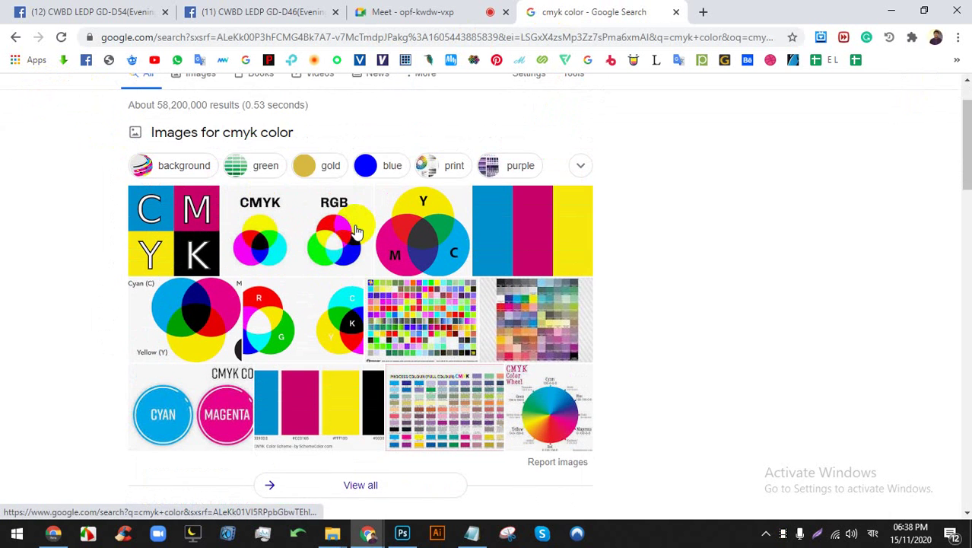
{"action": "left_click", "coordinate": [176, 236]}
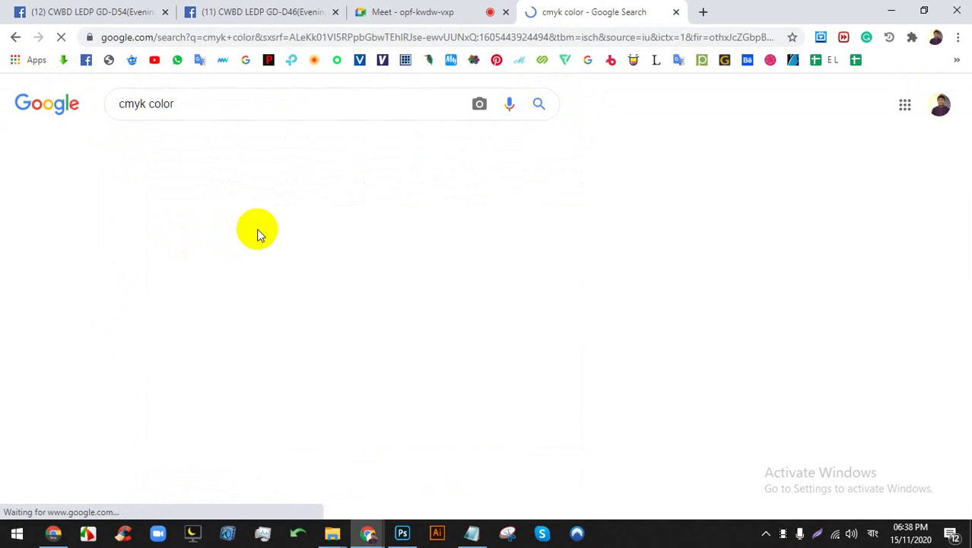
{"action": "left_click", "coordinate": [134, 270]}
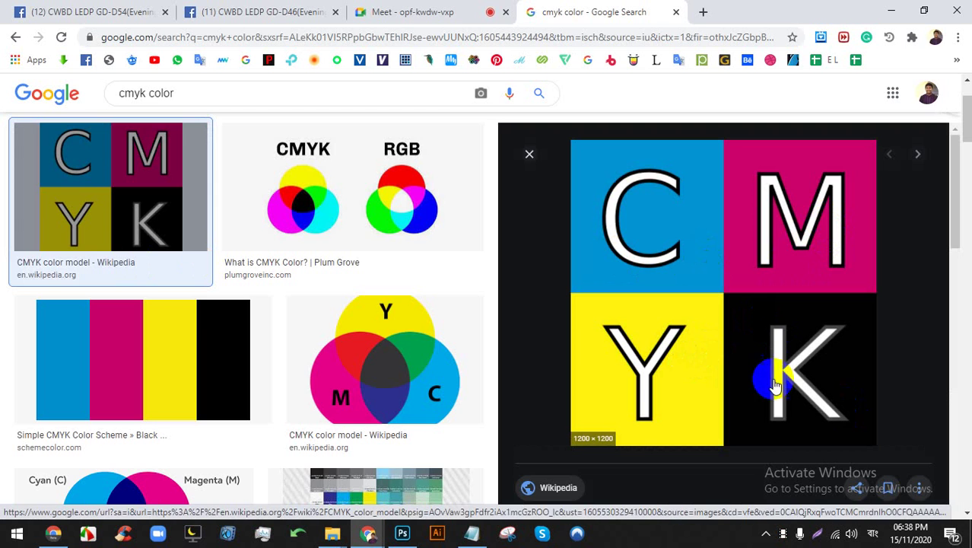
Check the participants in the Google Meet call and switch to Photoshop's New Document dialog
{"action": "left_click", "coordinate": [412, 11]}
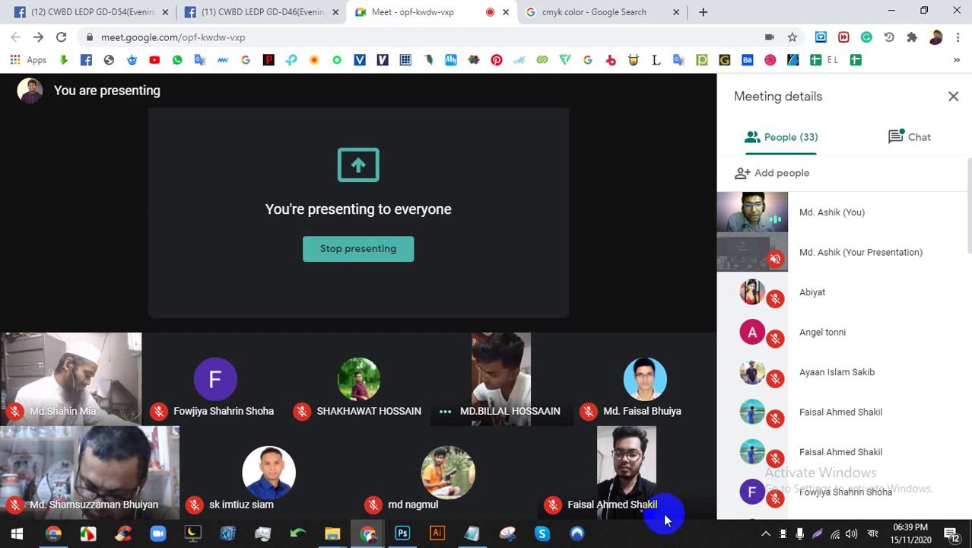
{"action": "mouse_move", "coordinate": [504, 524]}
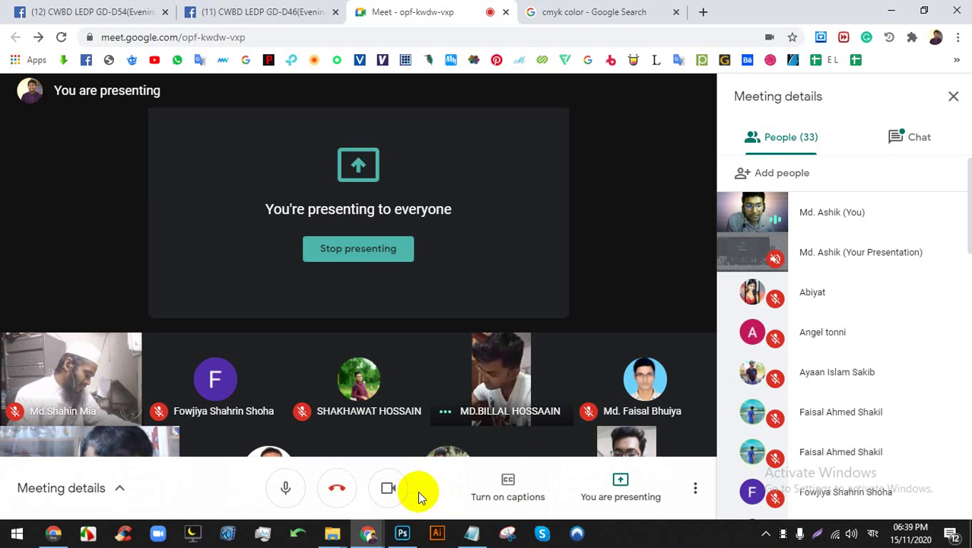
{"action": "left_click", "coordinate": [428, 536]}
{"action": "left_click", "coordinate": [402, 532]}
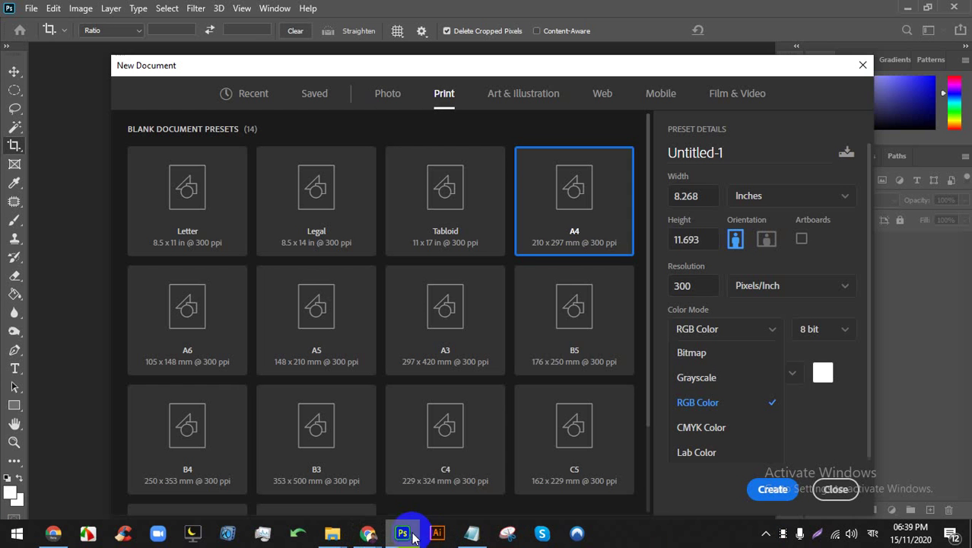
Create the A4 document at 300 pixels/inch in RGB Color mode with a white background and activate the Move tool
{"action": "left_click", "coordinate": [770, 328]}
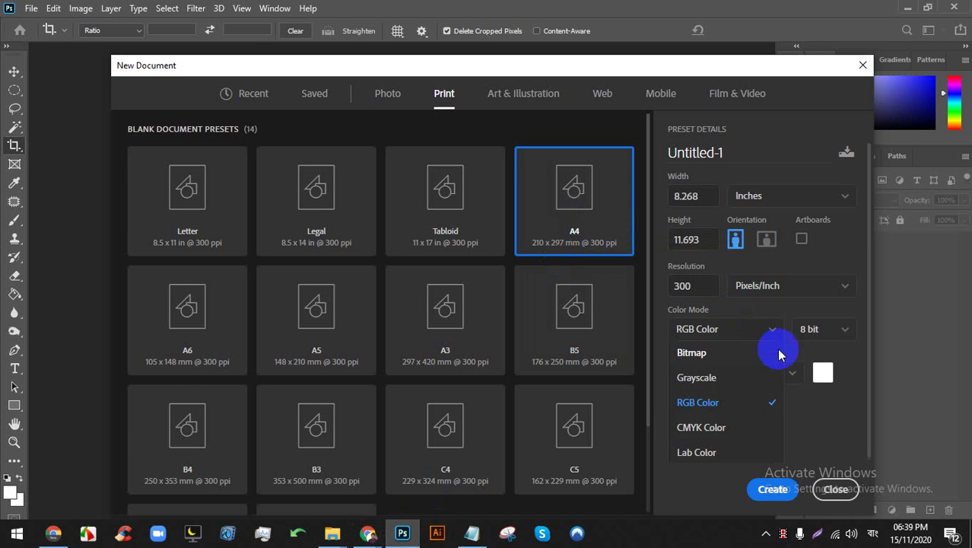
{"action": "left_click", "coordinate": [791, 412]}
{"action": "left_click", "coordinate": [711, 331]}
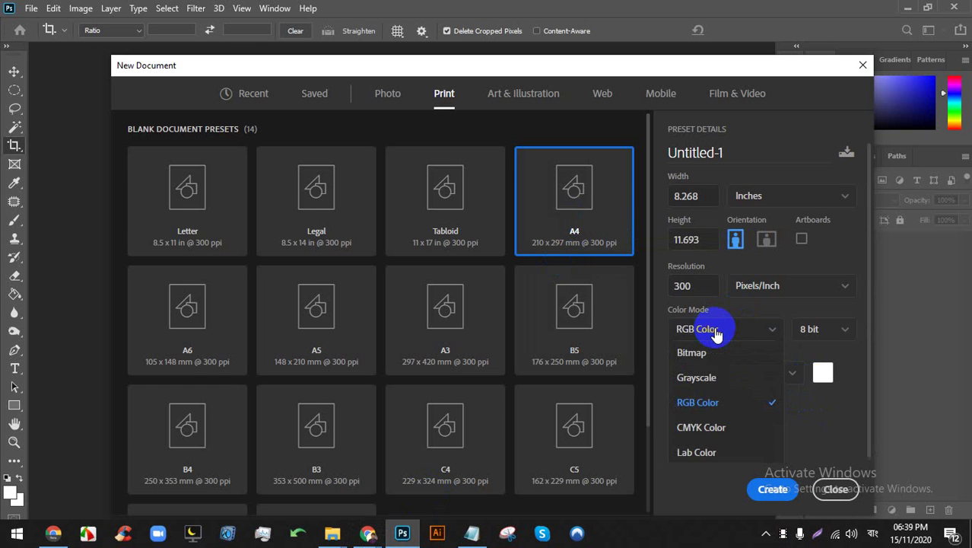
{"action": "left_click", "coordinate": [715, 327]}
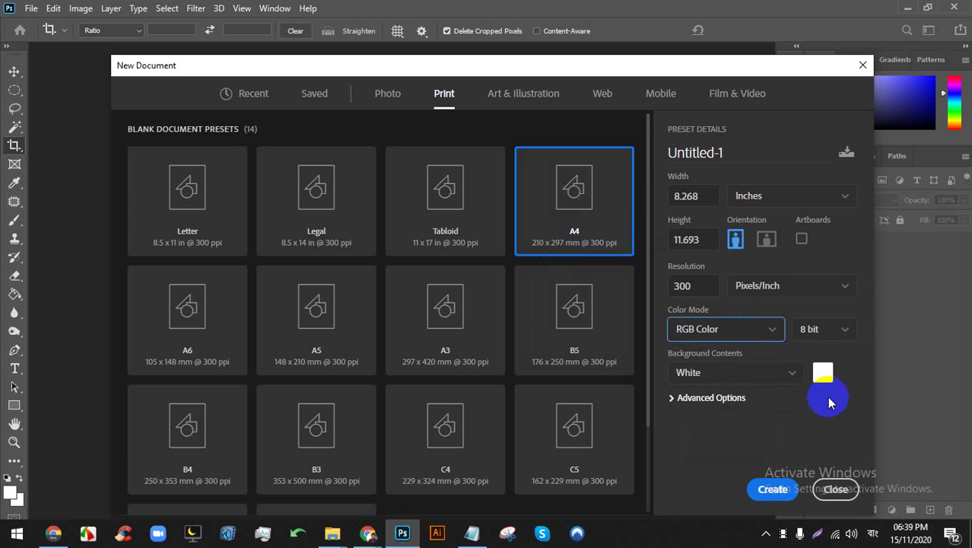
{"action": "left_click", "coordinate": [771, 489]}
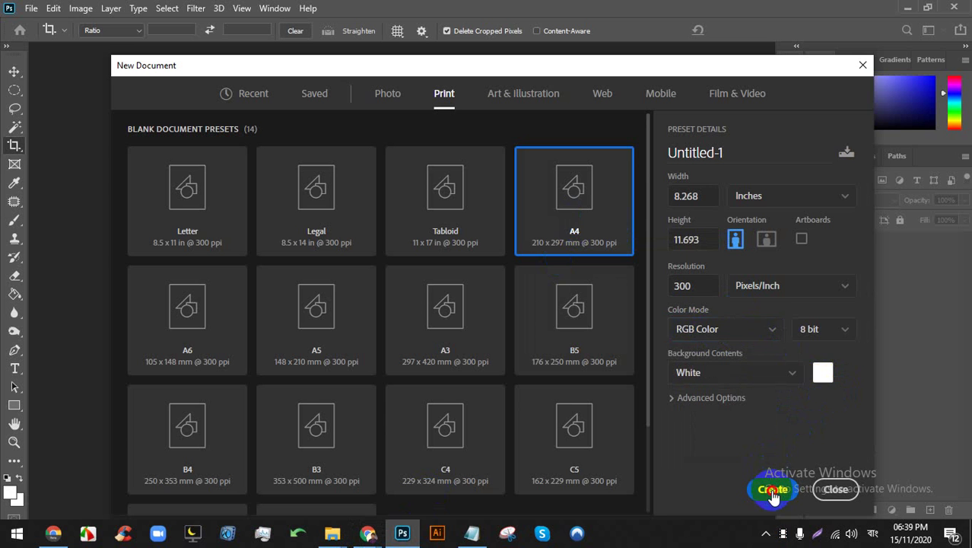
{"action": "left_click", "coordinate": [14, 71]}
{"action": "scroll", "coordinate": [359, 223], "scroll_direction": "down", "scroll_amount": 2}
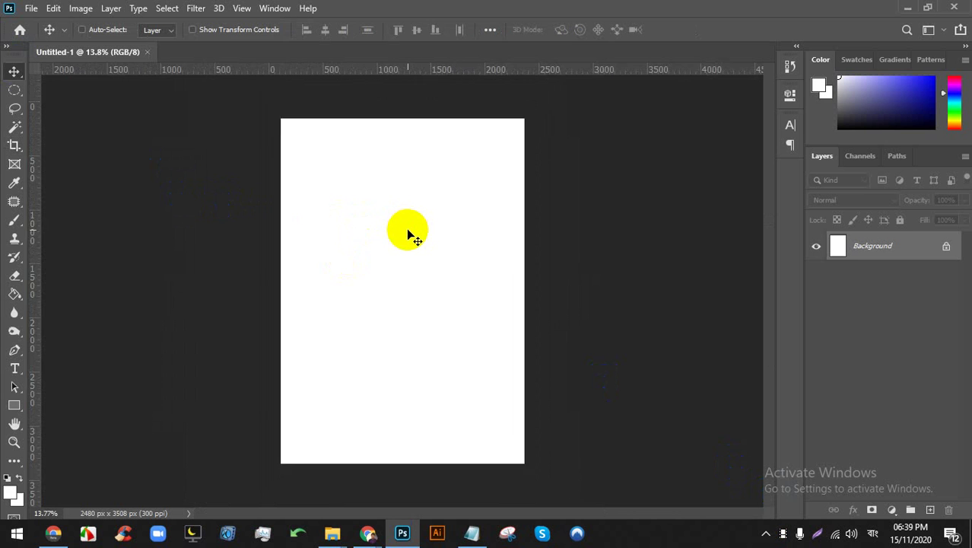
{"action": "scroll", "coordinate": [412, 239], "scroll_direction": "up", "scroll_amount": 1}
{"action": "scroll", "coordinate": [412, 265], "scroll_direction": "down", "scroll_amount": 2}
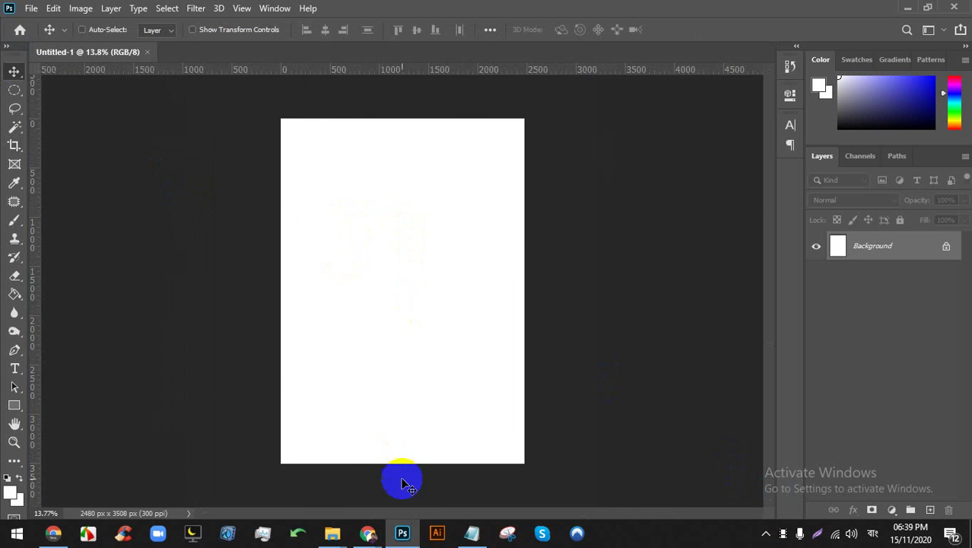
Return to the Google Meet call and stop presenting the screen
{"action": "left_click", "coordinate": [407, 534]}
{"action": "left_click", "coordinate": [385, 251]}
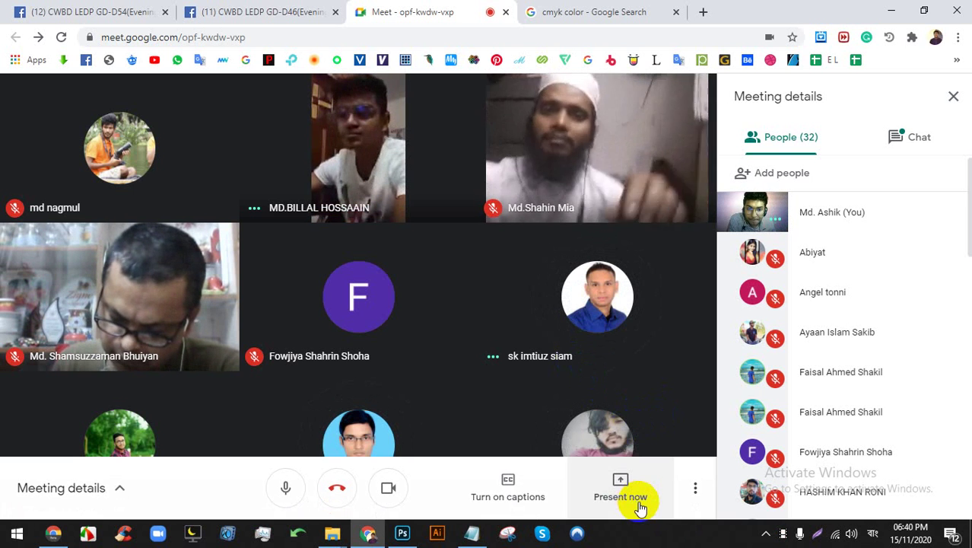
Show the Meet call's presenting options, open the entire-screen sharing dialog and cancel it
{"action": "left_click", "coordinate": [642, 503]}
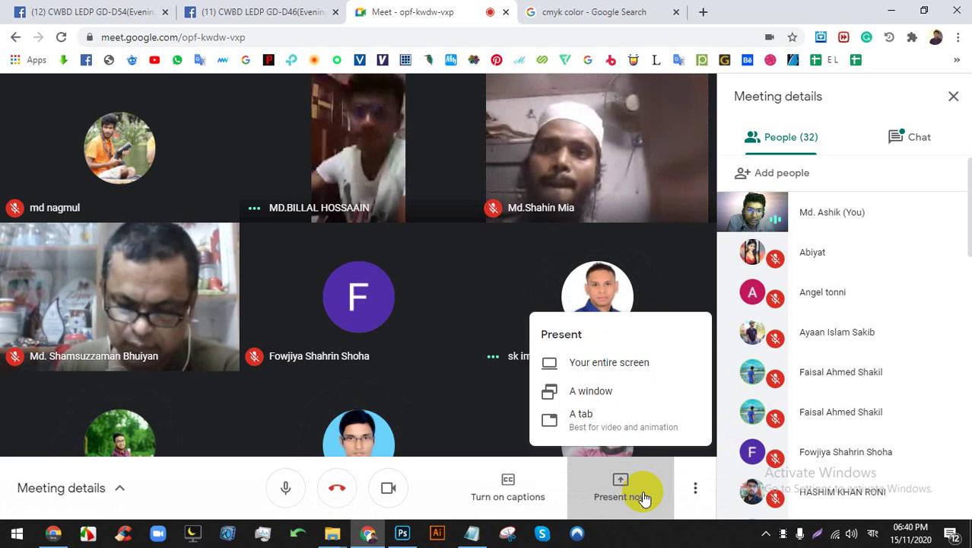
{"action": "left_click", "coordinate": [487, 496]}
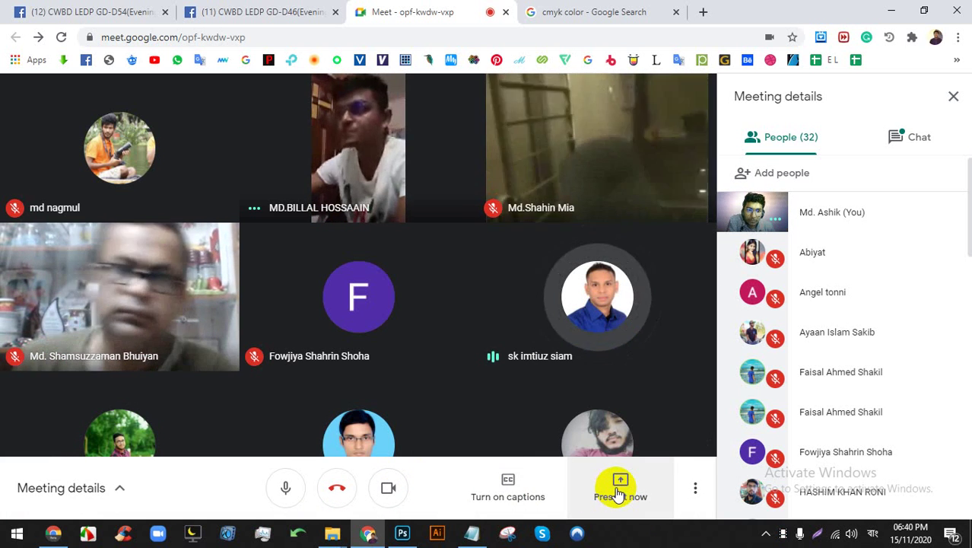
{"action": "left_click", "coordinate": [618, 494]}
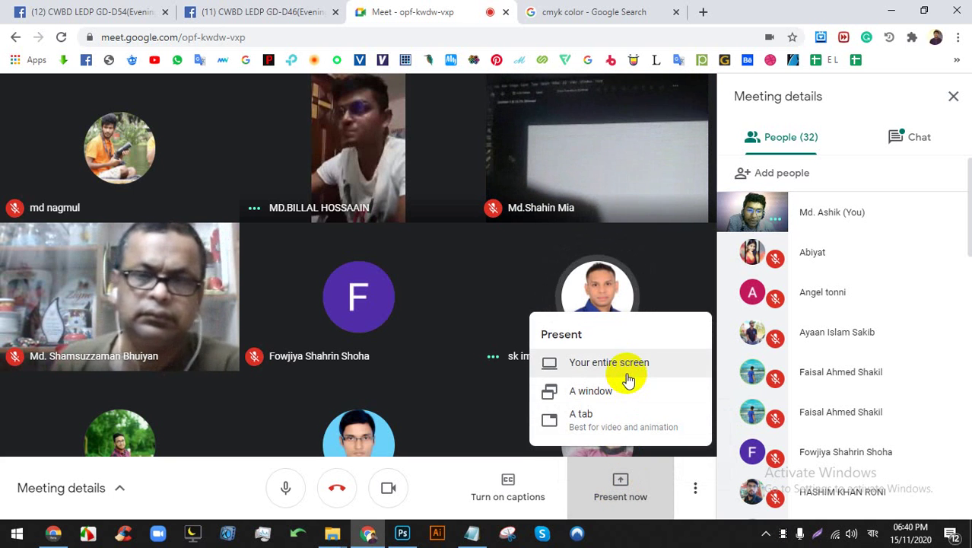
{"action": "left_click", "coordinate": [629, 378]}
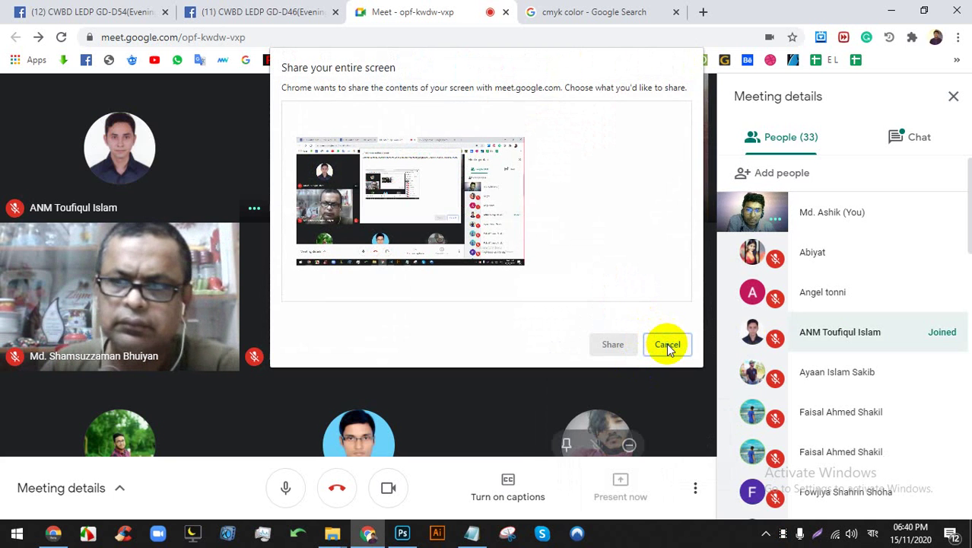
{"action": "left_click", "coordinate": [667, 346]}
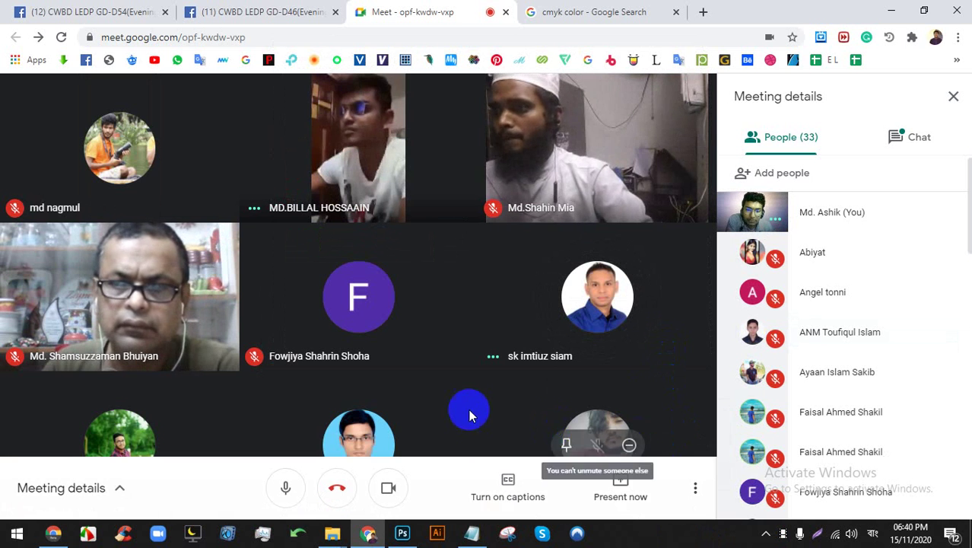
Turn the camera off in the Meet call and turn it back on
{"action": "mouse_move", "coordinate": [472, 418]}
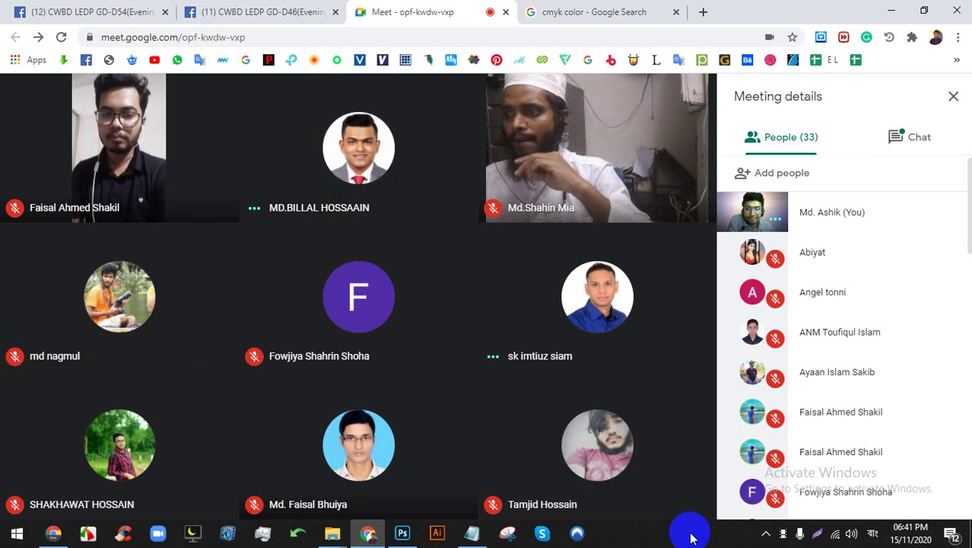
{"action": "left_click", "coordinate": [396, 487]}
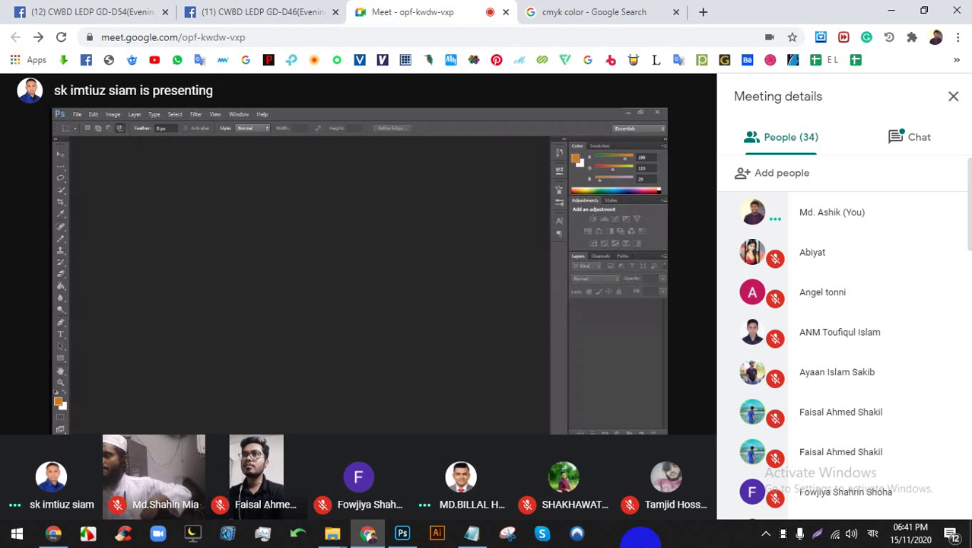
{"action": "left_click", "coordinate": [388, 488]}
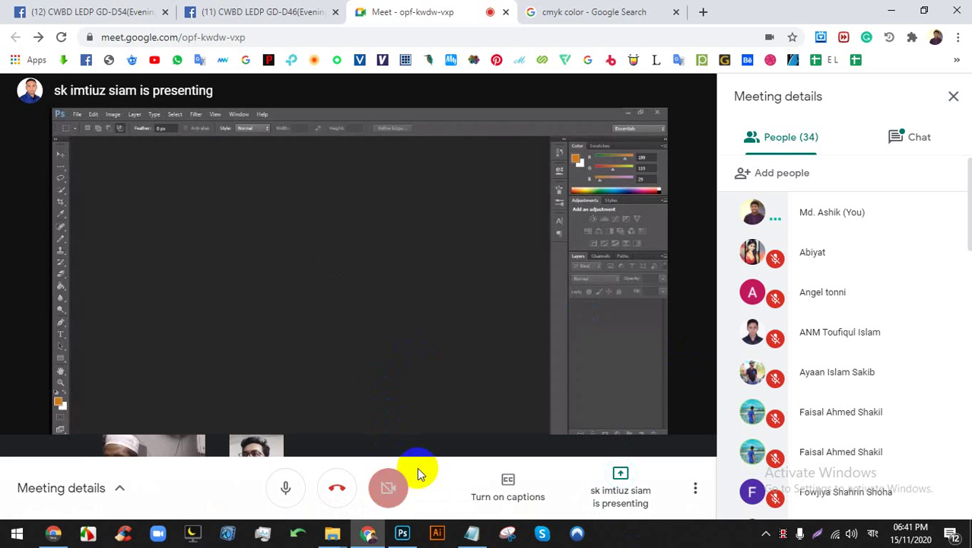
View the student's presentation pinned in full screen without the meeting details, exit full screen and reopen the participant list
{"action": "double_click", "coordinate": [530, 313]}
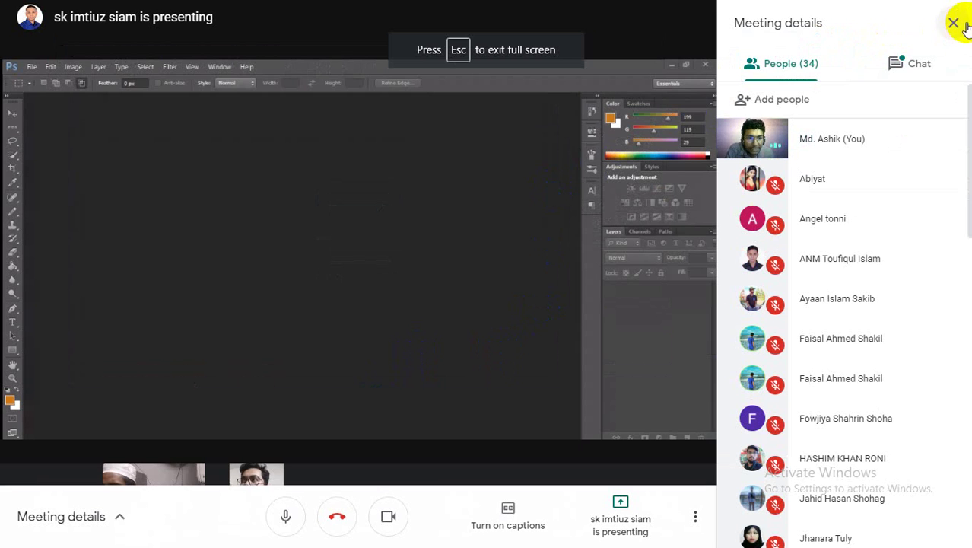
{"action": "left_click", "coordinate": [954, 23]}
{"action": "left_click", "coordinate": [321, 289]}
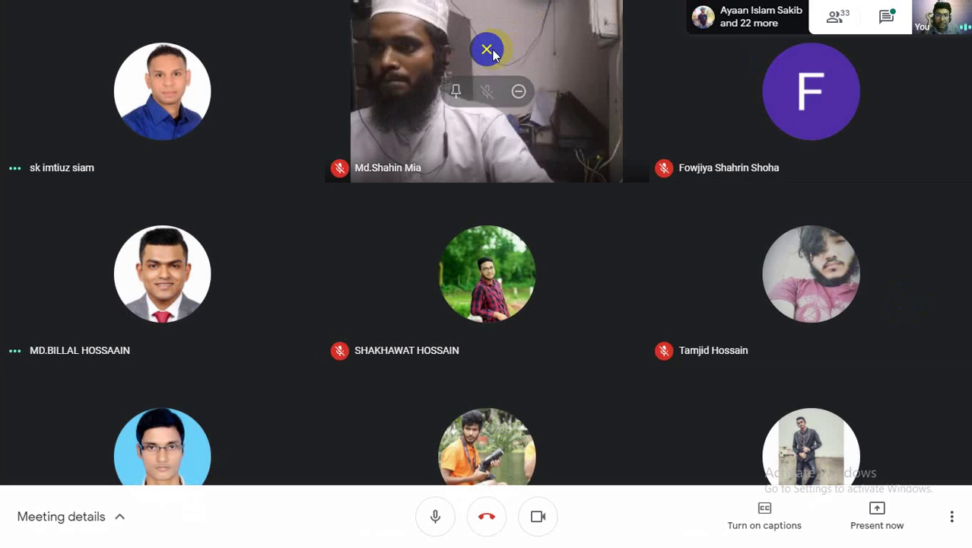
{"action": "key", "text": "Escape"}
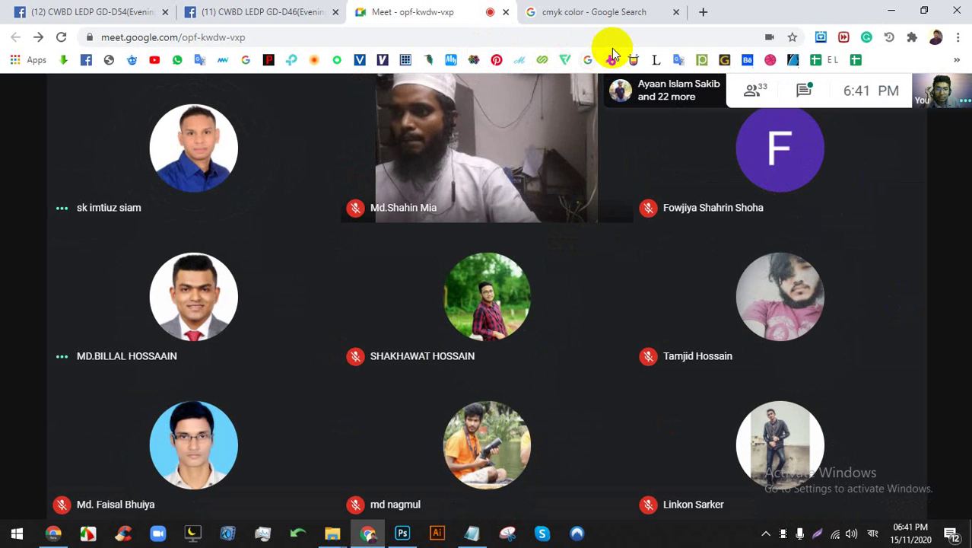
{"action": "left_click", "coordinate": [746, 93]}
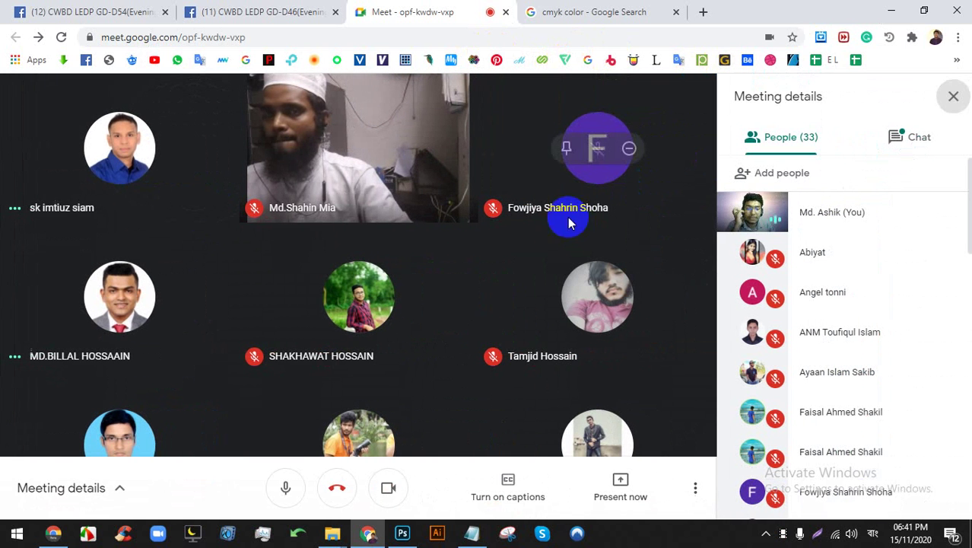
Switch the camera off and on again, and look through the list of call participants
{"action": "left_click", "coordinate": [384, 488]}
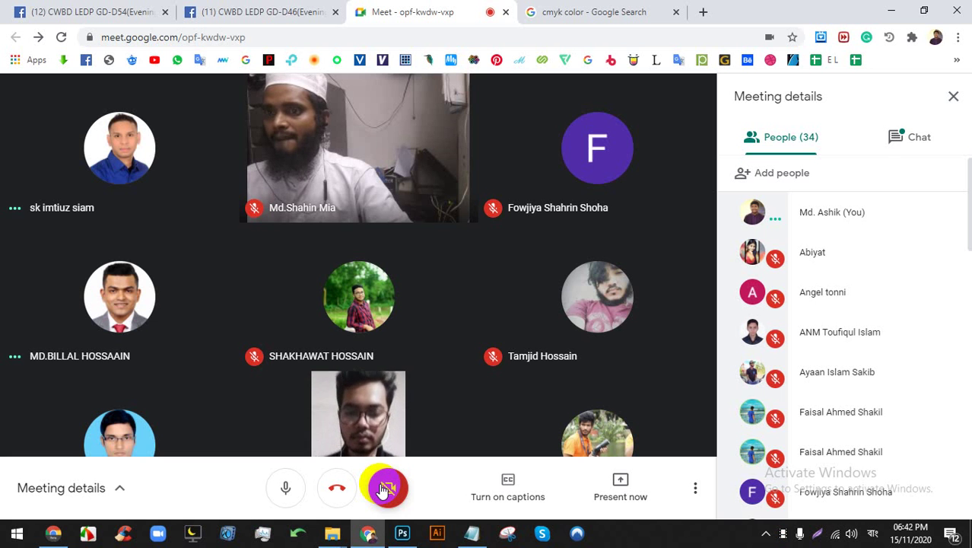
{"action": "left_click", "coordinate": [386, 487]}
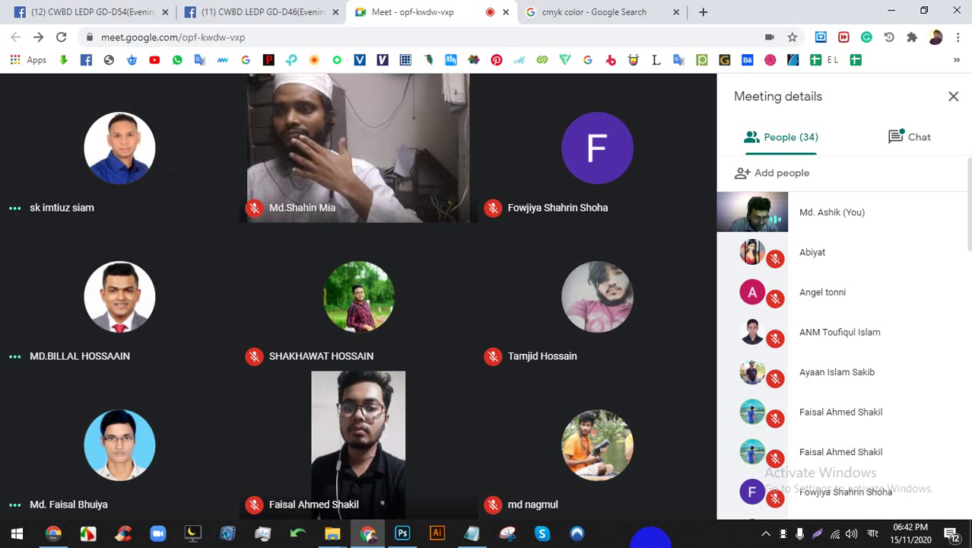
{"action": "scroll", "coordinate": [896, 446], "scroll_direction": "down", "scroll_amount": 12}
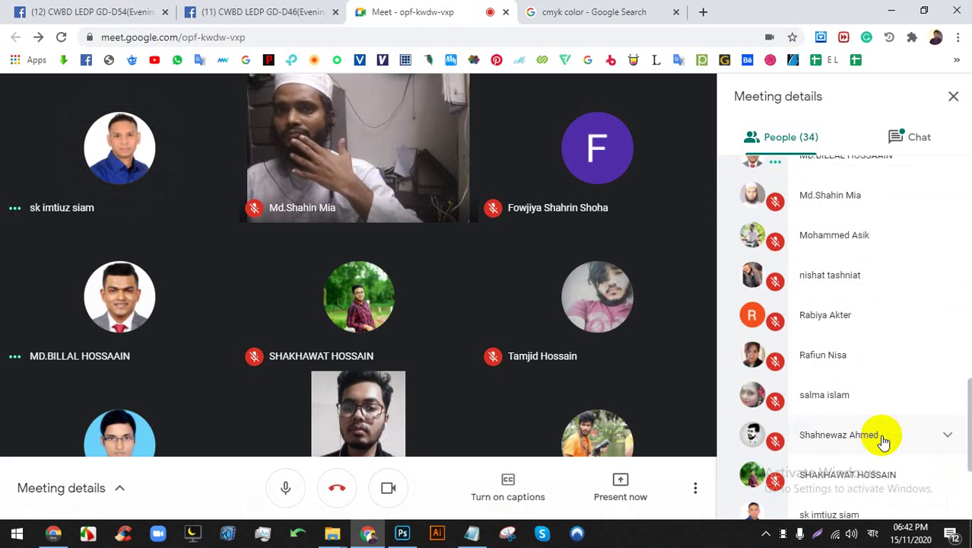
{"action": "scroll", "coordinate": [883, 459], "scroll_direction": "up", "scroll_amount": 5}
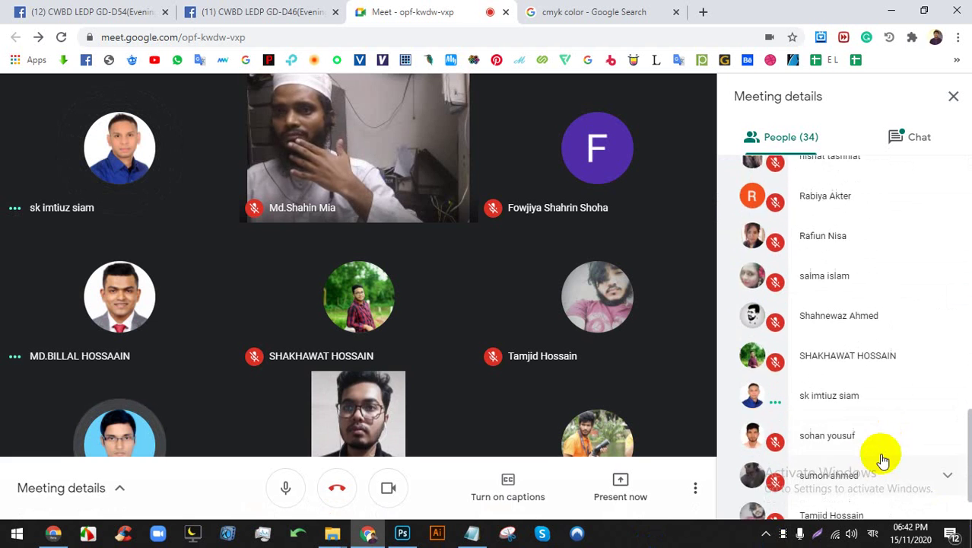
{"action": "scroll", "coordinate": [882, 459], "scroll_direction": "up", "scroll_amount": 2}
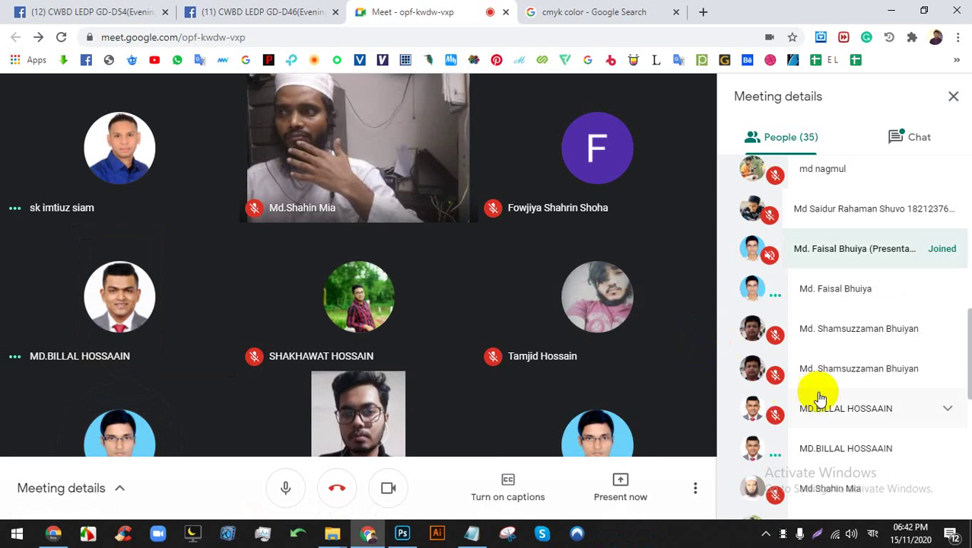
{"action": "scroll", "coordinate": [842, 378], "scroll_direction": "up", "scroll_amount": 5}
{"action": "scroll", "coordinate": [843, 378], "scroll_direction": "up", "scroll_amount": 2}
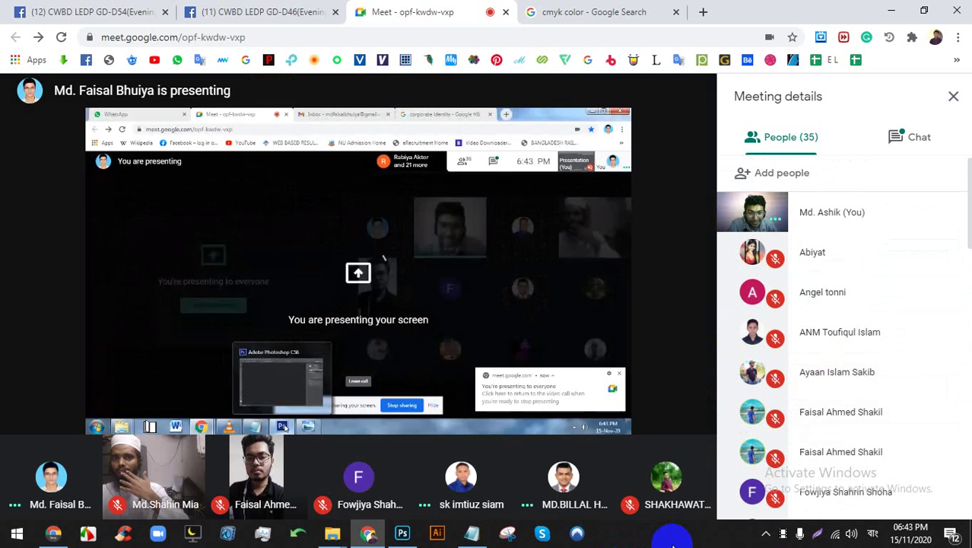
Show the second student's presentation in full screen and pin it to fill the call view
{"action": "key", "text": "F11"}
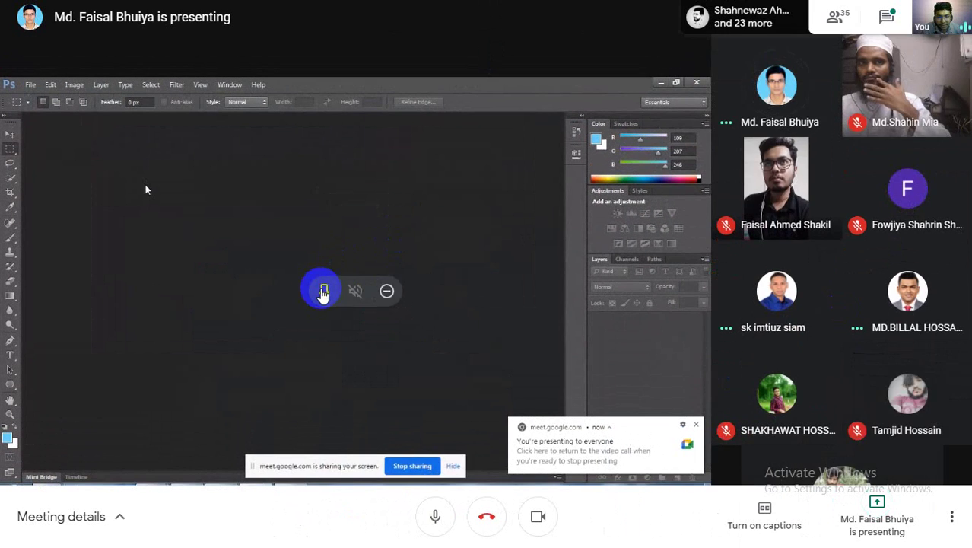
{"action": "left_click", "coordinate": [325, 290]}
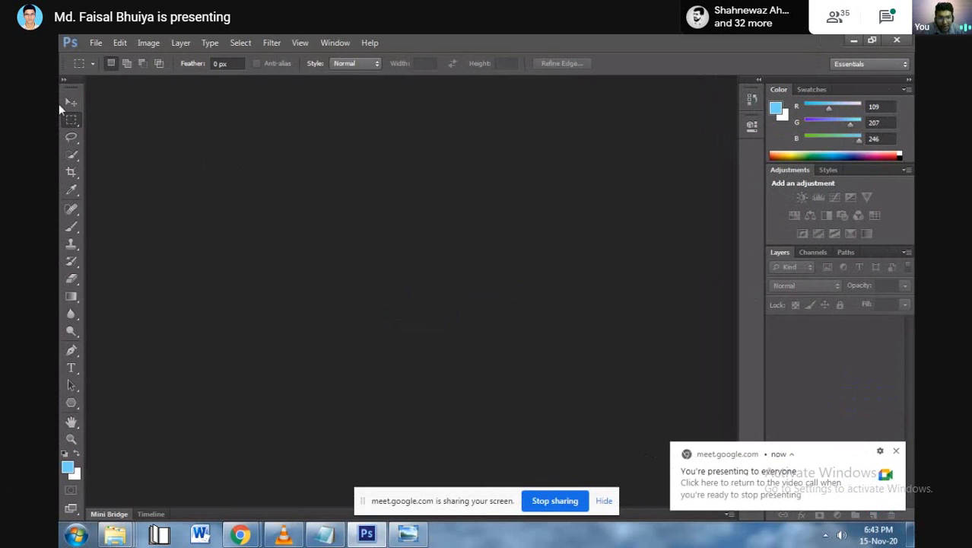
Start a new document and choose the U.S. Paper preset
{"action": "left_click", "coordinate": [96, 43]}
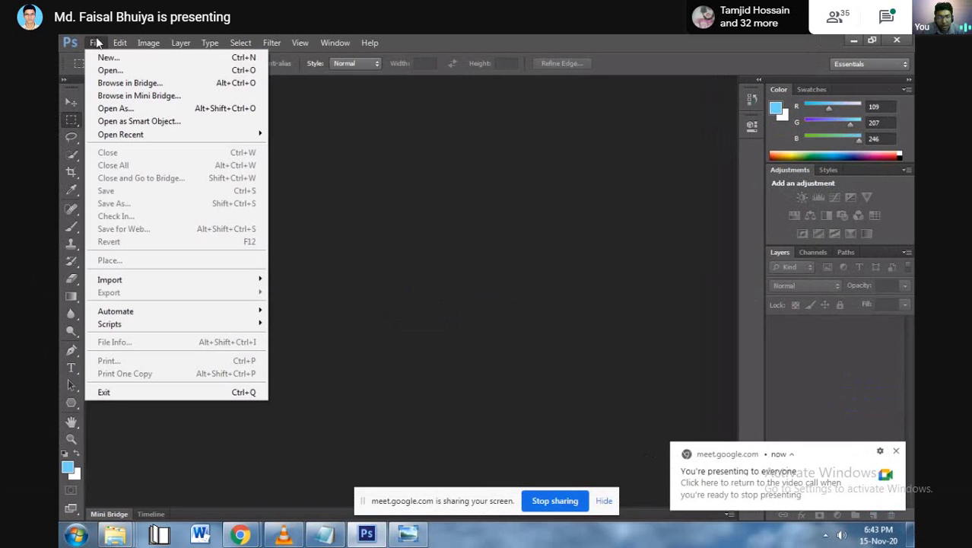
{"action": "left_click", "coordinate": [107, 58]}
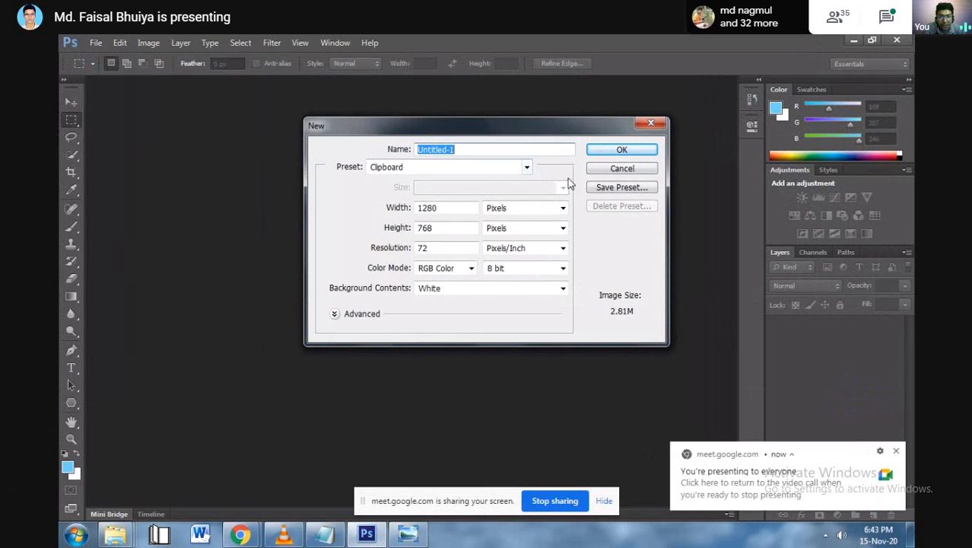
{"action": "left_click", "coordinate": [528, 168]}
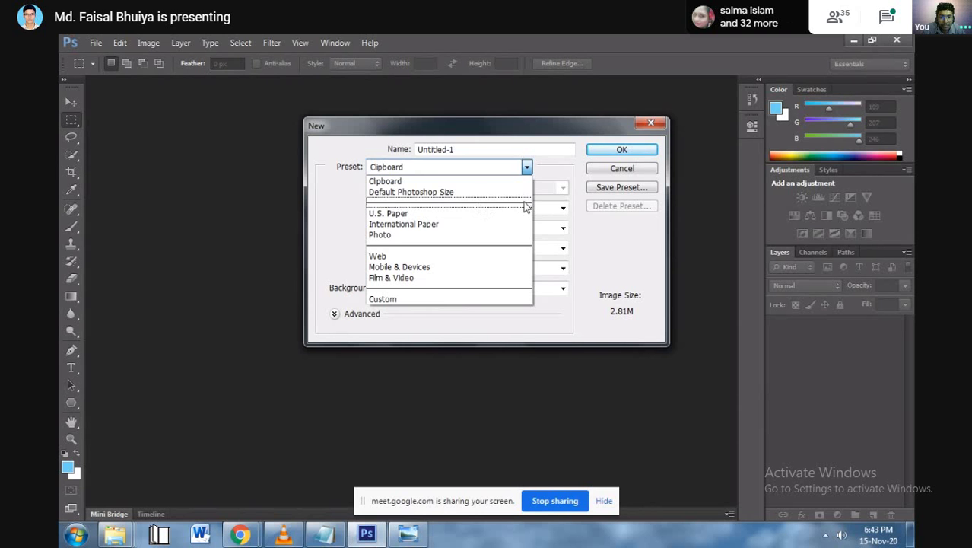
{"action": "left_click", "coordinate": [434, 215]}
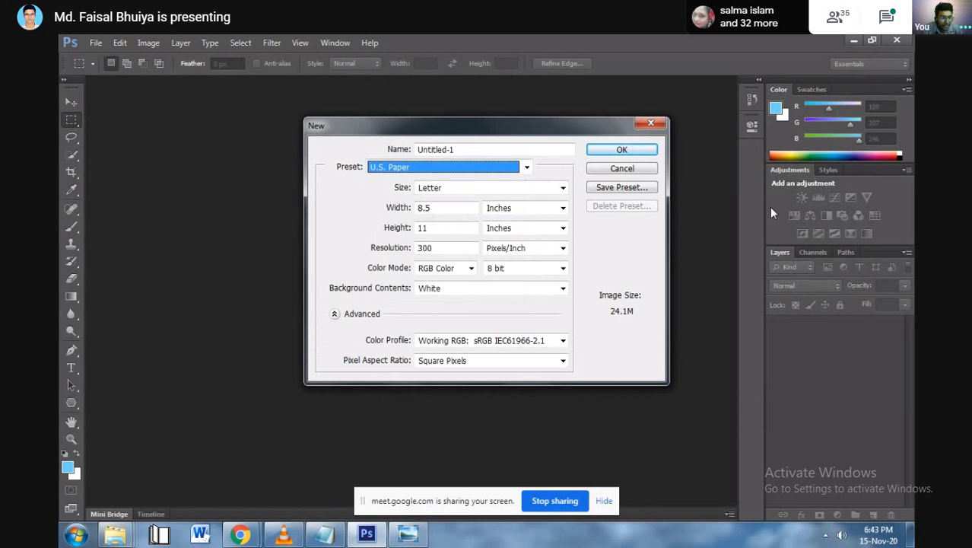
Look through the page sizes of the U.S. Paper preset and switch the preset to International Paper
{"action": "left_click", "coordinate": [564, 190]}
{"action": "left_click", "coordinate": [563, 190]}
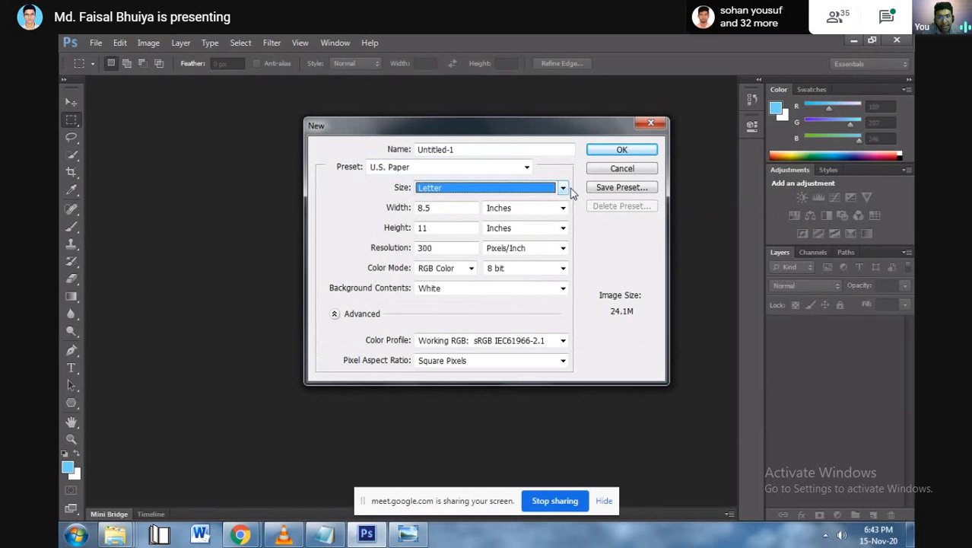
{"action": "left_click", "coordinate": [564, 190]}
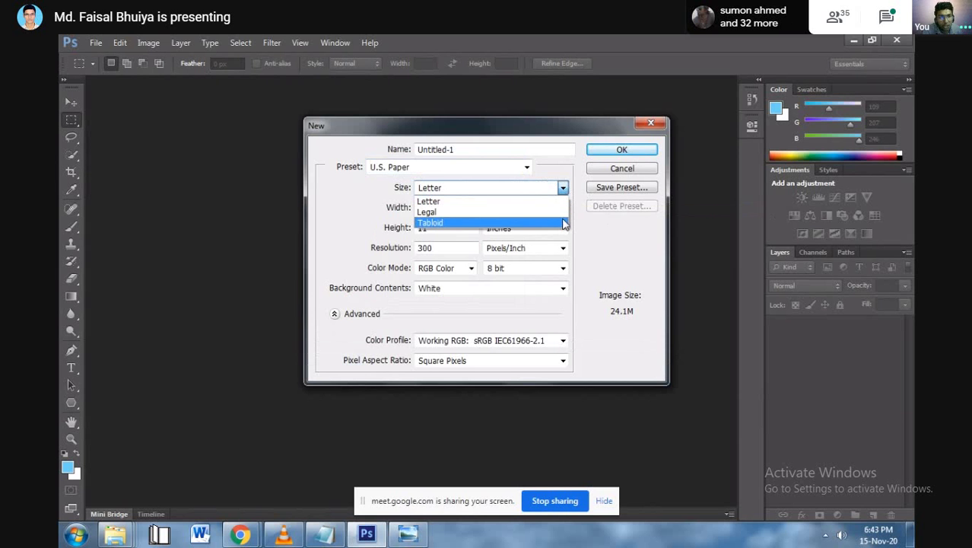
{"action": "left_click", "coordinate": [599, 219]}
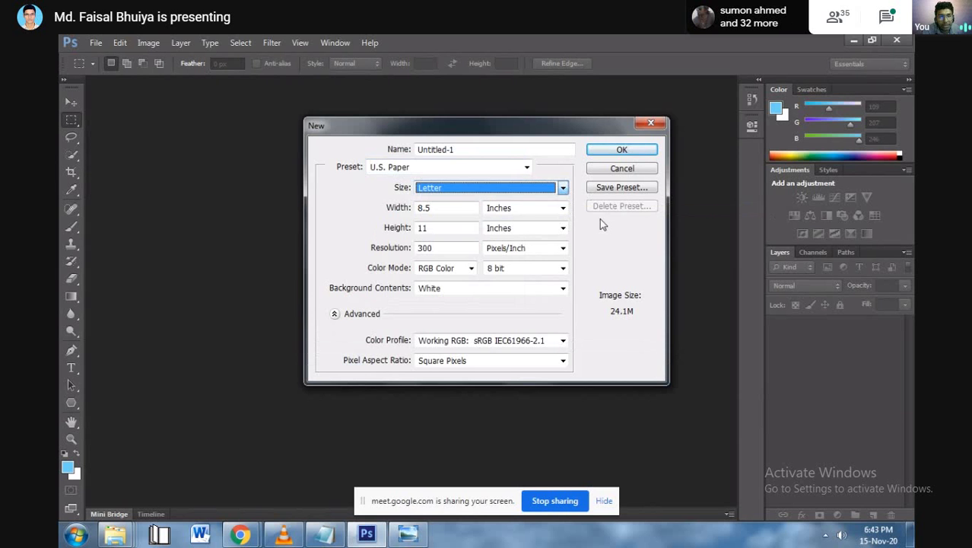
{"action": "left_click", "coordinate": [527, 168]}
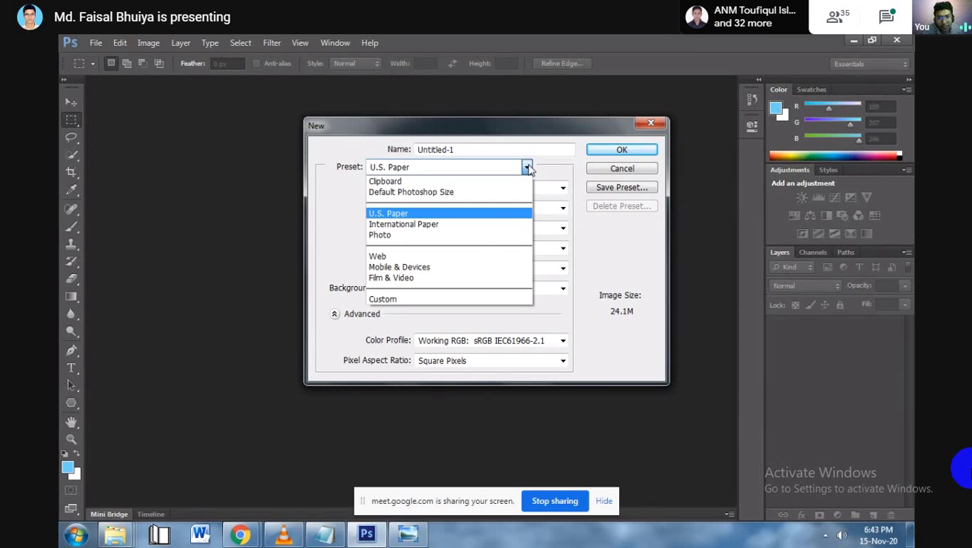
{"action": "left_click", "coordinate": [491, 224]}
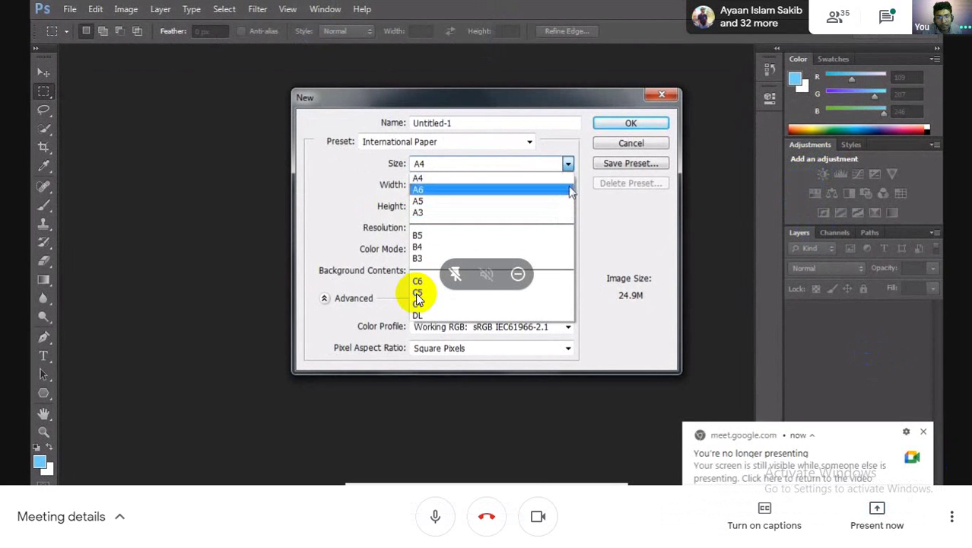
Leave the full-screen presentation view, open the participant list and look through the people in the call
{"action": "key", "text": "Escape"}
{"action": "double_click", "coordinate": [354, 207]}
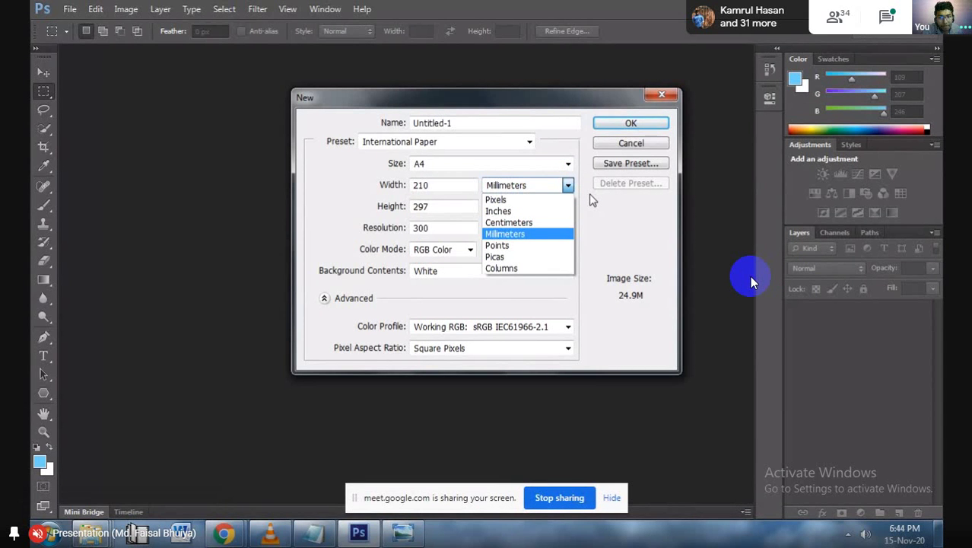
{"action": "left_click", "coordinate": [488, 49]}
{"action": "left_click", "coordinate": [746, 92]}
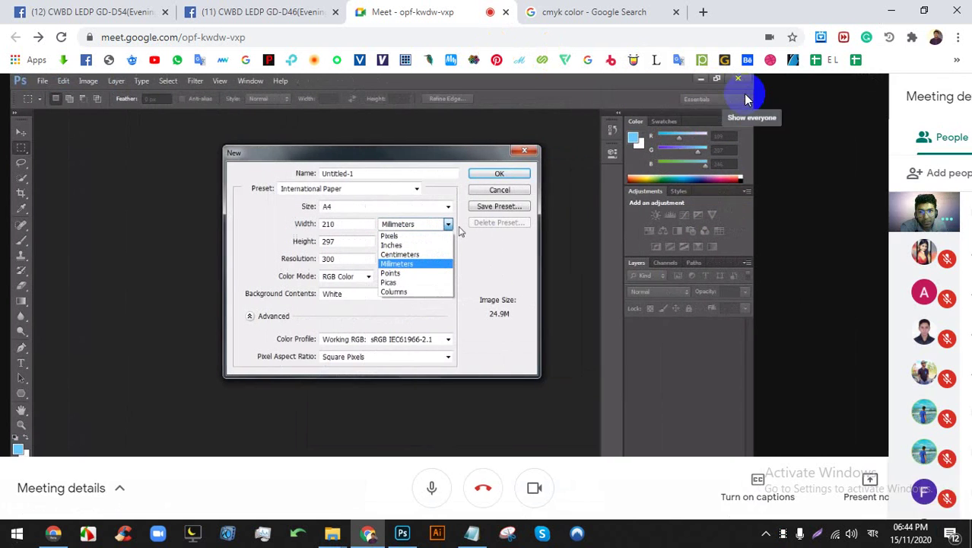
{"action": "scroll", "coordinate": [814, 369], "scroll_direction": "down", "scroll_amount": 2}
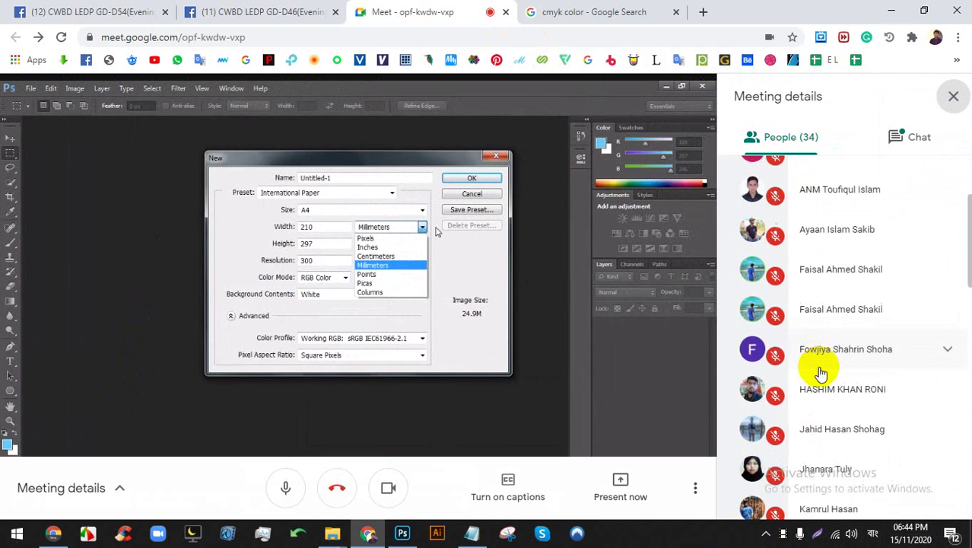
{"action": "scroll", "coordinate": [825, 371], "scroll_direction": "up", "scroll_amount": 2}
{"action": "scroll", "coordinate": [825, 371], "scroll_direction": "down", "scroll_amount": 6}
{"action": "scroll", "coordinate": [829, 368], "scroll_direction": "up", "scroll_amount": 2}
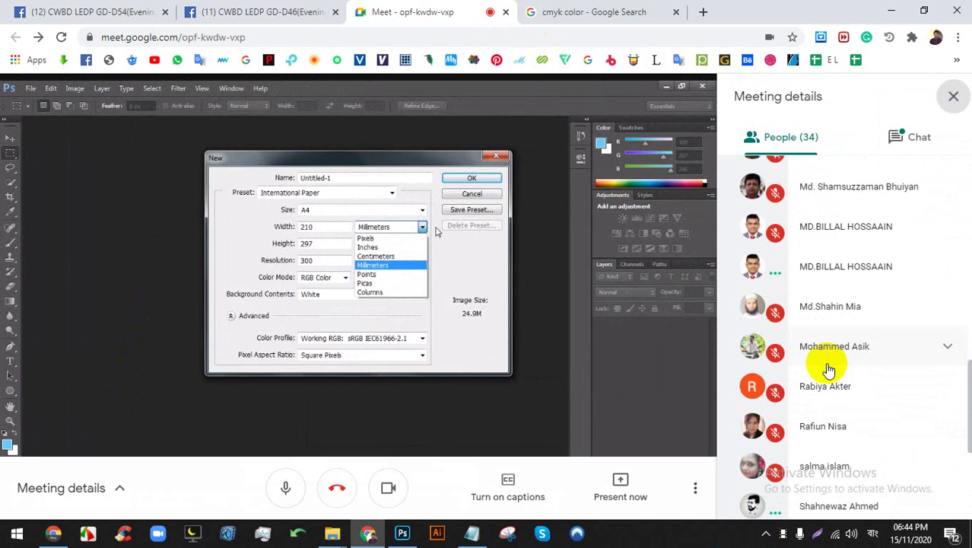
{"action": "scroll", "coordinate": [829, 369], "scroll_direction": "up", "scroll_amount": 3}
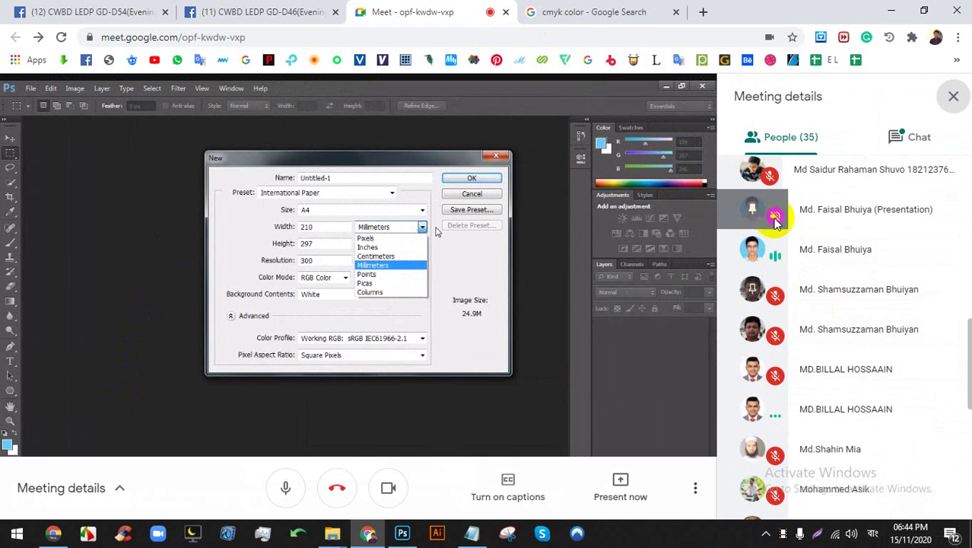
{"action": "scroll", "coordinate": [798, 281], "scroll_direction": "up", "scroll_amount": 5}
{"action": "scroll", "coordinate": [797, 281], "scroll_direction": "up", "scroll_amount": 2}
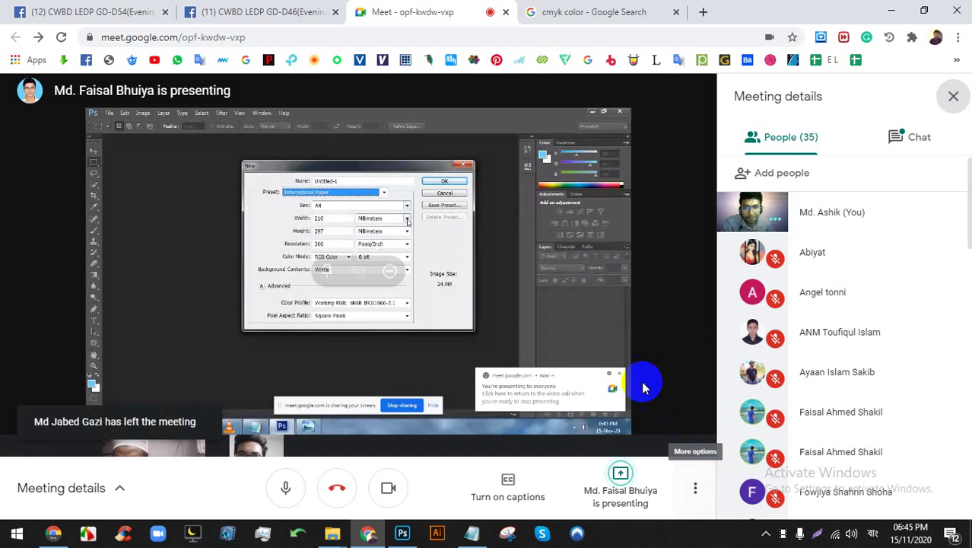
Show the Meet call in full screen without the meeting details and pin the student's presentation
{"action": "left_click", "coordinate": [703, 487]}
{"action": "left_click", "coordinate": [886, 57]}
{"action": "left_click", "coordinate": [953, 23]}
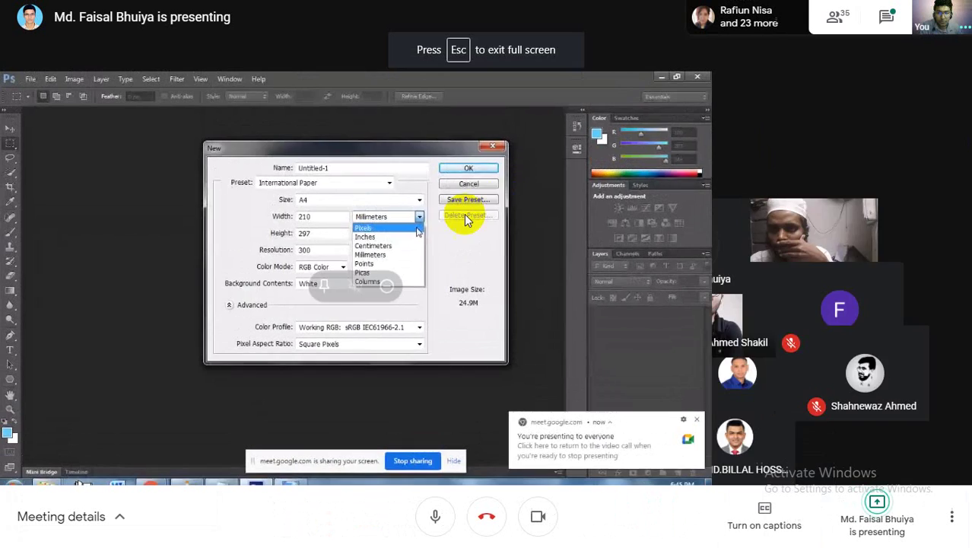
{"action": "left_click", "coordinate": [335, 289]}
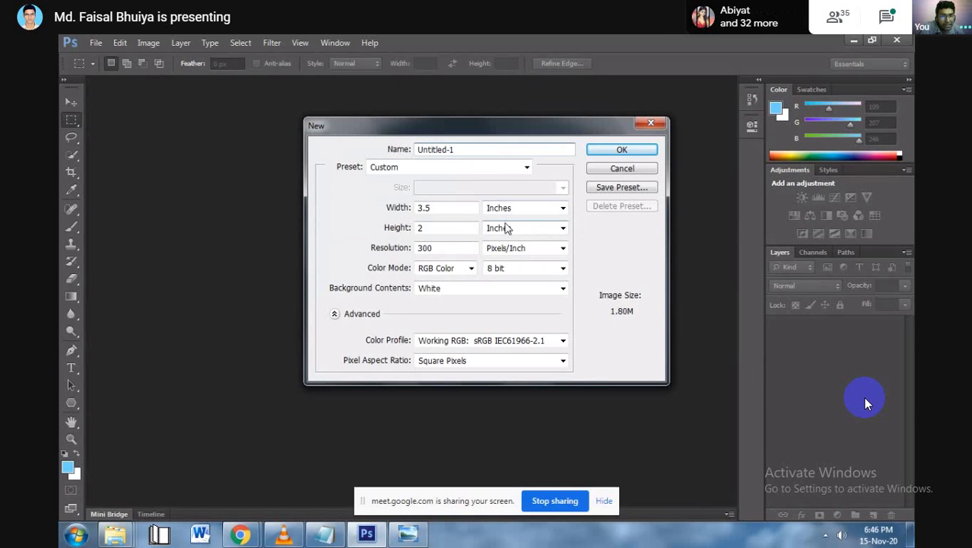
Save the 3.5 × 2 inch, 300 pixels/inch custom settings as a document preset named "bc" and cancel the new document
{"action": "left_click", "coordinate": [616, 189]}
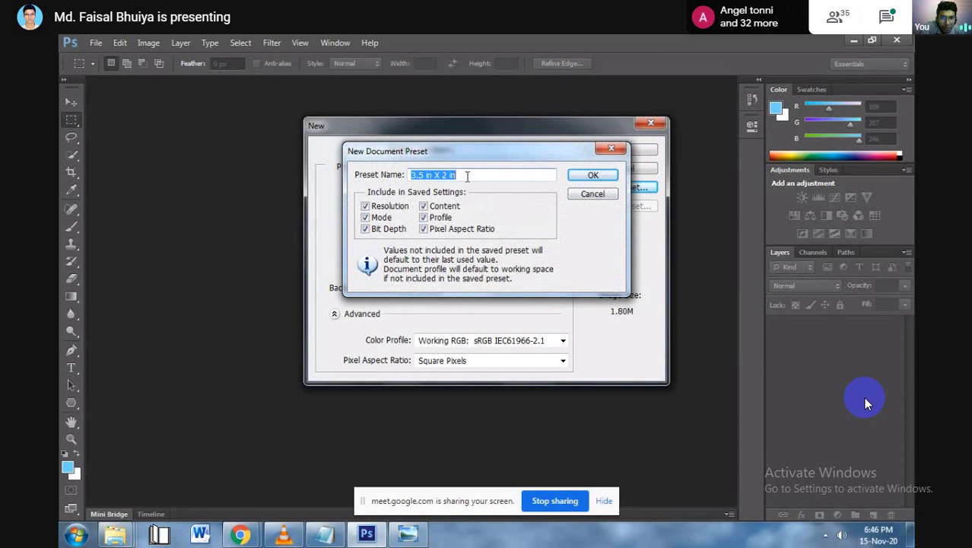
{"action": "type", "text": "bc"}
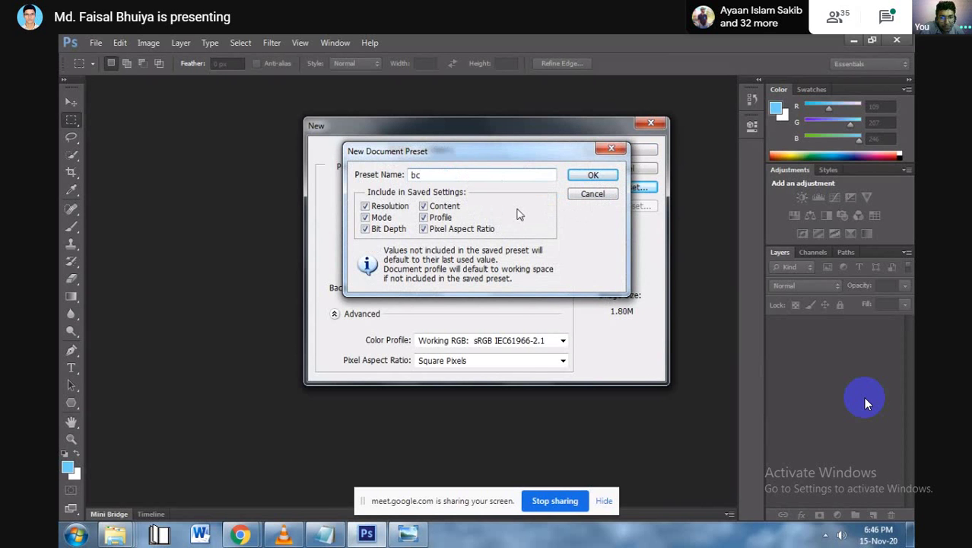
{"action": "left_click", "coordinate": [590, 177]}
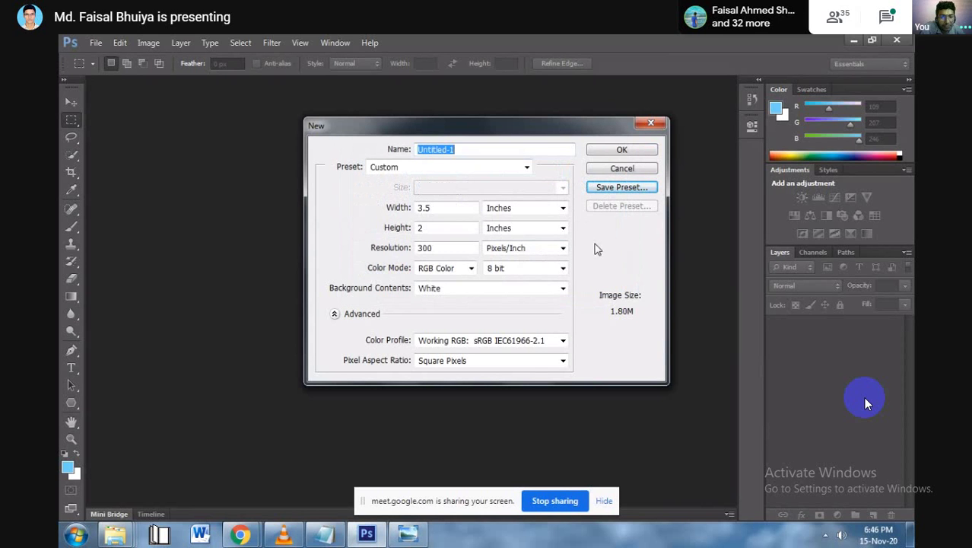
{"action": "left_click", "coordinate": [623, 170]}
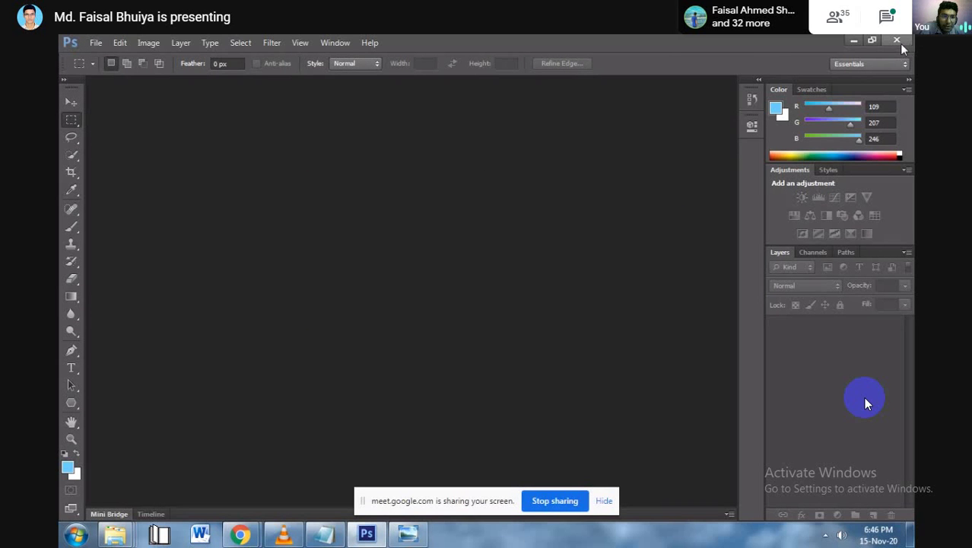
{"action": "left_click", "coordinate": [95, 44]}
{"action": "left_click", "coordinate": [104, 56]}
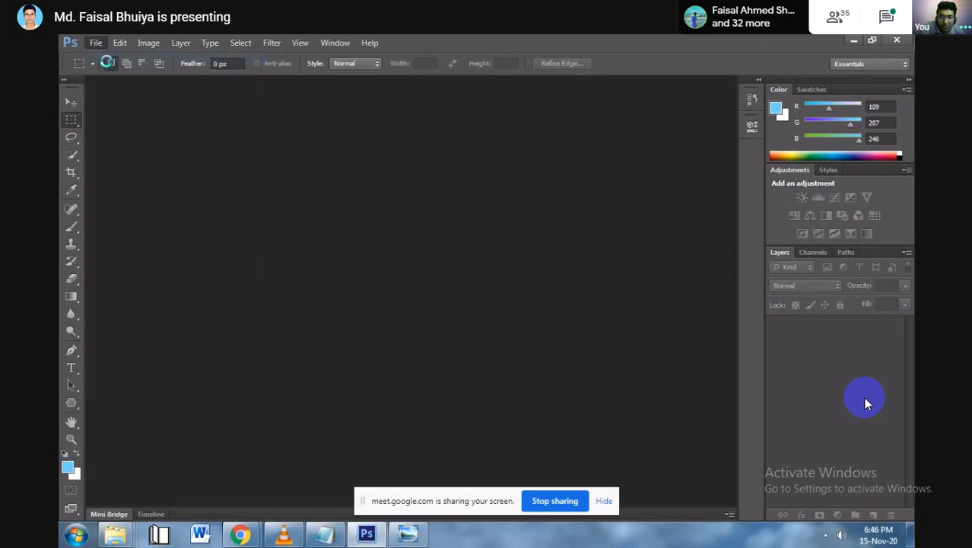
{"action": "left_click", "coordinate": [524, 169]}
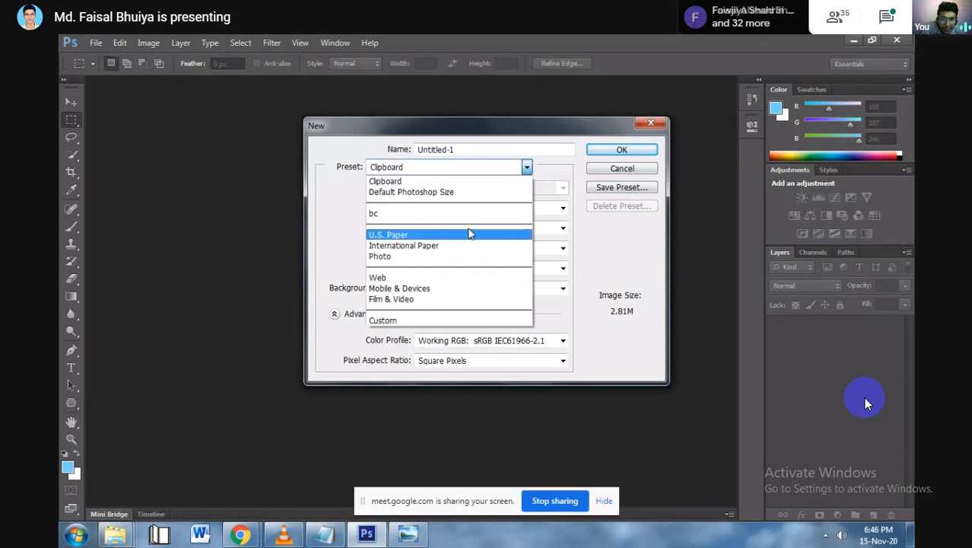
{"action": "left_click", "coordinate": [460, 246]}
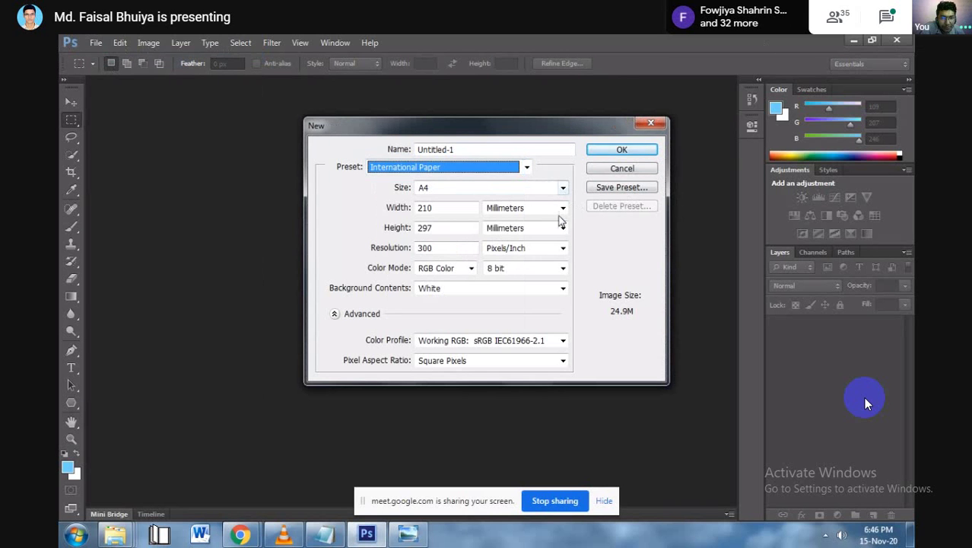
{"action": "left_click", "coordinate": [610, 188]}
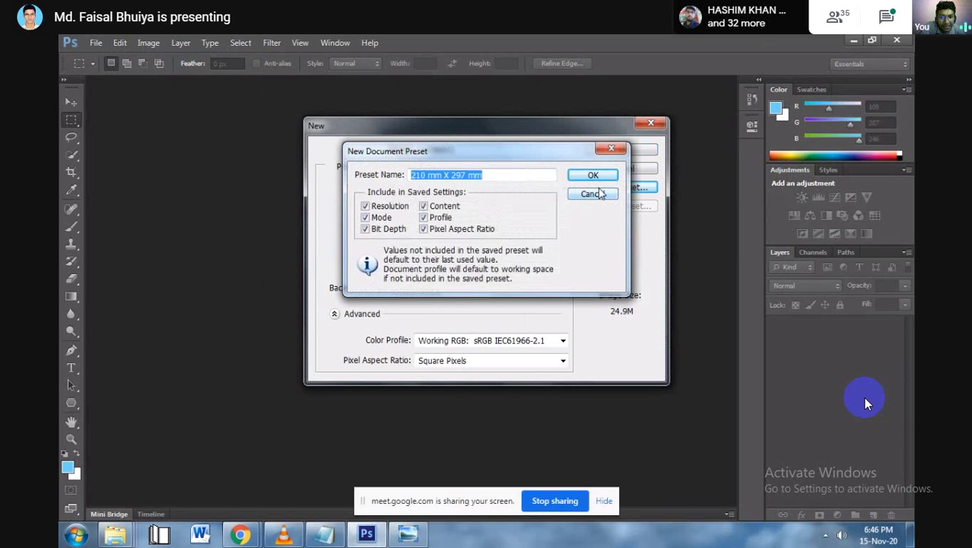
{"action": "left_click", "coordinate": [593, 195]}
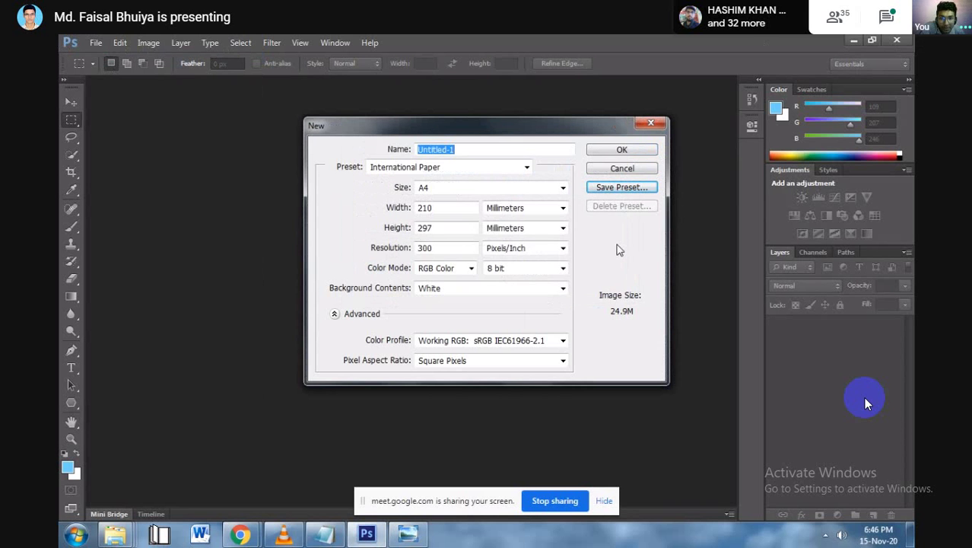
{"action": "left_click", "coordinate": [652, 123]}
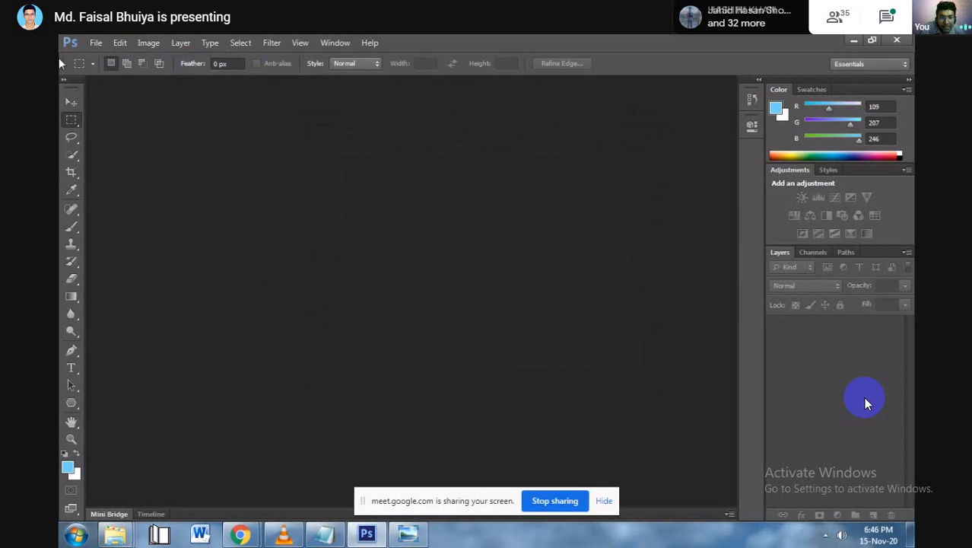
Start a new document and select the saved "bc" preset
{"action": "left_click", "coordinate": [96, 43]}
{"action": "left_click", "coordinate": [108, 58]}
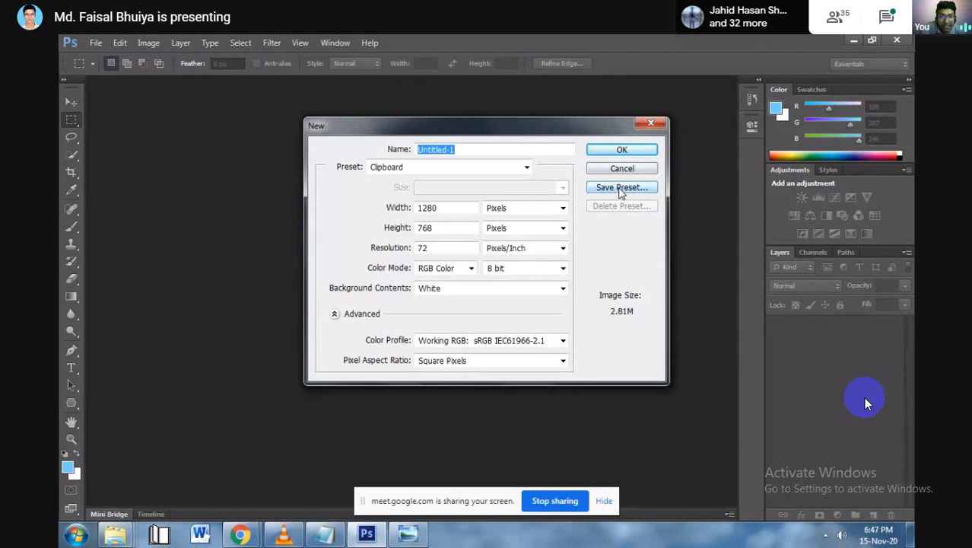
{"action": "left_click", "coordinate": [516, 169]}
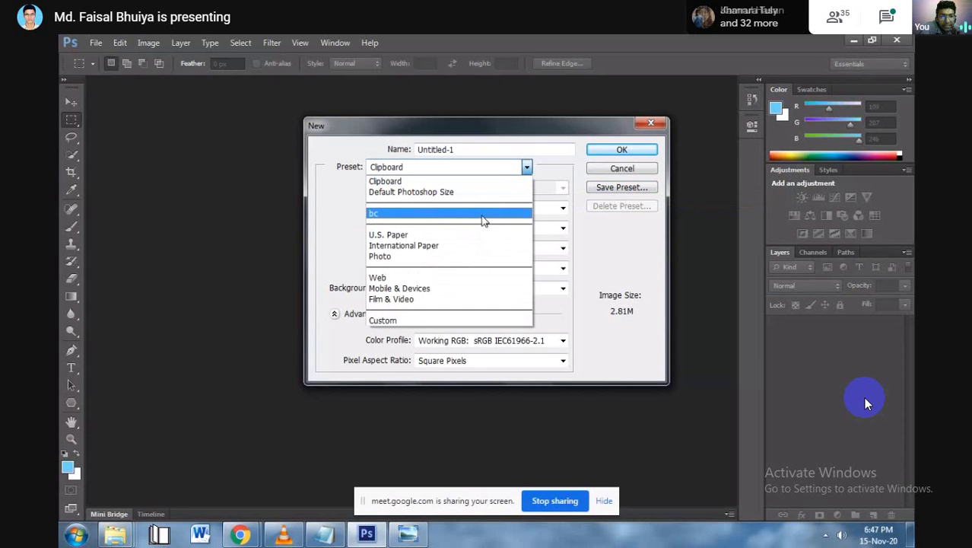
{"action": "left_click", "coordinate": [481, 219]}
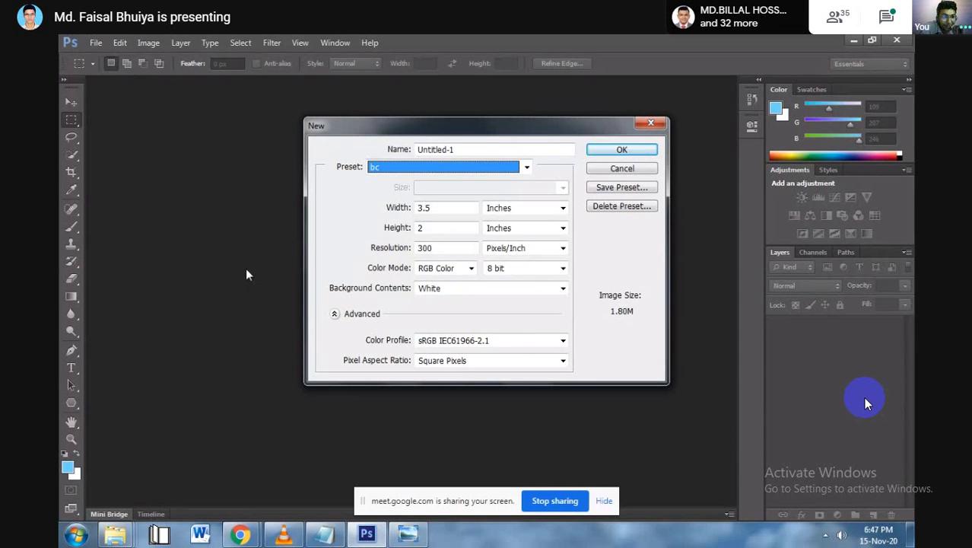
Leave full screen with the participant list open and start presenting the entire screen to the call
{"action": "left_click", "coordinate": [493, 44]}
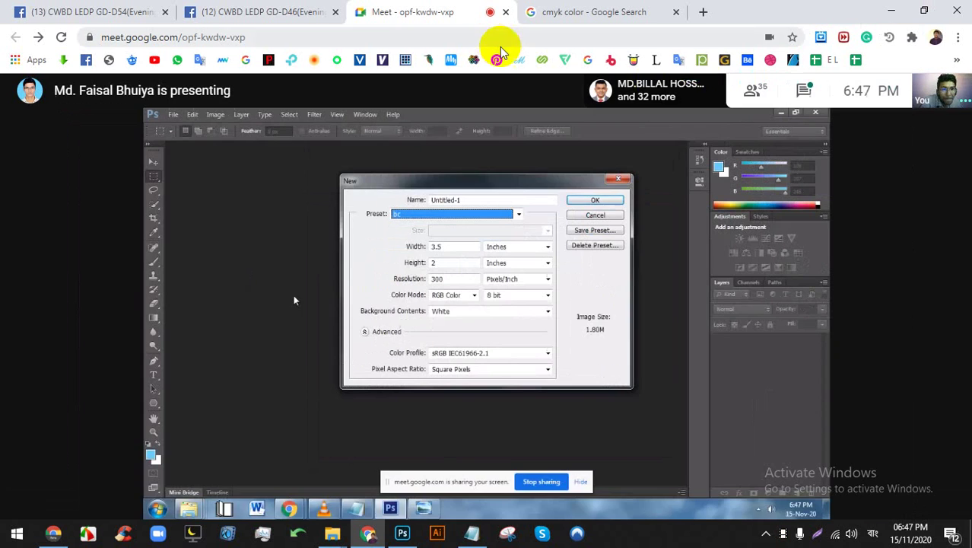
{"action": "left_click", "coordinate": [749, 88]}
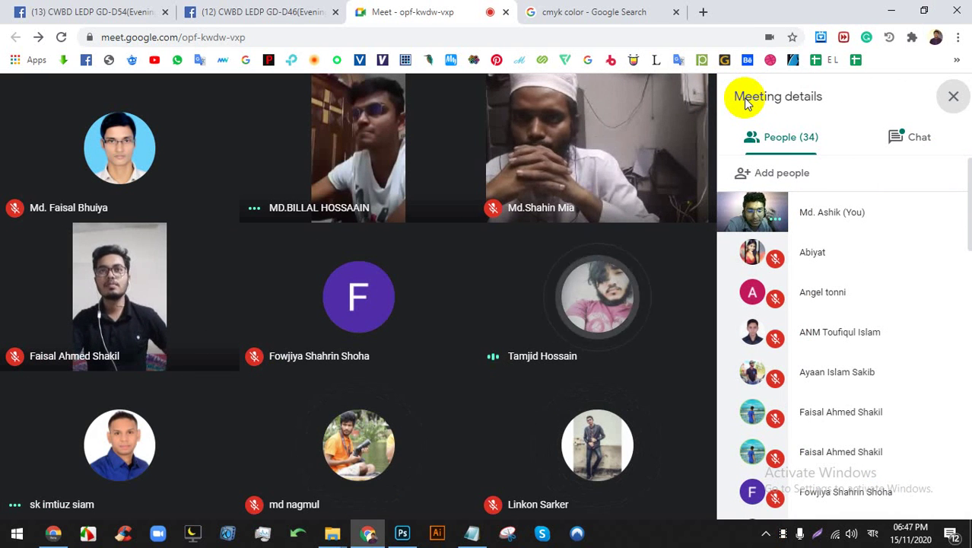
{"action": "mouse_move", "coordinate": [582, 444]}
{"action": "left_click", "coordinate": [625, 477]}
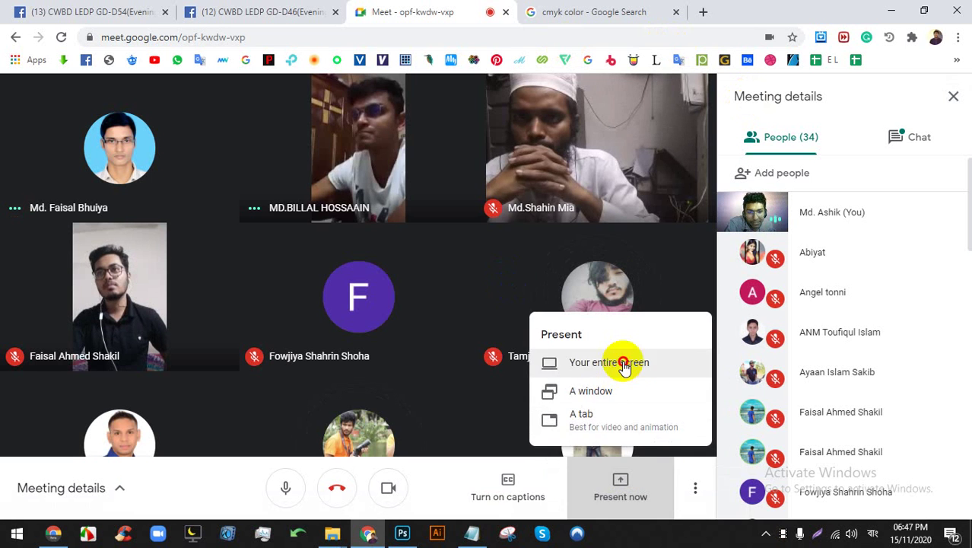
{"action": "left_click", "coordinate": [626, 362]}
{"action": "left_click", "coordinate": [612, 347]}
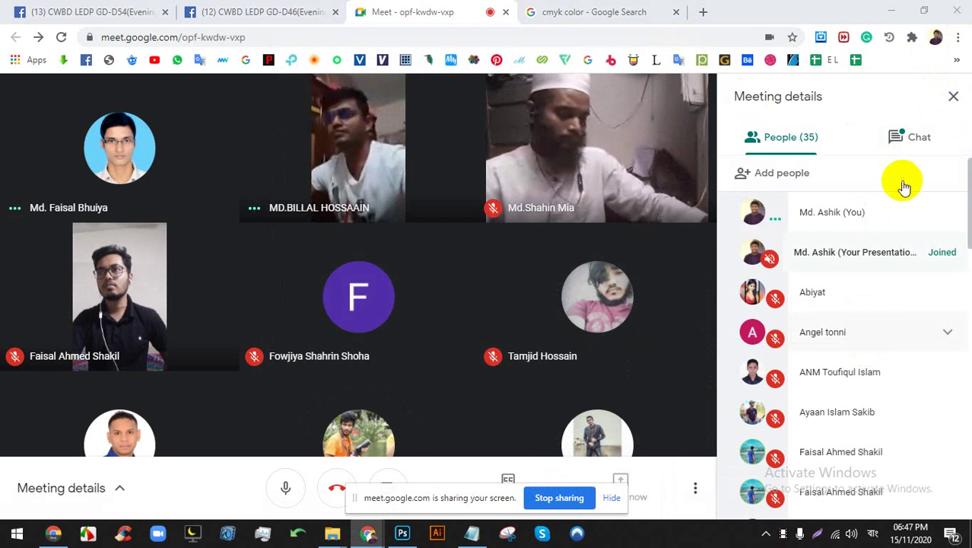
Look through the list of call participants to the end
{"action": "scroll", "coordinate": [852, 321], "scroll_direction": "down", "scroll_amount": 5}
{"action": "scroll", "coordinate": [852, 321], "scroll_direction": "down", "scroll_amount": 8}
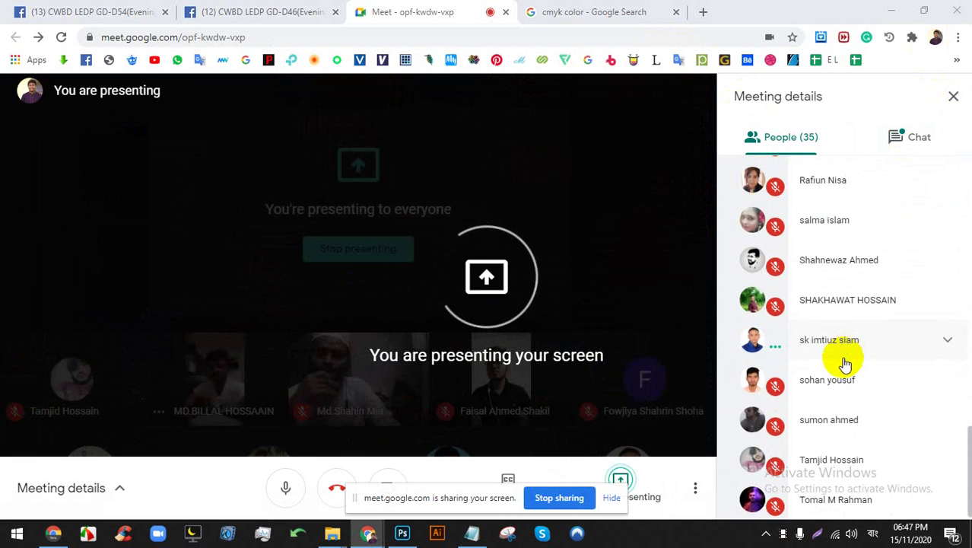
Go back to the start of the call's participant list and hide the screen-sharing notice
{"action": "scroll", "coordinate": [844, 404], "scroll_direction": "up", "scroll_amount": 3}
{"action": "scroll", "coordinate": [848, 408], "scroll_direction": "up", "scroll_amount": 7}
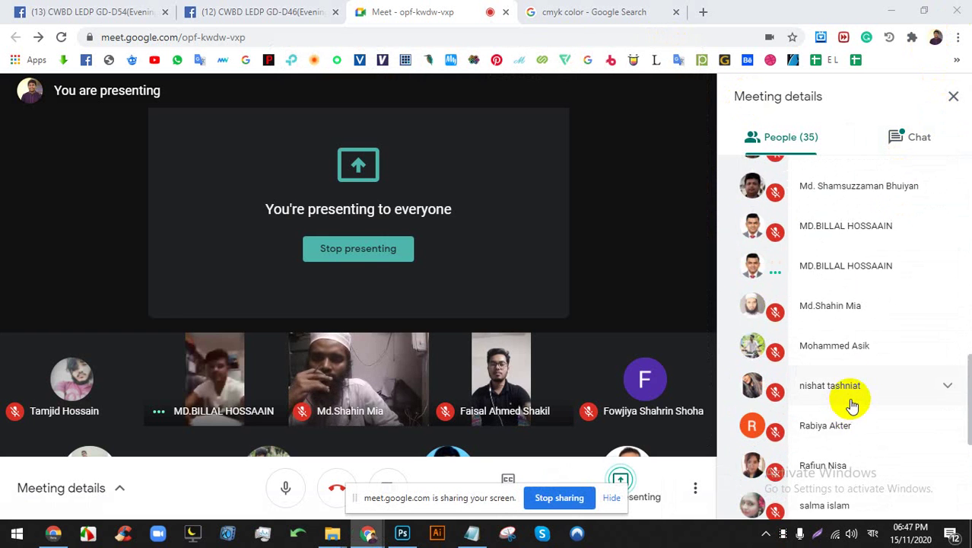
{"action": "scroll", "coordinate": [848, 403], "scroll_direction": "up", "scroll_amount": 6}
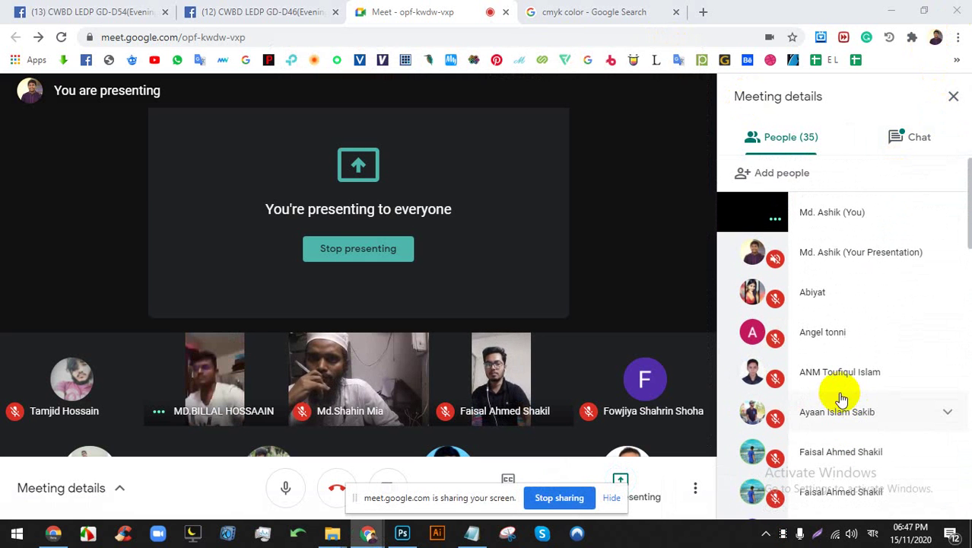
{"action": "left_click", "coordinate": [612, 498]}
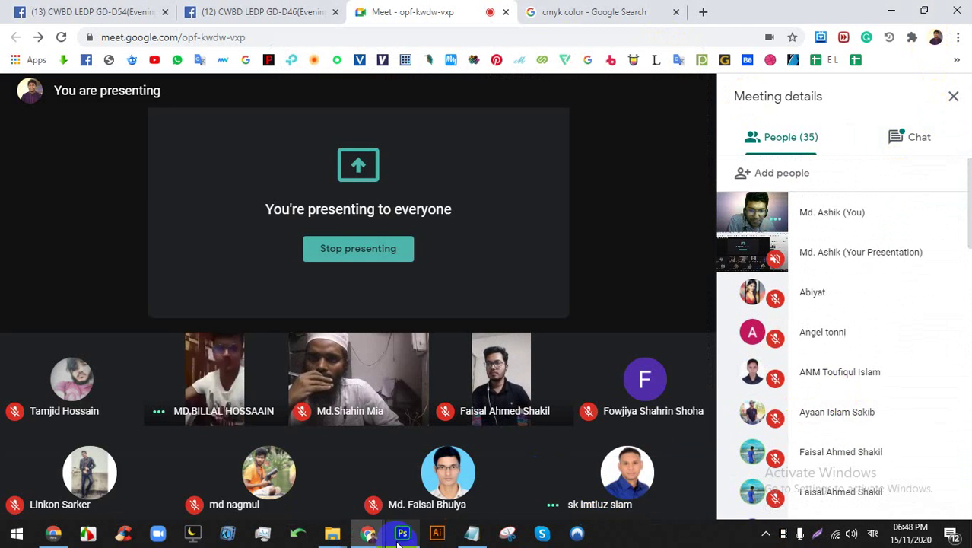
Switch to Photoshop and demonstrate zooming in and out on the blank Untitled-1 document
{"action": "left_click", "coordinate": [403, 533]}
{"action": "scroll", "coordinate": [402, 348], "scroll_direction": "down", "scroll_amount": 2}
{"action": "scroll", "coordinate": [404, 316], "scroll_direction": "up", "scroll_amount": 1}
{"action": "scroll", "coordinate": [405, 311], "scroll_direction": "up", "scroll_amount": 2}
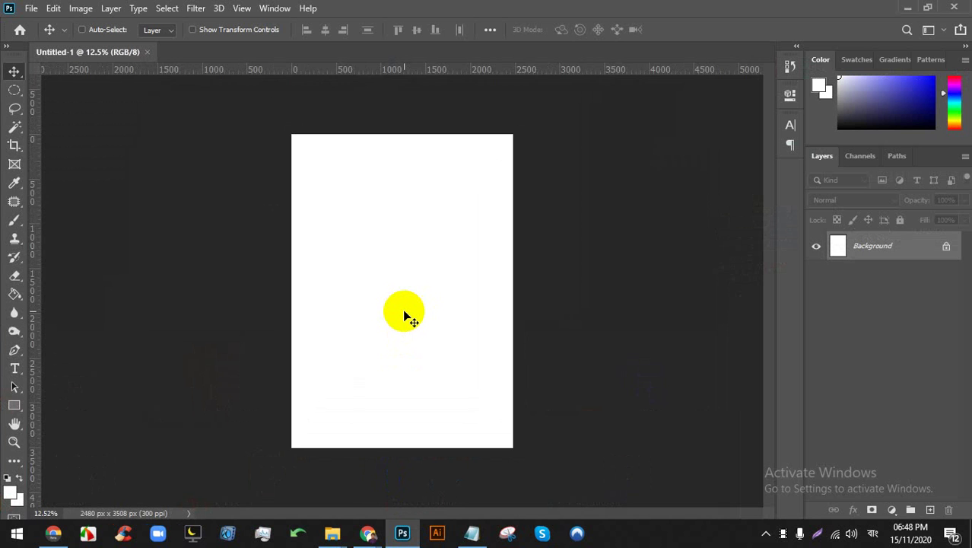
{"action": "left_click", "coordinate": [373, 533]}
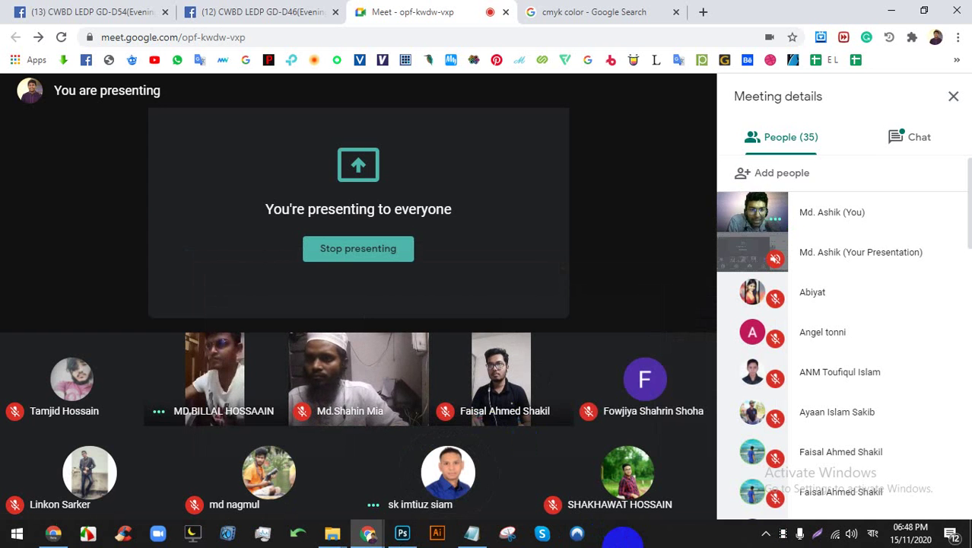
{"action": "left_click", "coordinate": [403, 533]}
{"action": "scroll", "coordinate": [410, 239], "scroll_direction": "down", "scroll_amount": 2}
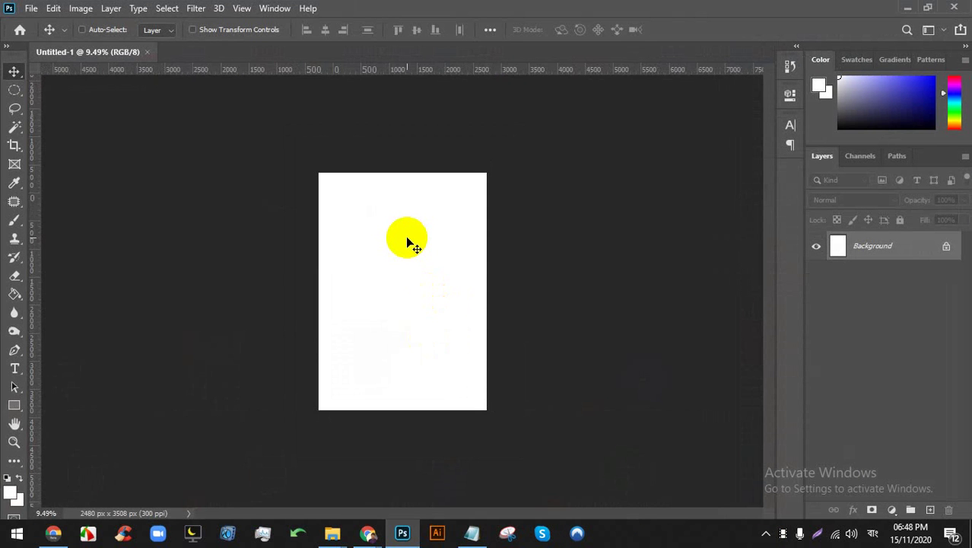
{"action": "scroll", "coordinate": [409, 241], "scroll_direction": "up", "scroll_amount": 5}
{"action": "scroll", "coordinate": [407, 242], "scroll_direction": "up", "scroll_amount": 2}
{"action": "scroll", "coordinate": [408, 242], "scroll_direction": "down", "scroll_amount": 3}
{"action": "scroll", "coordinate": [407, 242], "scroll_direction": "up", "scroll_amount": 3}
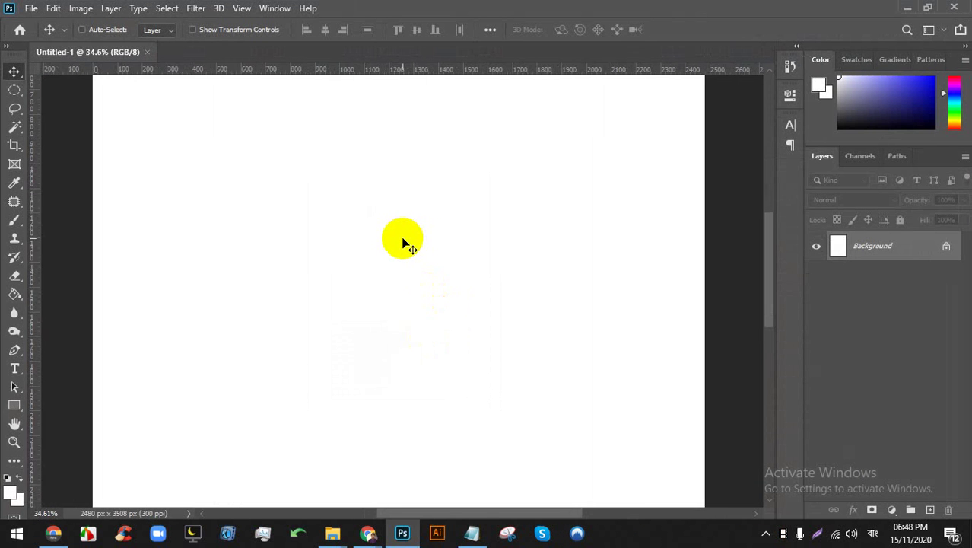
{"action": "scroll", "coordinate": [403, 274], "scroll_direction": "down", "scroll_amount": 1}
{"action": "scroll", "coordinate": [400, 306], "scroll_direction": "down", "scroll_amount": 3}
{"action": "scroll", "coordinate": [400, 310], "scroll_direction": "up", "scroll_amount": 3}
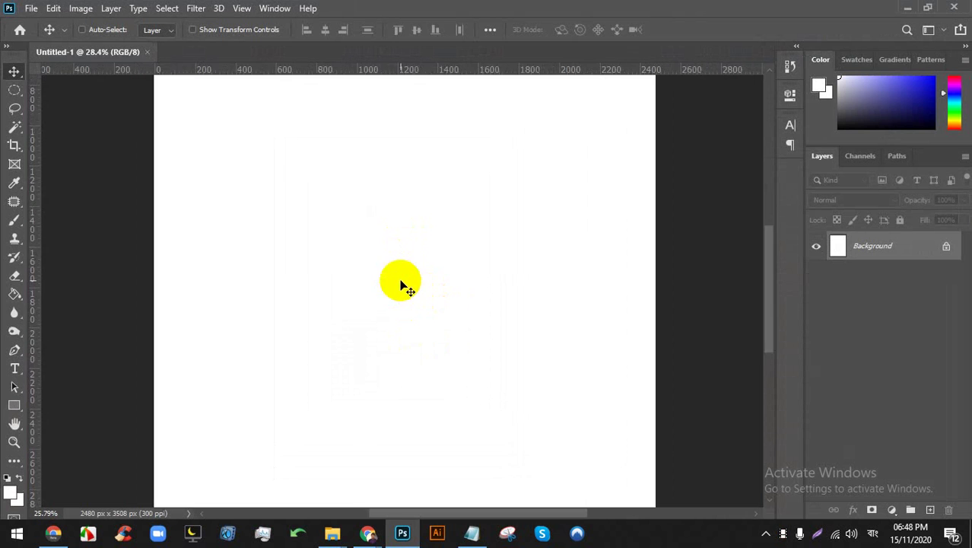
{"action": "scroll", "coordinate": [404, 282], "scroll_direction": "down", "scroll_amount": 3}
Return to the Google Meet call and stop presenting the screen
{"action": "left_click", "coordinate": [403, 532]}
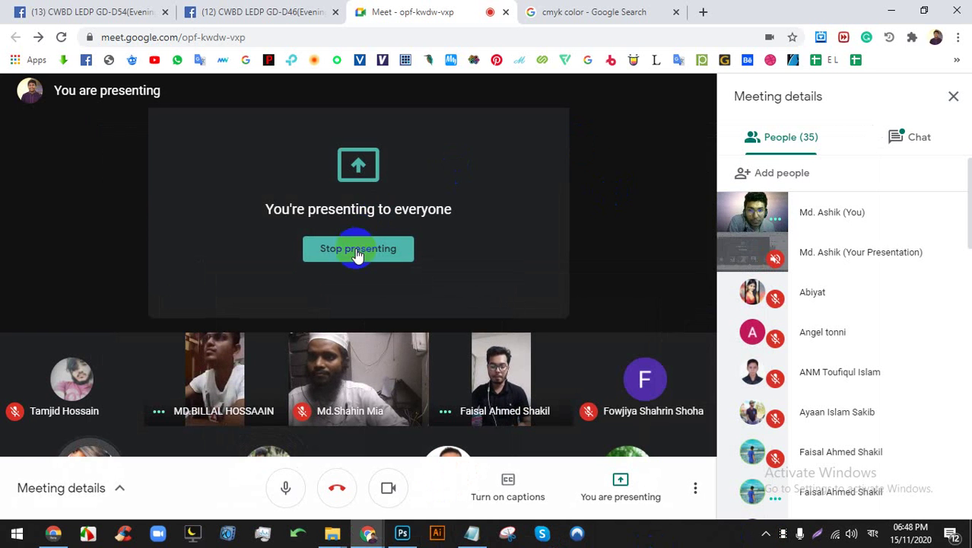
{"action": "left_click", "coordinate": [359, 251]}
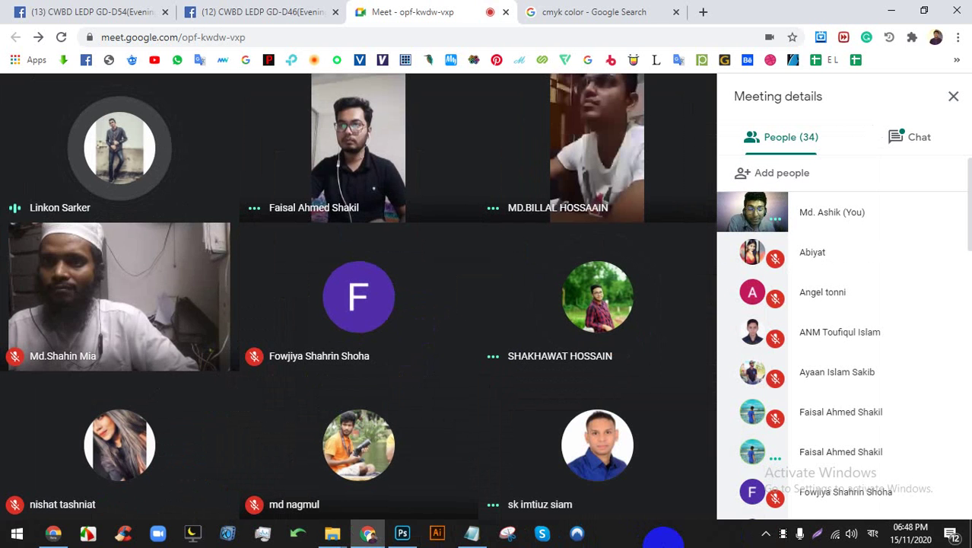
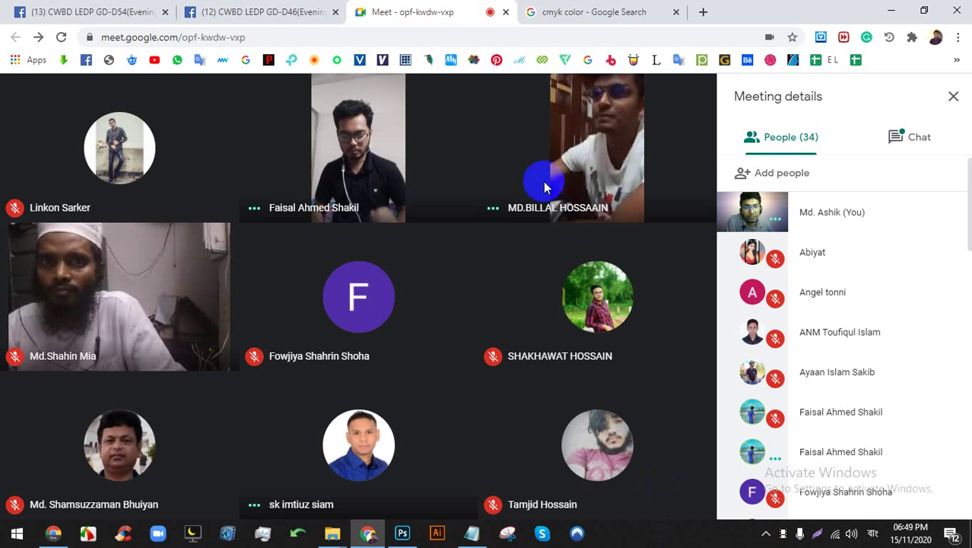
Present the entire screen to the call without the sharing notice and switch to Photoshop
{"action": "left_click", "coordinate": [621, 493]}
{"action": "left_click", "coordinate": [608, 363]}
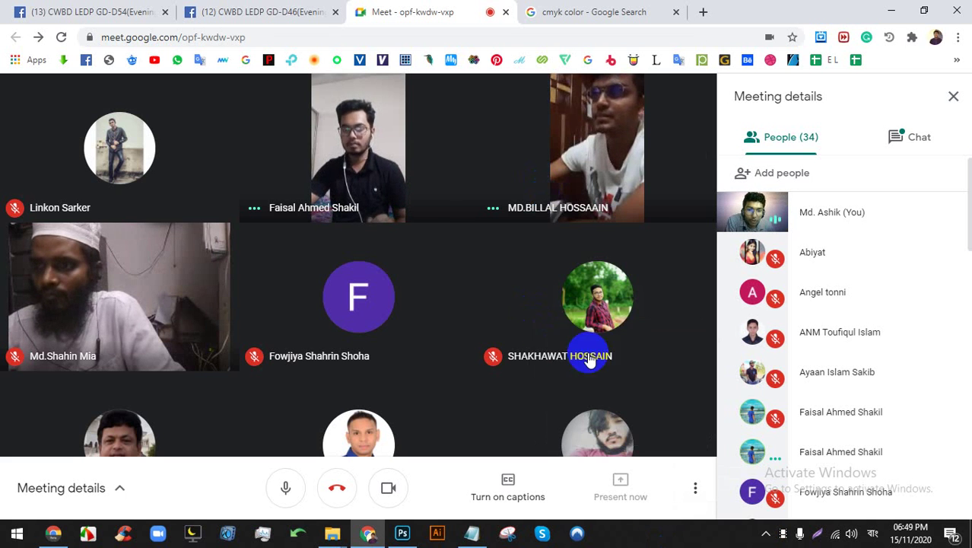
{"action": "left_click", "coordinate": [611, 344]}
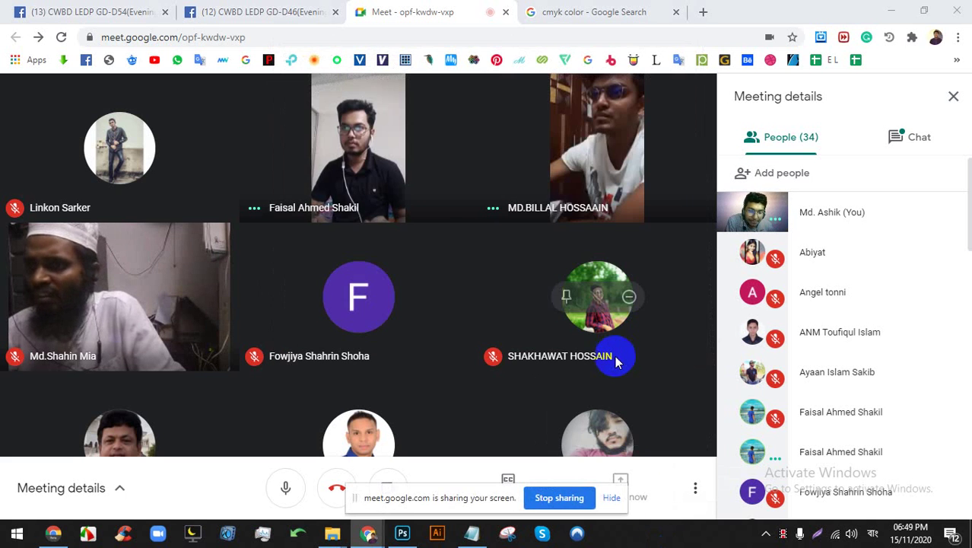
{"action": "left_click", "coordinate": [614, 497]}
{"action": "left_click", "coordinate": [408, 538]}
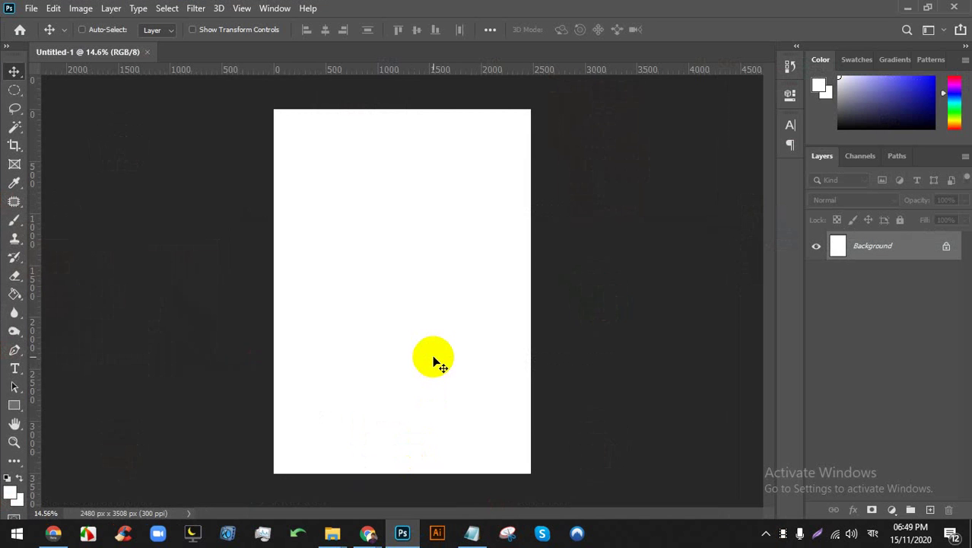
Open Photoshop's Preferences and look through the Performance, Plug-Ins, 3D, Technology Previews, Guides, Units & Rulers, Transparency and Cursors pages
{"action": "key", "text": "i"}
{"action": "key", "text": "ctrl+k"}
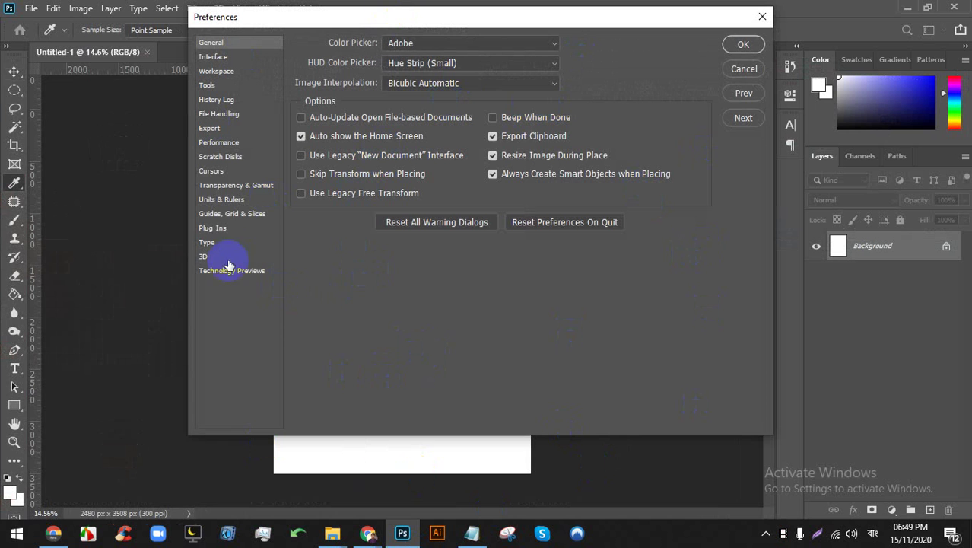
{"action": "left_click", "coordinate": [225, 144]}
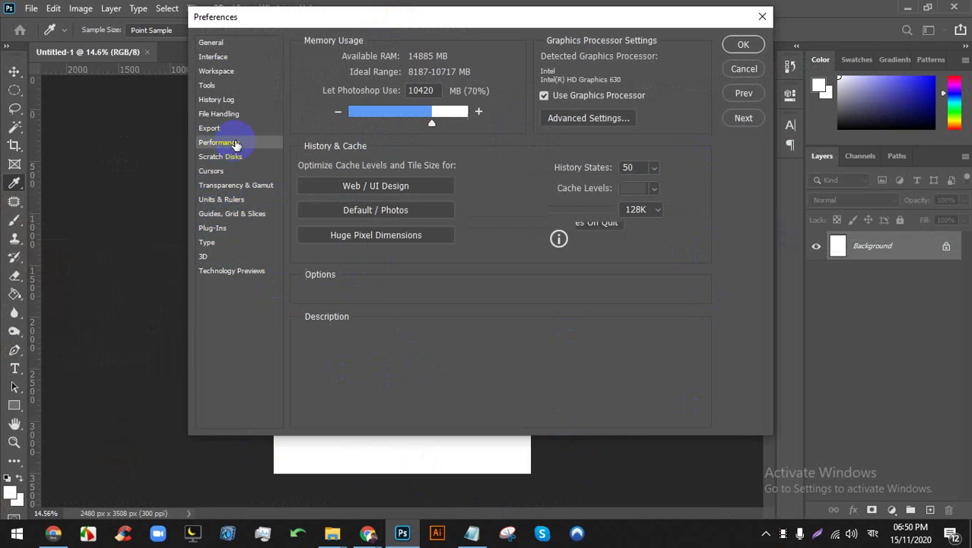
{"action": "left_click", "coordinate": [213, 229]}
{"action": "left_click", "coordinate": [204, 257]}
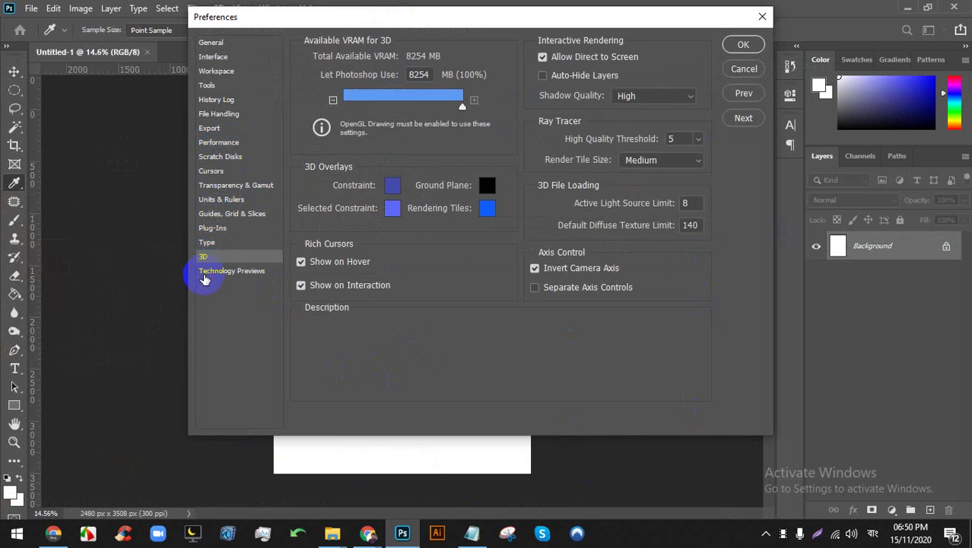
{"action": "left_click", "coordinate": [204, 271]}
{"action": "left_click", "coordinate": [210, 213]}
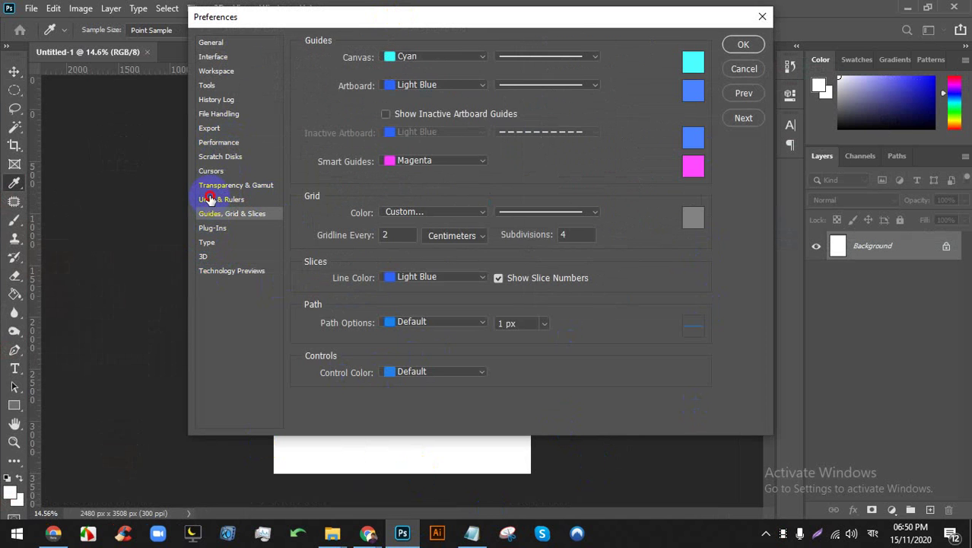
{"action": "left_click", "coordinate": [210, 200]}
{"action": "left_click", "coordinate": [217, 185]}
{"action": "left_click", "coordinate": [213, 169]}
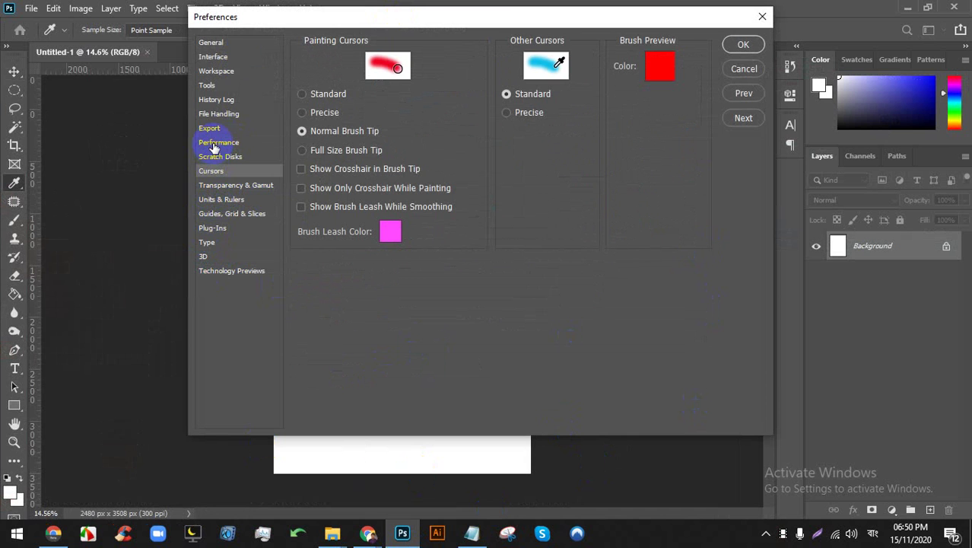
{"action": "left_click", "coordinate": [744, 92]}
{"action": "left_click", "coordinate": [745, 93]}
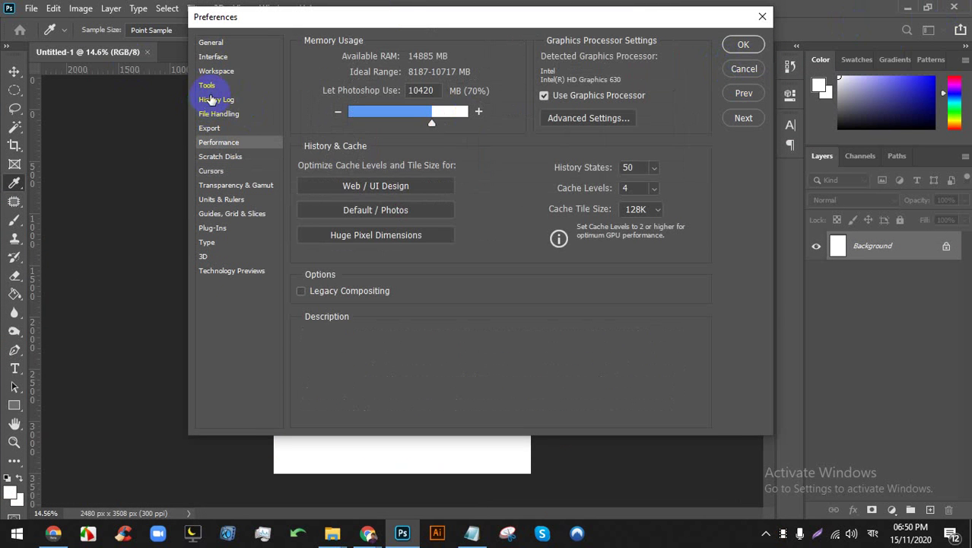
Review the Workspace, Interface and General preferences and show the zoom options in the Tools preferences
{"action": "left_click", "coordinate": [220, 71]}
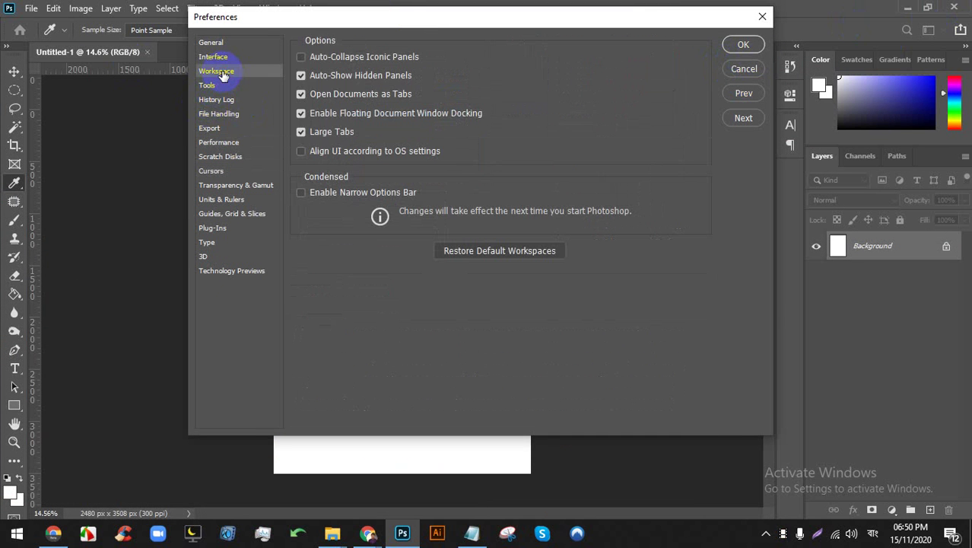
{"action": "left_click", "coordinate": [213, 57]}
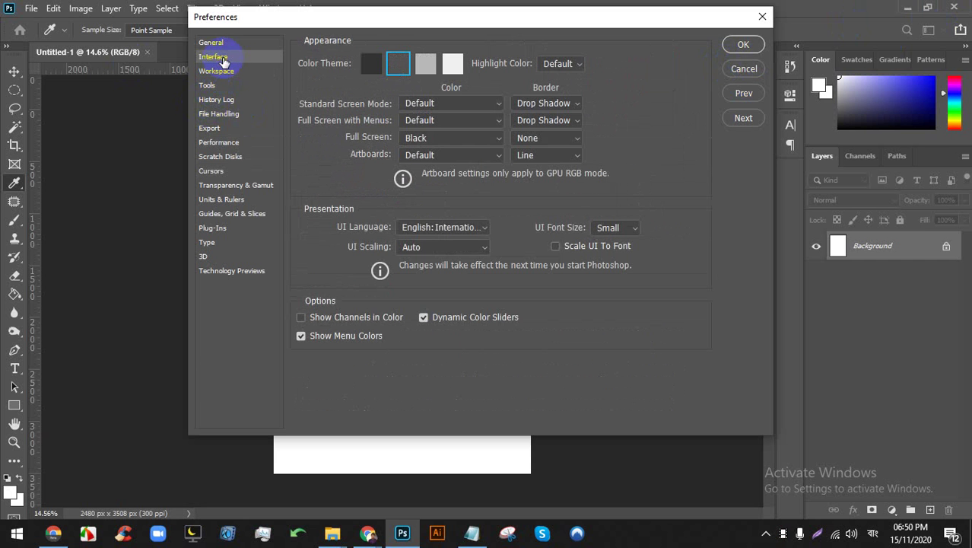
{"action": "left_click", "coordinate": [221, 44]}
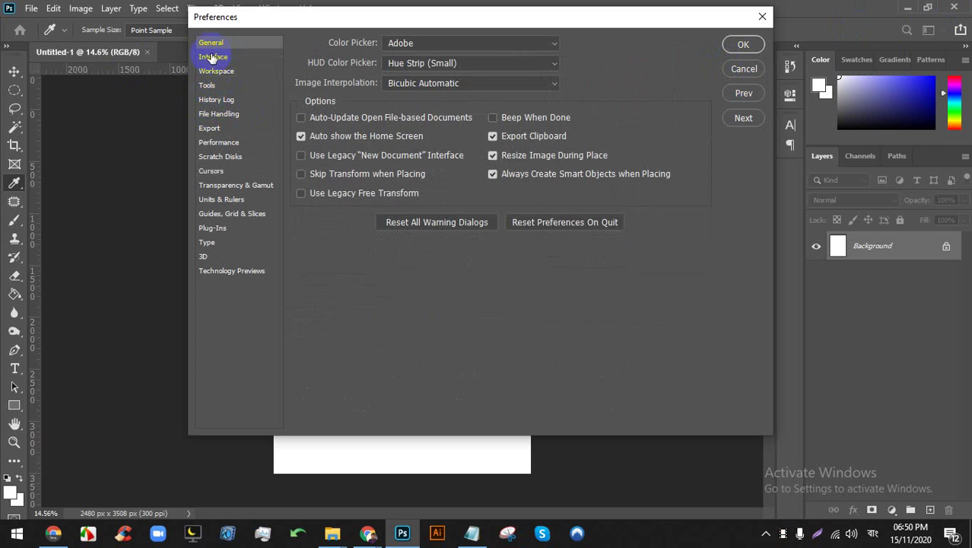
{"action": "left_click", "coordinate": [211, 60]}
{"action": "left_click", "coordinate": [213, 73]}
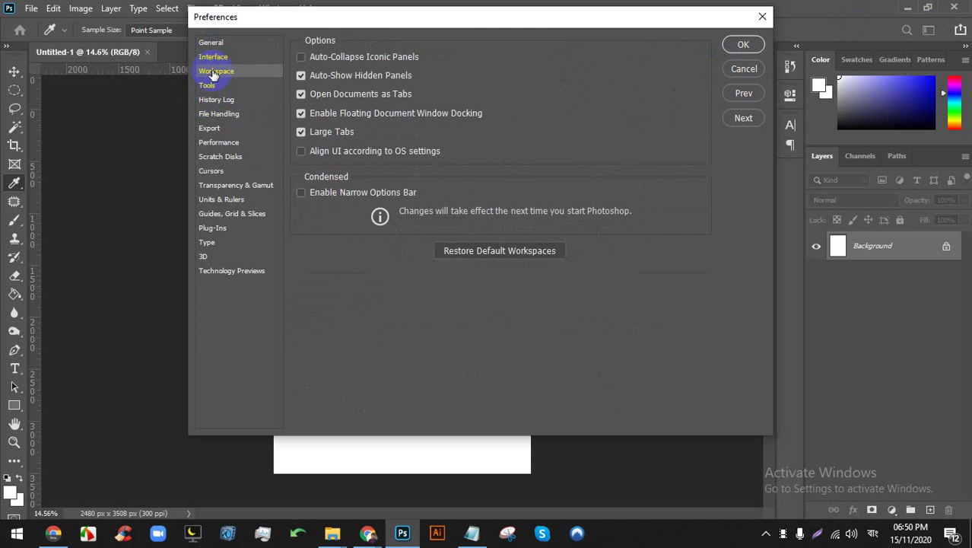
{"action": "left_click", "coordinate": [210, 86]}
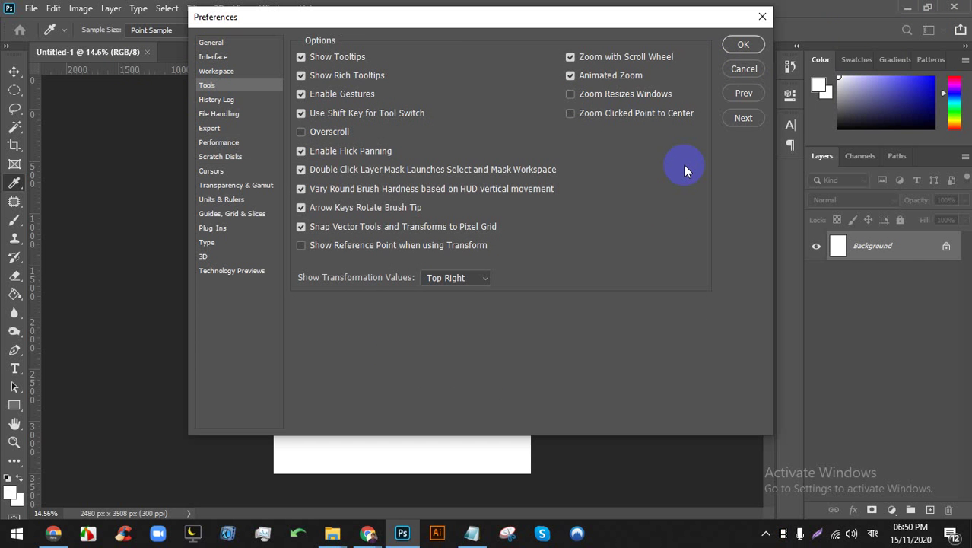
Switch from Photoshop back to the Google Meet call and end the screen presentation
{"action": "left_click", "coordinate": [365, 532]}
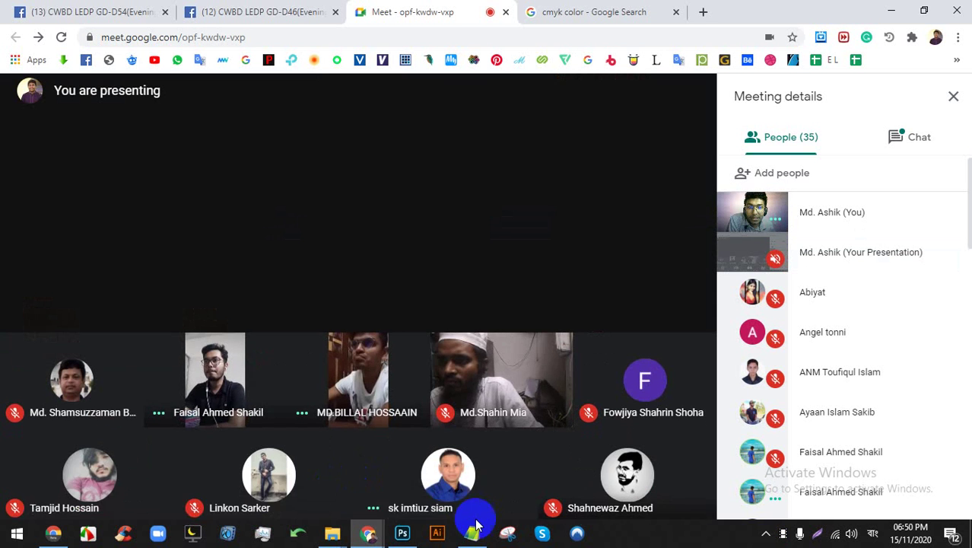
{"action": "left_click", "coordinate": [403, 532]}
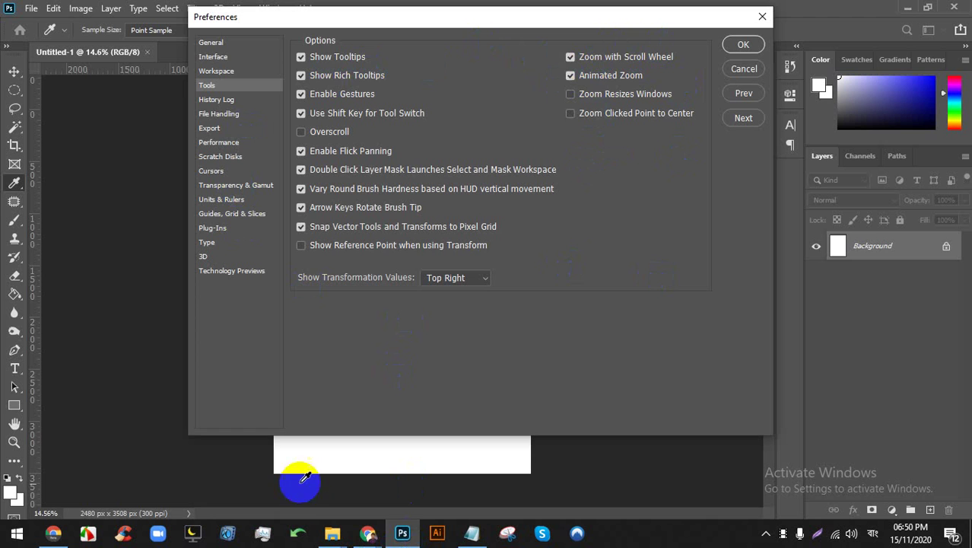
{"action": "mouse_move", "coordinate": [373, 531]}
{"action": "left_click", "coordinate": [355, 468]}
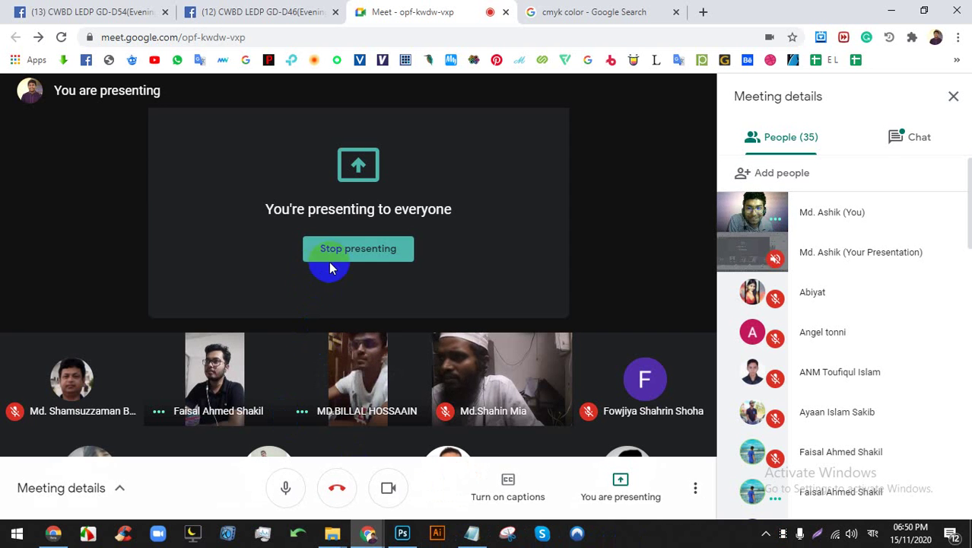
{"action": "left_click", "coordinate": [355, 254]}
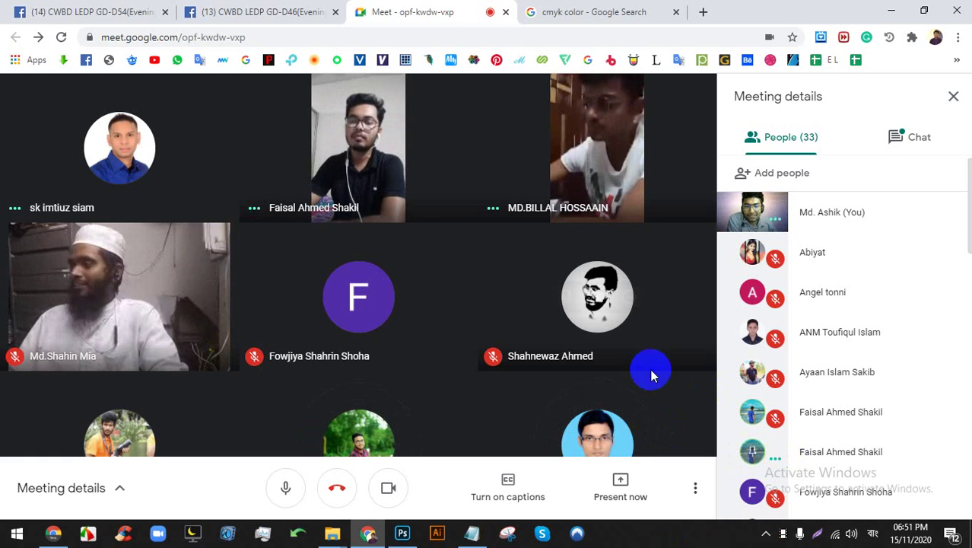
{"action": "left_click", "coordinate": [621, 456]}
{"action": "left_click", "coordinate": [623, 369]}
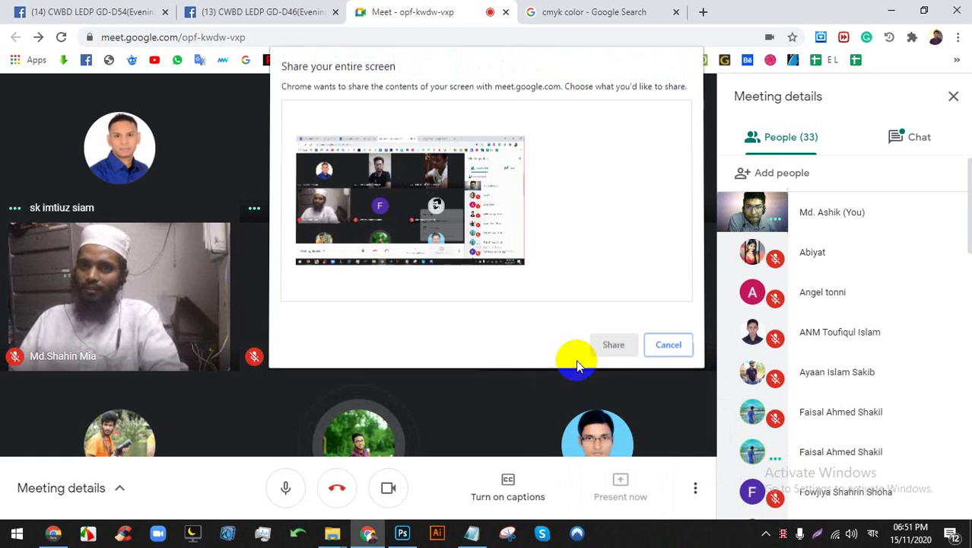
{"action": "left_click", "coordinate": [667, 345]}
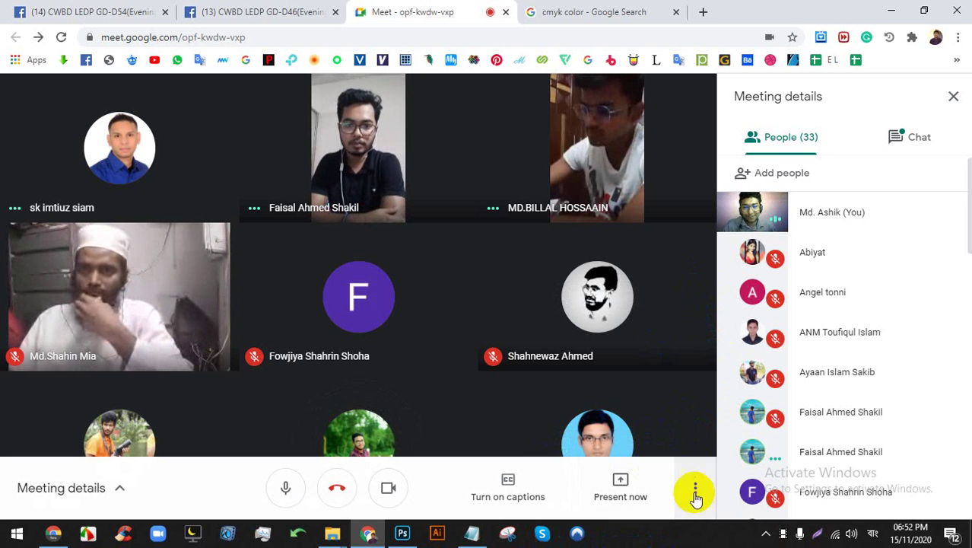
Start presenting the entire screen to the call and hide the screen-sharing notice
{"action": "left_click", "coordinate": [641, 492]}
{"action": "left_click", "coordinate": [658, 373]}
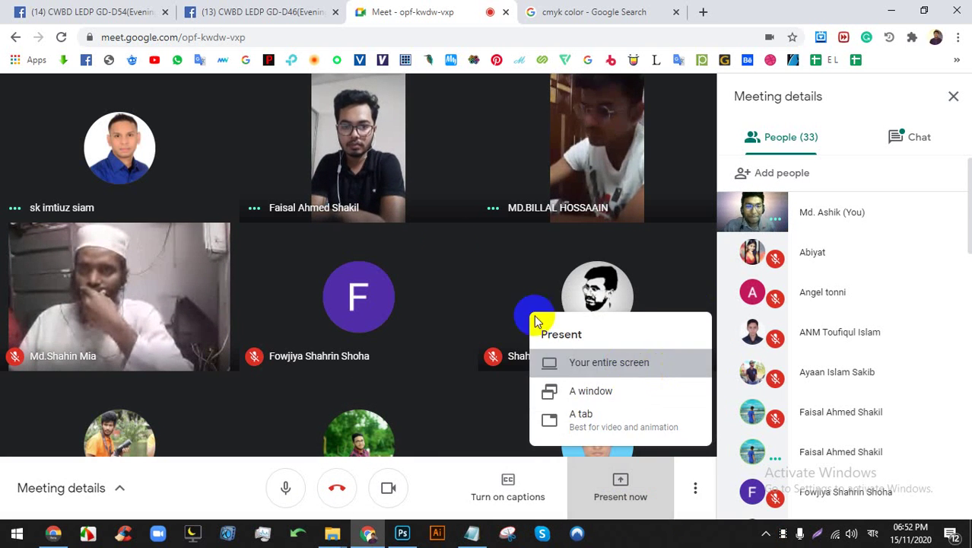
{"action": "left_click", "coordinate": [613, 343]}
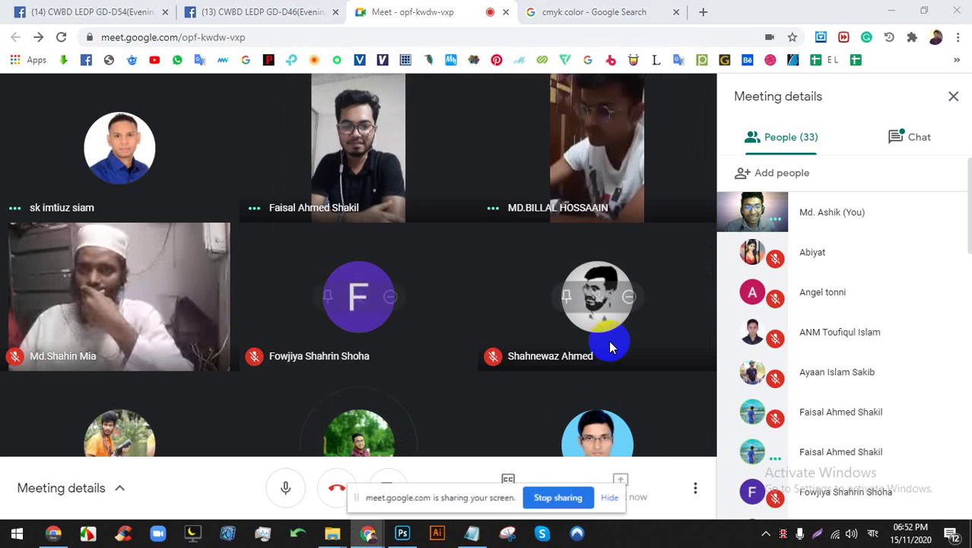
{"action": "left_click", "coordinate": [611, 499]}
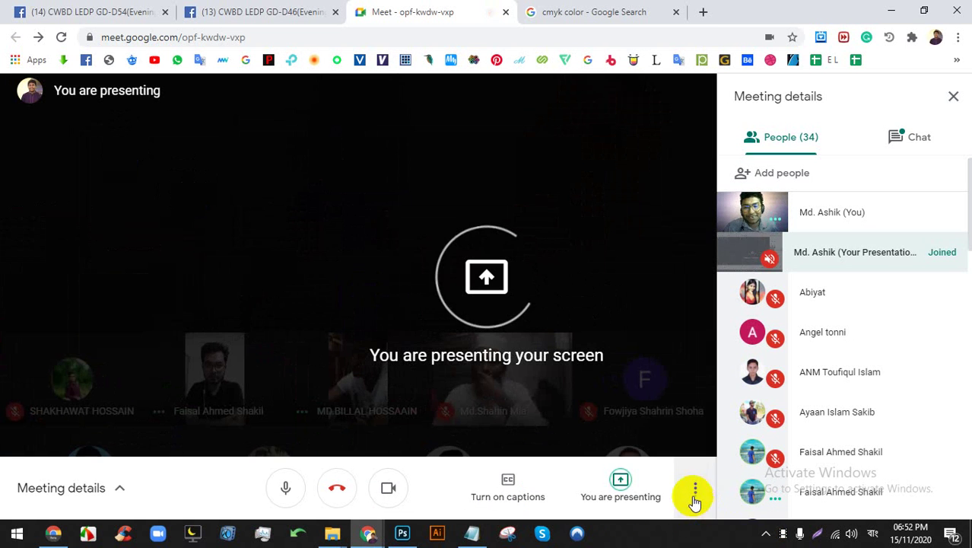
{"action": "left_click", "coordinate": [662, 532]}
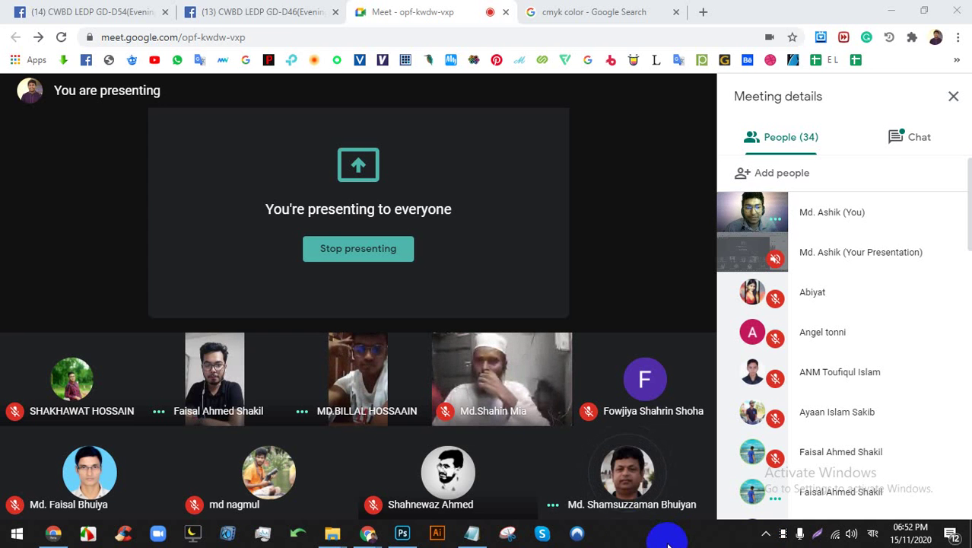
Show the Tools preferences in Photoshop, return to the Google Meet call and stop presenting the screen
{"action": "left_click", "coordinate": [404, 533]}
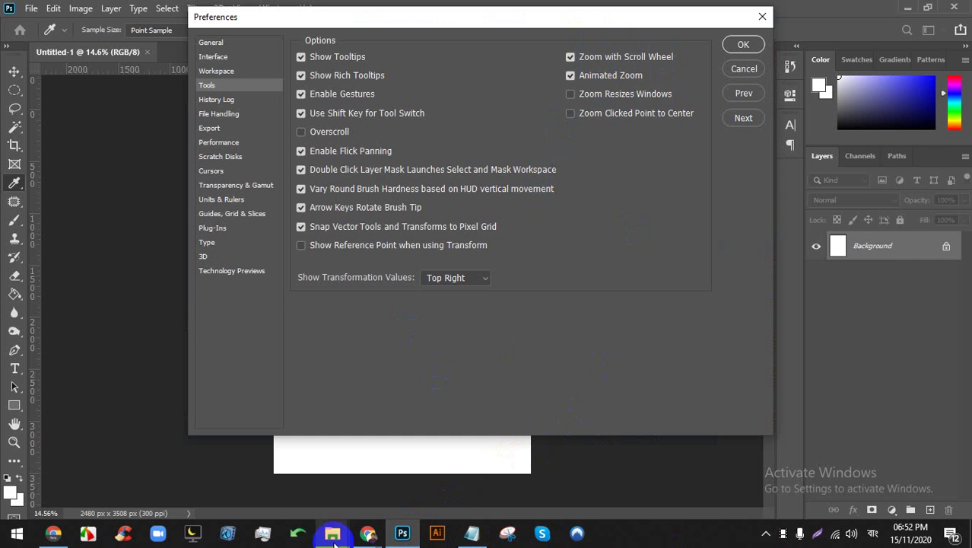
{"action": "left_click", "coordinate": [368, 534]}
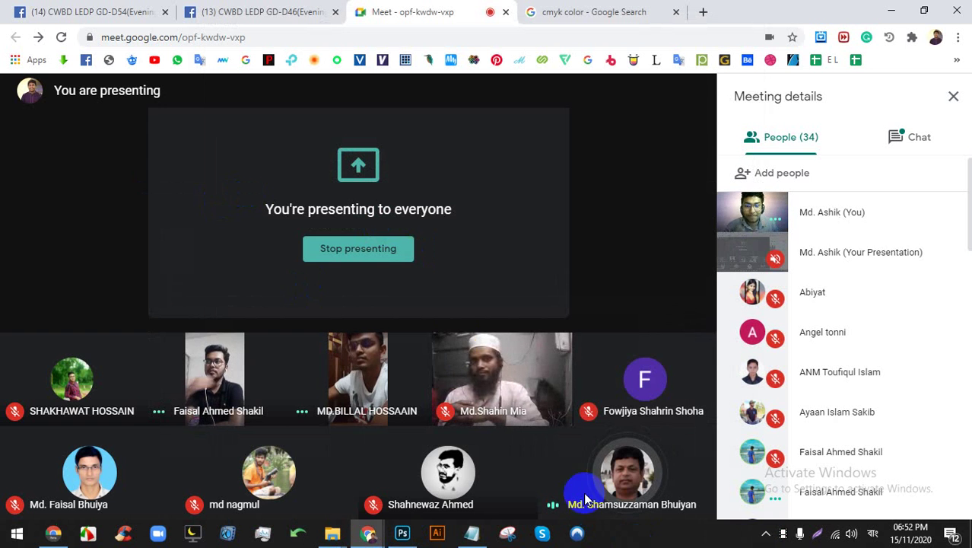
{"action": "left_click", "coordinate": [349, 256]}
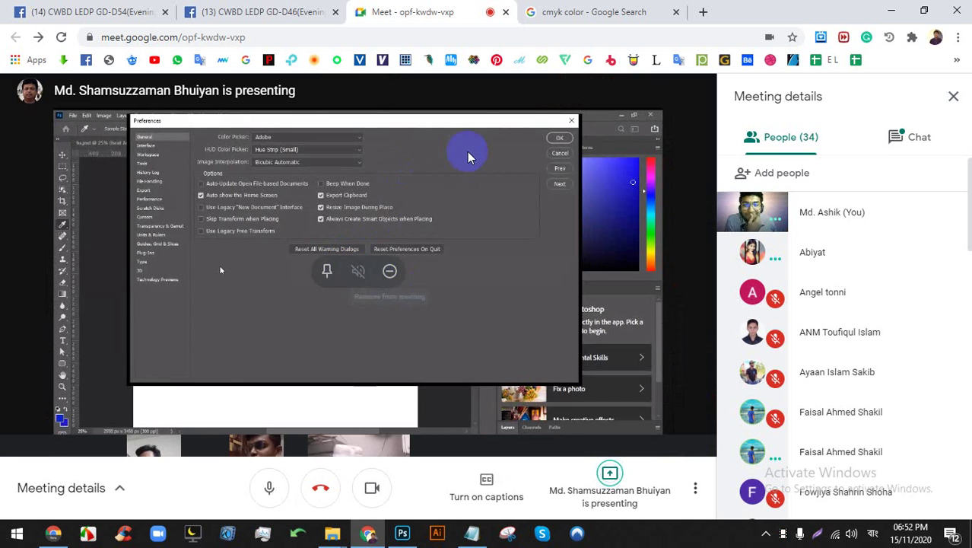
Show the call in full screen, close the meeting details and pin the student's shared Photoshop screen
{"action": "key", "text": "F11"}
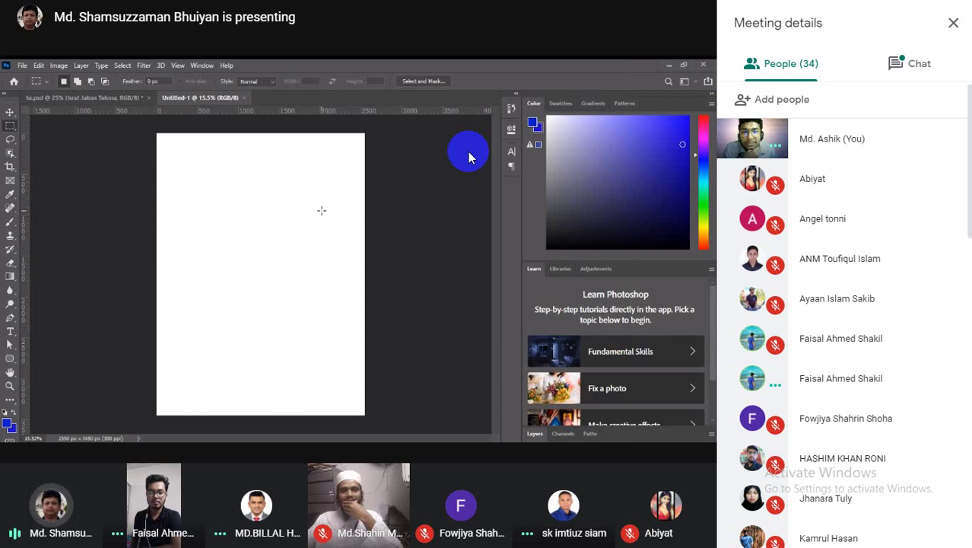
{"action": "left_click", "coordinate": [954, 23]}
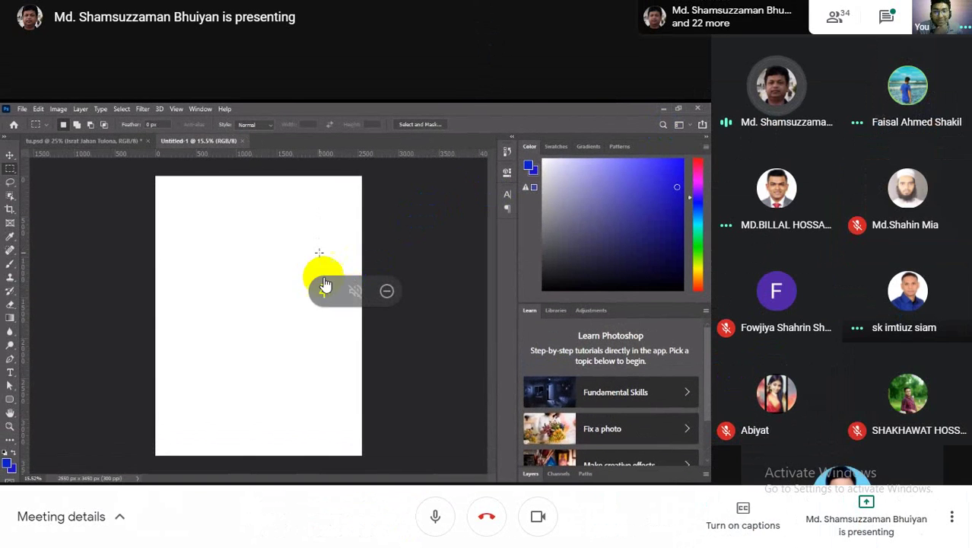
{"action": "left_click", "coordinate": [323, 289]}
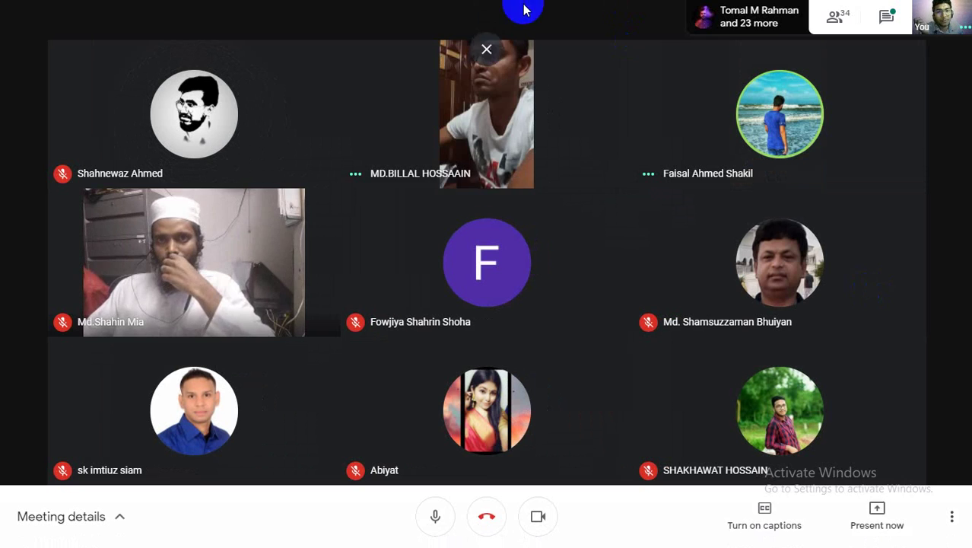
Leave the full-screen view and look through the list of people in the meeting
{"action": "left_click", "coordinate": [486, 47]}
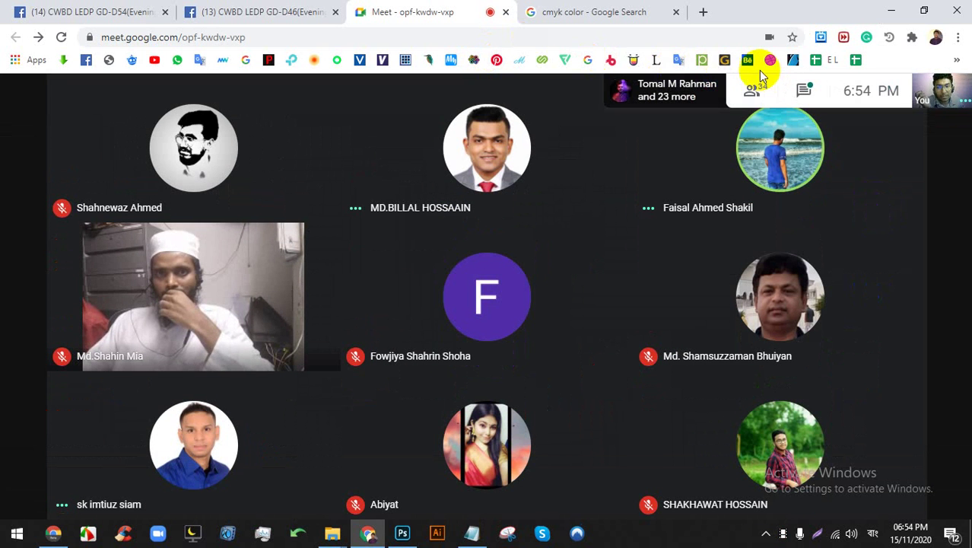
{"action": "left_click", "coordinate": [734, 236]}
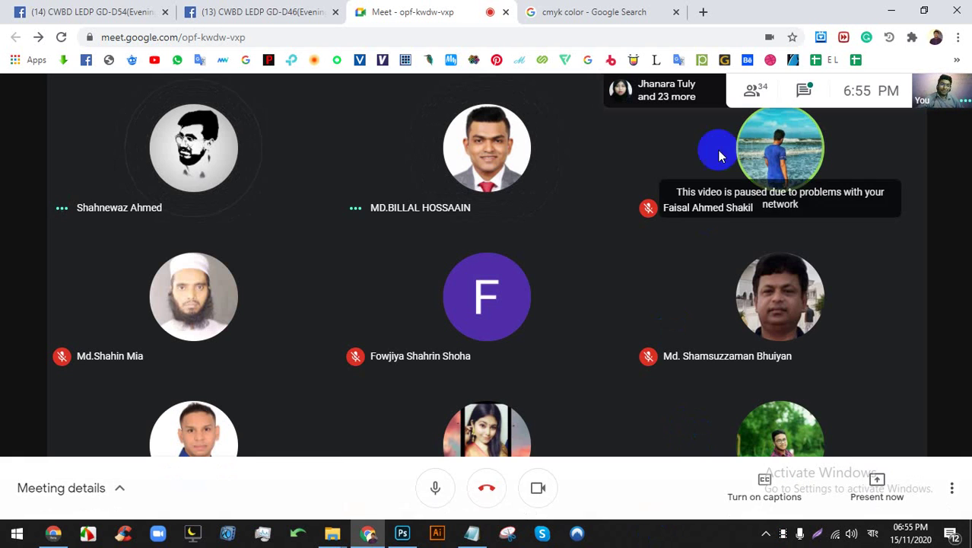
{"action": "left_click", "coordinate": [748, 90]}
{"action": "scroll", "coordinate": [832, 347], "scroll_direction": "down", "scroll_amount": 10}
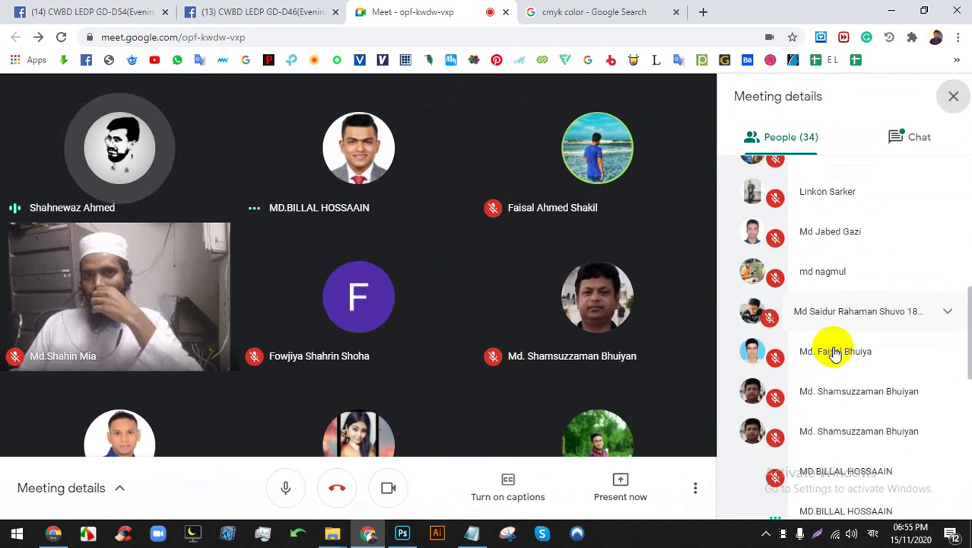
{"action": "left_click", "coordinate": [642, 502]}
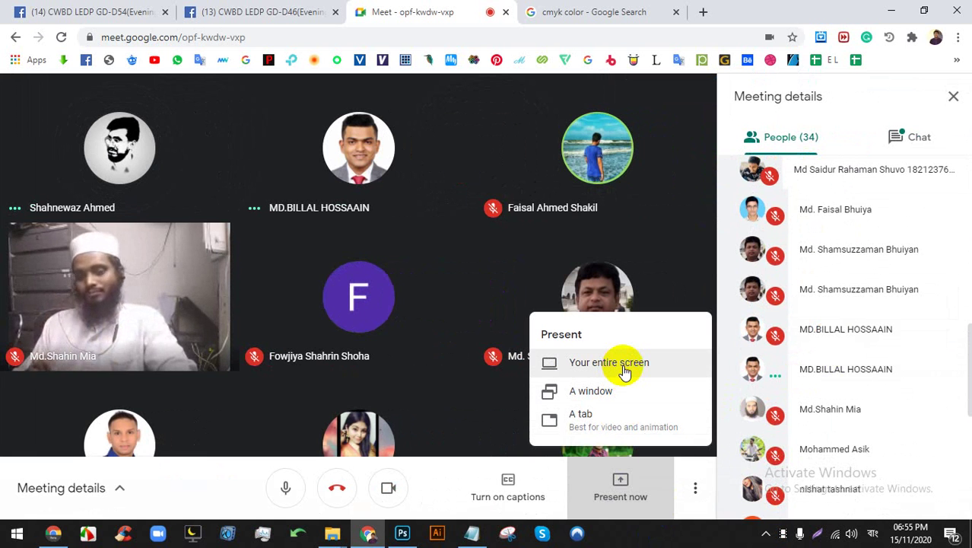
{"action": "left_click", "coordinate": [618, 363]}
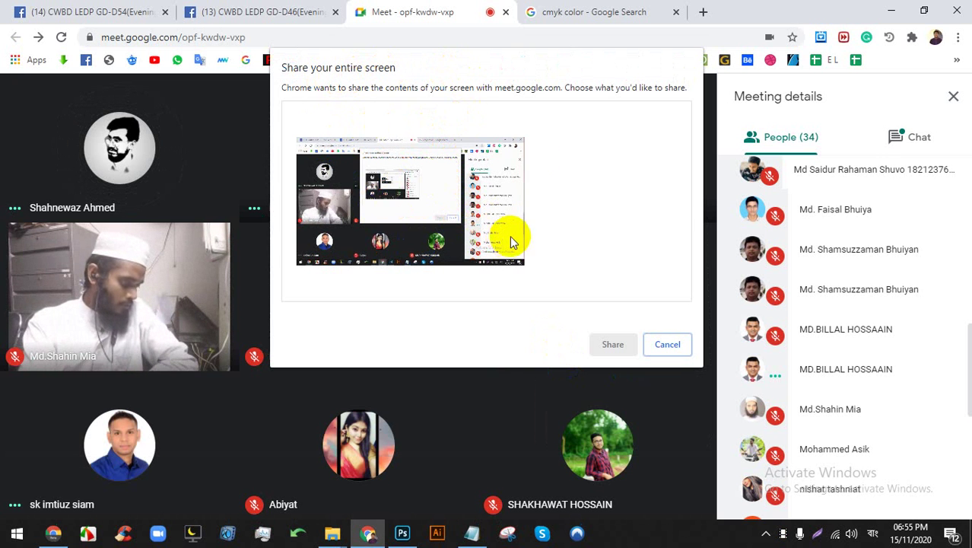
{"action": "left_click", "coordinate": [467, 187]}
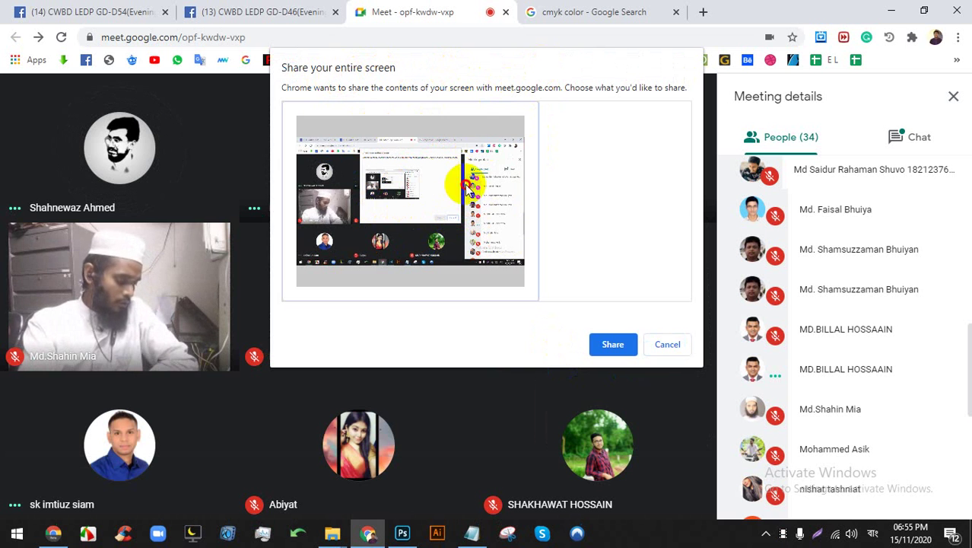
{"action": "left_click", "coordinate": [665, 346]}
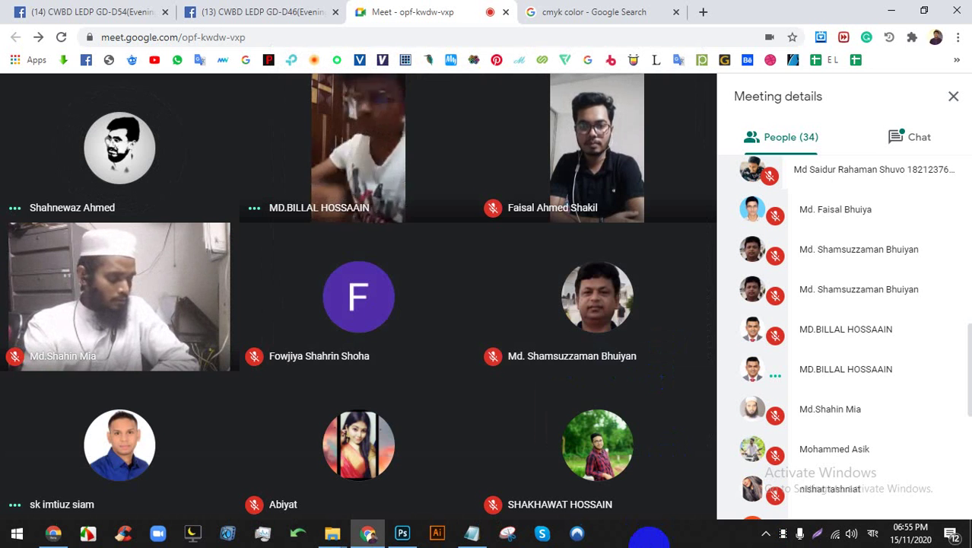
Close the participant list, return the call to full screen and pin the second student's presentation of the New Document dialog
{"action": "scroll", "coordinate": [899, 326], "scroll_direction": "up", "scroll_amount": 10}
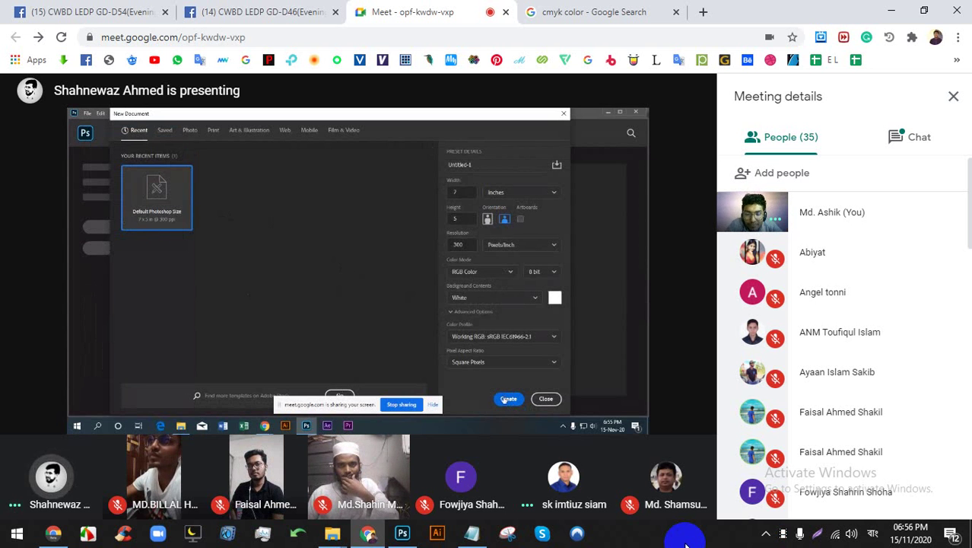
{"action": "left_click", "coordinate": [953, 97]}
{"action": "key", "text": "F11"}
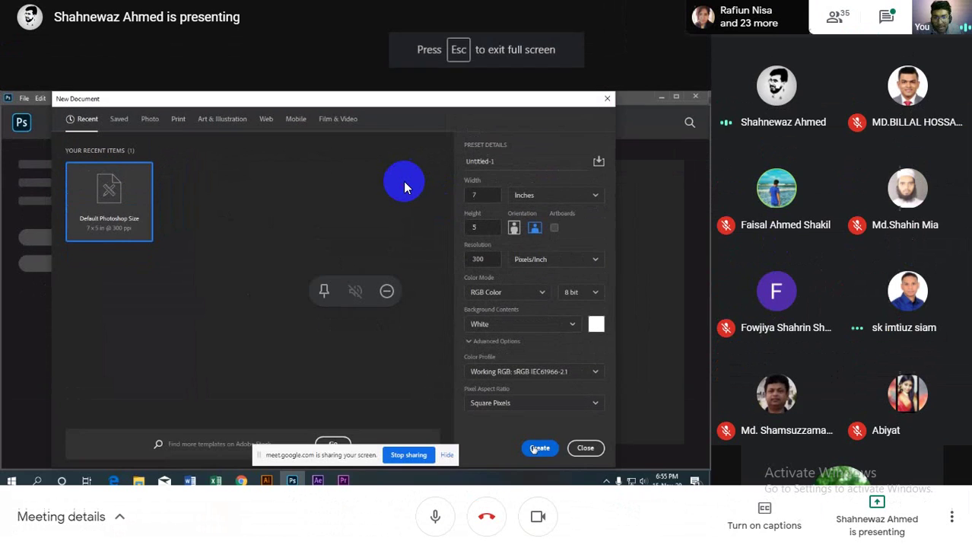
{"action": "left_click", "coordinate": [326, 288]}
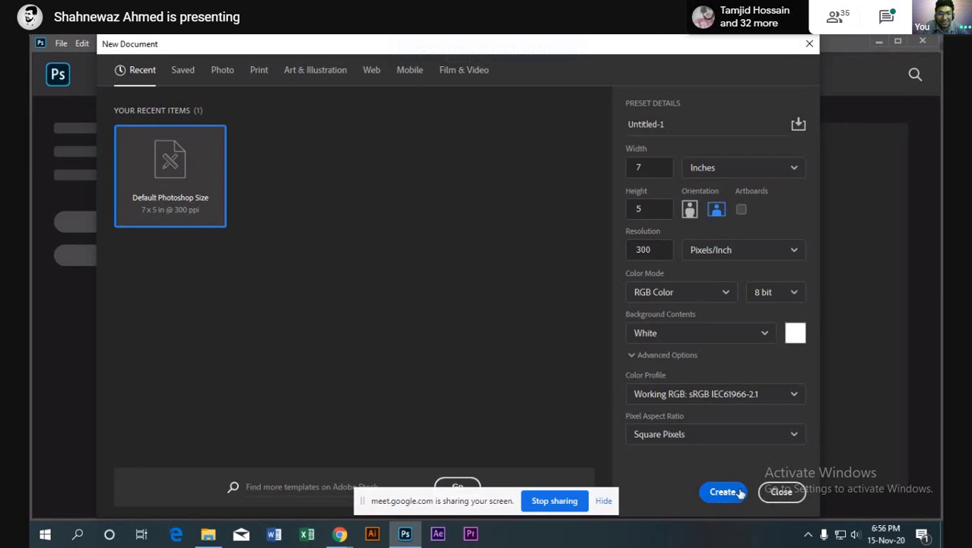
Close the New Document dialog without creating a document, and minimize and restore the Photoshop window
{"action": "left_click", "coordinate": [781, 493]}
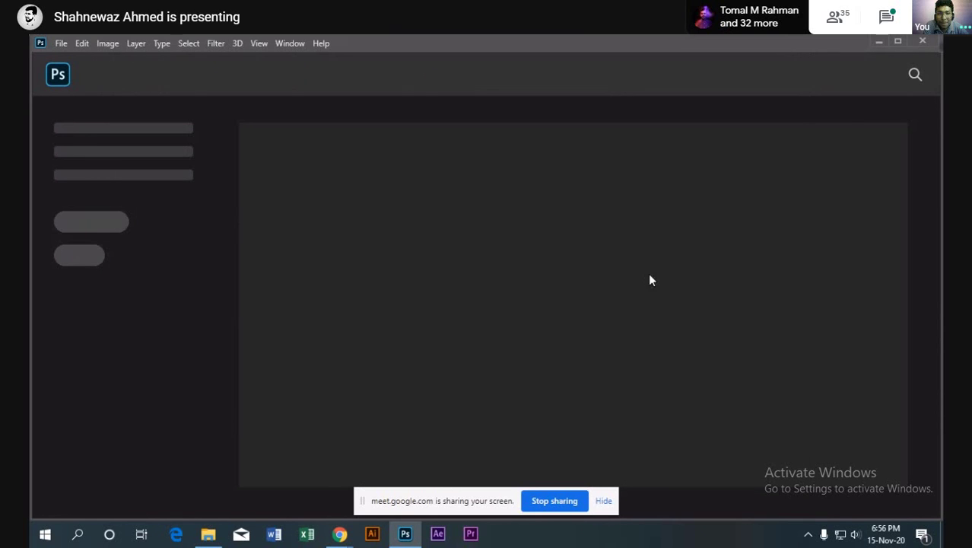
{"action": "left_click", "coordinate": [880, 43]}
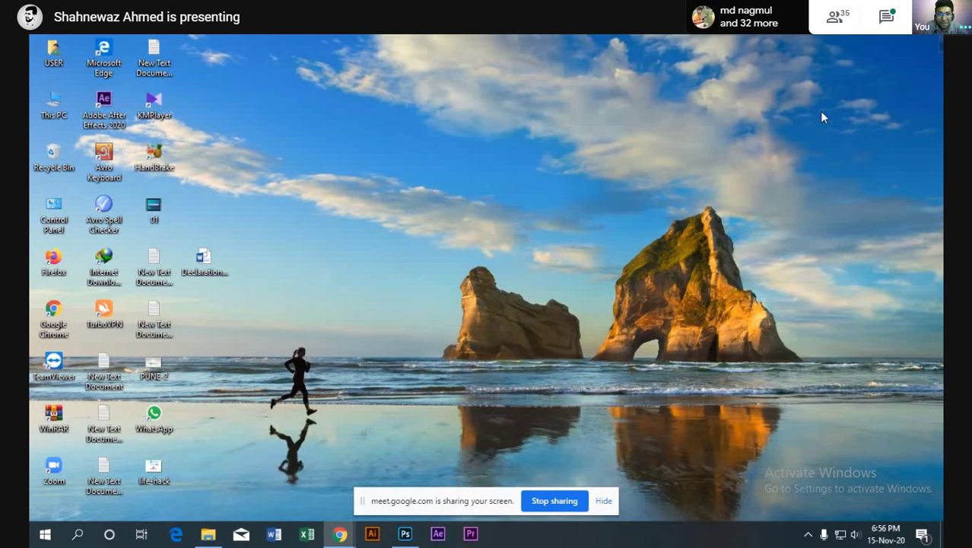
{"action": "left_click", "coordinate": [406, 533]}
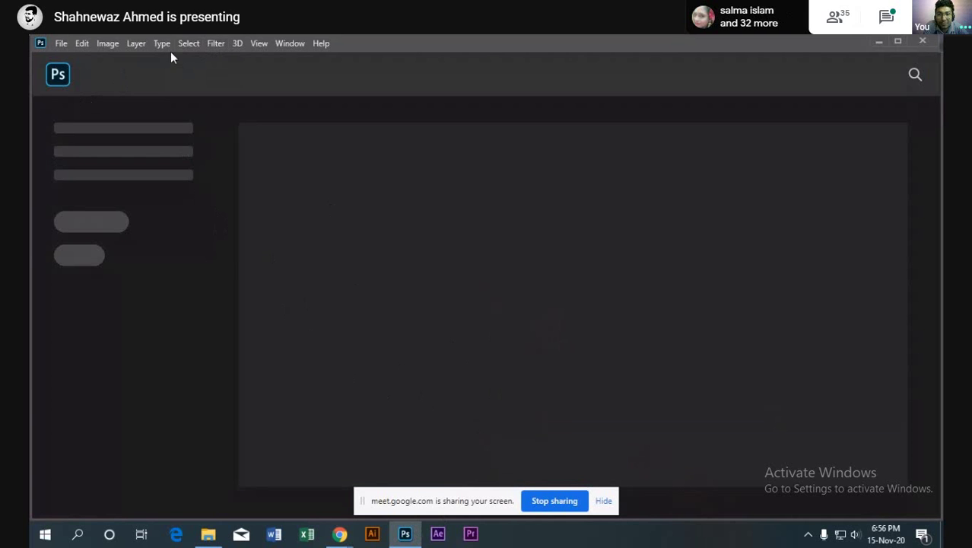
Open Photoshop's System Info to check the installed version and system details
{"action": "left_click", "coordinate": [320, 42]}
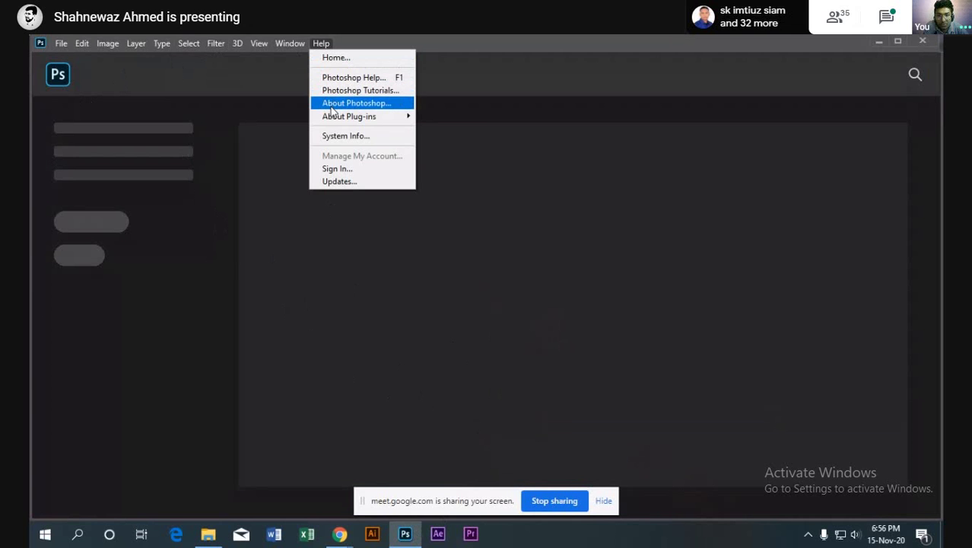
{"action": "mouse_move", "coordinate": [331, 118]}
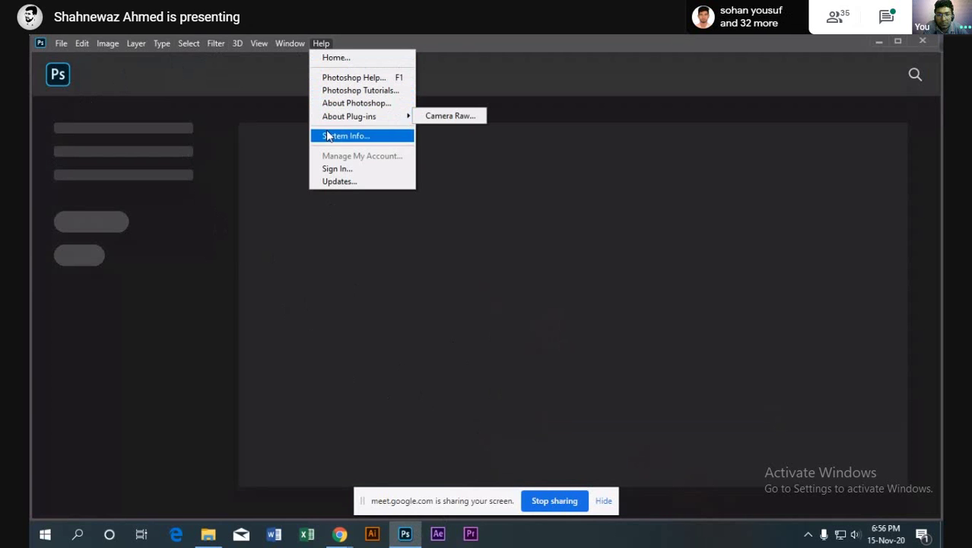
{"action": "left_click", "coordinate": [327, 136]}
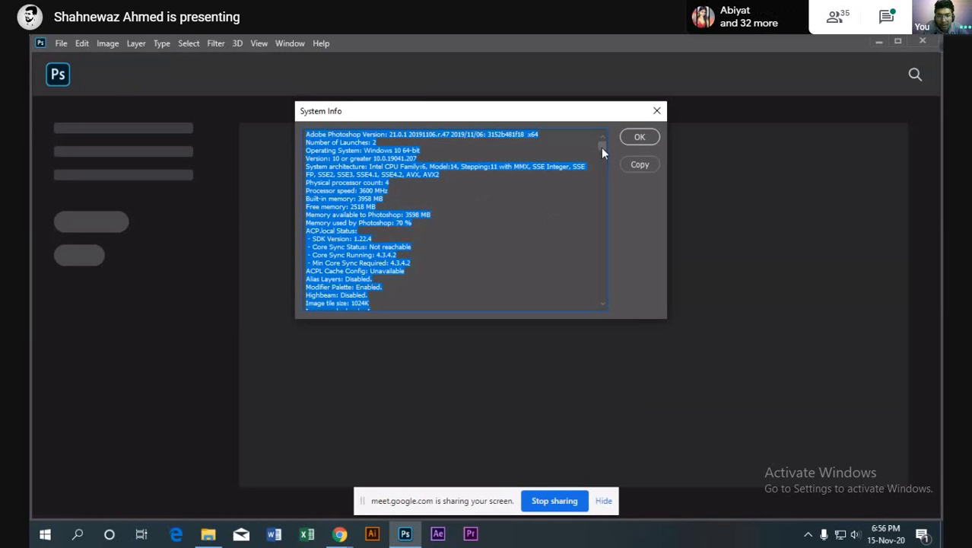
Dismiss Photoshop's System Info report and view the basic system properties of This PC
{"action": "left_click", "coordinate": [639, 137]}
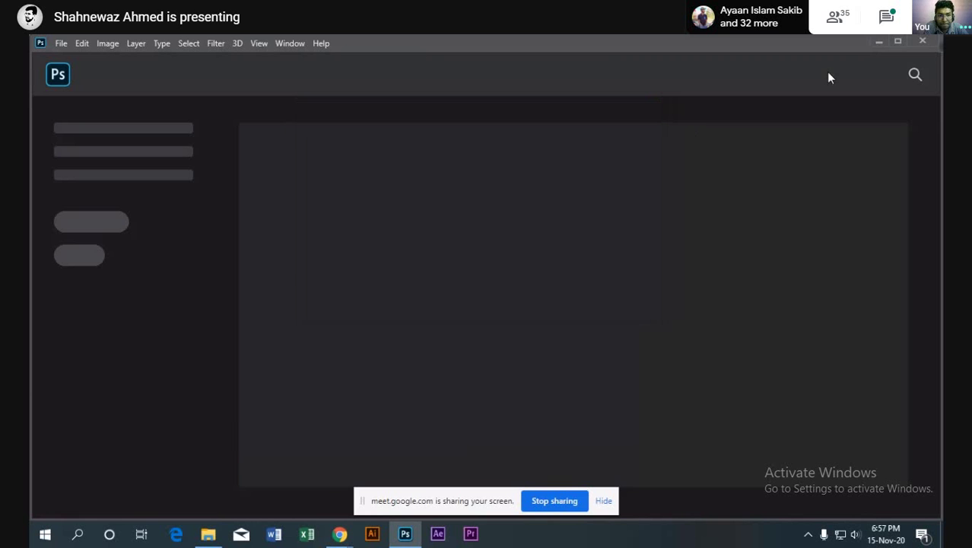
{"action": "left_click", "coordinate": [879, 42]}
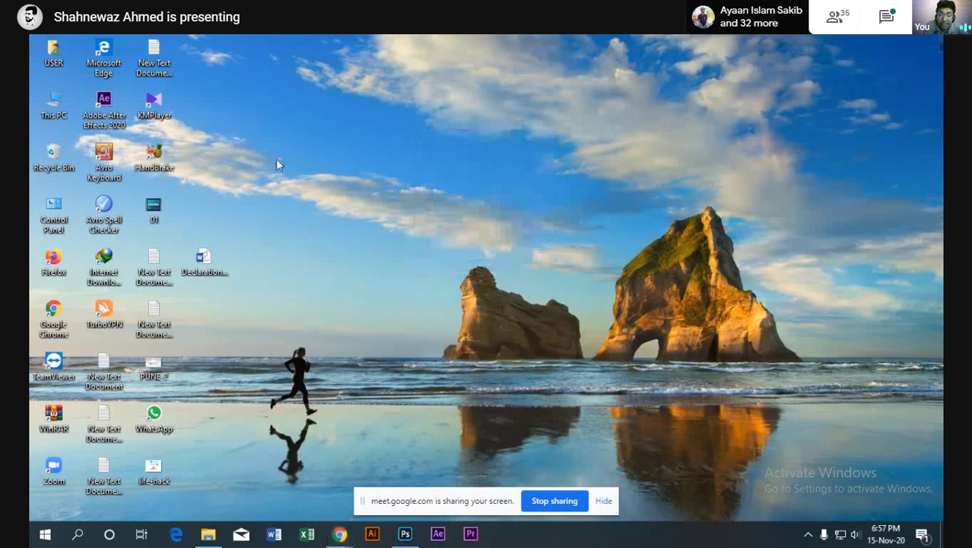
{"action": "right_click", "coordinate": [50, 110]}
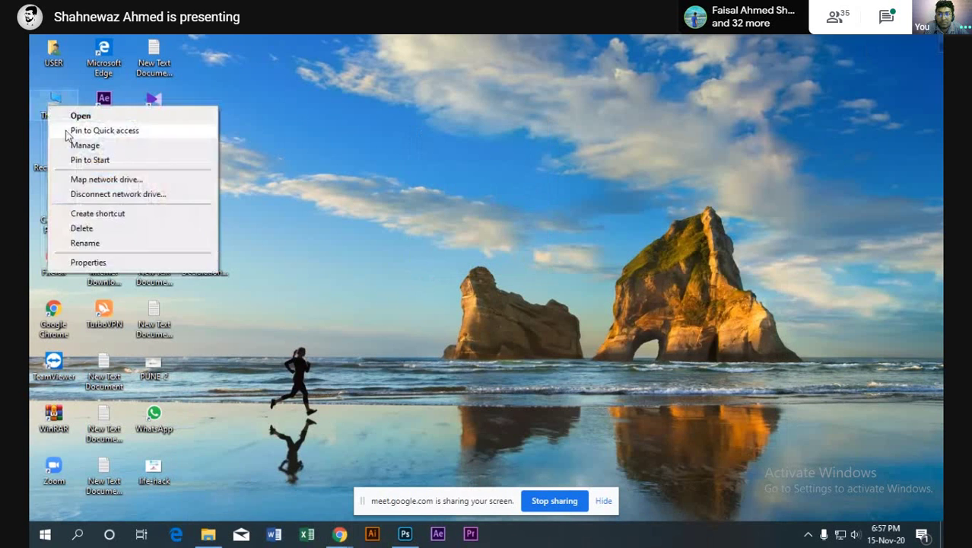
{"action": "left_click", "coordinate": [114, 265]}
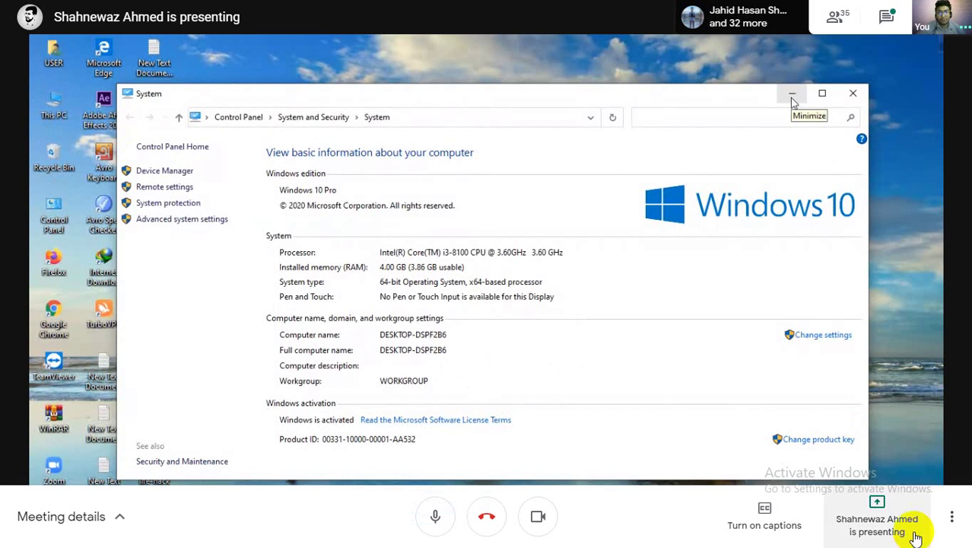
Show the meeting's participant list and present the entire screen to everyone, hiding the sharing notice
{"action": "left_click", "coordinate": [487, 47]}
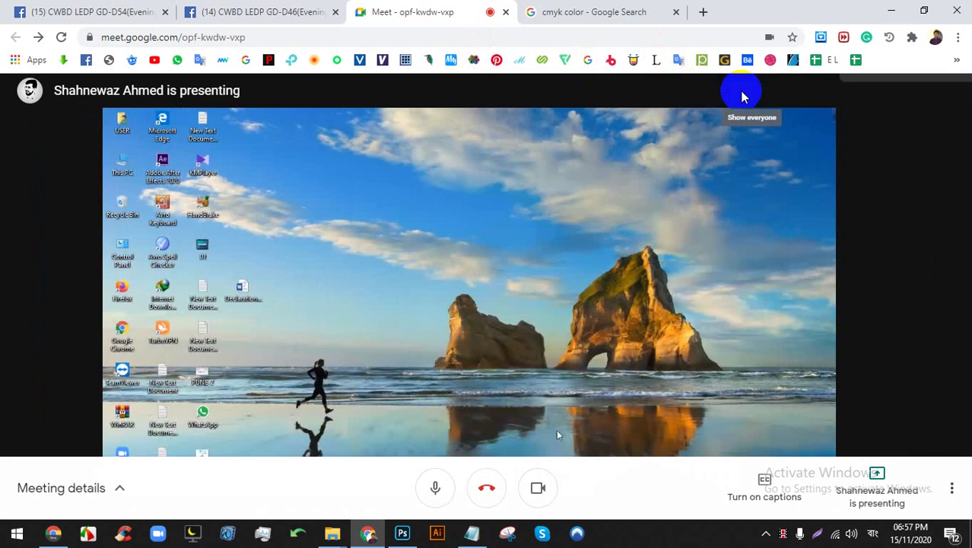
{"action": "left_click", "coordinate": [744, 95]}
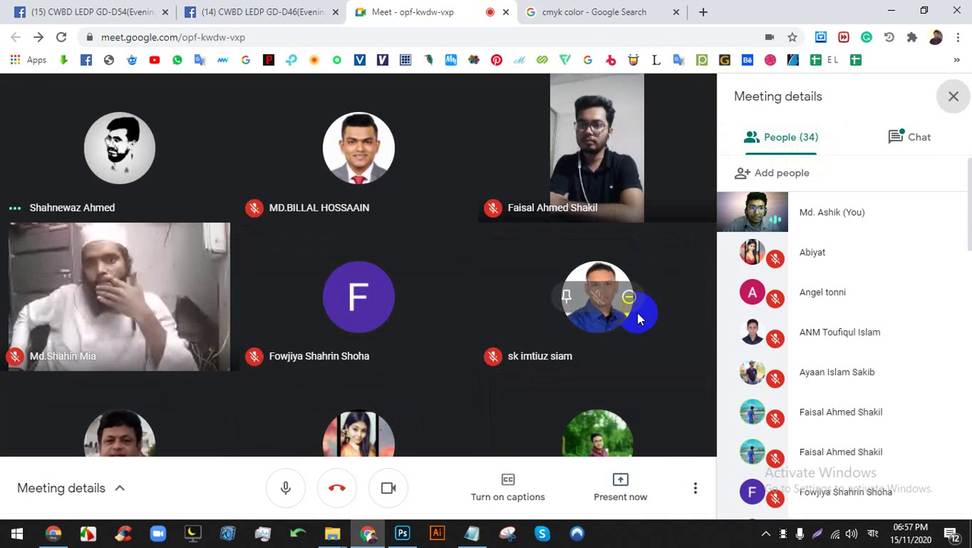
{"action": "left_click", "coordinate": [622, 481]}
{"action": "left_click", "coordinate": [612, 372]}
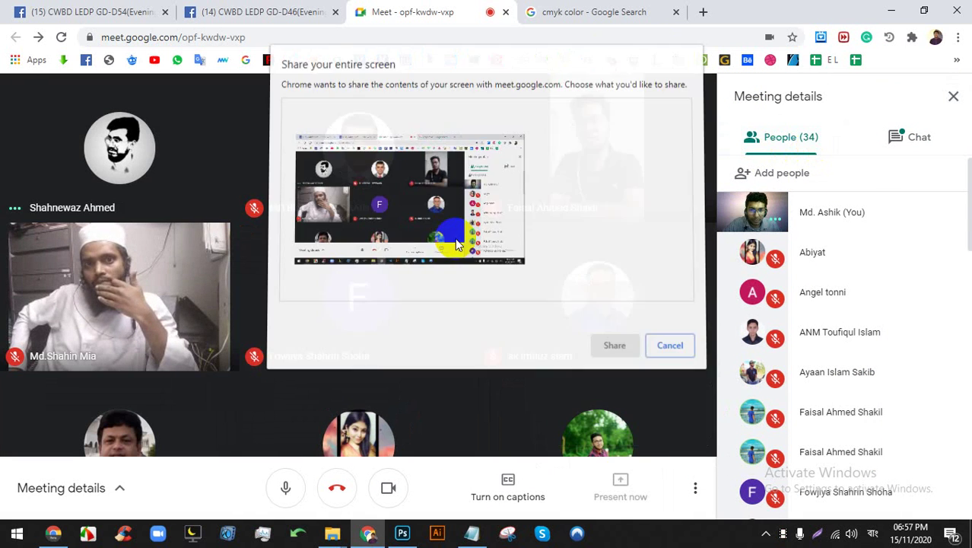
{"action": "left_click", "coordinate": [598, 344]}
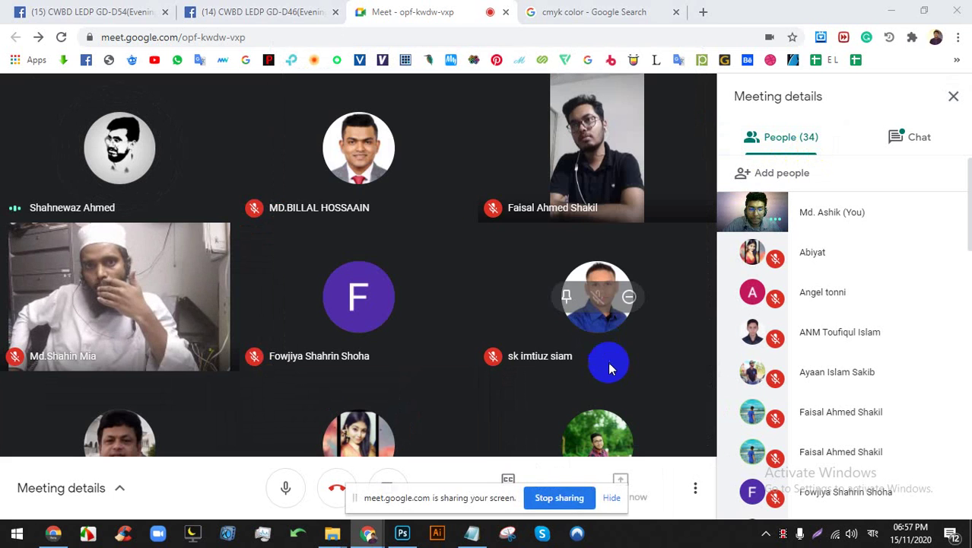
{"action": "left_click", "coordinate": [614, 500]}
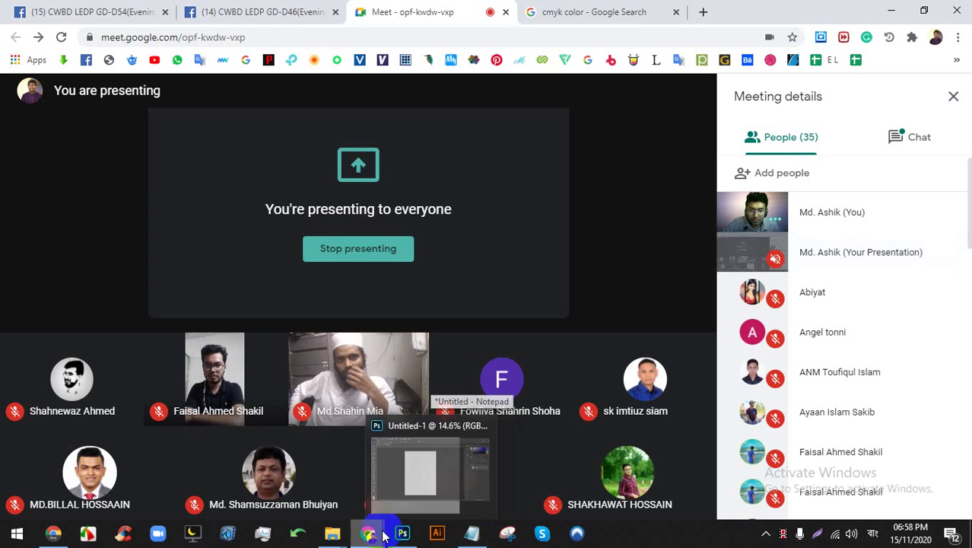
Switch to Photoshop and cancel the Preferences dialog to return to the blank Untitled-1 document
{"action": "left_click", "coordinate": [403, 533]}
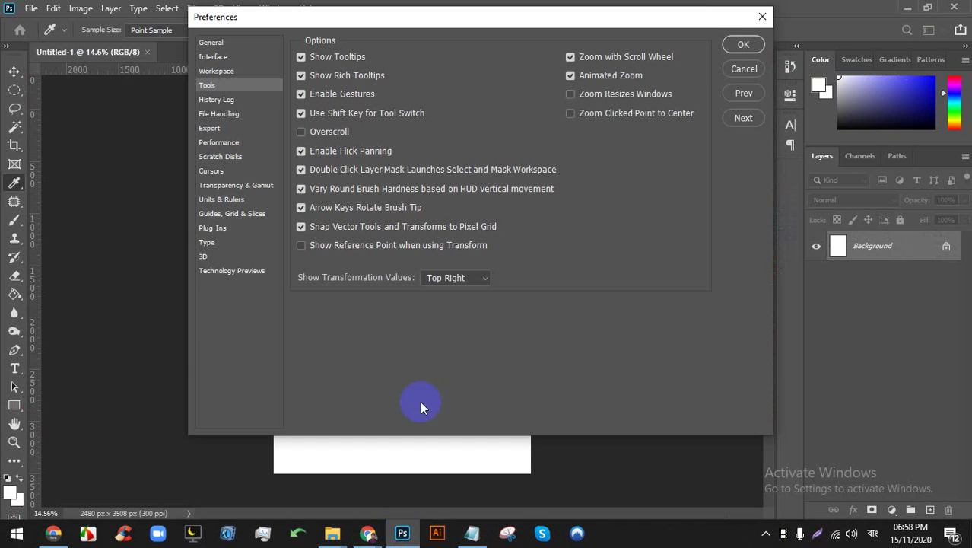
{"action": "left_click", "coordinate": [743, 68]}
{"action": "scroll", "coordinate": [555, 152], "scroll_direction": "down", "scroll_amount": 1}
{"action": "scroll", "coordinate": [428, 235], "scroll_direction": "up", "scroll_amount": 2}
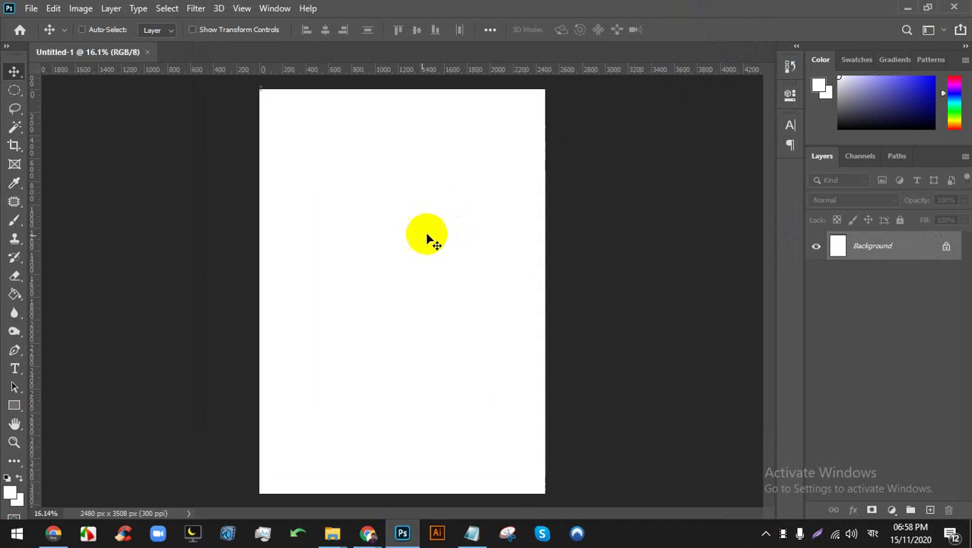
{"action": "scroll", "coordinate": [390, 218], "scroll_direction": "down", "scroll_amount": 1}
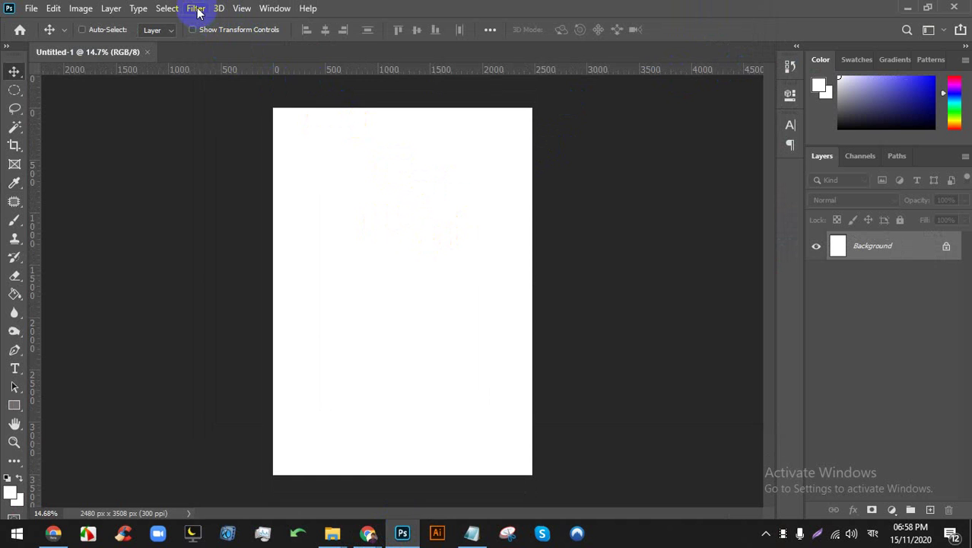
Look over the available screen mode options without choosing one
{"action": "left_click", "coordinate": [242, 8]}
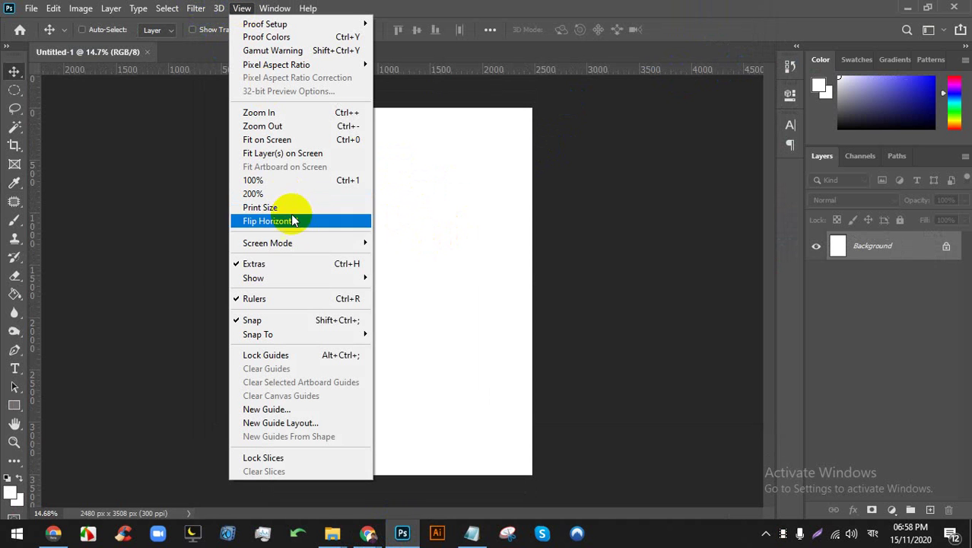
{"action": "mouse_move", "coordinate": [318, 242]}
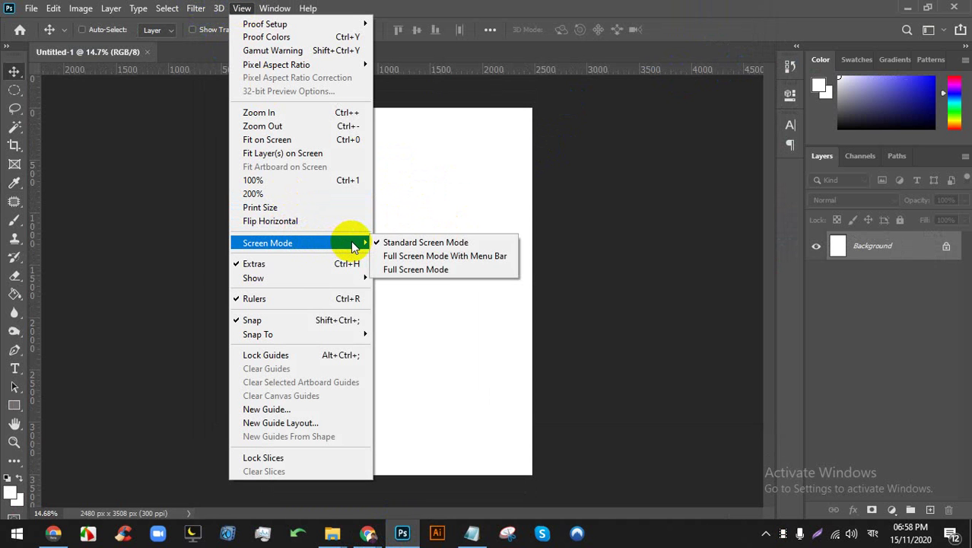
{"action": "left_click", "coordinate": [471, 175]}
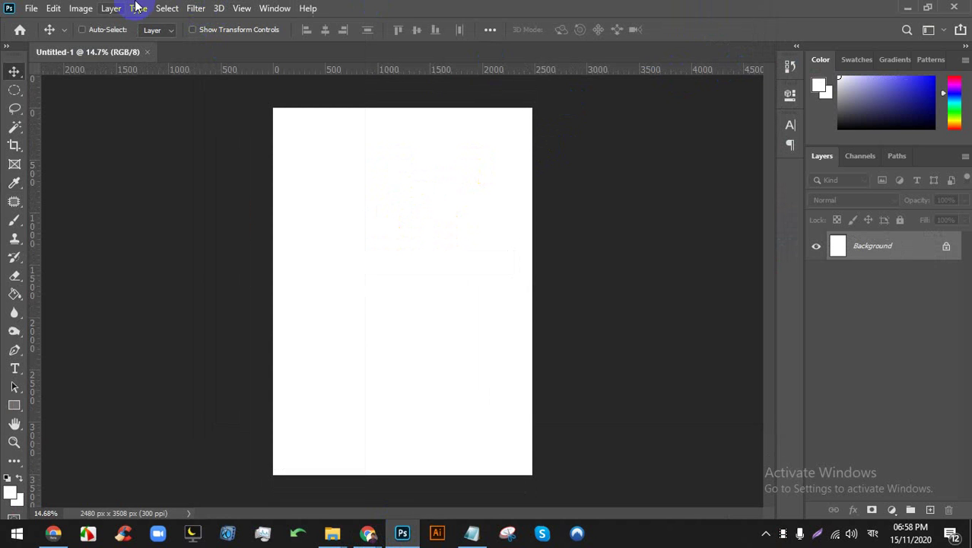
Activate the Lasso, Crop and Frame tools in turn, finishing on the Lasso tool
{"action": "left_click", "coordinate": [14, 108]}
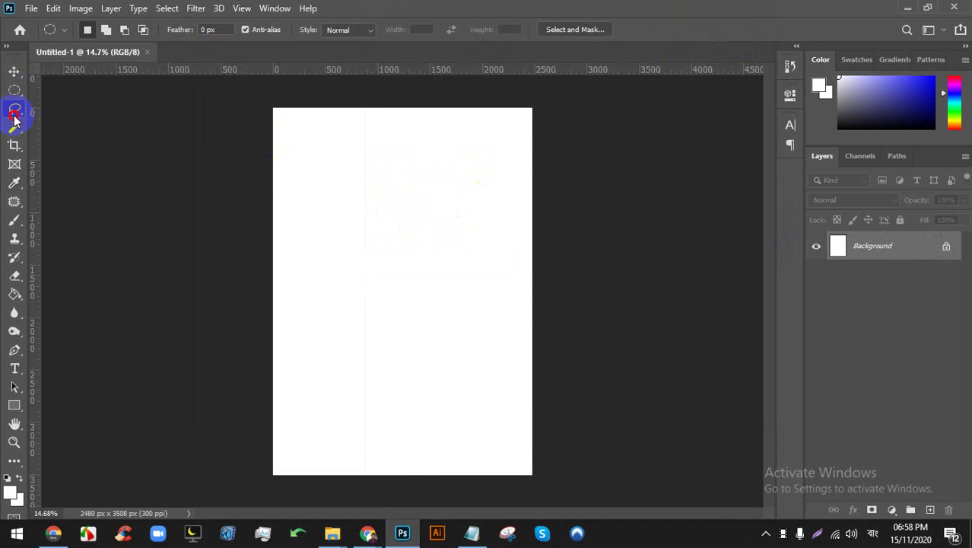
{"action": "left_click", "coordinate": [14, 145]}
{"action": "left_click", "coordinate": [13, 164]}
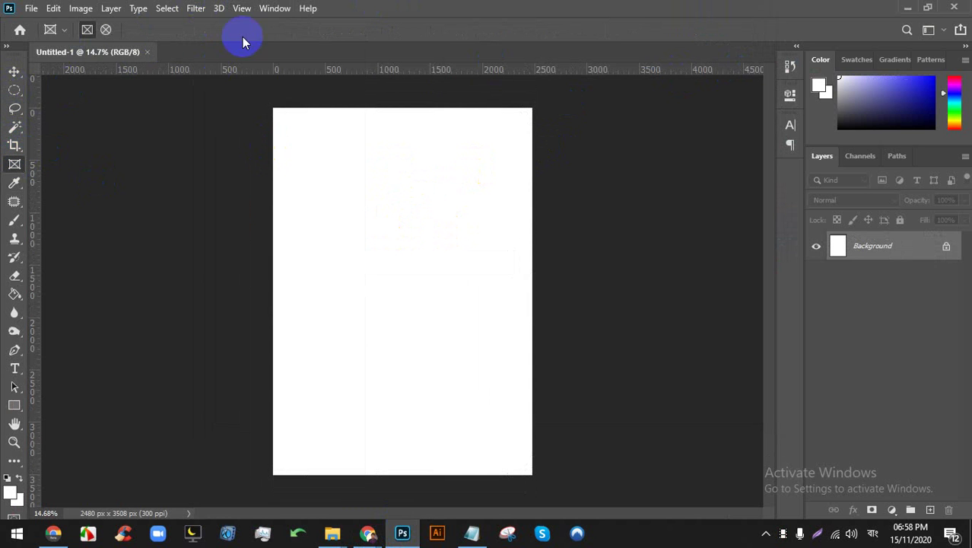
{"action": "left_click", "coordinate": [13, 108]}
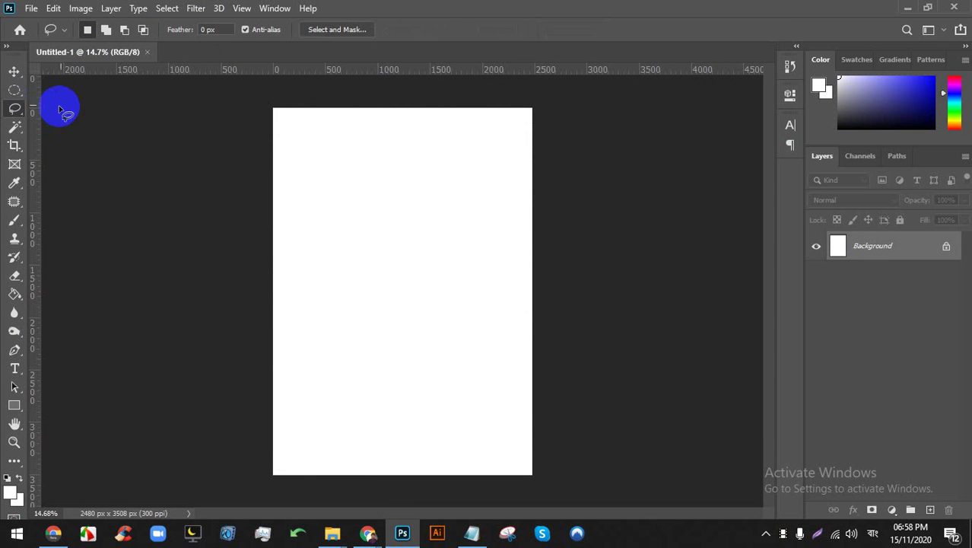
Set the screen mode to Full Screen Mode With Menu Bar
{"action": "left_click", "coordinate": [197, 8]}
{"action": "mouse_move", "coordinate": [242, 8]}
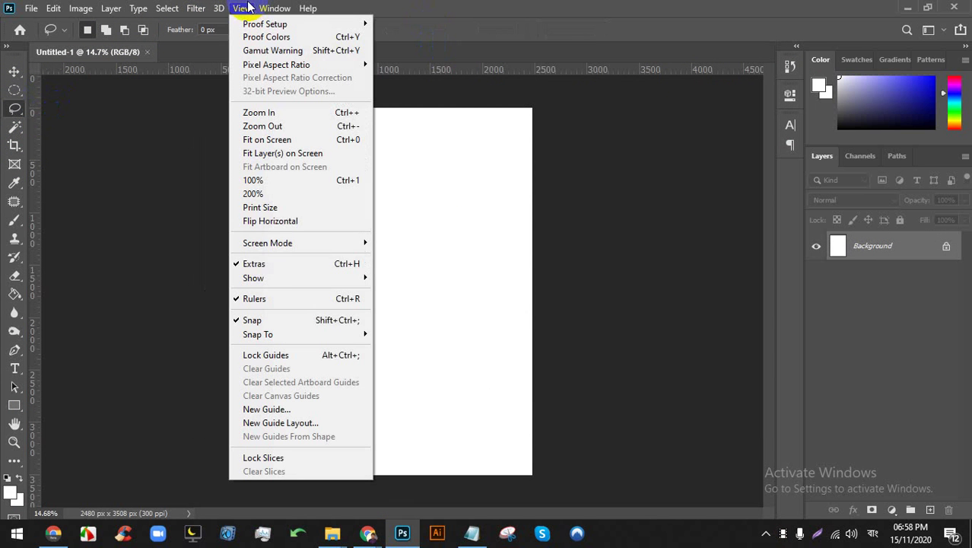
{"action": "mouse_move", "coordinate": [304, 243]}
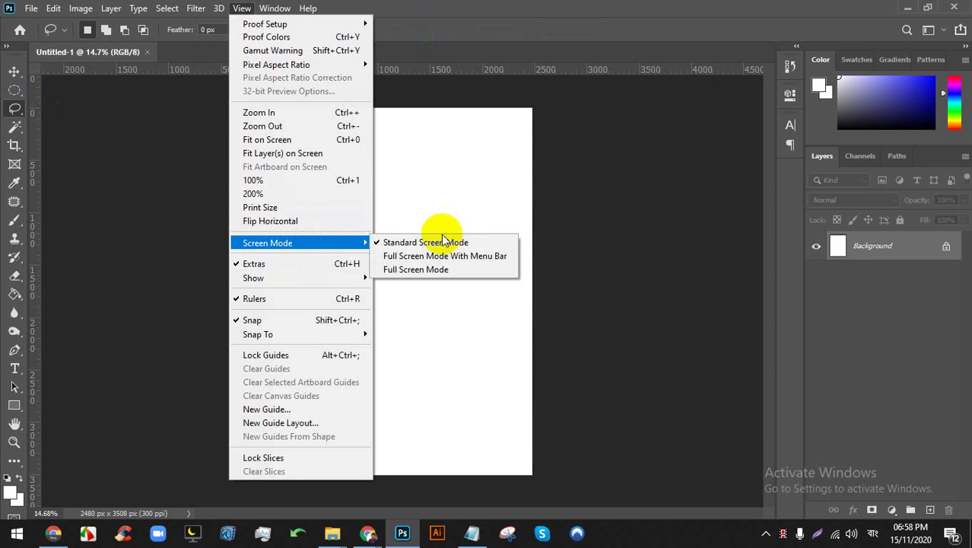
{"action": "left_click", "coordinate": [478, 257]}
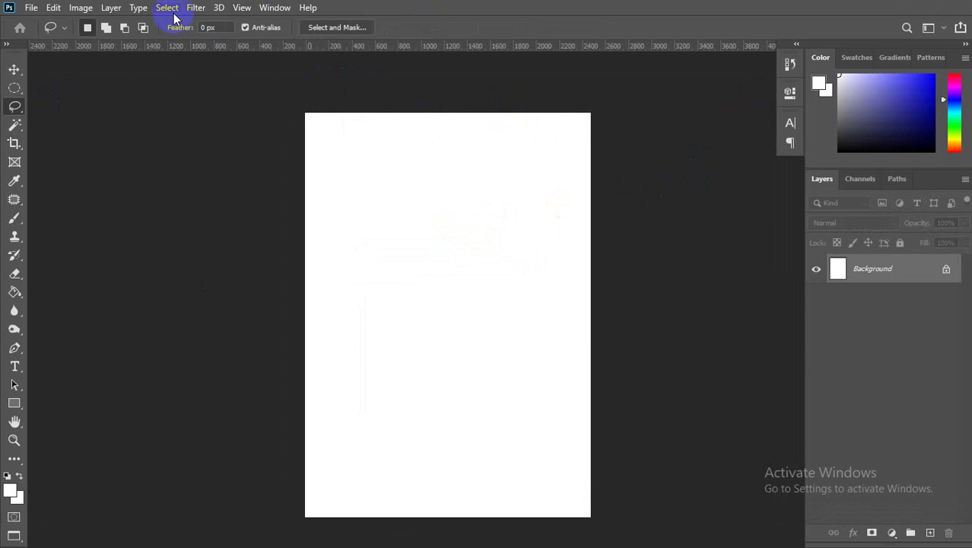
Activate a series of tools, including Crop, Eraser and Paint Bucket, ending on the Blur tool
{"action": "left_click", "coordinate": [14, 90]}
{"action": "left_click", "coordinate": [14, 143]}
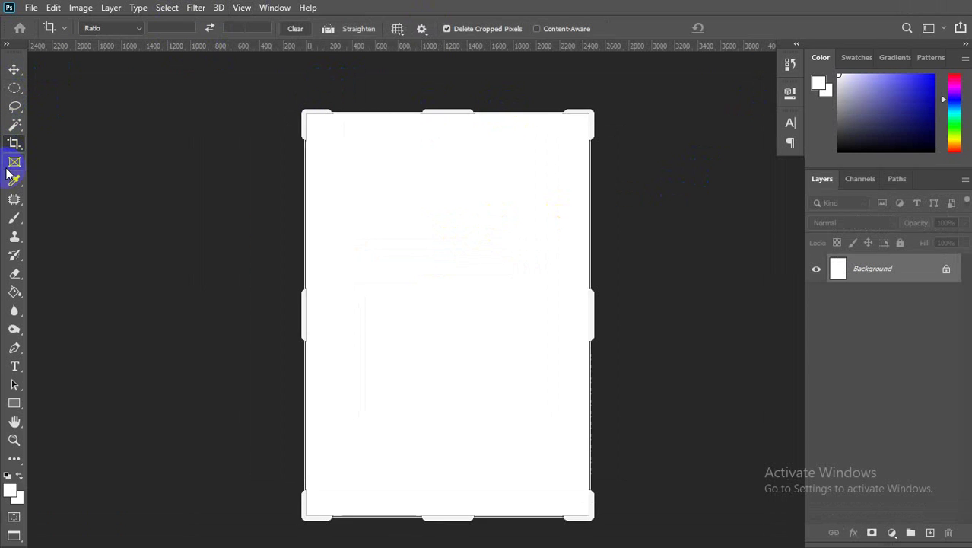
{"action": "left_click", "coordinate": [13, 200]}
{"action": "left_click", "coordinate": [14, 255]}
{"action": "left_click", "coordinate": [14, 273]}
{"action": "left_click", "coordinate": [14, 292]}
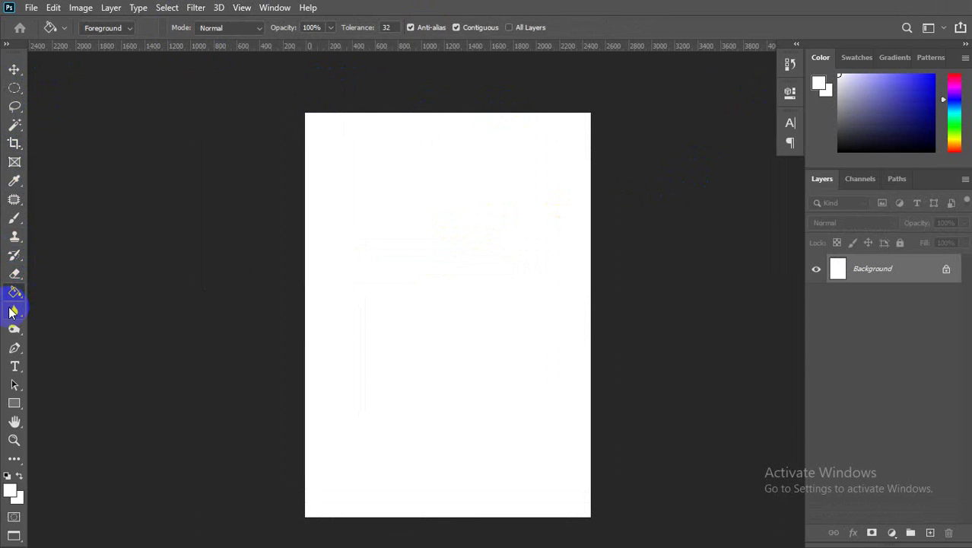
{"action": "left_click", "coordinate": [14, 309]}
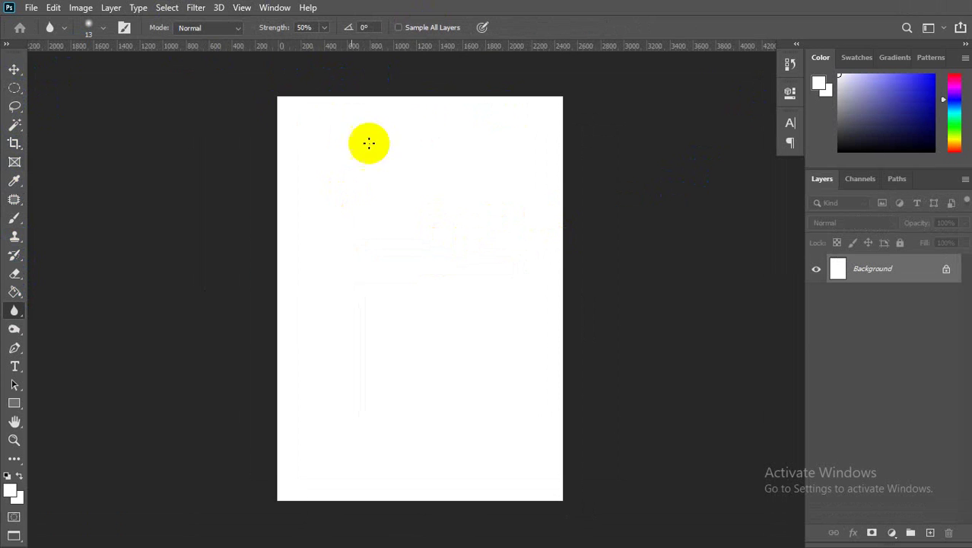
Change the screen mode to Full Screen Mode and accept that the panels are hidden
{"action": "left_click", "coordinate": [242, 8]}
{"action": "mouse_move", "coordinate": [273, 241]}
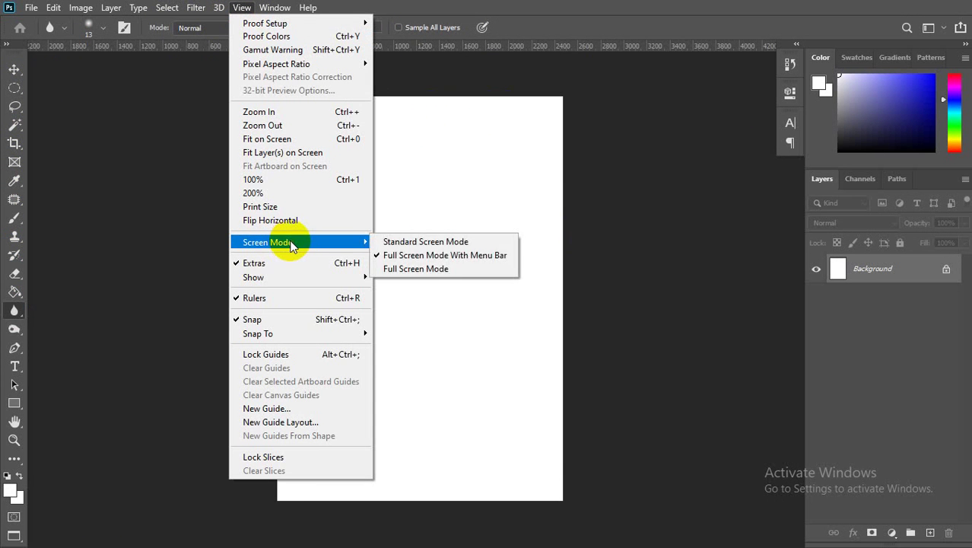
{"action": "left_click", "coordinate": [440, 269]}
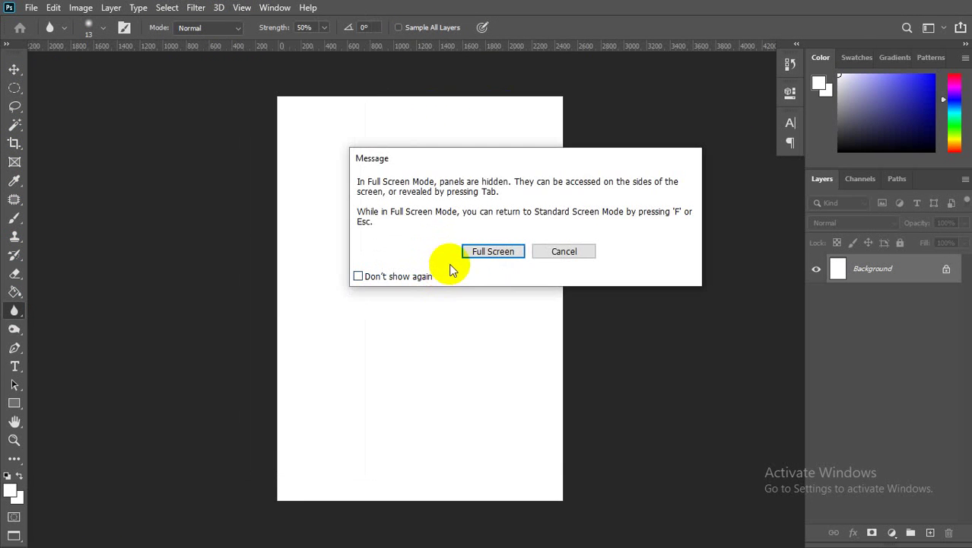
{"action": "left_click", "coordinate": [472, 250]}
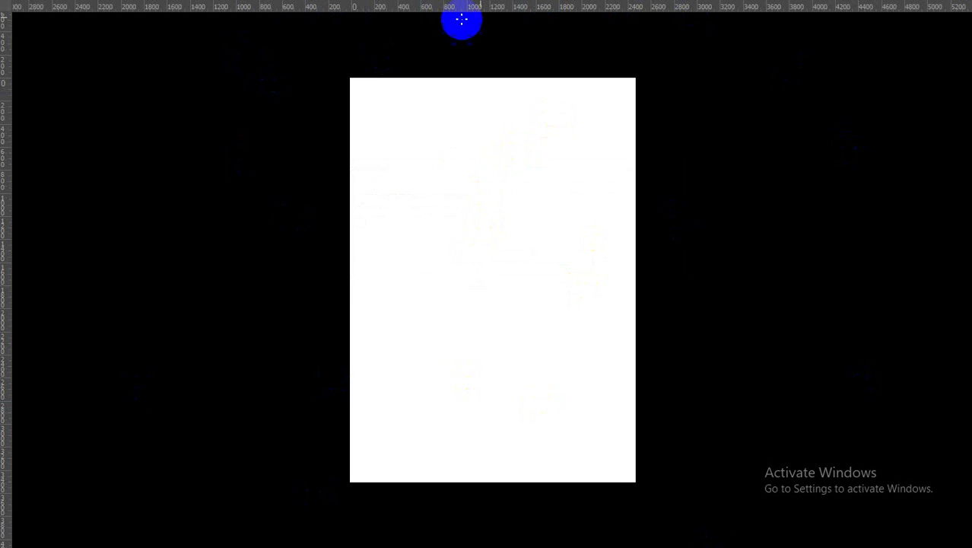
Examine the blank canvas at several zoom levels in Full Screen Mode
{"action": "scroll", "coordinate": [568, 266], "scroll_direction": "up", "scroll_amount": 2}
{"action": "scroll", "coordinate": [423, 179], "scroll_direction": "down", "scroll_amount": 2}
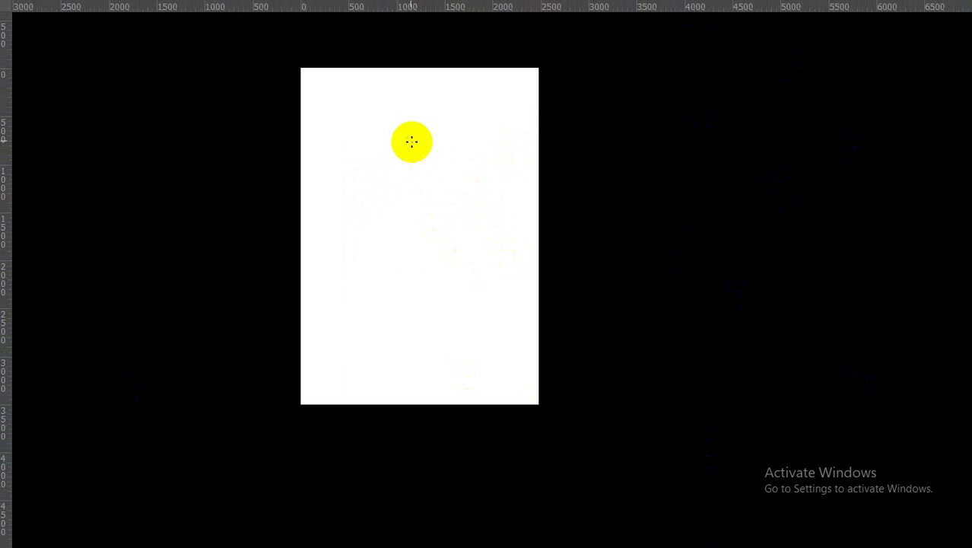
{"action": "scroll", "coordinate": [347, 46], "scroll_direction": "up", "scroll_amount": 5}
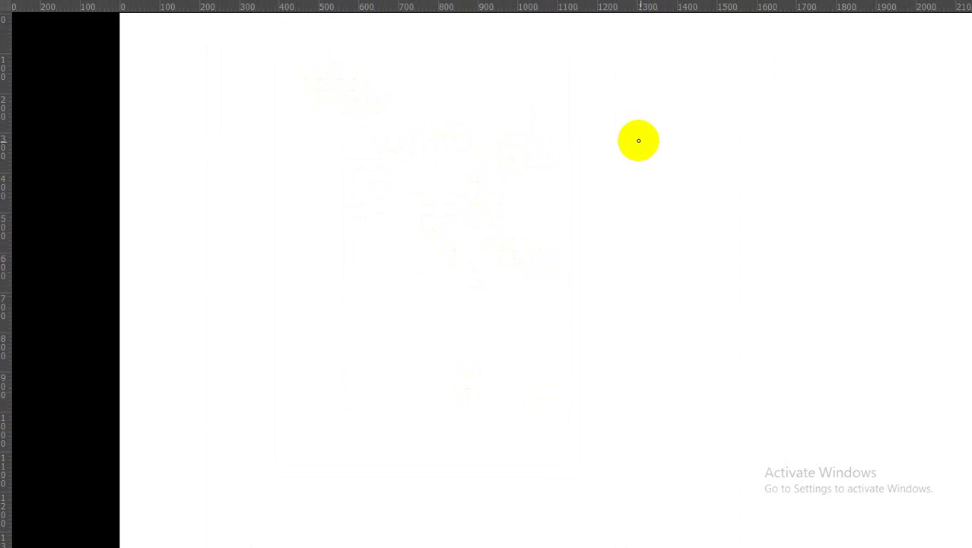
{"action": "scroll", "coordinate": [340, 160], "scroll_direction": "down", "scroll_amount": 3}
{"action": "scroll", "coordinate": [411, 171], "scroll_direction": "up", "scroll_amount": 4}
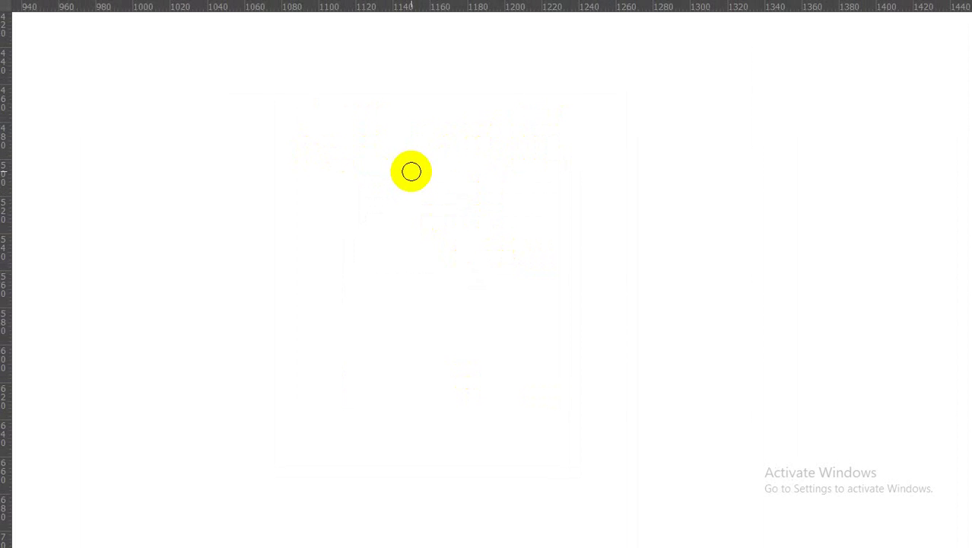
{"action": "scroll", "coordinate": [400, 221], "scroll_direction": "down", "scroll_amount": 4}
{"action": "scroll", "coordinate": [398, 221], "scroll_direction": "down", "scroll_amount": 3}
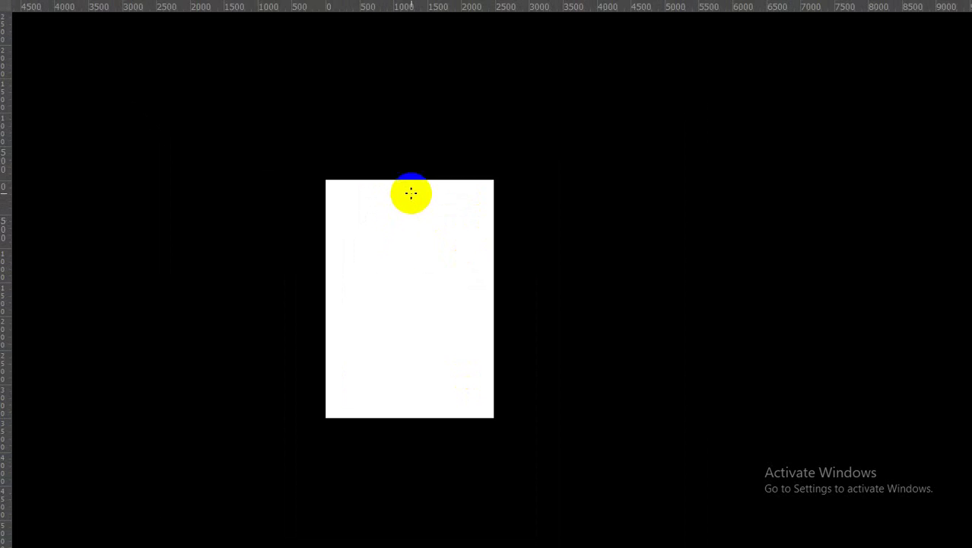
Return to Standard Screen Mode and cycle once through all the screen modes
{"action": "key", "text": "f"}
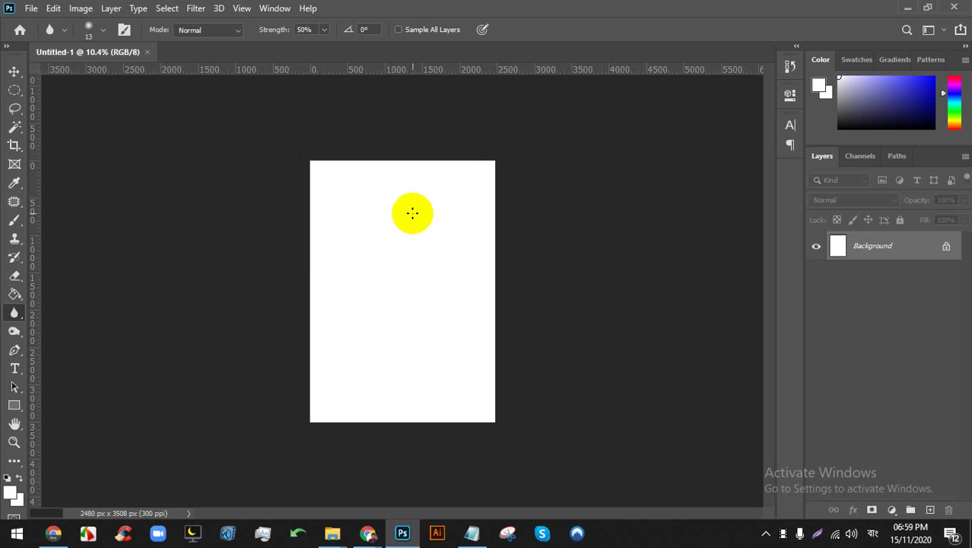
{"action": "mouse_move", "coordinate": [413, 210]}
{"action": "left_mouse_down"}
{"action": "mouse_move", "coordinate": [460, 91]}
{"action": "mouse_move", "coordinate": [499, 94]}
{"action": "mouse_move", "coordinate": [436, 183]}
{"action": "left_mouse_up"}
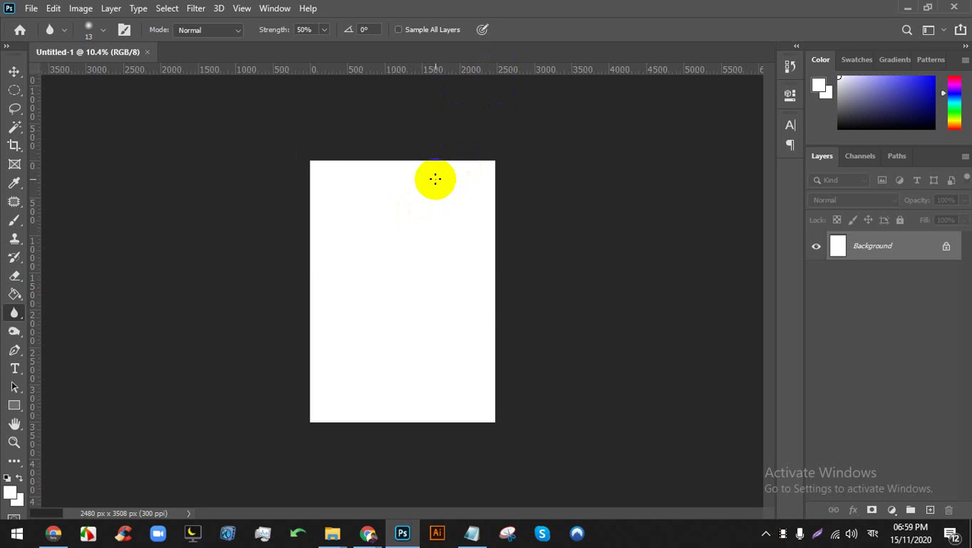
{"action": "key", "text": "f"}
{"action": "key", "text": "f"}
{"action": "key", "text": "f"}
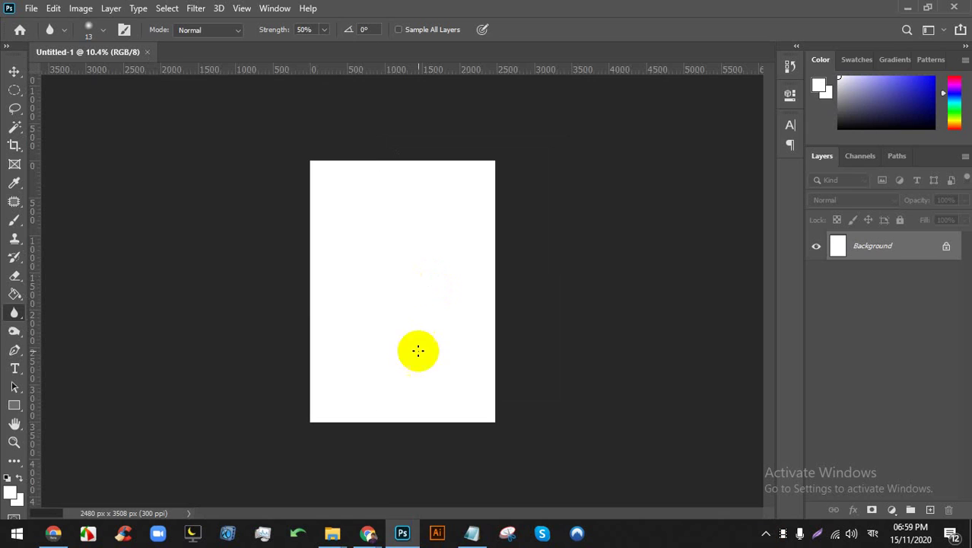
Switch to the Google Meet call in Chrome
{"action": "left_click", "coordinate": [368, 531]}
{"action": "left_click", "coordinate": [368, 531]}
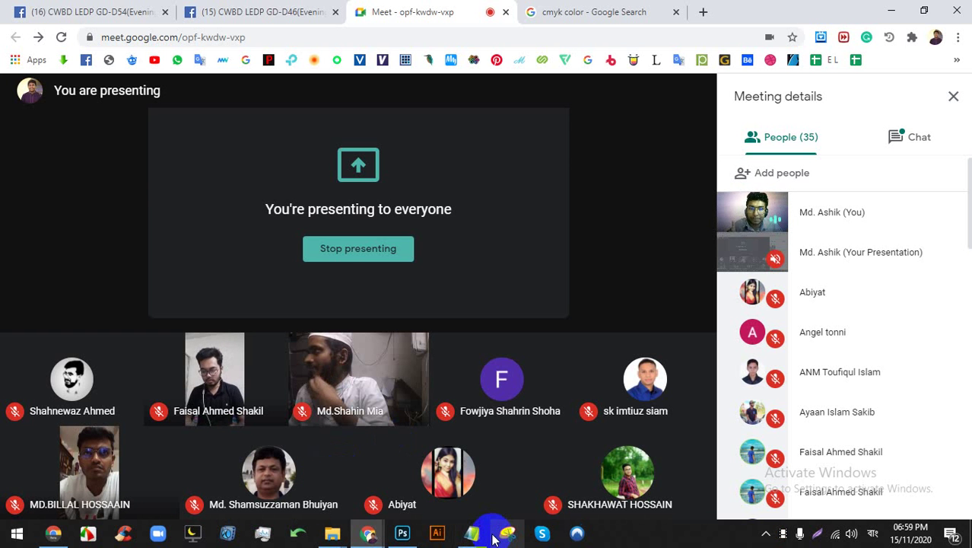
Switch back to Photoshop and cycle the blank document through the screen modes, ending in Standard Screen Mode
{"action": "left_click", "coordinate": [401, 534]}
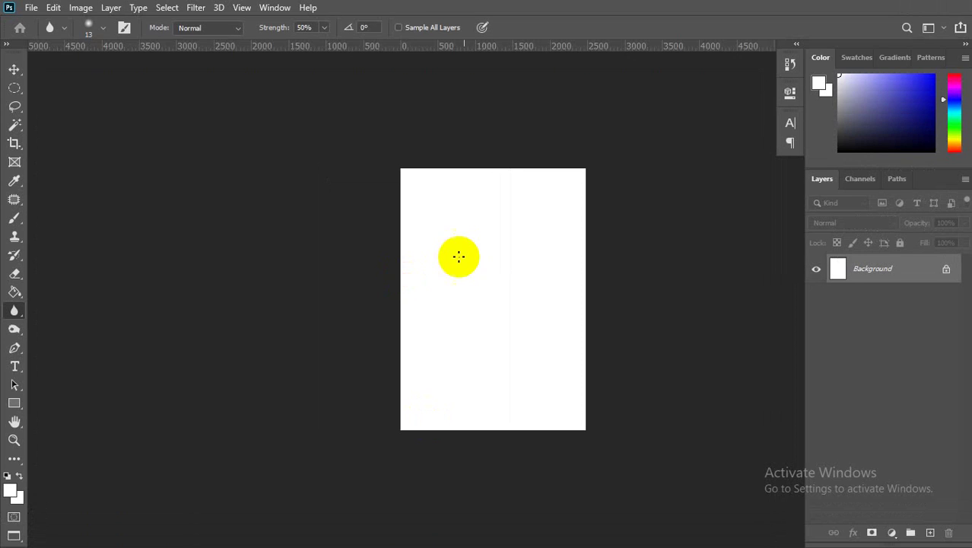
{"action": "key", "text": "f"}
{"action": "key", "text": "f"}
{"action": "scroll", "coordinate": [539, 264], "scroll_direction": "up", "scroll_amount": 5}
{"action": "scroll", "coordinate": [449, 220], "scroll_direction": "down", "scroll_amount": 2}
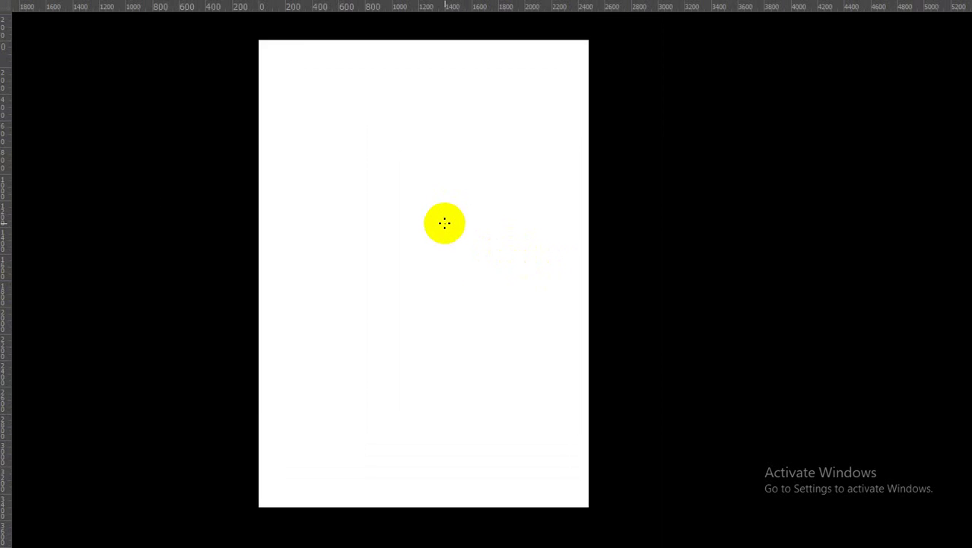
{"action": "key", "text": "f"}
{"action": "scroll", "coordinate": [443, 213], "scroll_direction": "down", "scroll_amount": 2}
{"action": "scroll", "coordinate": [441, 202], "scroll_direction": "up", "scroll_amount": 1}
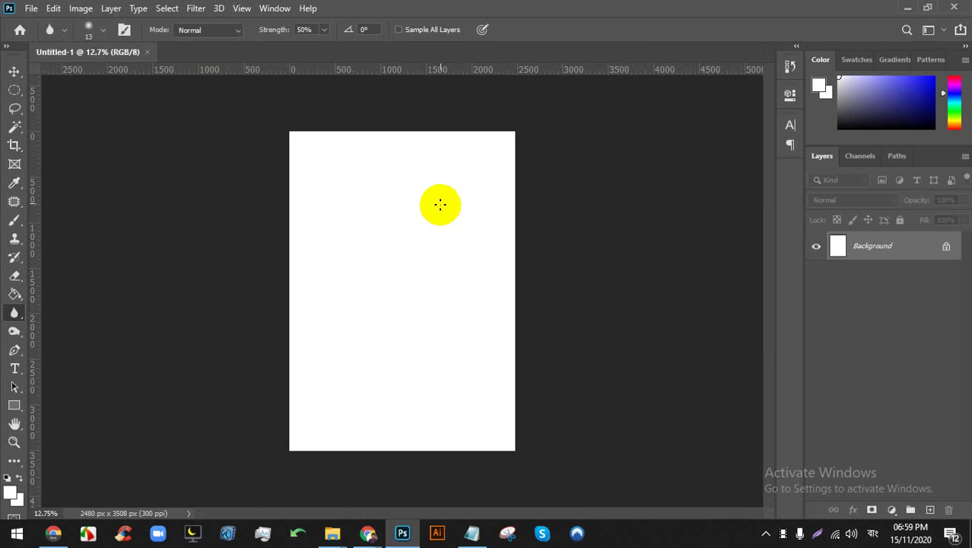
Create a new document from the recent A4 preset, 210 x 297 mm at 300 ppi
{"action": "left_click", "coordinate": [32, 8]}
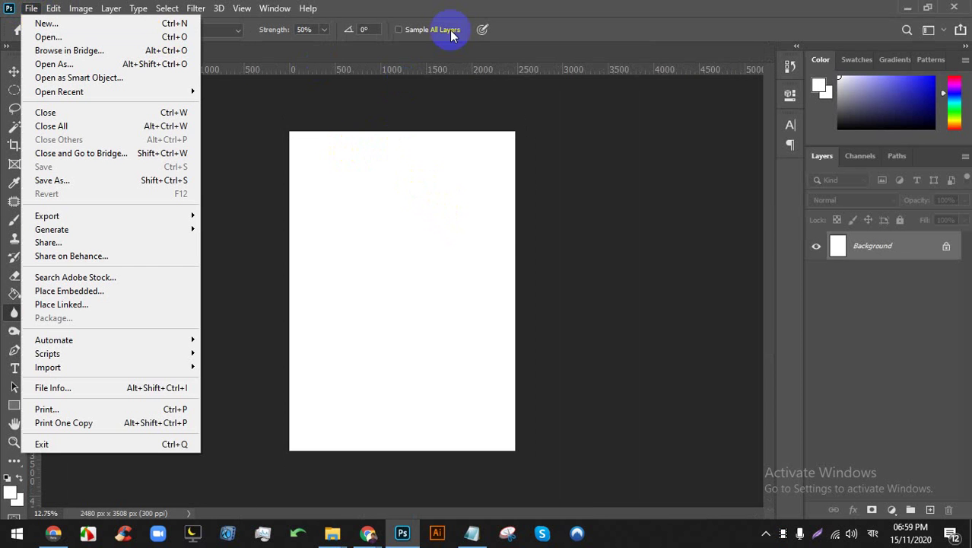
{"action": "left_click", "coordinate": [451, 32]}
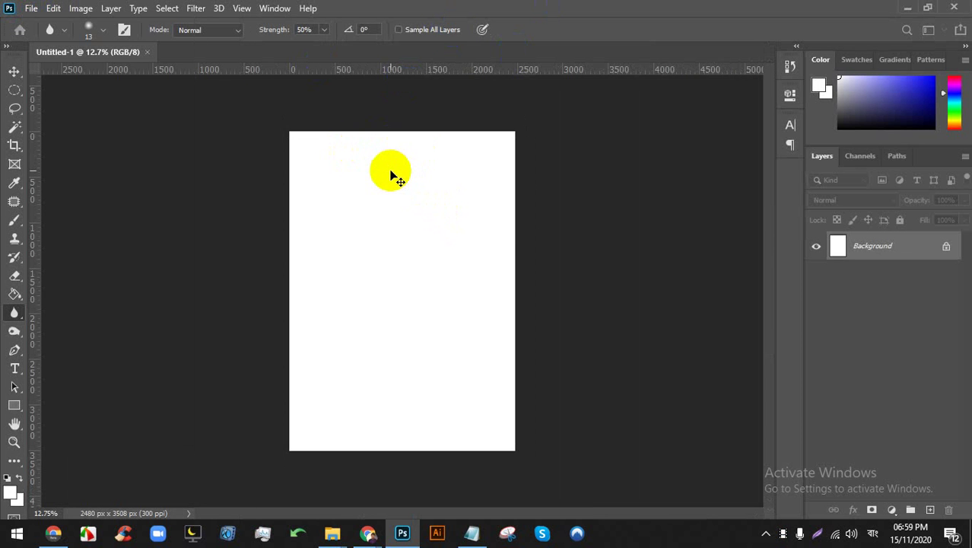
{"action": "key", "text": "ctrl+n"}
{"action": "left_click_drag", "start_coordinate": [495, 69], "coordinate": [506, 42]}
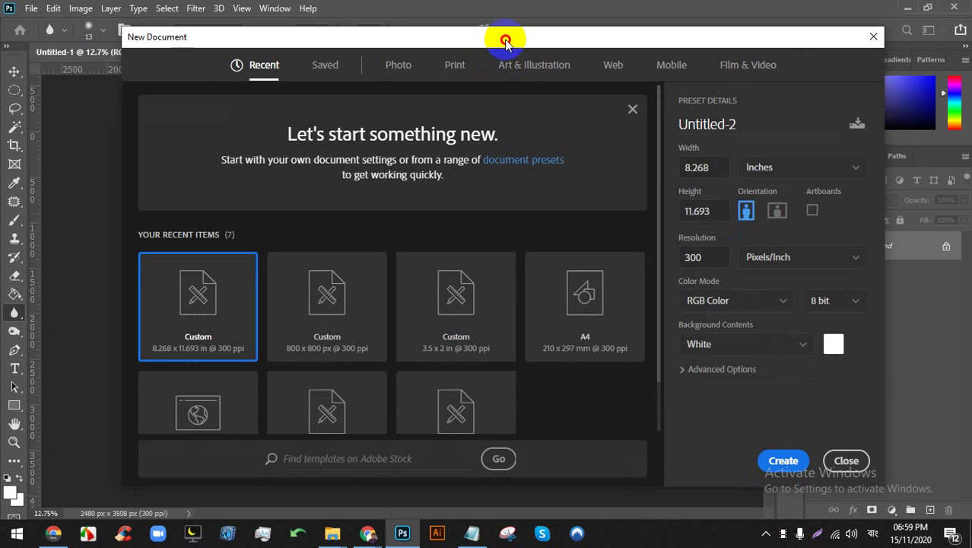
{"action": "left_click", "coordinate": [589, 280]}
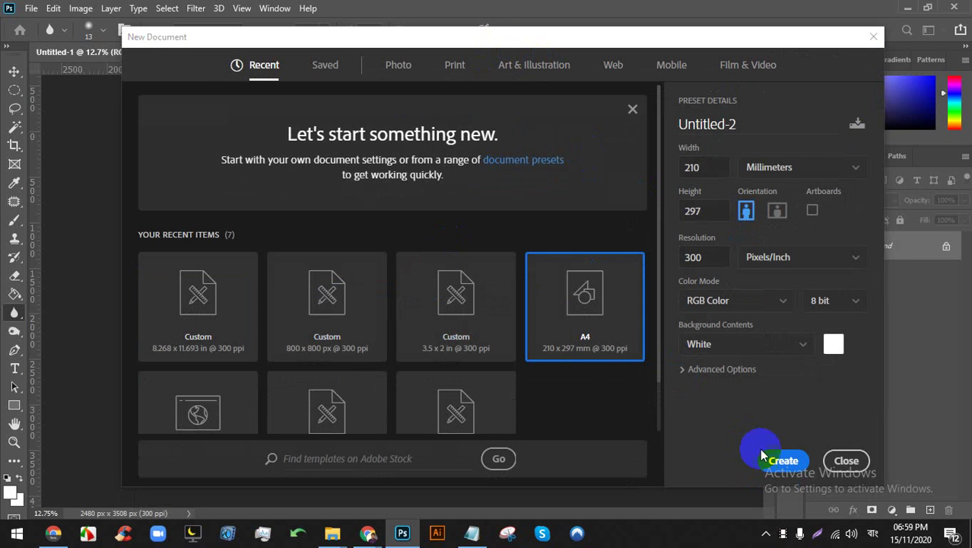
{"action": "left_click", "coordinate": [780, 460]}
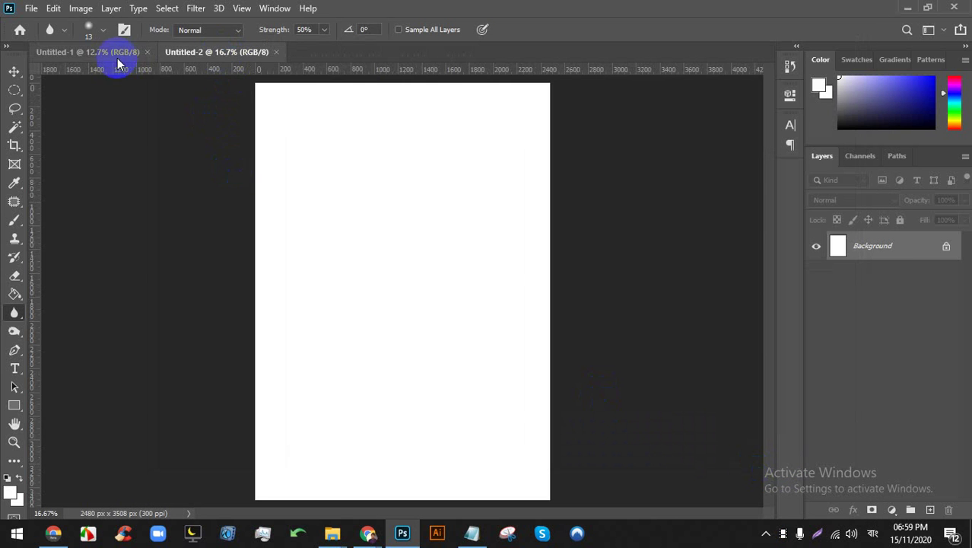
Alternate between the two open blank documents, and close Untitled-2
{"action": "left_click", "coordinate": [118, 59]}
{"action": "left_click", "coordinate": [245, 54]}
{"action": "left_click", "coordinate": [109, 54]}
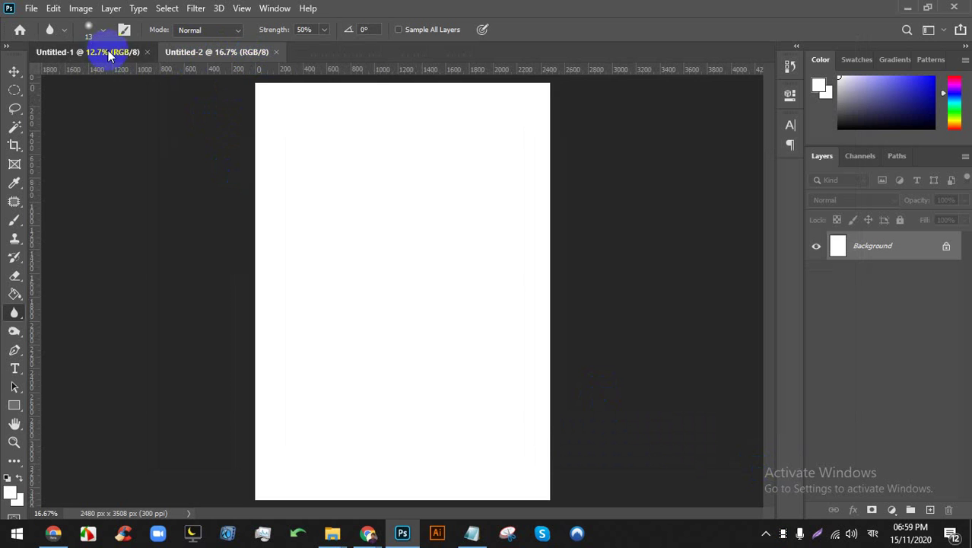
{"action": "left_click", "coordinate": [221, 52]}
{"action": "left_click", "coordinate": [276, 52]}
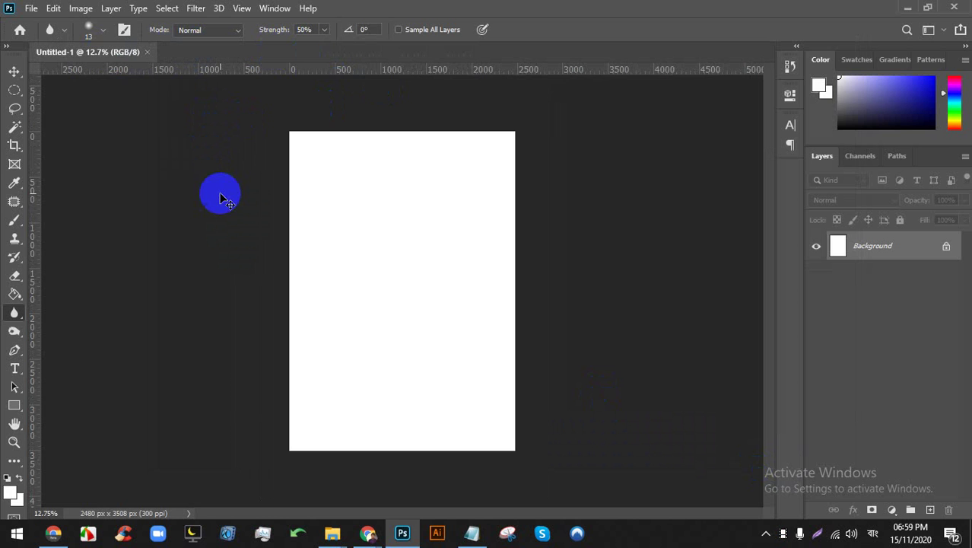
Open the StyleSell magazine mockup JPG from the Downloads folder
{"action": "key", "text": "ctrl+o"}
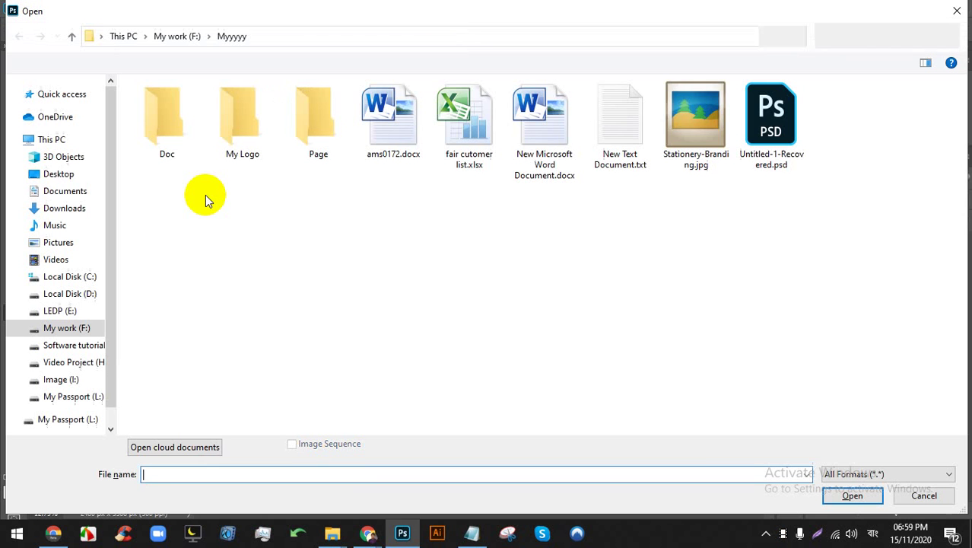
{"action": "left_click", "coordinate": [63, 209]}
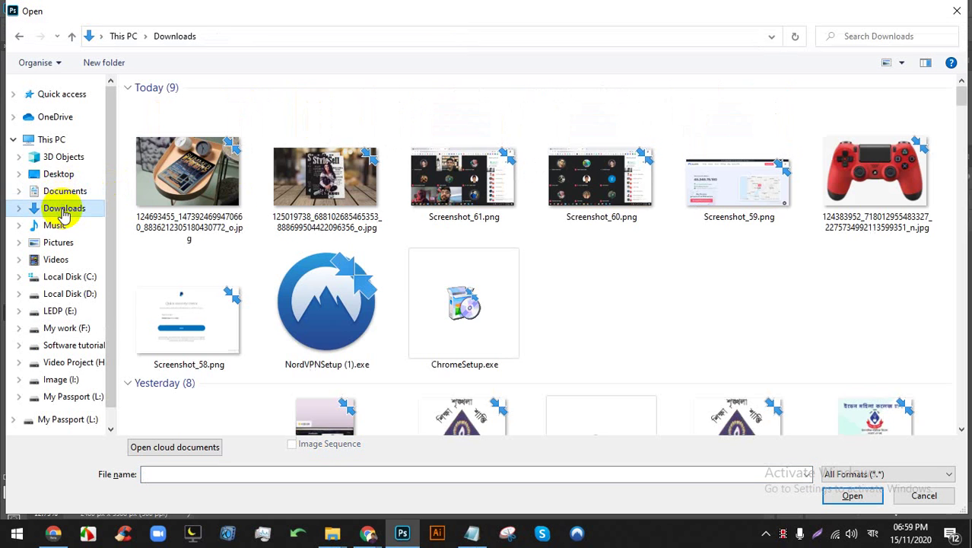
{"action": "left_click", "coordinate": [326, 176]}
{"action": "double_click", "coordinate": [327, 175]}
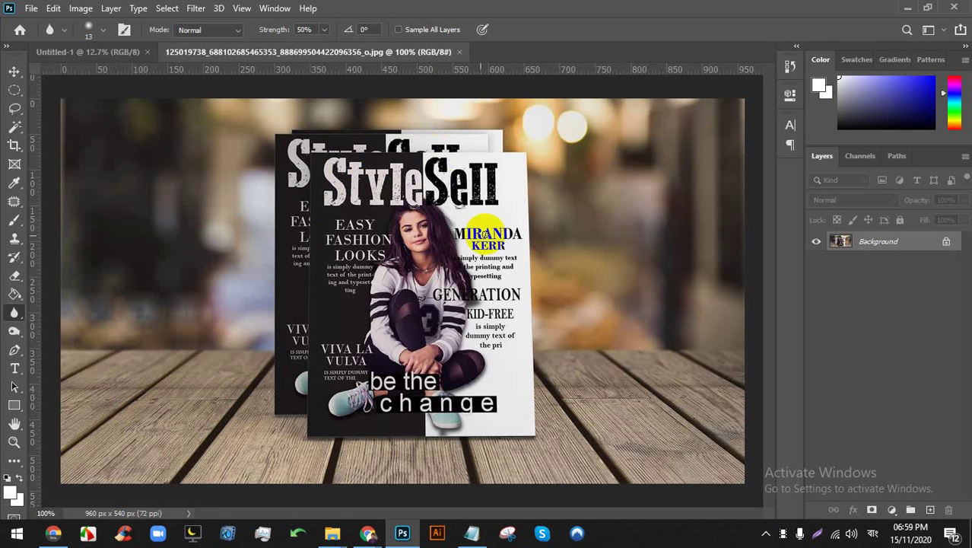
{"action": "scroll", "coordinate": [478, 199], "scroll_direction": "down", "scroll_amount": 2}
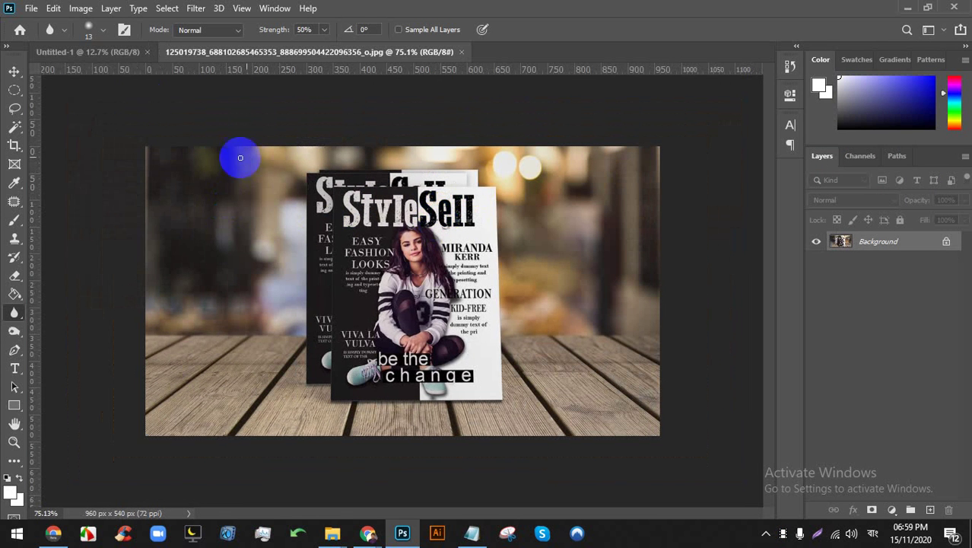
Compare the open documents by viewing Untitled-1 and returning to the magazine mockup image
{"action": "left_click", "coordinate": [140, 59]}
{"action": "left_click", "coordinate": [217, 59]}
{"action": "left_click_drag", "start_coordinate": [430, 208], "coordinate": [428, 219]}
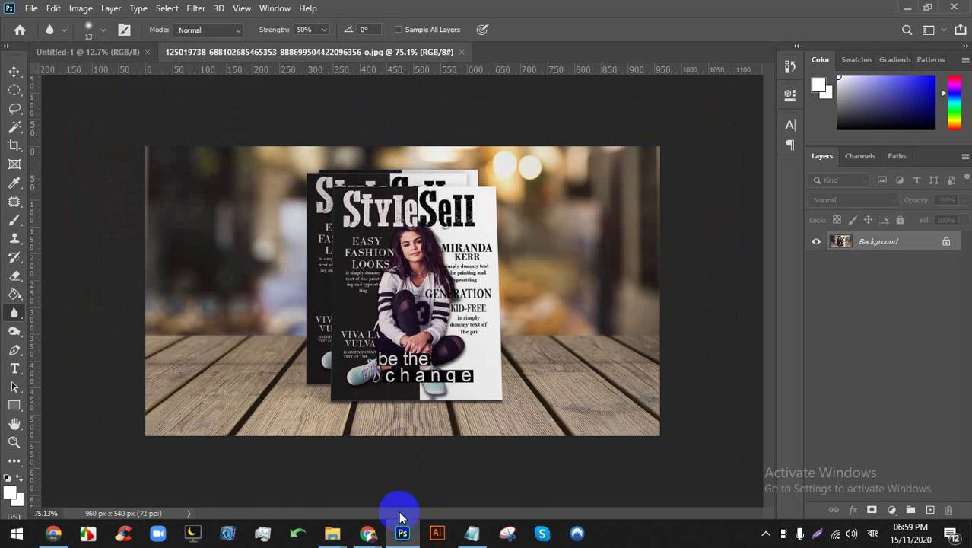
Check the Google Meet call in Chrome and return to Photoshop
{"action": "mouse_move", "coordinate": [374, 535]}
{"action": "left_click", "coordinate": [354, 466]}
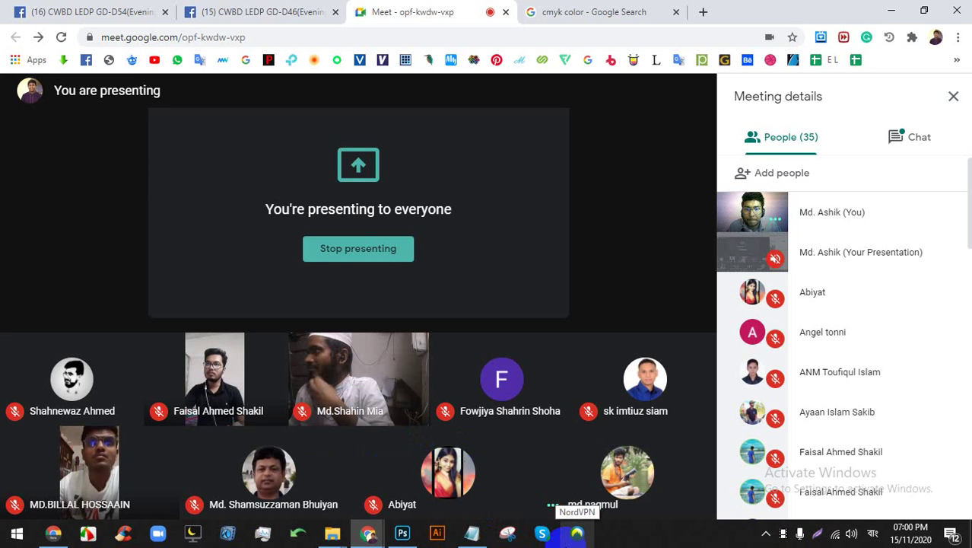
{"action": "left_click", "coordinate": [405, 535]}
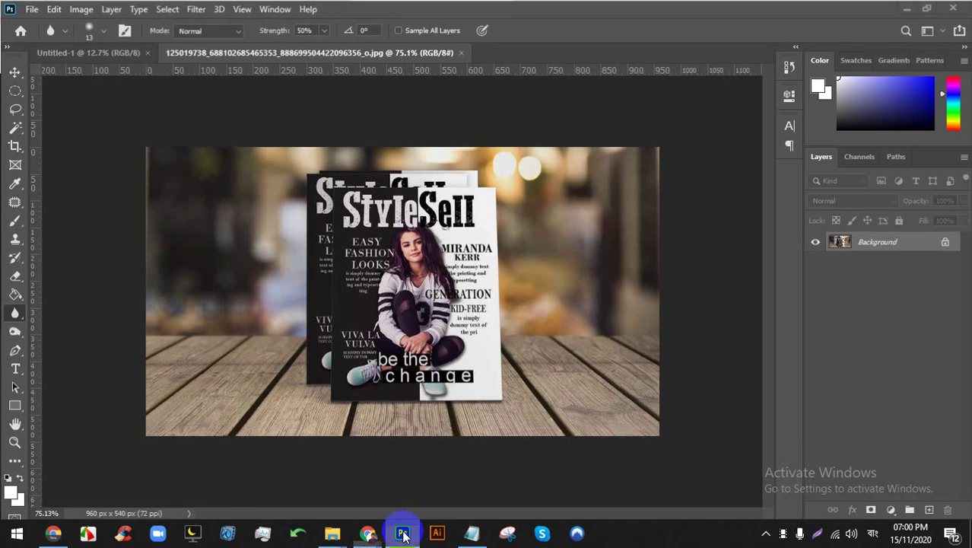
{"action": "left_click", "coordinate": [404, 536]}
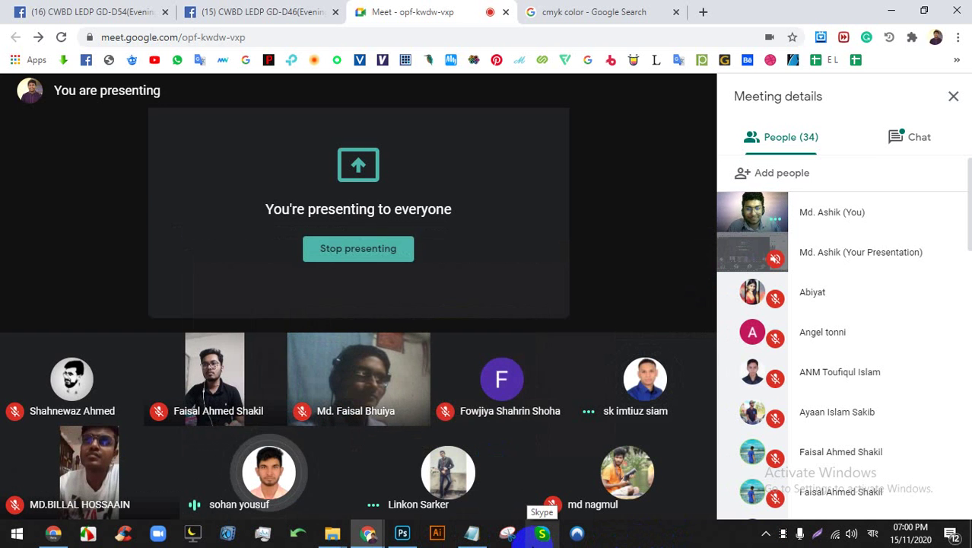
{"action": "left_click", "coordinate": [402, 533]}
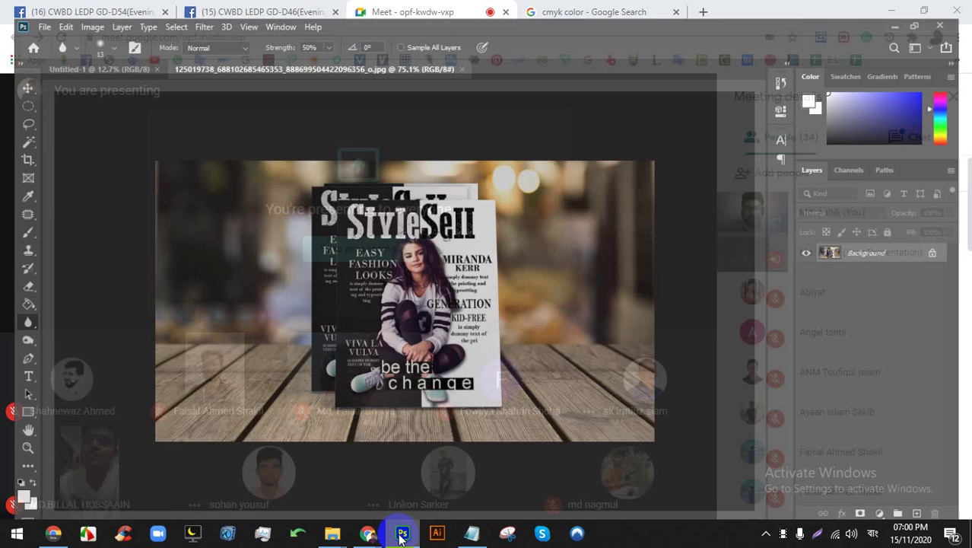
Bring Untitled-1 to the front and show the toolbar in two columns, restoring it to a single column
{"action": "left_click", "coordinate": [153, 52]}
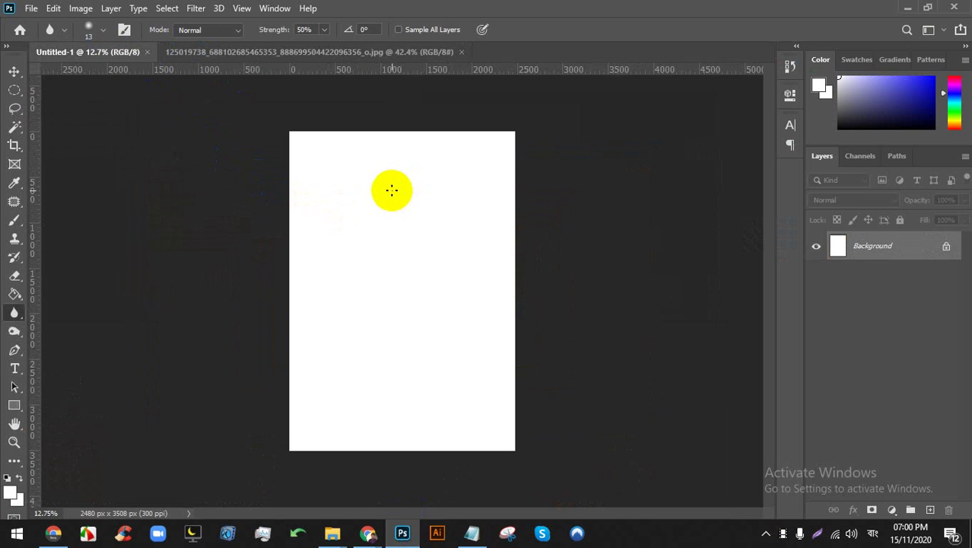
{"action": "scroll", "coordinate": [391, 190], "scroll_direction": "down", "scroll_amount": 1}
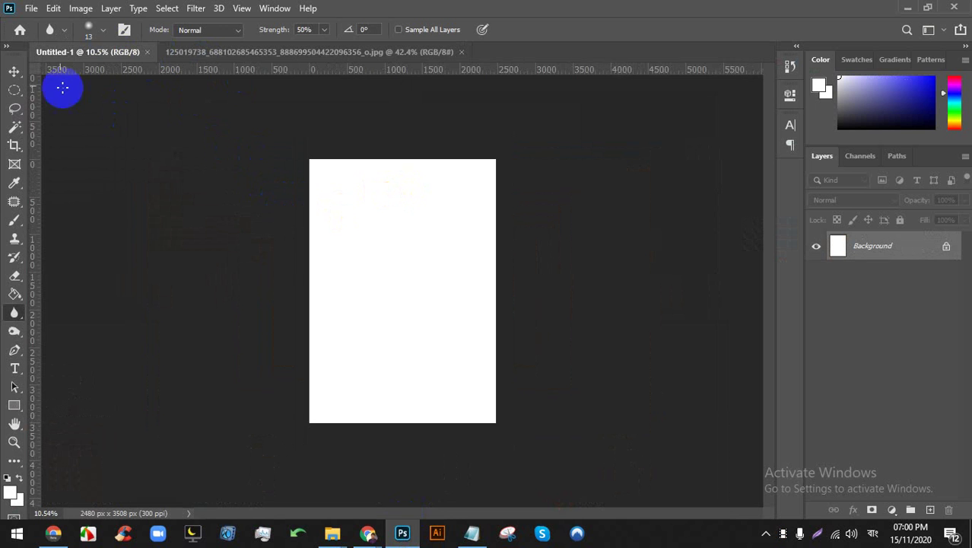
{"action": "left_click", "coordinate": [9, 48]}
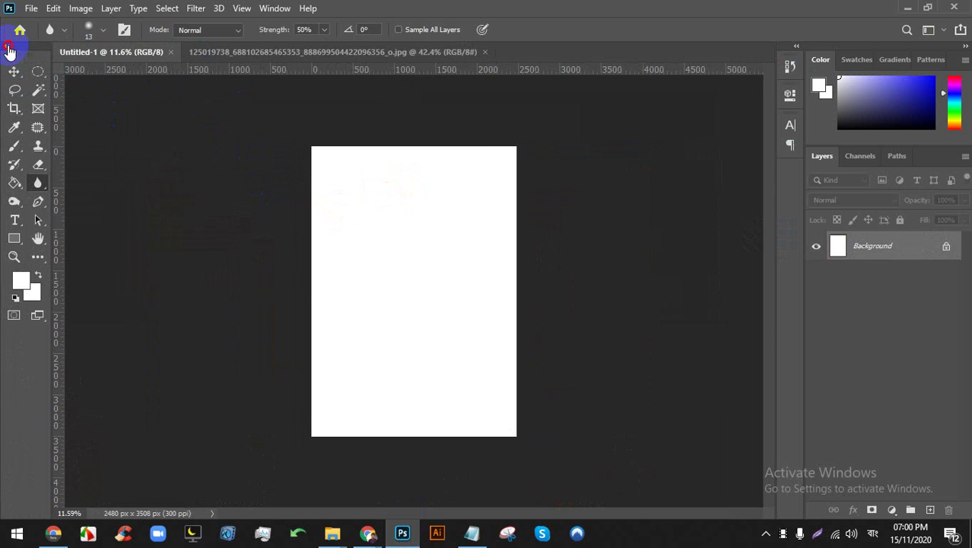
{"action": "left_click", "coordinate": [9, 48]}
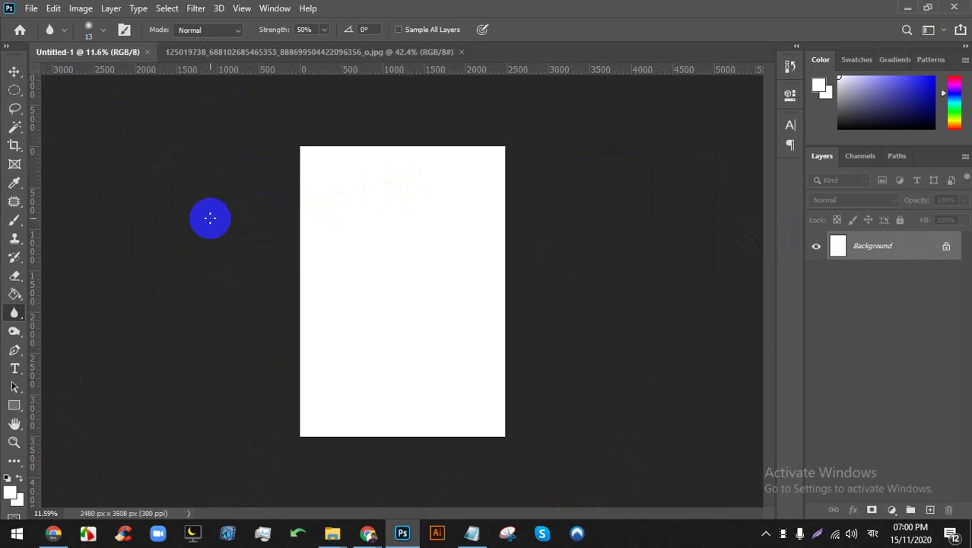
Start a screen capture and select a 50x647 region around the whole Photoshop toolbar
{"action": "key", "text": "Print"}
{"action": "left_click_drag", "start_coordinate": [3, 39], "coordinate": [2, 396]}
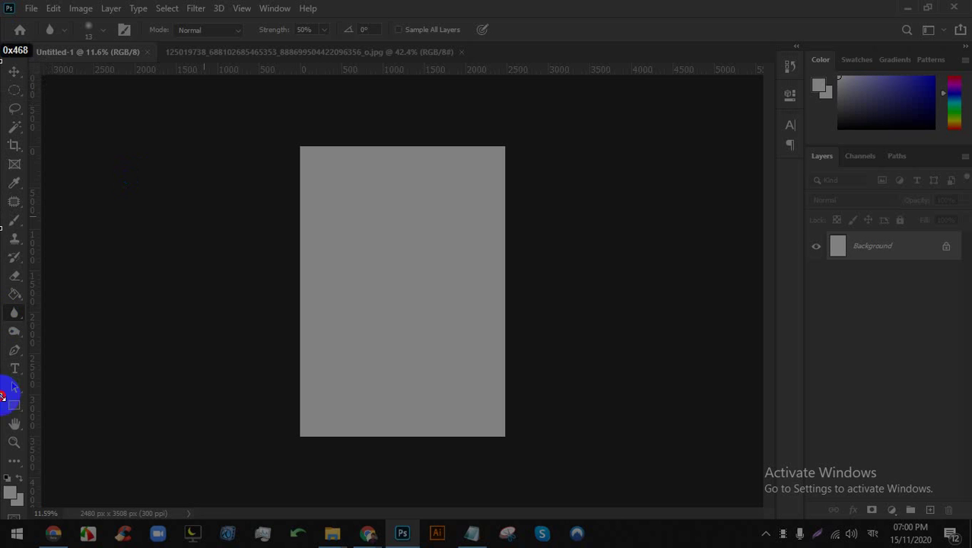
{"action": "left_click_drag", "start_coordinate": [33, 494], "coordinate": [2, 52]}
{"action": "left_click_drag", "start_coordinate": [34, 495], "coordinate": [36, 513]}
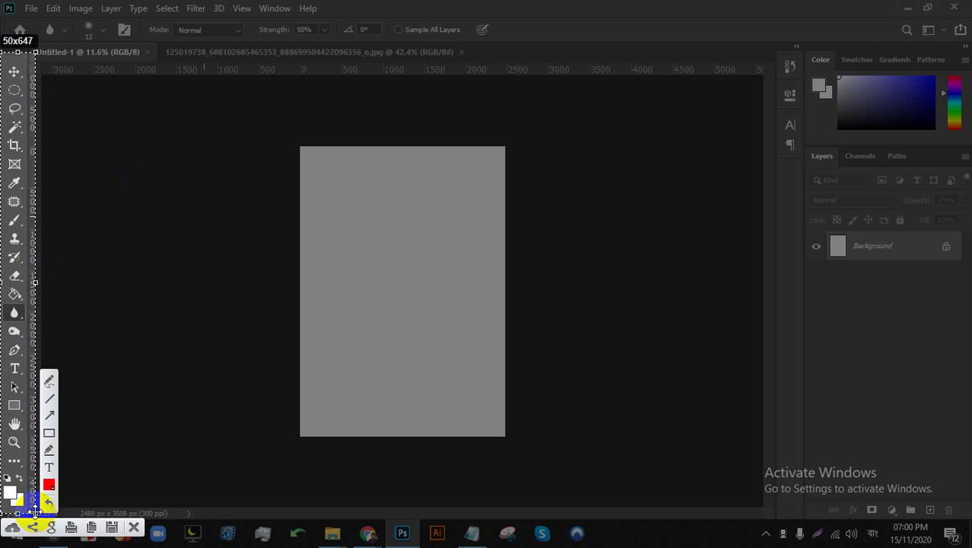
Draw red rectangles around three tool groups: Move to Frame, Eyedropper to Clone Stamp, and History Brush to Blur
{"action": "left_click", "coordinate": [49, 433]}
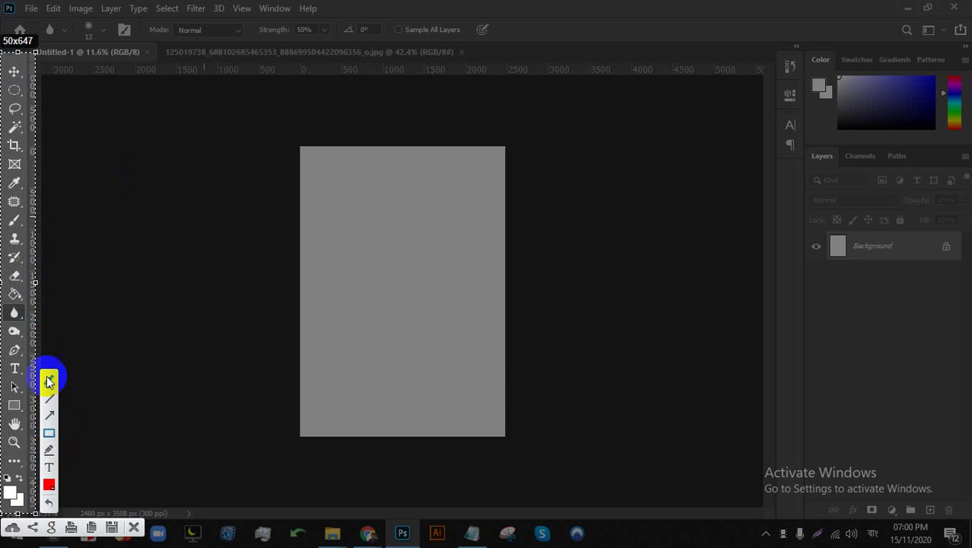
{"action": "left_click", "coordinate": [49, 454]}
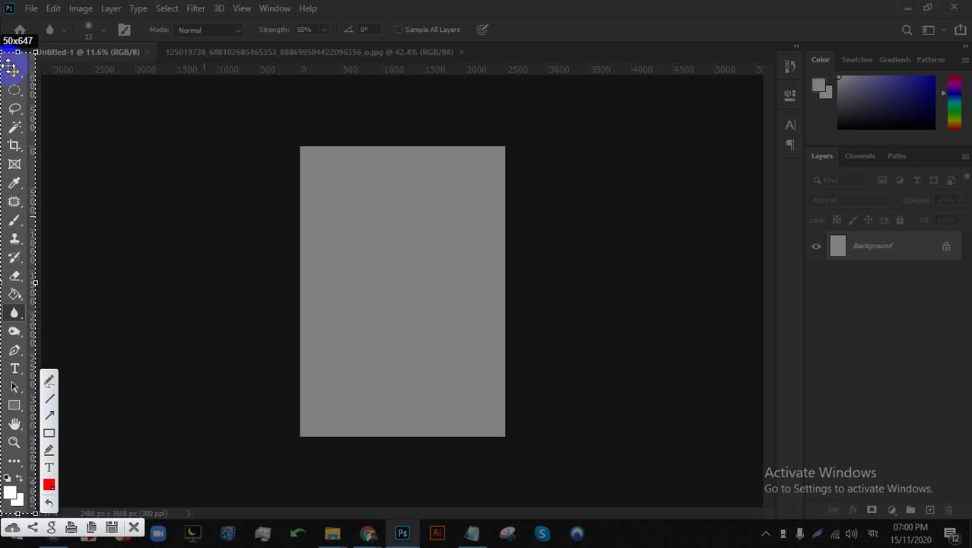
{"action": "left_click", "coordinate": [48, 431]}
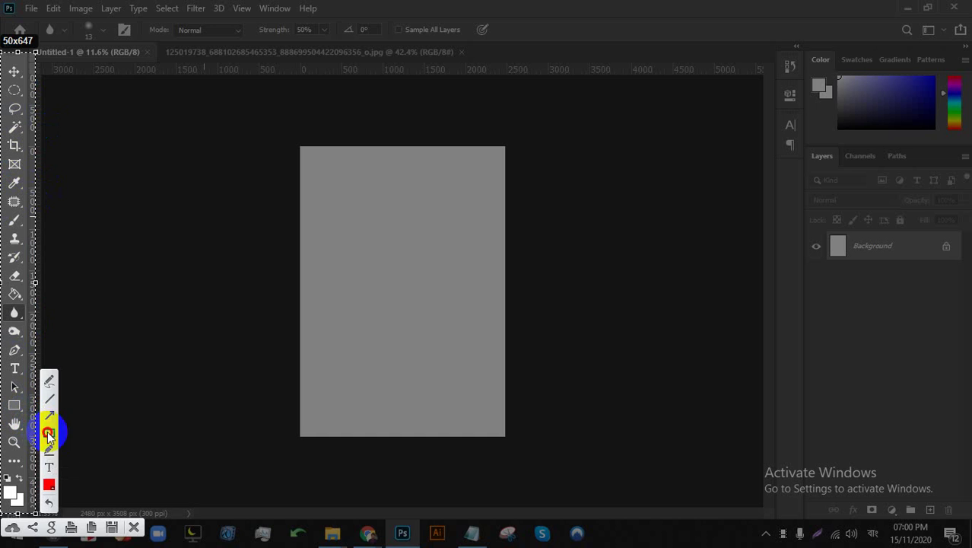
{"action": "mouse_move", "coordinate": [6, 65]}
{"action": "left_mouse_down"}
{"action": "mouse_move", "coordinate": [23, 104]}
{"action": "mouse_move", "coordinate": [23, 175]}
{"action": "left_mouse_up"}
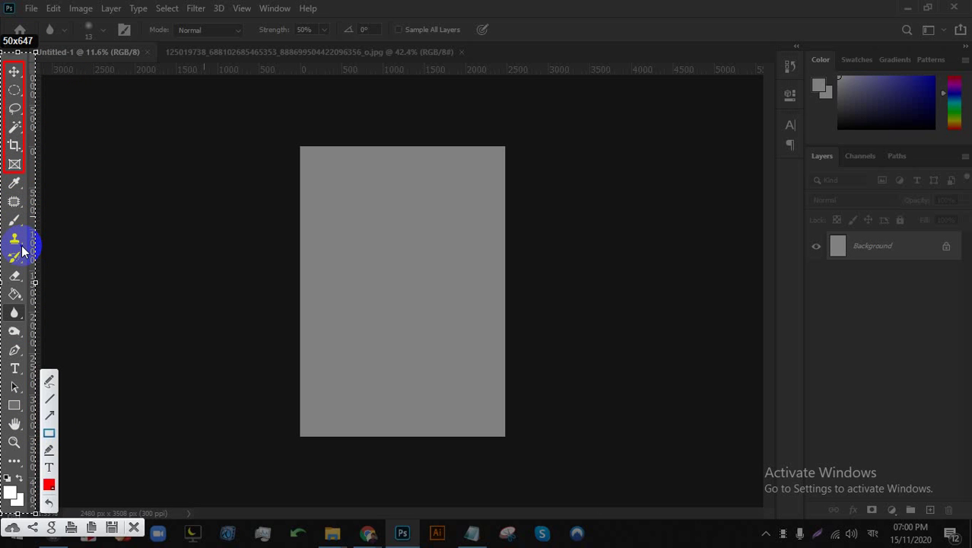
{"action": "left_click", "coordinate": [23, 201]}
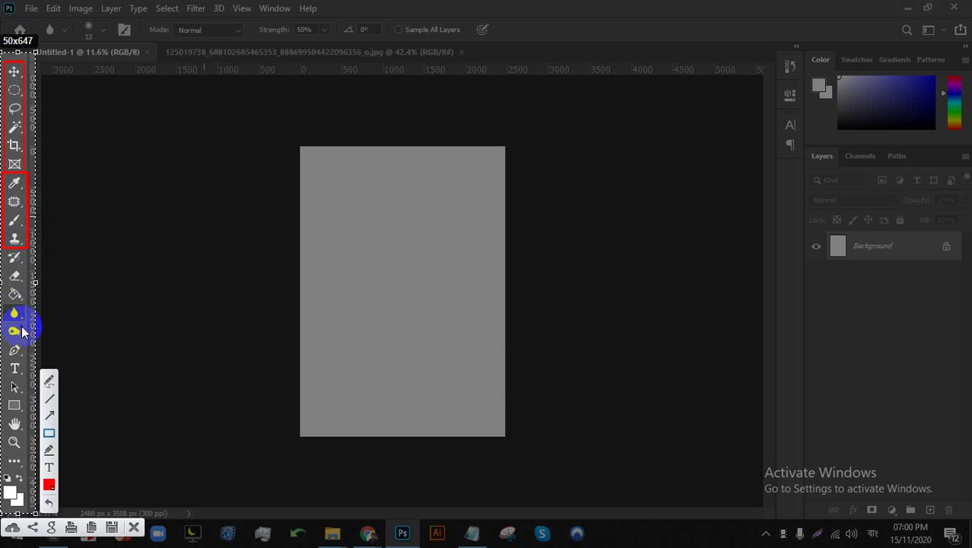
{"action": "mouse_move", "coordinate": [22, 330]}
{"action": "left_mouse_down"}
{"action": "mouse_move", "coordinate": [2, 279]}
{"action": "mouse_move", "coordinate": [8, 253]}
{"action": "mouse_move", "coordinate": [26, 247]}
{"action": "left_mouse_up"}
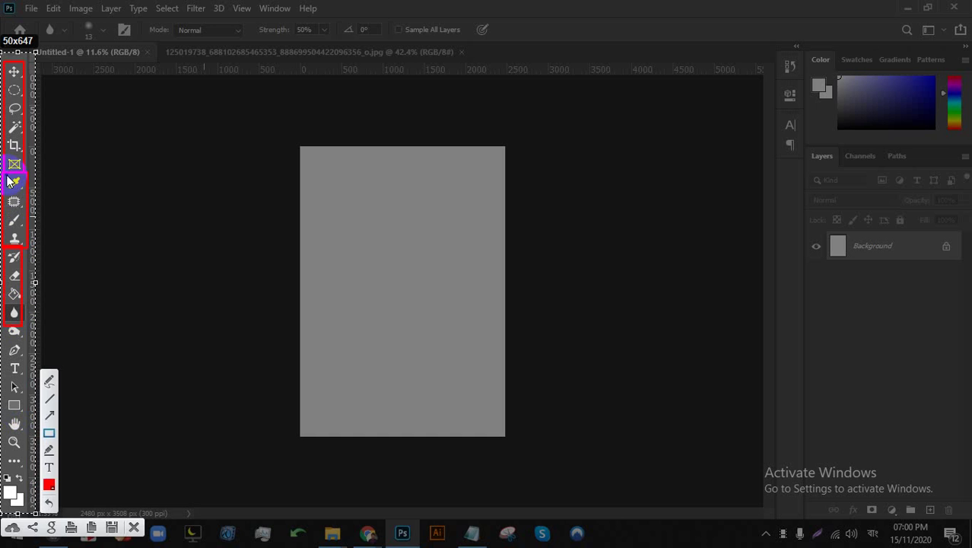
Retrace the second and third group outlines in red and box the remaining tools from Dodge to the color swatches in two groups
{"action": "mouse_move", "coordinate": [12, 216]}
{"action": "left_mouse_down"}
{"action": "mouse_move", "coordinate": [25, 237]}
{"action": "mouse_move", "coordinate": [25, 328]}
{"action": "left_mouse_up"}
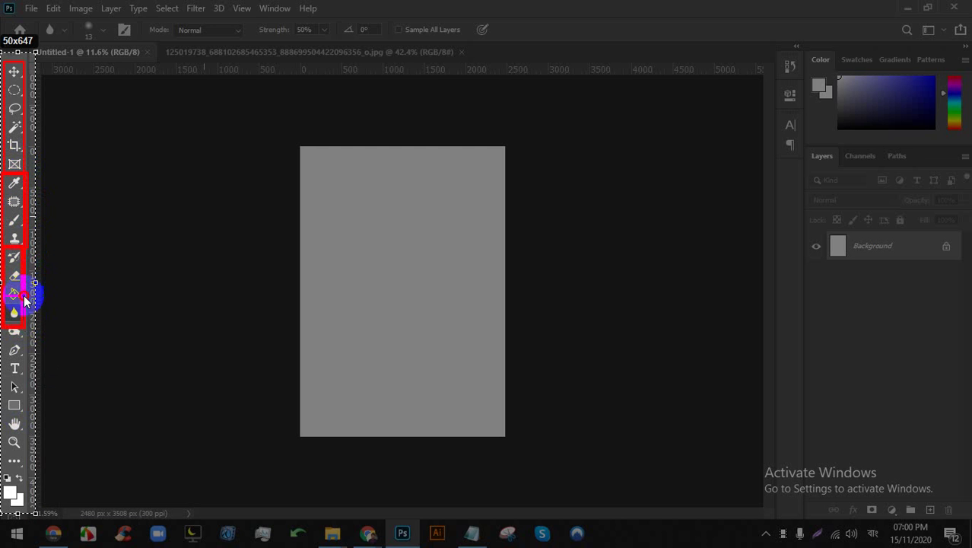
{"action": "mouse_move", "coordinate": [27, 326]}
{"action": "left_mouse_down"}
{"action": "mouse_move", "coordinate": [6, 331]}
{"action": "mouse_move", "coordinate": [15, 347]}
{"action": "left_mouse_up"}
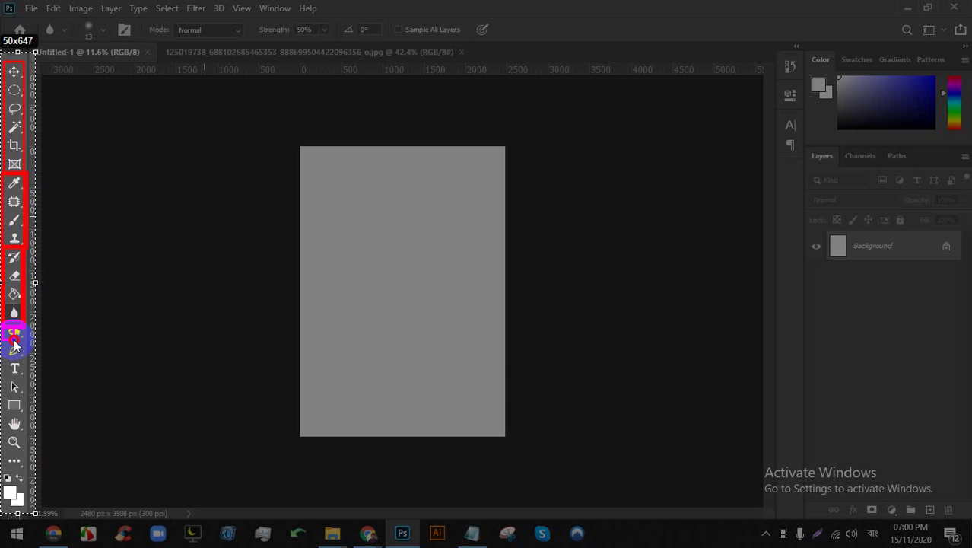
{"action": "left_click", "coordinate": [23, 402]}
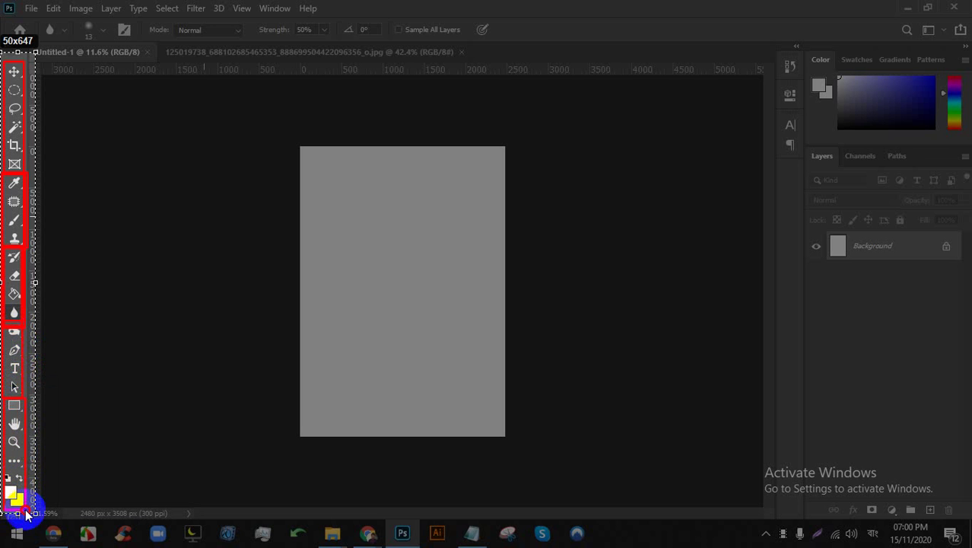
{"action": "left_click", "coordinate": [23, 514]}
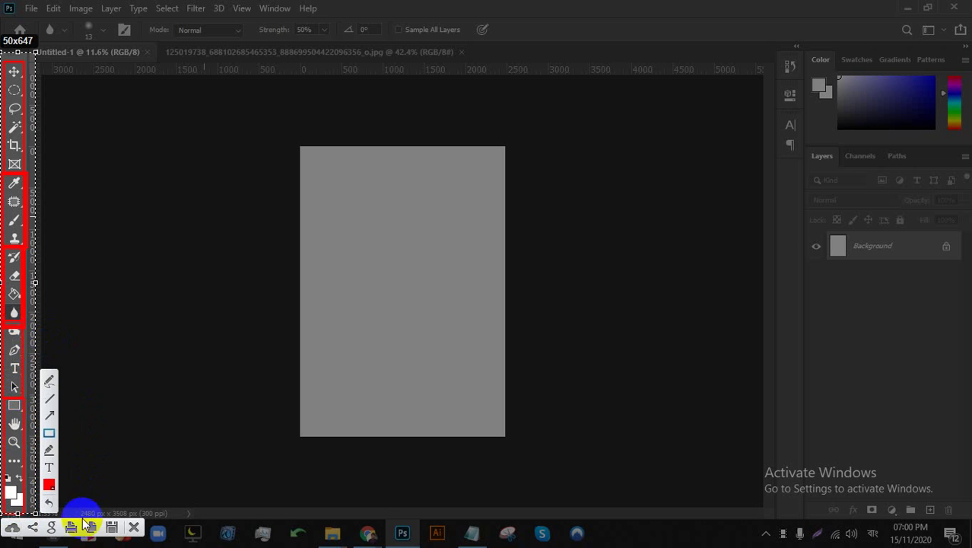
Discard the annotated capture and start a new one with a 63x665 region around the whole Photoshop toolbar
{"action": "left_click", "coordinate": [134, 527]}
{"action": "key", "text": "Print"}
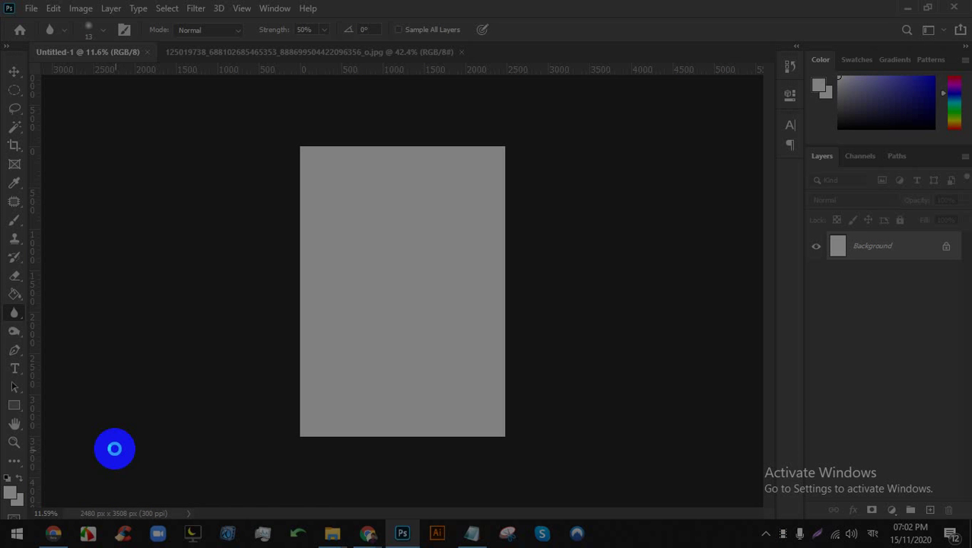
{"action": "mouse_move", "coordinate": [45, 511]}
{"action": "left_mouse_down"}
{"action": "mouse_move", "coordinate": [1, 263]}
{"action": "mouse_move", "coordinate": [2, 38]}
{"action": "left_mouse_up"}
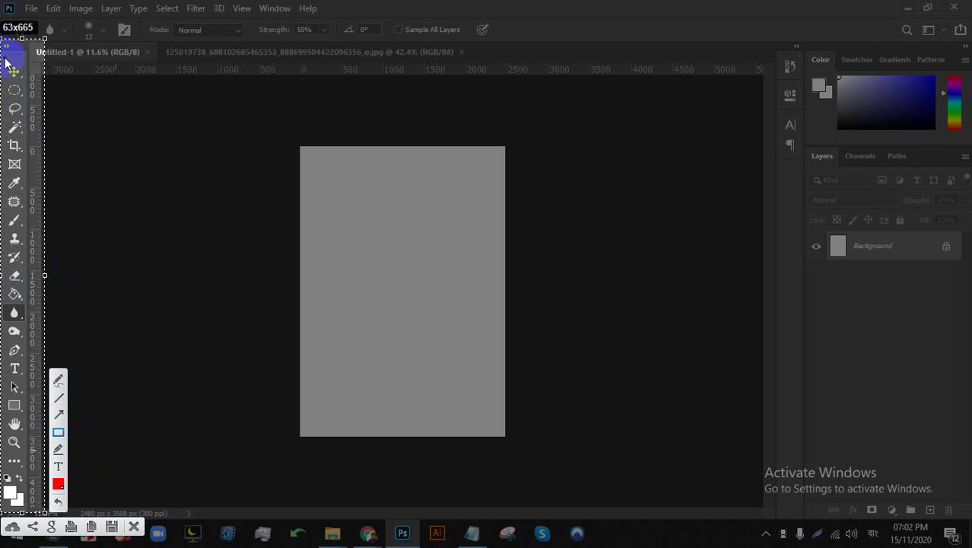
Outline the toolbar's four tool groups with red rectangles on the capture, from Move down to the color swatches, and close it unsaved
{"action": "mouse_move", "coordinate": [10, 66]}
{"action": "left_mouse_down"}
{"action": "mouse_move", "coordinate": [31, 82]}
{"action": "mouse_move", "coordinate": [33, 143]}
{"action": "mouse_move", "coordinate": [28, 170]}
{"action": "mouse_move", "coordinate": [2, 179]}
{"action": "mouse_move", "coordinate": [30, 199]}
{"action": "mouse_move", "coordinate": [31, 297]}
{"action": "mouse_move", "coordinate": [25, 327]}
{"action": "mouse_move", "coordinate": [4, 329]}
{"action": "mouse_move", "coordinate": [28, 398]}
{"action": "left_mouse_up"}
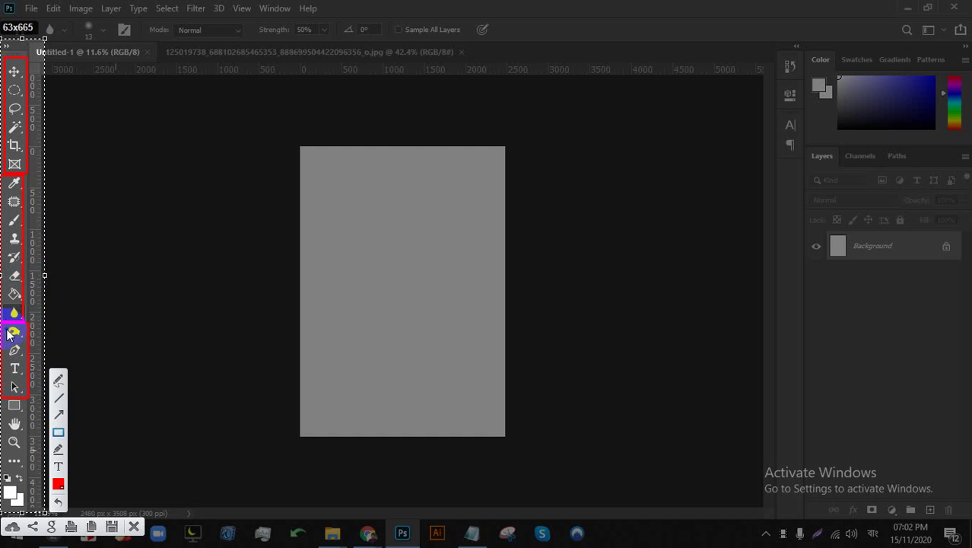
{"action": "left_click", "coordinate": [3, 407]}
{"action": "left_click_drag", "start_coordinate": [2, 407], "coordinate": [9, 502]}
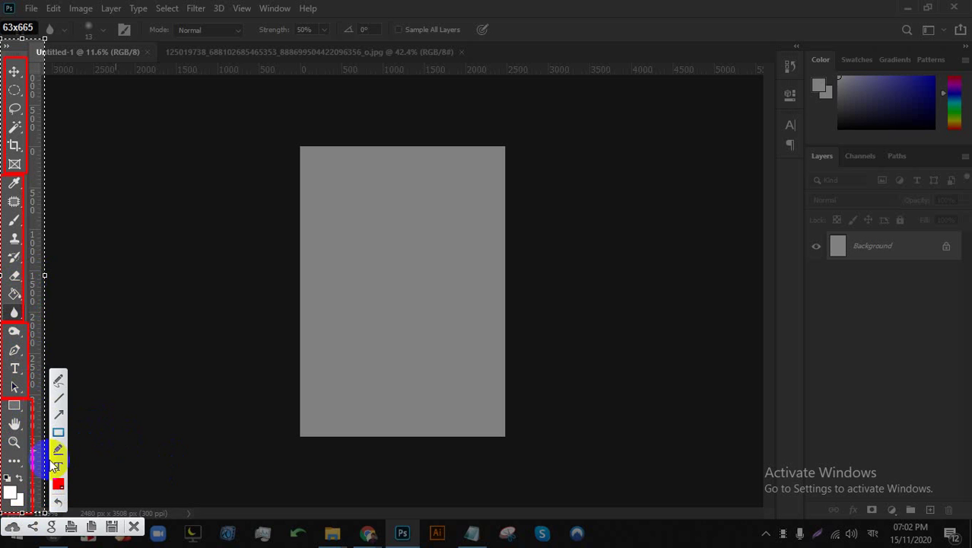
{"action": "left_click", "coordinate": [56, 397]}
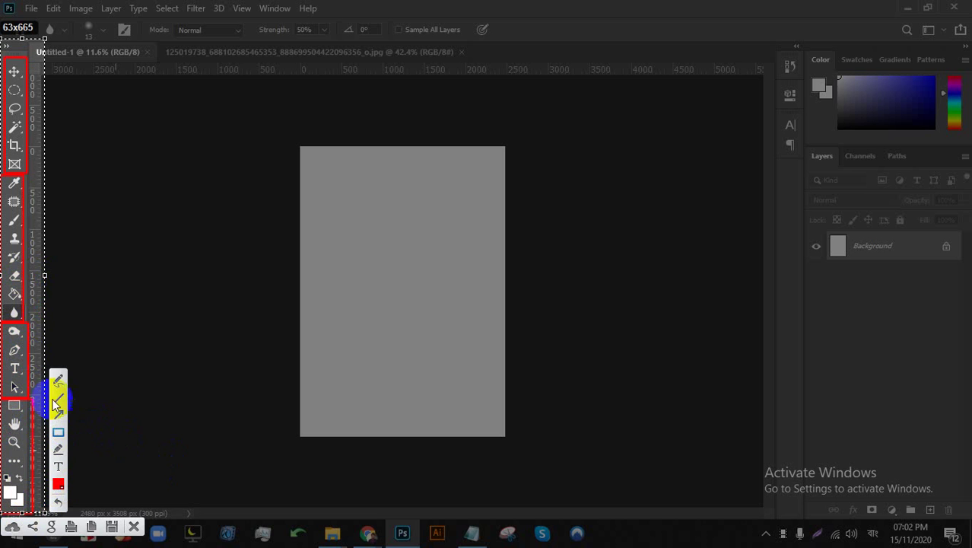
{"action": "left_click", "coordinate": [138, 529]}
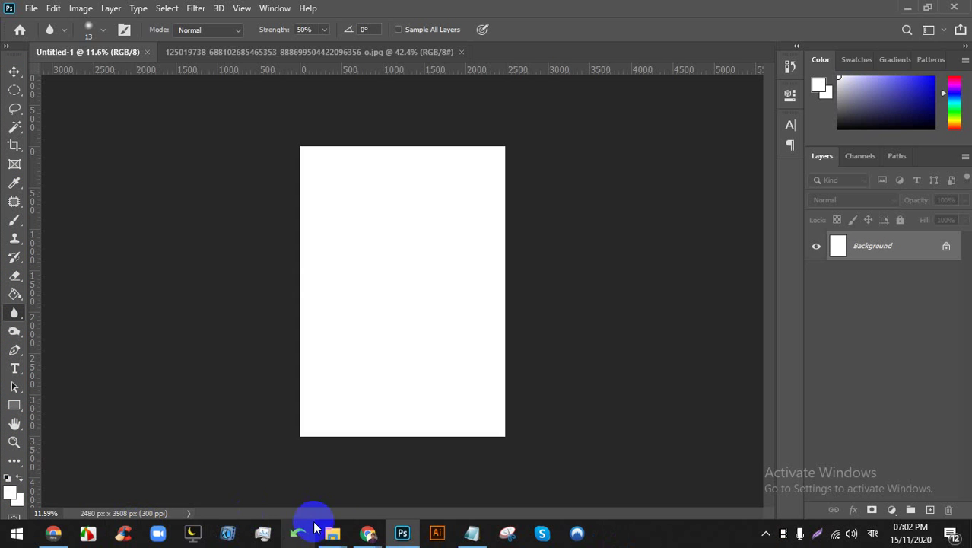
Switch to the Google Meet call to check on the participants and return to the Untitled-1 document in Photoshop
{"action": "mouse_move", "coordinate": [369, 529]}
{"action": "left_click", "coordinate": [324, 483]}
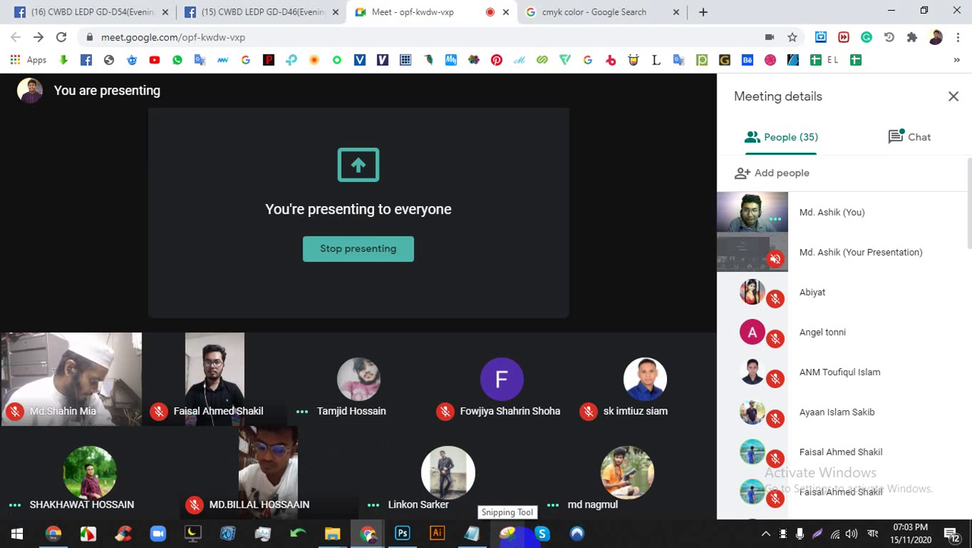
{"action": "mouse_move", "coordinate": [404, 531]}
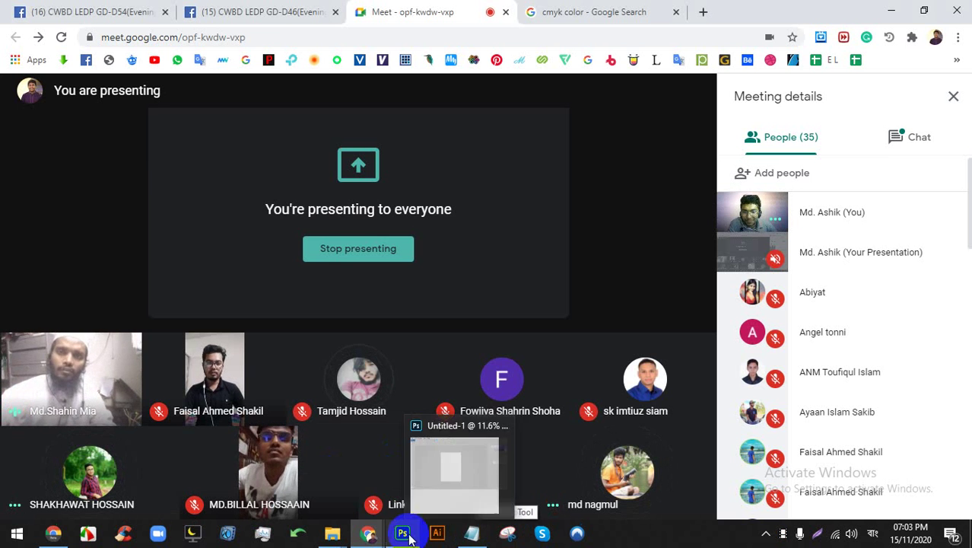
{"action": "mouse_move", "coordinate": [397, 461]}
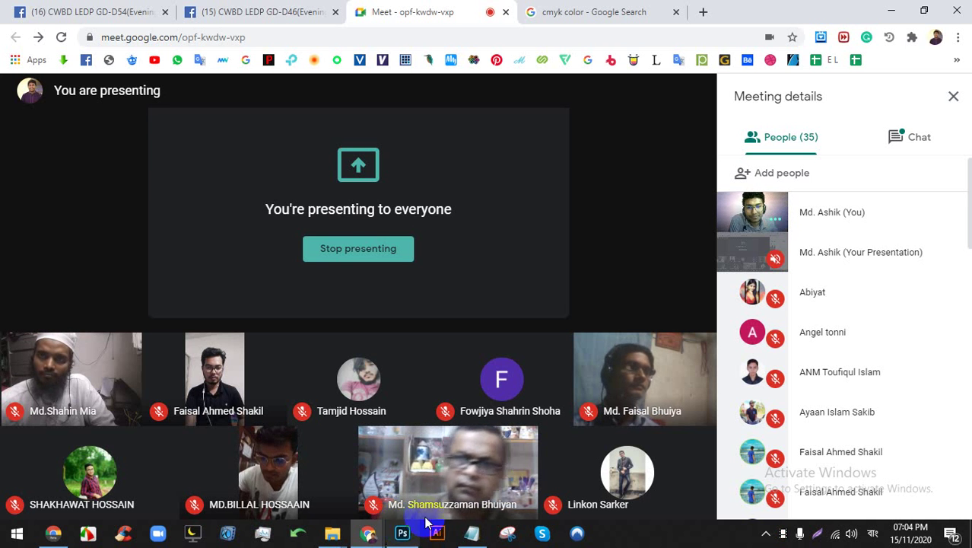
{"action": "left_click", "coordinate": [403, 533]}
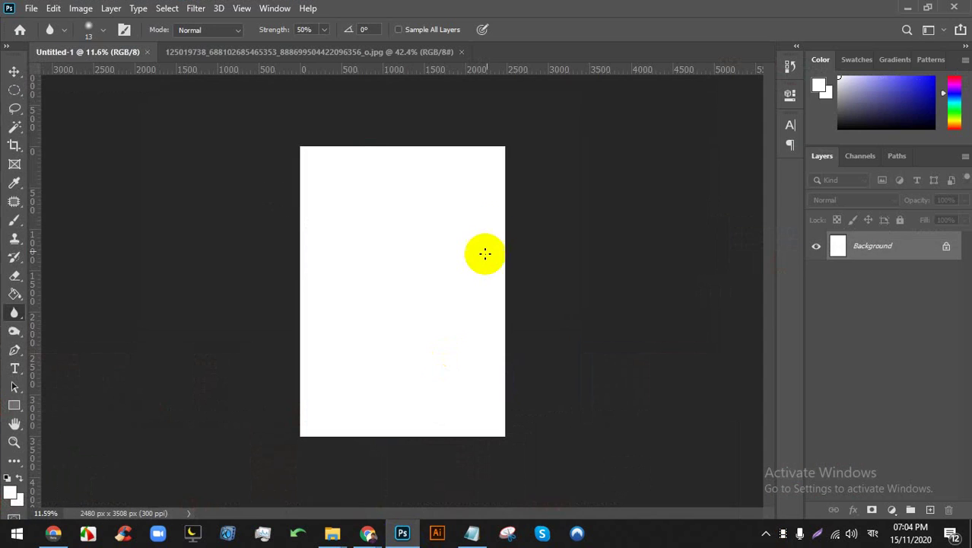
Set the foreground color to the muted blue 404090 in the Color Picker
{"action": "scroll", "coordinate": [397, 186], "scroll_direction": "up", "scroll_amount": 1}
{"action": "scroll", "coordinate": [398, 188], "scroll_direction": "up", "scroll_amount": 1}
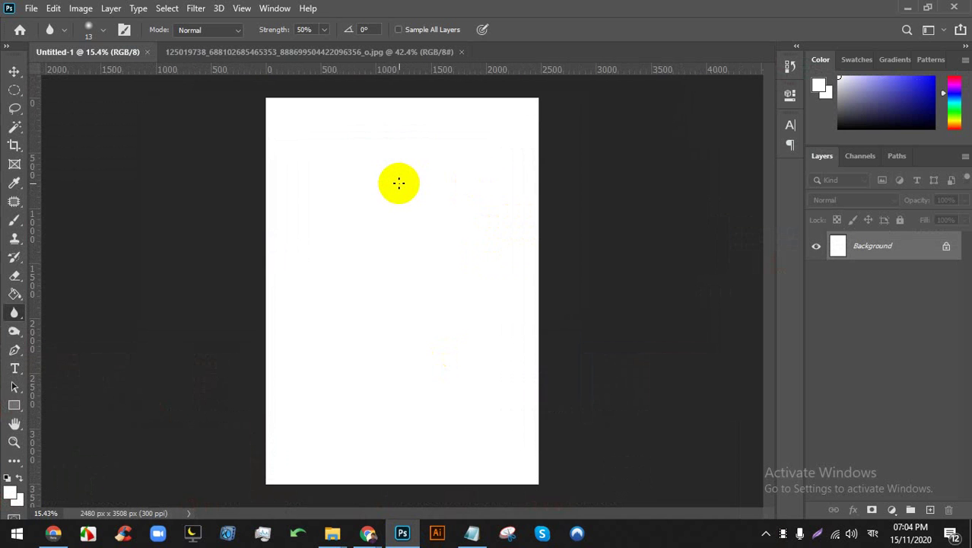
{"action": "scroll", "coordinate": [399, 181], "scroll_direction": "down", "scroll_amount": 1}
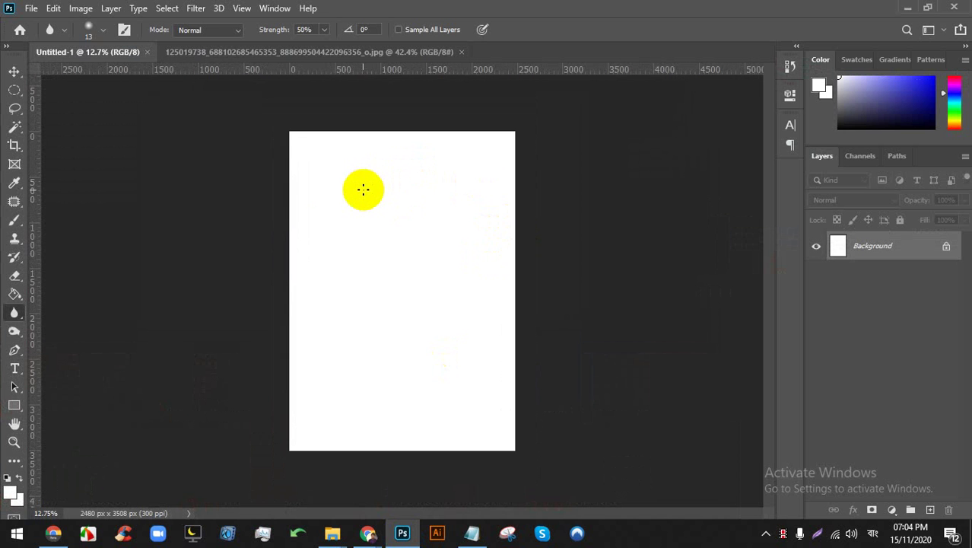
{"action": "left_click", "coordinate": [11, 493]}
{"action": "left_click", "coordinate": [688, 181]}
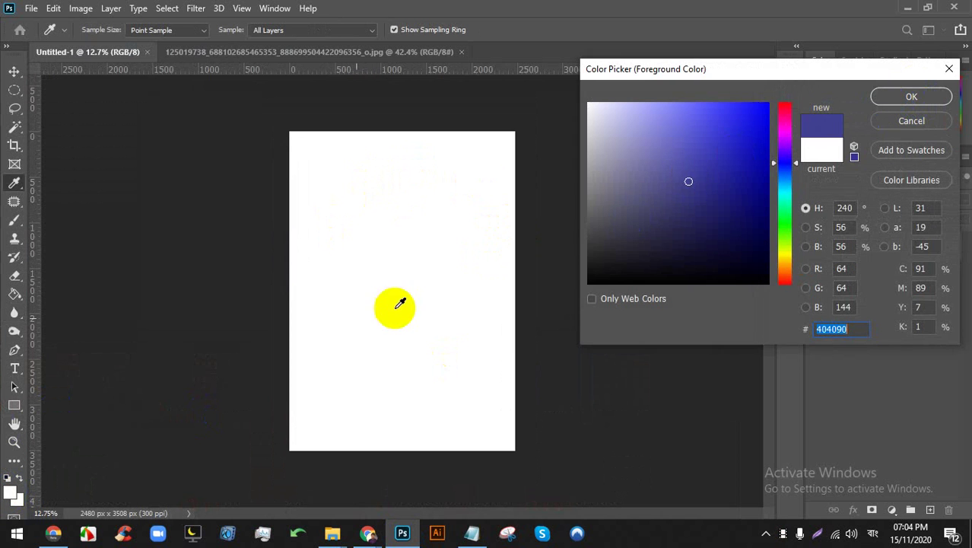
{"action": "left_click", "coordinate": [897, 101]}
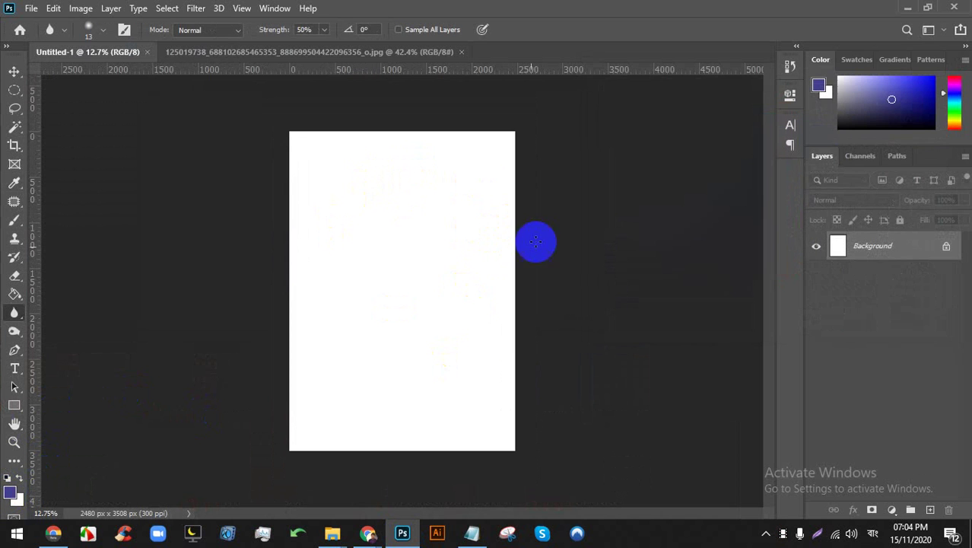
Set the background color to the bright red e51717 in the Color Picker
{"action": "left_click", "coordinate": [17, 499]}
{"action": "left_click", "coordinate": [730, 143]}
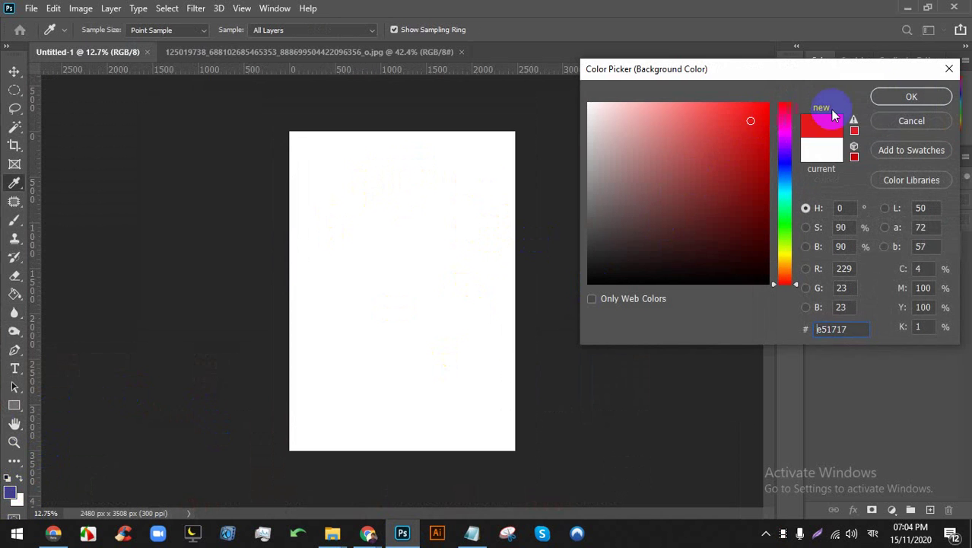
{"action": "left_click", "coordinate": [890, 97]}
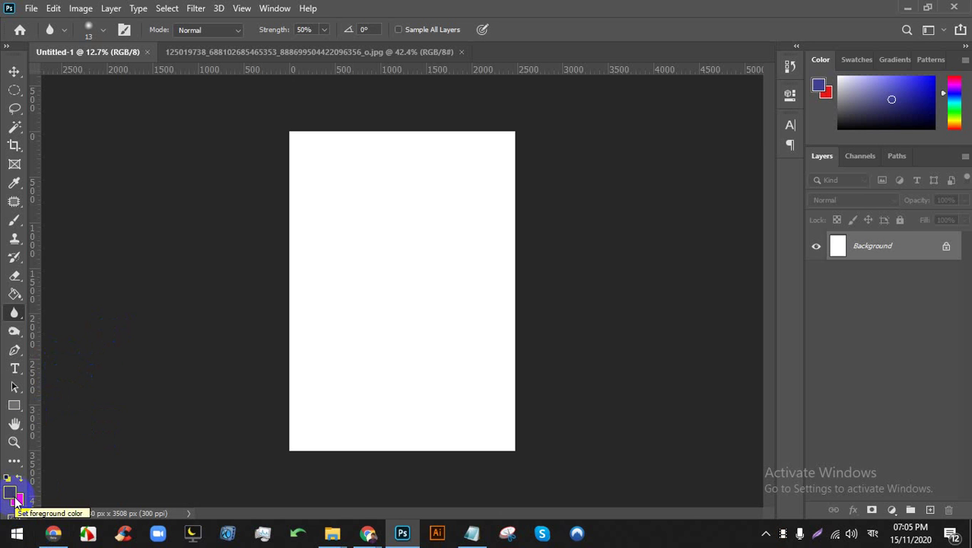
Fill the Background layer alternately with the red background color and the blue foreground color, ending with blue
{"action": "scroll", "coordinate": [378, 256], "scroll_direction": "down", "scroll_amount": 2}
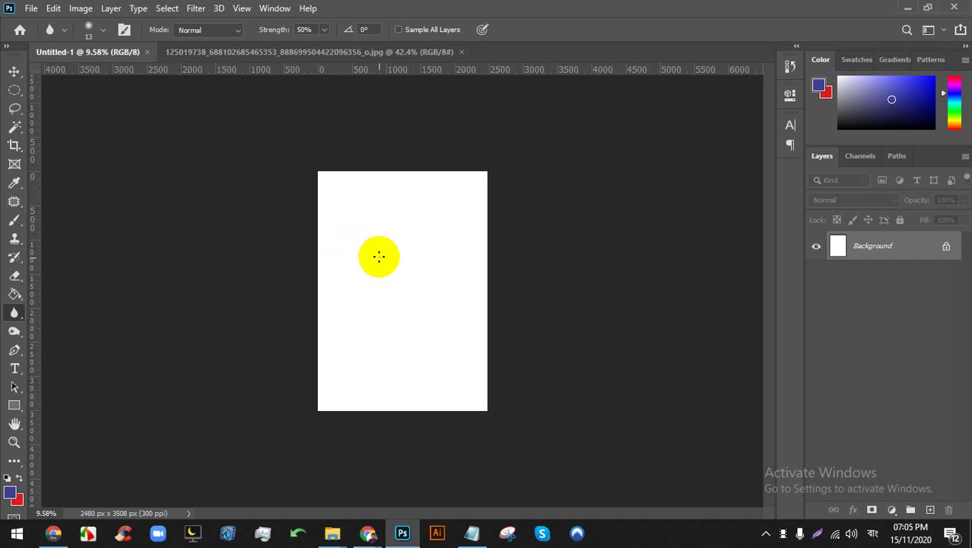
{"action": "key", "text": "ctrl+BackSpace"}
{"action": "scroll", "coordinate": [379, 259], "scroll_direction": "down", "scroll_amount": 1}
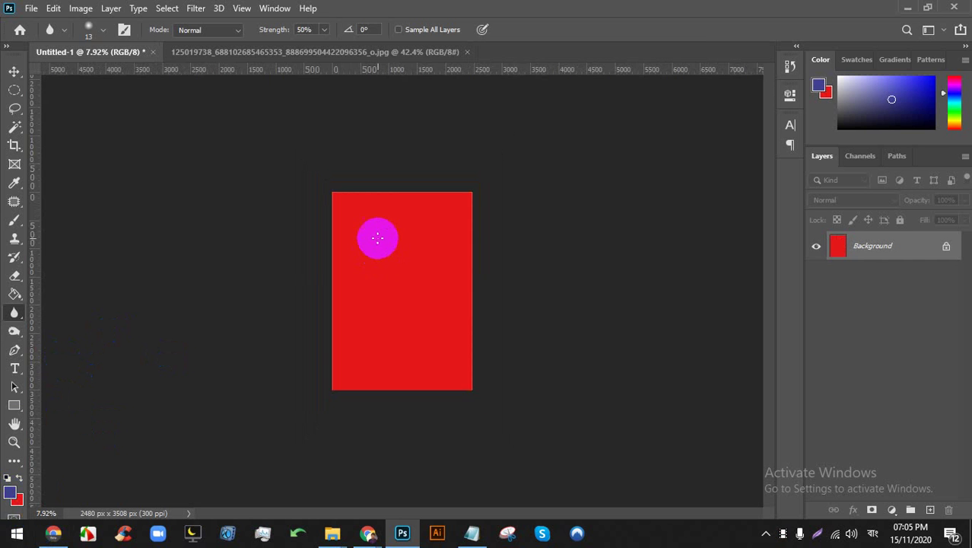
{"action": "scroll", "coordinate": [380, 255], "scroll_direction": "up", "scroll_amount": 4}
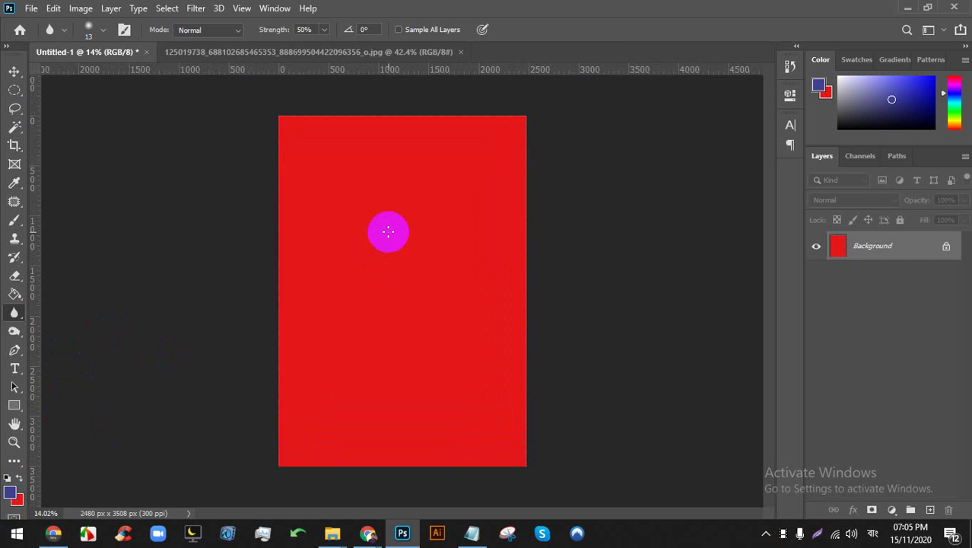
{"action": "key", "text": "alt+BackSpace"}
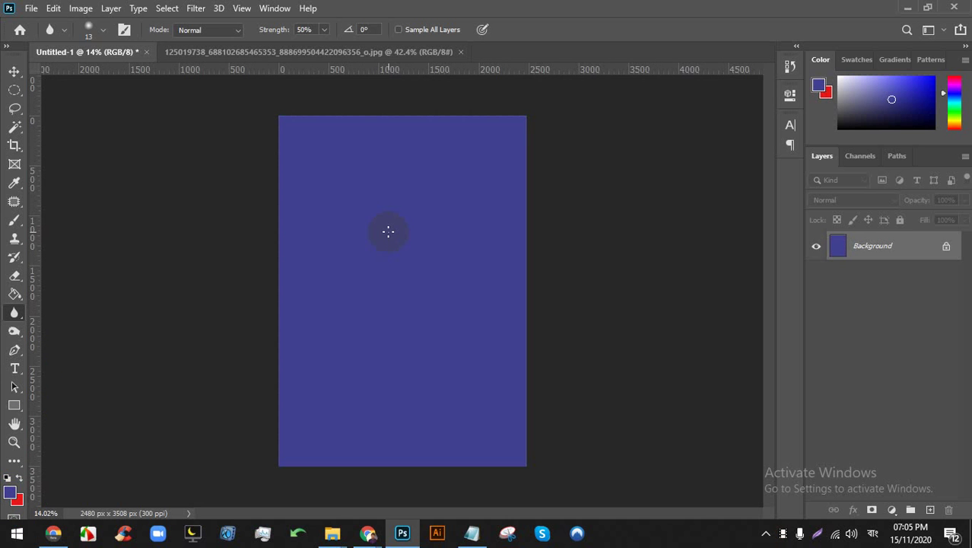
{"action": "key", "text": "ctrl+BackSpace"}
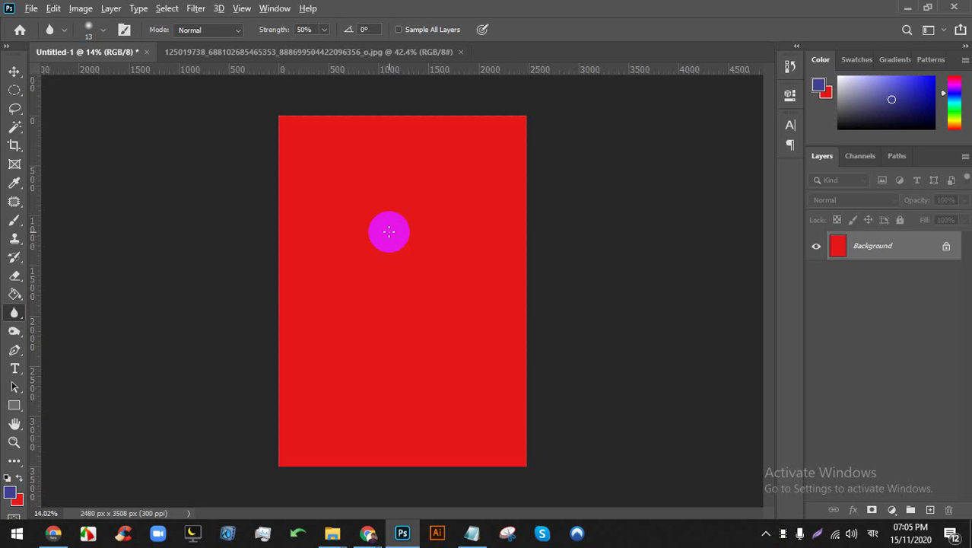
{"action": "key", "text": "alt+BackSpace"}
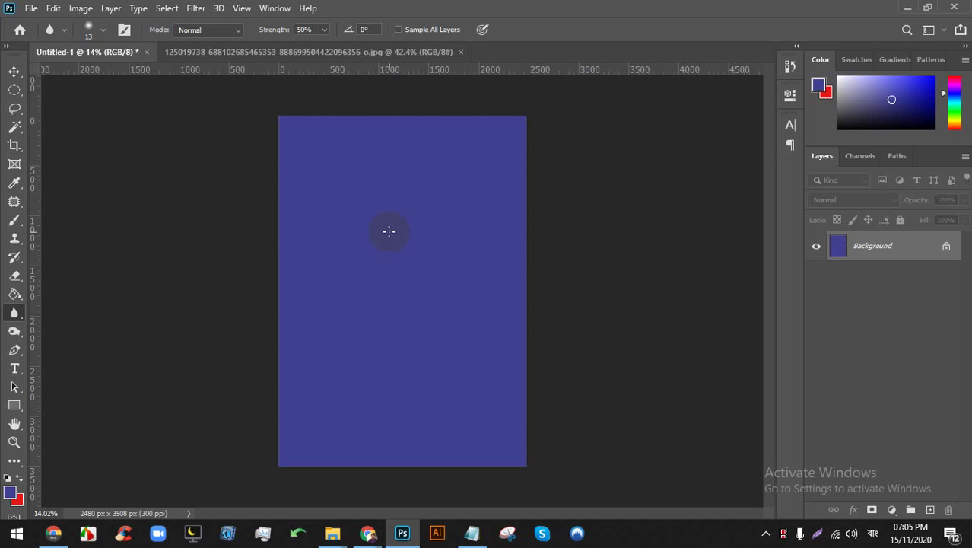
Check the Google Meet call, return to Photoshop and fill the Background layer with the red background color
{"action": "left_click", "coordinate": [368, 533]}
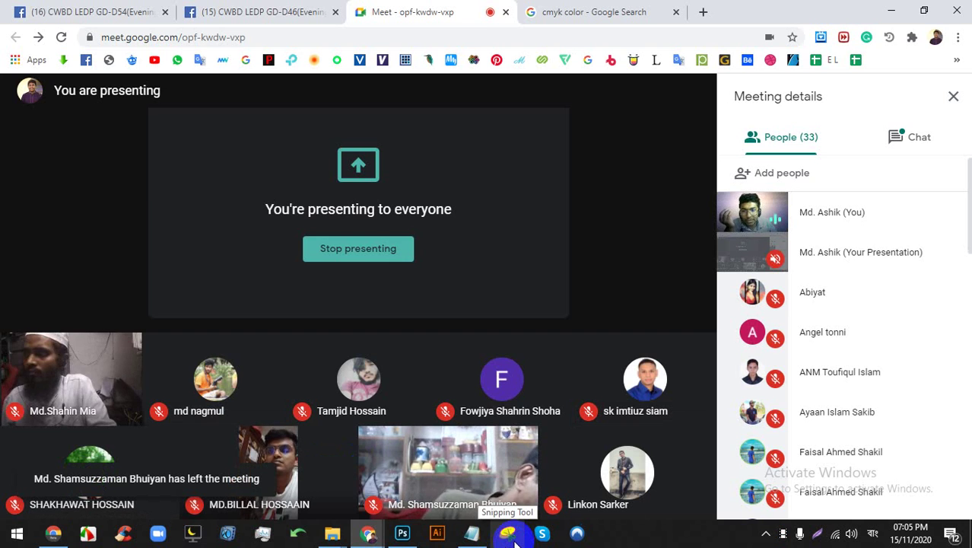
{"action": "left_click", "coordinate": [402, 535]}
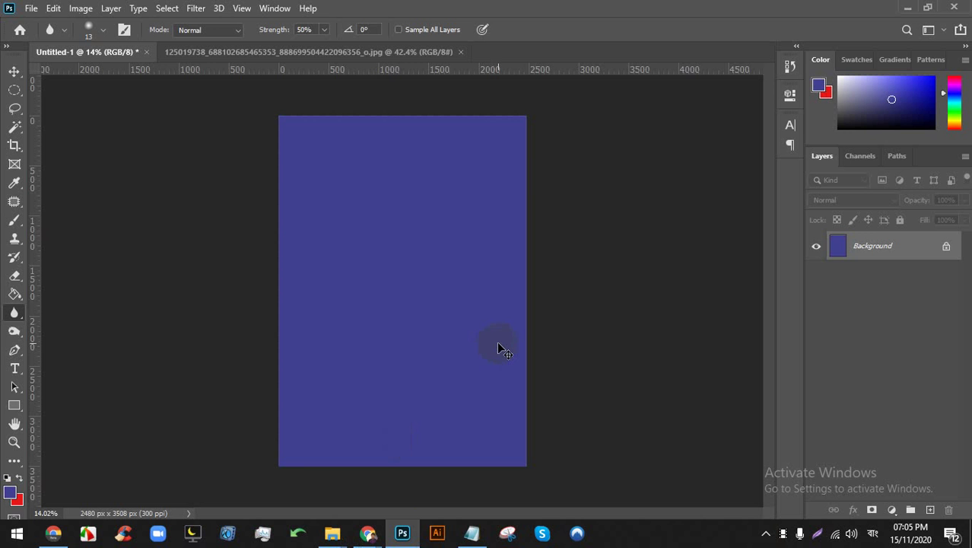
{"action": "key", "text": "ctrl+BackSpace"}
{"action": "left_click", "coordinate": [499, 343]}
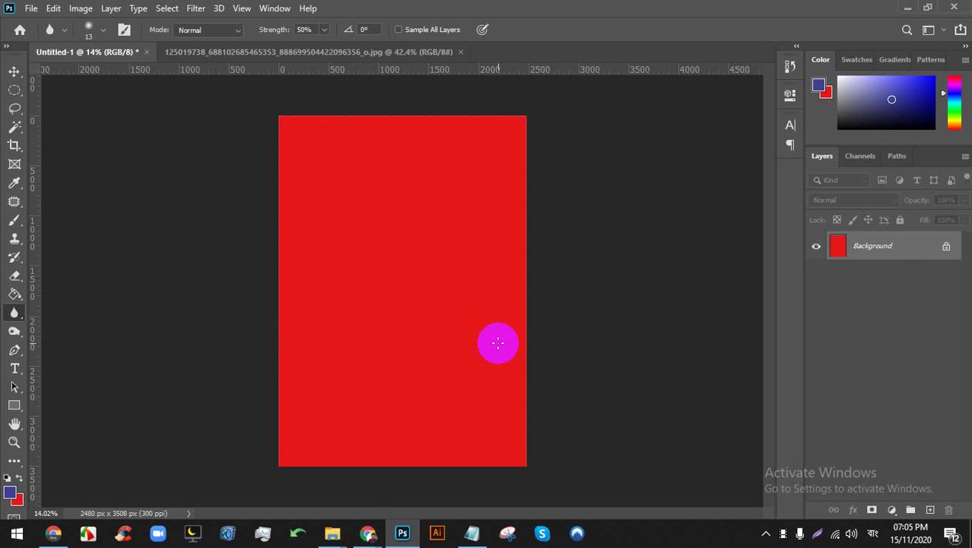
Switch to the Google Meet page in Chrome, rejoin the meeting and turn on the microphone
{"action": "left_click", "coordinate": [405, 533]}
{"action": "left_click", "coordinate": [352, 496]}
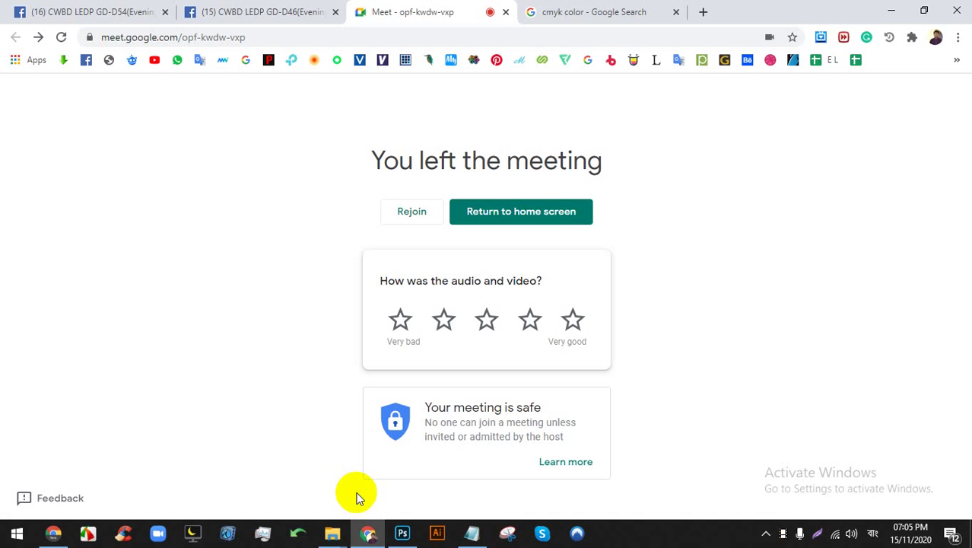
{"action": "left_click", "coordinate": [411, 213]}
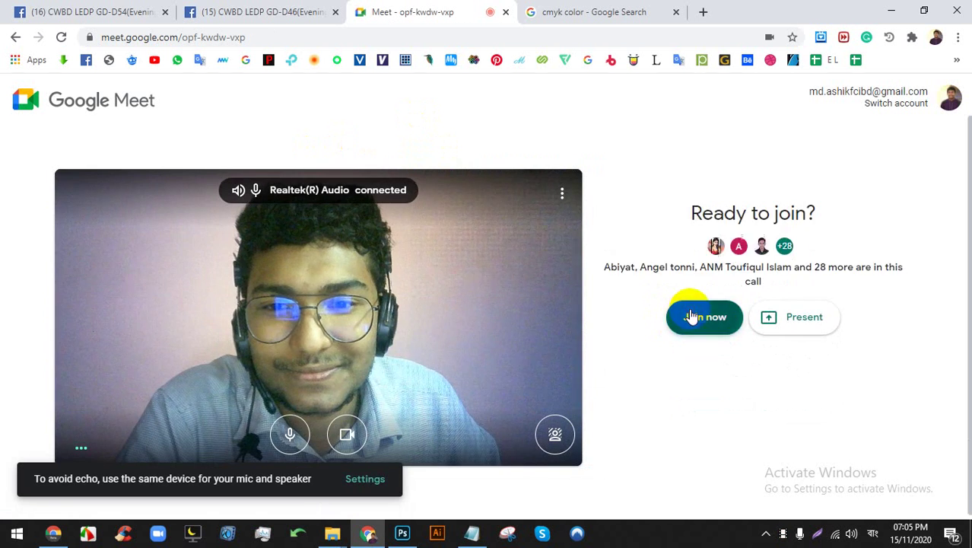
{"action": "left_click", "coordinate": [690, 316]}
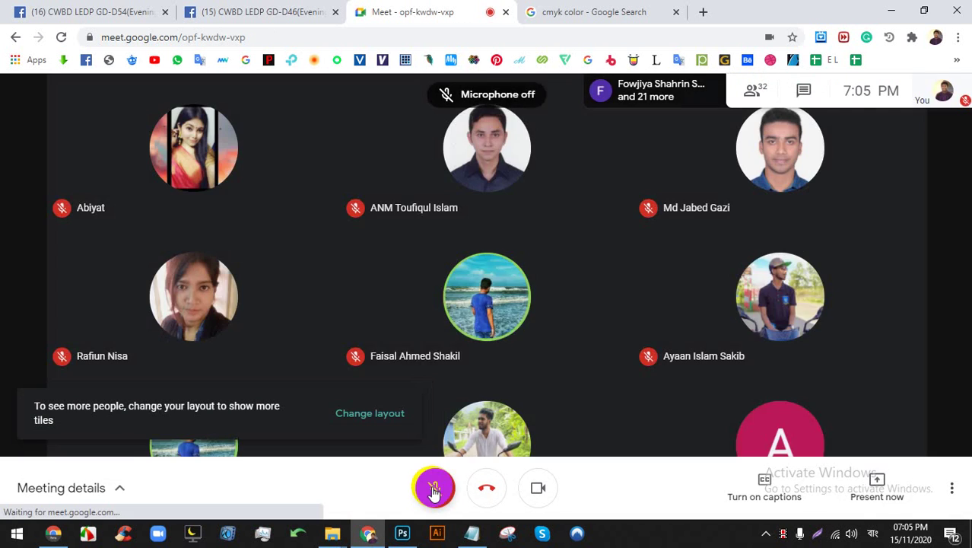
{"action": "left_click", "coordinate": [435, 486]}
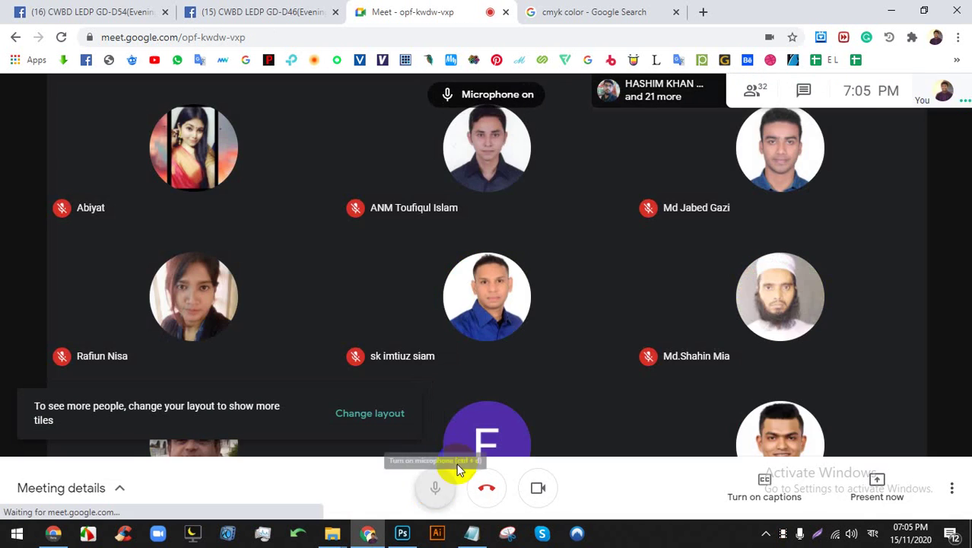
Present the entire screen to the meeting, show the participants list and hide the screen-sharing notice
{"action": "left_click", "coordinate": [837, 476]}
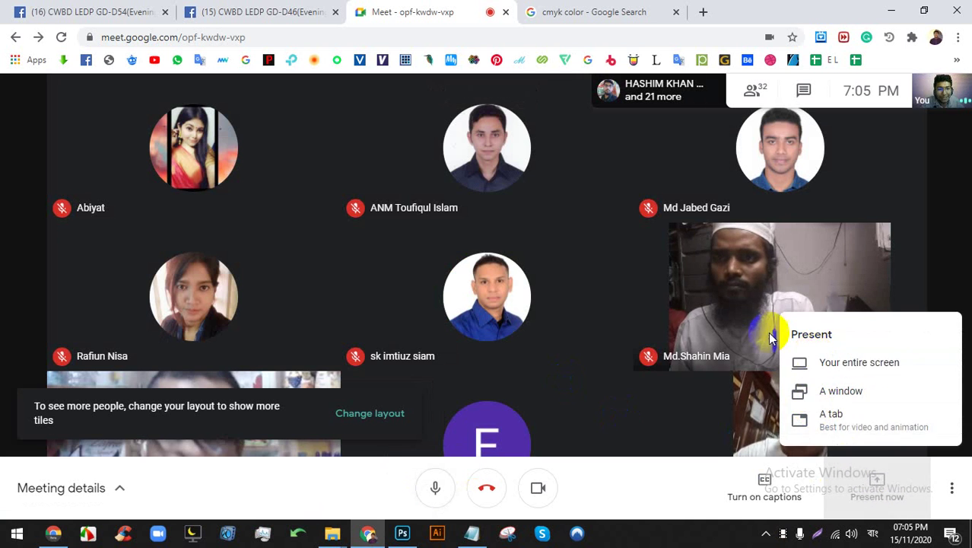
{"action": "left_click", "coordinate": [830, 363]}
{"action": "left_click", "coordinate": [612, 343]}
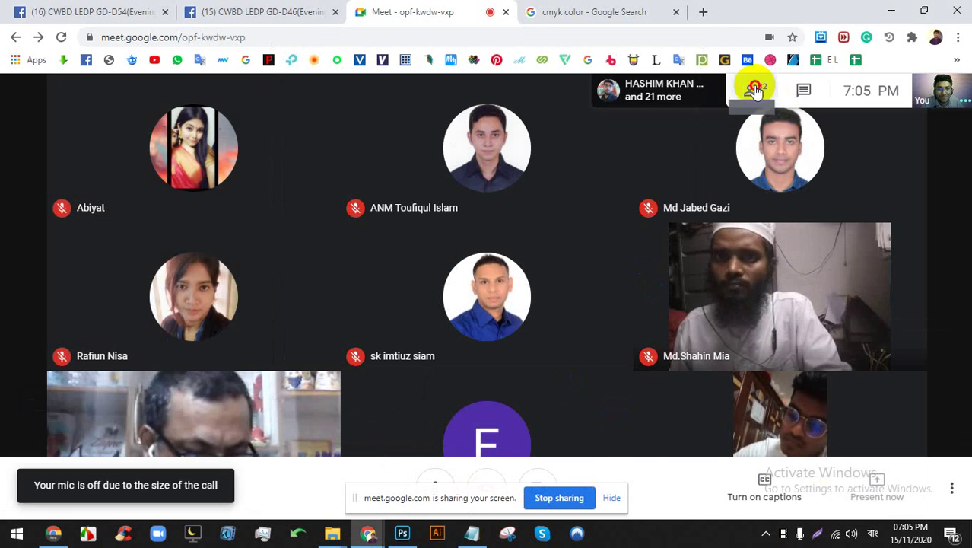
{"action": "left_click", "coordinate": [756, 90]}
{"action": "left_click", "coordinate": [612, 497]}
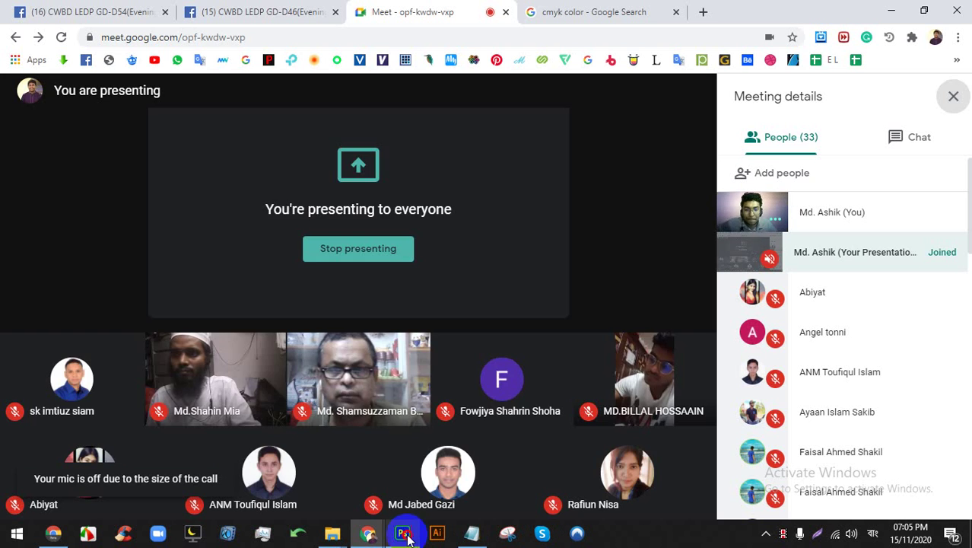
Switch to Photoshop to show the red canvas to the class, and return to the Google Meet page in Chrome
{"action": "left_click", "coordinate": [402, 532]}
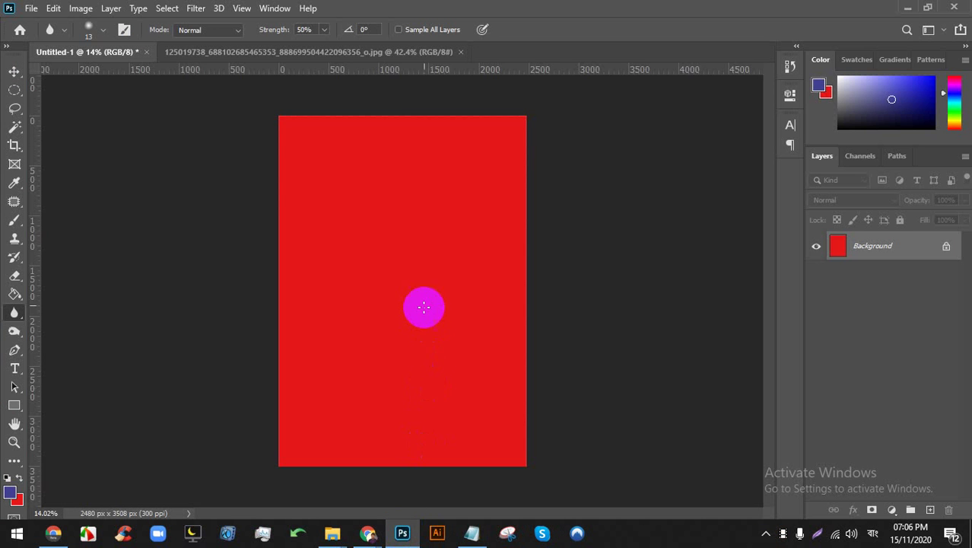
{"action": "scroll", "coordinate": [426, 313], "scroll_direction": "down", "scroll_amount": 1}
{"action": "scroll", "coordinate": [429, 321], "scroll_direction": "up", "scroll_amount": 1}
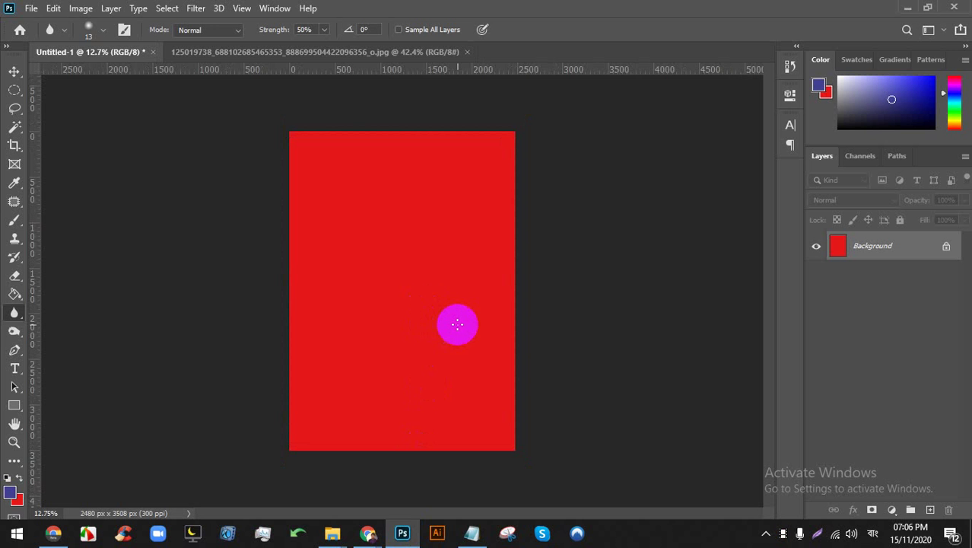
{"action": "left_click", "coordinate": [368, 533]}
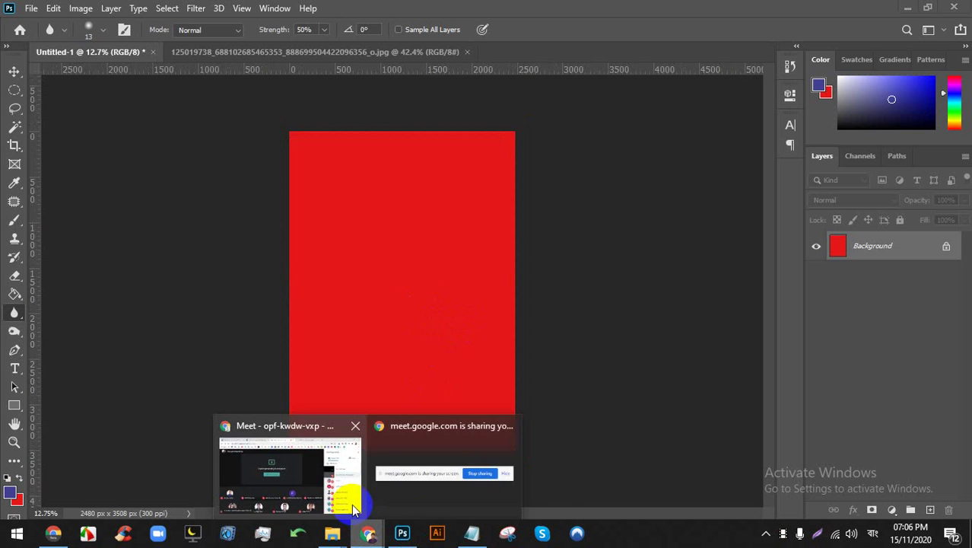
{"action": "left_click", "coordinate": [343, 493]}
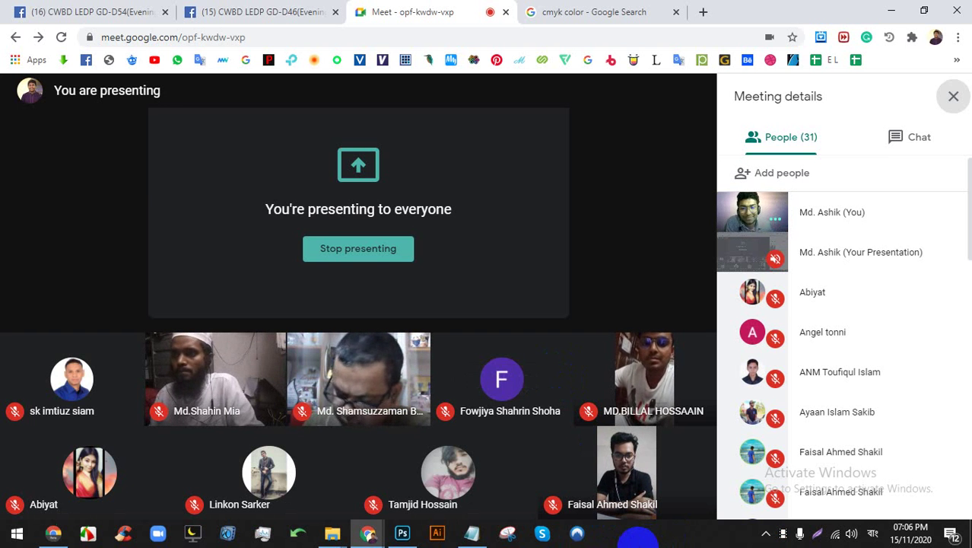
Return to Photoshop from the Google Meet call and reset the foreground and background colors to the default black and white
{"action": "left_click", "coordinate": [403, 535]}
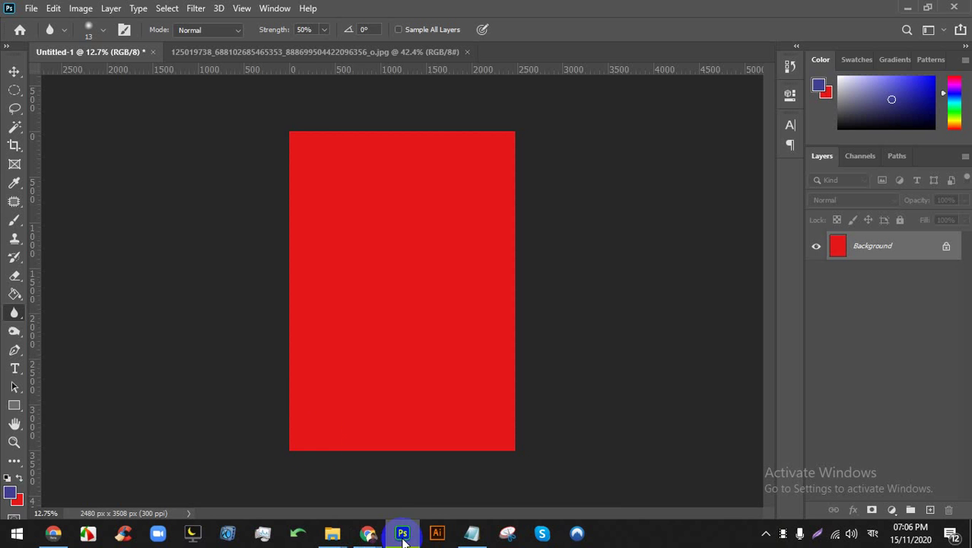
{"action": "left_click_drag", "start_coordinate": [293, 404], "coordinate": [315, 409]}
{"action": "left_click", "coordinate": [401, 533]}
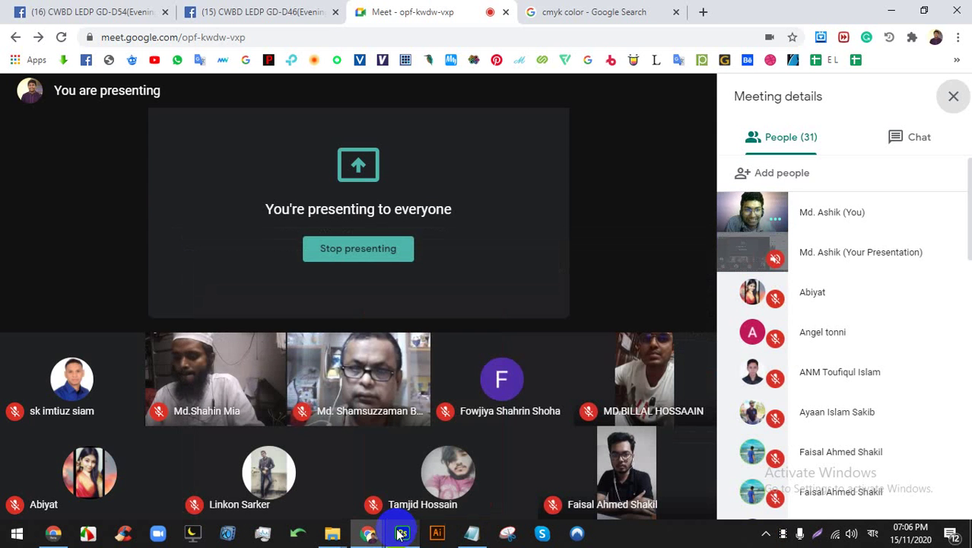
{"action": "left_click", "coordinate": [401, 533]}
{"action": "left_click", "coordinate": [428, 421]}
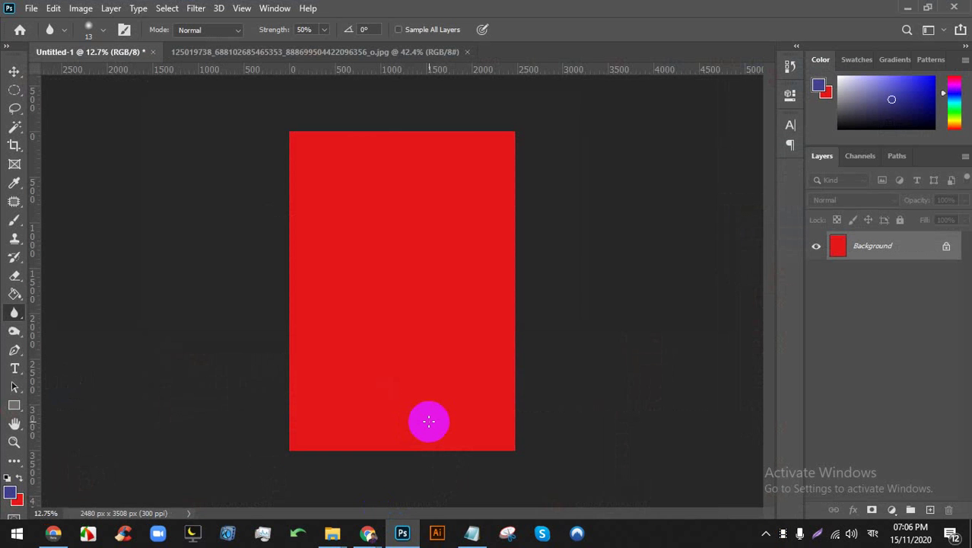
{"action": "left_click_drag", "start_coordinate": [429, 422], "coordinate": [436, 405]}
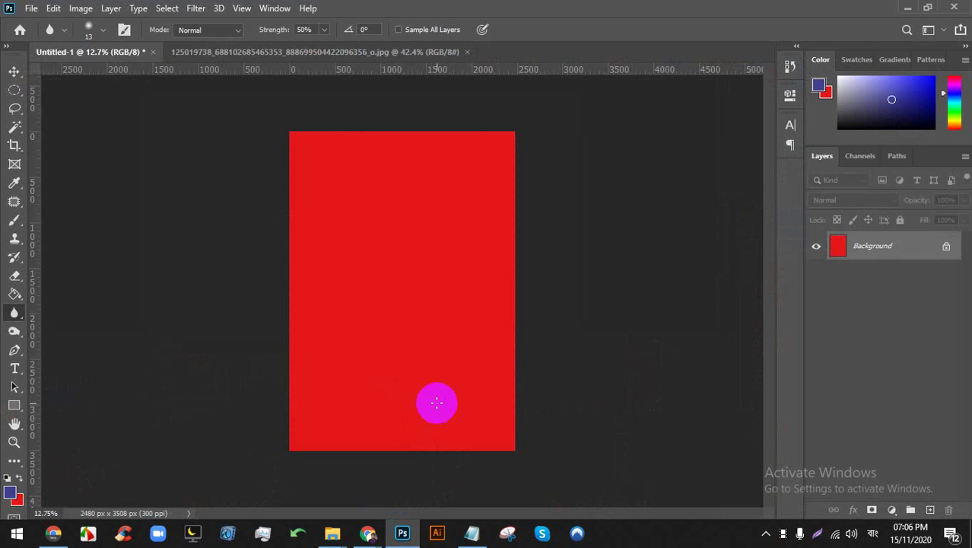
{"action": "mouse_move", "coordinate": [436, 402]}
{"action": "left_mouse_down"}
{"action": "mouse_move", "coordinate": [425, 339]}
{"action": "mouse_move", "coordinate": [410, 319]}
{"action": "mouse_move", "coordinate": [313, 327]}
{"action": "left_mouse_up"}
{"action": "key", "text": "ctrl+0"}
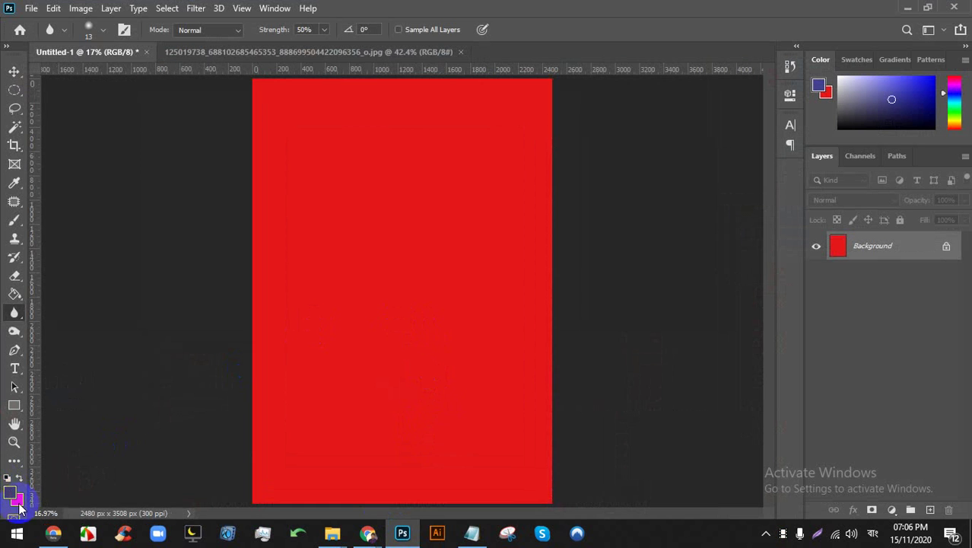
{"action": "left_click", "coordinate": [403, 535]}
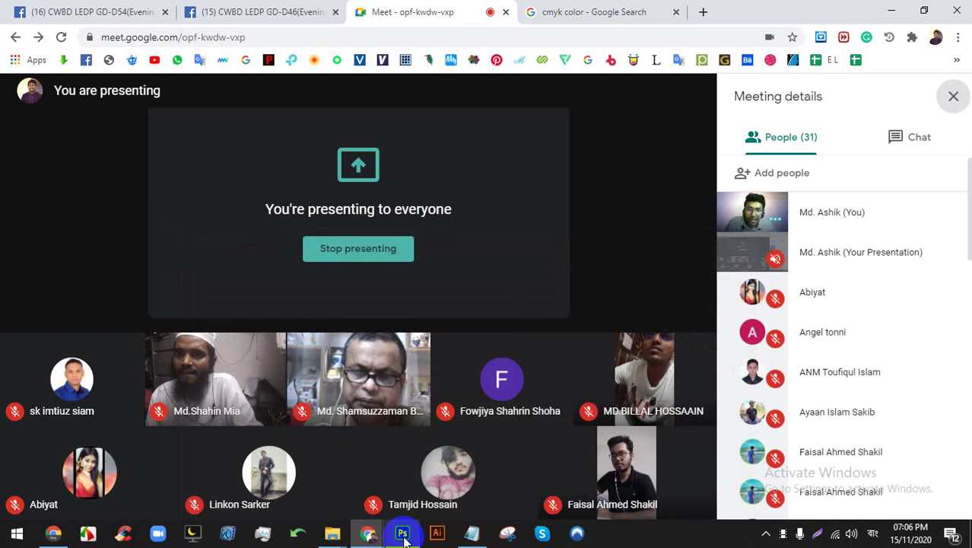
{"action": "left_click", "coordinate": [403, 530]}
{"action": "left_click", "coordinate": [394, 267]}
{"action": "key", "text": "d"}
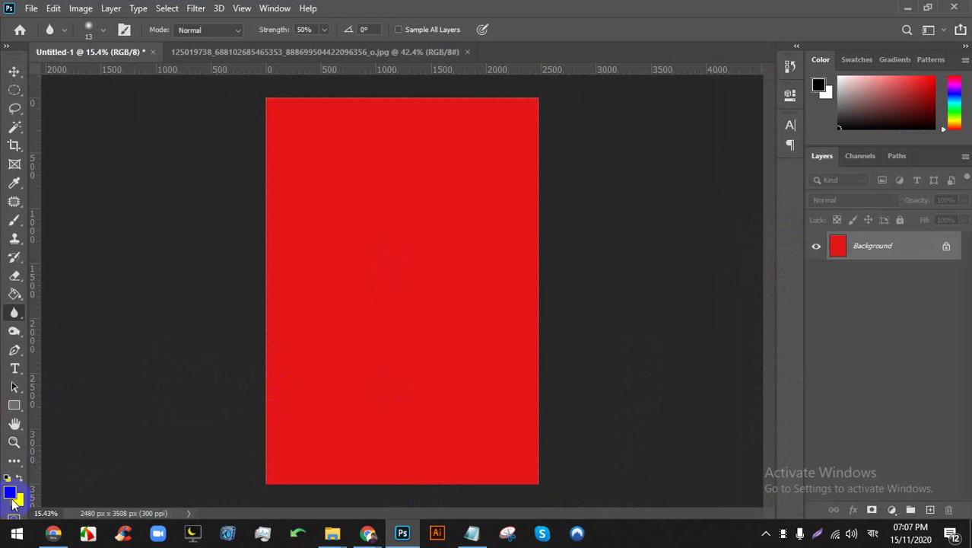
Fill the Background layer with the black foreground color and refill it with the white background color
{"action": "left_click", "coordinate": [352, 395]}
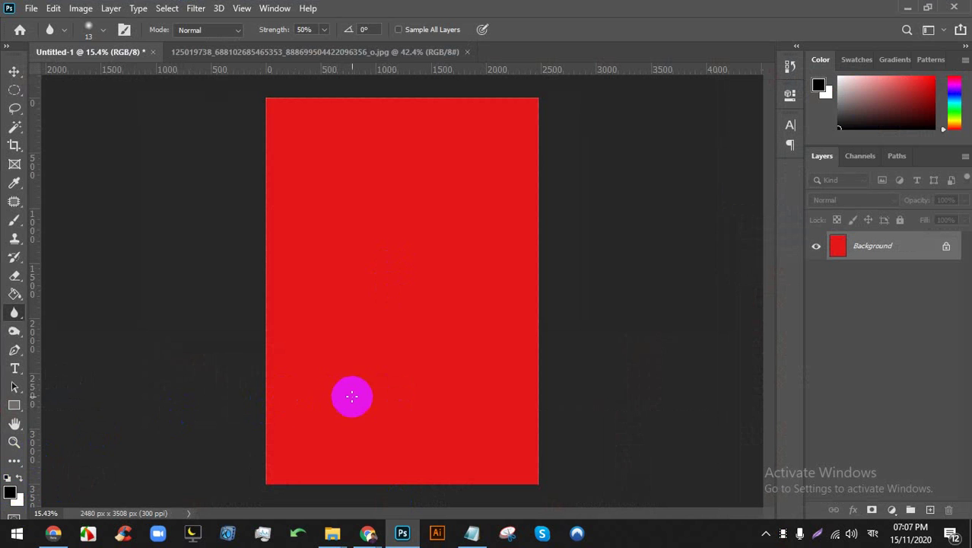
{"action": "left_click_drag", "start_coordinate": [351, 402], "coordinate": [311, 404]}
{"action": "key", "text": "alt+BackSpace"}
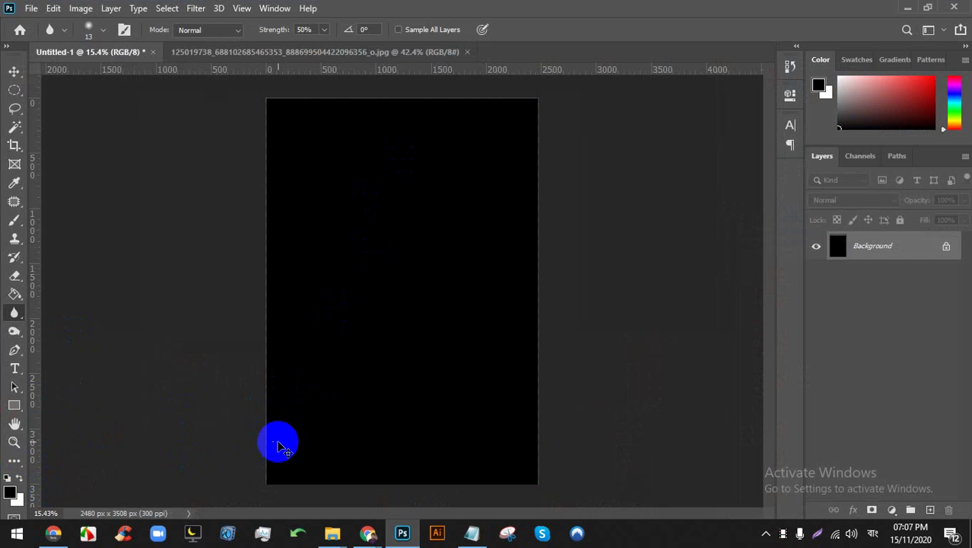
{"action": "key", "text": "ctrl+BackSpace"}
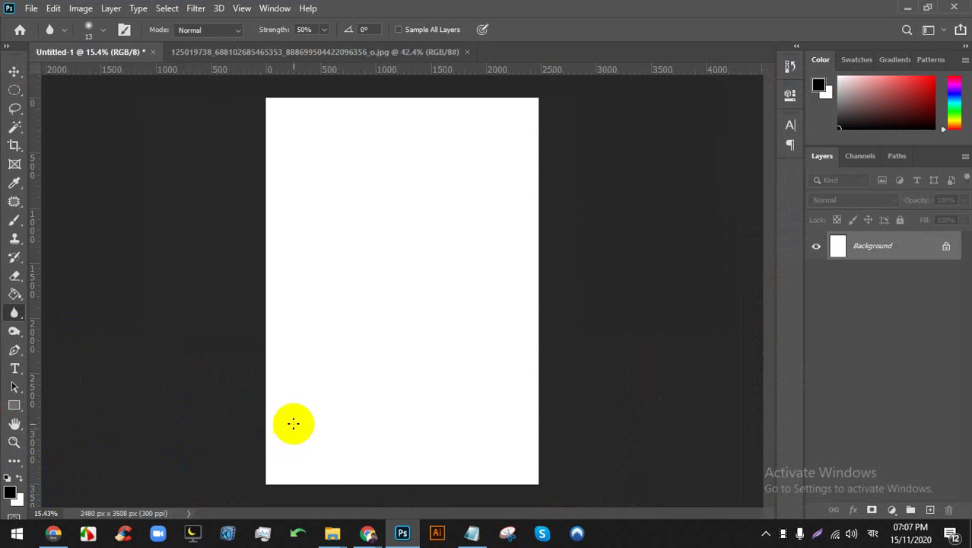
Check the Google Meet call, return to Photoshop and set the background color to black and the foreground color to white (ffffff)
{"action": "left_click", "coordinate": [404, 532]}
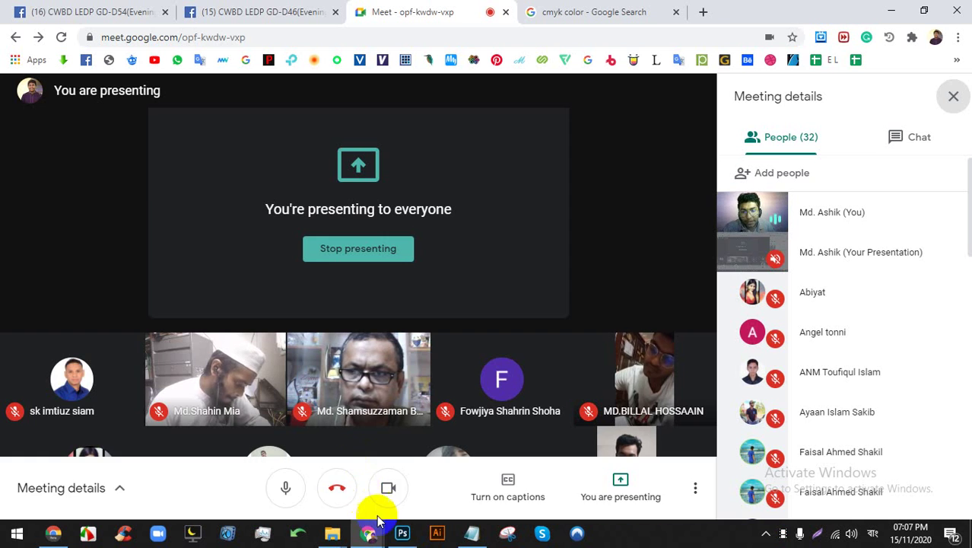
{"action": "left_click", "coordinate": [403, 534]}
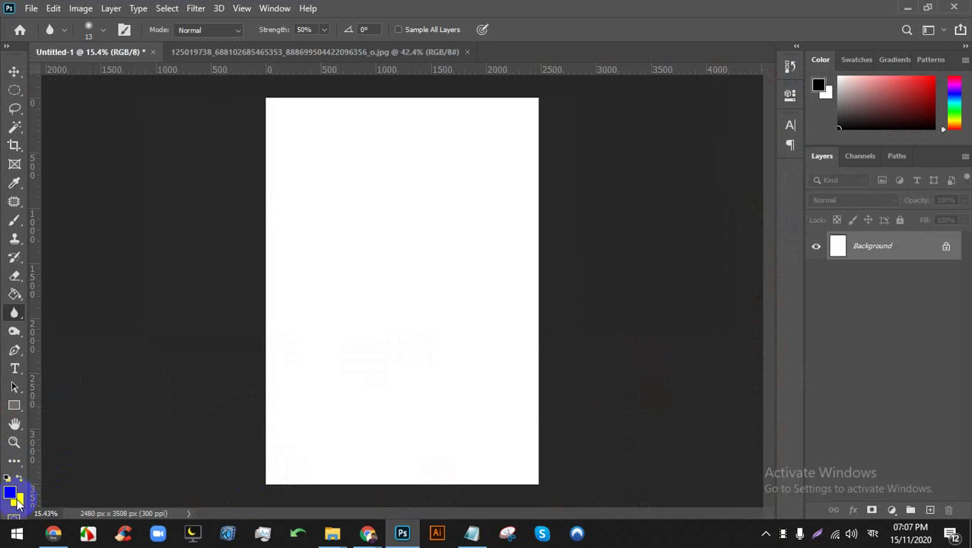
{"action": "left_click", "coordinate": [17, 500]}
{"action": "left_click", "coordinate": [612, 283]}
{"action": "left_click", "coordinate": [908, 96]}
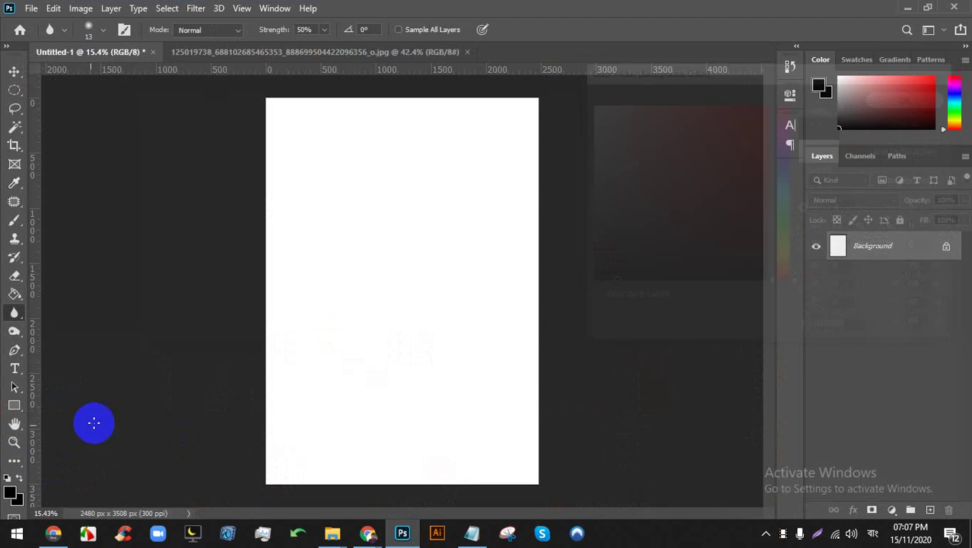
{"action": "left_click", "coordinate": [10, 493]}
{"action": "left_click_drag", "start_coordinate": [713, 276], "coordinate": [522, 77]}
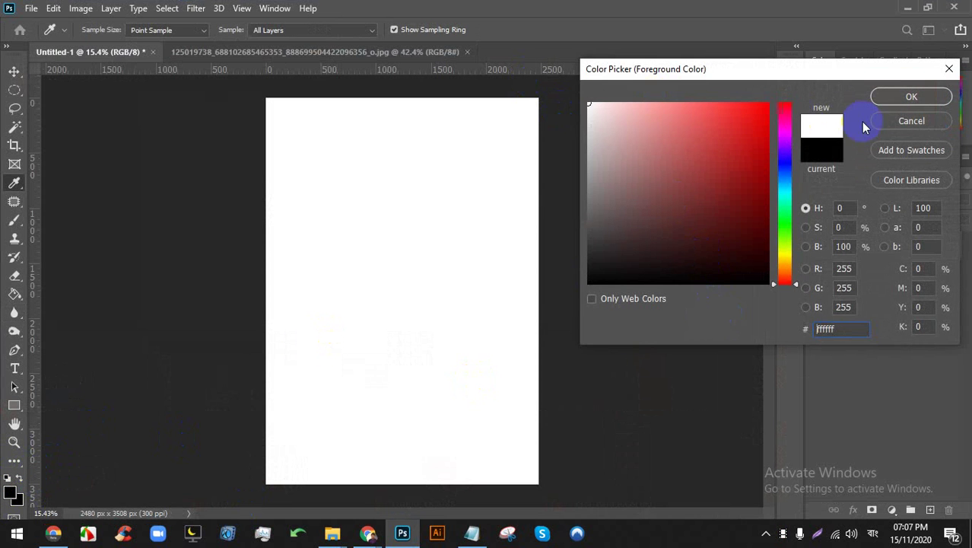
{"action": "left_click", "coordinate": [910, 96]}
Check the Google Meet call, return to Photoshop and set the foreground color to red in the Color Picker
{"action": "left_click", "coordinate": [403, 532]}
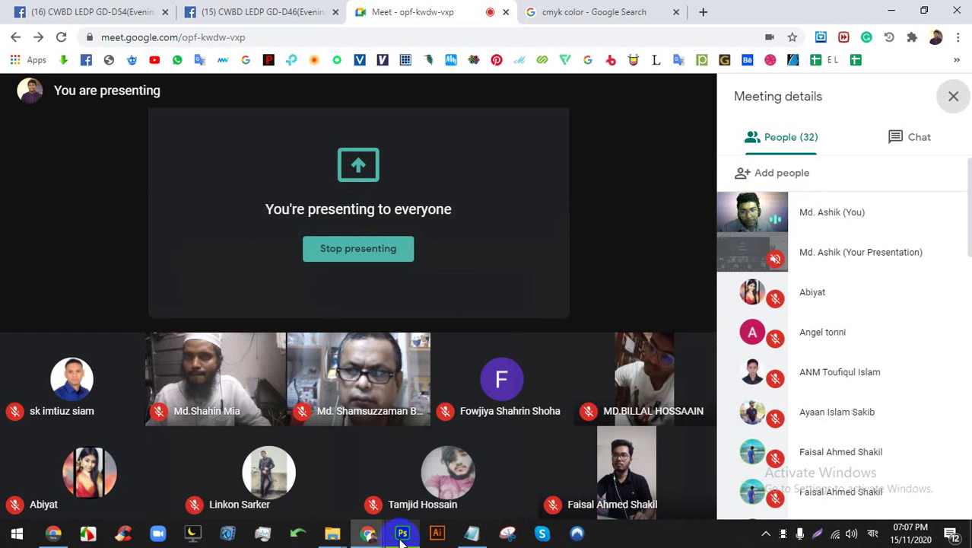
{"action": "left_click", "coordinate": [403, 532]}
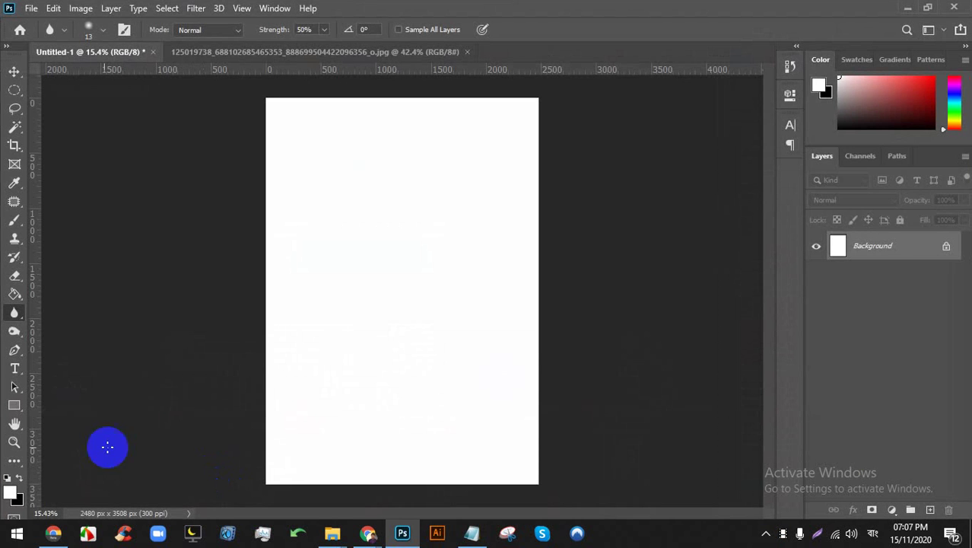
{"action": "left_click", "coordinate": [10, 493]}
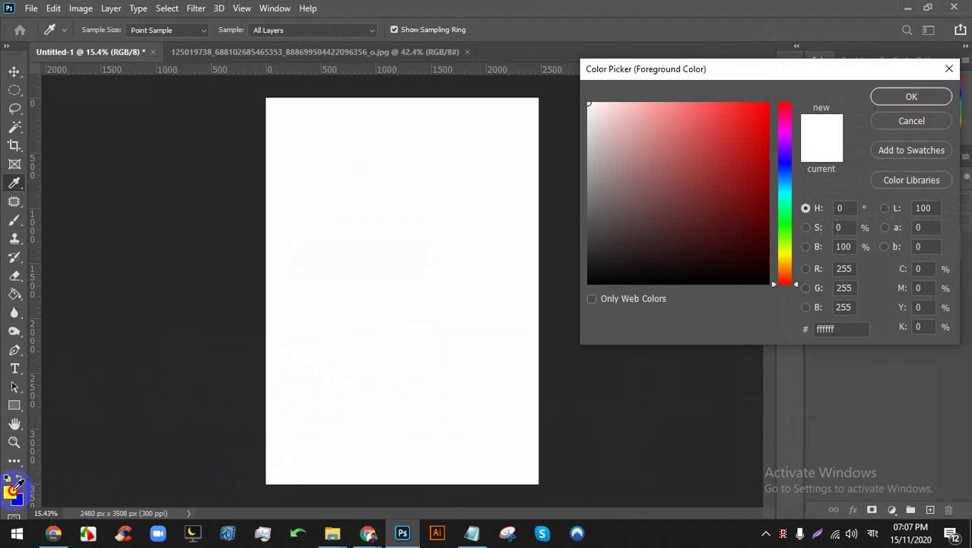
{"action": "left_click", "coordinate": [924, 125]}
{"action": "left_click", "coordinate": [10, 492]}
{"action": "left_click", "coordinate": [671, 197]}
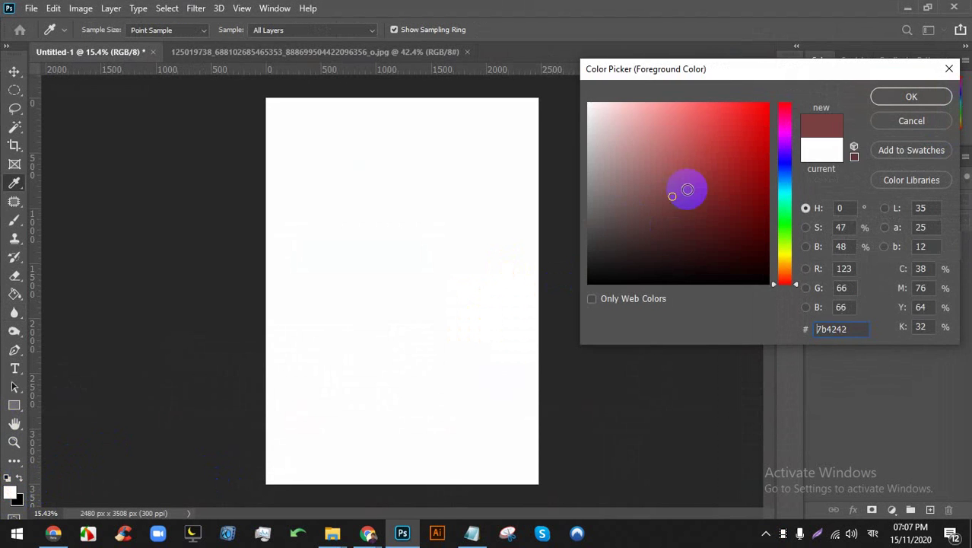
{"action": "left_click", "coordinate": [735, 130]}
{"action": "left_click", "coordinate": [909, 99]}
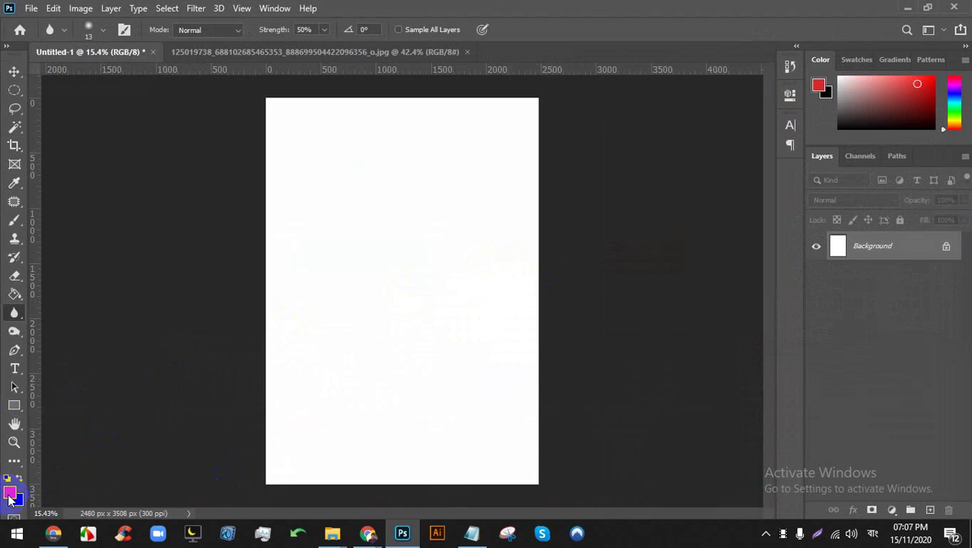
Set the background color to a dark green in the Color Picker
{"action": "left_click", "coordinate": [14, 501]}
{"action": "left_click_drag", "start_coordinate": [783, 176], "coordinate": [784, 232]}
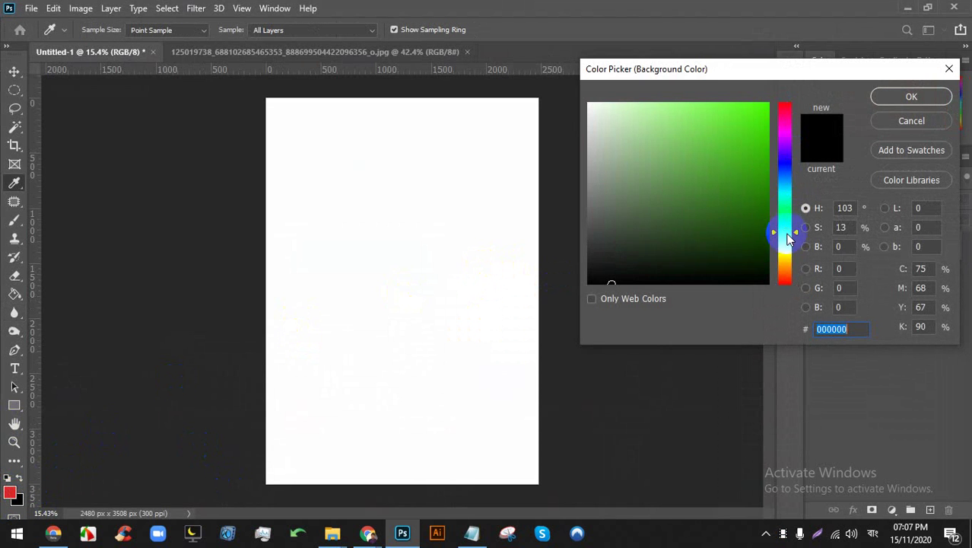
{"action": "left_click", "coordinate": [756, 175]}
{"action": "left_click", "coordinate": [880, 97]}
{"action": "key", "text": "r"}
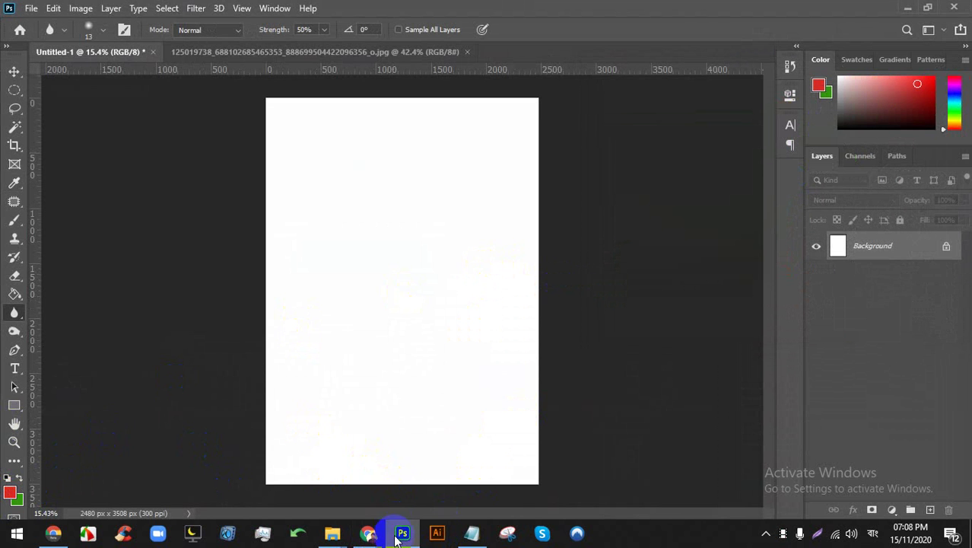
Switch to the Google Meet page in Chrome and look over the participants list while talking with the class
{"action": "mouse_move", "coordinate": [371, 536]}
{"action": "left_click", "coordinate": [327, 467]}
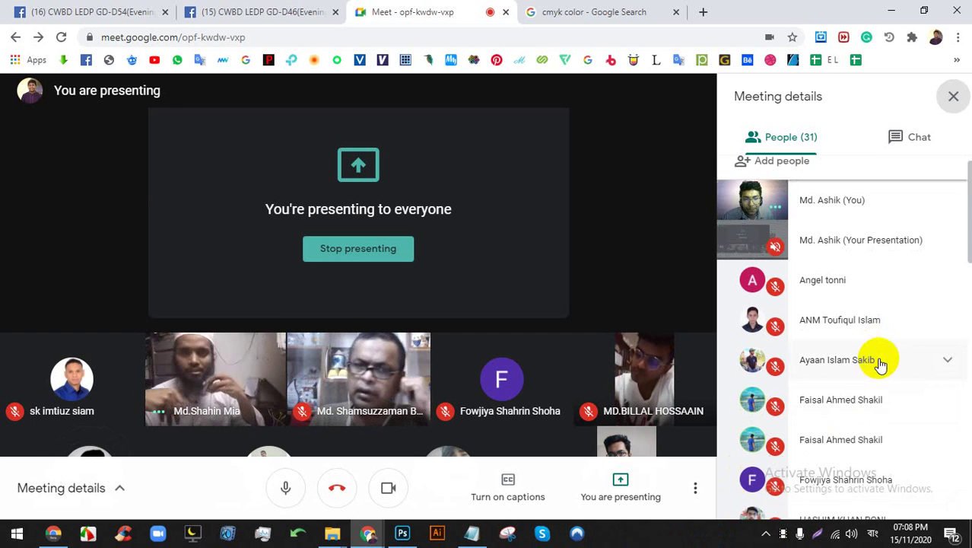
{"action": "scroll", "coordinate": [879, 373], "scroll_direction": "down", "scroll_amount": 3}
{"action": "scroll", "coordinate": [858, 384], "scroll_direction": "up", "scroll_amount": 3}
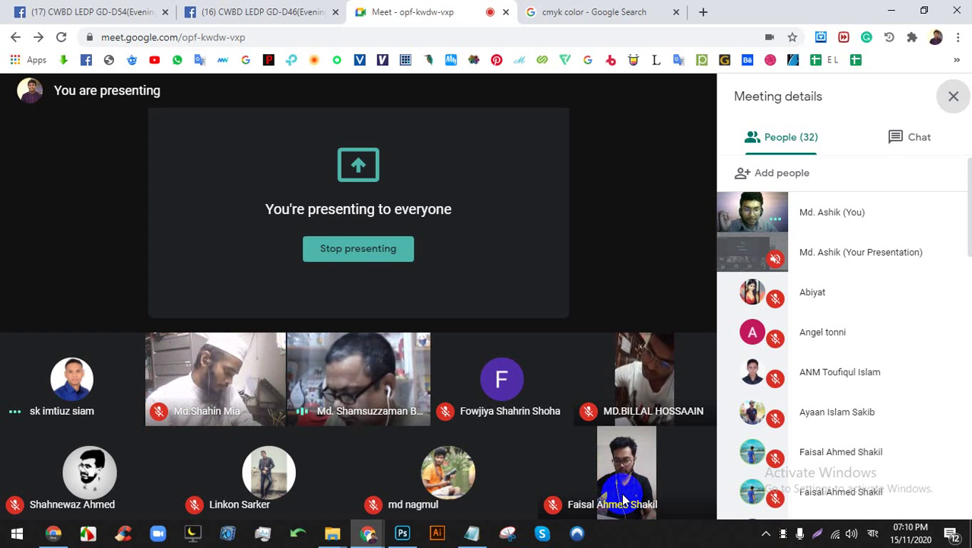
Return to Photoshop, hide the rulers and activate the Elliptical Marquee tool
{"action": "left_click", "coordinate": [403, 535]}
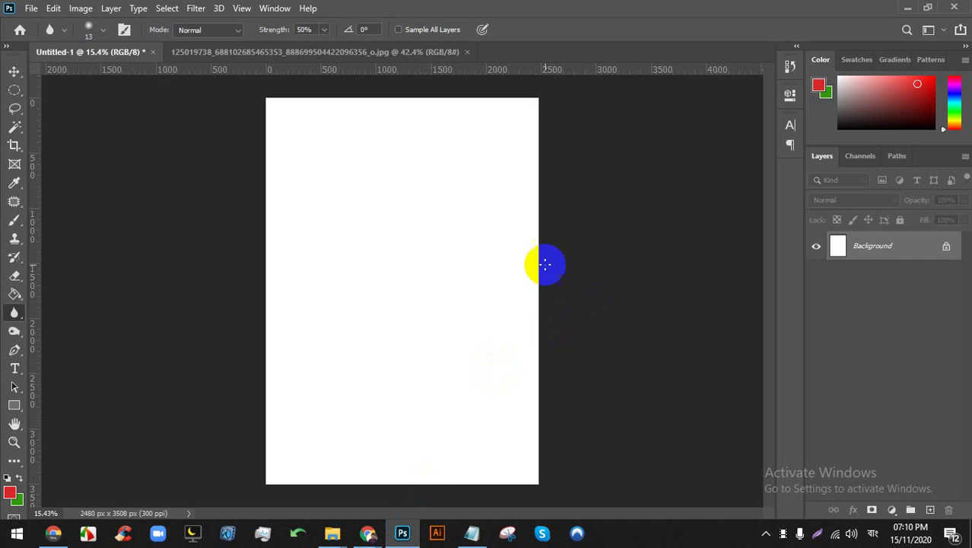
{"action": "scroll", "coordinate": [502, 262], "scroll_direction": "down", "scroll_amount": 2}
{"action": "scroll", "coordinate": [495, 261], "scroll_direction": "up", "scroll_amount": 1}
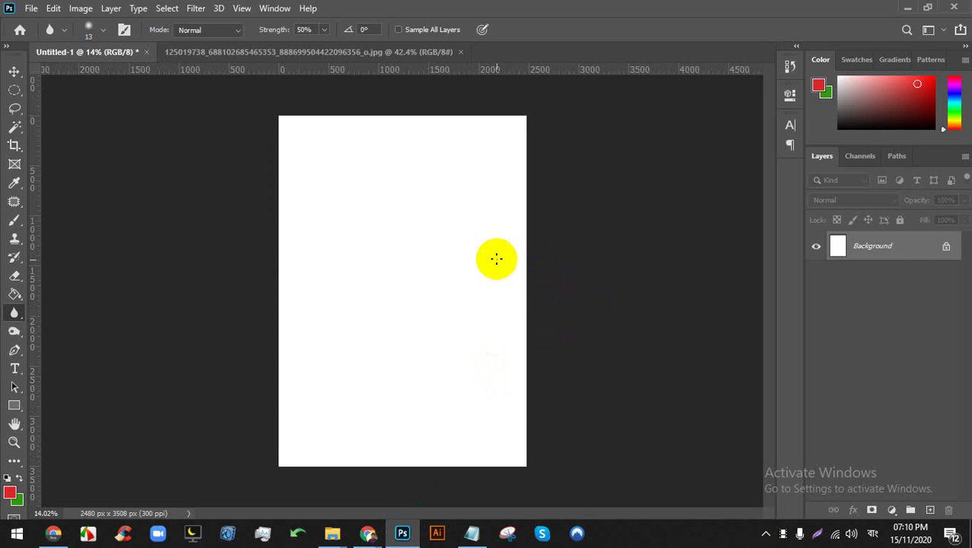
{"action": "key", "text": "ctrl+r"}
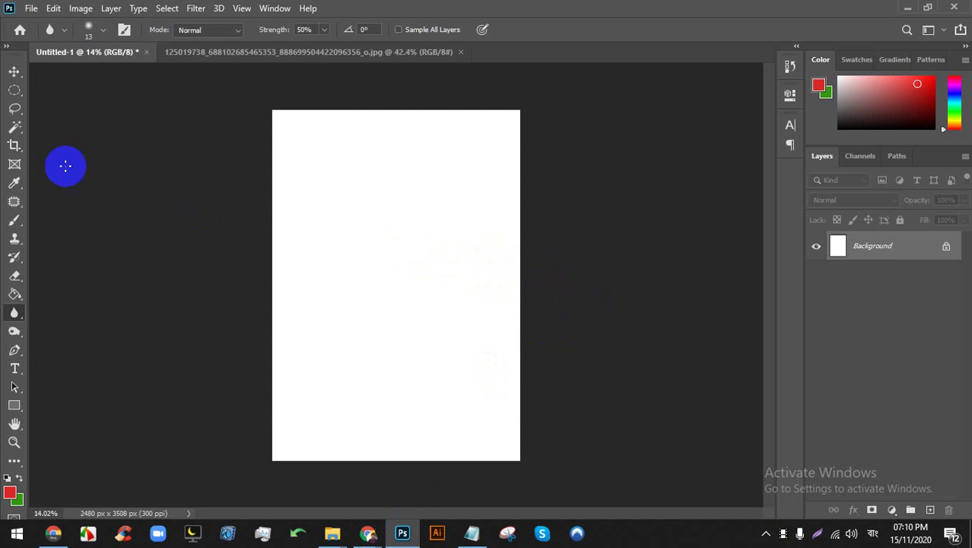
{"action": "left_click", "coordinate": [14, 71]}
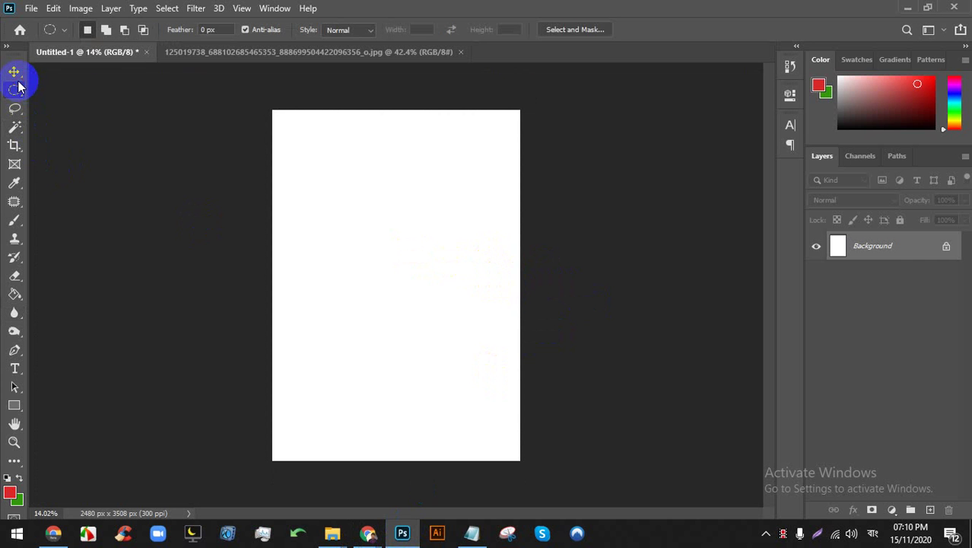
Switch back to the Google Meet page and review the full participants list for unmuted microphones
{"action": "left_click", "coordinate": [367, 532]}
{"action": "left_click", "coordinate": [305, 467]}
{"action": "scroll", "coordinate": [844, 289], "scroll_direction": "down", "scroll_amount": 10}
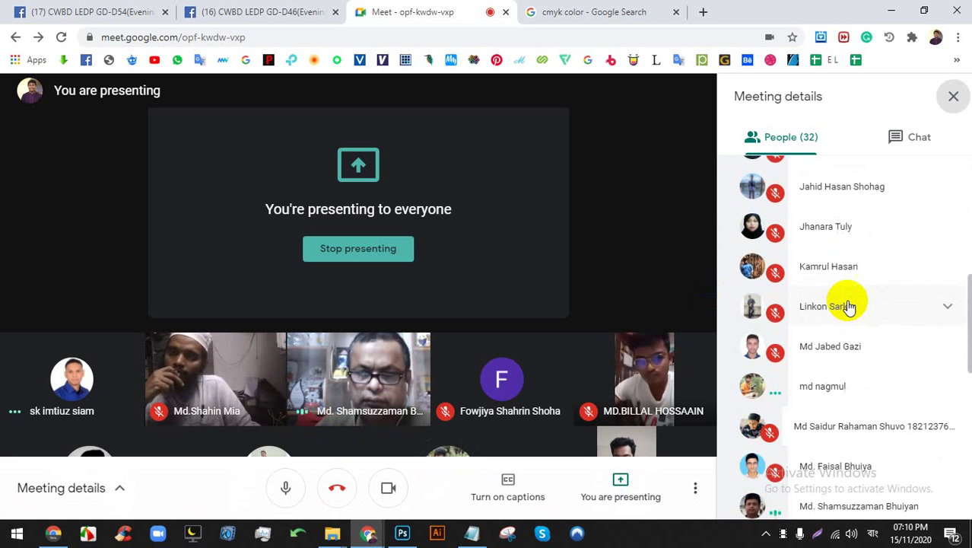
{"action": "scroll", "coordinate": [850, 306], "scroll_direction": "down", "scroll_amount": 5}
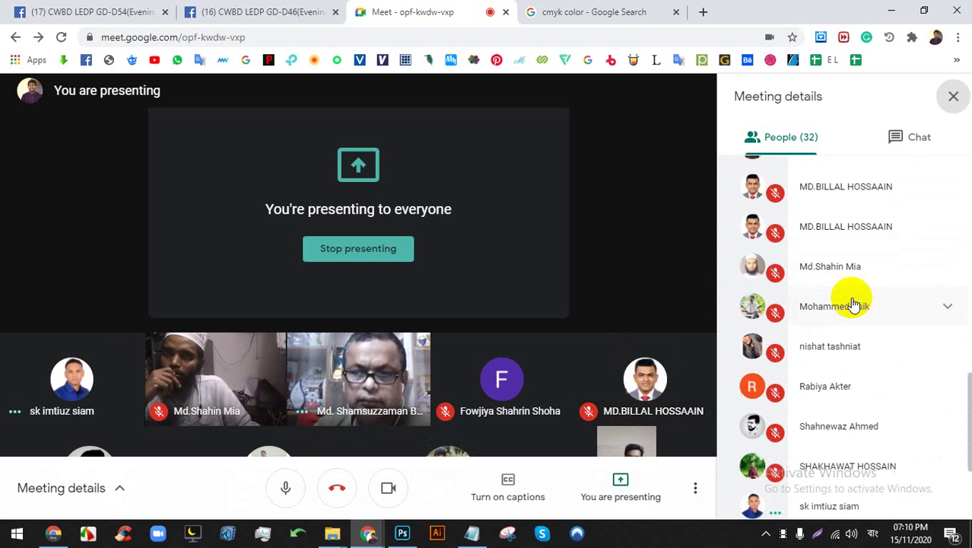
{"action": "scroll", "coordinate": [853, 304], "scroll_direction": "down", "scroll_amount": 2}
{"action": "scroll", "coordinate": [855, 297], "scroll_direction": "up", "scroll_amount": 2}
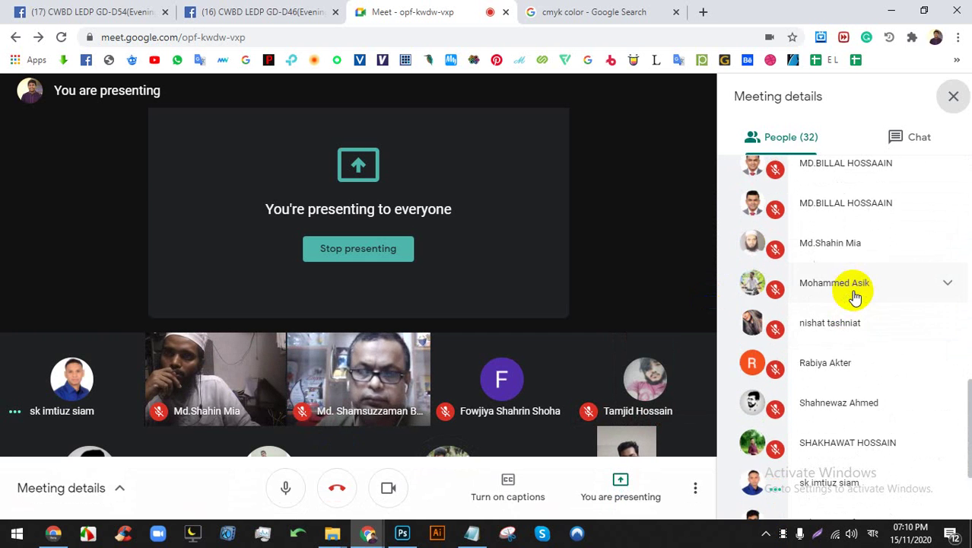
{"action": "scroll", "coordinate": [854, 297], "scroll_direction": "up", "scroll_amount": 10}
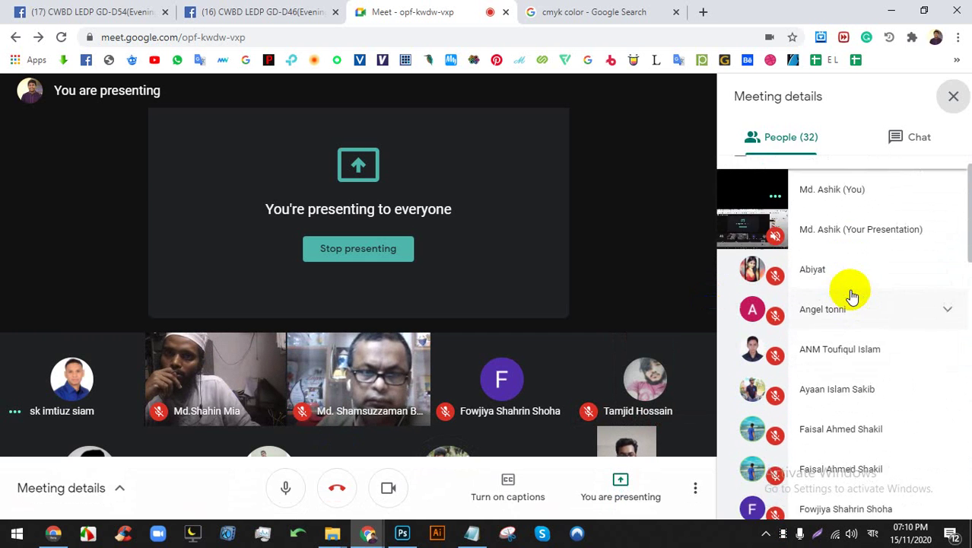
Return to Photoshop and look up the Layers entry among the available panels
{"action": "left_click", "coordinate": [402, 532]}
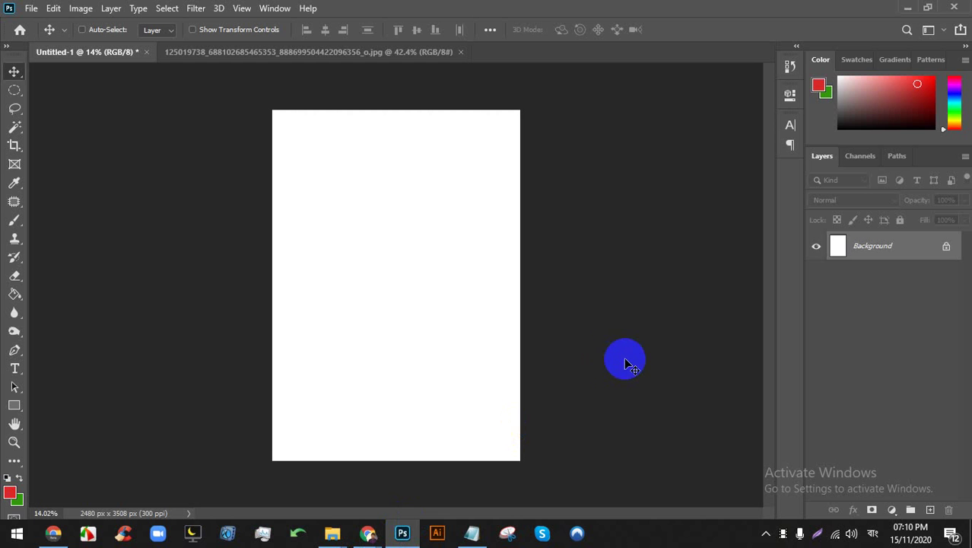
{"action": "left_click", "coordinate": [843, 245]}
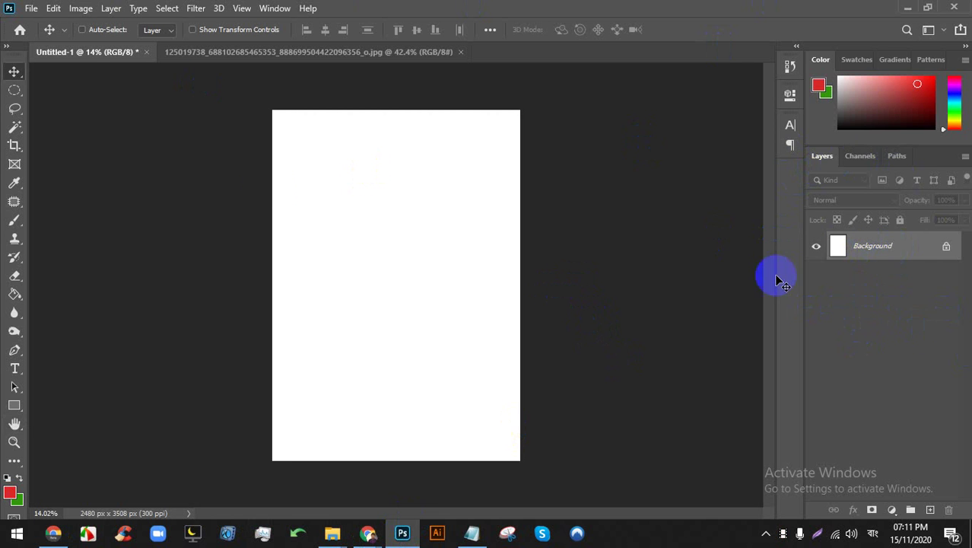
{"action": "left_click", "coordinate": [274, 8]}
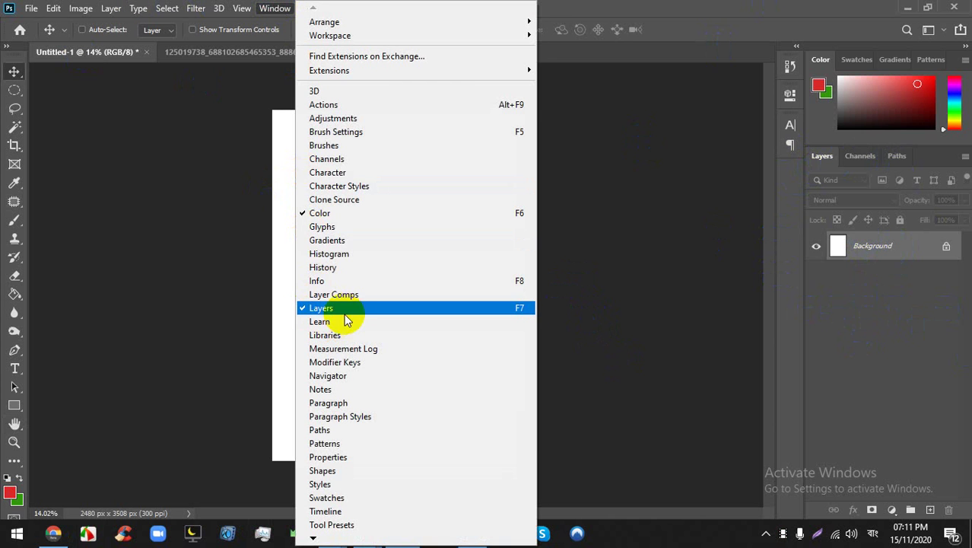
{"action": "left_click", "coordinate": [731, 417]}
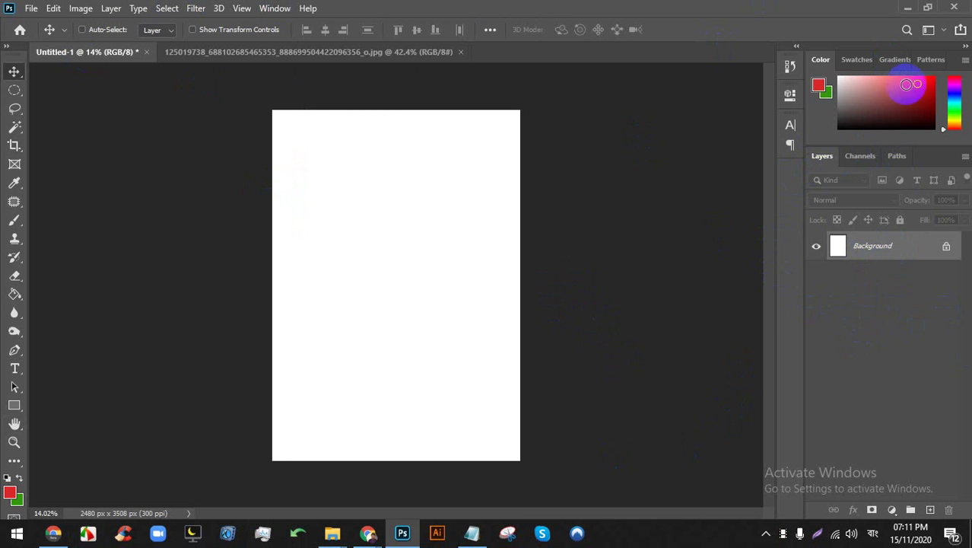
Check the Google Meet page, admit the participant waiting to join the call, and return to Photoshop
{"action": "left_click", "coordinate": [371, 532]}
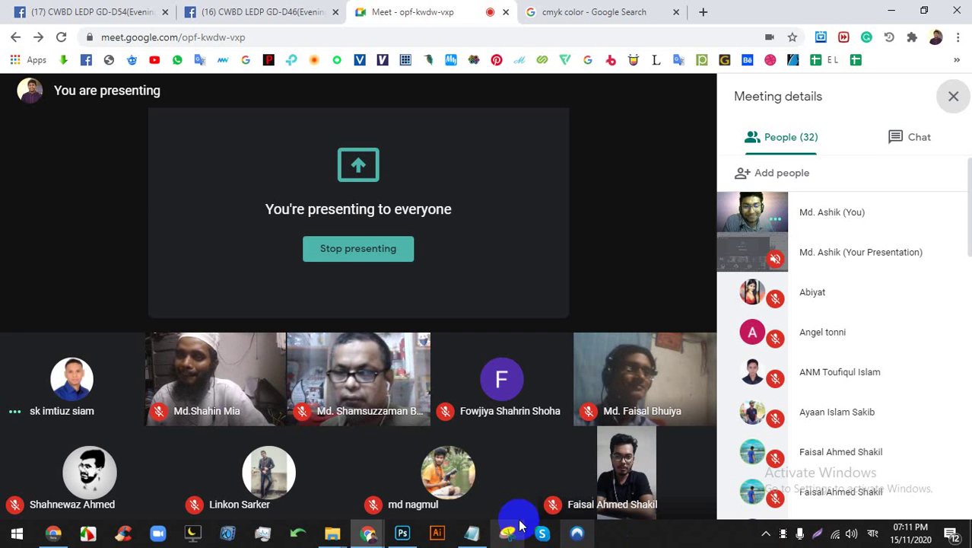
{"action": "left_click", "coordinate": [401, 536]}
{"action": "scroll", "coordinate": [412, 326], "scroll_direction": "down", "scroll_amount": 1}
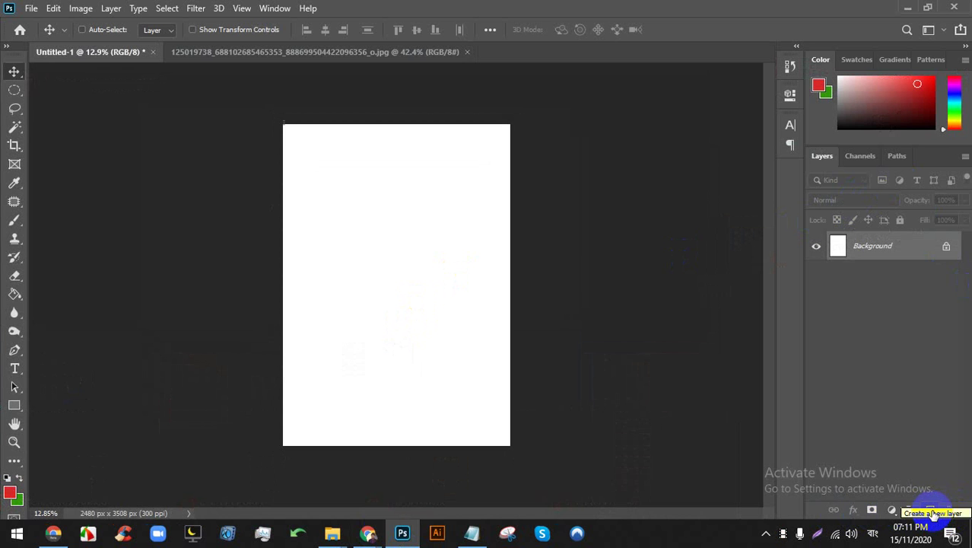
{"action": "left_click", "coordinate": [402, 533]}
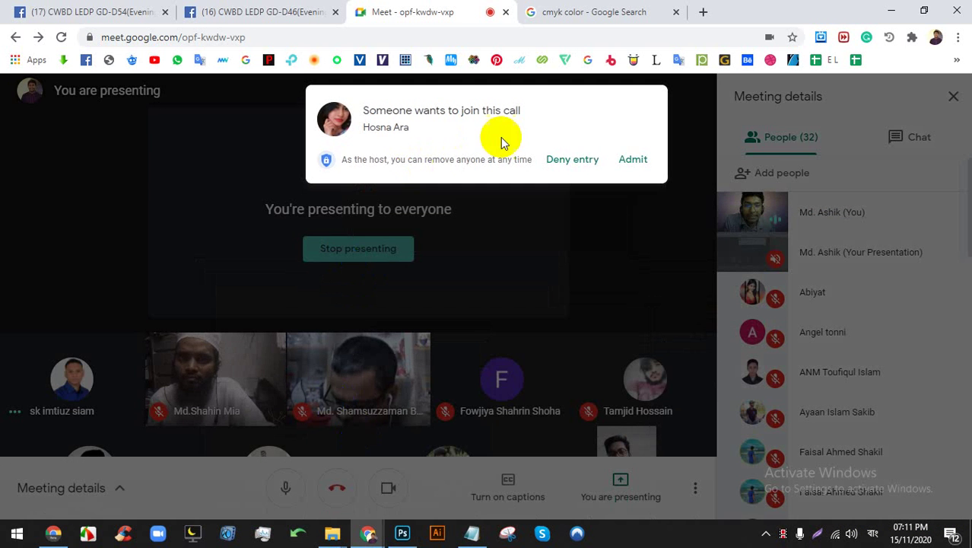
{"action": "left_click", "coordinate": [635, 160]}
{"action": "left_click", "coordinate": [402, 533]}
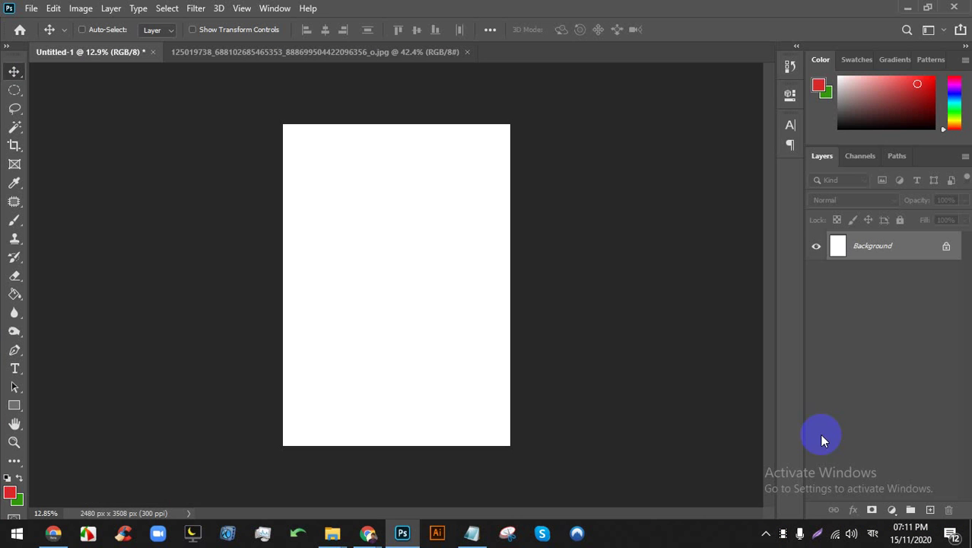
Create a new empty layer above the Background and toggle its visibility off and back on
{"action": "left_click", "coordinate": [931, 512]}
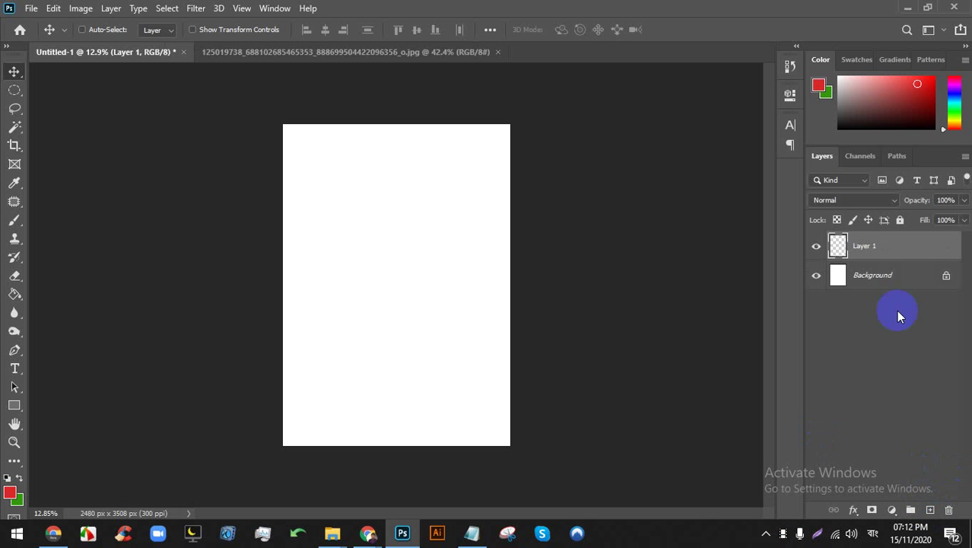
{"action": "left_click", "coordinate": [816, 246]}
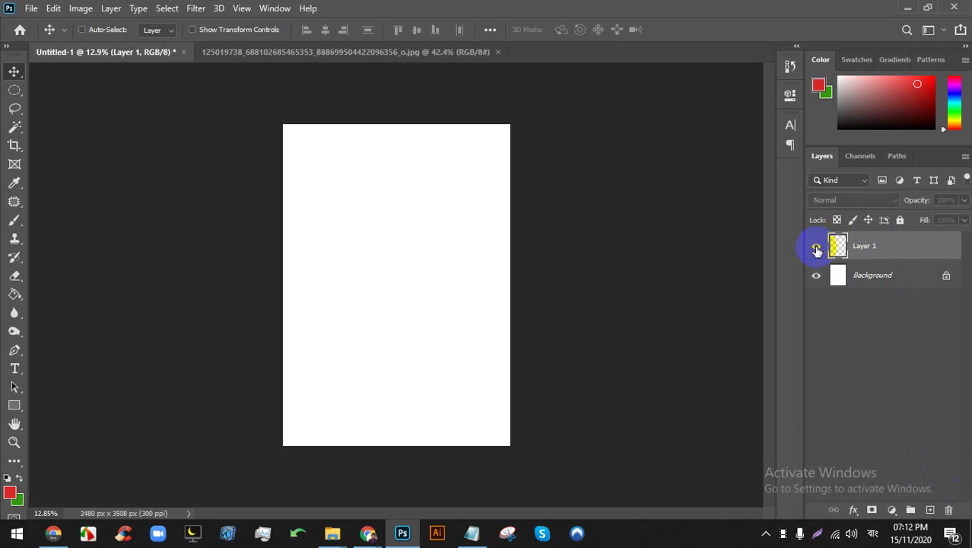
{"action": "left_click", "coordinate": [816, 246]}
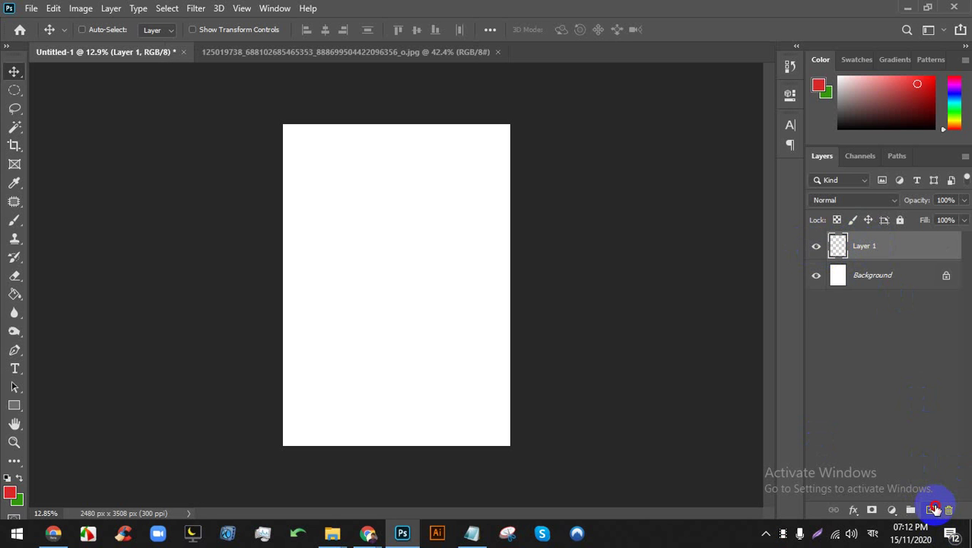
Add four more empty layers on top of Layer 1
{"action": "left_click", "coordinate": [932, 510]}
{"action": "left_click", "coordinate": [933, 510]}
{"action": "left_click", "coordinate": [933, 509]}
{"action": "left_click", "coordinate": [933, 510]}
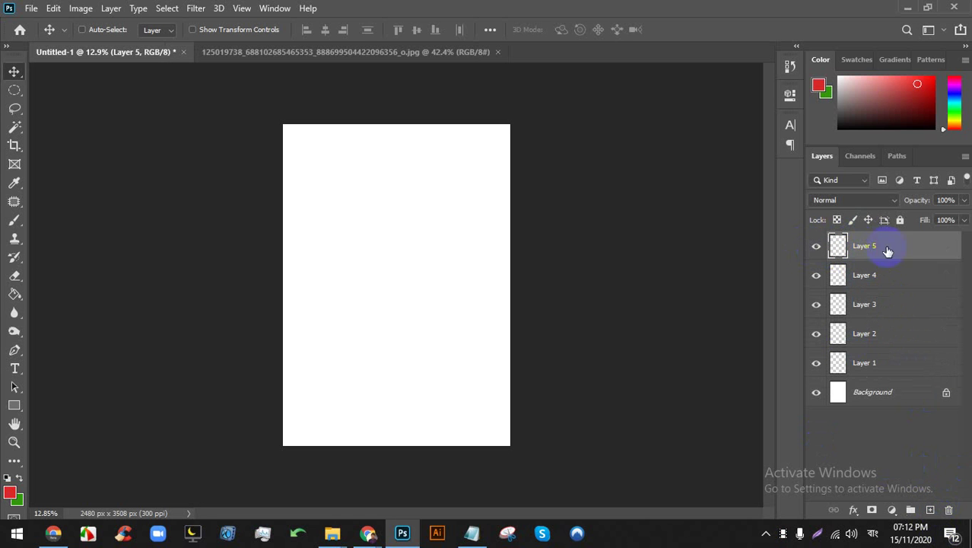
Rename Layer 1 as 1 and Layer 2 as 2
{"action": "left_click", "coordinate": [869, 368]}
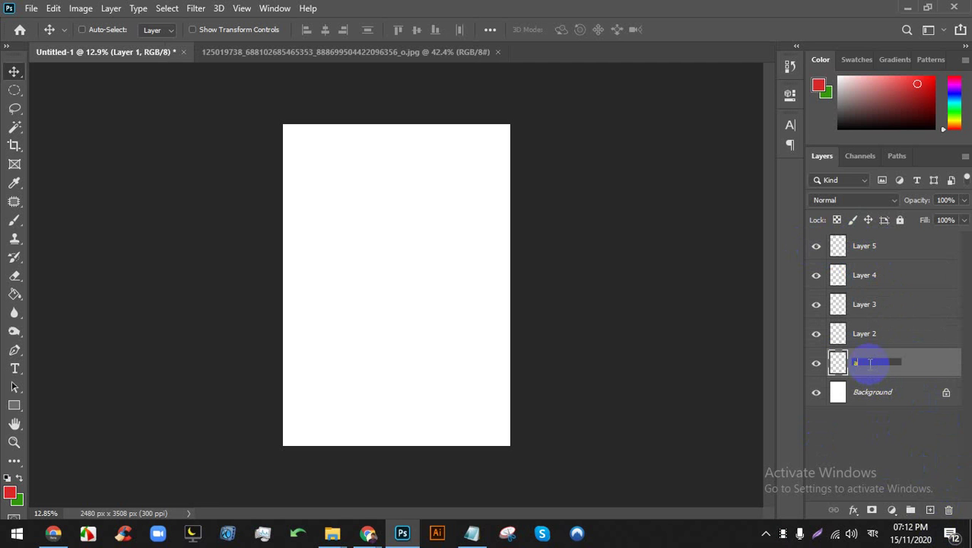
{"action": "key", "text": "Return"}
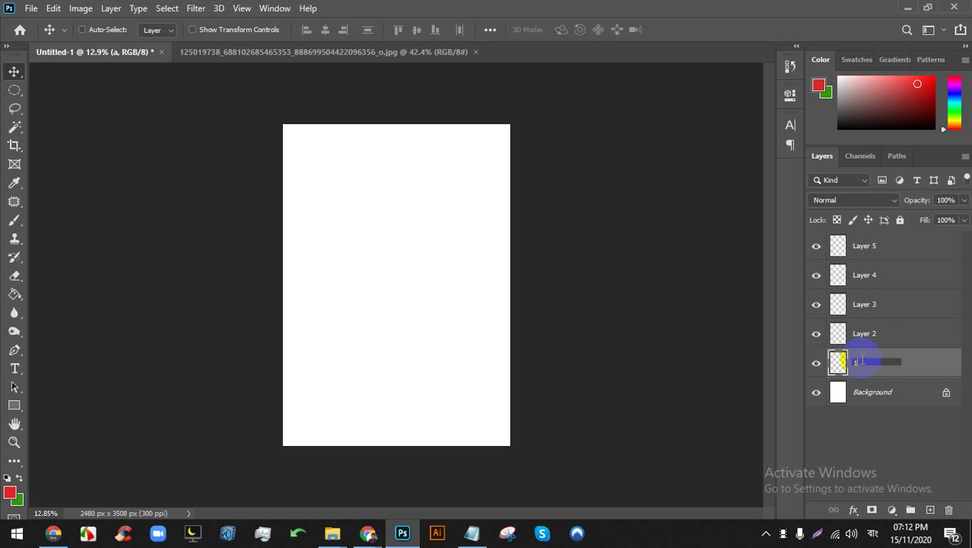
{"action": "left_click", "coordinate": [858, 361]}
{"action": "type", "text": "1"}
{"action": "double_click", "coordinate": [867, 333]}
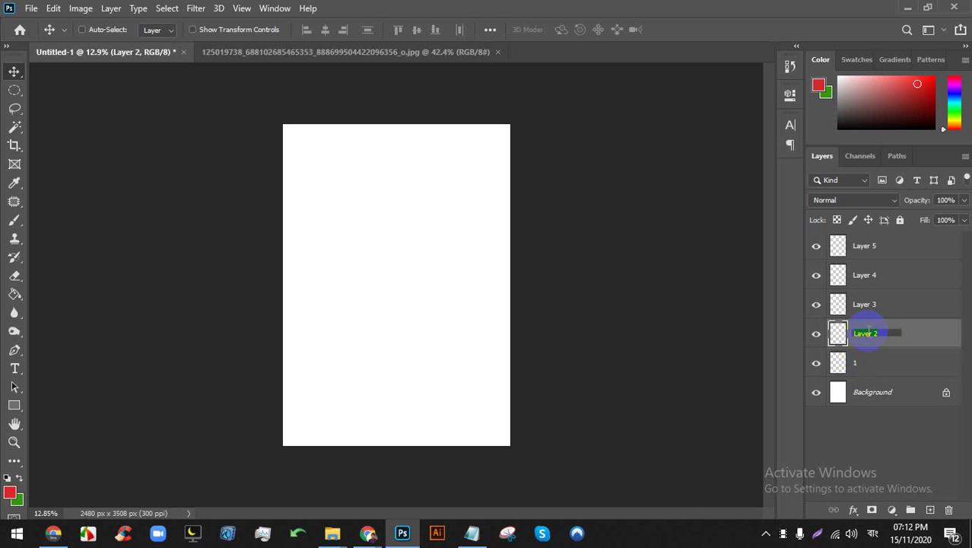
{"action": "type", "text": "2"}
{"action": "key", "text": "Return"}
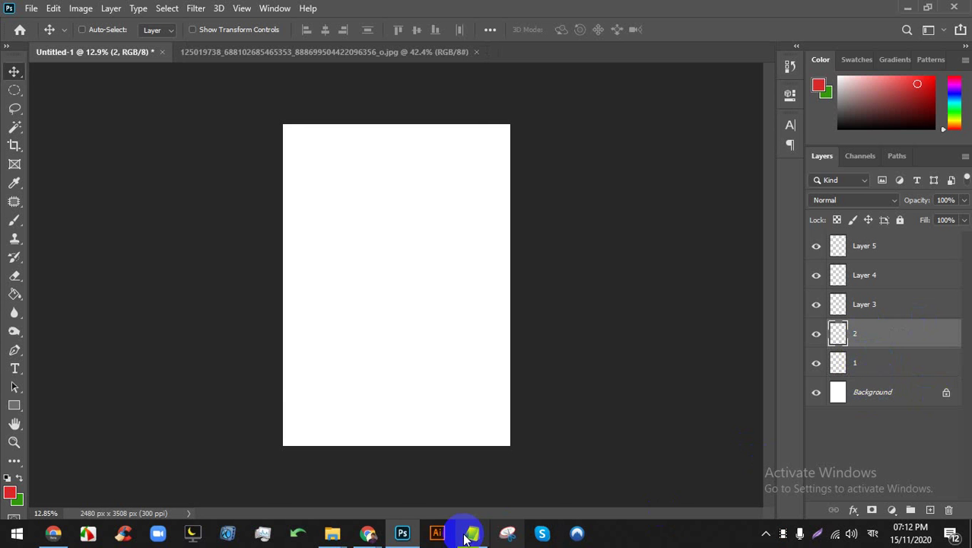
Check in on the Google Meet page, return to Photoshop, and create another layer through the New Layer dialog with its default settings
{"action": "left_click", "coordinate": [417, 537]}
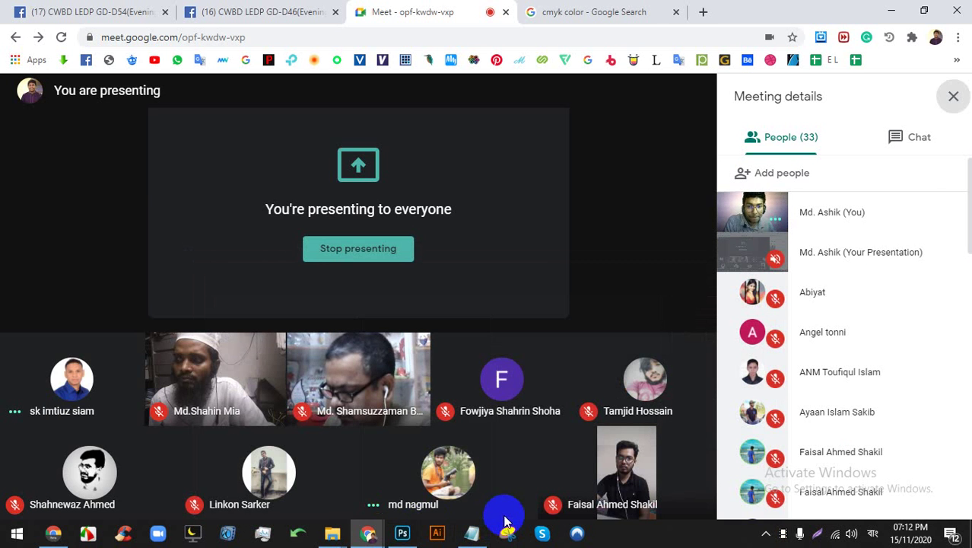
{"action": "left_click", "coordinate": [402, 533]}
{"action": "left_click", "coordinate": [829, 426]}
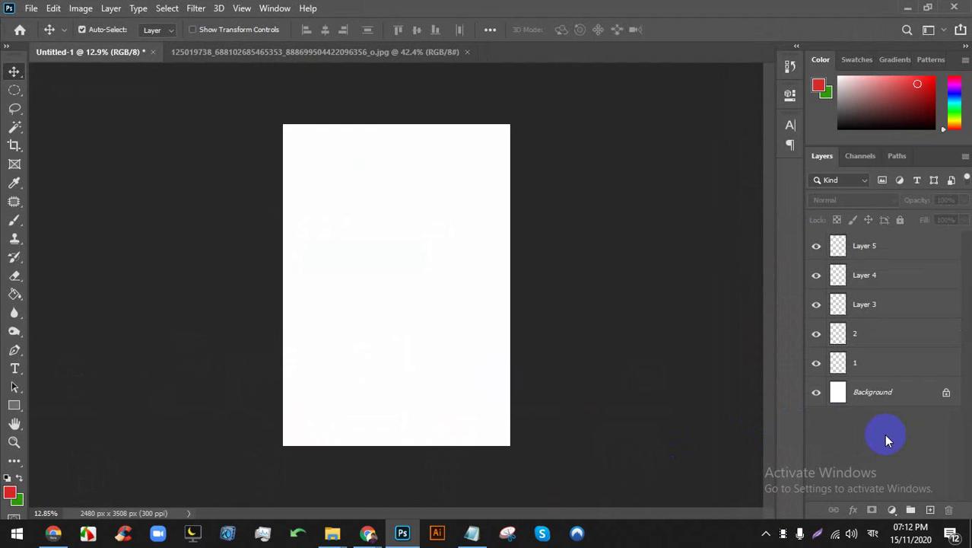
{"action": "key", "text": "ctrl+shift+n"}
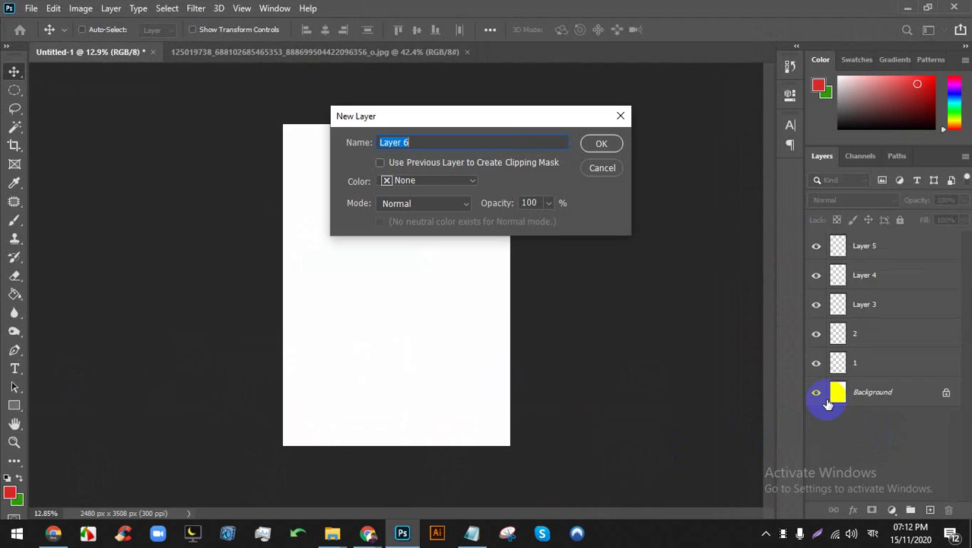
{"action": "left_click", "coordinate": [587, 143]}
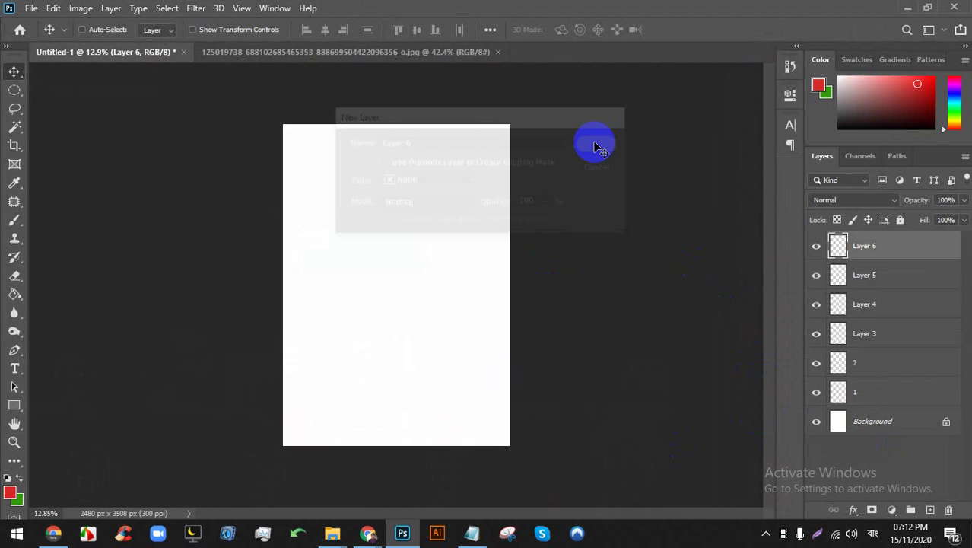
Switch to the Google Meet page to talk with the class and watch the participants, returning to Photoshop when done
{"action": "left_click", "coordinate": [415, 531]}
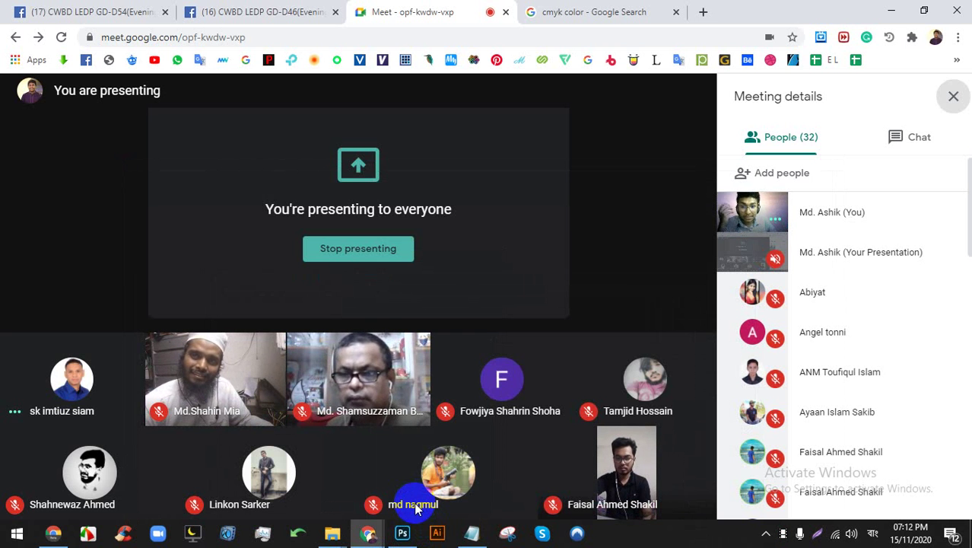
{"action": "left_click", "coordinate": [410, 539]}
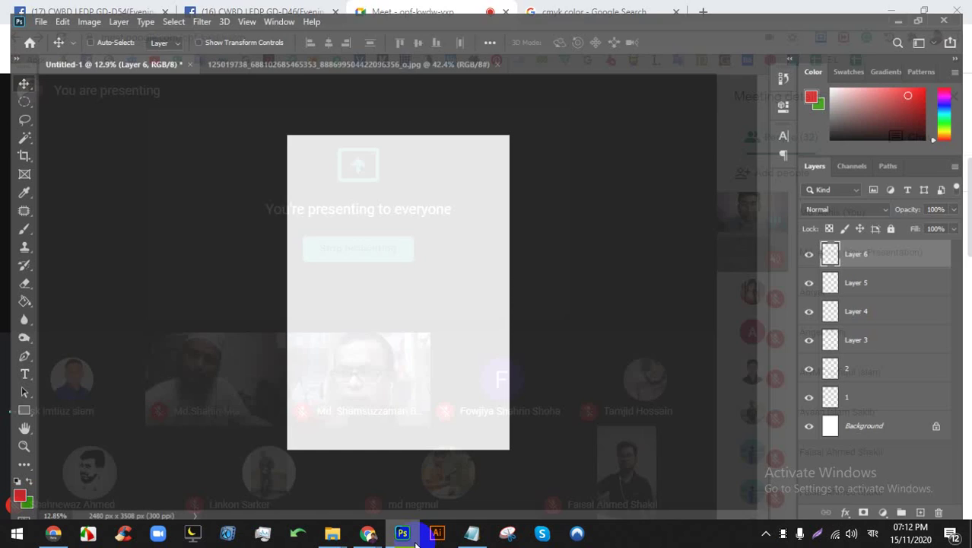
{"action": "left_click", "coordinate": [415, 542]}
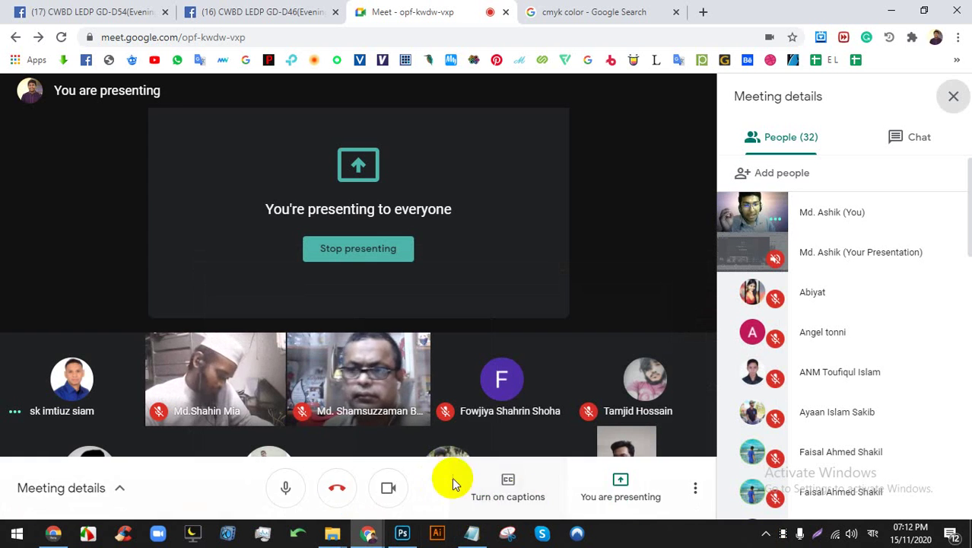
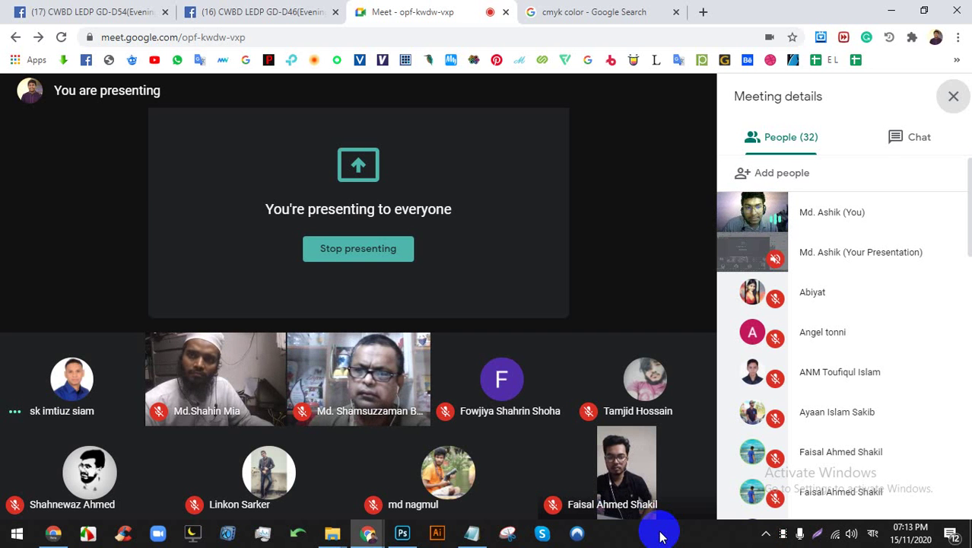
{"action": "left_click", "coordinate": [403, 534]}
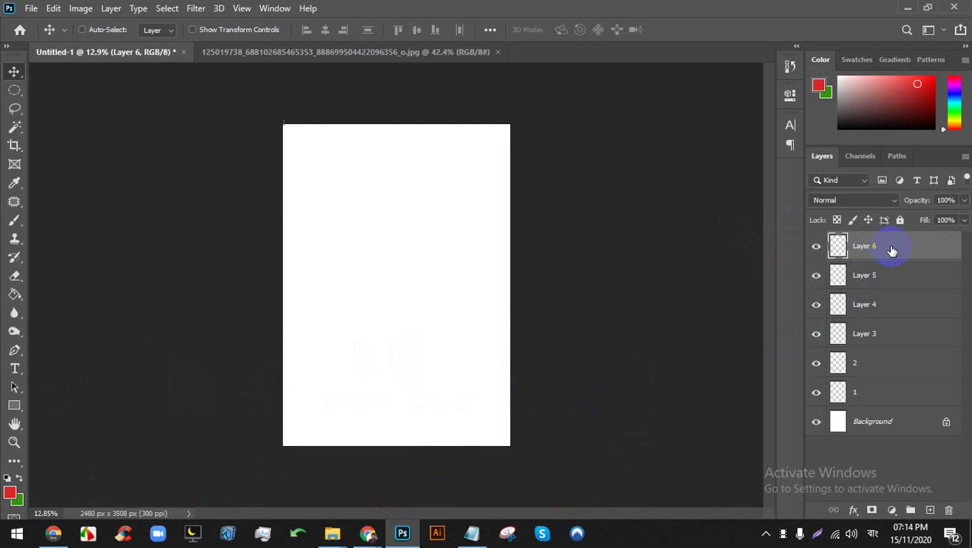
Duplicate Layer 6 several times, placing the copies directly beneath it
{"action": "scroll", "coordinate": [641, 290], "scroll_direction": "down", "scroll_amount": 1}
{"action": "scroll", "coordinate": [564, 278], "scroll_direction": "up", "scroll_amount": 2}
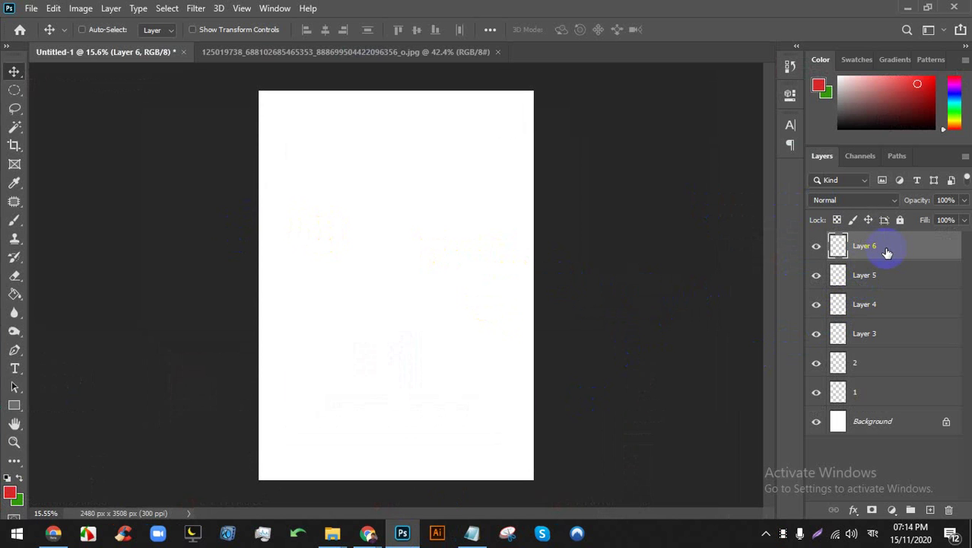
{"action": "mouse_move", "coordinate": [886, 253]}
{"action": "left_mouse_down"}
{"action": "mouse_move", "coordinate": [835, 245]}
{"action": "mouse_move", "coordinate": [720, 257]}
{"action": "mouse_move", "coordinate": [861, 245]}
{"action": "mouse_move", "coordinate": [865, 256]}
{"action": "mouse_move", "coordinate": [851, 261]}
{"action": "mouse_move", "coordinate": [873, 283]}
{"action": "mouse_move", "coordinate": [886, 278]}
{"action": "mouse_move", "coordinate": [863, 276]}
{"action": "mouse_move", "coordinate": [887, 293]}
{"action": "mouse_move", "coordinate": [879, 252]}
{"action": "mouse_move", "coordinate": [881, 263]}
{"action": "left_mouse_up"}
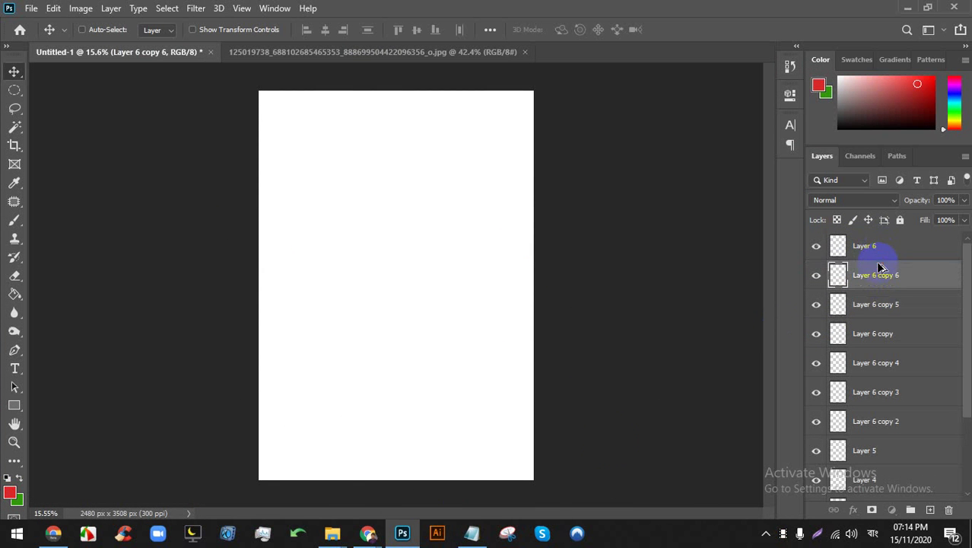
Glance at the Google Meet page, return to Photoshop, and merge the stacked layers down into the Background
{"action": "left_click", "coordinate": [402, 533]}
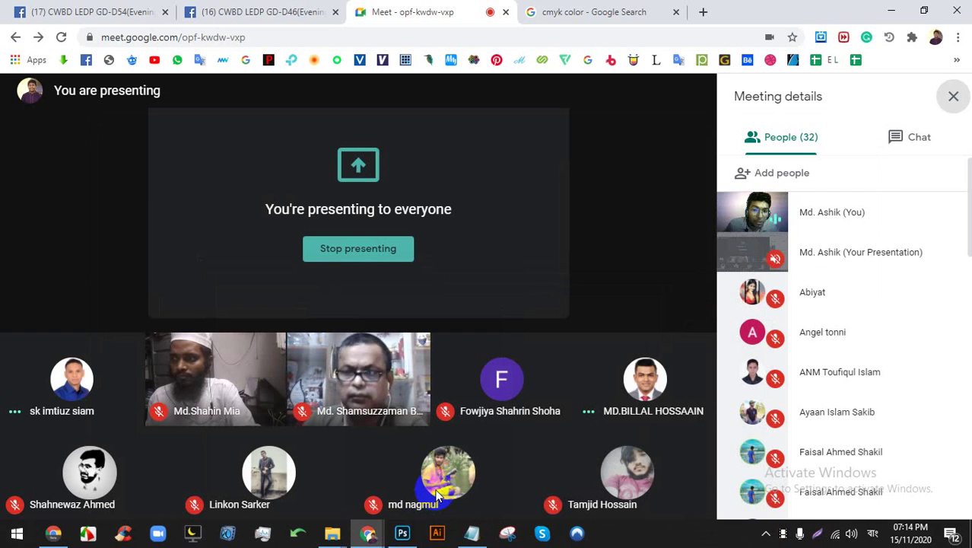
{"action": "left_click", "coordinate": [403, 532]}
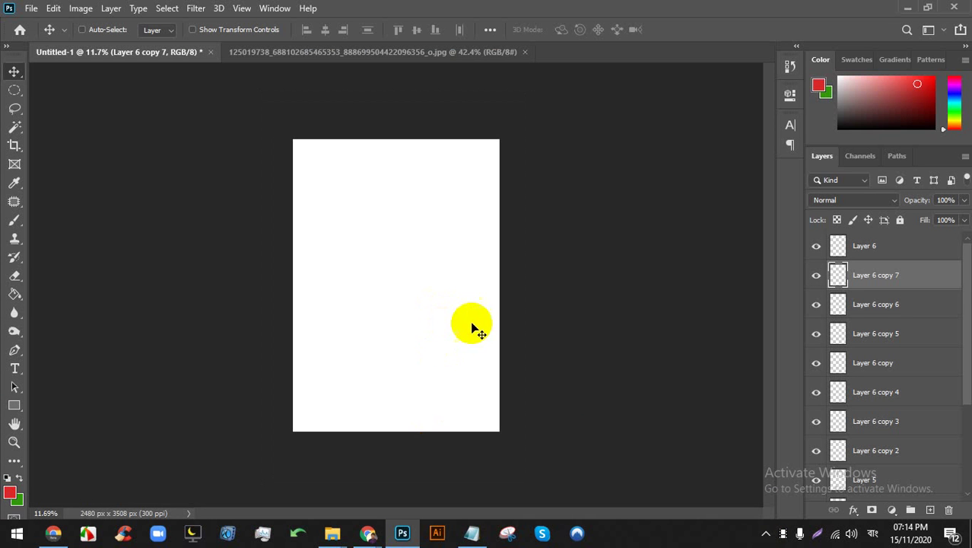
{"action": "key", "text": "ctrl+e"}
{"action": "key", "text": "ctrl+e"}
{"action": "key", "text": "ctrl+e"}
{"action": "key", "text": "ctrl+e"}
{"action": "key", "text": "ctrl+e"}
{"action": "key", "text": "ctrl+e"}
{"action": "key", "text": "ctrl+e"}
{"action": "key", "text": "ctrl+e"}
{"action": "key", "text": "ctrl+e"}
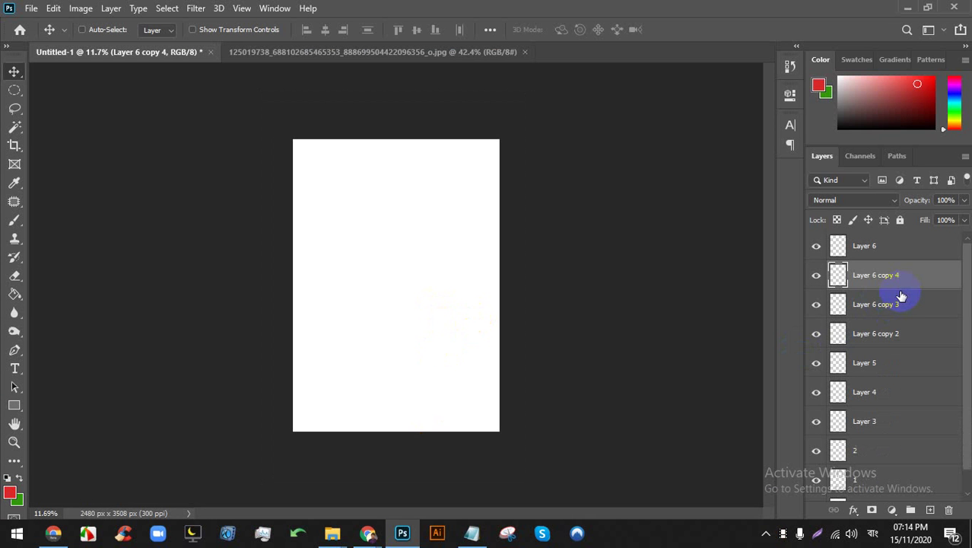
{"action": "key", "text": "ctrl+e"}
{"action": "key", "text": "ctrl+e"}
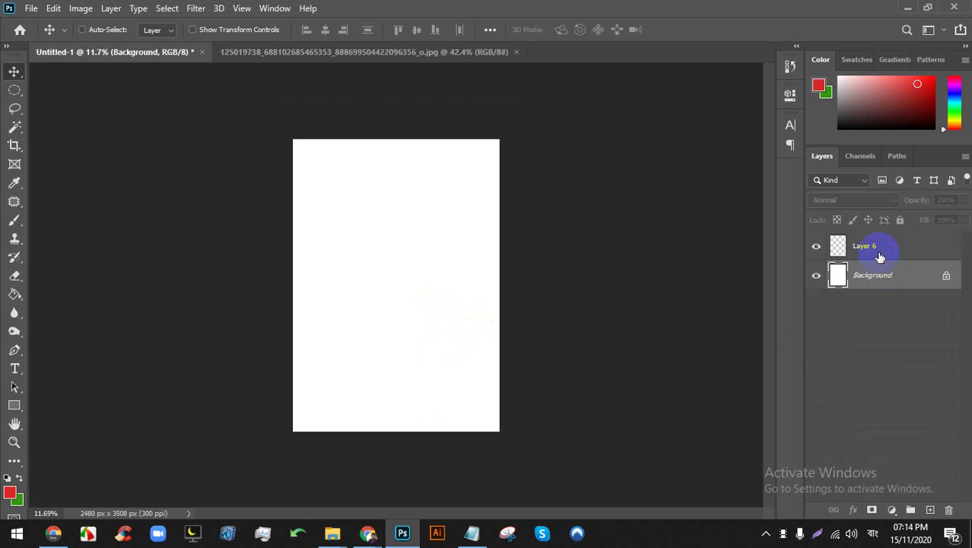
Draw a red rectangle about 625 by 874 px on the page and move it slightly toward the page's center
{"action": "left_click", "coordinate": [5, 406]}
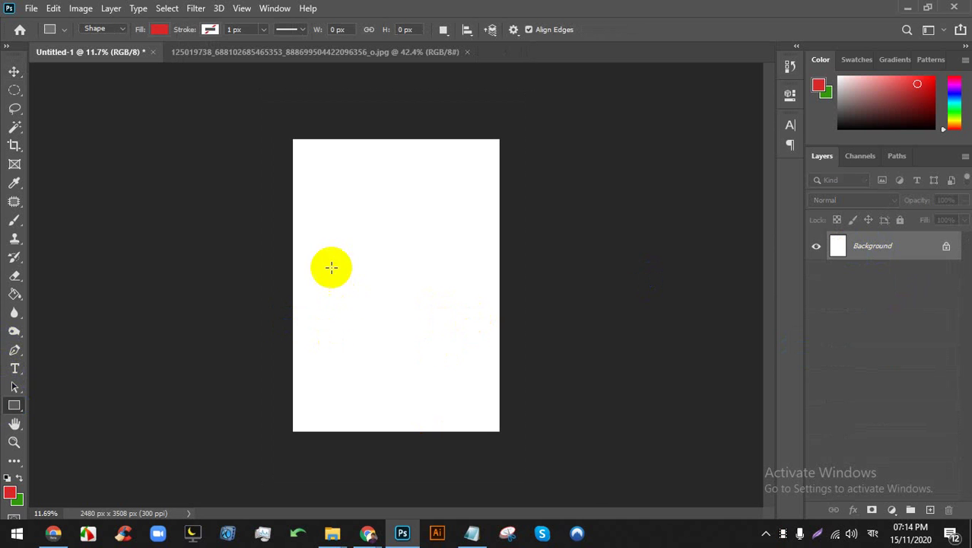
{"action": "left_click_drag", "start_coordinate": [321, 245], "coordinate": [375, 319]}
{"action": "key", "text": "ctrl+plus"}
{"action": "left_click", "coordinate": [768, 94]}
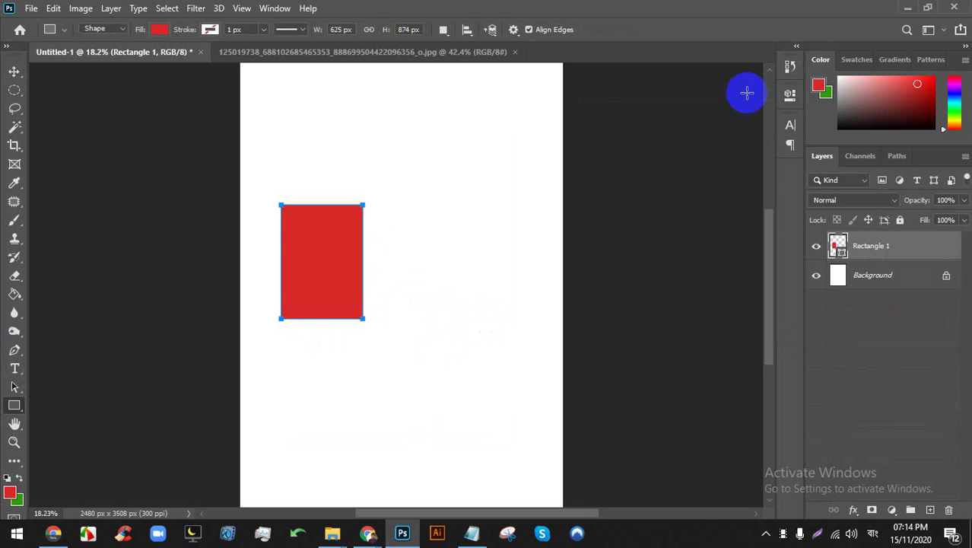
{"action": "left_click", "coordinate": [15, 70]}
{"action": "left_click_drag", "start_coordinate": [311, 267], "coordinate": [351, 278]}
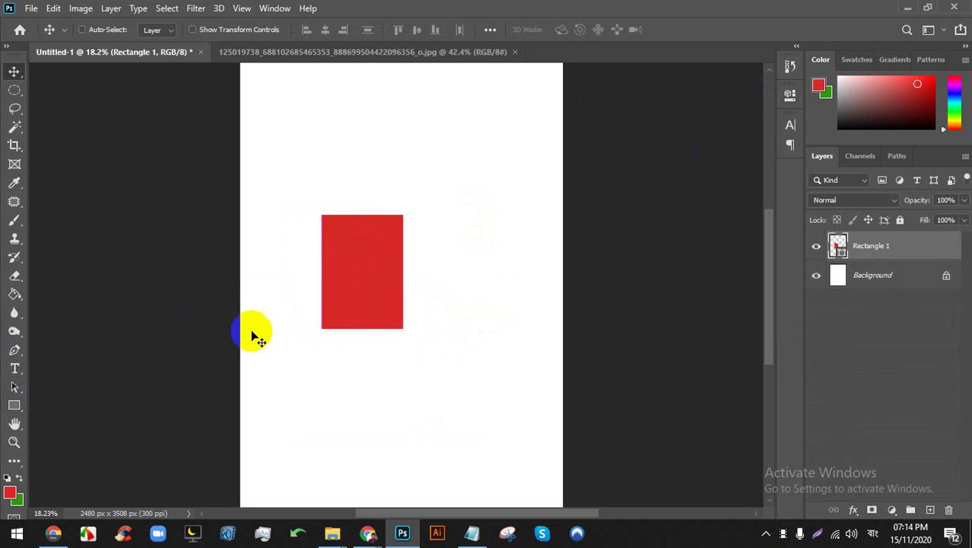
Show the shape tools with the Rectangle tool active, glance at the Google Meet page, and return to Photoshop
{"action": "left_click_drag", "start_coordinate": [14, 405], "coordinate": [55, 408]}
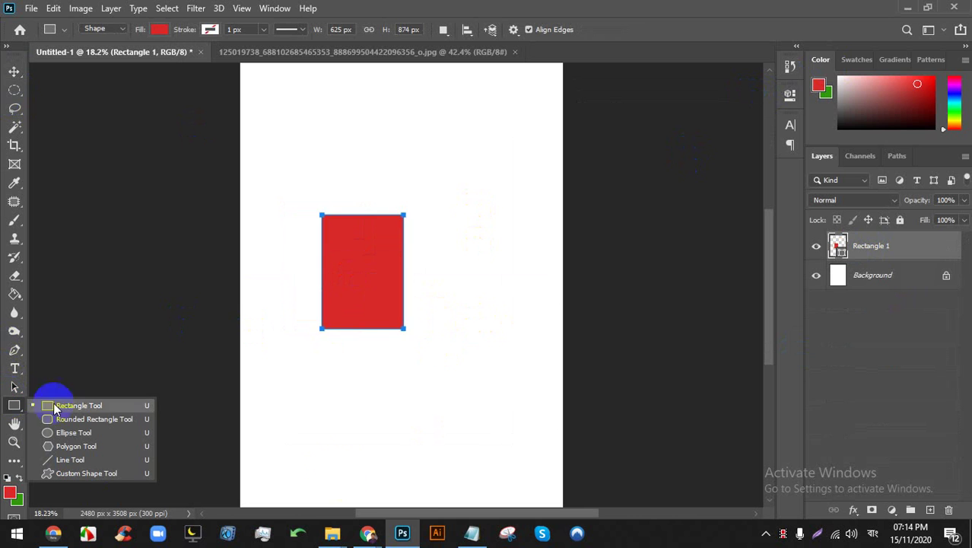
{"action": "left_click", "coordinate": [407, 540]}
{"action": "left_click", "coordinate": [407, 540]}
{"action": "left_click", "coordinate": [408, 544]}
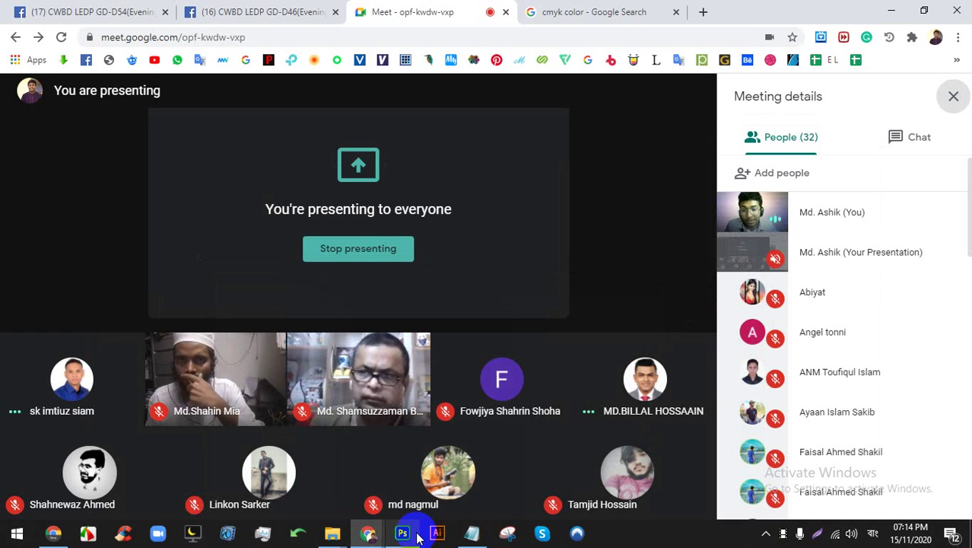
{"action": "left_click", "coordinate": [404, 535]}
Duplicate the red rectangle three times and arrange the four rectangles in a two-by-two grid on the page
{"action": "left_click", "coordinate": [11, 68]}
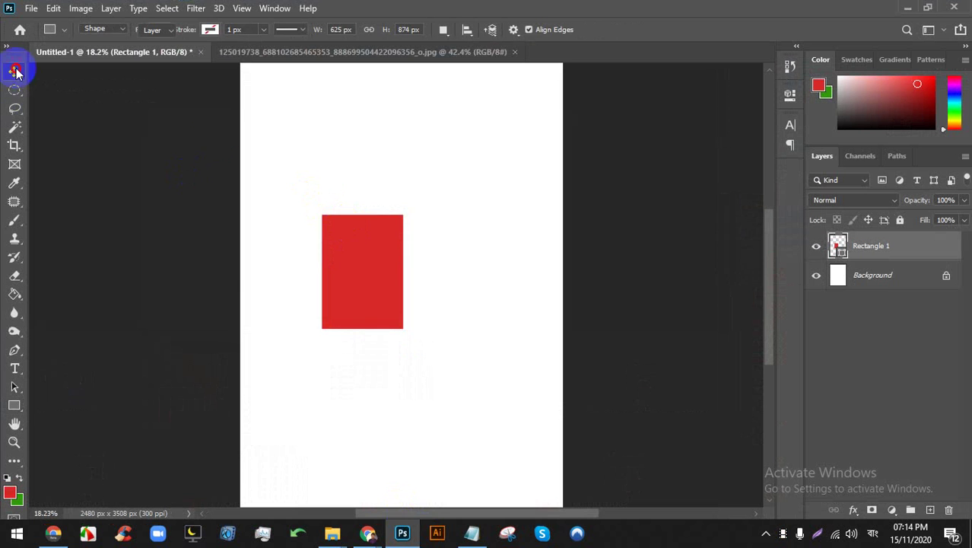
{"action": "left_click_drag", "start_coordinate": [334, 253], "coordinate": [319, 315]}
{"action": "scroll", "coordinate": [335, 301], "scroll_direction": "down", "scroll_amount": 2}
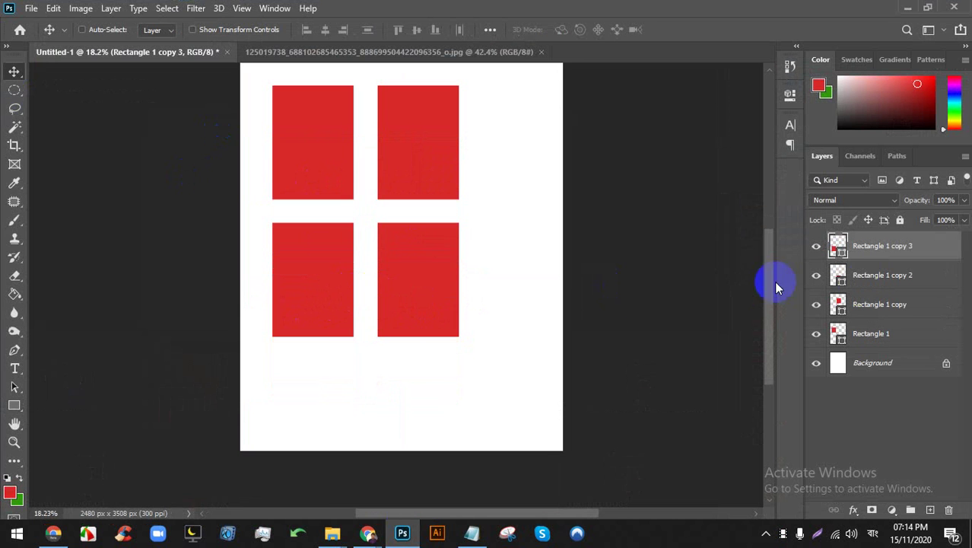
{"action": "scroll", "coordinate": [520, 264], "scroll_direction": "down", "scroll_amount": 2}
{"action": "scroll", "coordinate": [440, 190], "scroll_direction": "up", "scroll_amount": 3}
{"action": "scroll", "coordinate": [389, 254], "scroll_direction": "down", "scroll_amount": 4}
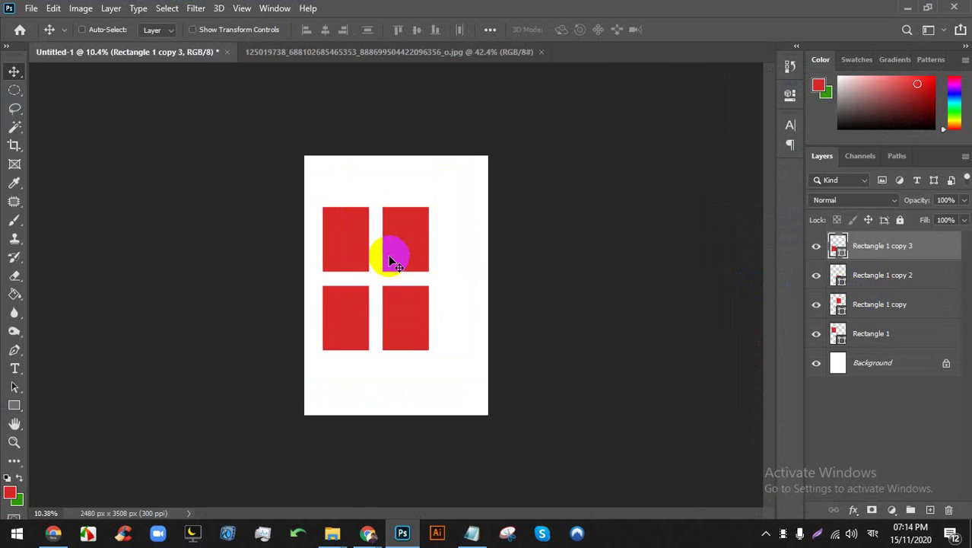
Undo the rectangle copies and the original rectangle, glance at the Google Meet page, and return to Photoshop
{"action": "key", "text": "ctrl+z"}
{"action": "key", "text": "ctrl+z"}
{"action": "key", "text": "ctrl+z"}
{"action": "key", "text": "ctrl+z"}
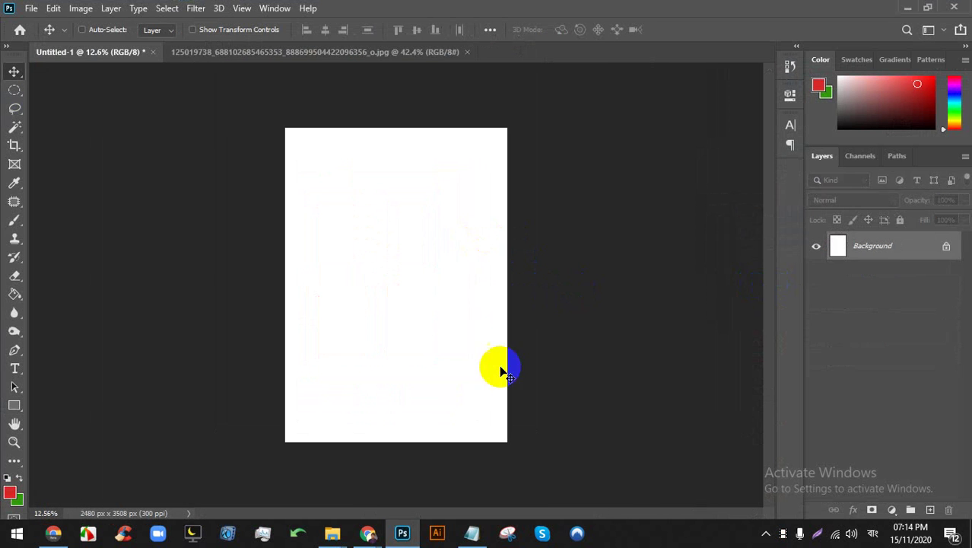
{"action": "left_click", "coordinate": [372, 534]}
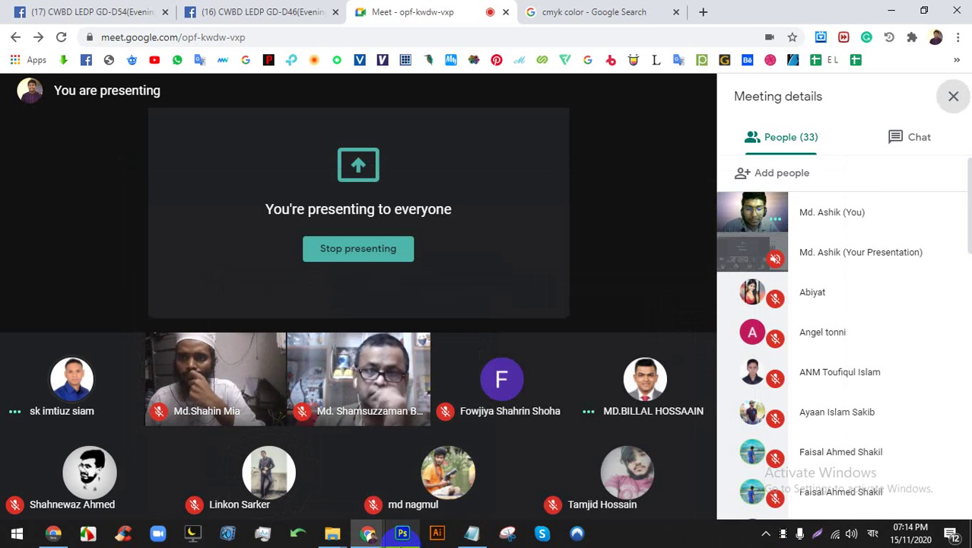
{"action": "left_click", "coordinate": [403, 532]}
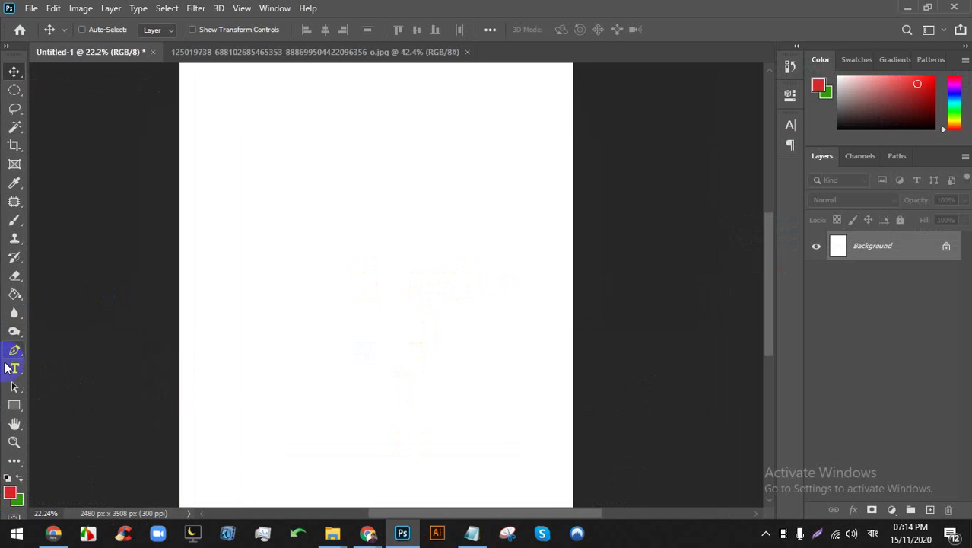
Draw a red rectangle about 565 by 604 px in the upper middle of the page
{"action": "left_click", "coordinate": [14, 405]}
{"action": "left_click_drag", "start_coordinate": [316, 186], "coordinate": [382, 232]}
{"action": "left_click", "coordinate": [13, 71]}
Scale the red rectangle to about 157% with Free Transform, move it toward the page's upper middle, and apply the transform
{"action": "key", "text": "ctrl+t"}
{"action": "left_click", "coordinate": [369, 202]}
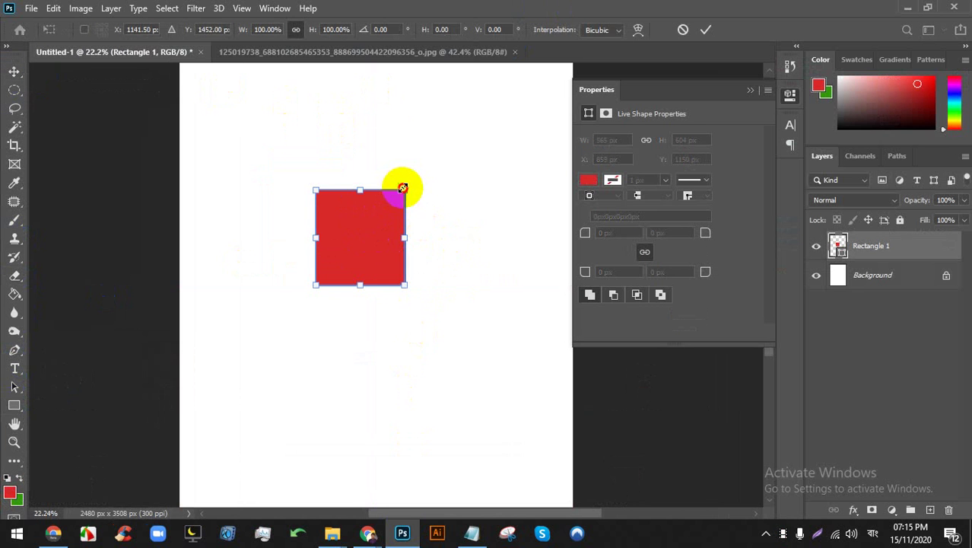
{"action": "left_click_drag", "start_coordinate": [404, 190], "coordinate": [470, 146]}
{"action": "left_click_drag", "start_coordinate": [349, 219], "coordinate": [391, 223]}
{"action": "scroll", "coordinate": [383, 267], "scroll_direction": "up", "scroll_amount": 1}
{"action": "scroll", "coordinate": [374, 242], "scroll_direction": "down", "scroll_amount": 2}
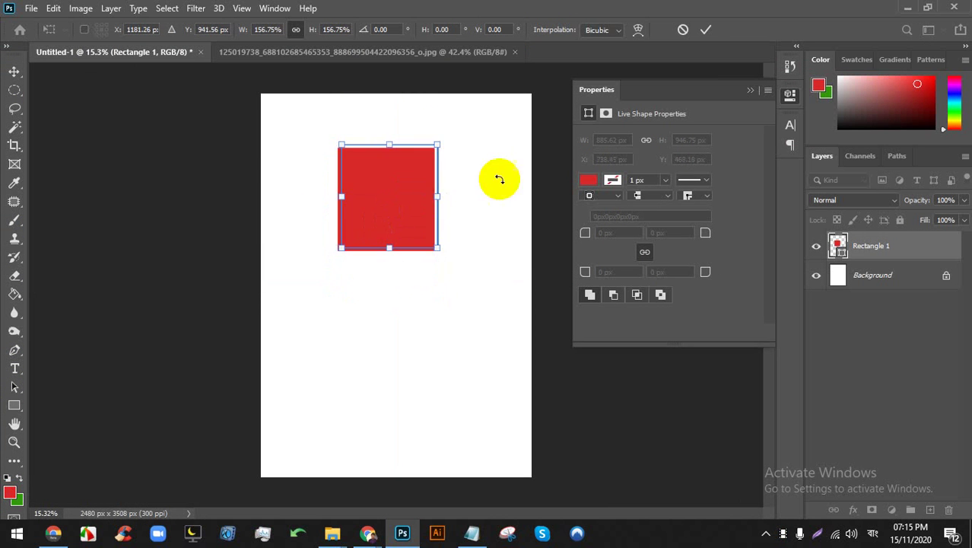
{"action": "left_click", "coordinate": [706, 28]}
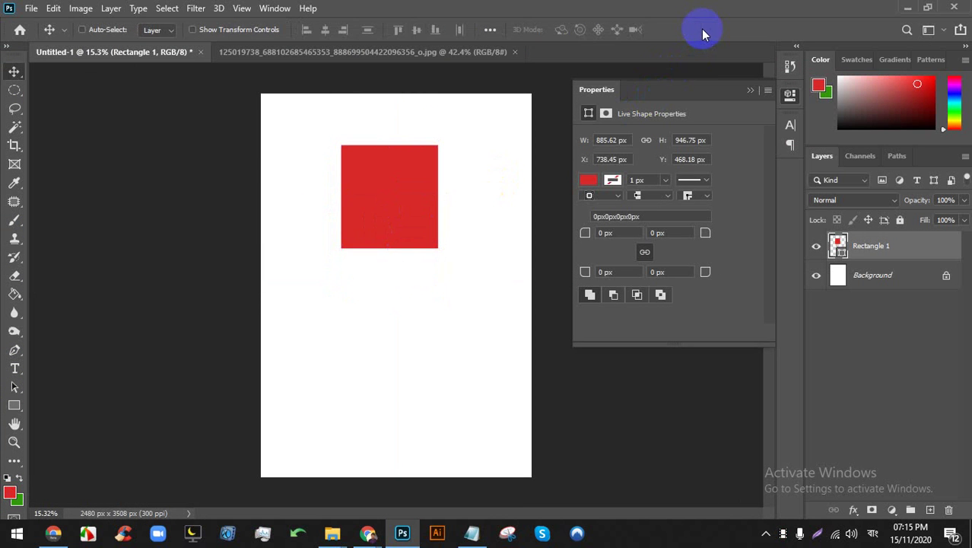
Switch to the Google Meet page to talk with the class, and return to Photoshop
{"action": "left_click", "coordinate": [437, 494]}
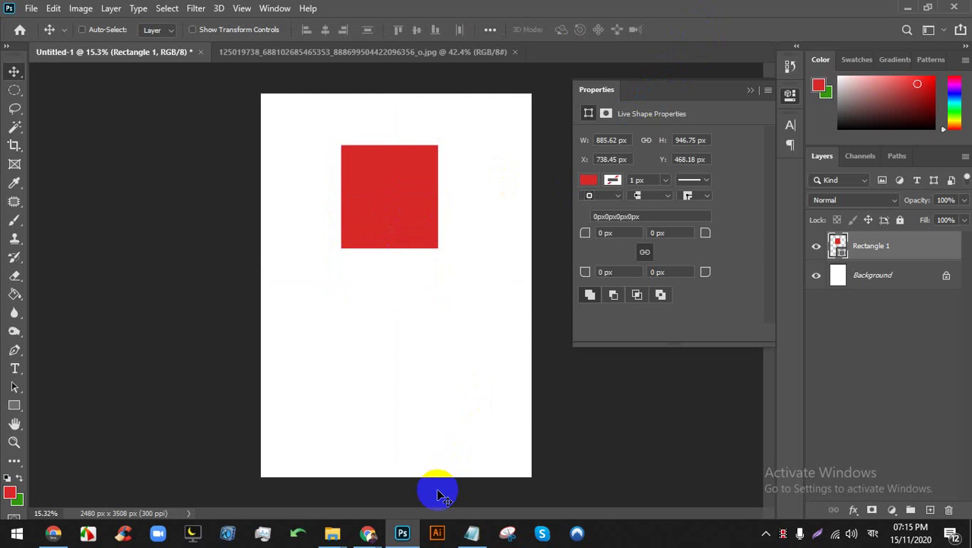
{"action": "left_click", "coordinate": [410, 531]}
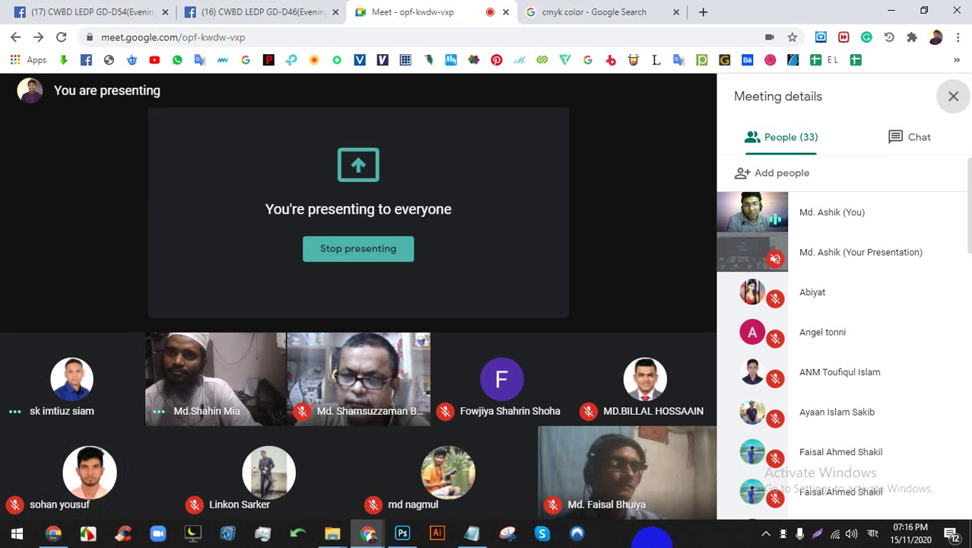
{"action": "left_click", "coordinate": [400, 540]}
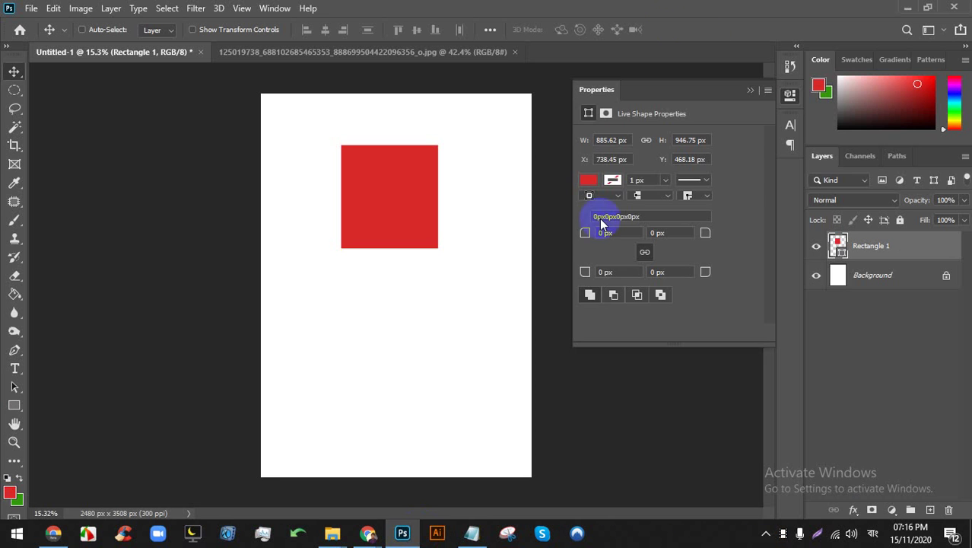
Delete the rectangle and draw a new red one about 1182 by 1279 px near the page's center
{"action": "left_click", "coordinate": [750, 89]}
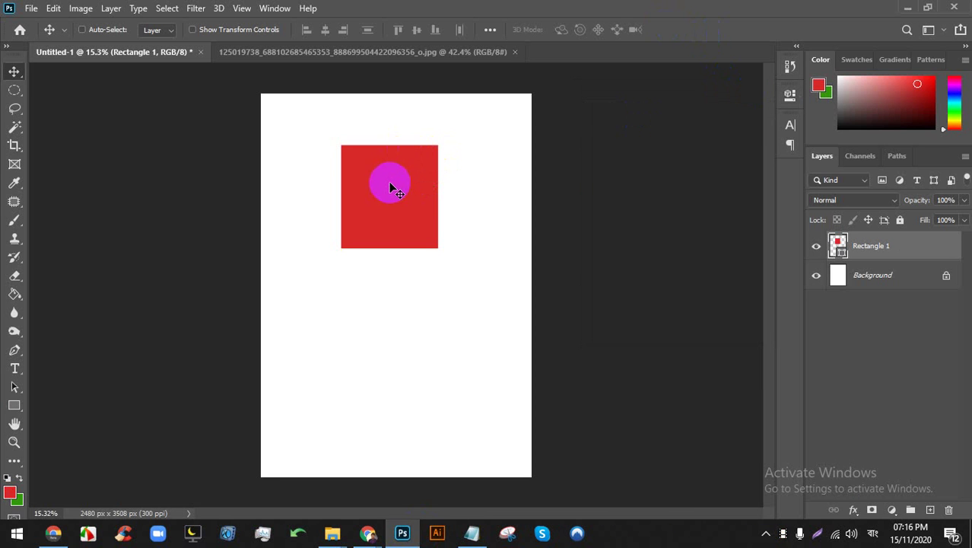
{"action": "key", "text": "Delete"}
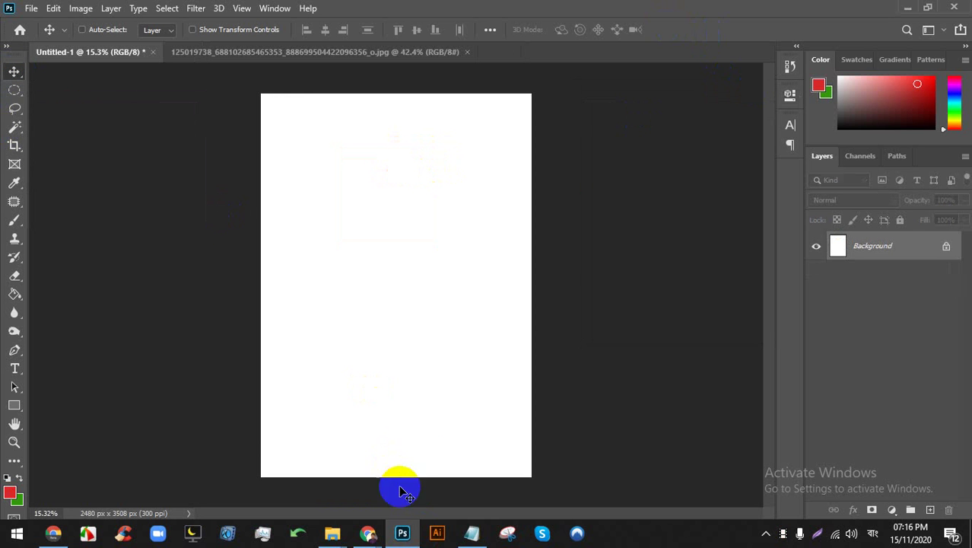
{"action": "left_click", "coordinate": [14, 407]}
{"action": "left_click_drag", "start_coordinate": [348, 224], "coordinate": [477, 364]}
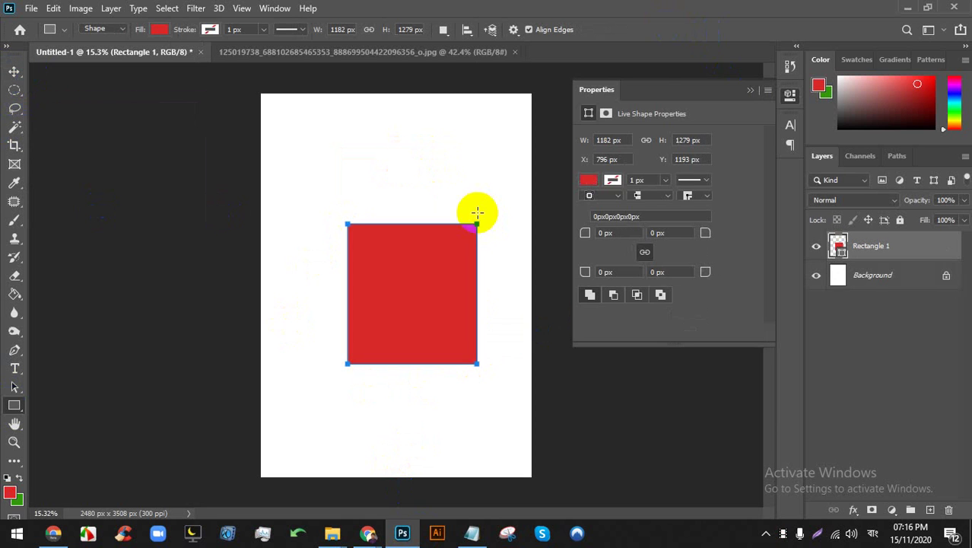
{"action": "left_click", "coordinate": [747, 90]}
{"action": "scroll", "coordinate": [417, 300], "scroll_direction": "up", "scroll_amount": 4}
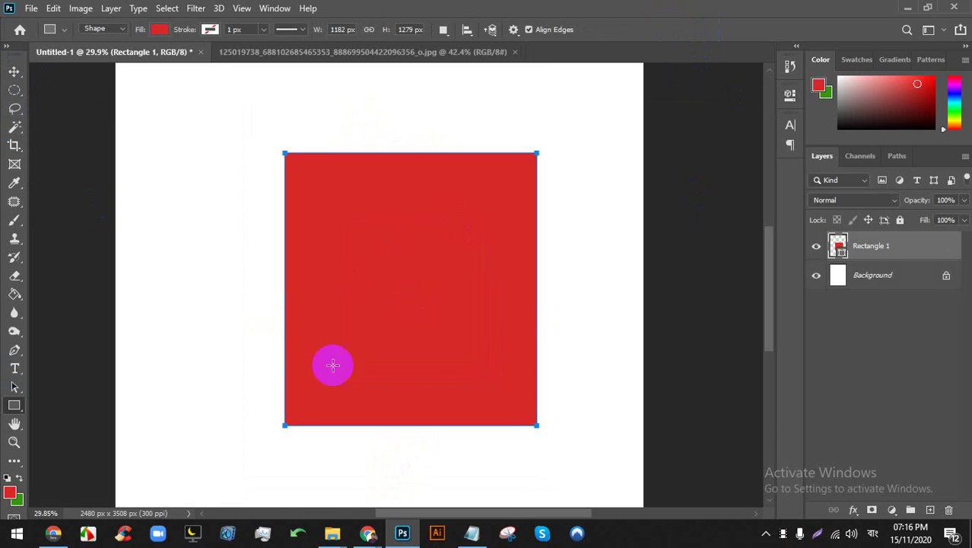
{"action": "scroll", "coordinate": [391, 318], "scroll_direction": "down", "scroll_amount": 3}
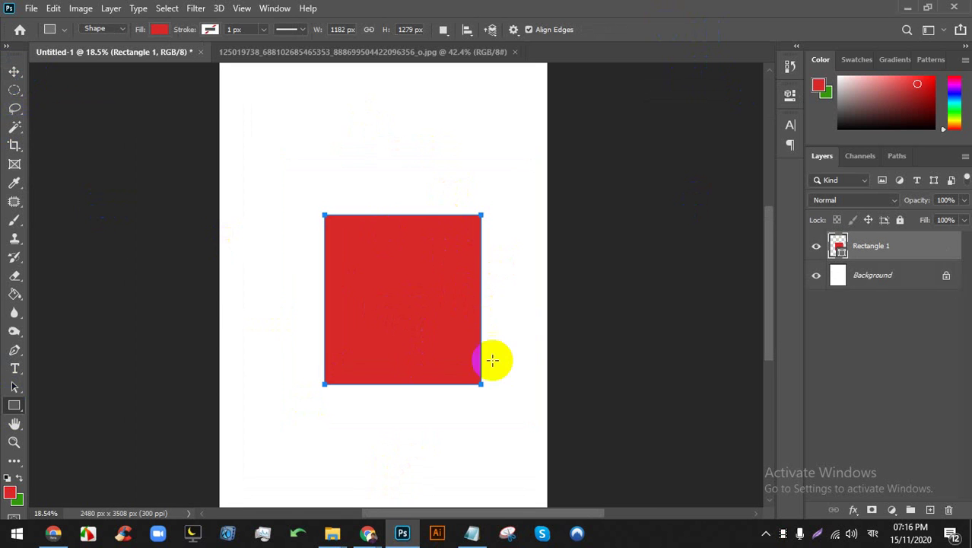
Reposition the red rectangle on the page with the Move tool, leaving it slightly above the page's center
{"action": "left_click", "coordinate": [13, 71]}
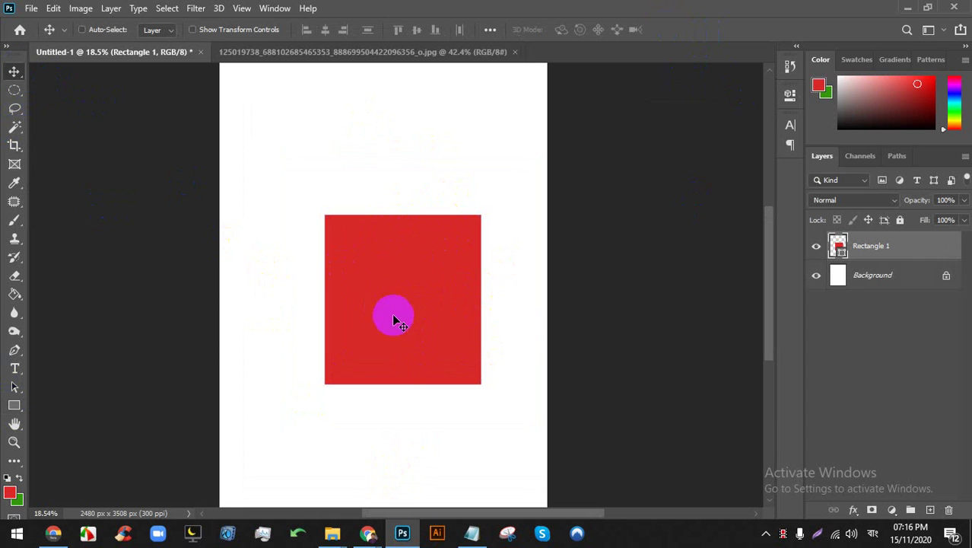
{"action": "right_click", "coordinate": [12, 69]}
{"action": "left_click", "coordinate": [60, 72]}
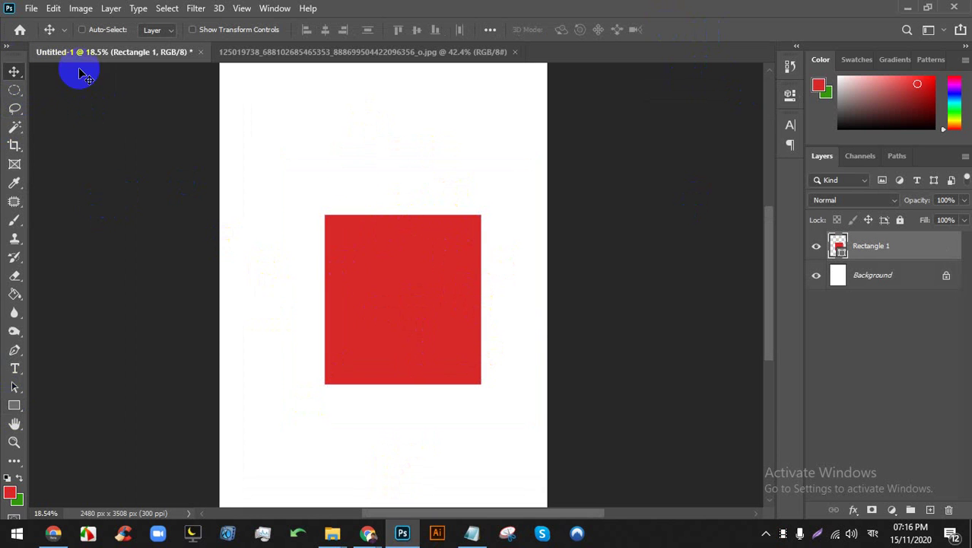
{"action": "left_click_drag", "start_coordinate": [372, 245], "coordinate": [286, 150]}
{"action": "scroll", "coordinate": [385, 243], "scroll_direction": "up", "scroll_amount": 3}
{"action": "left_click_drag", "start_coordinate": [385, 244], "coordinate": [353, 283]}
{"action": "scroll", "coordinate": [342, 239], "scroll_direction": "down", "scroll_amount": 2}
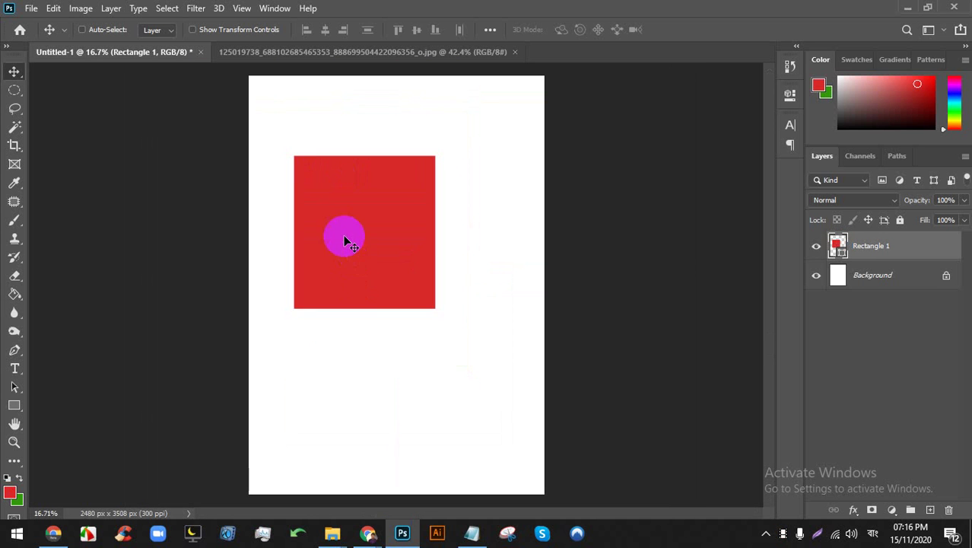
{"action": "left_click_drag", "start_coordinate": [343, 238], "coordinate": [387, 221]}
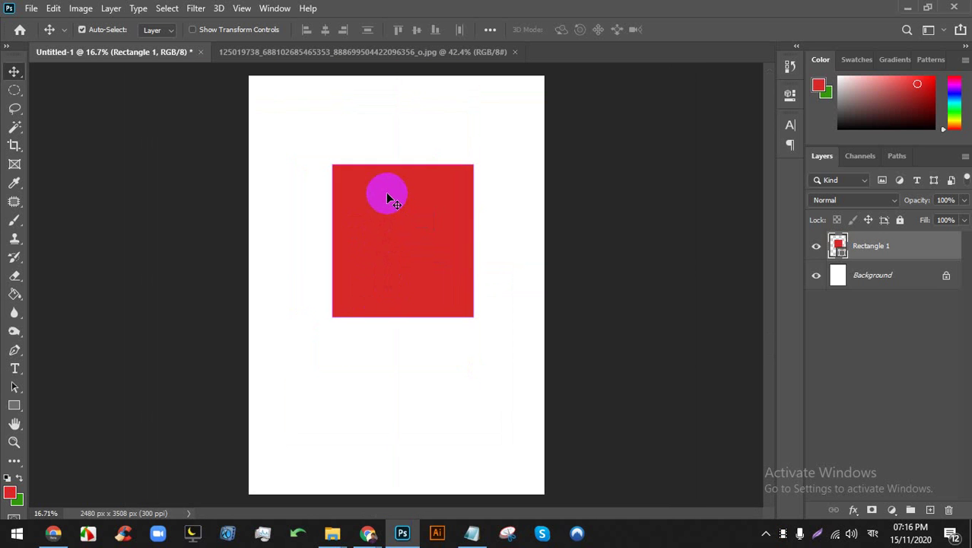
Scale the rectangle to about 103% with Free Transform and center it horizontally on the page
{"action": "key", "text": "ctrl+t"}
{"action": "left_click_drag", "start_coordinate": [404, 163], "coordinate": [386, 226]}
{"action": "left_click_drag", "start_coordinate": [392, 125], "coordinate": [347, 163]}
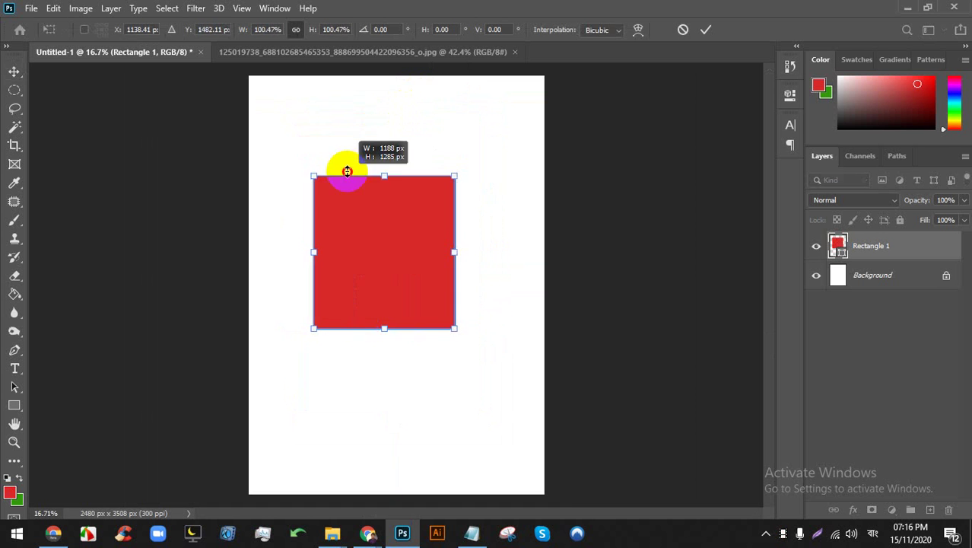
{"action": "left_click_drag", "start_coordinate": [369, 263], "coordinate": [407, 273]}
{"action": "key", "text": "ctrl+minus"}
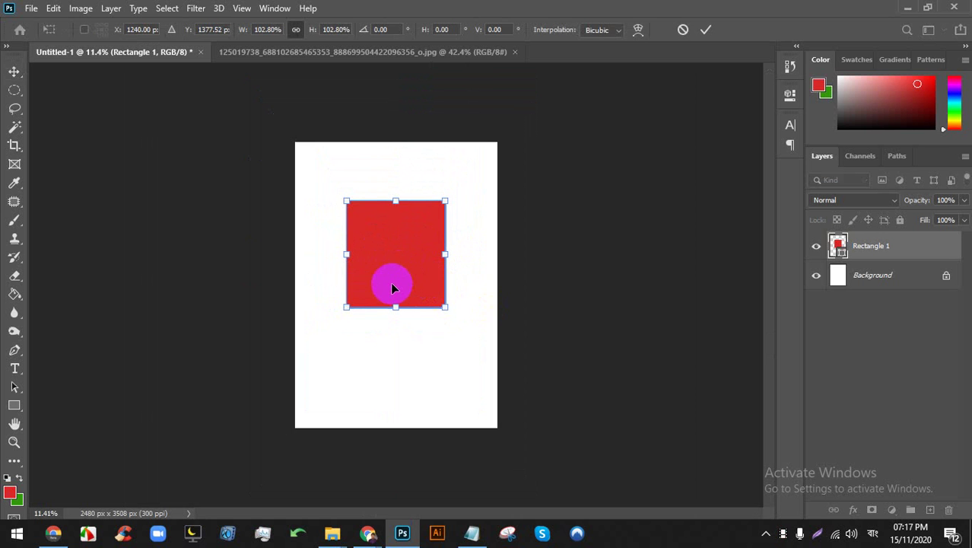
{"action": "scroll", "coordinate": [389, 278], "scroll_direction": "up", "scroll_amount": 5}
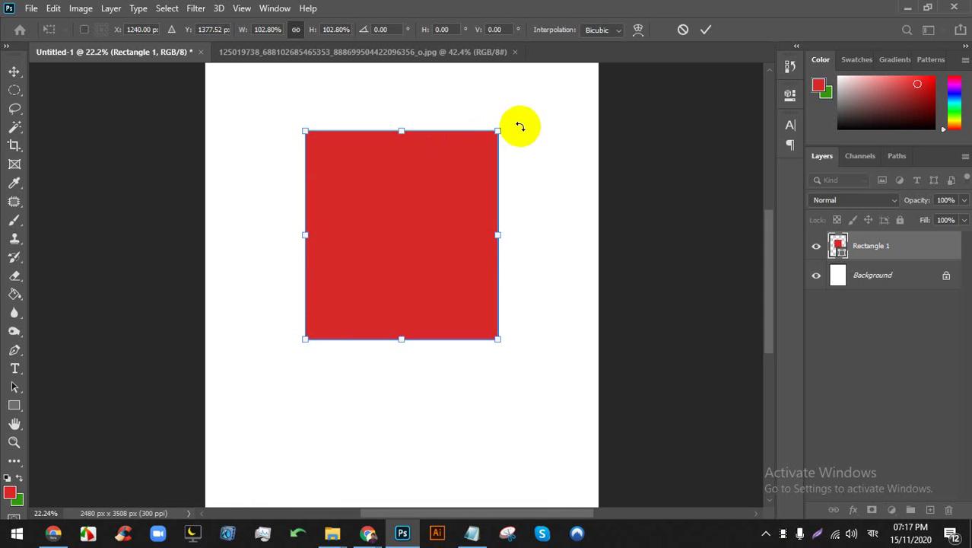
Try rotating the rectangle by about -69° and cancel the transform
{"action": "left_click_drag", "start_coordinate": [521, 125], "coordinate": [698, 67]}
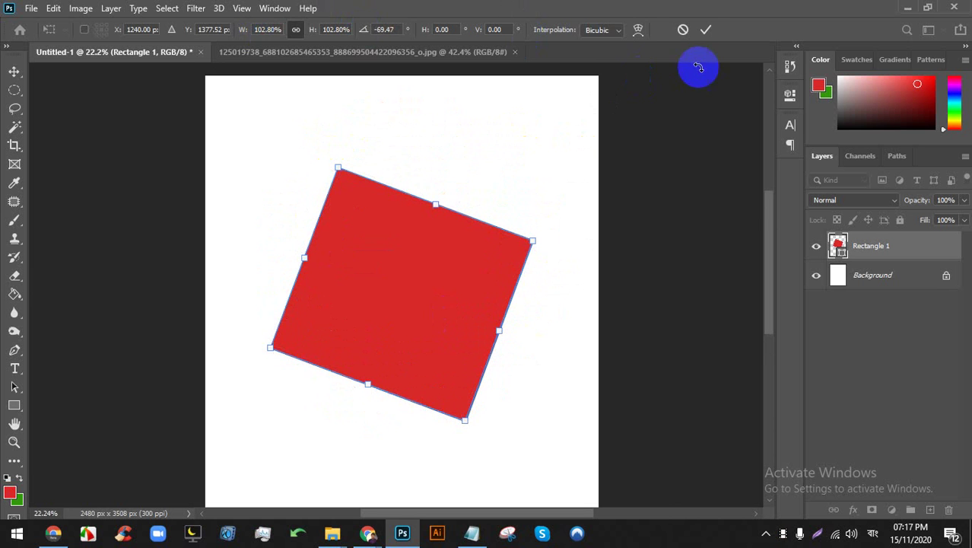
{"action": "left_click", "coordinate": [684, 30]}
{"action": "scroll", "coordinate": [406, 232], "scroll_direction": "up", "scroll_amount": 1}
{"action": "scroll", "coordinate": [415, 226], "scroll_direction": "down", "scroll_amount": 1}
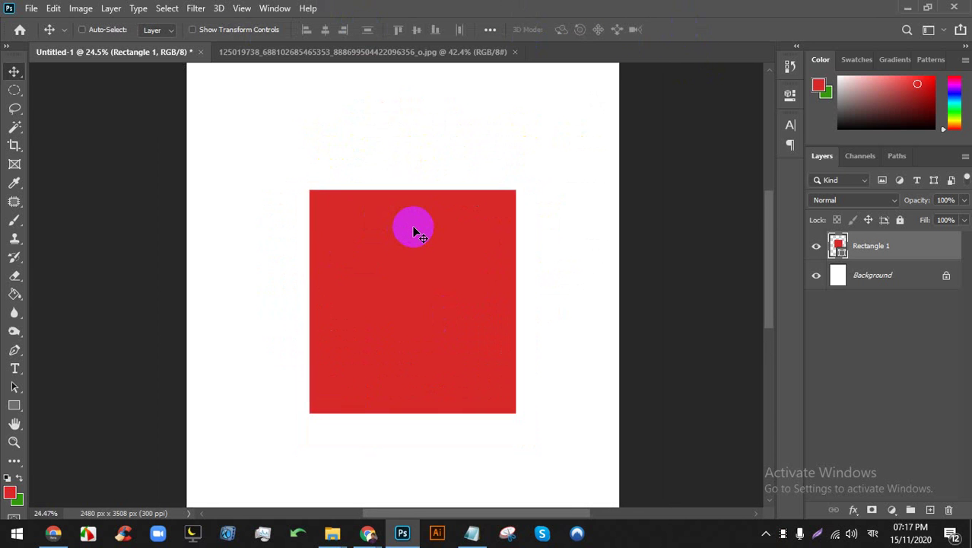
Enlarge the rectangle proportionally to about 121% with Free Transform
{"action": "key", "text": "ctrl+t"}
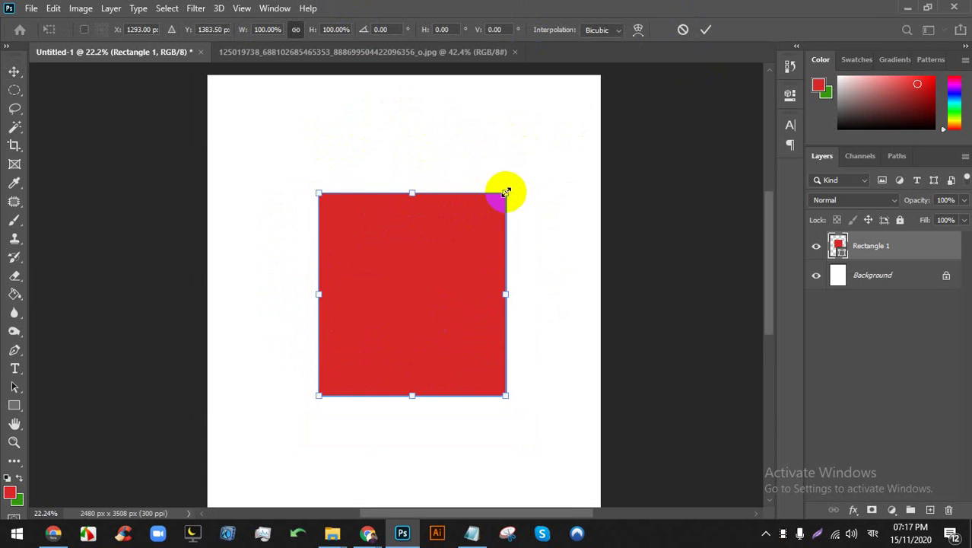
{"action": "left_click_drag", "start_coordinate": [506, 193], "coordinate": [568, 171]}
Switch to the Google Meet page, admit the participant waiting to join the call, and return to Photoshop
{"action": "left_click", "coordinate": [402, 533]}
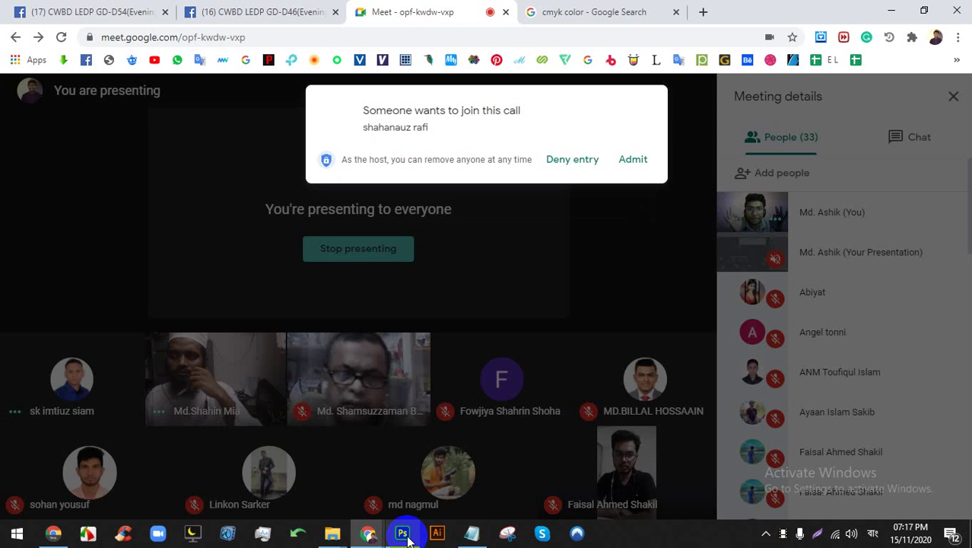
{"action": "left_click", "coordinate": [644, 163]}
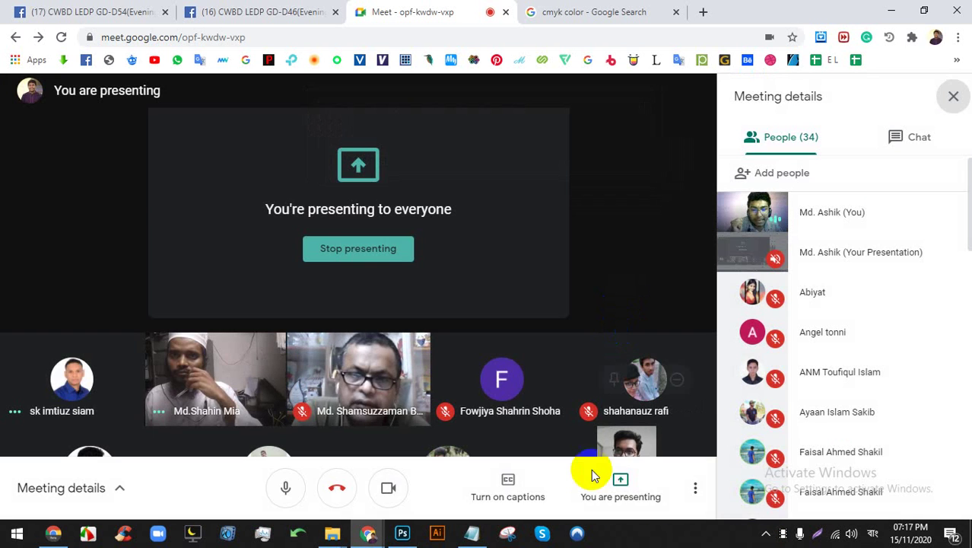
{"action": "left_click", "coordinate": [402, 532]}
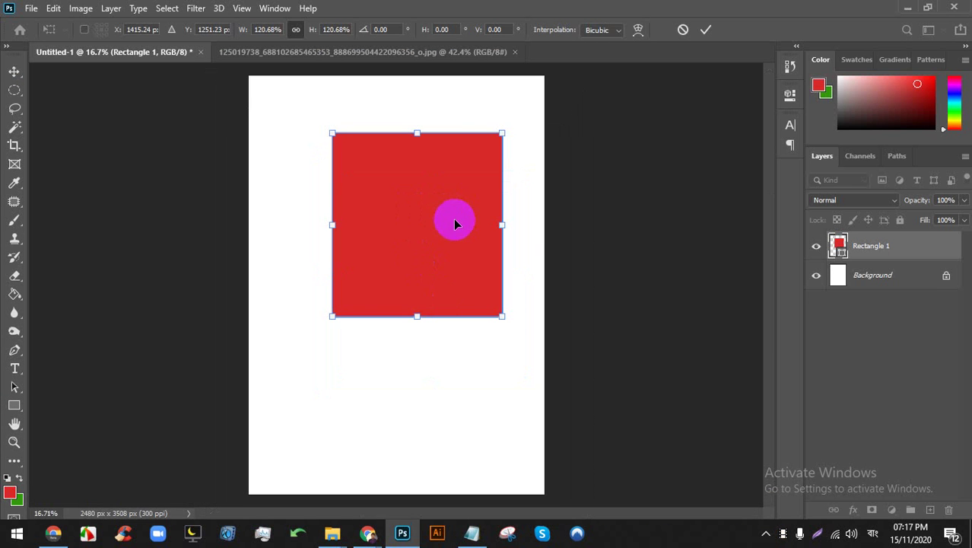
Cancel the pending transform and delete the Rectangle 1 layer
{"action": "left_click", "coordinate": [683, 30]}
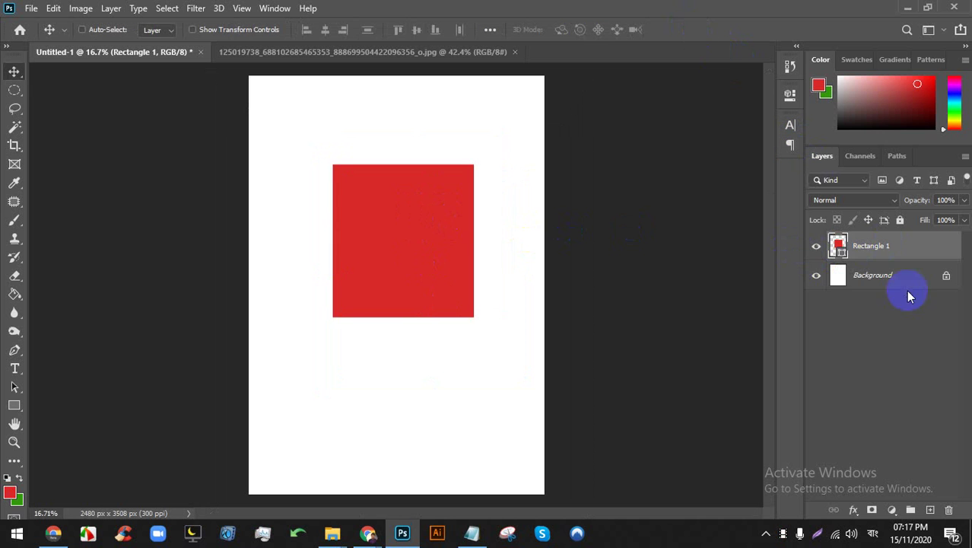
{"action": "key", "text": "Delete"}
Draw a rectangular selection in the upper half of the page with the Rectangular Marquee tool
{"action": "right_click", "coordinate": [15, 90]}
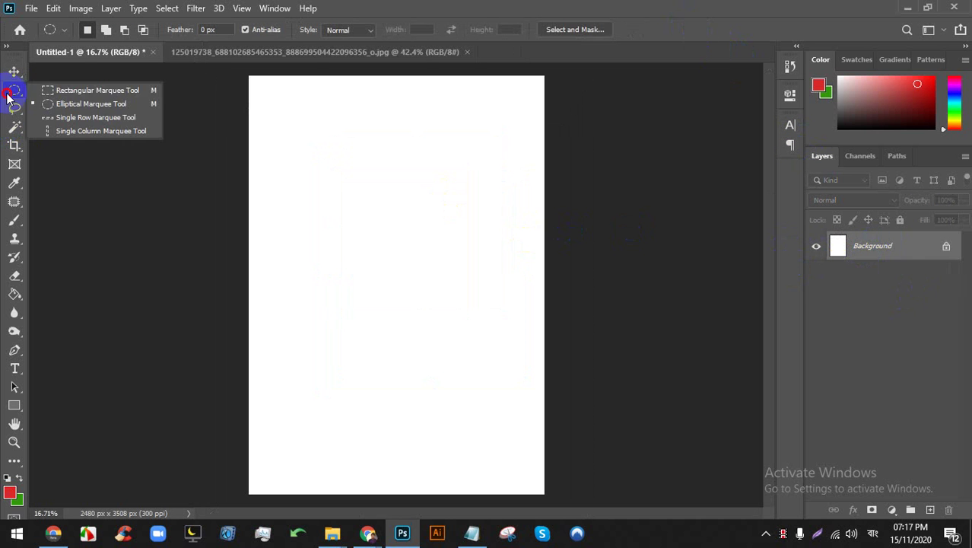
{"action": "left_click", "coordinate": [86, 91]}
{"action": "left_click_drag", "start_coordinate": [320, 135], "coordinate": [469, 326]}
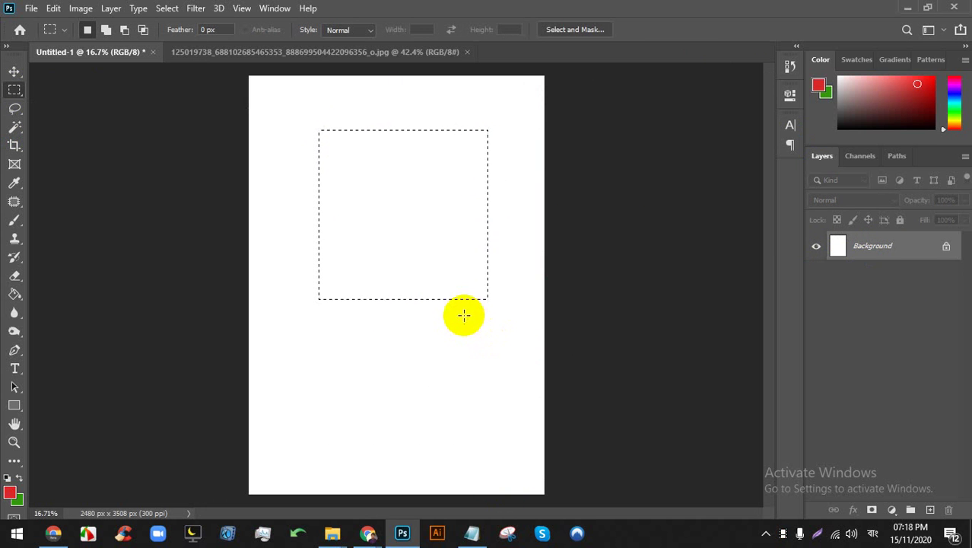
Draw a circular selection in the upper half of the page with the Elliptical Marquee tool and deselect it
{"action": "scroll", "coordinate": [384, 131], "scroll_direction": "up", "scroll_amount": 5}
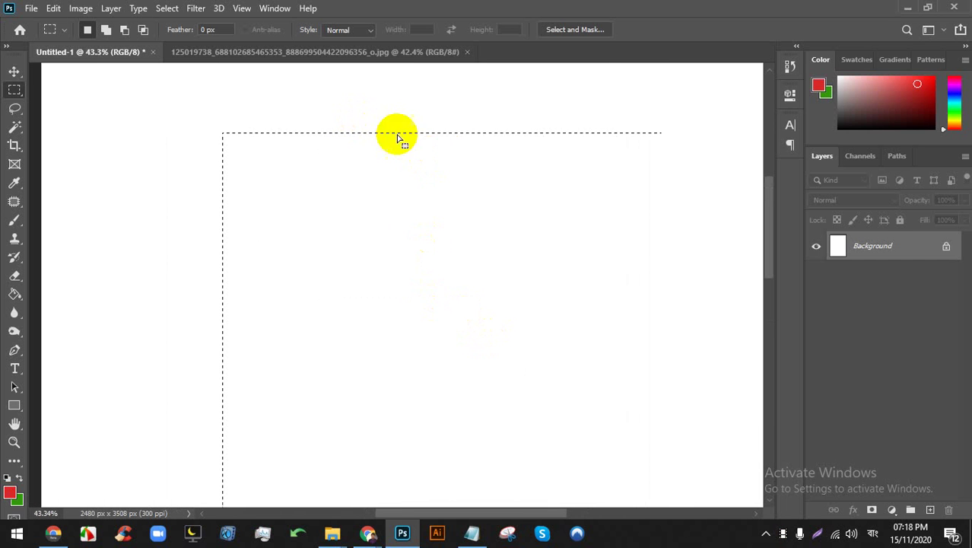
{"action": "scroll", "coordinate": [393, 167], "scroll_direction": "down", "scroll_amount": 3}
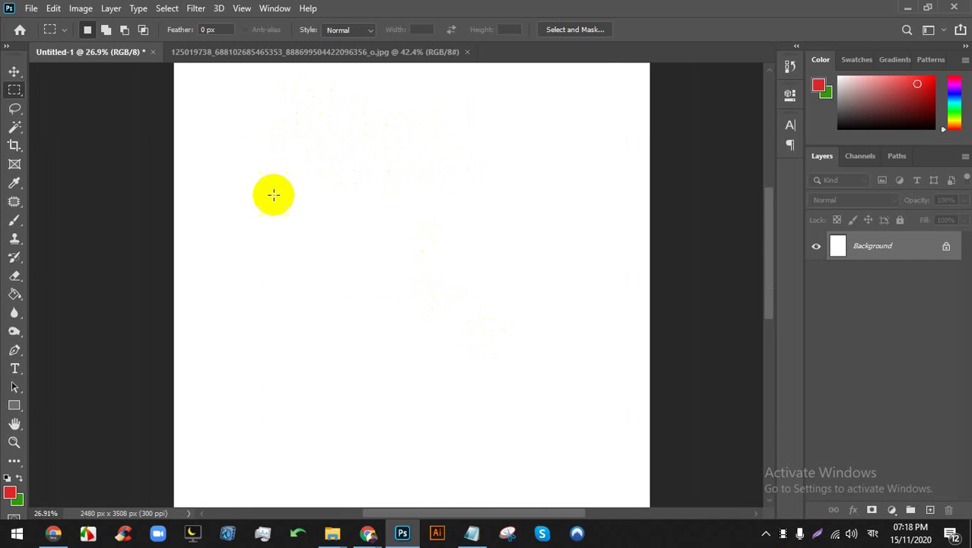
{"action": "left_click_drag", "start_coordinate": [15, 89], "coordinate": [60, 105]}
{"action": "left_click_drag", "start_coordinate": [315, 128], "coordinate": [601, 391]}
{"action": "scroll", "coordinate": [538, 264], "scroll_direction": "up", "scroll_amount": 1}
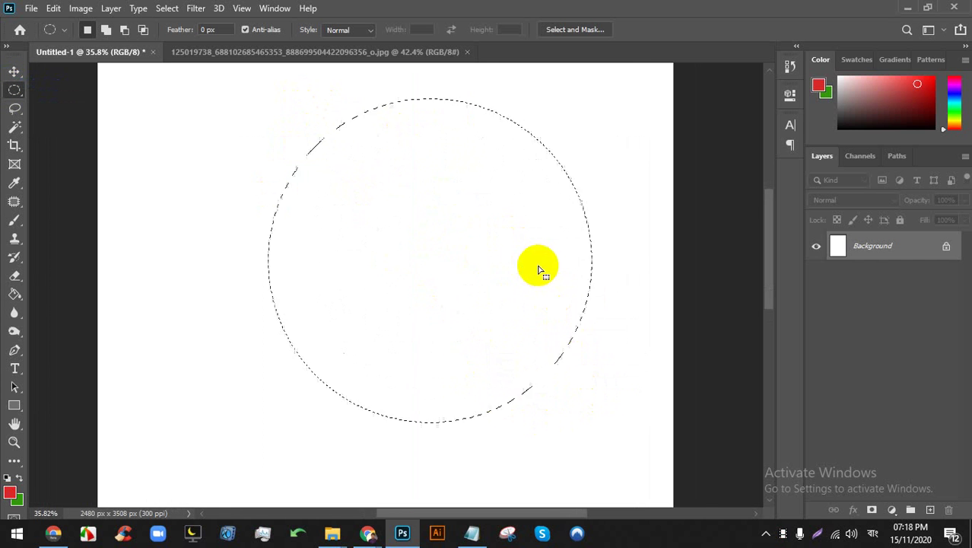
{"action": "scroll", "coordinate": [538, 277], "scroll_direction": "down", "scroll_amount": 2}
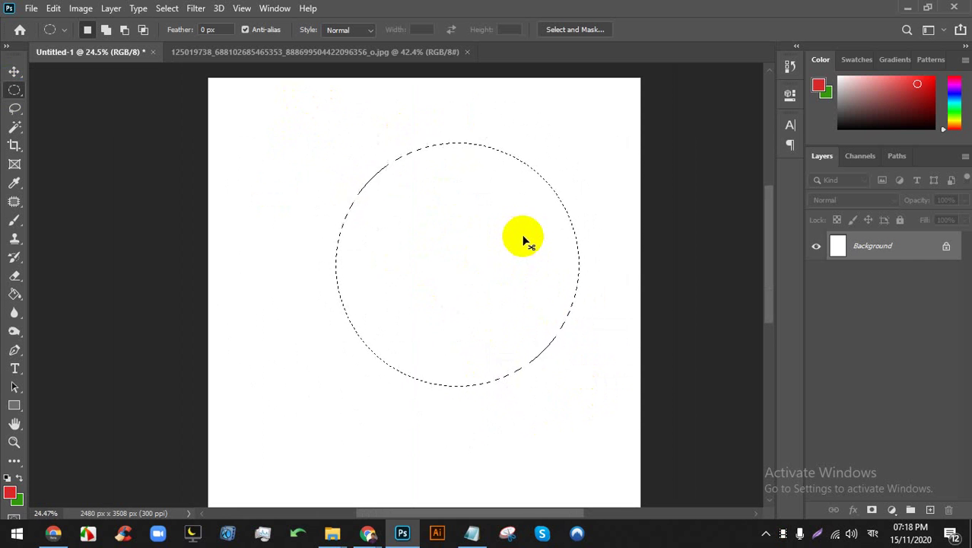
{"action": "key", "text": "ctrl+d"}
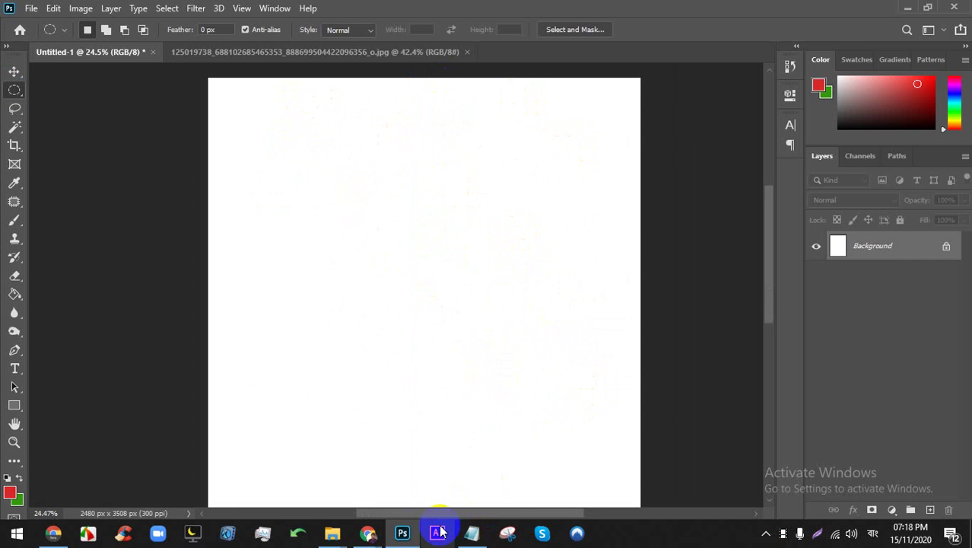
Switch to the Google Meet page to look over the call, and return to Photoshop
{"action": "left_click", "coordinate": [303, 470]}
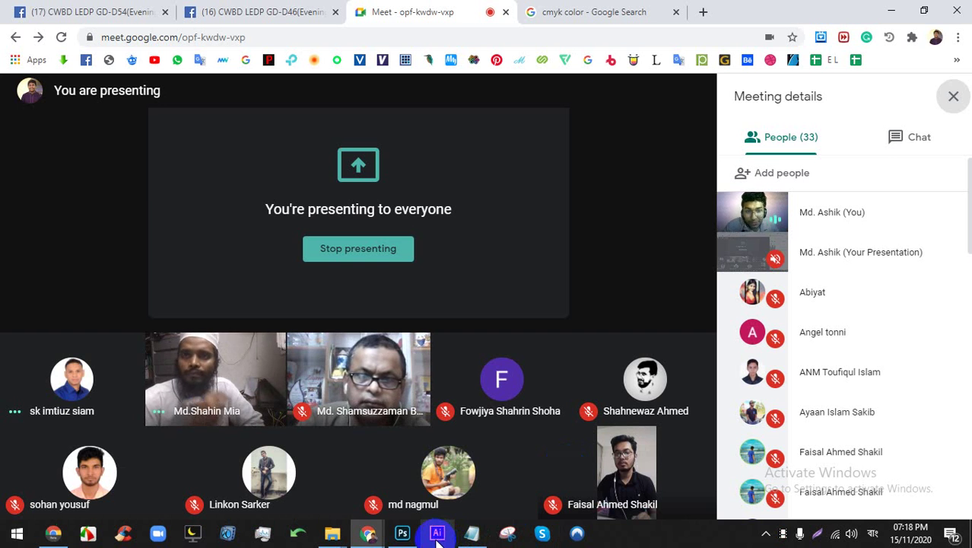
{"action": "mouse_move", "coordinate": [411, 541]}
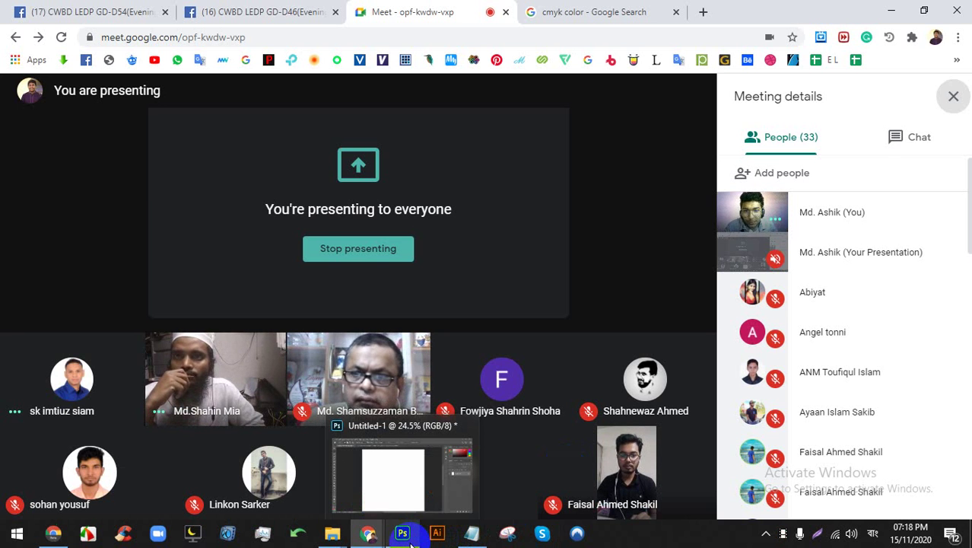
{"action": "left_click", "coordinate": [409, 537]}
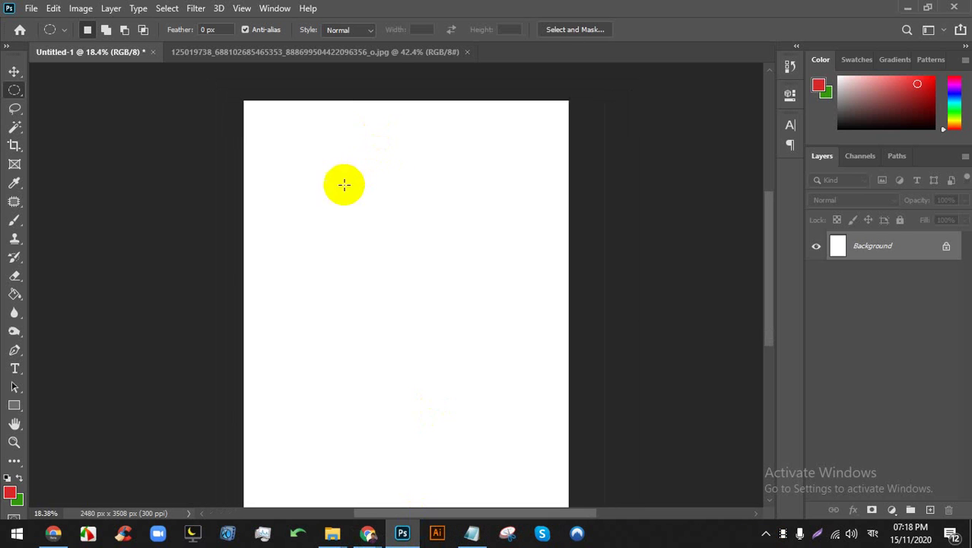
Close the StyleSell magazine JPG document, leaving only Untitled-1 open
{"action": "left_click", "coordinate": [430, 55]}
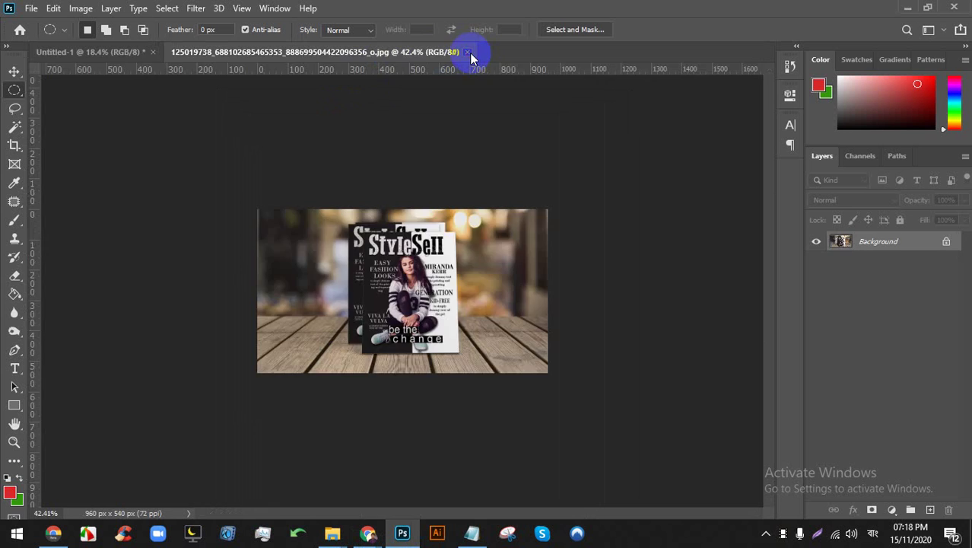
{"action": "left_click", "coordinate": [467, 52]}
{"action": "scroll", "coordinate": [358, 175], "scroll_direction": "down", "scroll_amount": 2}
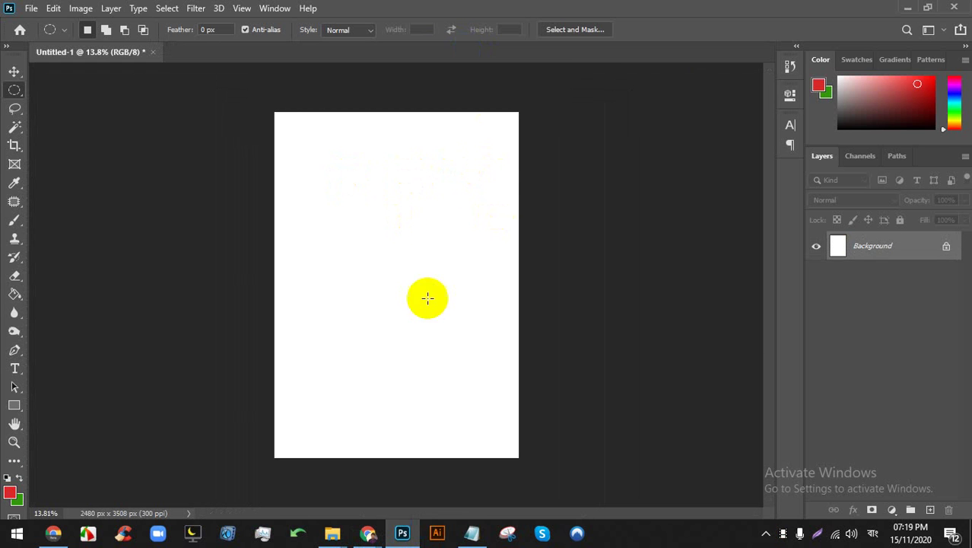
Draw a wide rectangular selection near the top of the page with the Rectangular Marquee tool
{"action": "scroll", "coordinate": [513, 275], "scroll_direction": "up", "scroll_amount": 1}
{"action": "scroll", "coordinate": [560, 223], "scroll_direction": "down", "scroll_amount": 1}
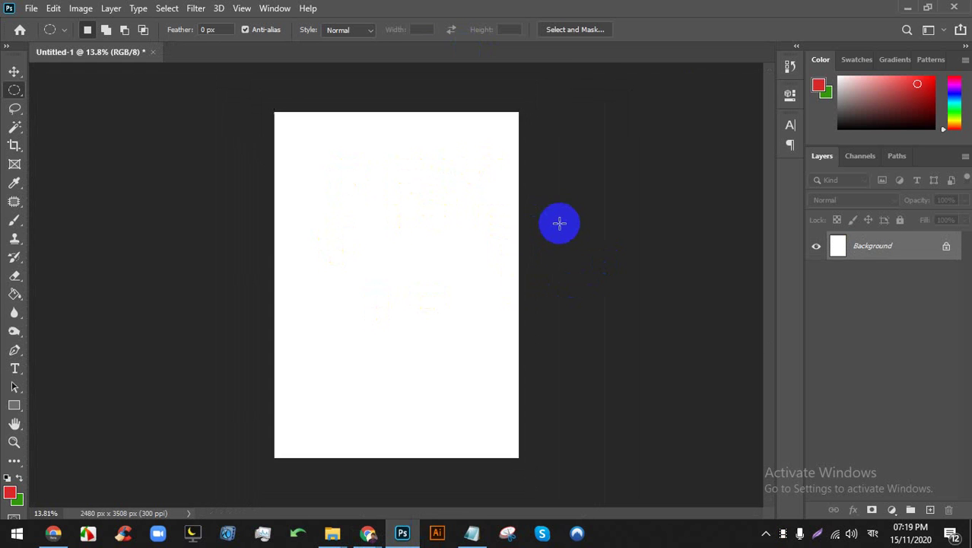
{"action": "scroll", "coordinate": [559, 223], "scroll_direction": "up", "scroll_amount": 1}
{"action": "scroll", "coordinate": [594, 137], "scroll_direction": "up", "scroll_amount": 2}
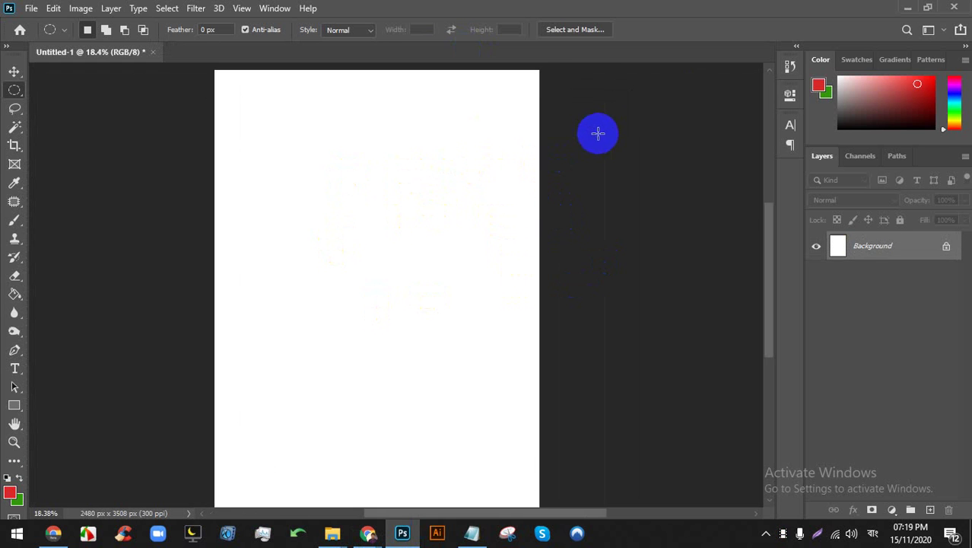
{"action": "scroll", "coordinate": [601, 130], "scroll_direction": "down", "scroll_amount": 1}
{"action": "right_click", "coordinate": [17, 91]}
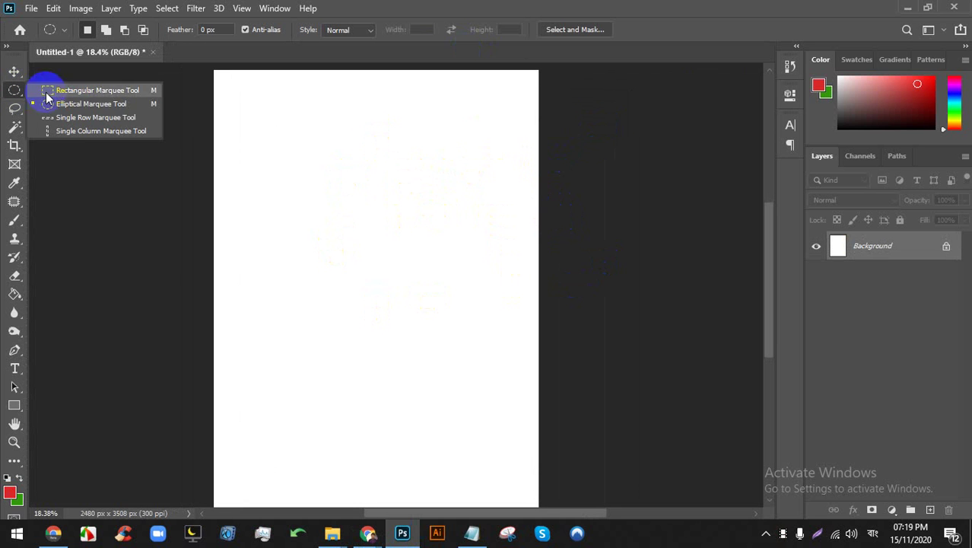
{"action": "left_click", "coordinate": [76, 93]}
{"action": "left_click_drag", "start_coordinate": [271, 117], "coordinate": [418, 197]}
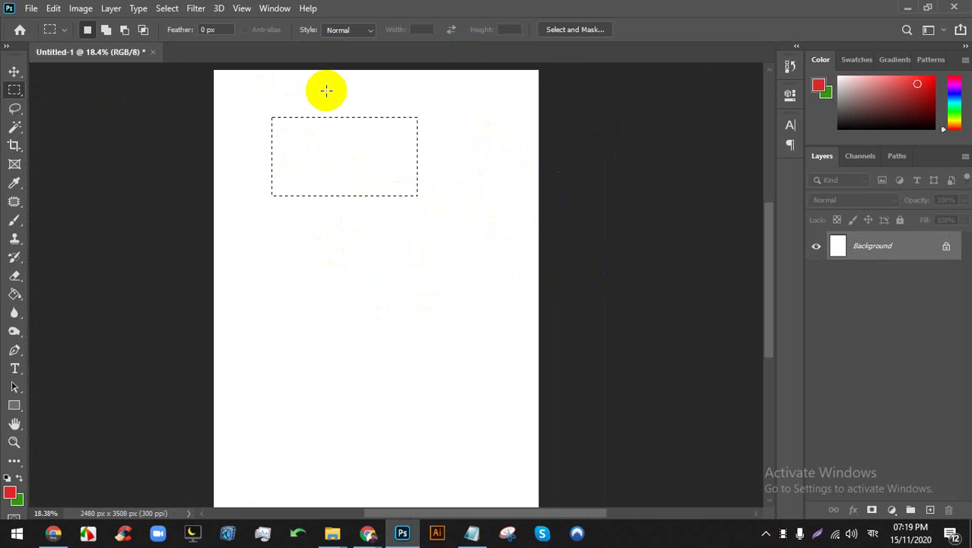
Fill the rectangular selection with the red foreground color, and refill it with the green background color
{"action": "scroll", "coordinate": [326, 91], "scroll_direction": "up", "scroll_amount": 2}
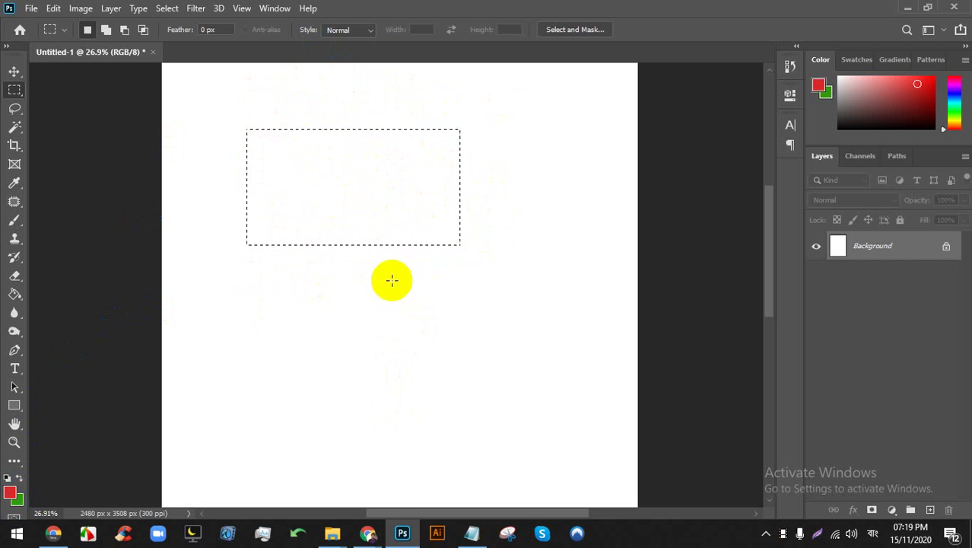
{"action": "key", "text": "alt+BackSpace"}
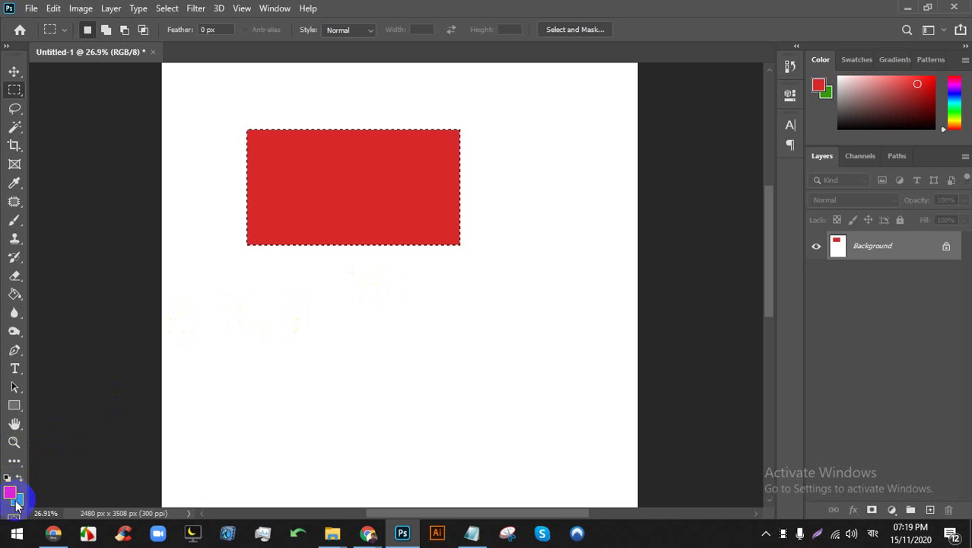
{"action": "left_click", "coordinate": [258, 286]}
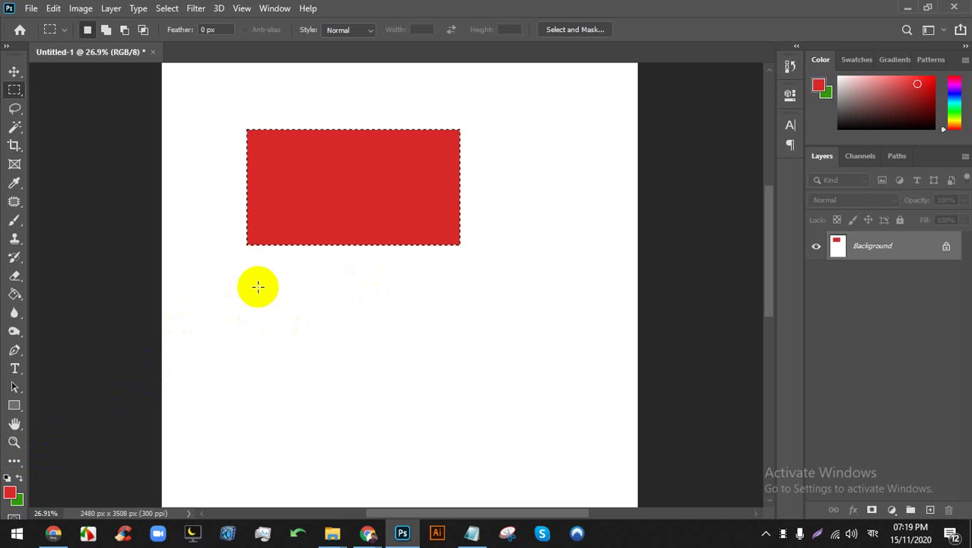
{"action": "key", "text": "ctrl+BackSpace"}
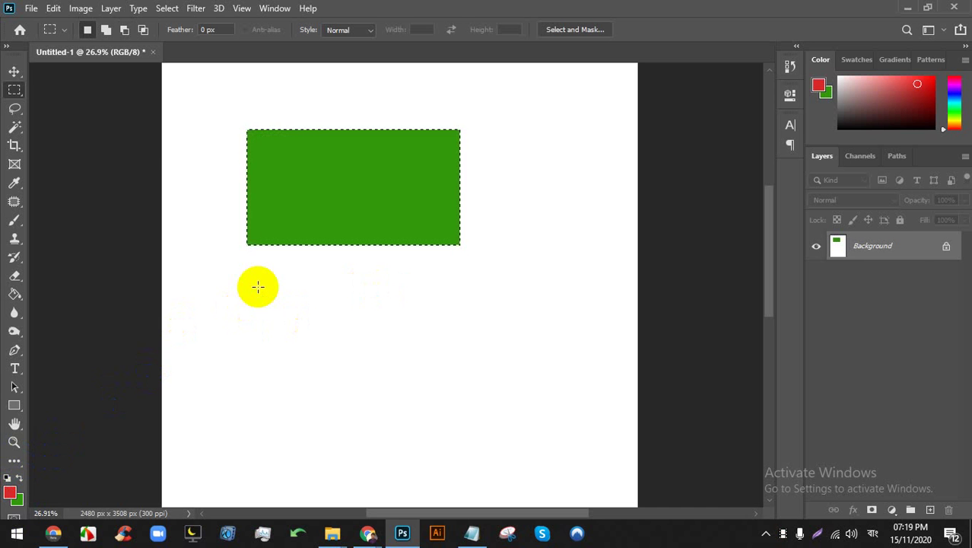
Check the participants in the Google Meet call and go back to the Photoshop document
{"action": "left_click", "coordinate": [404, 532]}
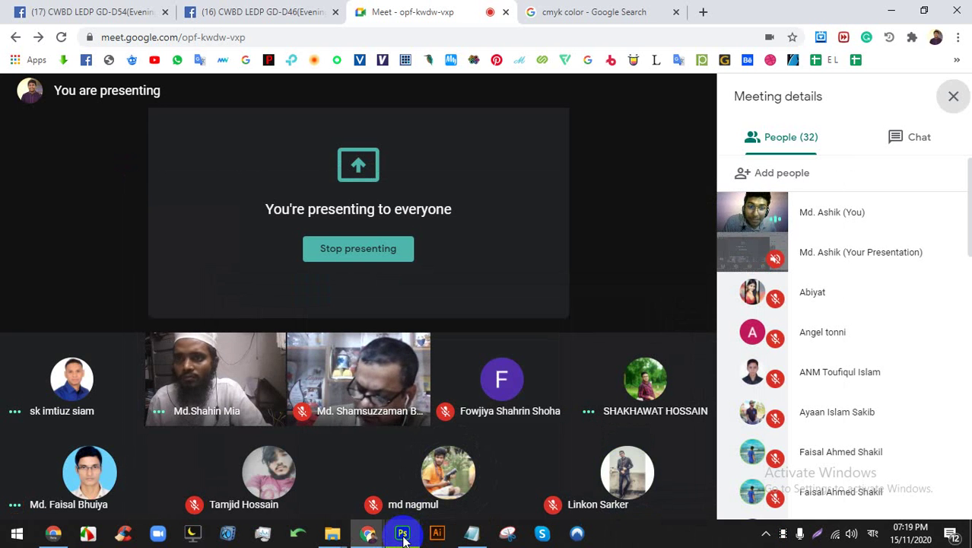
{"action": "left_click", "coordinate": [403, 533]}
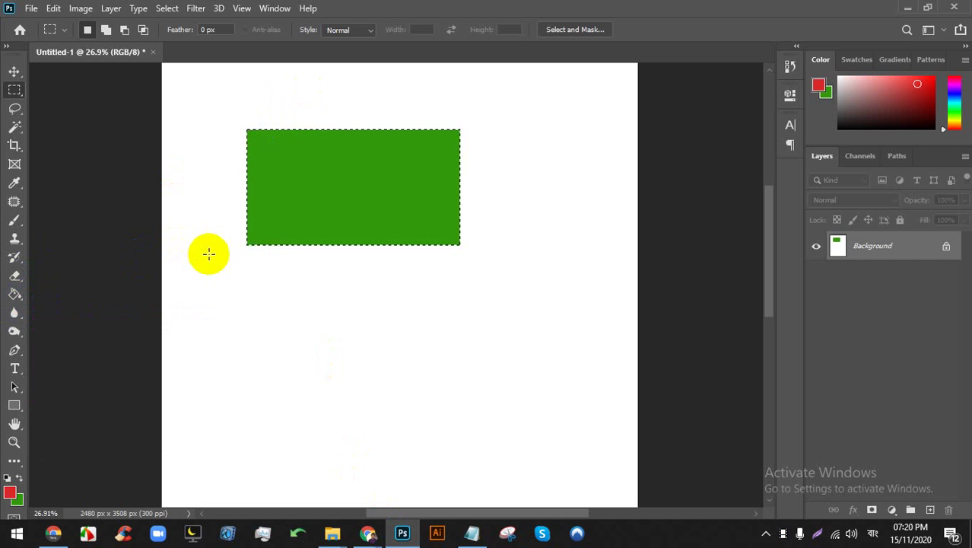
Set the foreground color to blue 0d9ee2 and fill the selected rectangle with it using the Paint Bucket tool
{"action": "key", "text": "g"}
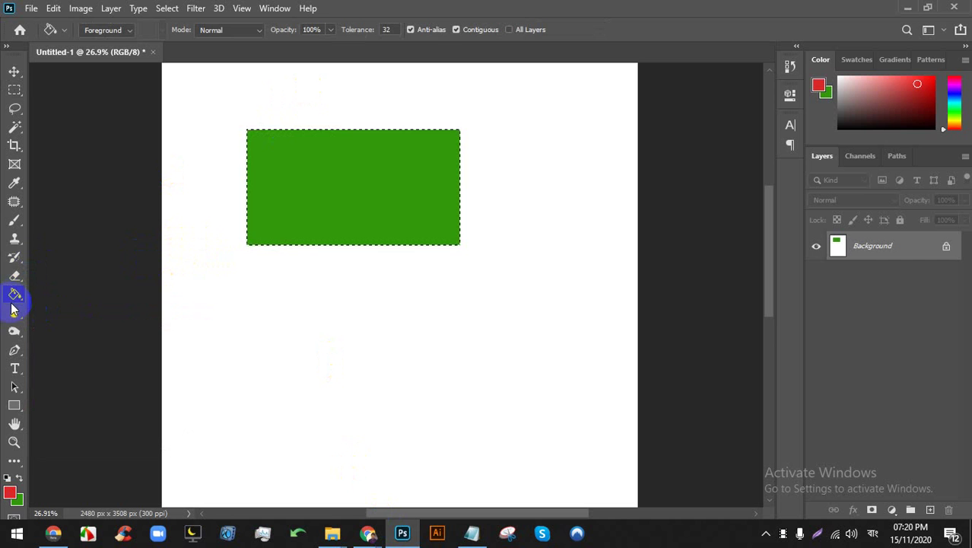
{"action": "mouse_move", "coordinate": [11, 301]}
{"action": "left_mouse_down"}
{"action": "mouse_move", "coordinate": [83, 297]}
{"action": "mouse_move", "coordinate": [90, 314]}
{"action": "mouse_move", "coordinate": [98, 311]}
{"action": "left_mouse_up"}
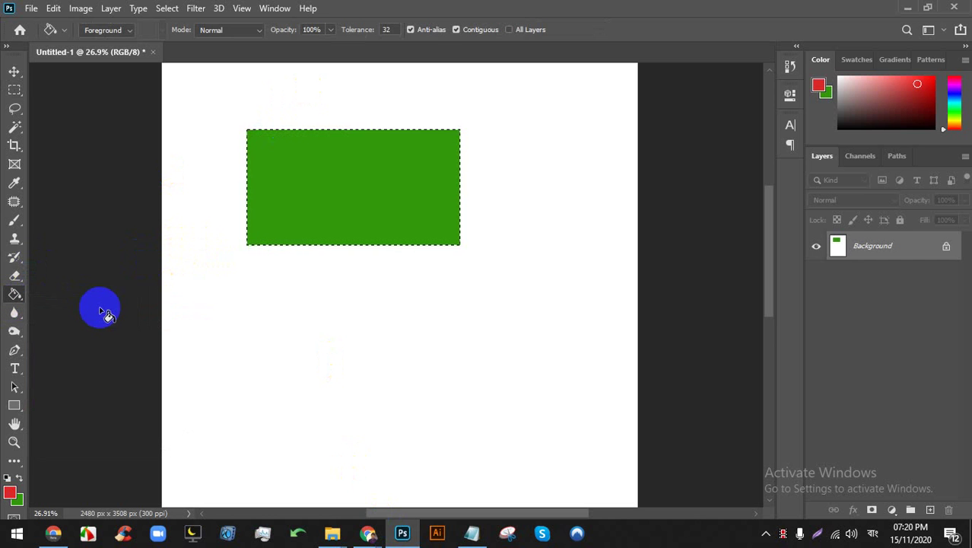
{"action": "left_click", "coordinate": [10, 493]}
{"action": "mouse_move", "coordinate": [691, 163]}
{"action": "left_mouse_down"}
{"action": "mouse_move", "coordinate": [732, 114]}
{"action": "mouse_move", "coordinate": [784, 117]}
{"action": "mouse_move", "coordinate": [783, 266]}
{"action": "mouse_move", "coordinate": [783, 157]}
{"action": "mouse_move", "coordinate": [786, 187]}
{"action": "left_mouse_up"}
{"action": "left_click", "coordinate": [759, 122]}
{"action": "left_click", "coordinate": [913, 96]}
{"action": "key", "text": "g"}
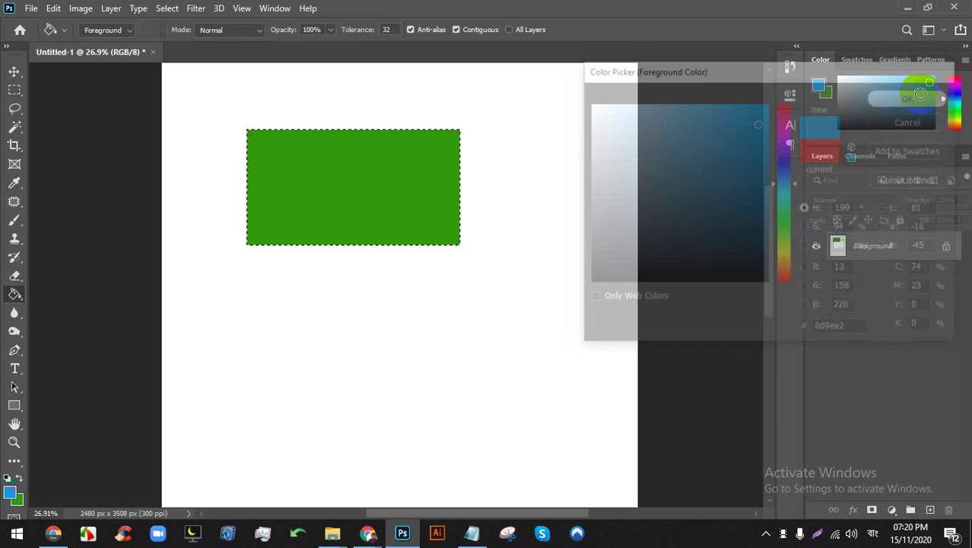
{"action": "left_click", "coordinate": [386, 162]}
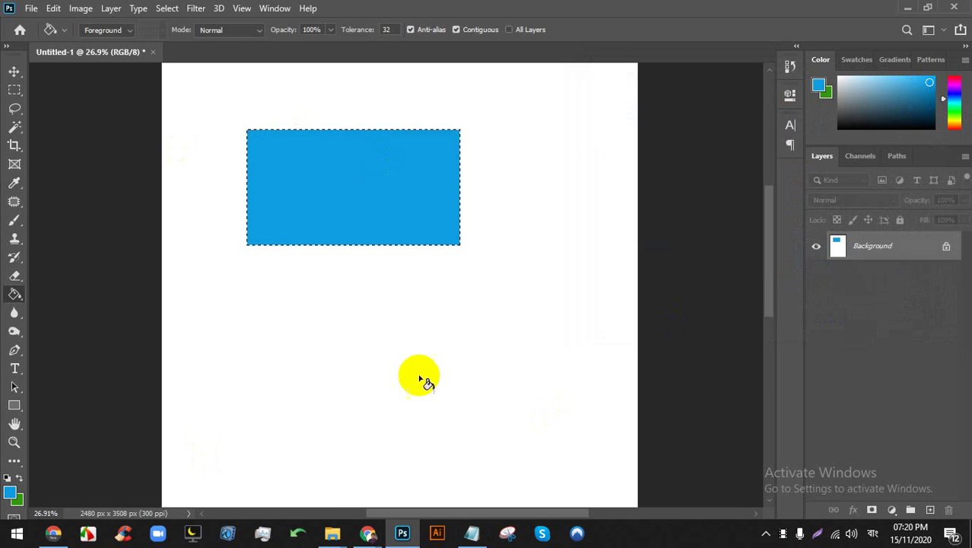
{"action": "left_click", "coordinate": [358, 226]}
Change the foreground color to a bright red and fill the selected rectangle with it using the Paint Bucket tool
{"action": "scroll", "coordinate": [364, 244], "scroll_direction": "down", "scroll_amount": 1}
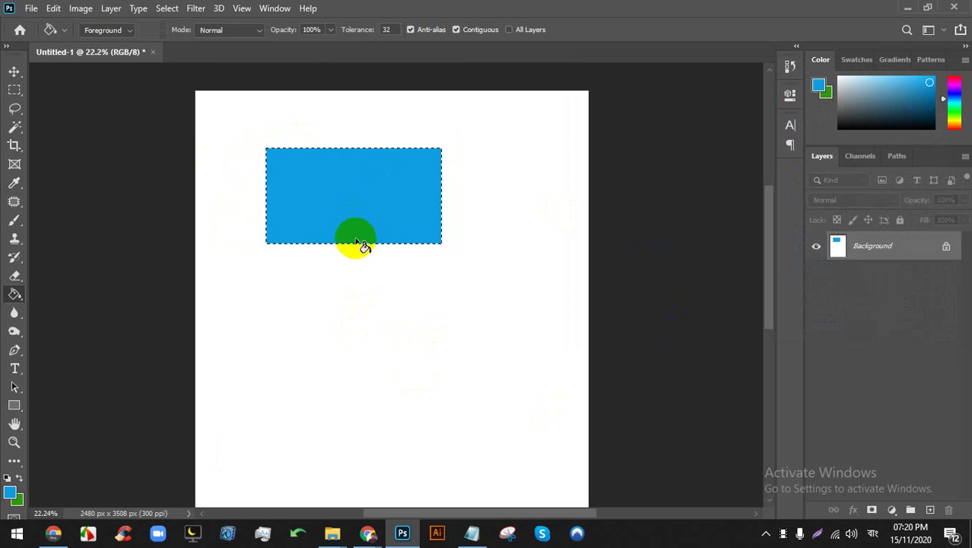
{"action": "scroll", "coordinate": [229, 125], "scroll_direction": "down", "scroll_amount": 3}
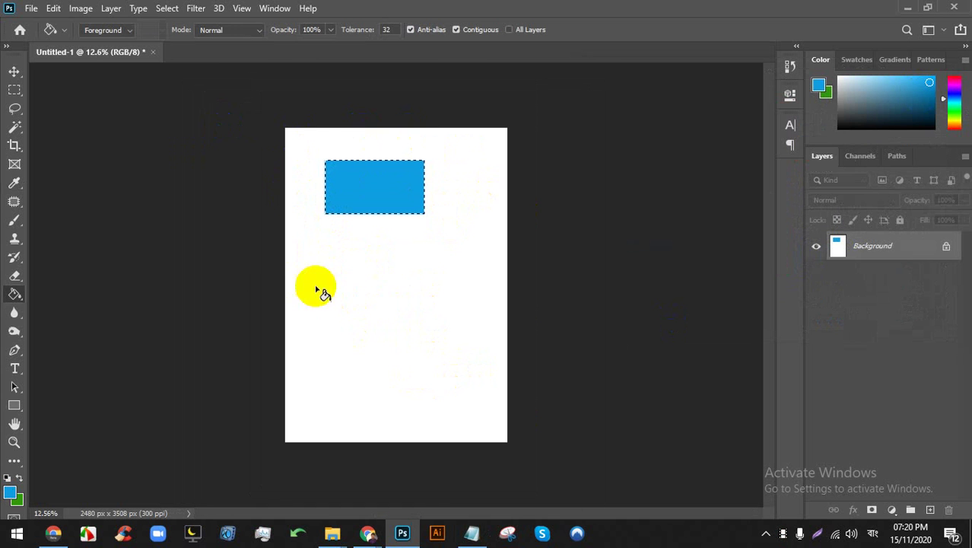
{"action": "scroll", "coordinate": [384, 251], "scroll_direction": "up", "scroll_amount": 2}
{"action": "left_click", "coordinate": [9, 492]}
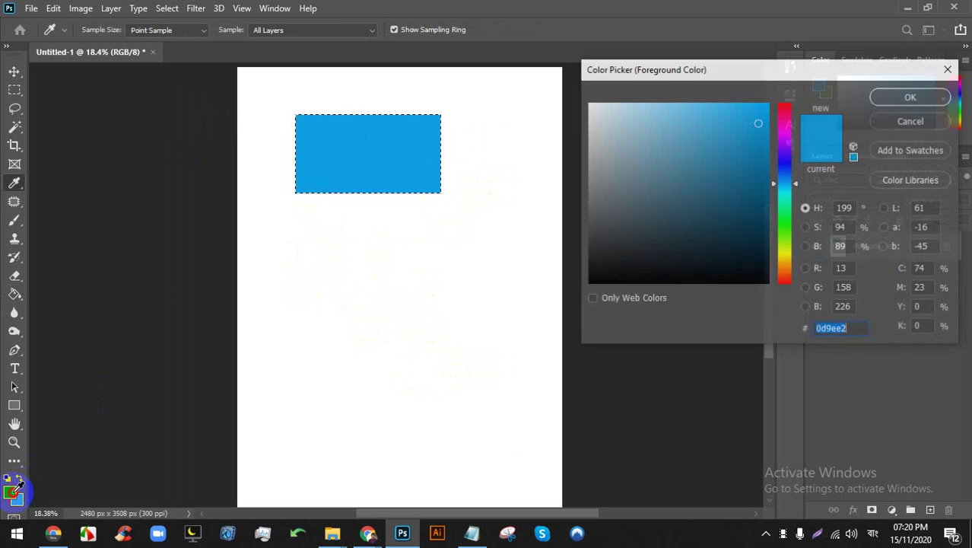
{"action": "left_click", "coordinate": [777, 106]}
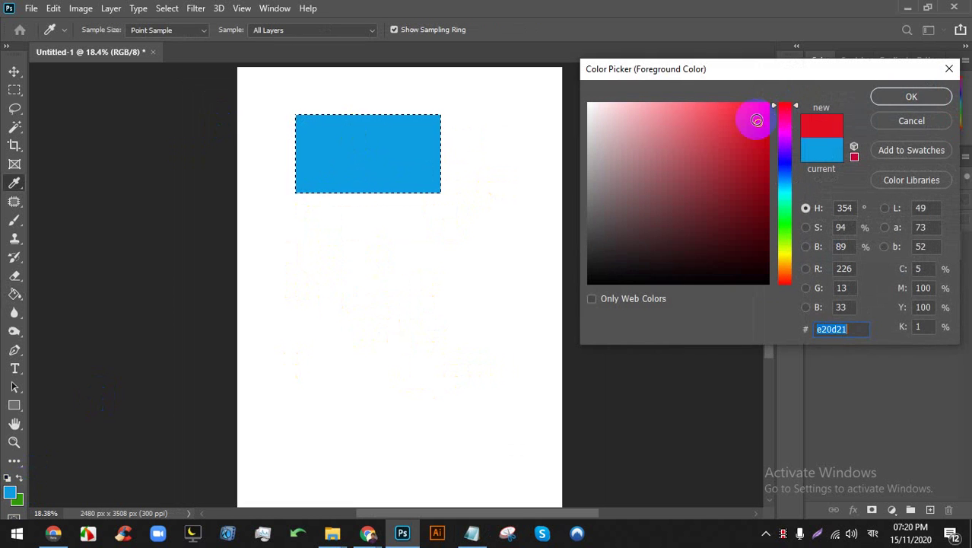
{"action": "left_click", "coordinate": [910, 97]}
{"action": "key", "text": "g"}
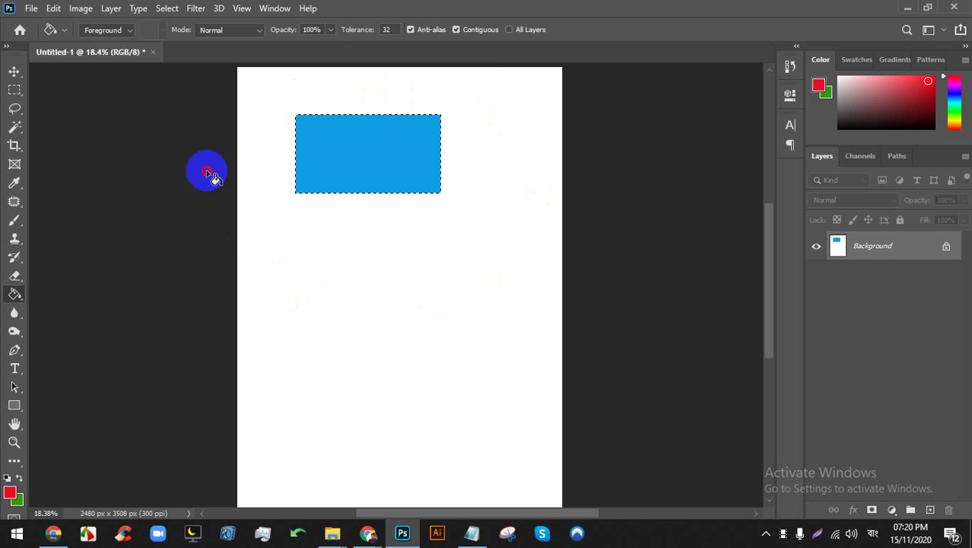
{"action": "left_click", "coordinate": [399, 172]}
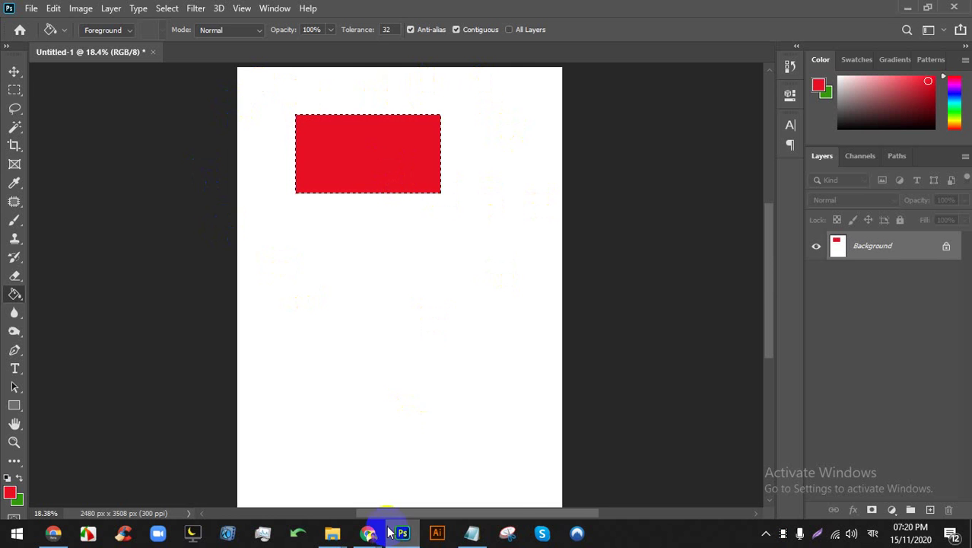
Mute the microphone in the Google Meet call, turn it back on, and return to Photoshop
{"action": "mouse_move", "coordinate": [367, 533]}
{"action": "left_click", "coordinate": [339, 496]}
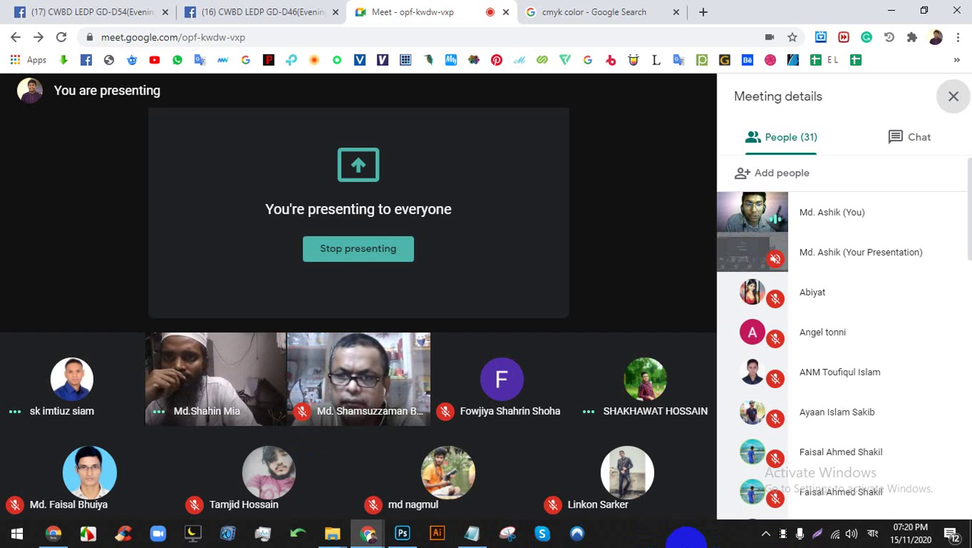
{"action": "left_click", "coordinate": [277, 489]}
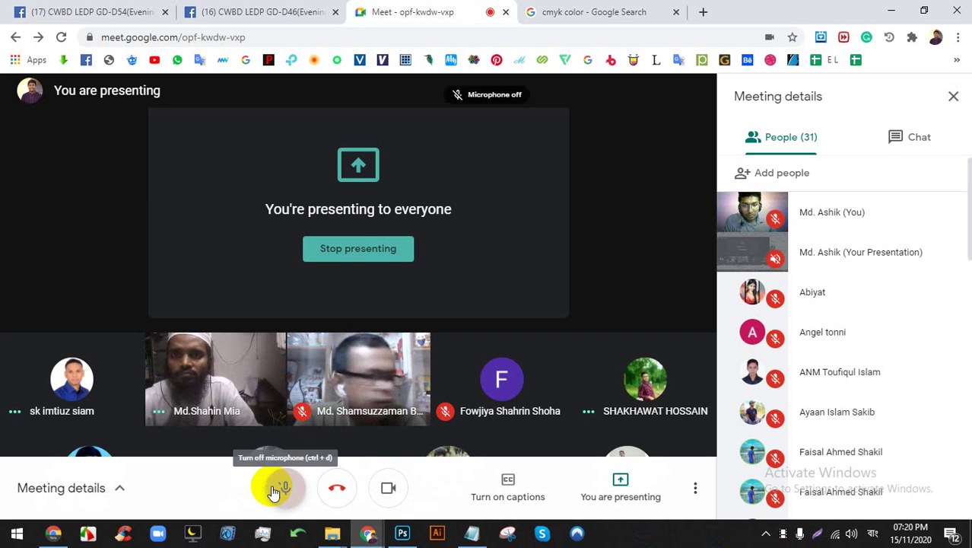
{"action": "left_click", "coordinate": [277, 489]}
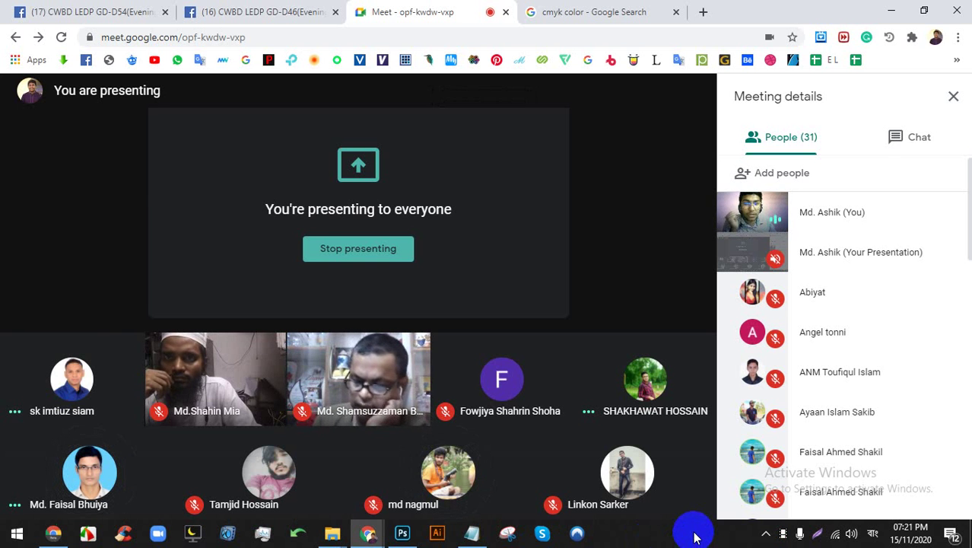
{"action": "left_click", "coordinate": [406, 533]}
Remove the selection around the red rectangle
{"action": "scroll", "coordinate": [354, 192], "scroll_direction": "up", "scroll_amount": 1}
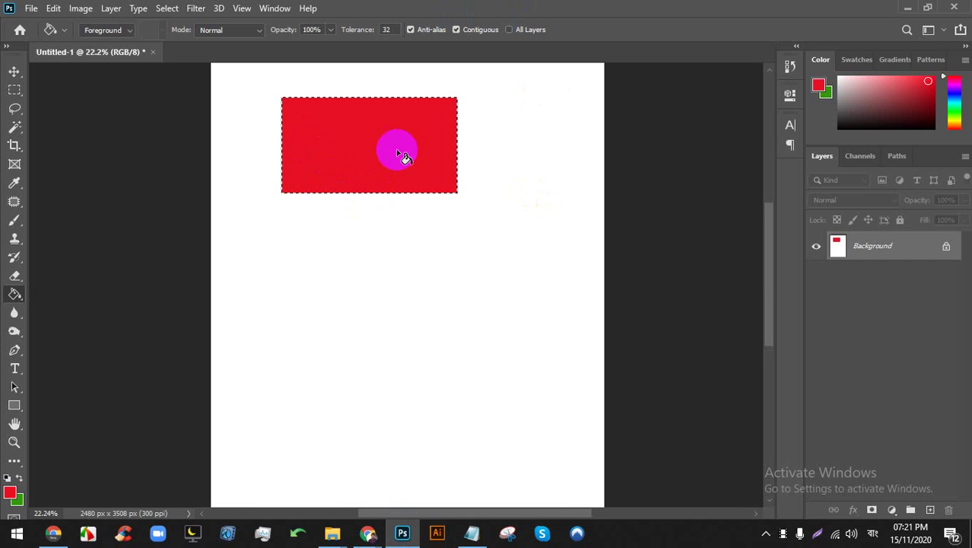
{"action": "left_click", "coordinate": [455, 163]}
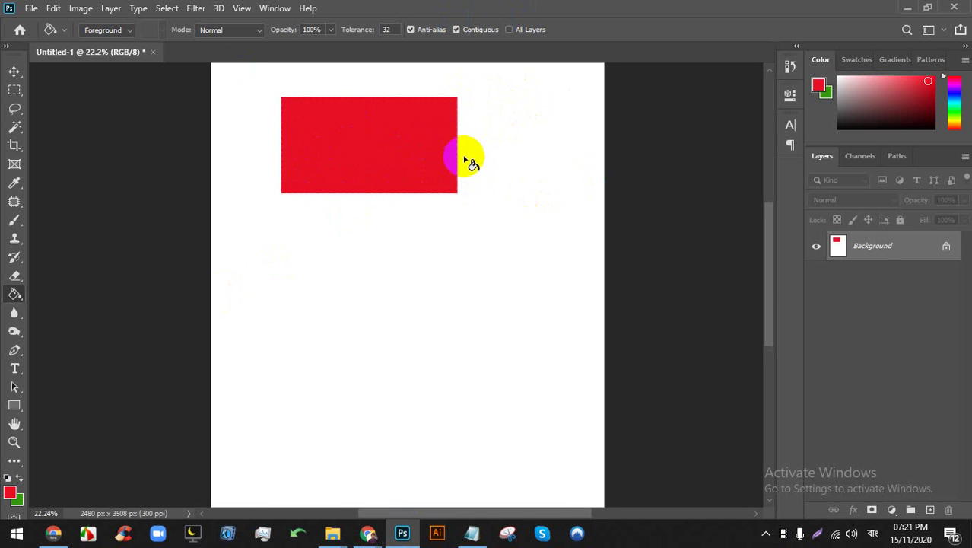
Try filling the unselected white page with red using the Paint Bucket tool, undo the fill, and check the Google Meet call briefly
{"action": "scroll", "coordinate": [465, 159], "scroll_direction": "down", "scroll_amount": 1}
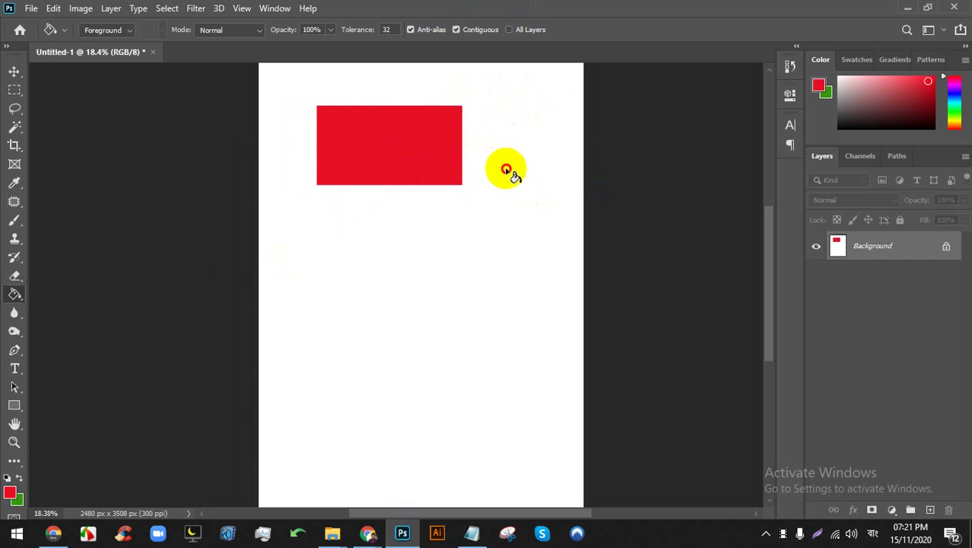
{"action": "left_click", "coordinate": [508, 169]}
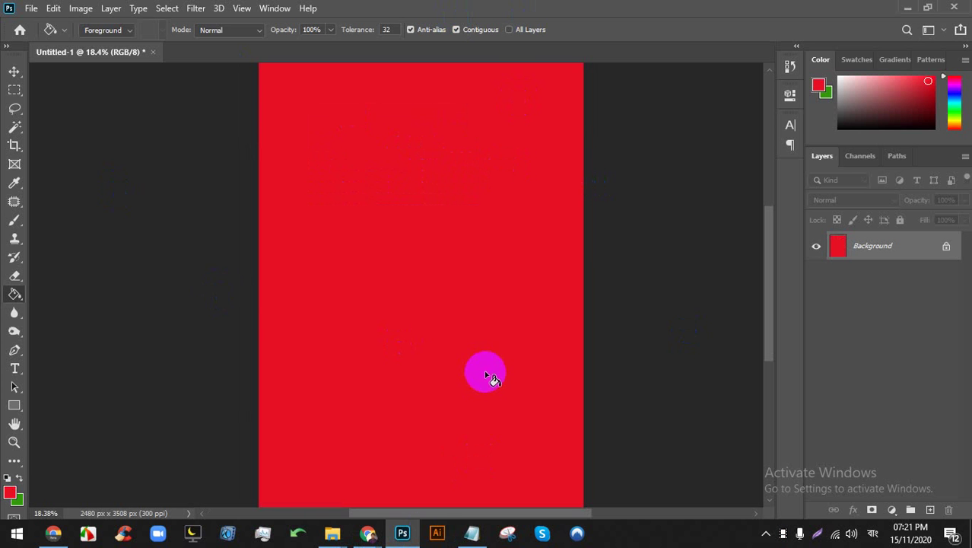
{"action": "key", "text": "ctrl+z"}
{"action": "left_click", "coordinate": [368, 532]}
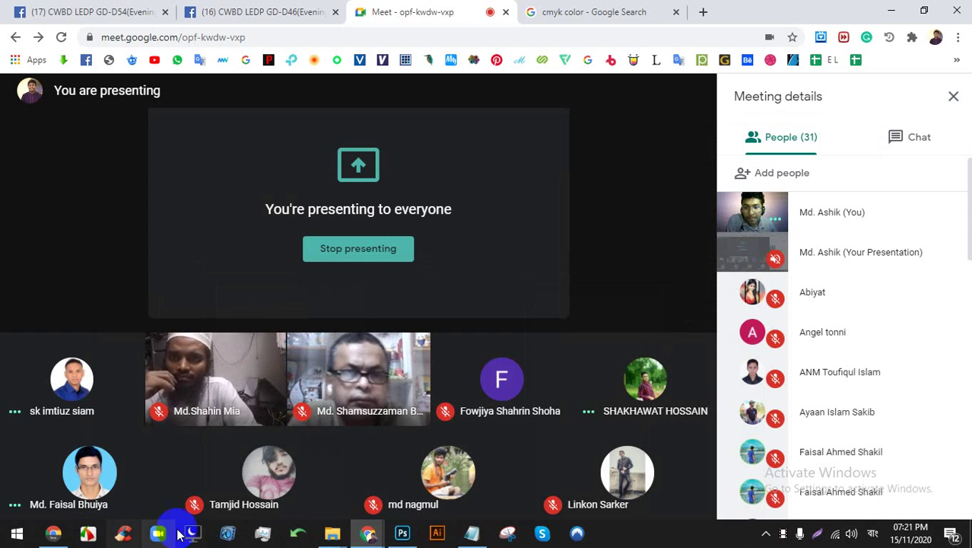
{"action": "left_click", "coordinate": [396, 529]}
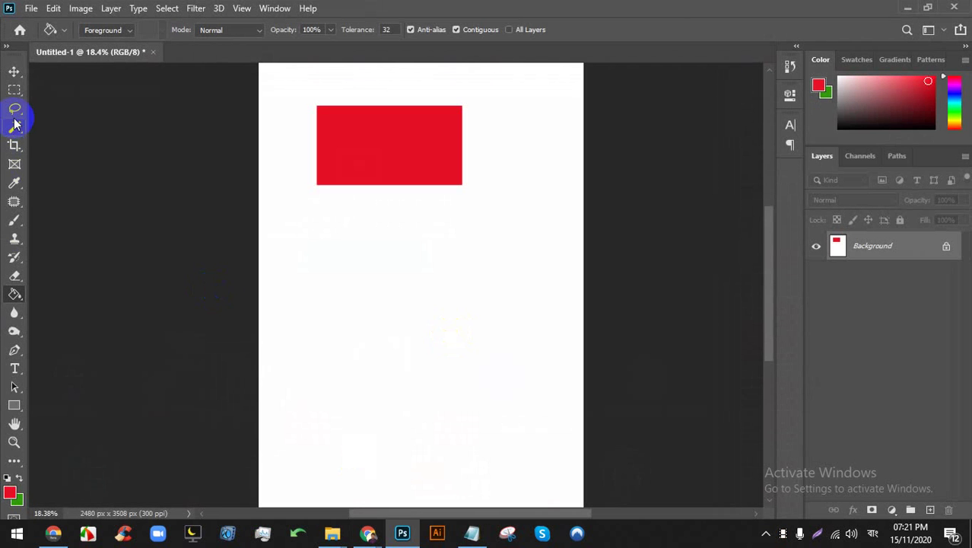
Draw a circular selection below the red rectangle with the Elliptical Marquee tool and fill it with red using the Paint Bucket tool
{"action": "right_click", "coordinate": [17, 93]}
{"action": "left_click", "coordinate": [67, 102]}
{"action": "left_click_drag", "start_coordinate": [342, 216], "coordinate": [524, 387]}
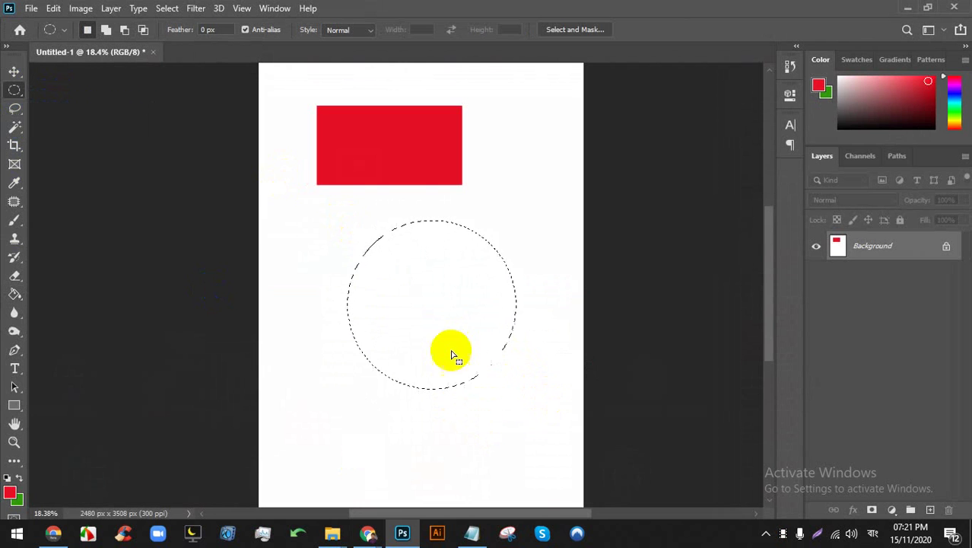
{"action": "scroll", "coordinate": [499, 286], "scroll_direction": "up", "scroll_amount": 1}
{"action": "key", "text": "ctrl+minus"}
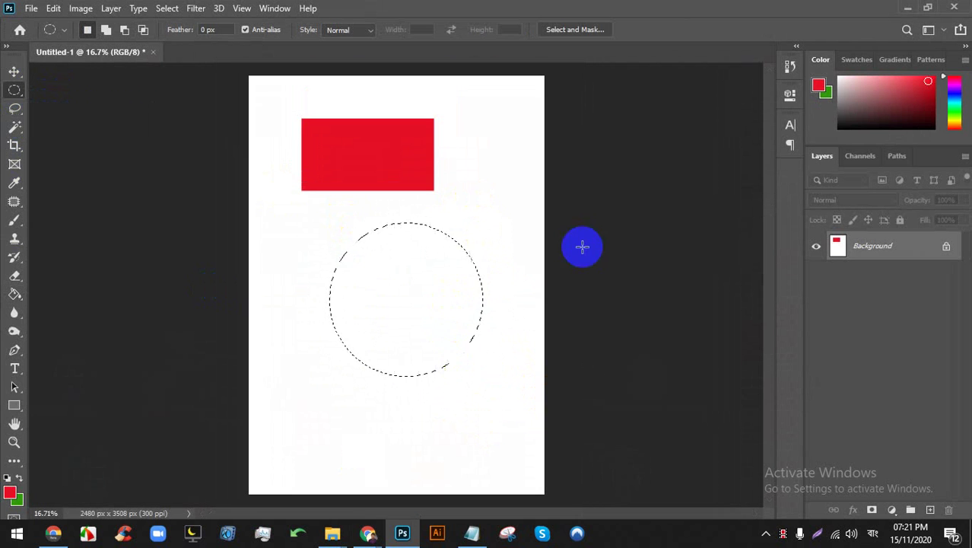
{"action": "left_click", "coordinate": [14, 305]}
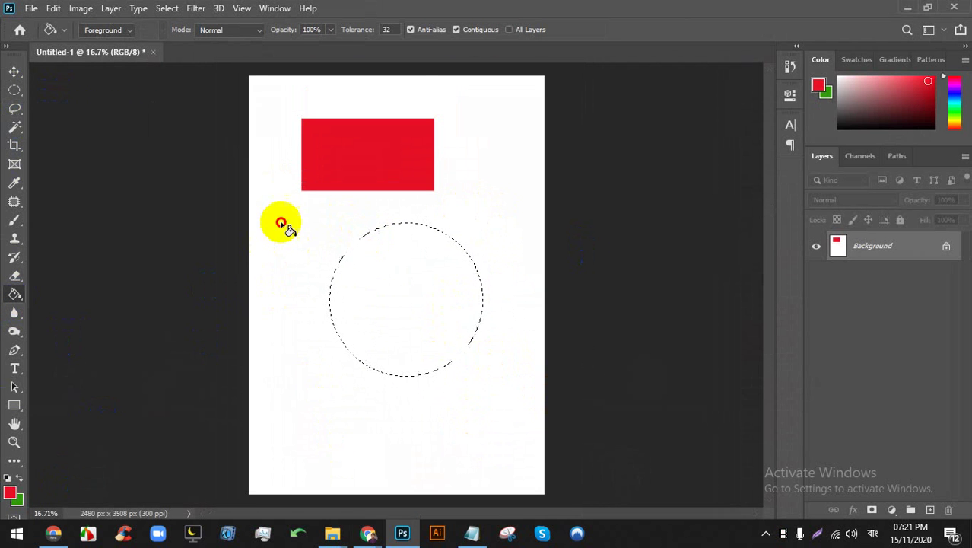
{"action": "scroll", "coordinate": [459, 263], "scroll_direction": "up", "scroll_amount": 2}
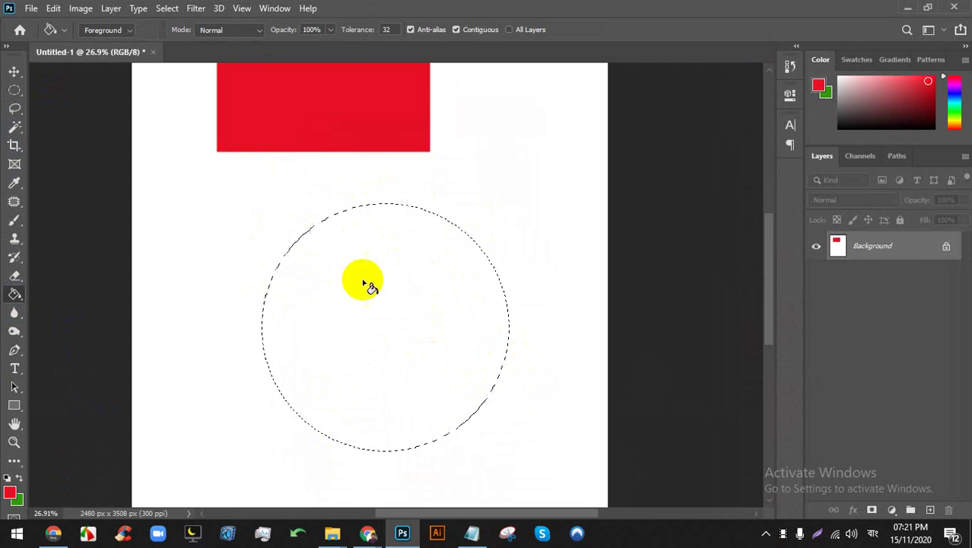
{"action": "left_click", "coordinate": [452, 270]}
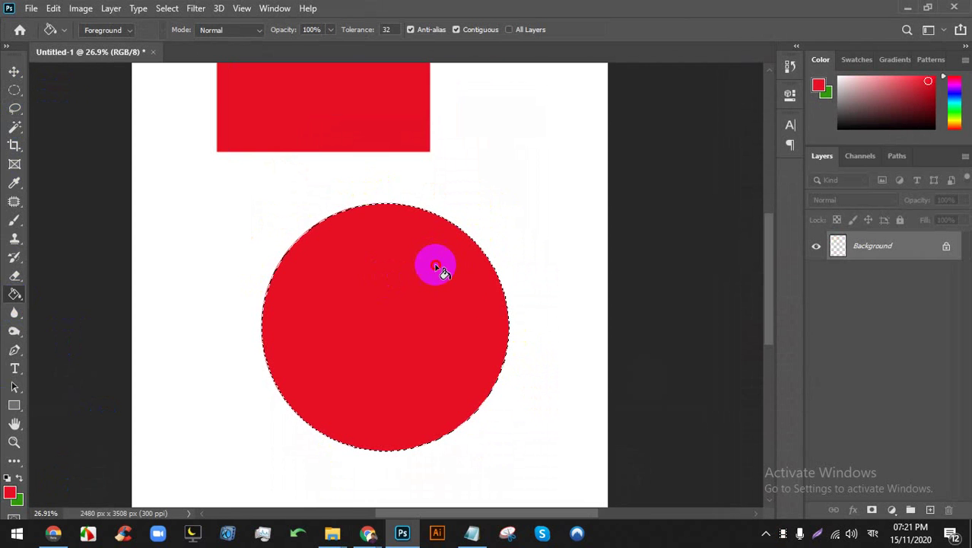
Move the selected red circle down the page, deselect it, and try to move it again without a selection
{"action": "left_click", "coordinate": [14, 71]}
{"action": "left_click_drag", "start_coordinate": [432, 367], "coordinate": [447, 342]}
{"action": "scroll", "coordinate": [524, 361], "scroll_direction": "down", "scroll_amount": 3}
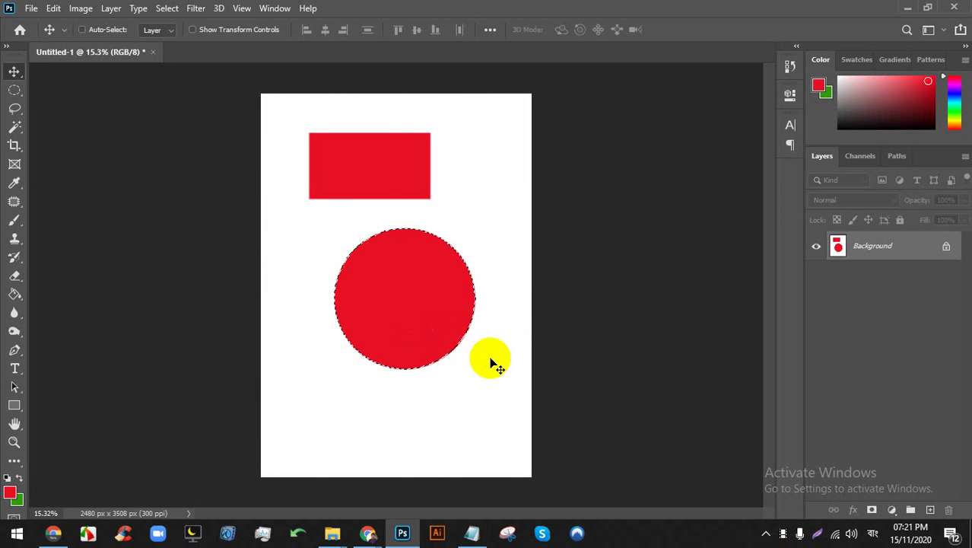
{"action": "left_click_drag", "start_coordinate": [386, 287], "coordinate": [415, 375]}
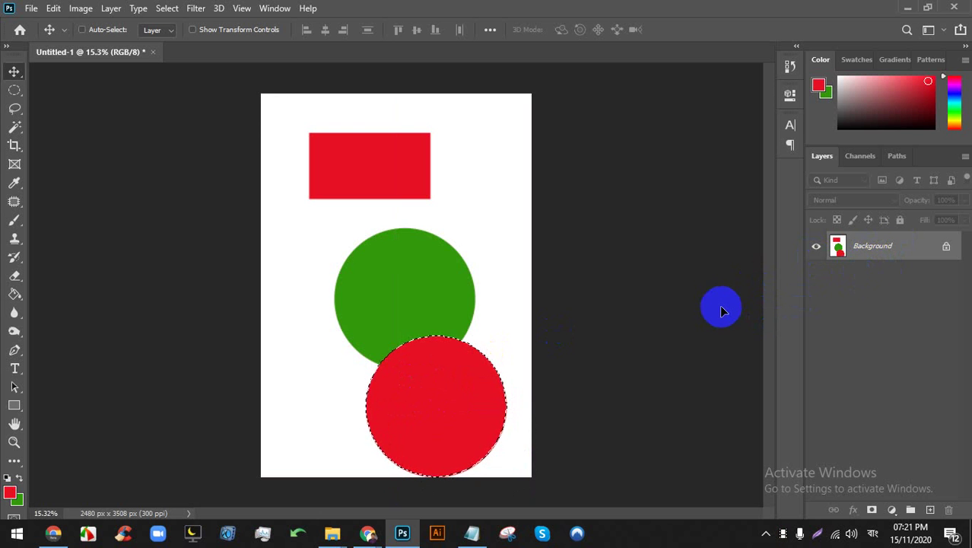
{"action": "key", "text": "ctrl+d"}
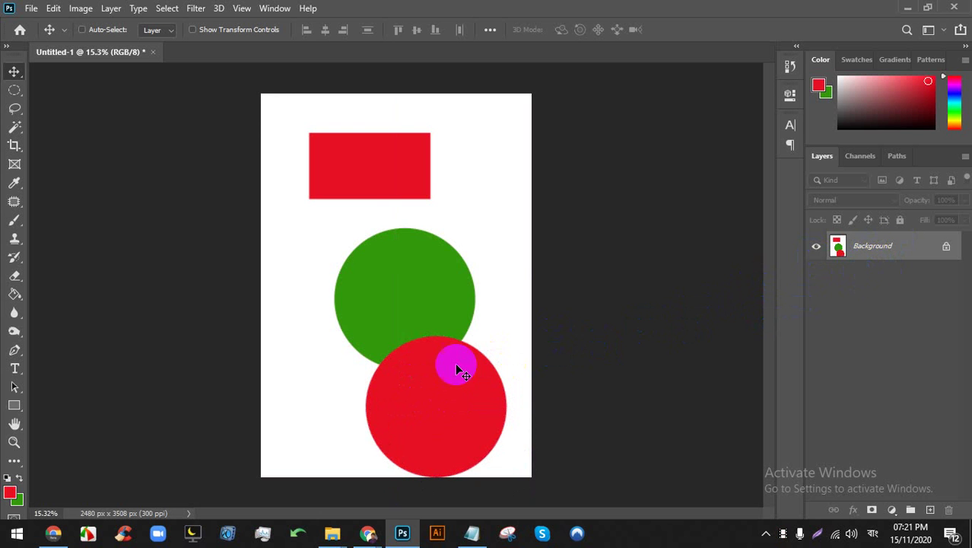
{"action": "left_click_drag", "start_coordinate": [451, 364], "coordinate": [629, 300]}
{"action": "left_click", "coordinate": [618, 251]}
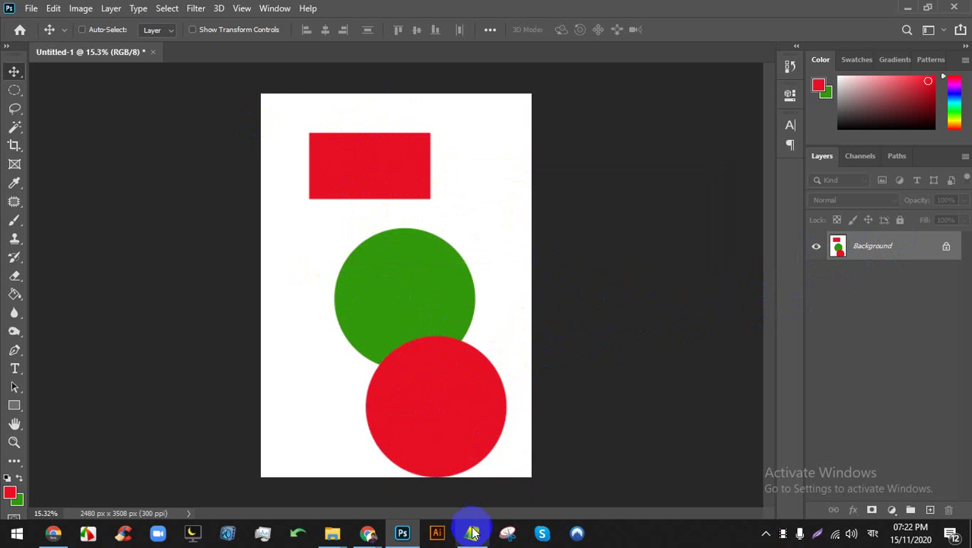
Check the Google Meet call, return to Photoshop, and undo the circle and rectangle edits back to the blank white page
{"action": "left_click", "coordinate": [407, 535]}
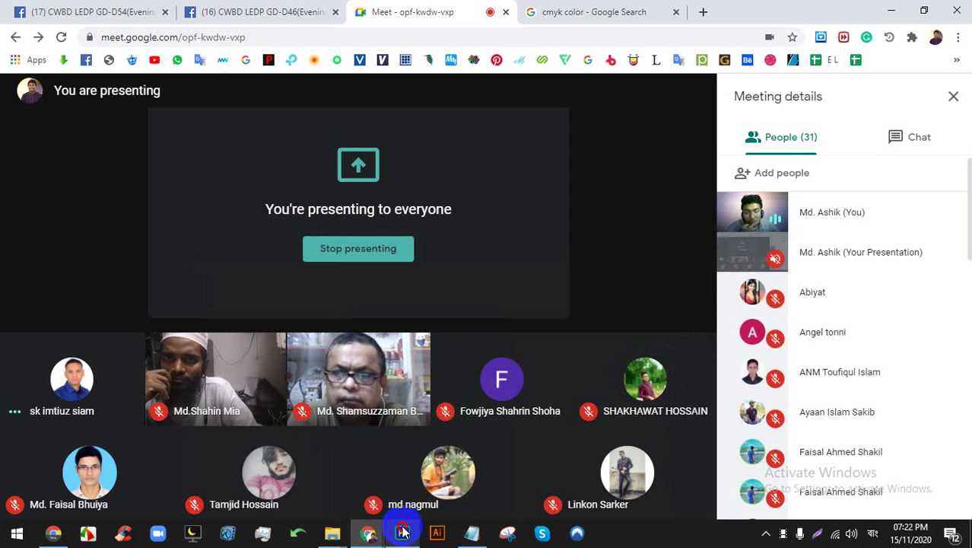
{"action": "left_click", "coordinate": [404, 530]}
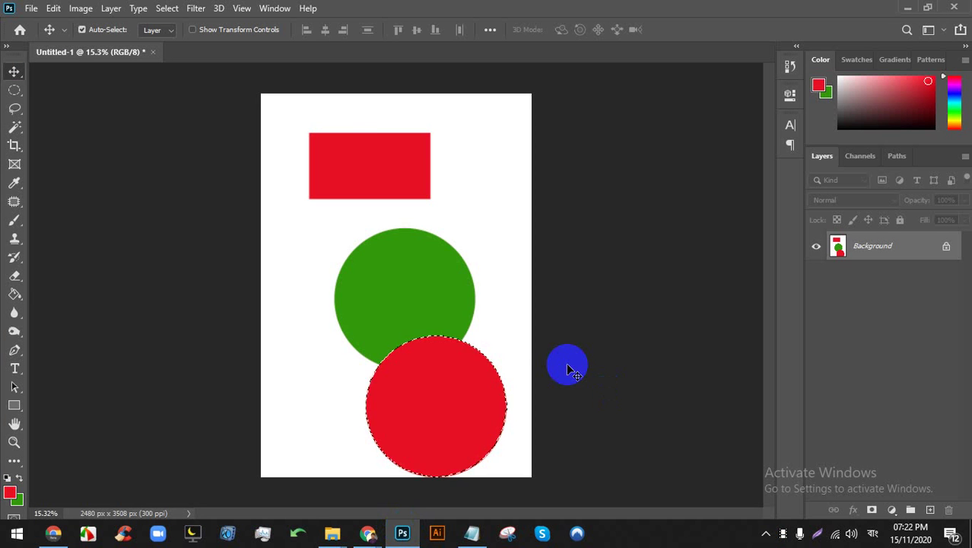
{"action": "key", "text": "ctrl+alt+z"}
{"action": "key", "text": "ctrl+alt+z"}
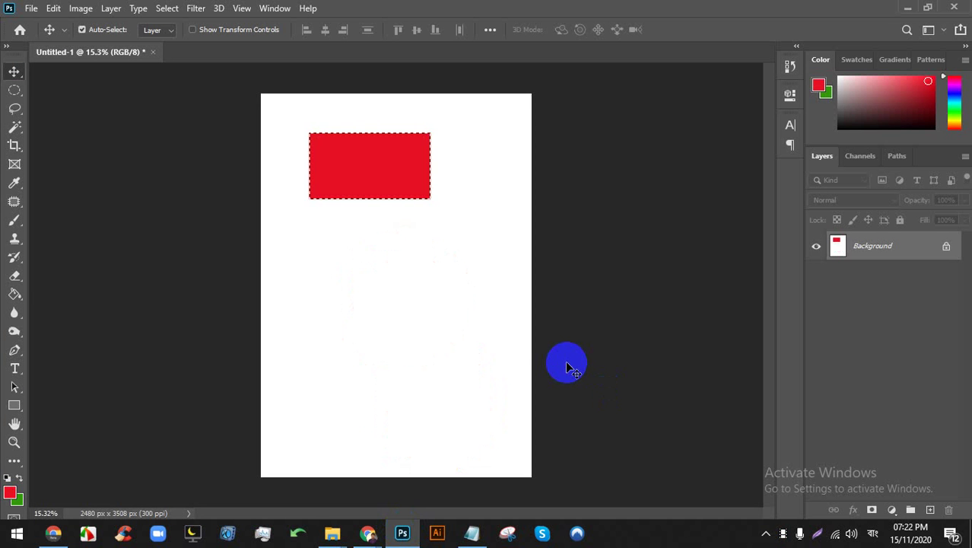
{"action": "key", "text": "ctrl+alt+z"}
{"action": "key", "text": "ctrl+alt+z"}
{"action": "key", "text": "ctrl+alt+z"}
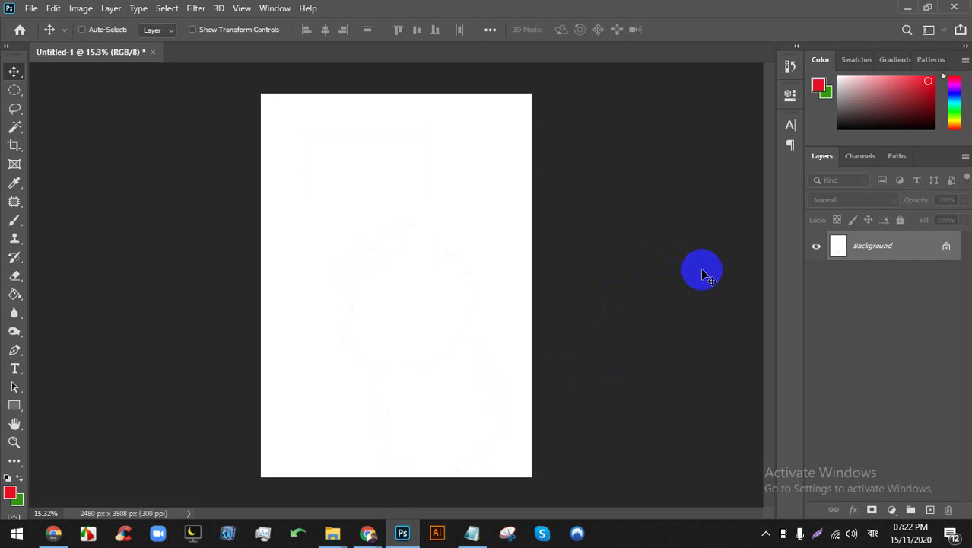
Draw a circular selection in the upper middle of the blank page with the Elliptical Marquee tool
{"action": "left_click", "coordinate": [15, 90]}
{"action": "left_click_drag", "start_coordinate": [350, 169], "coordinate": [510, 295]}
{"action": "scroll", "coordinate": [452, 182], "scroll_direction": "up", "scroll_amount": 1}
{"action": "scroll", "coordinate": [452, 182], "scroll_direction": "up", "scroll_amount": 1}
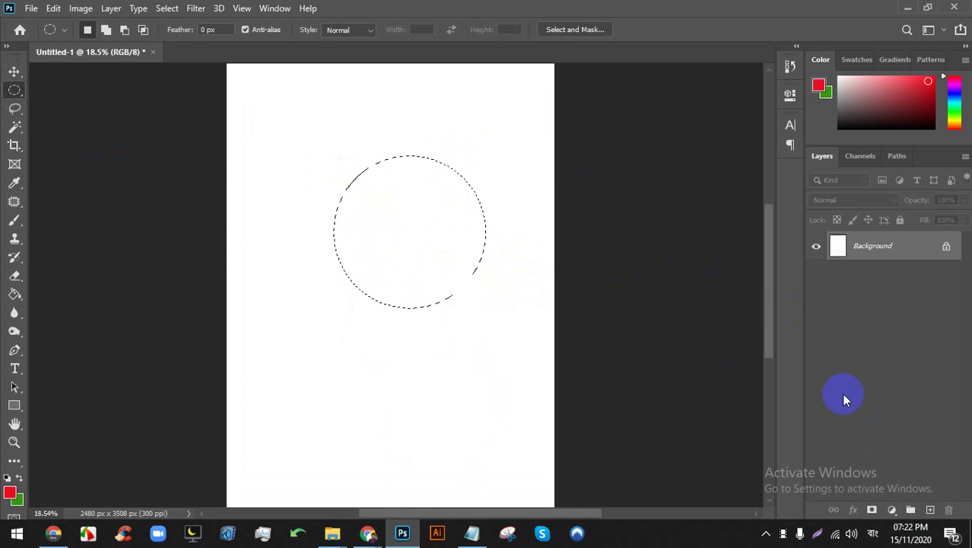
Add a new layer above the background and fill the circular selection on it with red using the Paint Bucket tool
{"action": "left_click", "coordinate": [931, 510]}
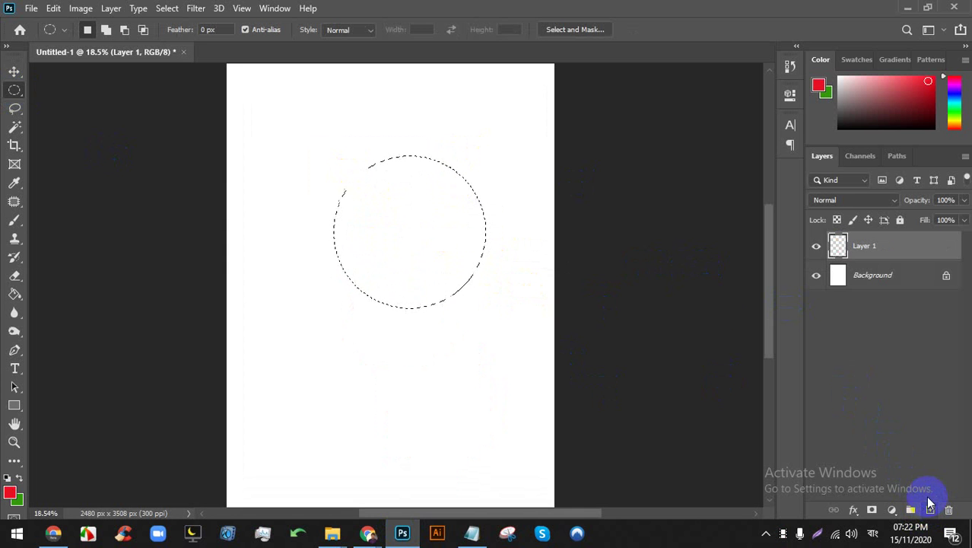
{"action": "left_click", "coordinate": [13, 295]}
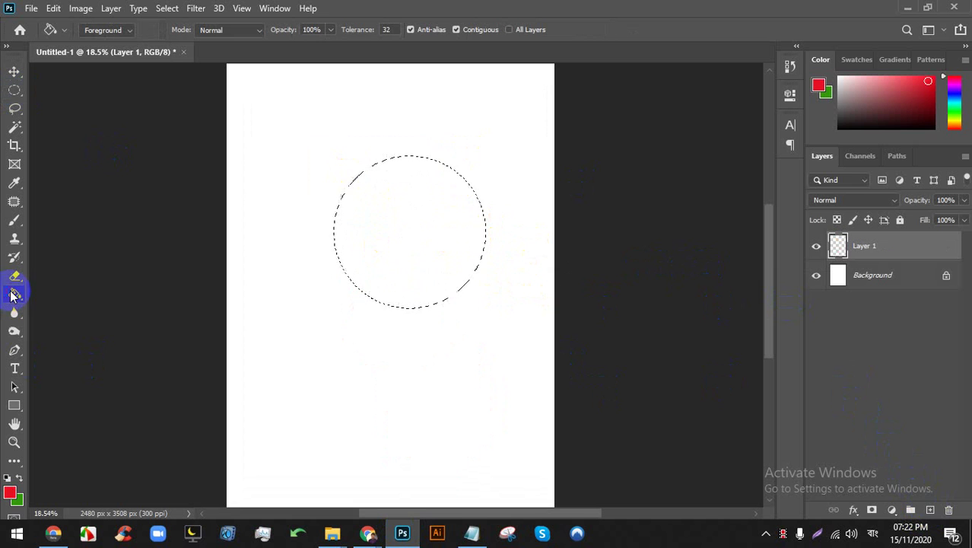
{"action": "left_click", "coordinate": [415, 201]}
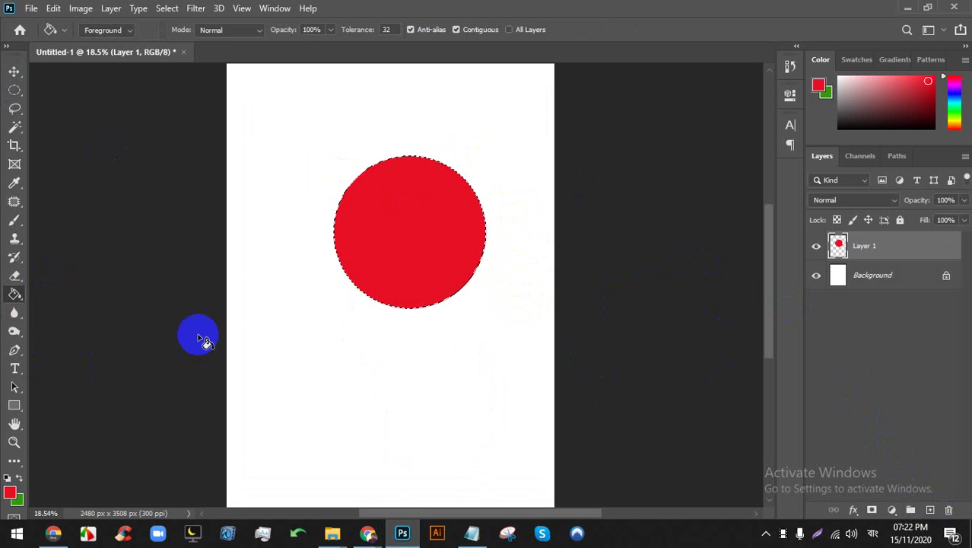
Hide and show the red circle's layer repeatedly to compare the page with and without it
{"action": "left_click", "coordinate": [815, 249]}
{"action": "left_click", "coordinate": [815, 249]}
{"action": "left_click", "coordinate": [815, 249]}
{"action": "left_click", "coordinate": [815, 249]}
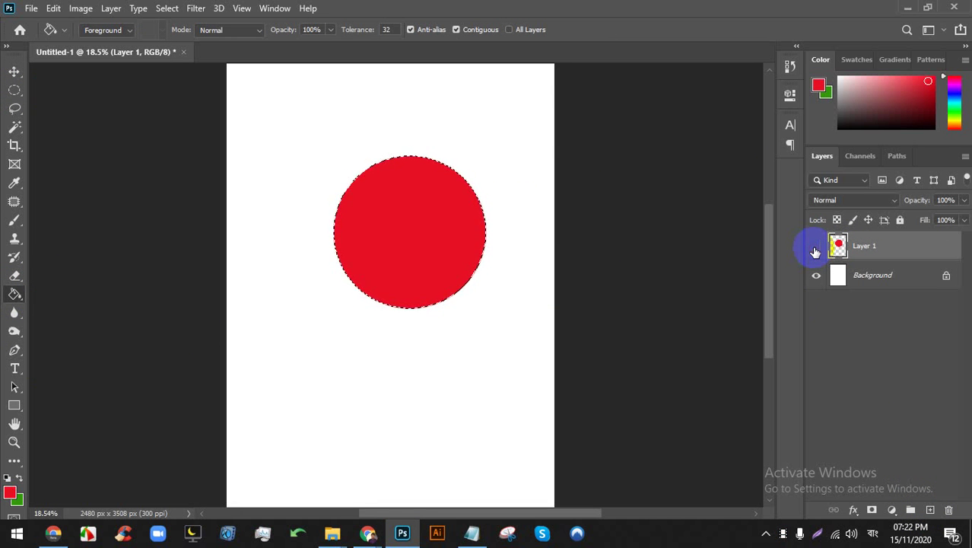
{"action": "left_click", "coordinate": [815, 248]}
{"action": "left_click", "coordinate": [815, 248]}
{"action": "left_click", "coordinate": [815, 248]}
{"action": "left_click", "coordinate": [817, 248]}
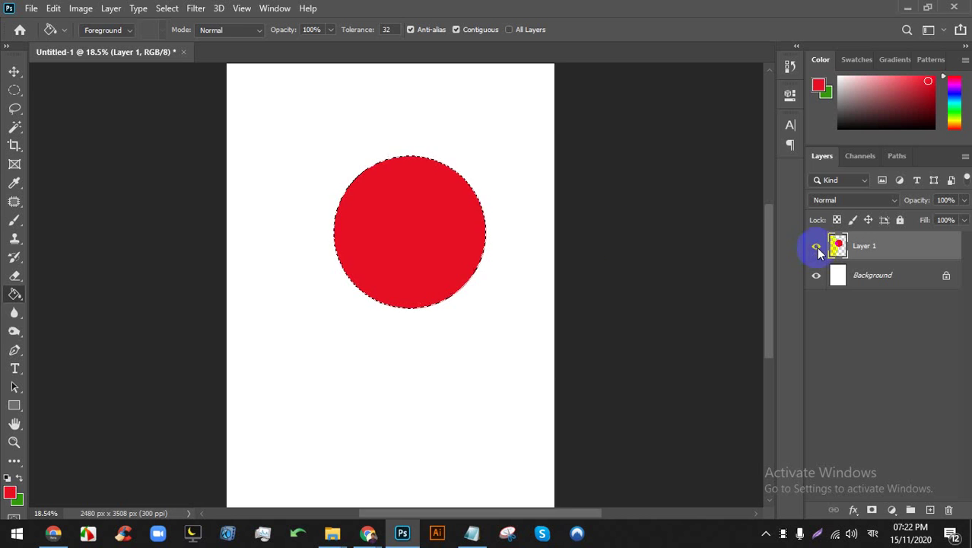
Check the Google Meet call, return to Photoshop, and view the red circle closer
{"action": "left_click", "coordinate": [369, 532]}
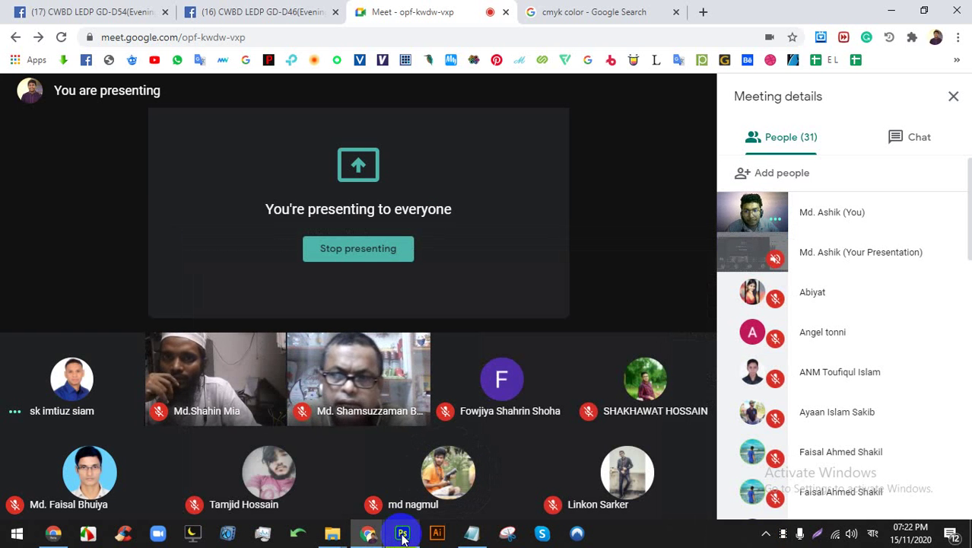
{"action": "left_click", "coordinate": [403, 534]}
{"action": "scroll", "coordinate": [411, 270], "scroll_direction": "up", "scroll_amount": 3}
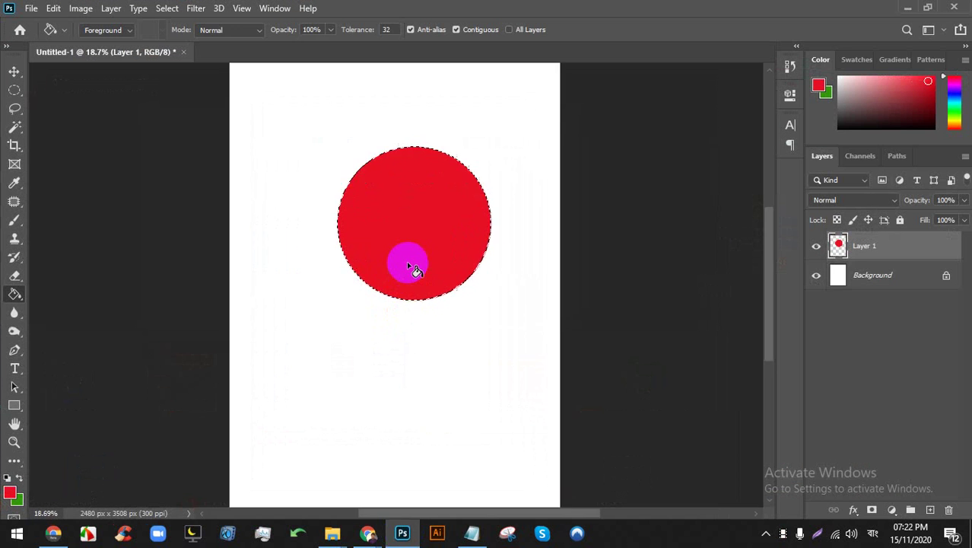
{"action": "scroll", "coordinate": [404, 141], "scroll_direction": "up", "scroll_amount": 2}
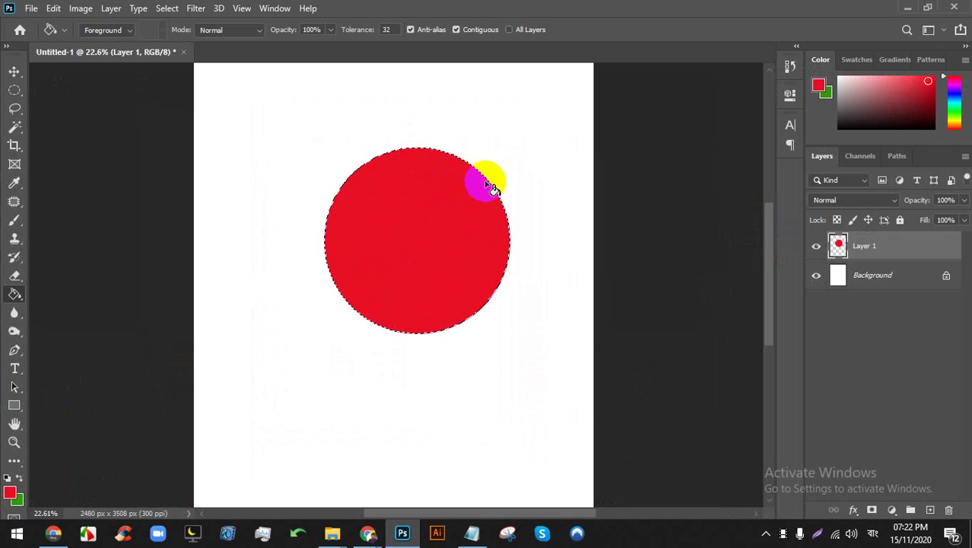
Add another new layer and draw a circular selection overlapping the upper-left part of the red circle with the Elliptical Marquee tool
{"action": "left_click", "coordinate": [931, 510]}
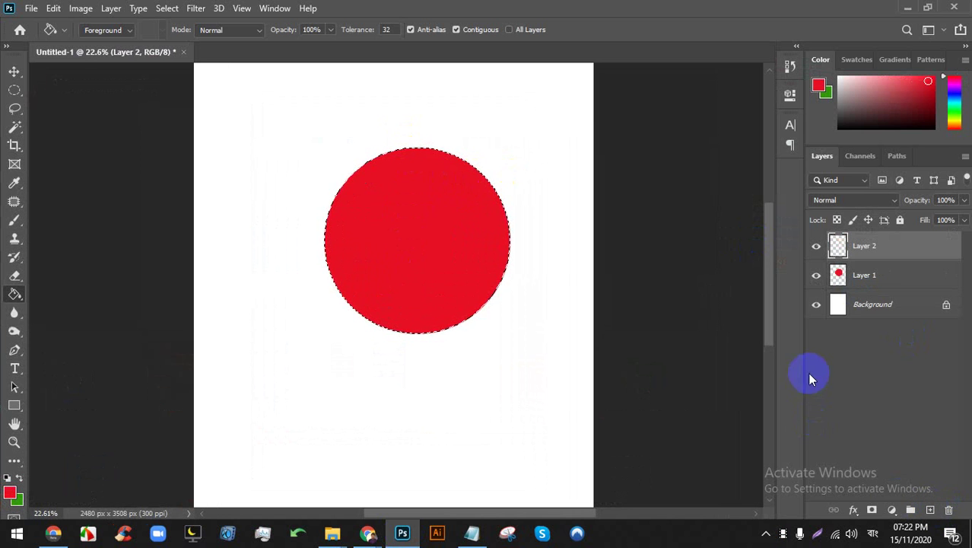
{"action": "scroll", "coordinate": [647, 251], "scroll_direction": "down", "scroll_amount": 3}
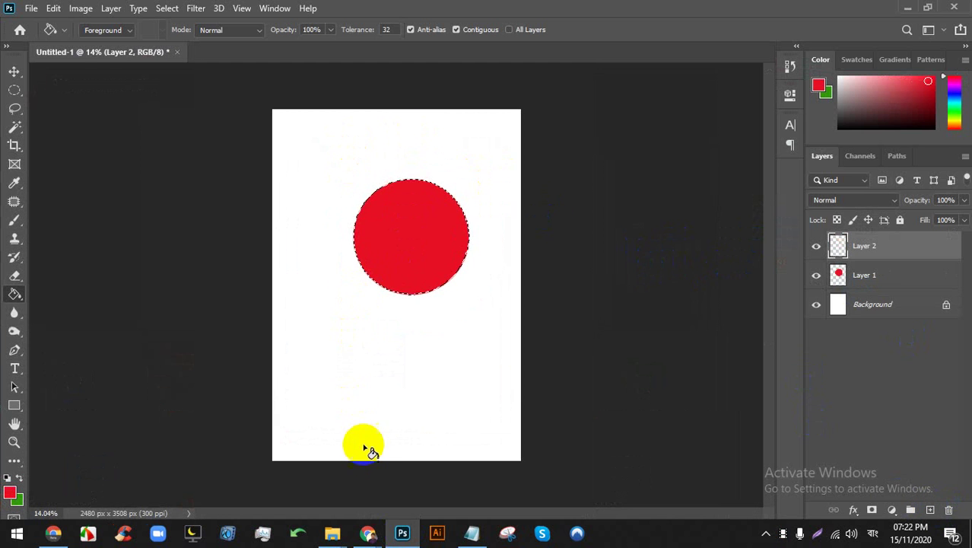
{"action": "left_click", "coordinate": [409, 193]}
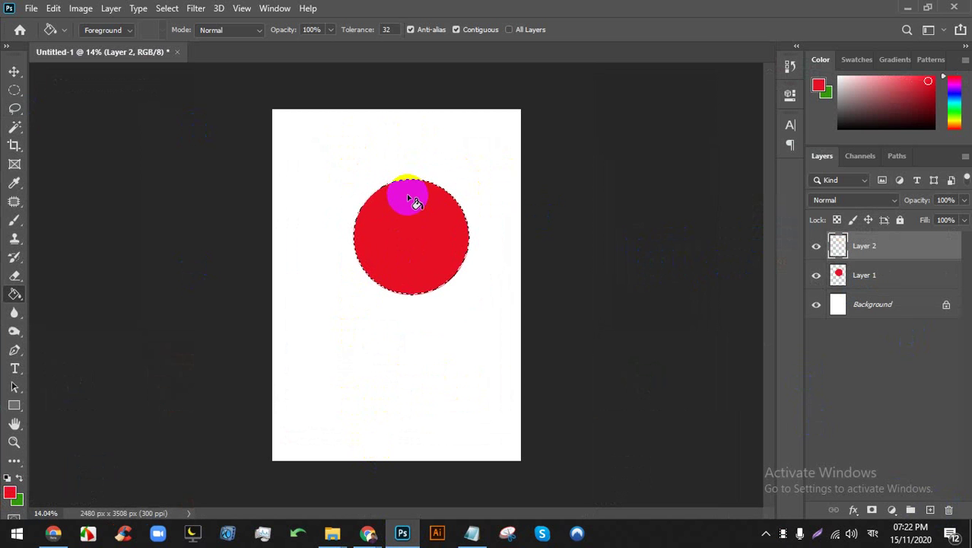
{"action": "scroll", "coordinate": [457, 196], "scroll_direction": "down", "scroll_amount": 2}
{"action": "scroll", "coordinate": [321, 145], "scroll_direction": "up", "scroll_amount": 3}
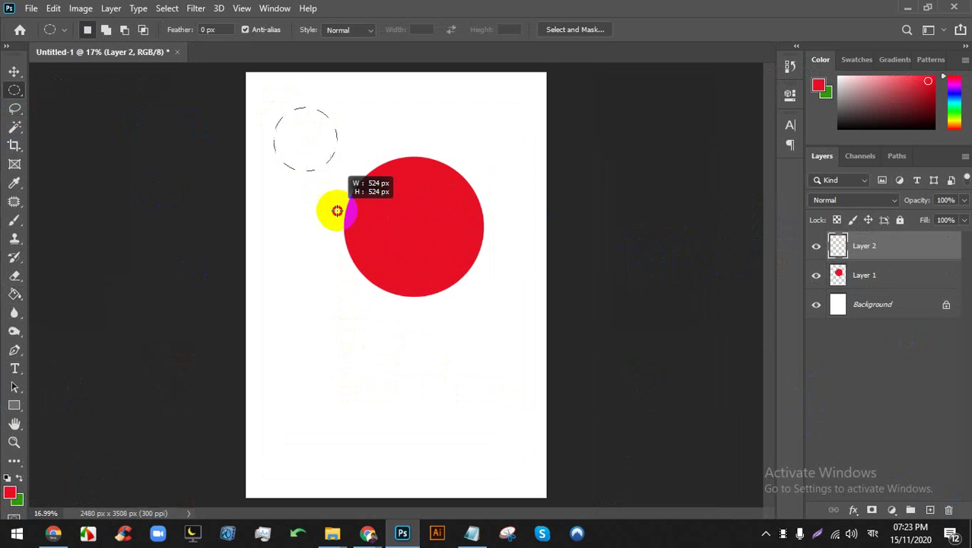
{"action": "left_click_drag", "start_coordinate": [357, 224], "coordinate": [415, 249]}
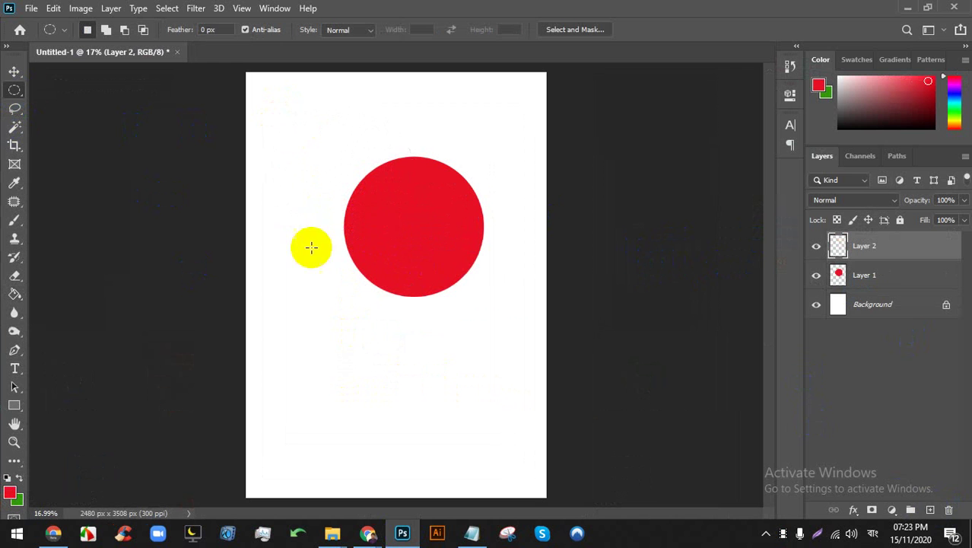
Set the foreground color to blue 291cd5 and fill the circular selection on the new layer with the Paint Bucket tool
{"action": "left_click", "coordinate": [12, 493]}
{"action": "left_click", "coordinate": [784, 161]}
{"action": "left_click", "coordinate": [745, 132]}
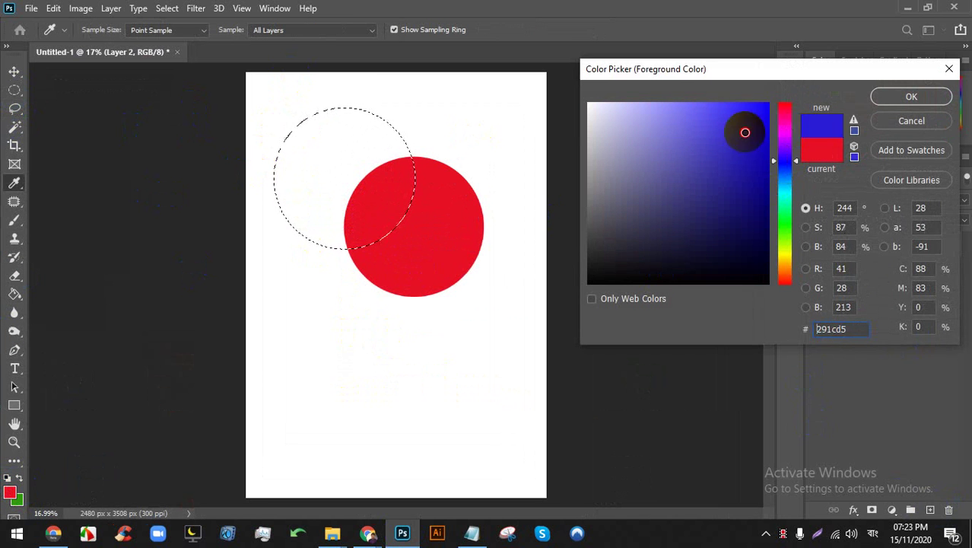
{"action": "left_click", "coordinate": [912, 96]}
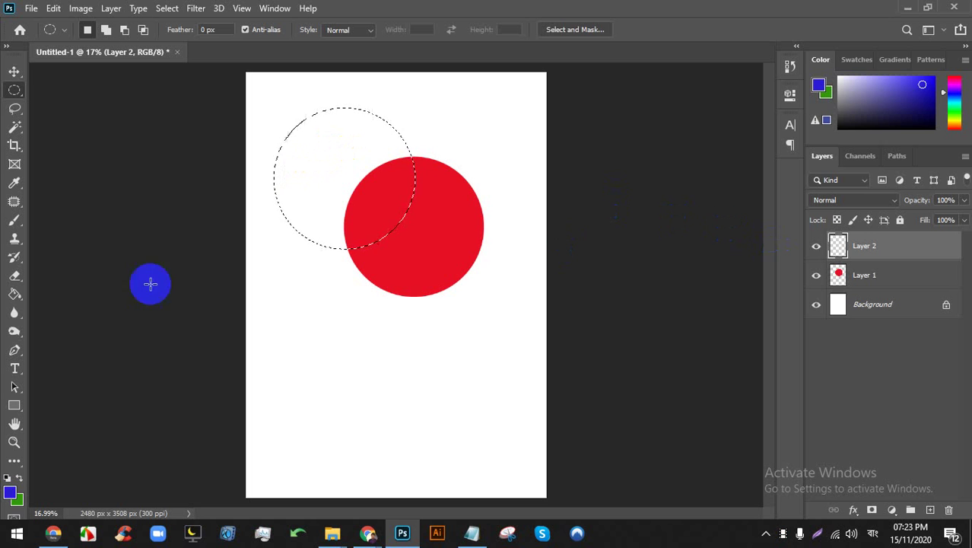
{"action": "left_click", "coordinate": [15, 294]}
{"action": "left_click", "coordinate": [369, 200]}
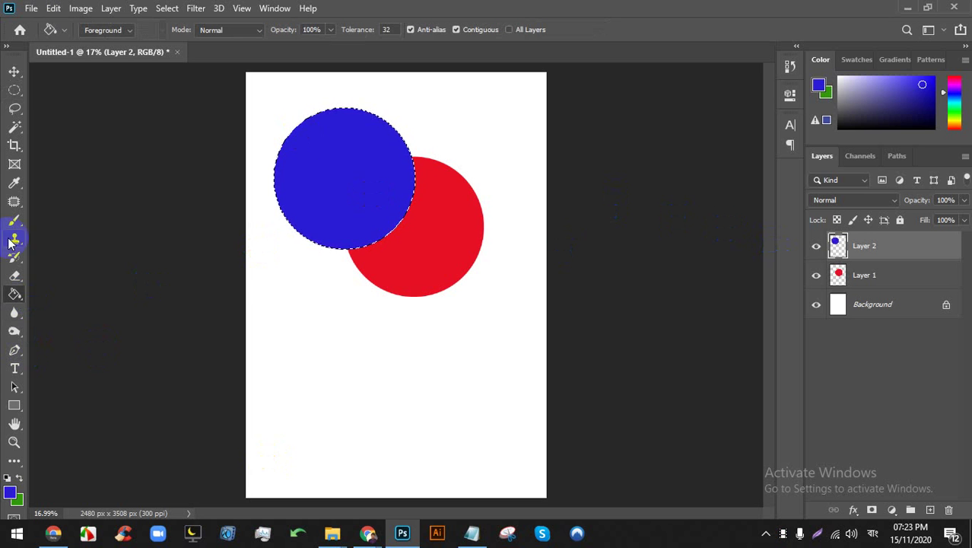
Fill the circular selection on the red circle's layer with blue, and toggle the visibility of Layer 2 to compare
{"action": "left_click", "coordinate": [887, 280]}
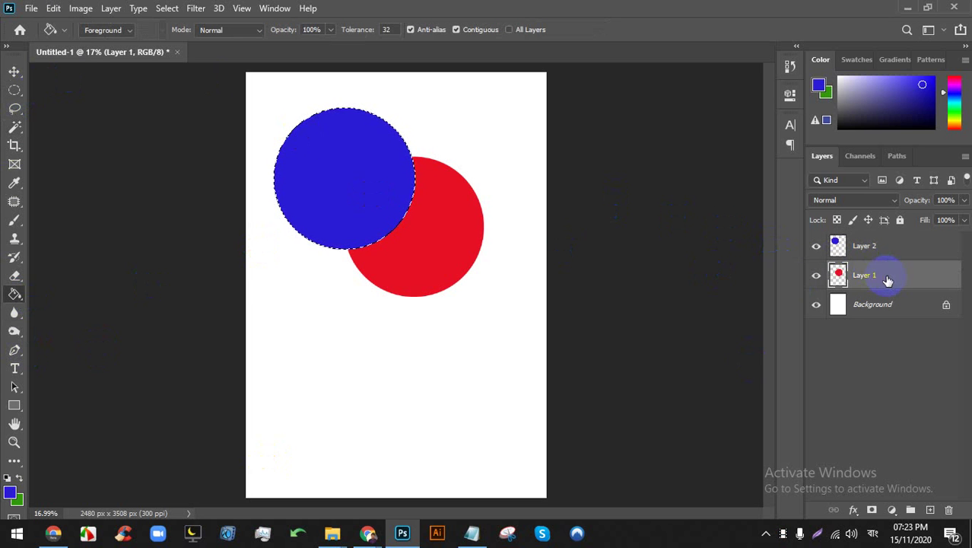
{"action": "left_click", "coordinate": [380, 217]}
{"action": "left_click", "coordinate": [373, 273]}
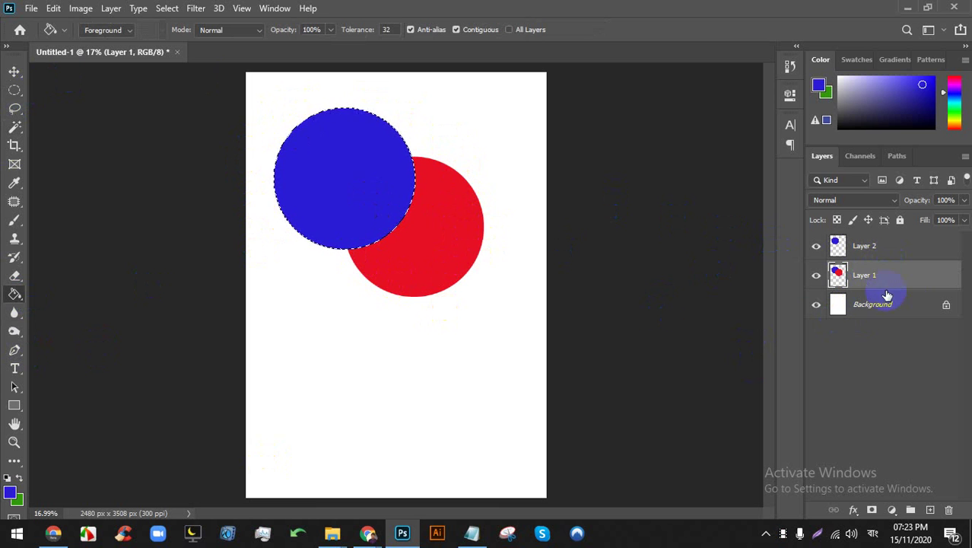
{"action": "left_click", "coordinate": [815, 248]}
{"action": "left_click", "coordinate": [815, 247]}
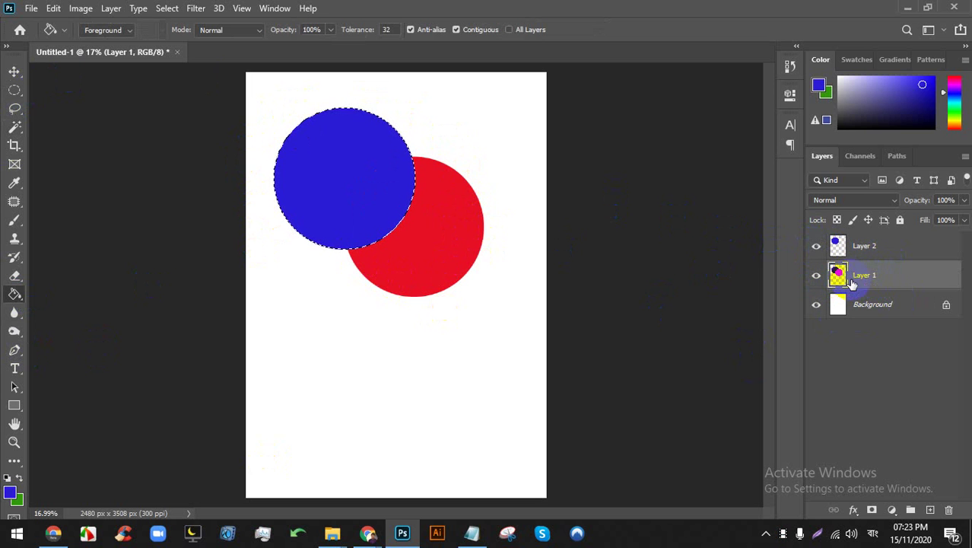
{"action": "left_click", "coordinate": [820, 245]}
{"action": "left_click", "coordinate": [816, 246]}
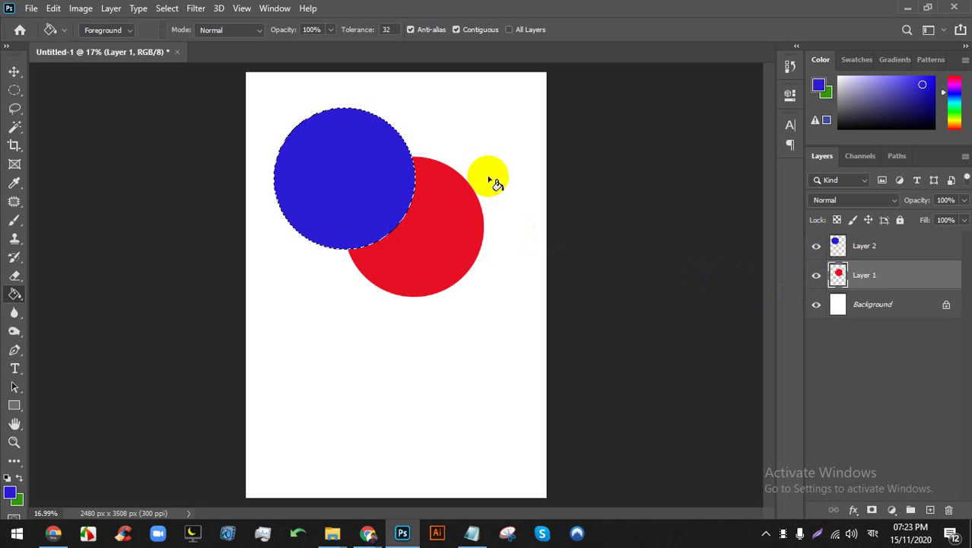
Select Layer 2 and move the blue circle with the Move tool to the lower-left part of the page, clear of the red circle
{"action": "scroll", "coordinate": [494, 181], "scroll_direction": "up", "scroll_amount": 3}
{"action": "scroll", "coordinate": [176, 164], "scroll_direction": "up", "scroll_amount": 3}
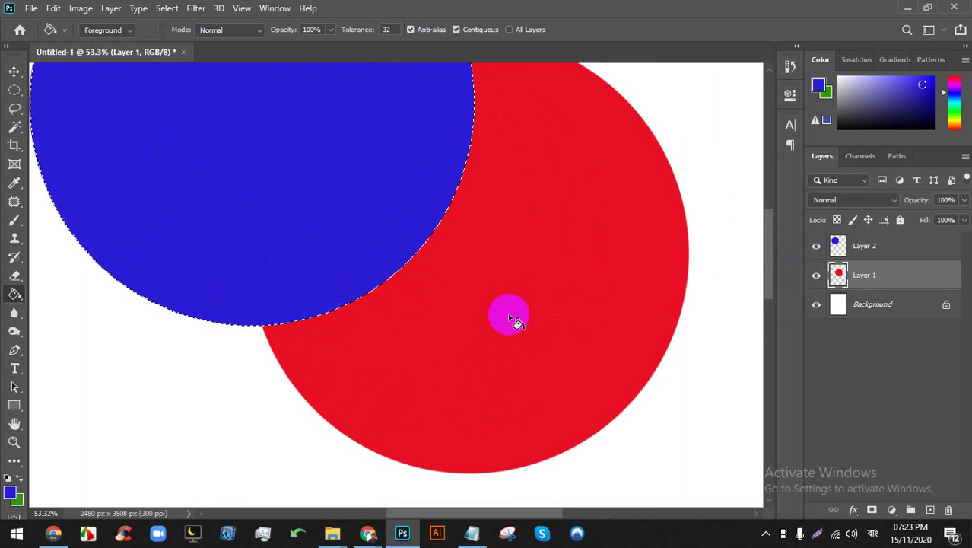
{"action": "key", "text": "ctrl+0"}
{"action": "left_click", "coordinate": [867, 246]}
{"action": "scroll", "coordinate": [761, 272], "scroll_direction": "down", "scroll_amount": 2}
{"action": "left_click", "coordinate": [14, 71]}
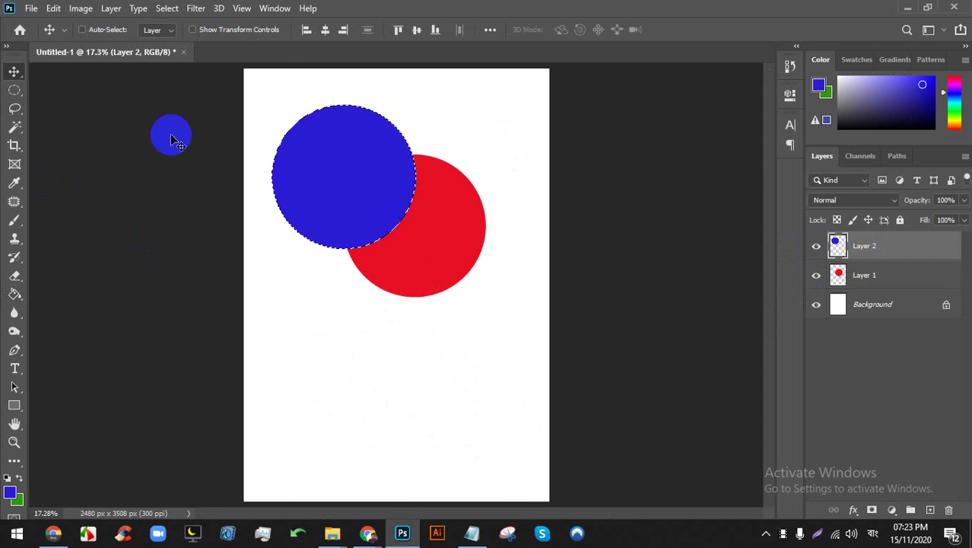
{"action": "left_click_drag", "start_coordinate": [353, 191], "coordinate": [380, 444]}
Try moving the red circle on Layer 1, and hide and show the blue circle's layer to demonstrate that the shapes are separate
{"action": "left_click", "coordinate": [860, 275]}
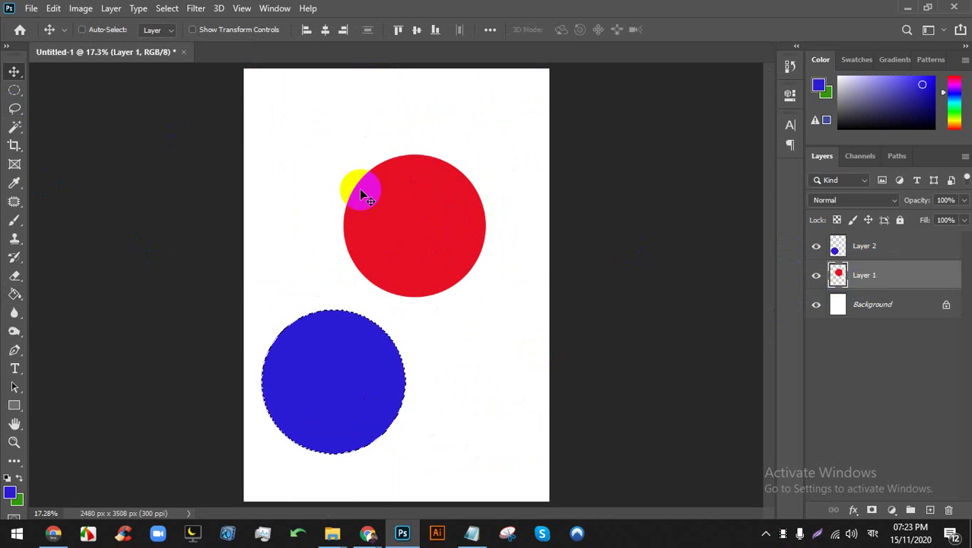
{"action": "left_click_drag", "start_coordinate": [362, 188], "coordinate": [445, 237]}
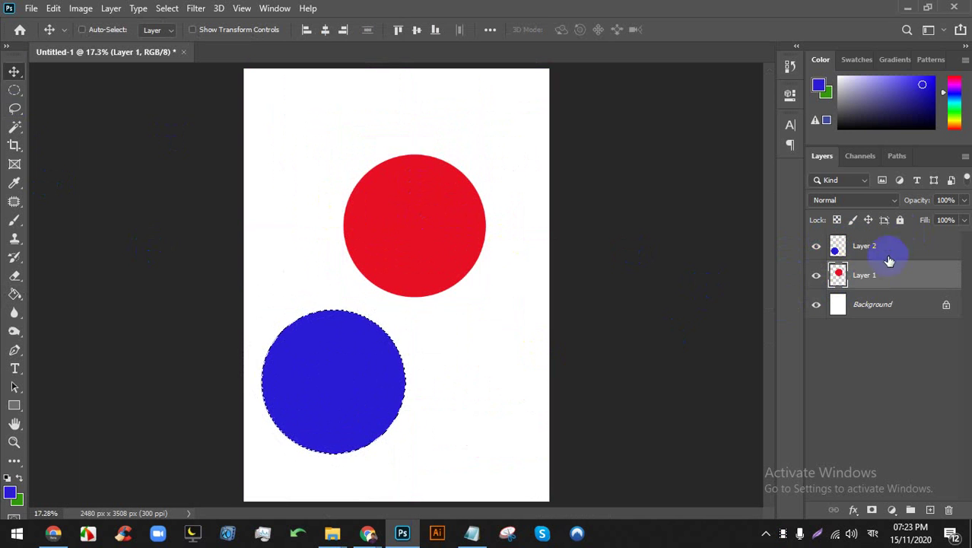
{"action": "left_click", "coordinate": [816, 246]}
{"action": "left_click", "coordinate": [817, 245]}
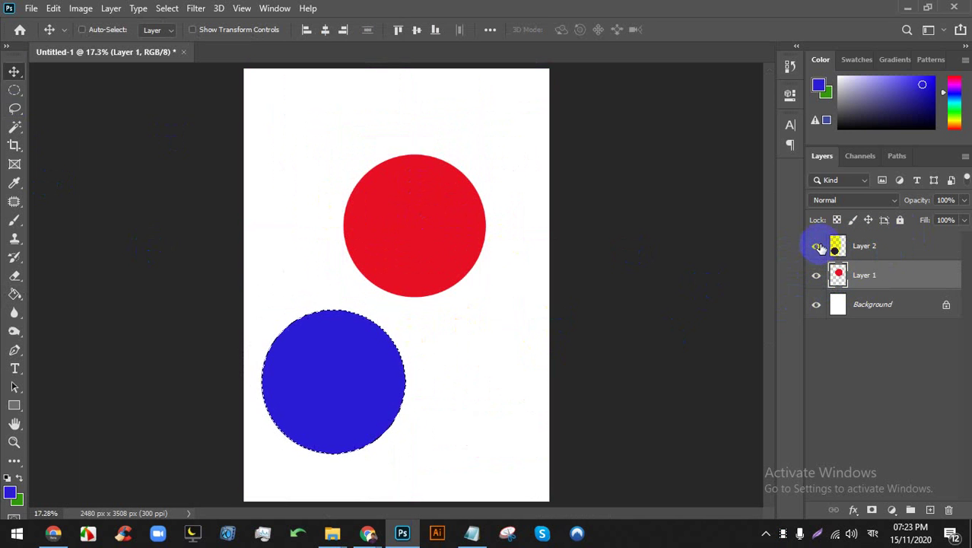
{"action": "scroll", "coordinate": [365, 346], "scroll_direction": "up", "scroll_amount": 1}
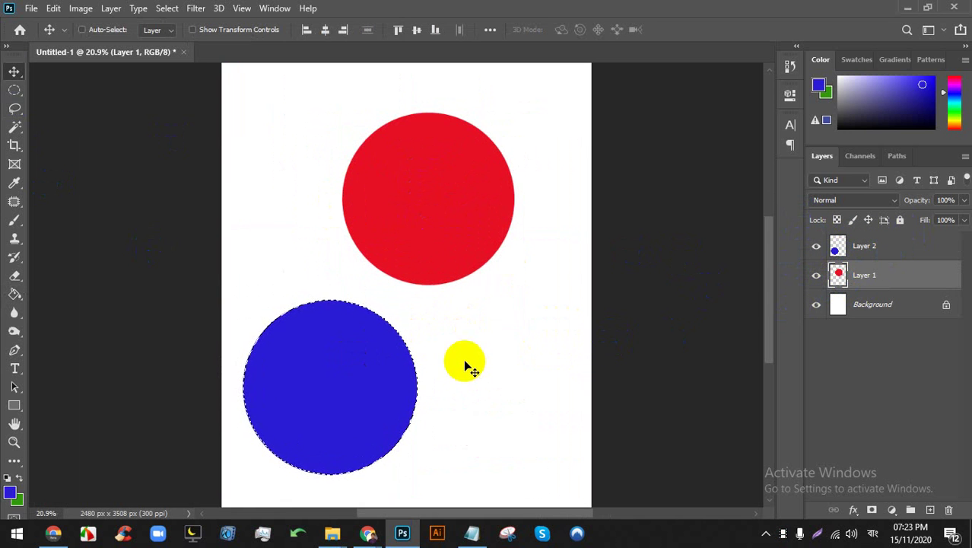
Check the Google Meet call, return to Photoshop, and delete both the red and blue circle layers
{"action": "left_click", "coordinate": [401, 525]}
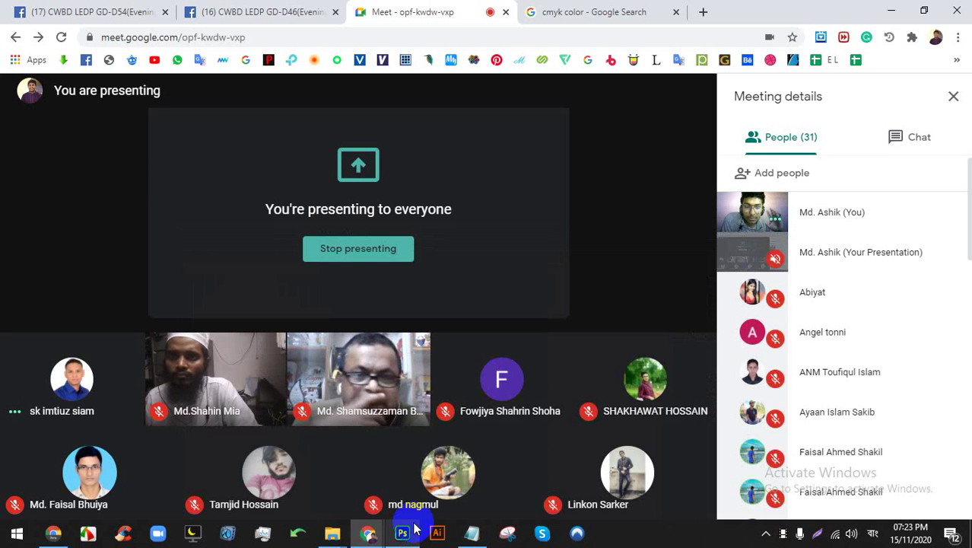
{"action": "left_click", "coordinate": [411, 528]}
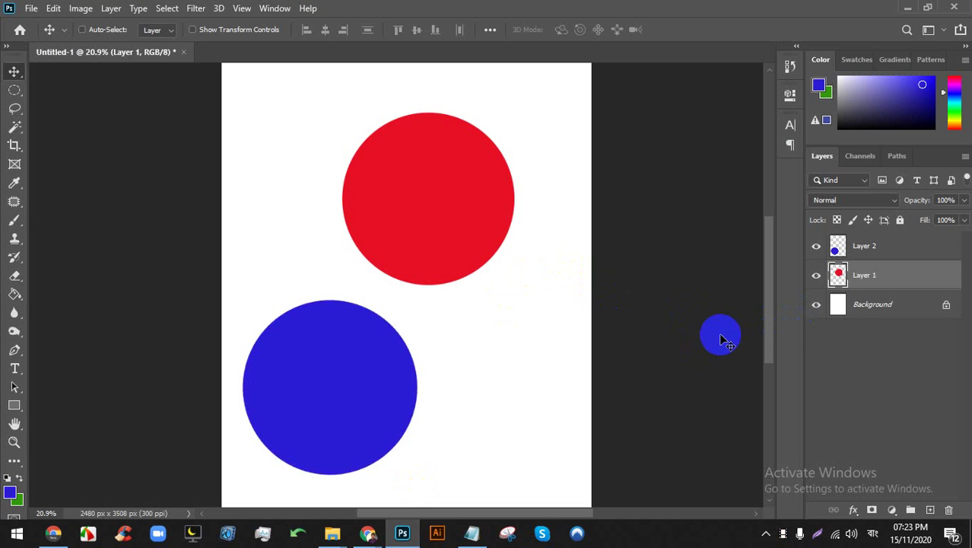
{"action": "key", "text": "Delete"}
{"action": "scroll", "coordinate": [341, 287], "scroll_direction": "down", "scroll_amount": 2}
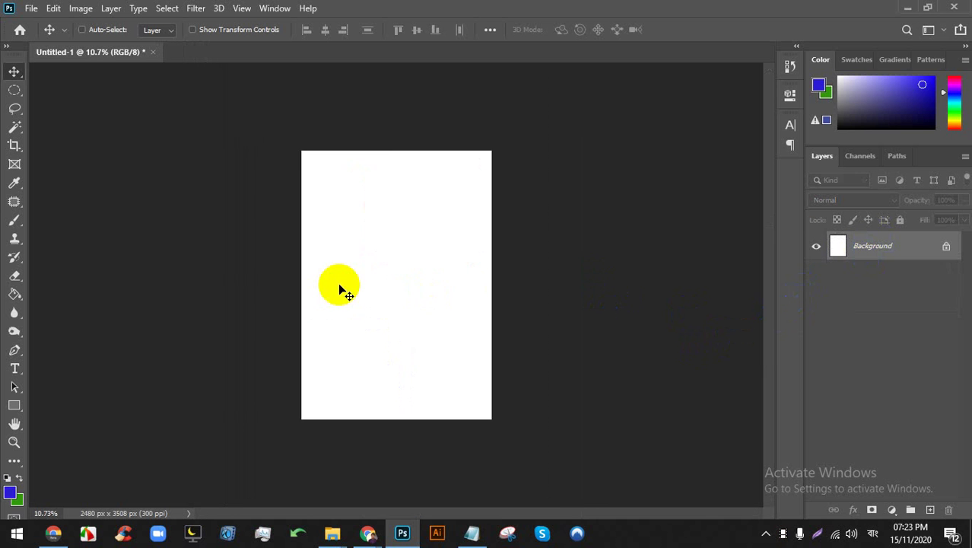
{"action": "scroll", "coordinate": [347, 109], "scroll_direction": "up", "scroll_amount": 4}
{"action": "left_click_drag", "start_coordinate": [393, 101], "coordinate": [345, 184]}
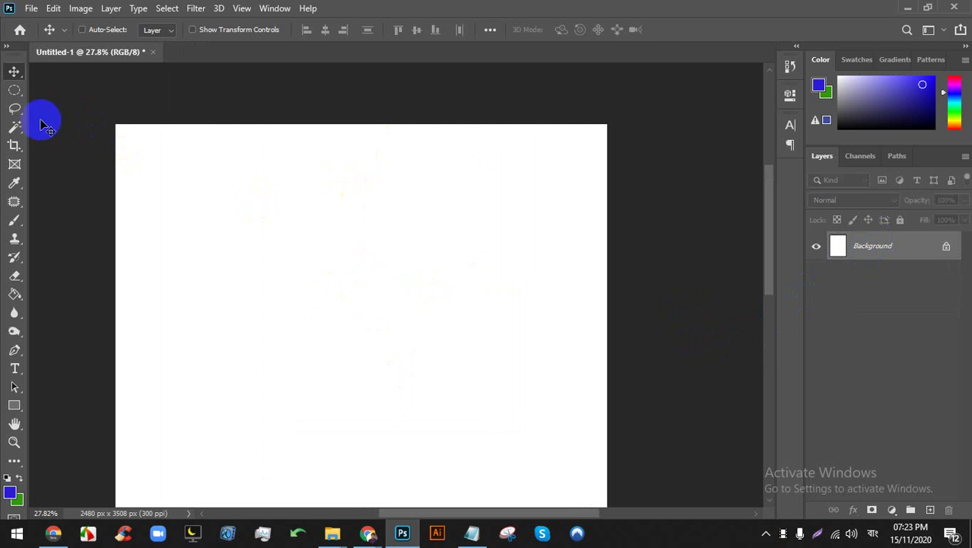
Create a full-width horizontal strip near the page's upper edge on a new layer, filled with the green background color
{"action": "left_click", "coordinate": [14, 90]}
{"action": "left_click", "coordinate": [70, 100]}
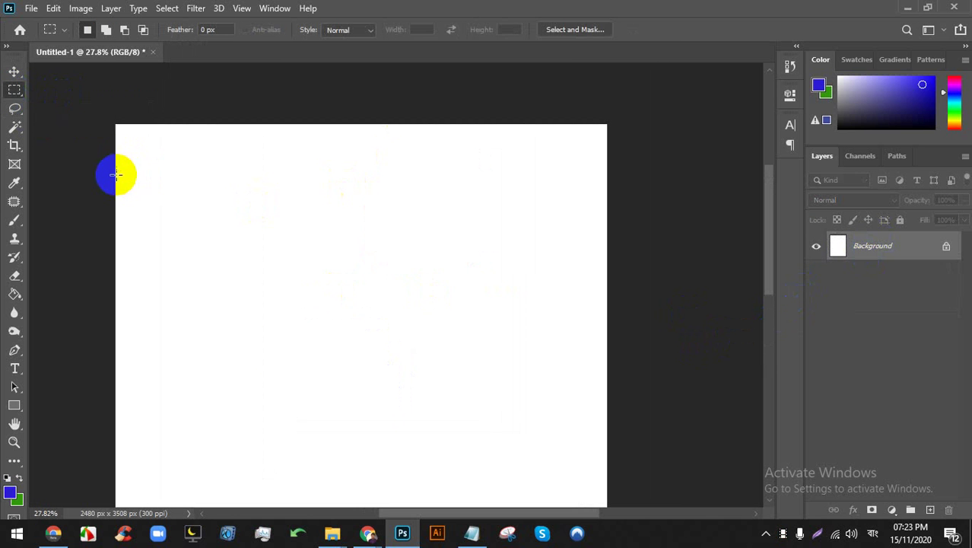
{"action": "left_click_drag", "start_coordinate": [109, 173], "coordinate": [608, 203]}
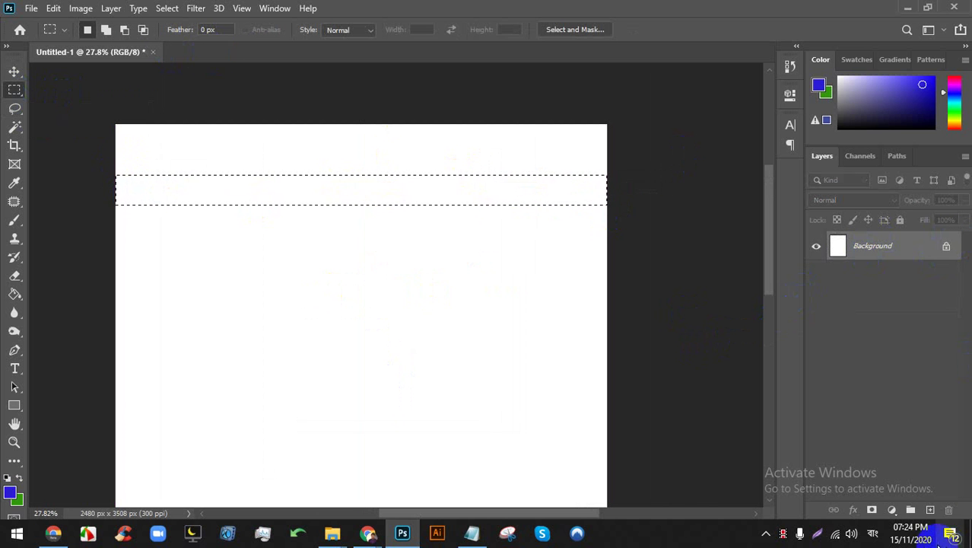
{"action": "left_click", "coordinate": [929, 509]}
{"action": "key", "text": "ctrl+BackSpace"}
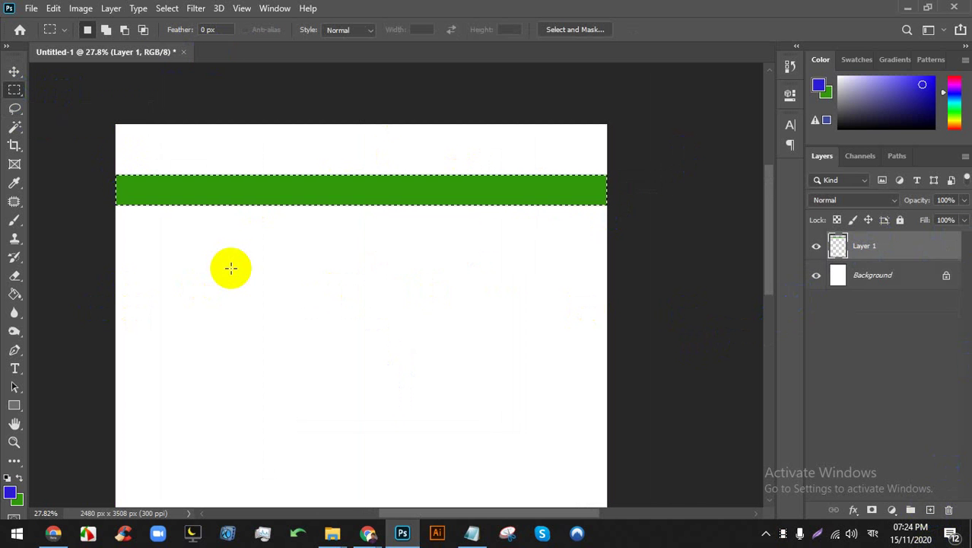
{"action": "left_click", "coordinate": [274, 232]}
{"action": "left_click", "coordinate": [814, 248]}
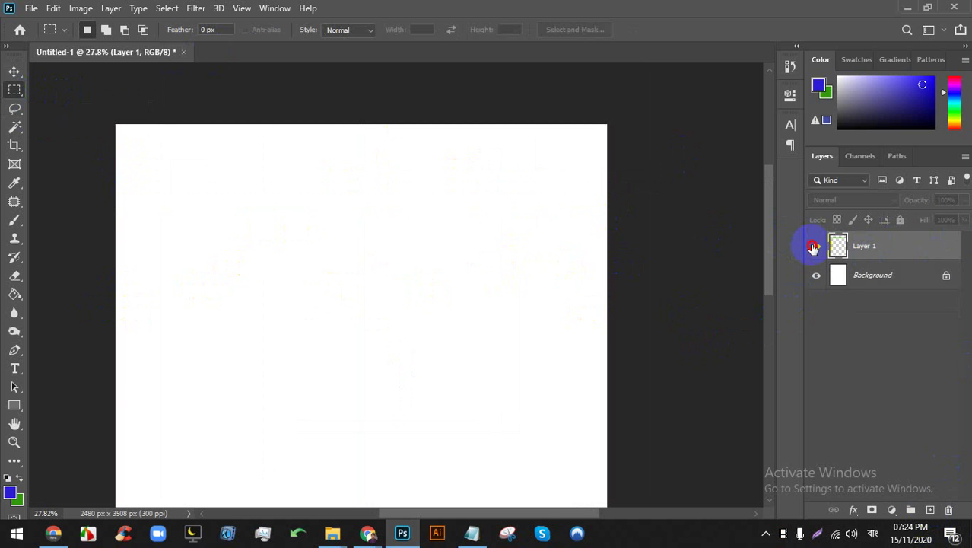
{"action": "left_click", "coordinate": [814, 247]}
Create a tall vertical strip near the page's left edge on a new layer, filled with the blue foreground color
{"action": "left_click", "coordinate": [929, 511]}
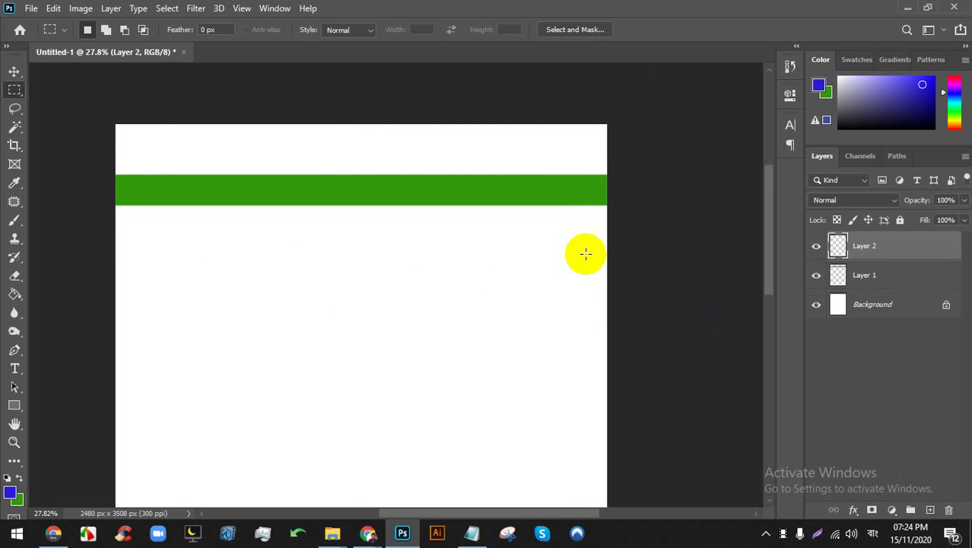
{"action": "left_click_drag", "start_coordinate": [162, 127], "coordinate": [169, 336]}
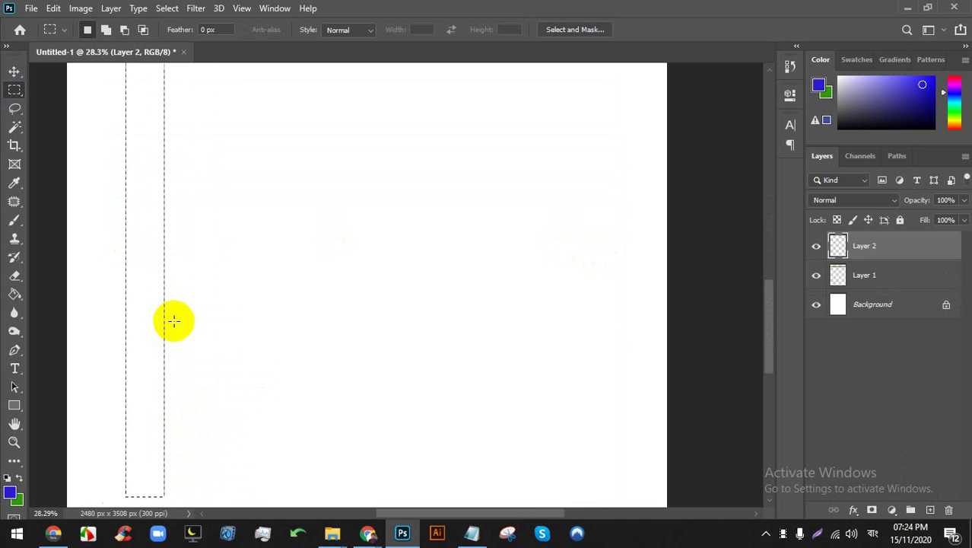
{"action": "scroll", "coordinate": [169, 321], "scroll_direction": "down", "scroll_amount": 3}
{"action": "scroll", "coordinate": [296, 85], "scroll_direction": "up", "scroll_amount": 2}
{"action": "key", "text": "alt+BackSpace"}
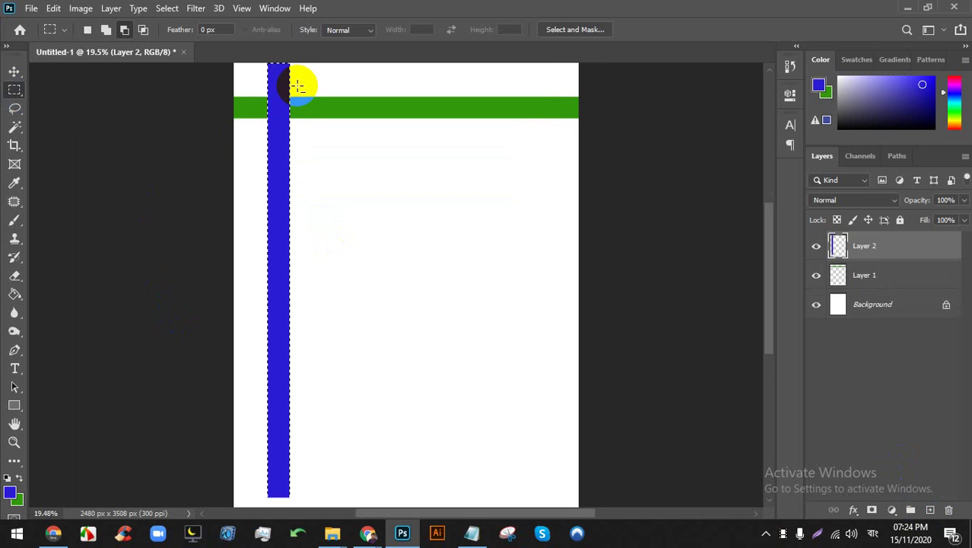
{"action": "scroll", "coordinate": [289, 67], "scroll_direction": "up", "scroll_amount": 1}
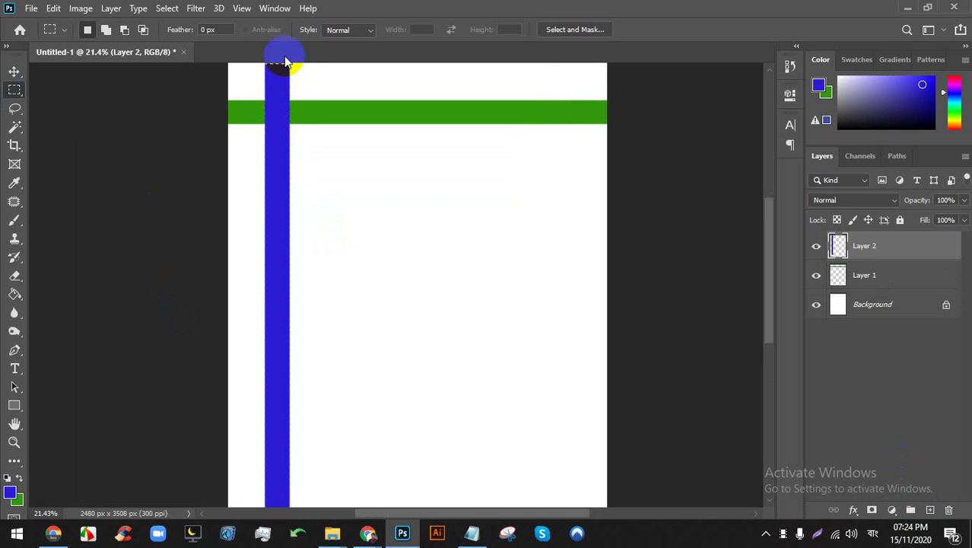
{"action": "scroll", "coordinate": [293, 61], "scroll_direction": "up", "scroll_amount": 2}
{"action": "scroll", "coordinate": [369, 153], "scroll_direction": "up", "scroll_amount": 3}
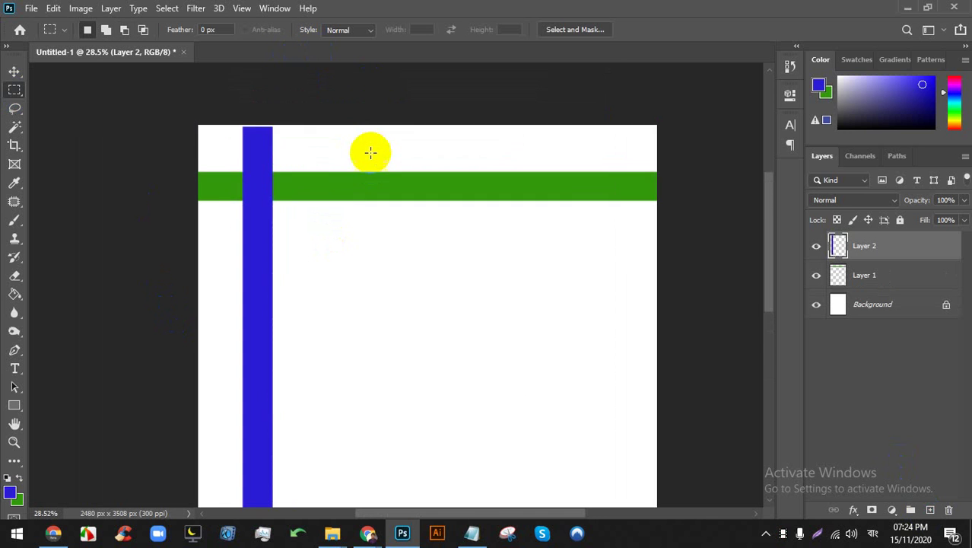
Create a second vertical strip, right of the first, on another new layer, filled with the blue foreground color
{"action": "left_click_drag", "start_coordinate": [371, 156], "coordinate": [334, 130]}
{"action": "scroll", "coordinate": [82, 91], "scroll_direction": "down", "scroll_amount": 2}
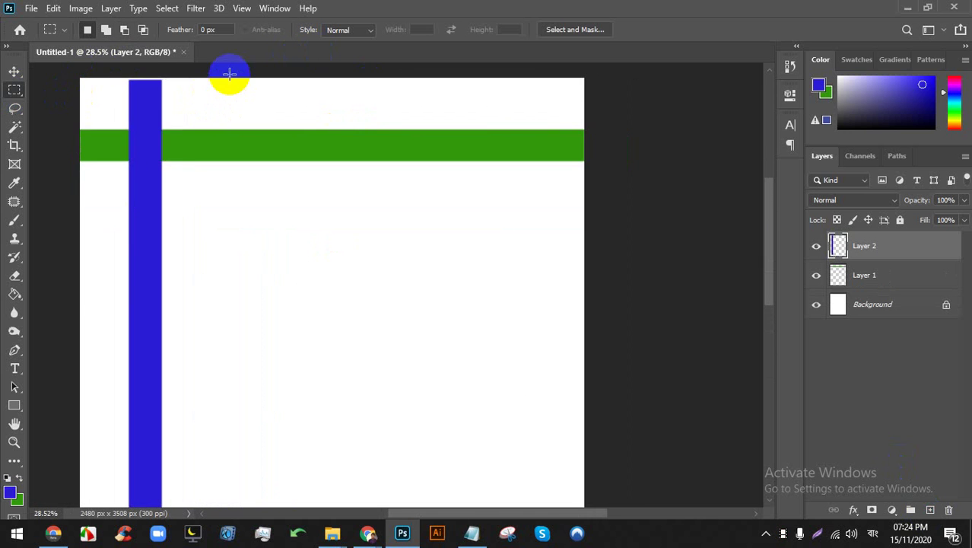
{"action": "left_click_drag", "start_coordinate": [222, 78], "coordinate": [257, 497]}
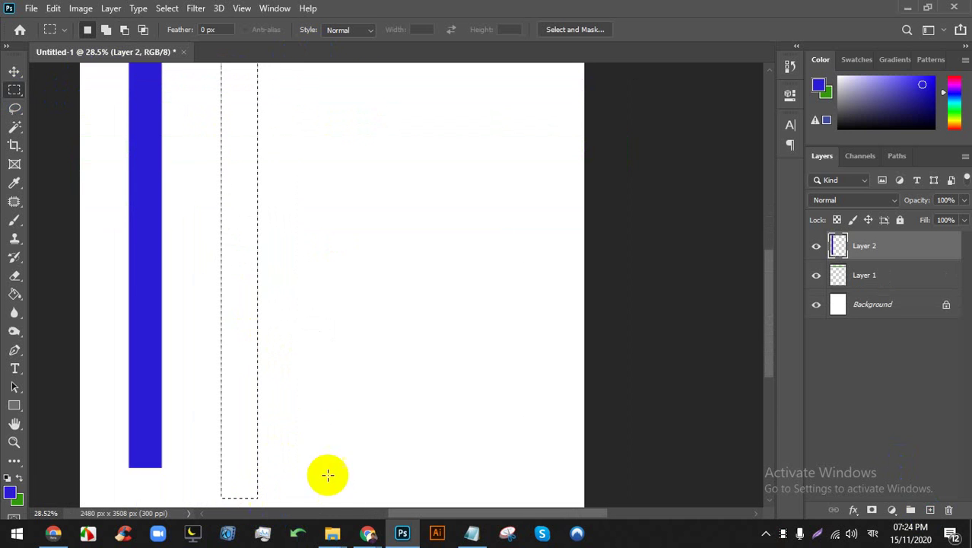
{"action": "left_click", "coordinate": [932, 510]}
{"action": "scroll", "coordinate": [217, 184], "scroll_direction": "down", "scroll_amount": 4}
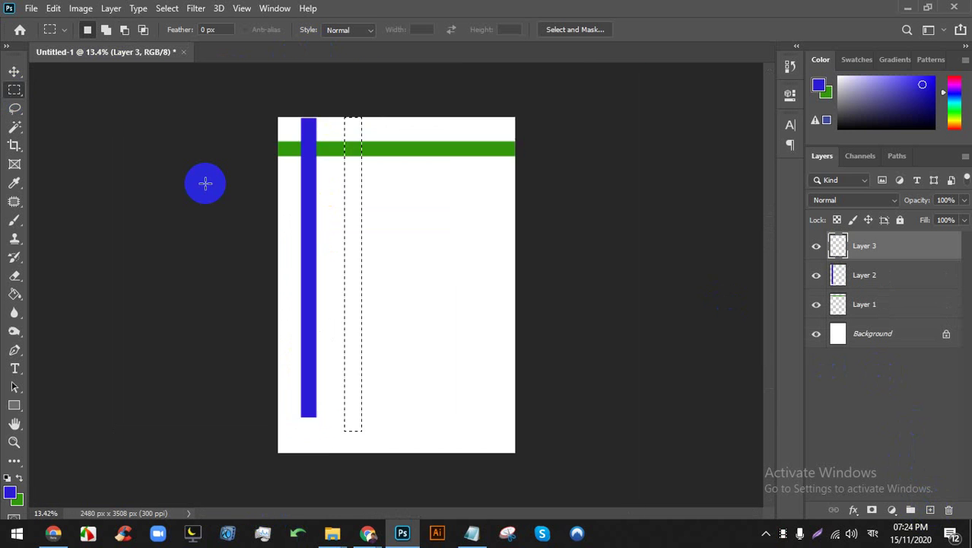
{"action": "key", "text": "alt+BackSpace"}
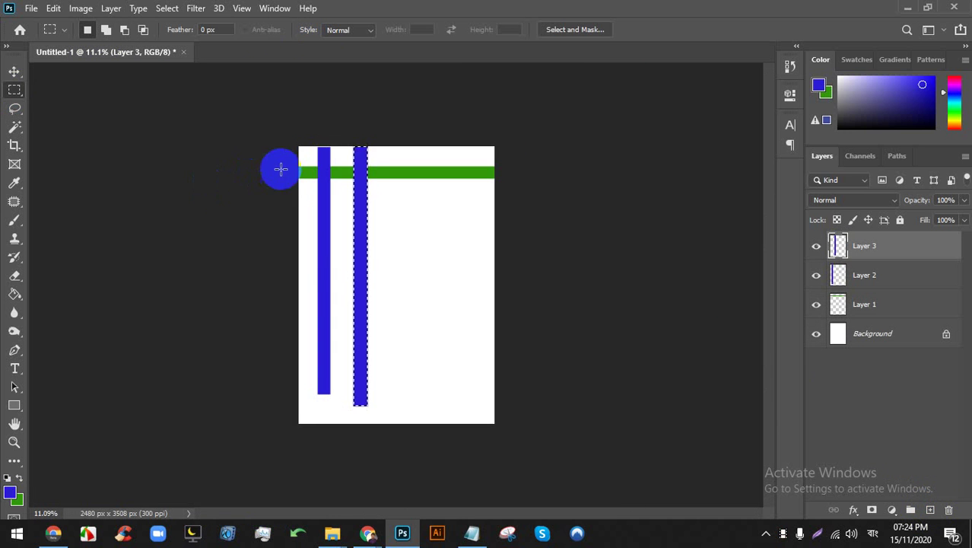
{"action": "scroll", "coordinate": [314, 124], "scroll_direction": "up", "scroll_amount": 5}
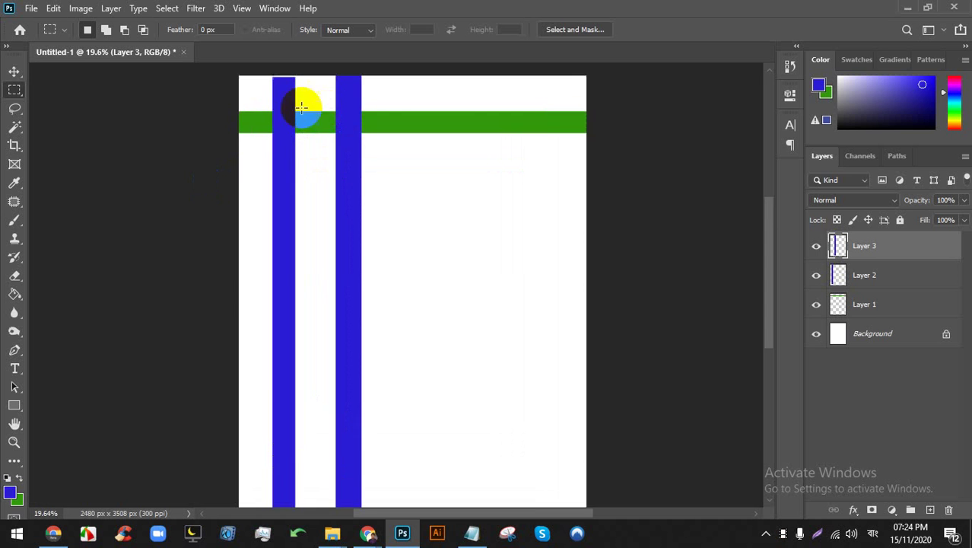
{"action": "left_click", "coordinate": [816, 246]}
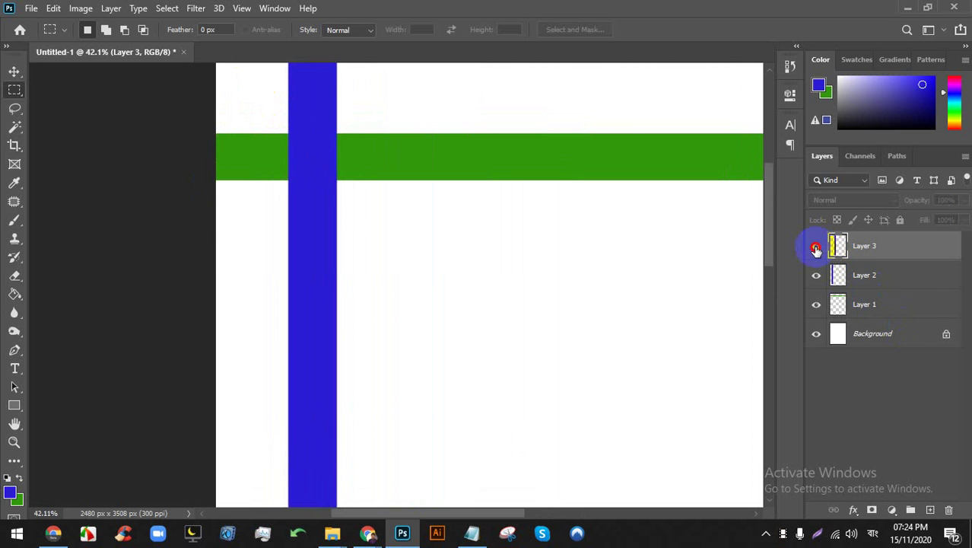
{"action": "left_click", "coordinate": [816, 245]}
{"action": "left_click", "coordinate": [817, 275]}
{"action": "left_click", "coordinate": [817, 275]}
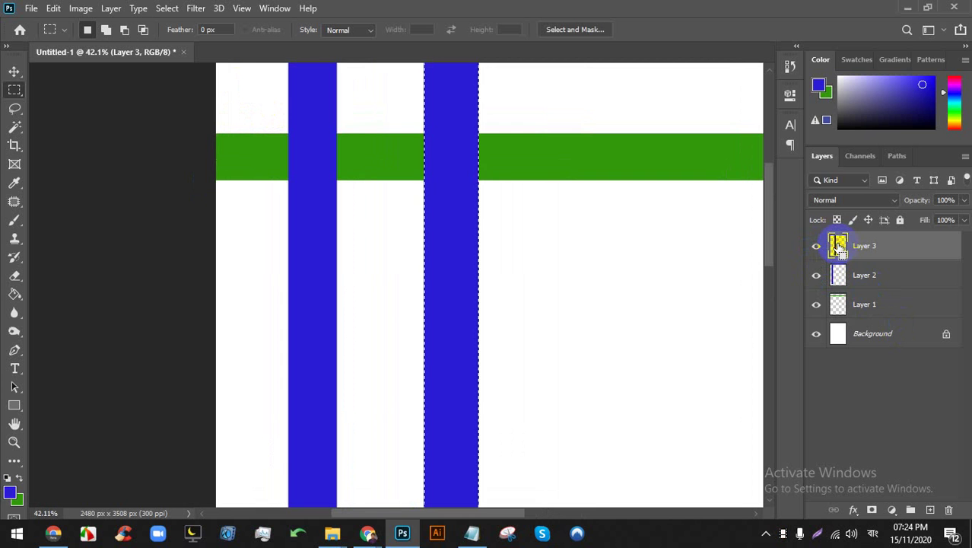
Change the foreground color to pink, recolor the second vertical strip on Layer 3 with the Paint Bucket, and deselect
{"action": "key", "text": "i"}
{"action": "left_click", "coordinate": [10, 493]}
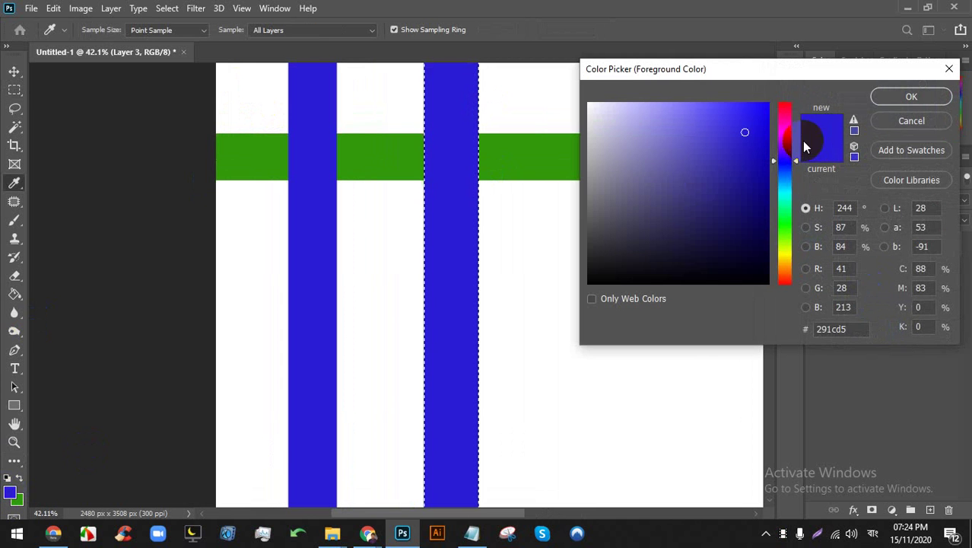
{"action": "left_click", "coordinate": [788, 113]}
{"action": "left_click", "coordinate": [909, 97]}
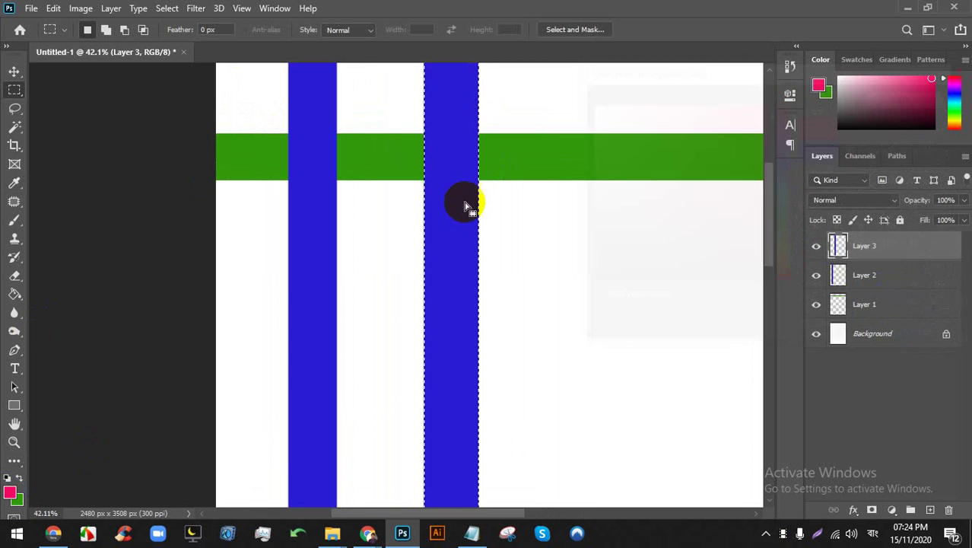
{"action": "left_click", "coordinate": [14, 294]}
{"action": "left_click", "coordinate": [438, 215]}
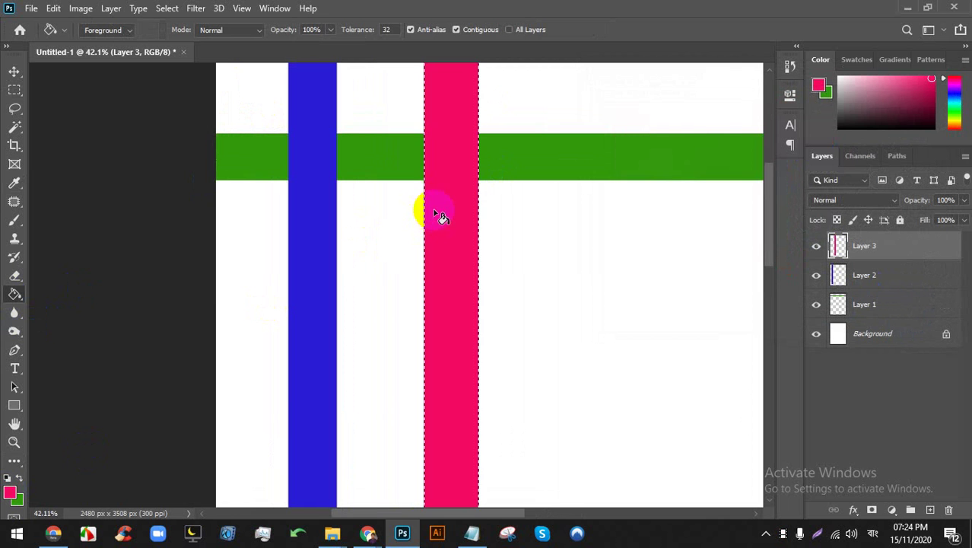
{"action": "key", "text": "ctrl+d"}
Toggle the visibility of Layer 1, Layer 2 and Layer 3 in turn to examine which strip each layer holds
{"action": "scroll", "coordinate": [385, 122], "scroll_direction": "down", "scroll_amount": 3}
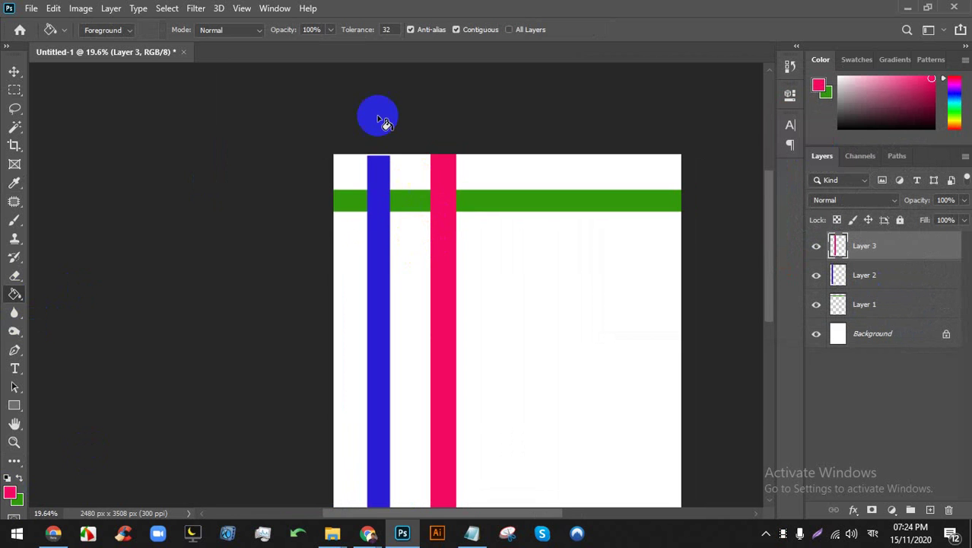
{"action": "scroll", "coordinate": [419, 199], "scroll_direction": "up", "scroll_amount": 2}
{"action": "scroll", "coordinate": [411, 265], "scroll_direction": "up", "scroll_amount": 3}
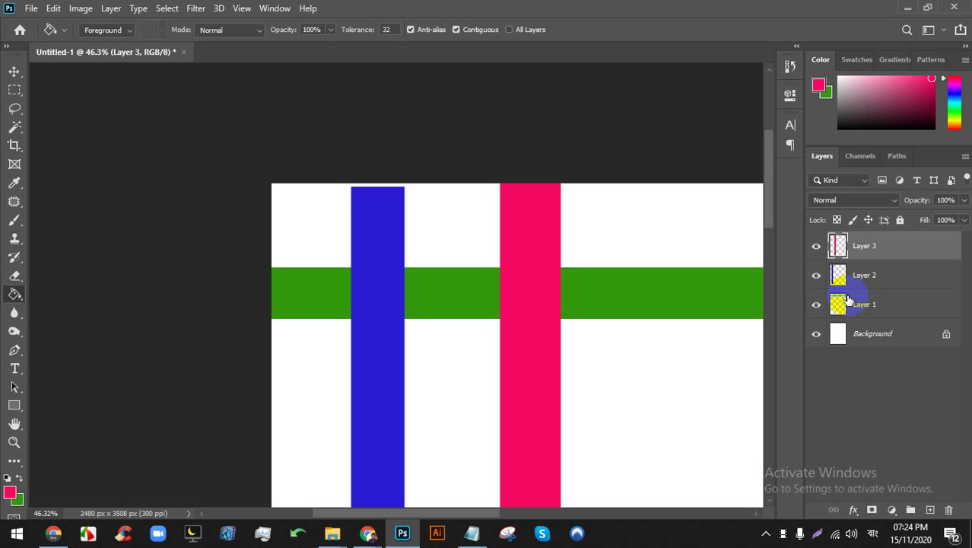
{"action": "left_click", "coordinate": [816, 304]}
{"action": "left_click", "coordinate": [817, 305]}
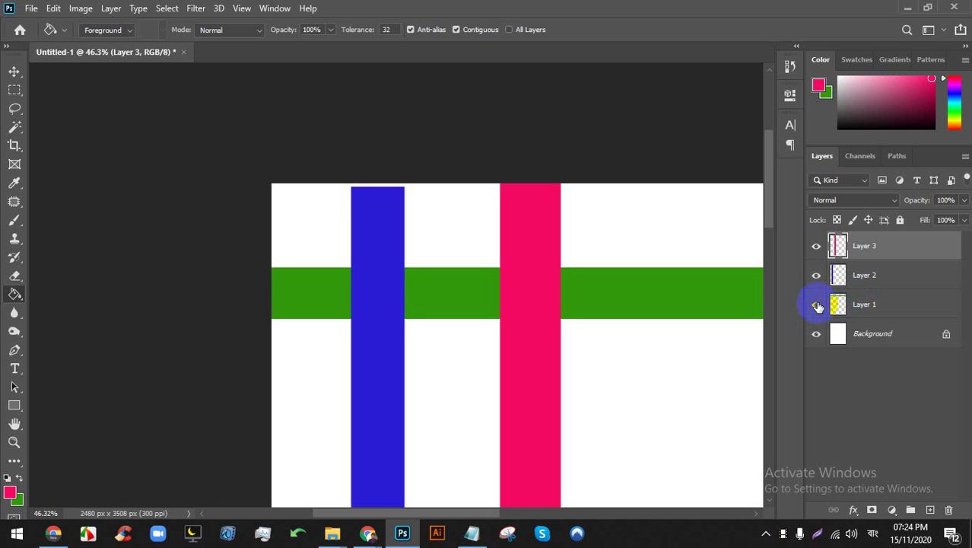
{"action": "left_click", "coordinate": [816, 275]}
{"action": "left_click", "coordinate": [816, 276]}
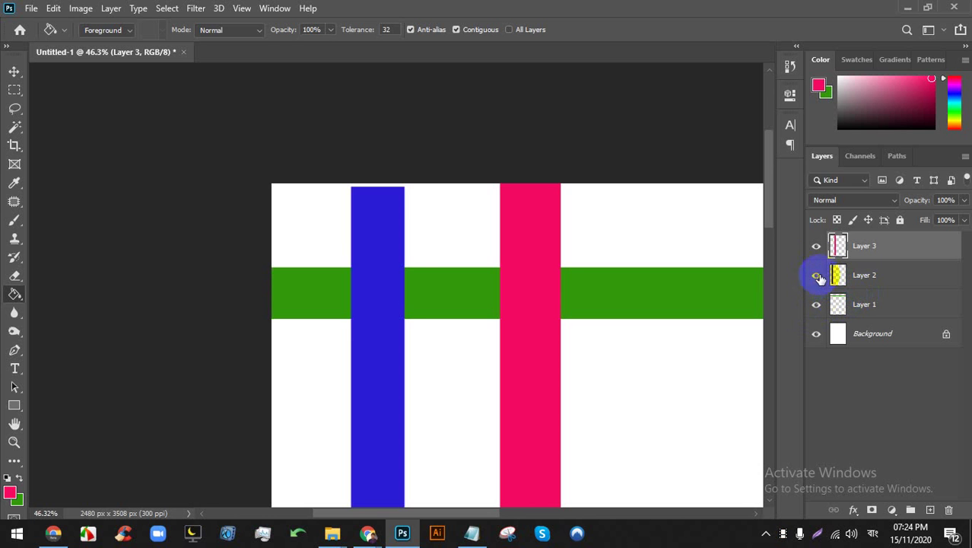
{"action": "left_click", "coordinate": [818, 253]}
{"action": "left_click", "coordinate": [818, 252]}
{"action": "left_click", "coordinate": [818, 253]}
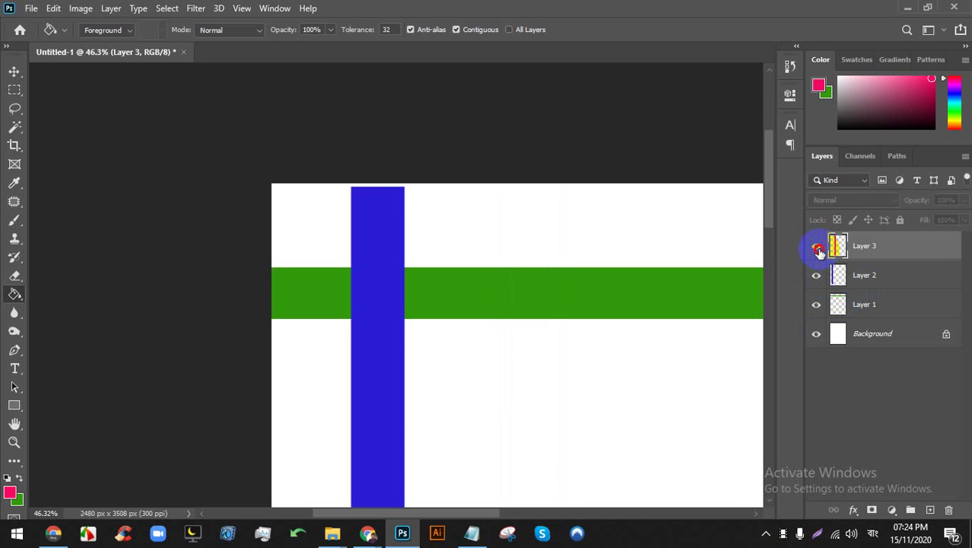
{"action": "left_click", "coordinate": [818, 253]}
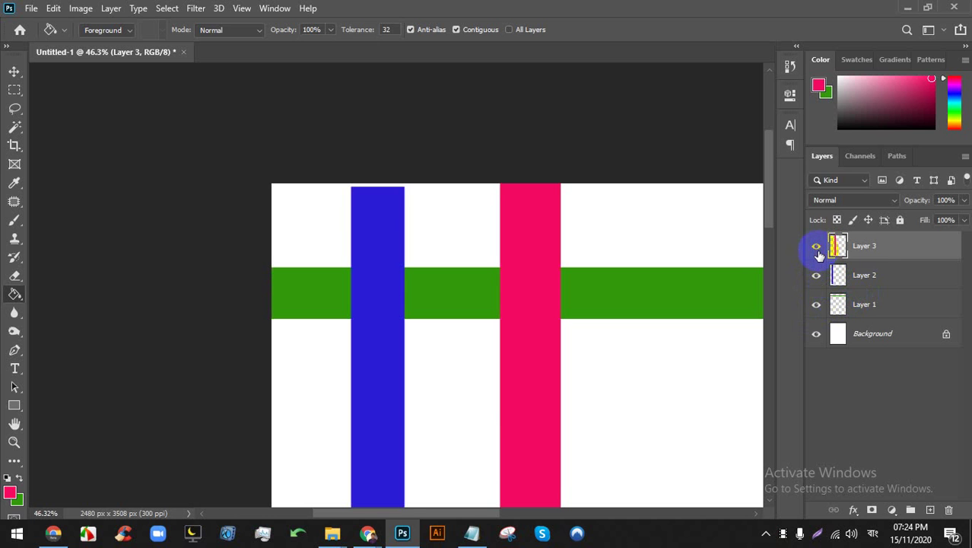
Try recoloring the blue vertical strip on Layer 2 with the pink foreground color
{"action": "left_click", "coordinate": [885, 273]}
{"action": "left_click", "coordinate": [367, 264]}
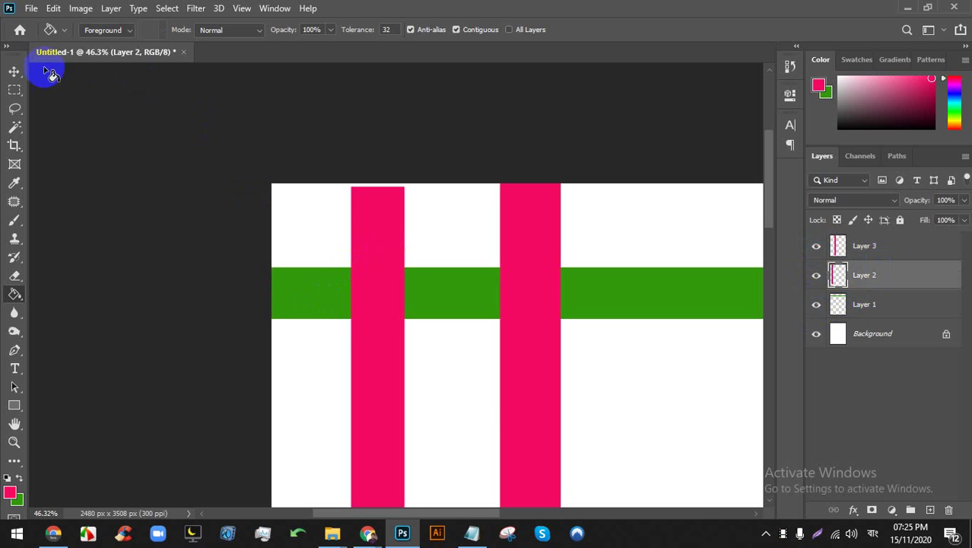
{"action": "key", "text": "ctrl+z"}
Move the blue vertical strip up so that its top end meets the page's upper edge
{"action": "left_click", "coordinate": [14, 71]}
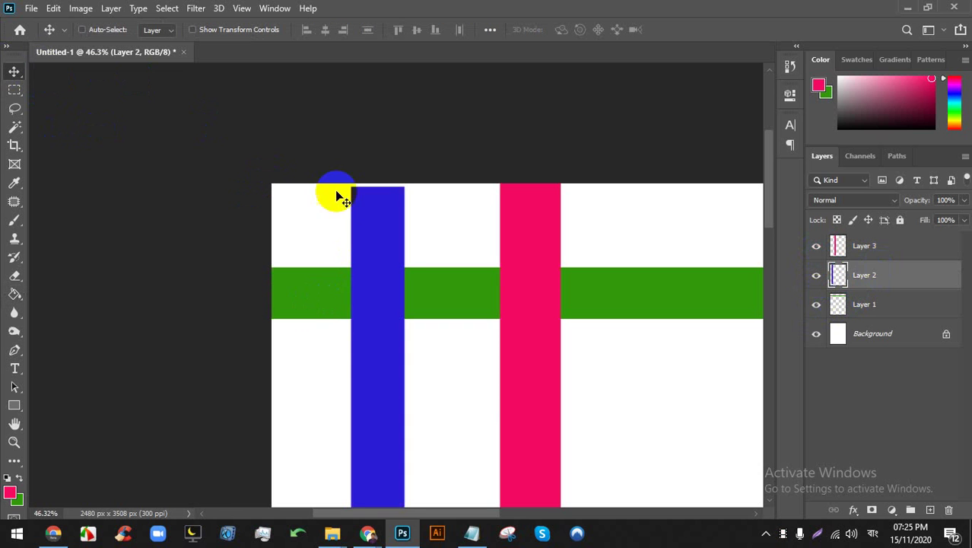
{"action": "left_click_drag", "start_coordinate": [370, 194], "coordinate": [371, 198]}
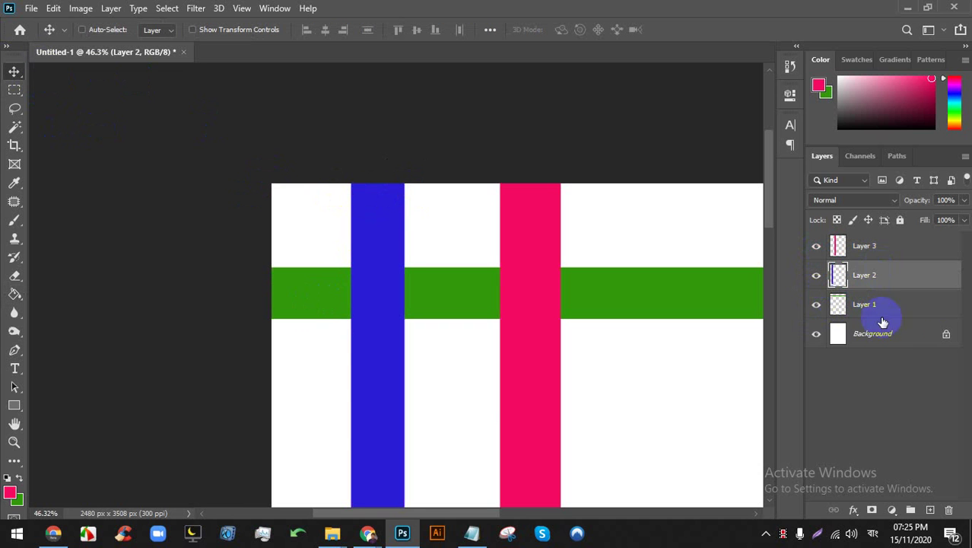
Toggle Layer 1's visibility repeatedly and examine how the green strip crosses the blue vertical strip
{"action": "left_click", "coordinate": [815, 306]}
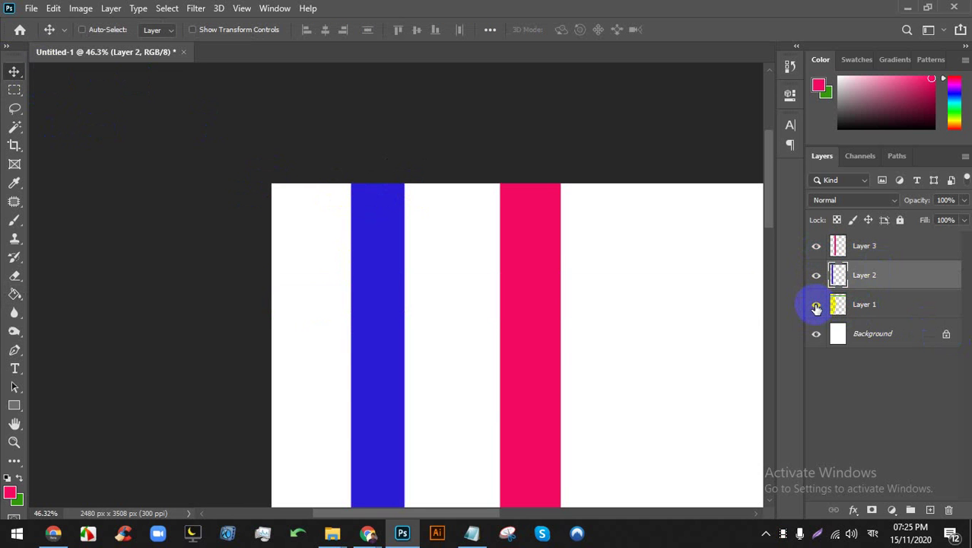
{"action": "left_click", "coordinate": [816, 306]}
{"action": "left_click", "coordinate": [816, 306]}
{"action": "left_click", "coordinate": [815, 306]}
{"action": "left_click", "coordinate": [816, 306]}
{"action": "left_click", "coordinate": [816, 306]}
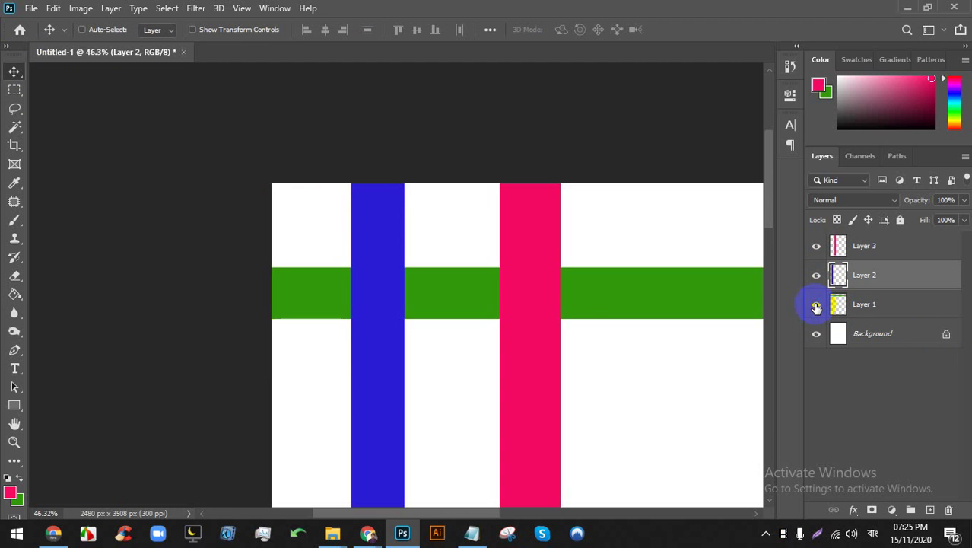
{"action": "left_click", "coordinate": [816, 306]}
{"action": "left_click", "coordinate": [816, 306]}
{"action": "scroll", "coordinate": [348, 283], "scroll_direction": "up", "scroll_amount": 5}
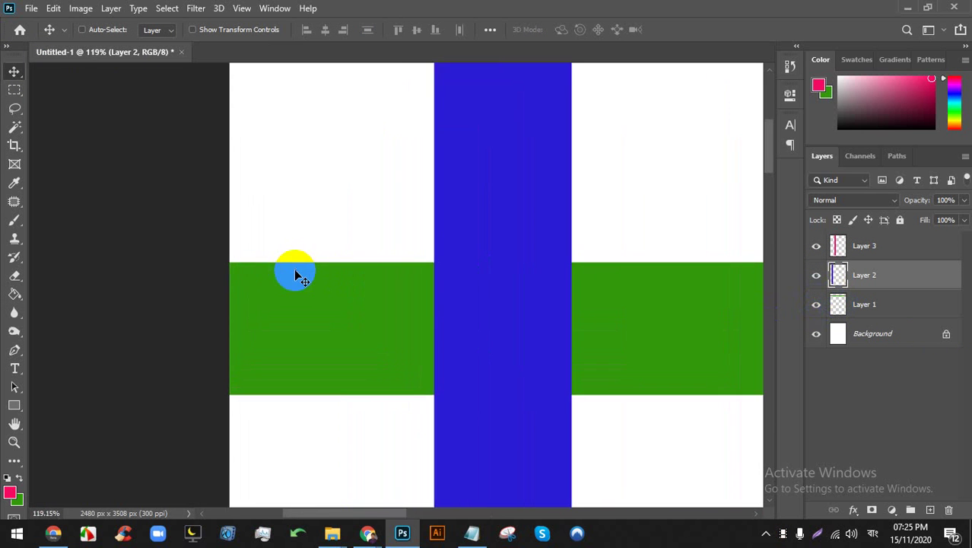
{"action": "scroll", "coordinate": [477, 457], "scroll_direction": "up", "scroll_amount": 2}
{"action": "scroll", "coordinate": [104, 147], "scroll_direction": "down", "scroll_amount": 3}
{"action": "scroll", "coordinate": [196, 211], "scroll_direction": "down", "scroll_amount": 3}
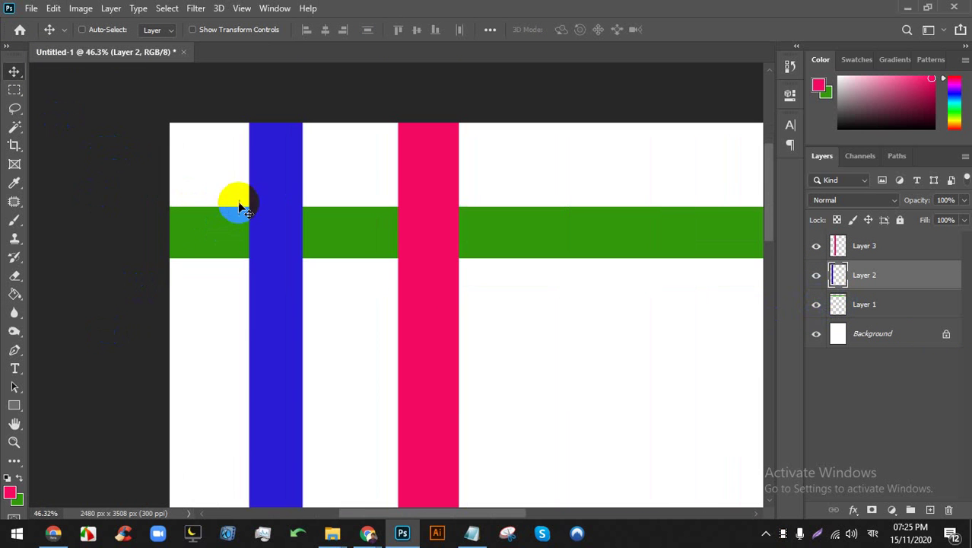
Load the green strip's outline as a selection and make Layer 1 the active layer
{"action": "left_click", "coordinate": [840, 306], "text": "ctrl"}
{"action": "scroll", "coordinate": [629, 254], "scroll_direction": "down", "scroll_amount": 2}
{"action": "scroll", "coordinate": [315, 208], "scroll_direction": "up", "scroll_amount": 2}
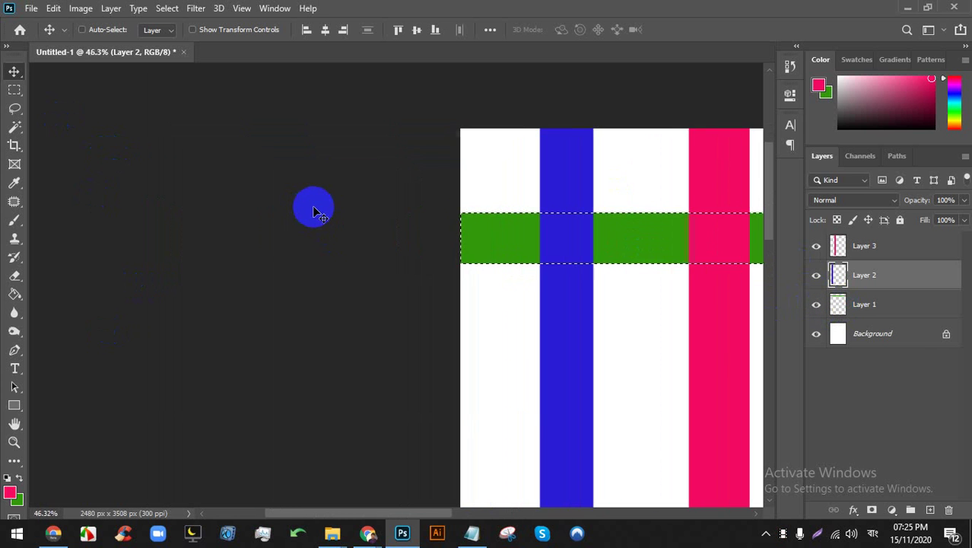
{"action": "scroll", "coordinate": [559, 226], "scroll_direction": "up", "scroll_amount": 2}
{"action": "scroll", "coordinate": [559, 226], "scroll_direction": "up", "scroll_amount": 1}
{"action": "left_click", "coordinate": [841, 306]}
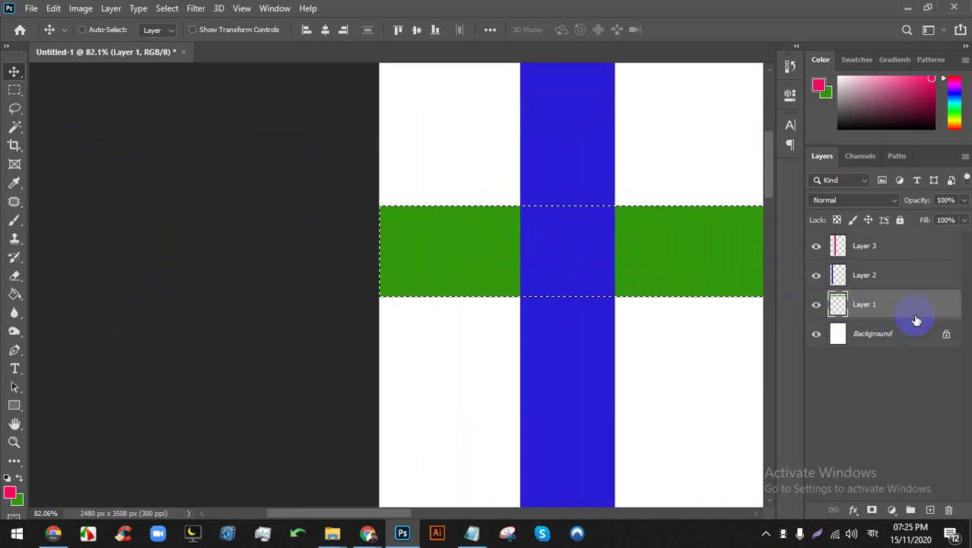
{"action": "scroll", "coordinate": [599, 262], "scroll_direction": "up", "scroll_amount": 4}
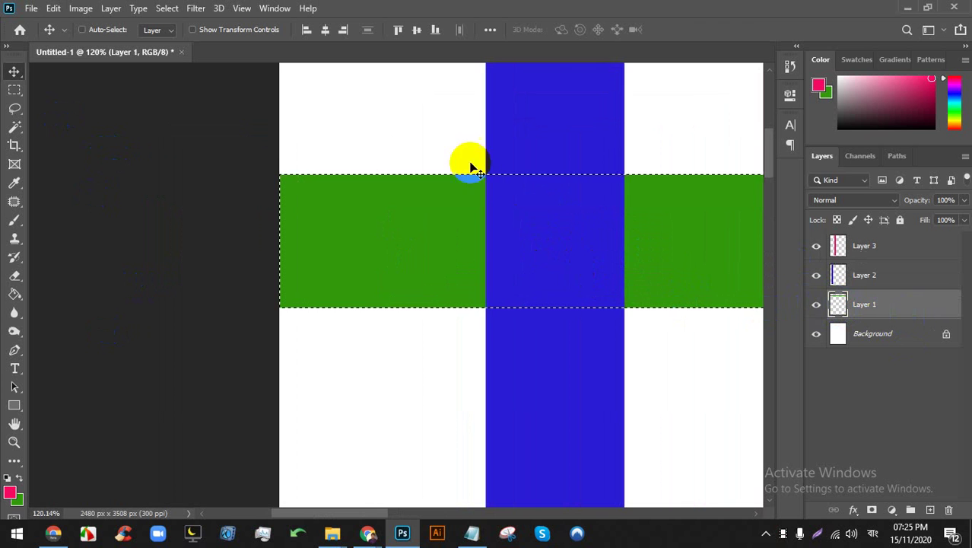
Switch to the Google Meet call in Chrome, toggle the microphone off and on, and check the participants
{"action": "scroll", "coordinate": [488, 194], "scroll_direction": "down", "scroll_amount": 7}
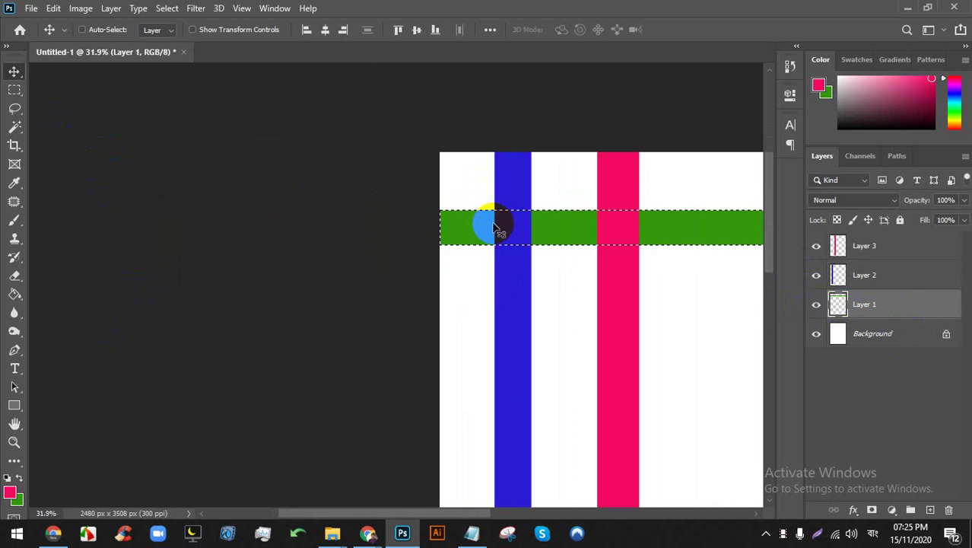
{"action": "scroll", "coordinate": [501, 202], "scroll_direction": "up", "scroll_amount": 5}
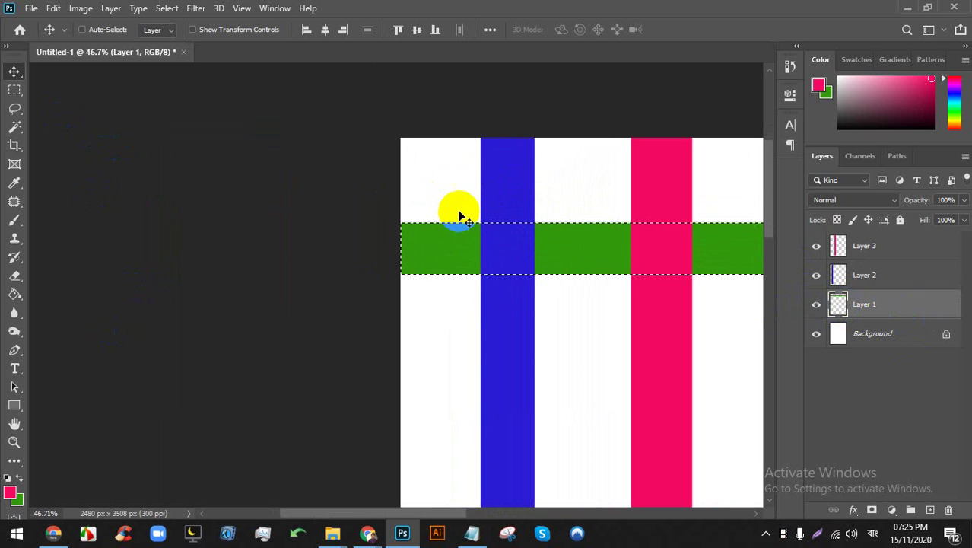
{"action": "left_click", "coordinate": [368, 533]}
{"action": "left_click", "coordinate": [288, 486]}
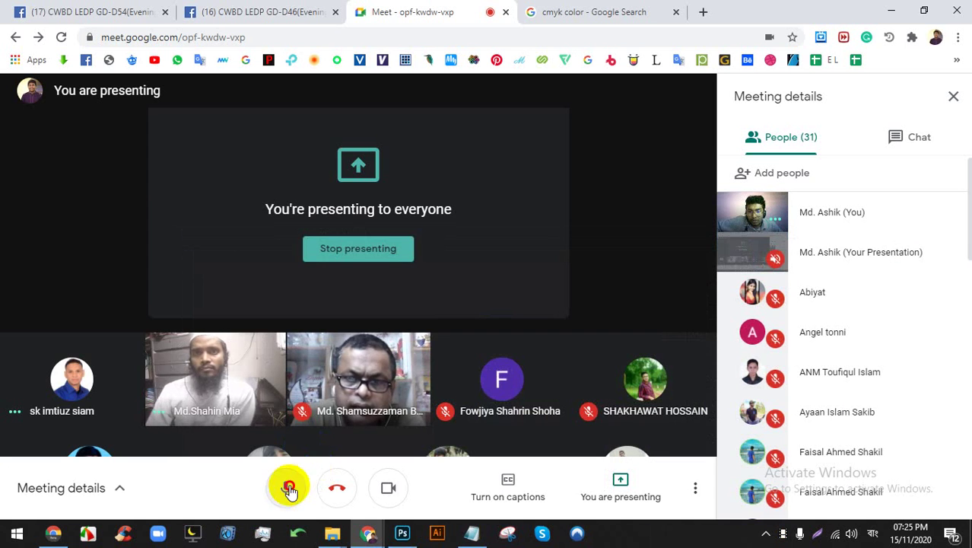
{"action": "left_click", "coordinate": [288, 487]}
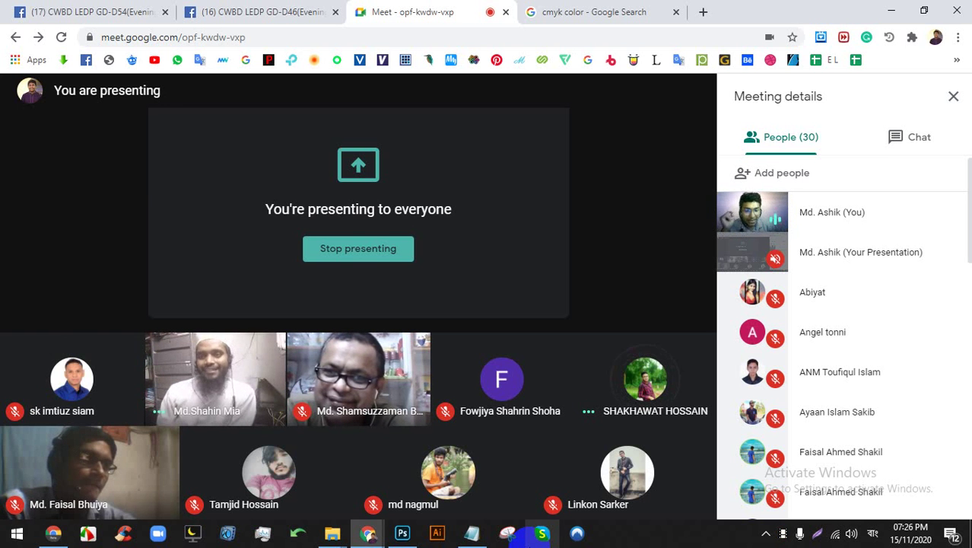
{"action": "left_click", "coordinate": [620, 484]}
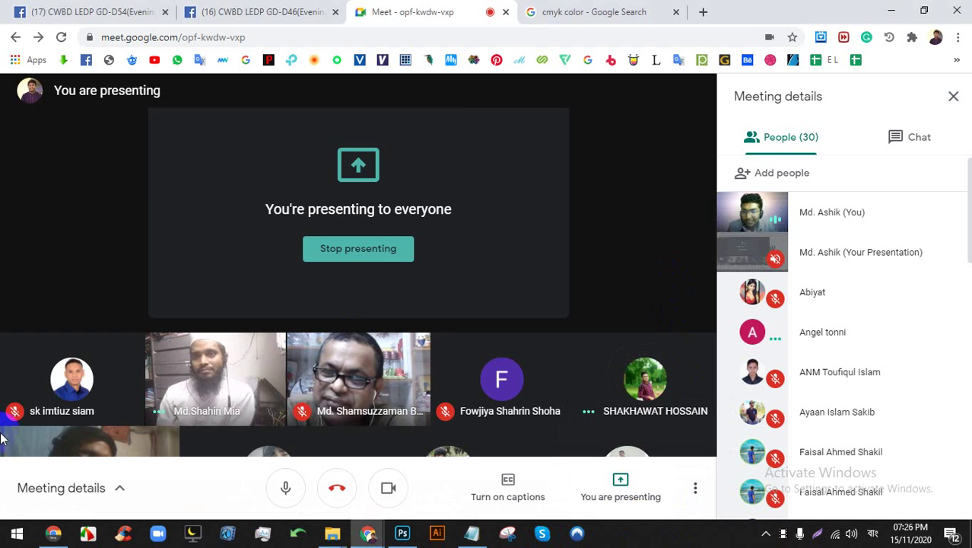
Open Paint from the system search
{"action": "left_click", "coordinate": [17, 533]}
{"action": "type", "text": "pa"}
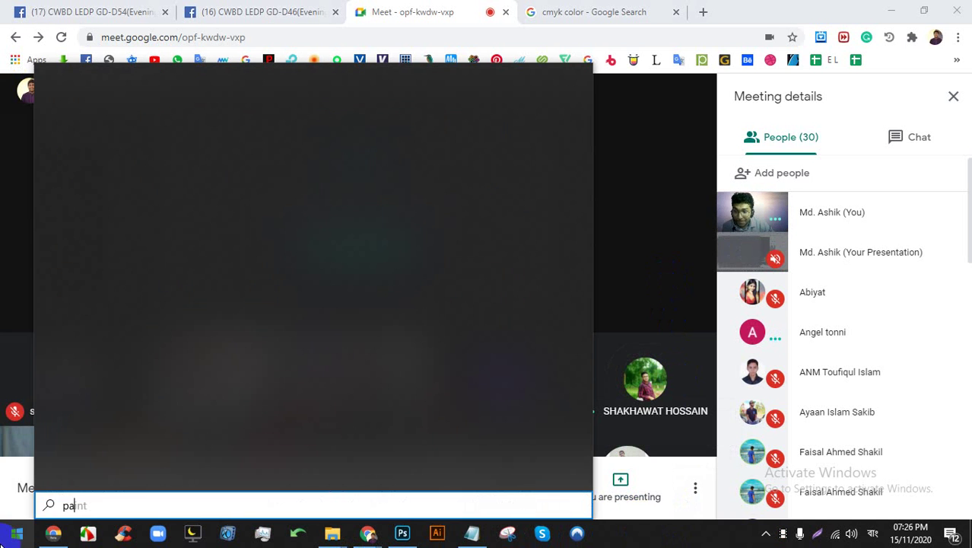
{"action": "key", "text": "Return"}
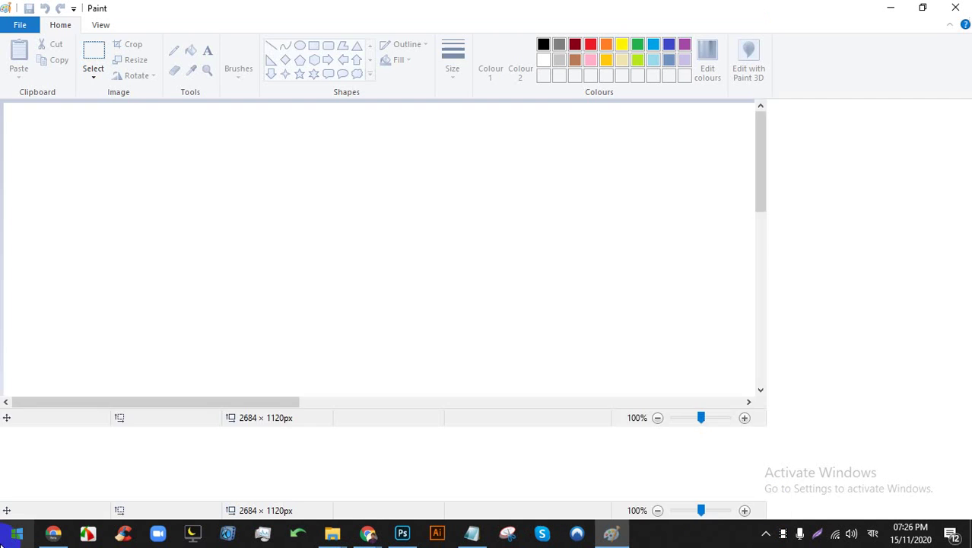
Draw three upright rectangles side by side on the canvas, each about 280 by 420 px
{"action": "left_click", "coordinate": [313, 46]}
{"action": "mouse_move", "coordinate": [133, 164]}
{"action": "left_mouse_down"}
{"action": "mouse_move", "coordinate": [158, 306]}
{"action": "mouse_move", "coordinate": [263, 463]}
{"action": "mouse_move", "coordinate": [333, 458]}
{"action": "left_mouse_up"}
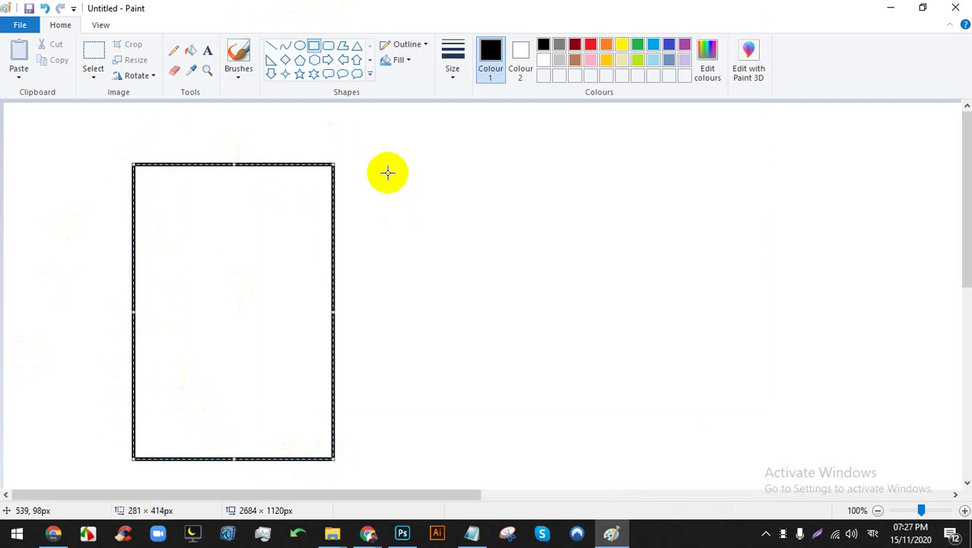
{"action": "left_click_drag", "start_coordinate": [371, 163], "coordinate": [574, 461]}
{"action": "left_click_drag", "start_coordinate": [596, 161], "coordinate": [793, 459]}
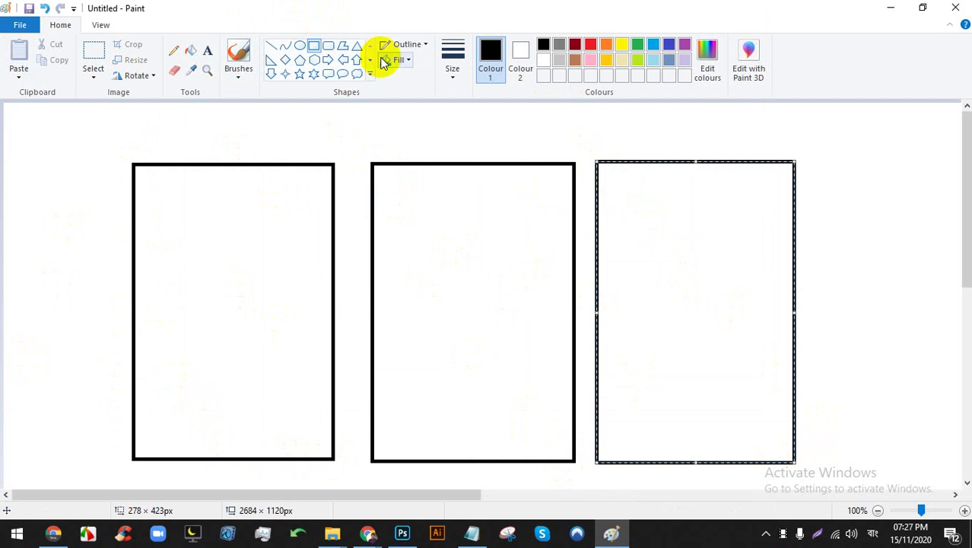
Draw small rounded rectangles inside the first and second frames and a tall one about 101 by 294 px in the third
{"action": "left_click", "coordinate": [328, 45]}
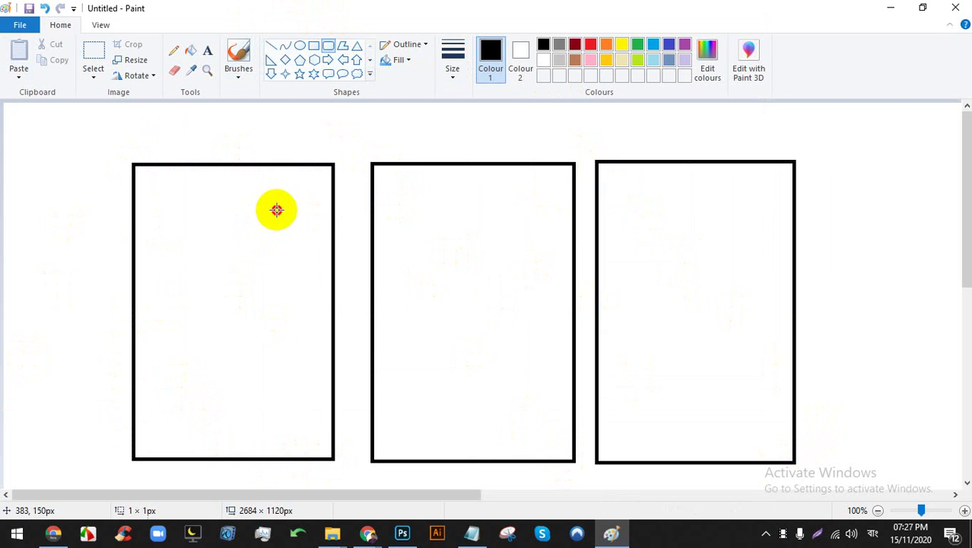
{"action": "left_click_drag", "start_coordinate": [276, 210], "coordinate": [301, 268]}
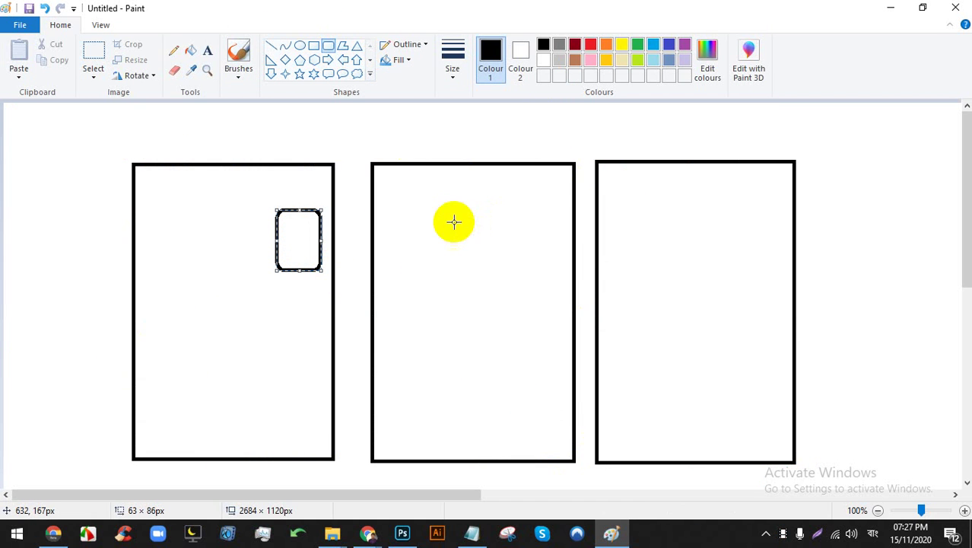
{"action": "left_click_drag", "start_coordinate": [383, 216], "coordinate": [427, 276]}
{"action": "left_click_drag", "start_coordinate": [437, 216], "coordinate": [517, 455]}
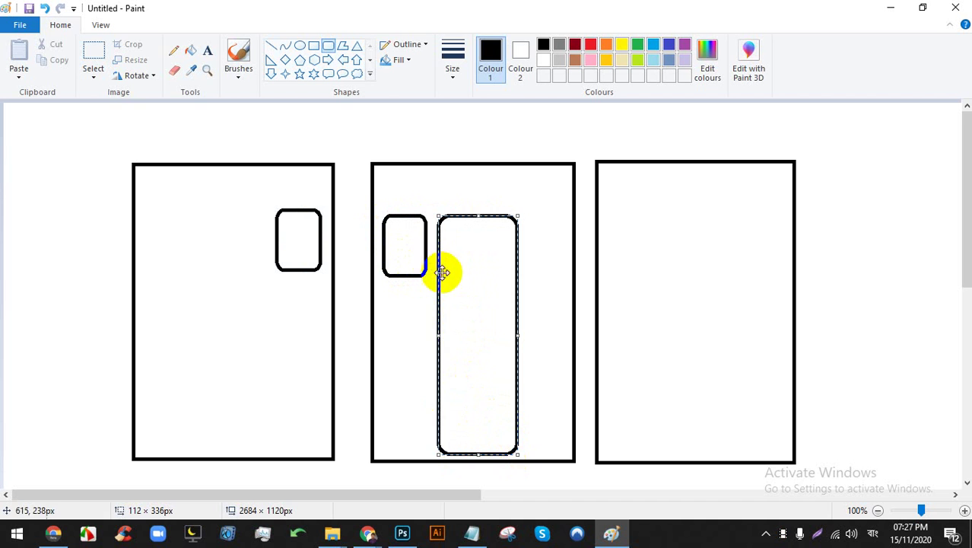
{"action": "key", "text": "ctrl+z"}
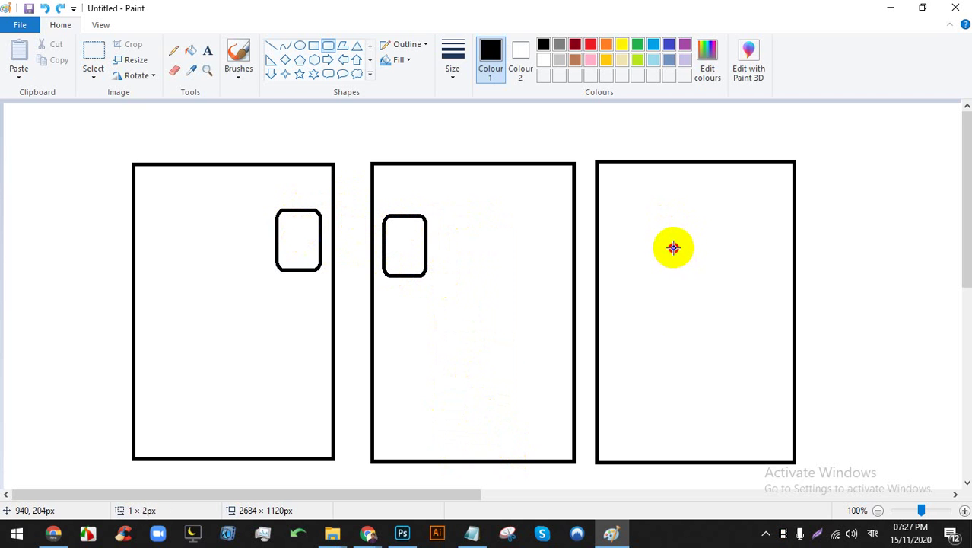
{"action": "left_click_drag", "start_coordinate": [674, 248], "coordinate": [744, 456]}
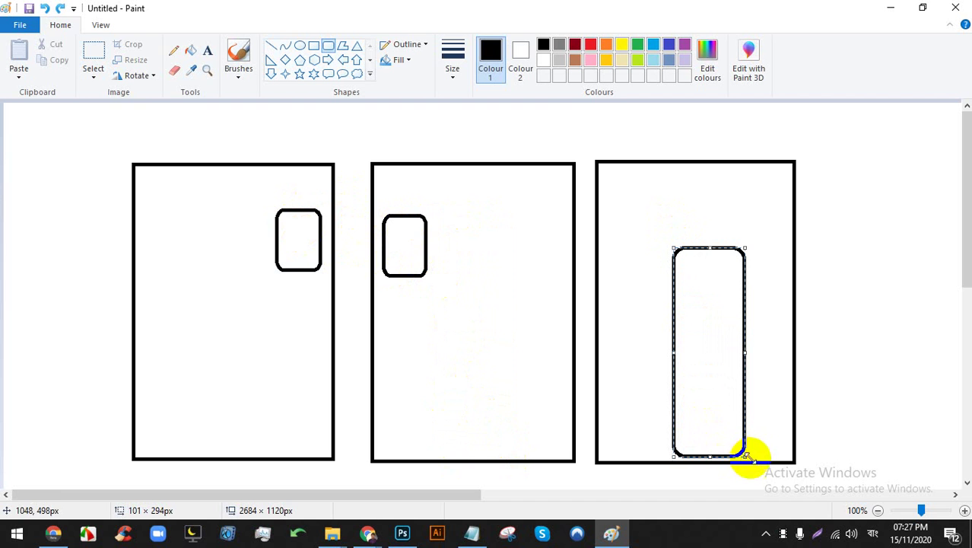
Draw a fourth frame about 309 by 429 px beside the others, with a wide rounded bar about 191 by 39 px near its upper edge
{"action": "scroll", "coordinate": [618, 260], "scroll_direction": "down", "scroll_amount": 4}
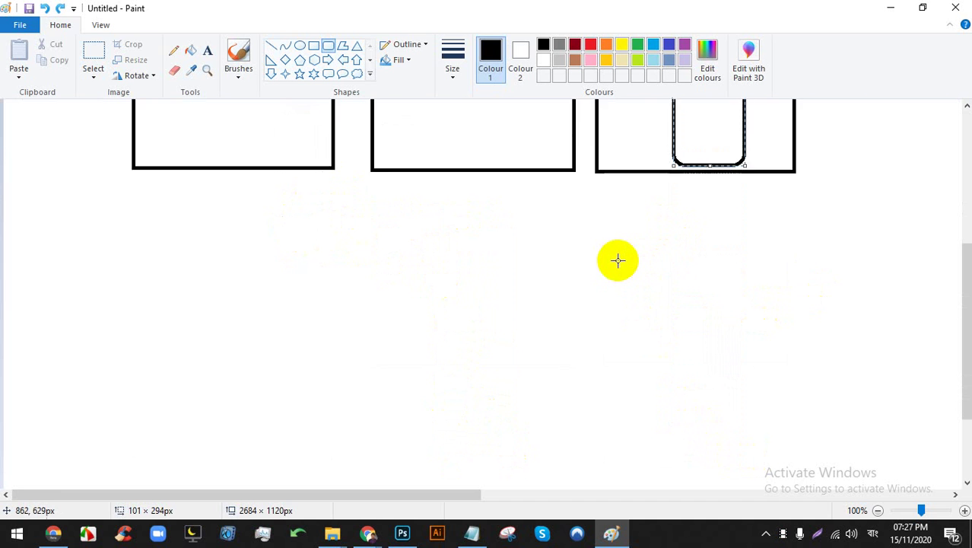
{"action": "scroll", "coordinate": [618, 260], "scroll_direction": "up", "scroll_amount": 3}
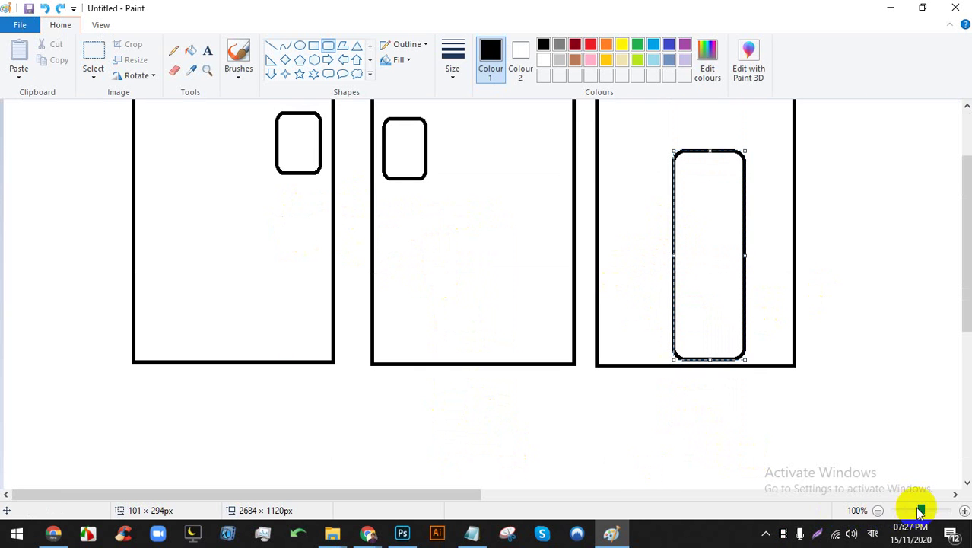
{"action": "left_click_drag", "start_coordinate": [920, 512], "coordinate": [907, 510]}
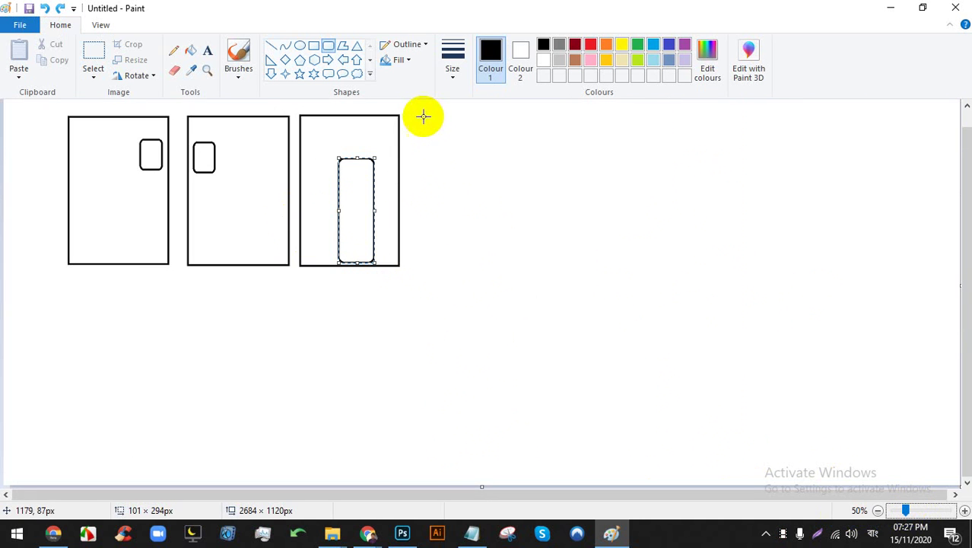
{"action": "left_click_drag", "start_coordinate": [413, 113], "coordinate": [507, 252]}
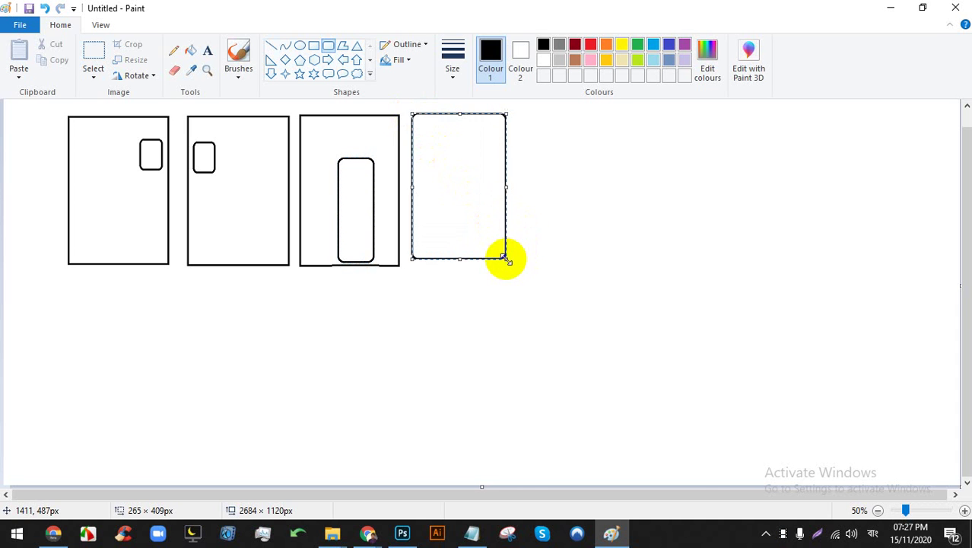
{"action": "key", "text": "ctrl+z"}
{"action": "left_click", "coordinate": [314, 45]}
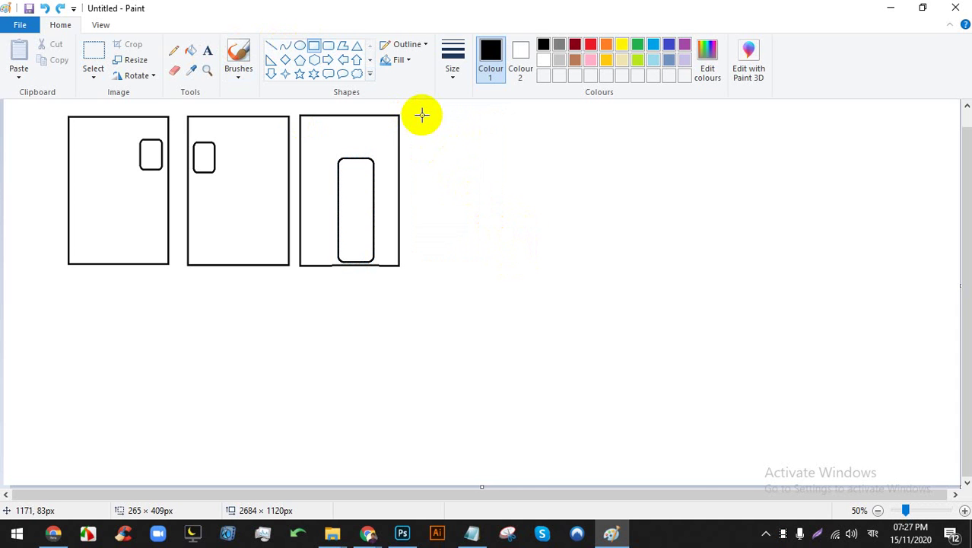
{"action": "left_click_drag", "start_coordinate": [414, 114], "coordinate": [524, 267]}
{"action": "left_click", "coordinate": [328, 46]}
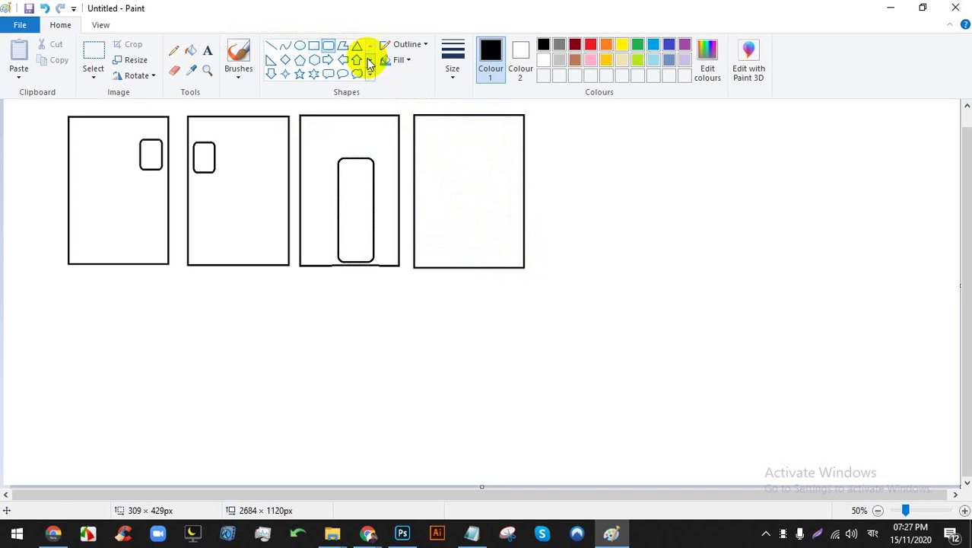
{"action": "left_click_drag", "start_coordinate": [455, 128], "coordinate": [502, 137]}
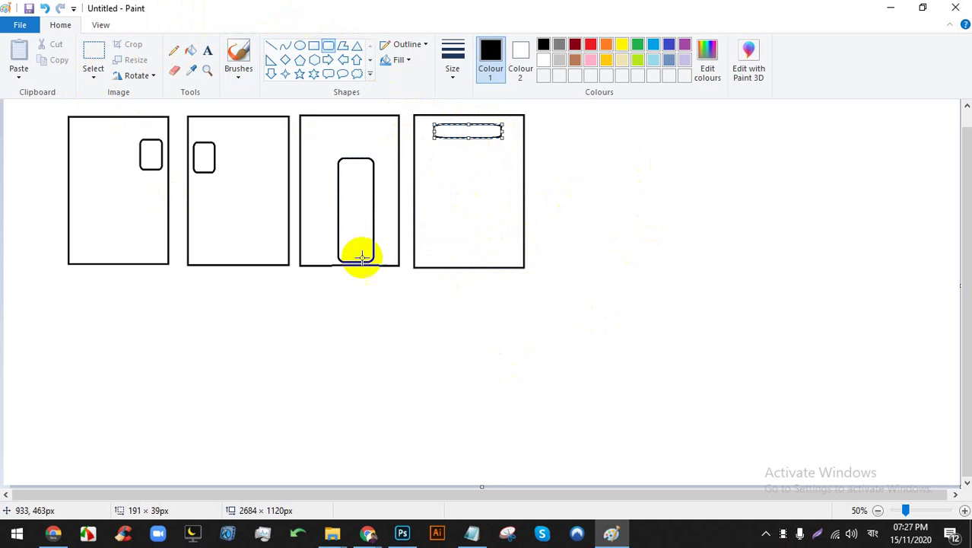
Draw a separate larger frame about 465 by 619 px containing a wide rounded bar, a tall central rounded rectangle and a smaller one on each side
{"action": "left_click", "coordinate": [314, 46]}
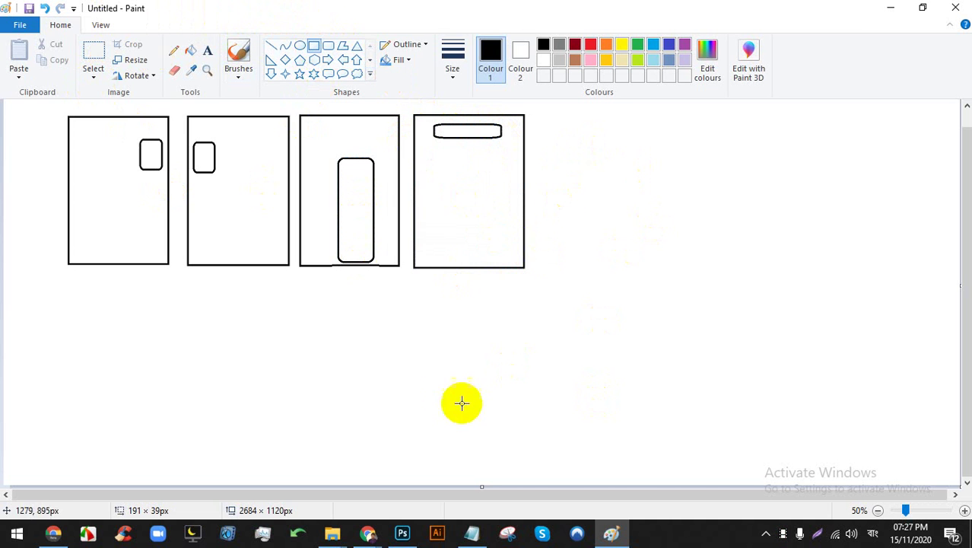
{"action": "left_click_drag", "start_coordinate": [606, 236], "coordinate": [773, 456]}
{"action": "left_click", "coordinate": [327, 46]}
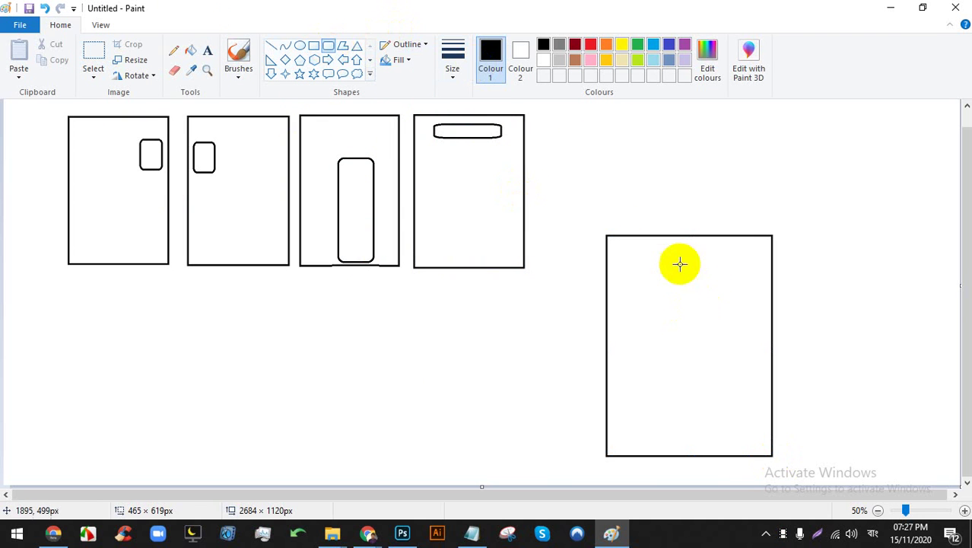
{"action": "left_click_drag", "start_coordinate": [660, 258], "coordinate": [718, 266]}
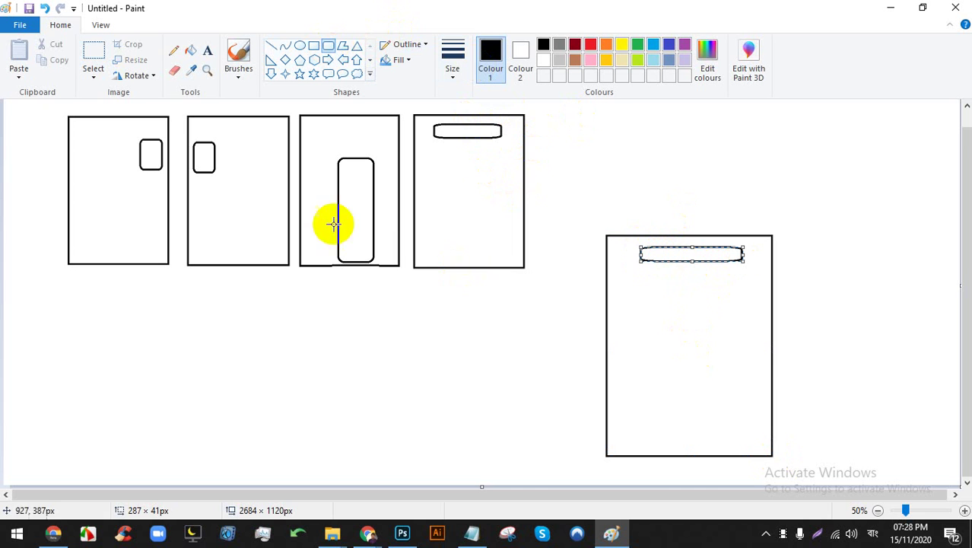
{"action": "left_click_drag", "start_coordinate": [674, 306], "coordinate": [716, 446]}
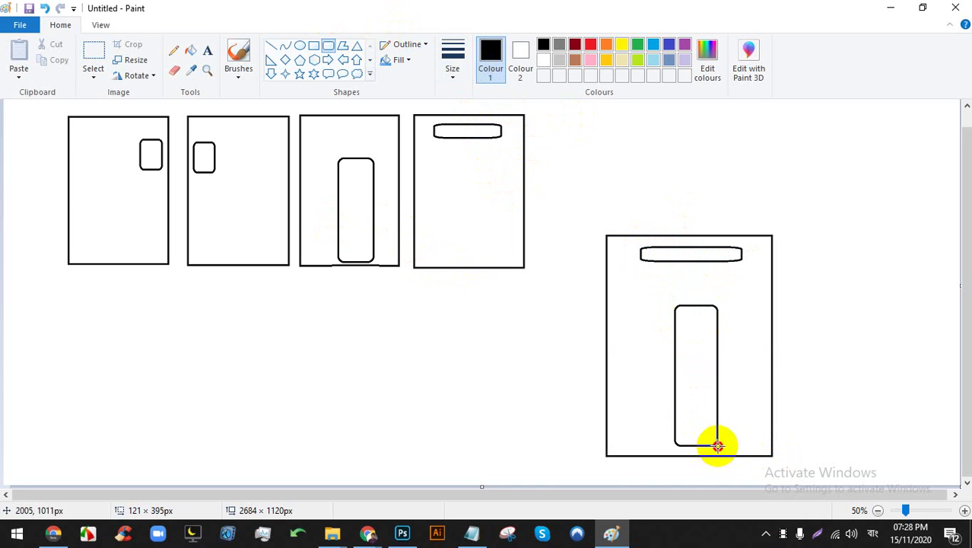
{"action": "left_click_drag", "start_coordinate": [620, 306], "coordinate": [665, 366]}
{"action": "left_click_drag", "start_coordinate": [728, 308], "coordinate": [763, 362]}
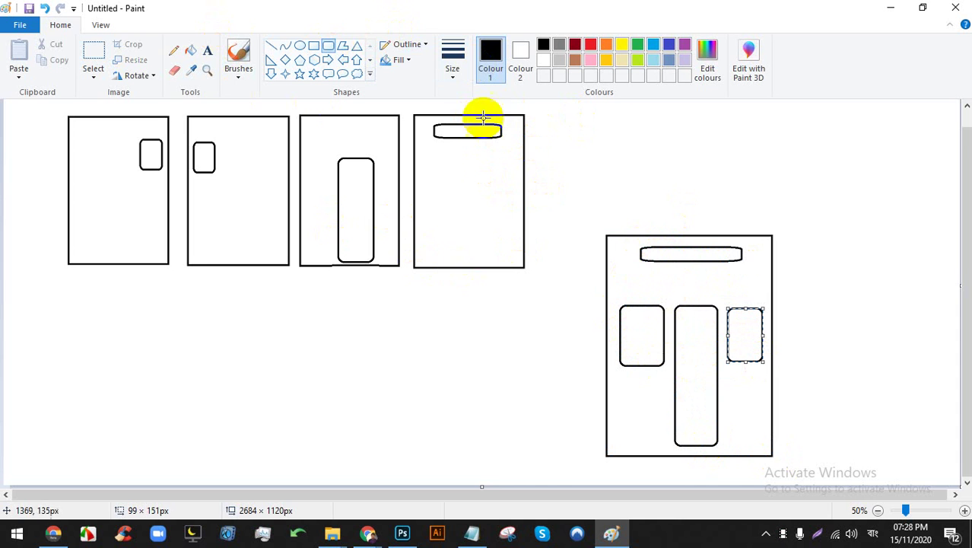
Switch between Photoshop, Paint and the Google Meet call to compare the separate and combined frames with the layered strips
{"action": "left_click", "coordinate": [404, 534]}
{"action": "left_click", "coordinate": [407, 537]}
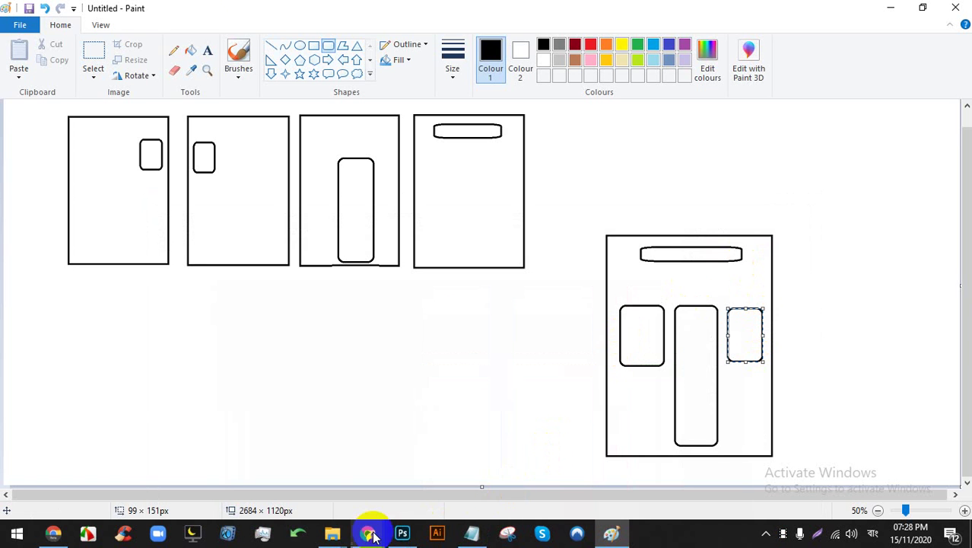
{"action": "left_click", "coordinate": [370, 534]}
{"action": "left_click", "coordinate": [303, 482]}
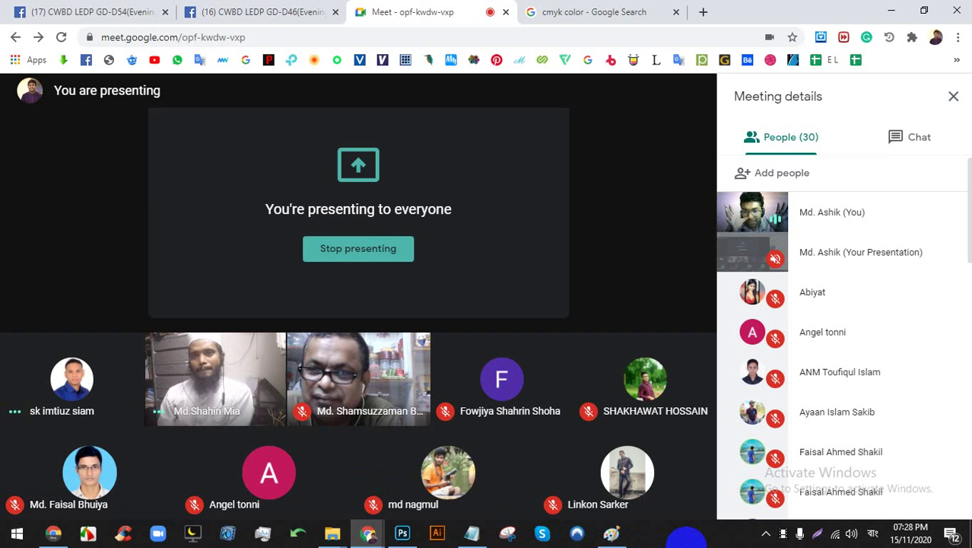
{"action": "left_click", "coordinate": [402, 532]}
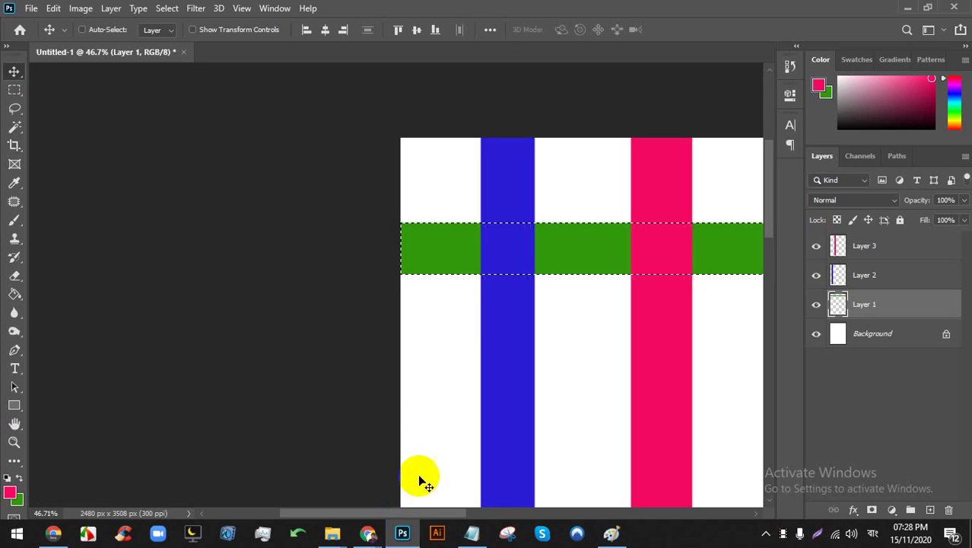
{"action": "left_click", "coordinate": [403, 532]}
{"action": "left_click", "coordinate": [612, 533]}
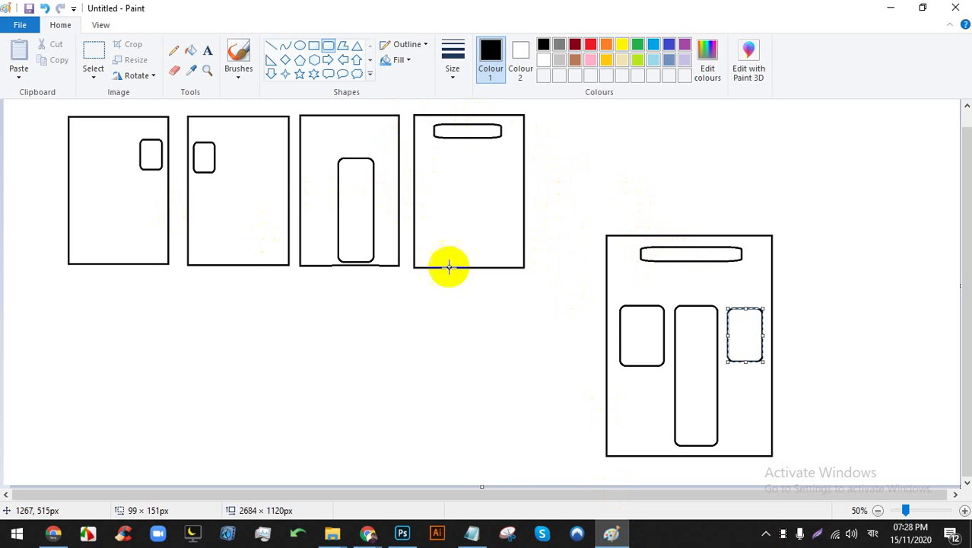
{"action": "left_click", "coordinate": [402, 533]}
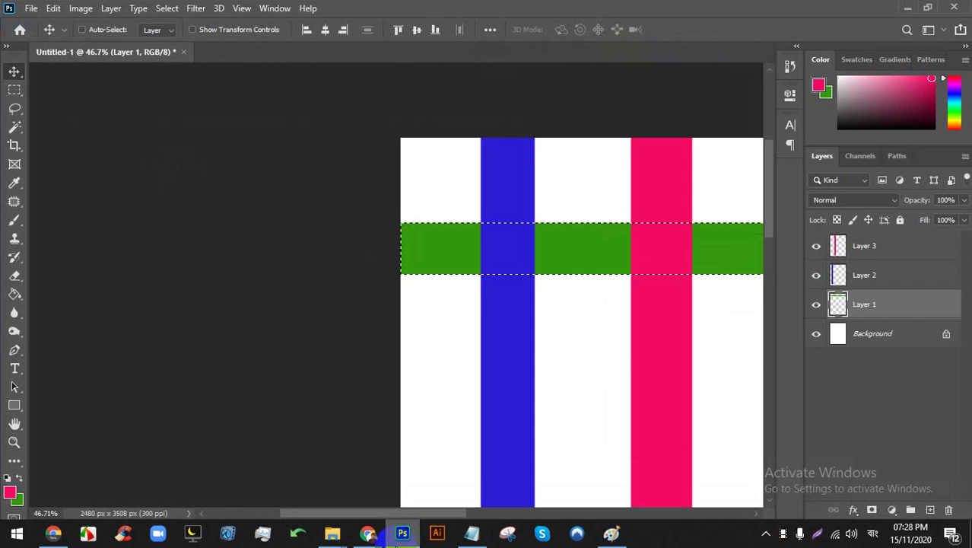
{"action": "mouse_move", "coordinate": [368, 532]}
{"action": "left_click", "coordinate": [271, 467]}
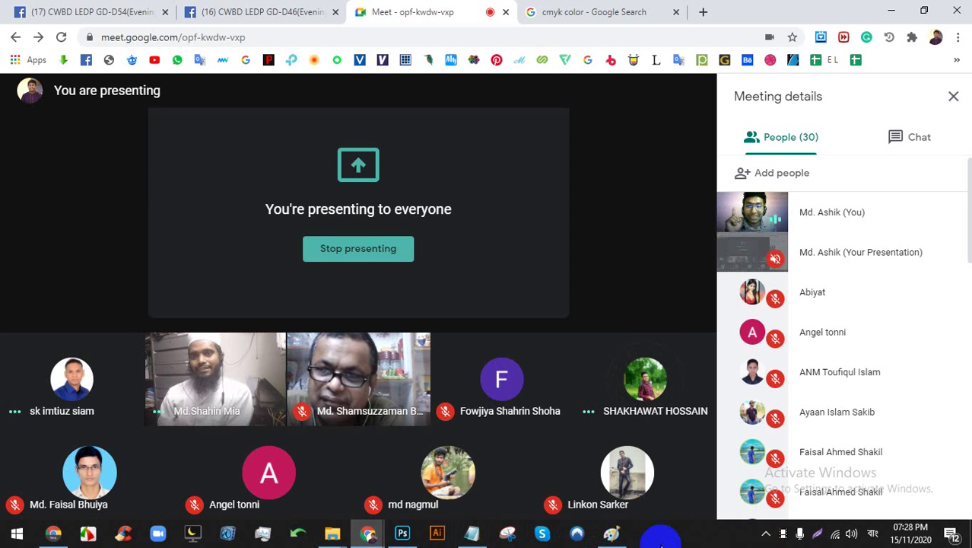
Switch back to Photoshop and examine Layer 1's selected green strip where it crosses the blue and pink strips
{"action": "left_click", "coordinate": [403, 532]}
{"action": "scroll", "coordinate": [527, 310], "scroll_direction": "down", "scroll_amount": 5}
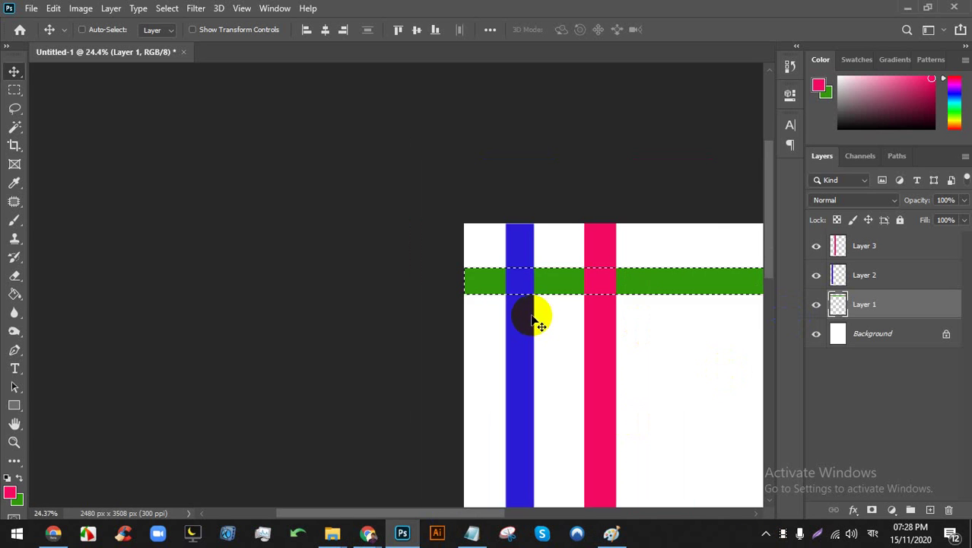
{"action": "left_click", "coordinate": [820, 311]}
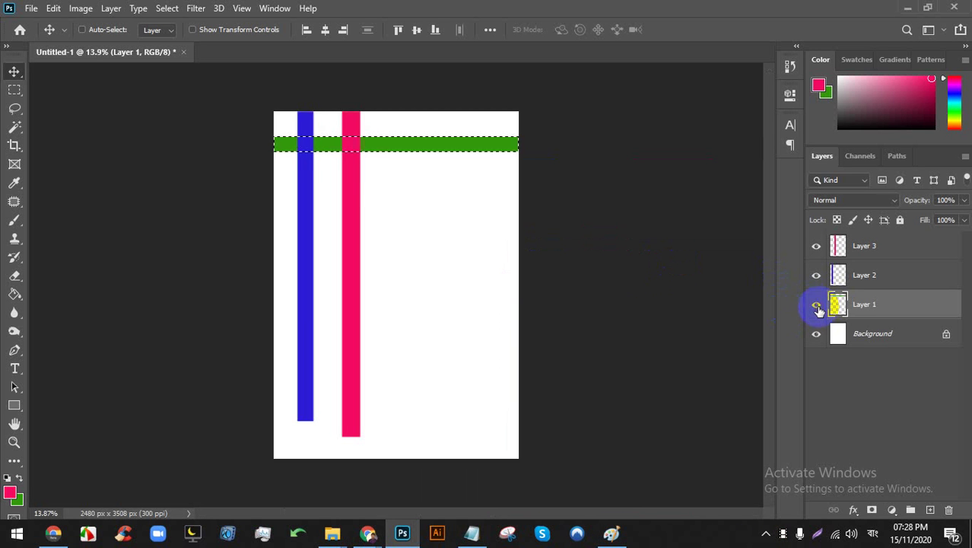
{"action": "scroll", "coordinate": [282, 86], "scroll_direction": "up", "scroll_amount": 4}
{"action": "scroll", "coordinate": [289, 152], "scroll_direction": "up", "scroll_amount": 2}
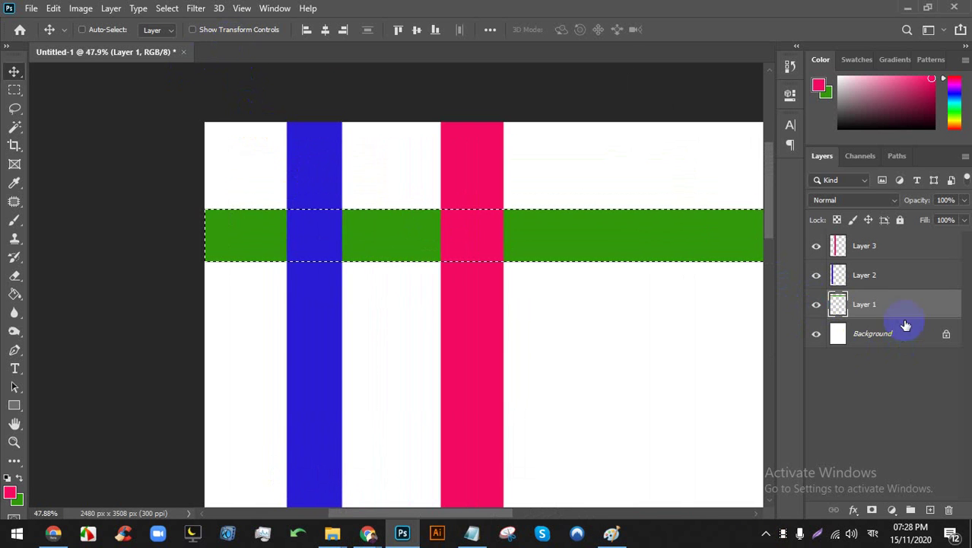
Toggle the visibility of Layer 3 and Layer 1 to show which strip each holds, checking the Google Meet call in between
{"action": "left_click", "coordinate": [816, 253]}
{"action": "left_click", "coordinate": [816, 252]}
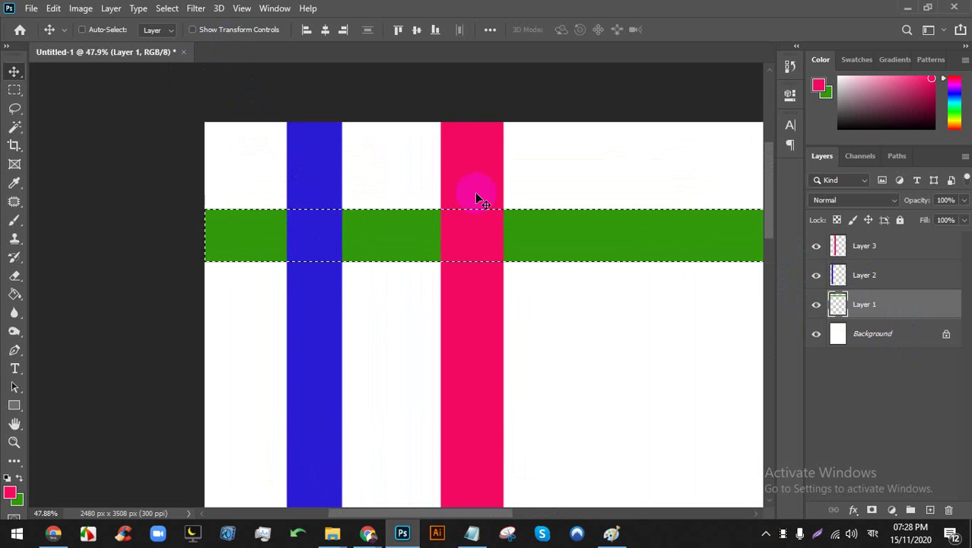
{"action": "scroll", "coordinate": [455, 137], "scroll_direction": "down", "scroll_amount": 3}
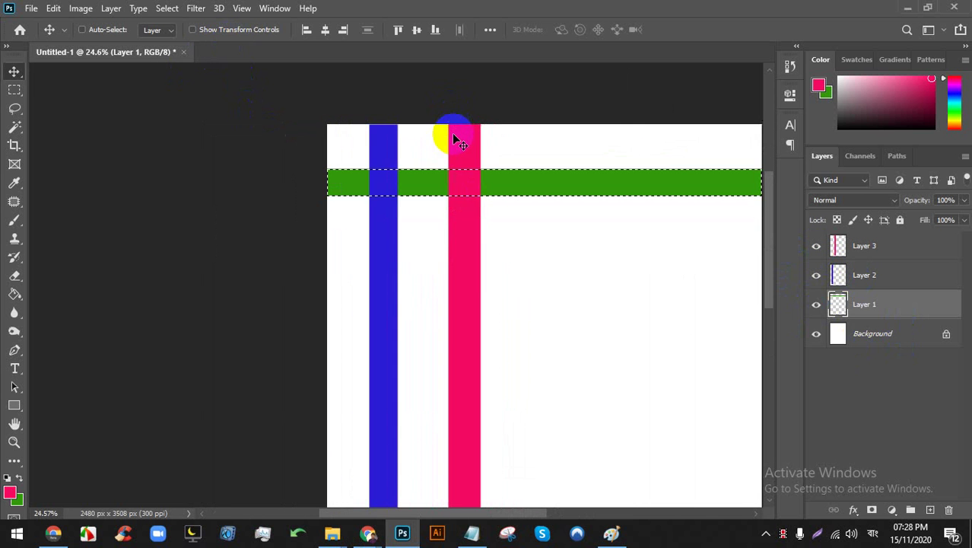
{"action": "left_click", "coordinate": [415, 537]}
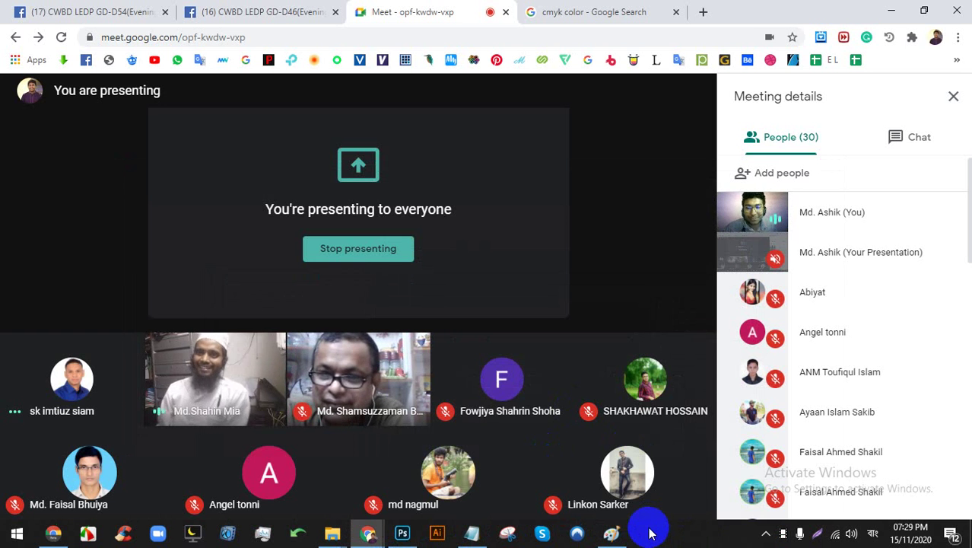
{"action": "left_click", "coordinate": [410, 537]}
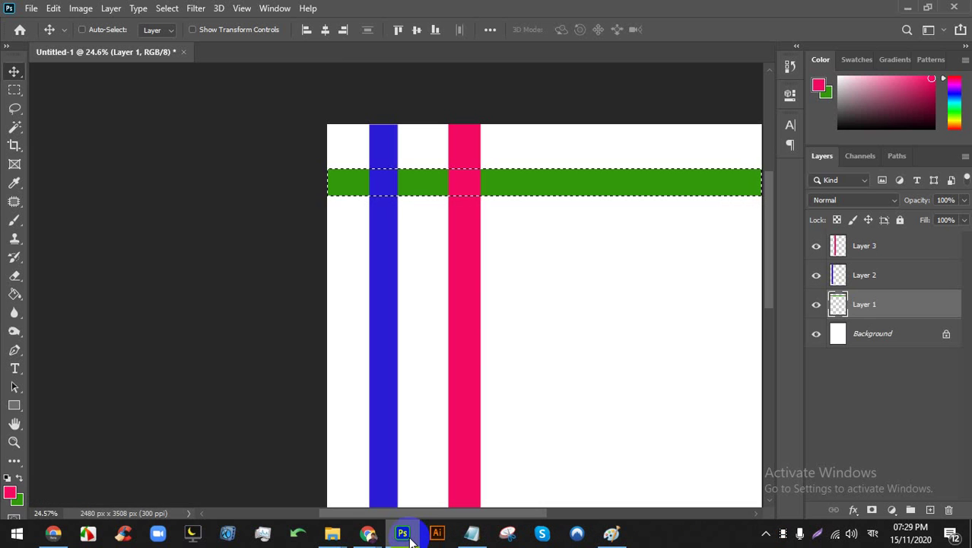
{"action": "scroll", "coordinate": [226, 208], "scroll_direction": "down", "scroll_amount": 1}
{"action": "scroll", "coordinate": [306, 139], "scroll_direction": "up", "scroll_amount": 4}
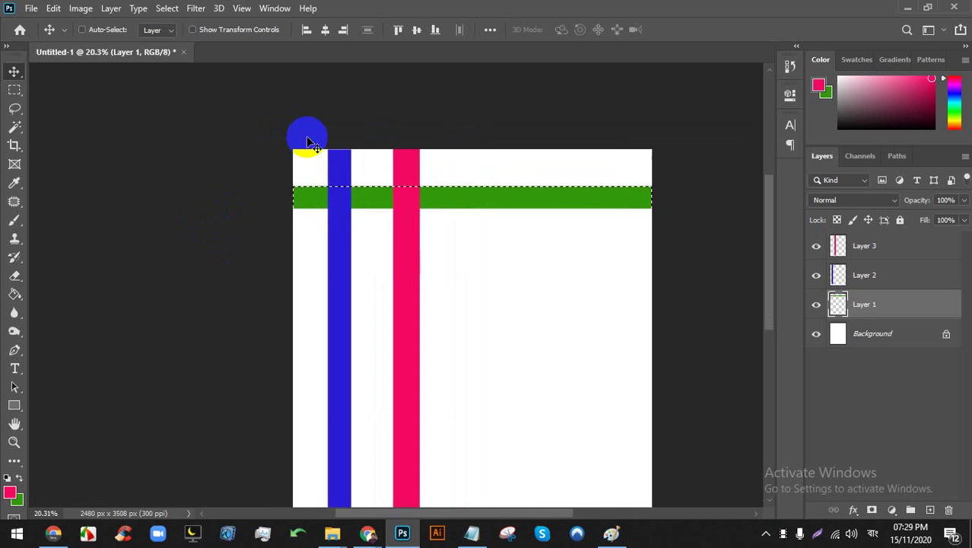
{"action": "left_click", "coordinate": [815, 304]}
{"action": "left_click", "coordinate": [816, 304]}
Switch to Paint and save the frame diagram as Untitled.png in the Downloads folder, in PNG format
{"action": "left_click", "coordinate": [403, 534]}
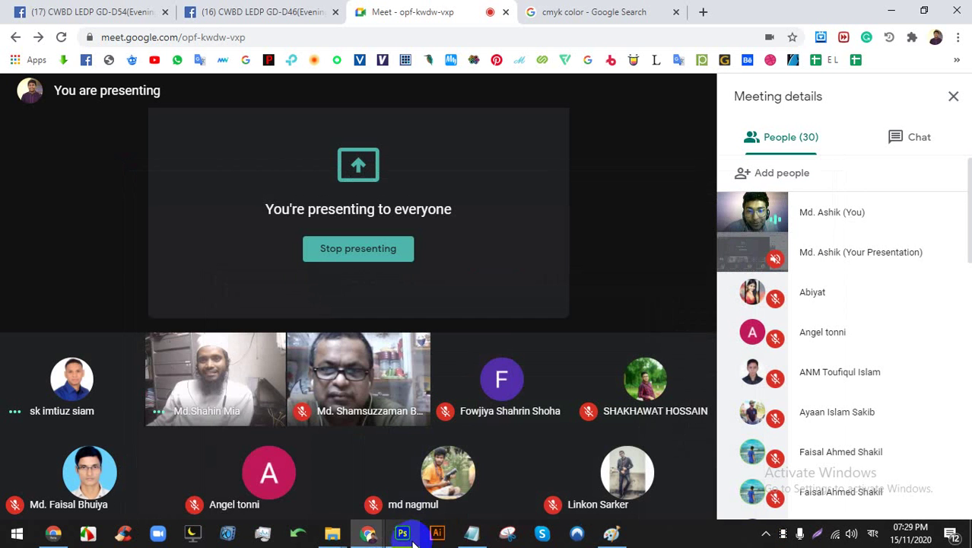
{"action": "left_click", "coordinate": [613, 536]}
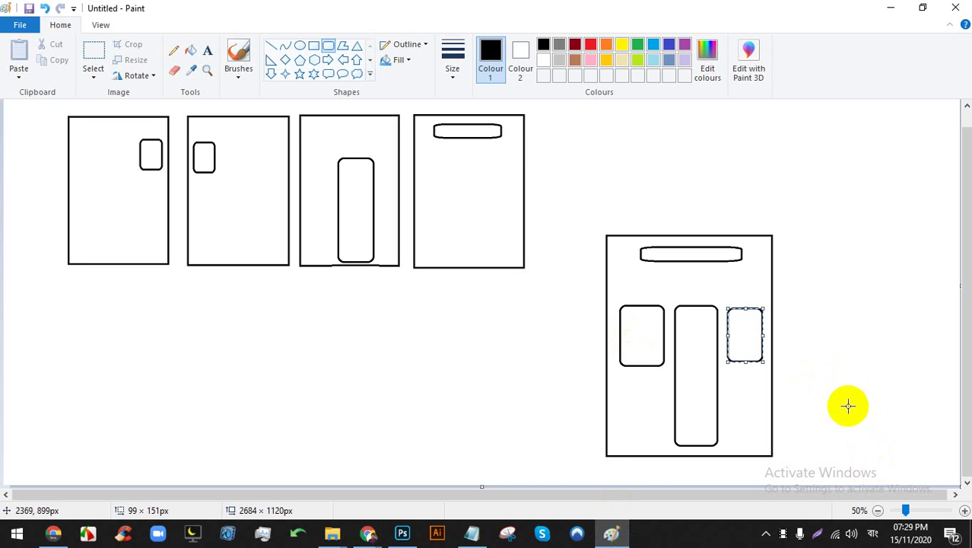
{"action": "left_click", "coordinate": [19, 25]}
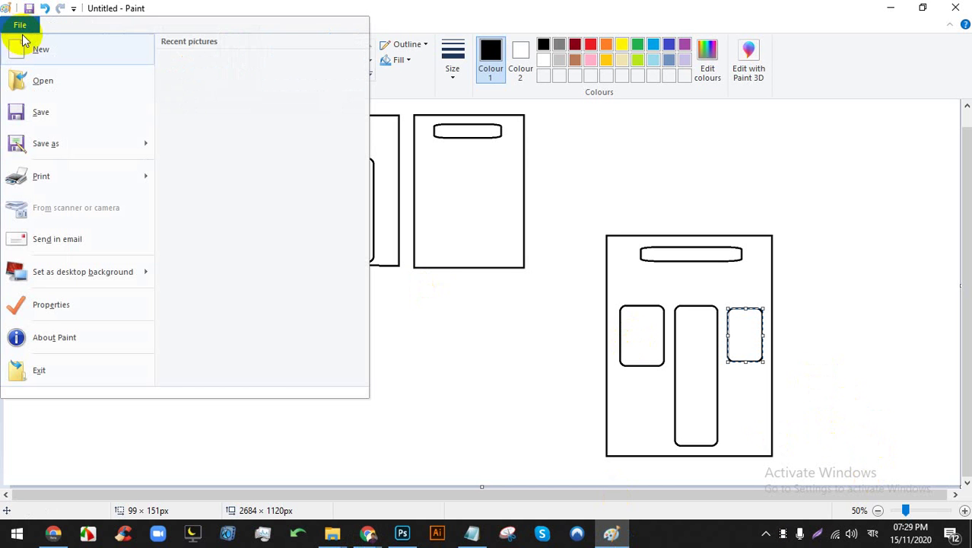
{"action": "left_click", "coordinate": [76, 113]}
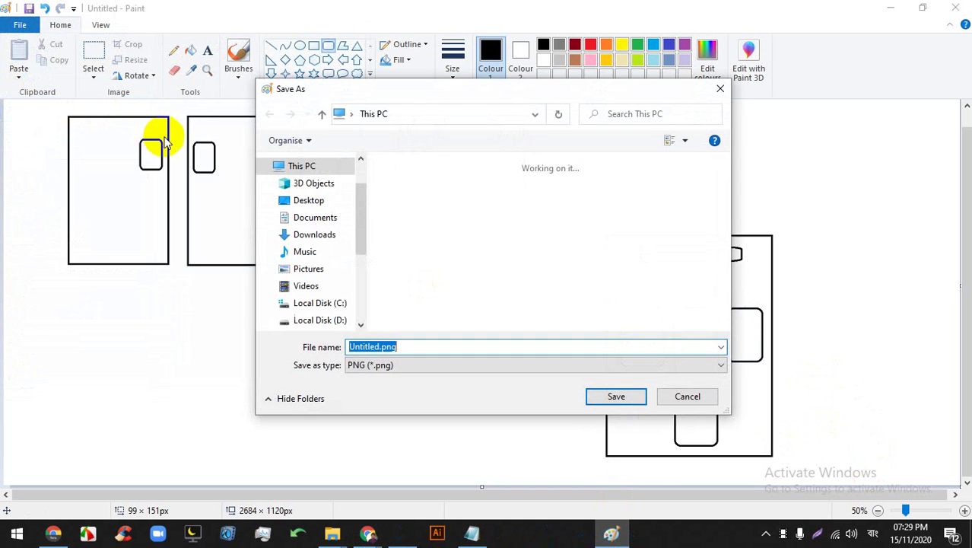
{"action": "left_click", "coordinate": [313, 234]}
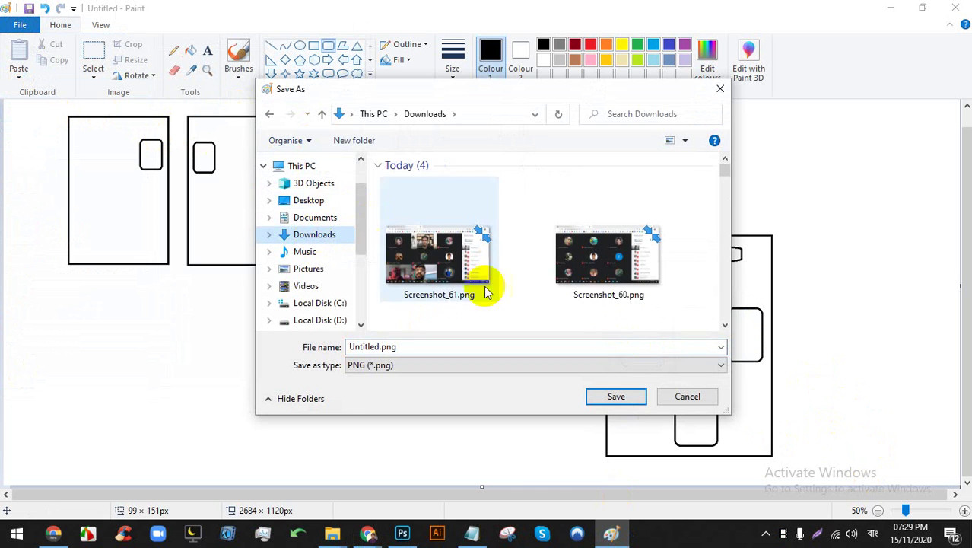
{"action": "left_click", "coordinate": [618, 396]}
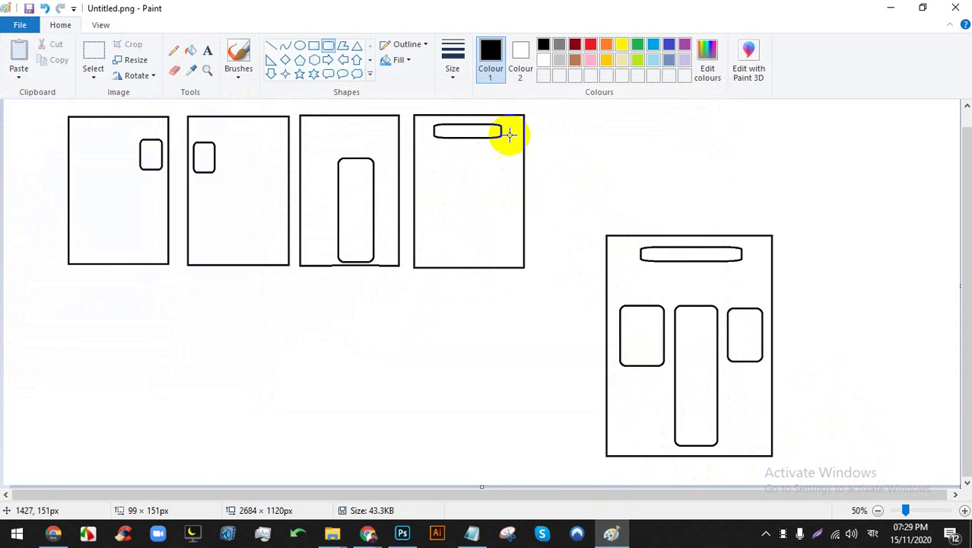
Check the Google Meet call, return to Photoshop and toggle Layer 1's visibility to compare the image with and without the green strip
{"action": "mouse_move", "coordinate": [364, 539]}
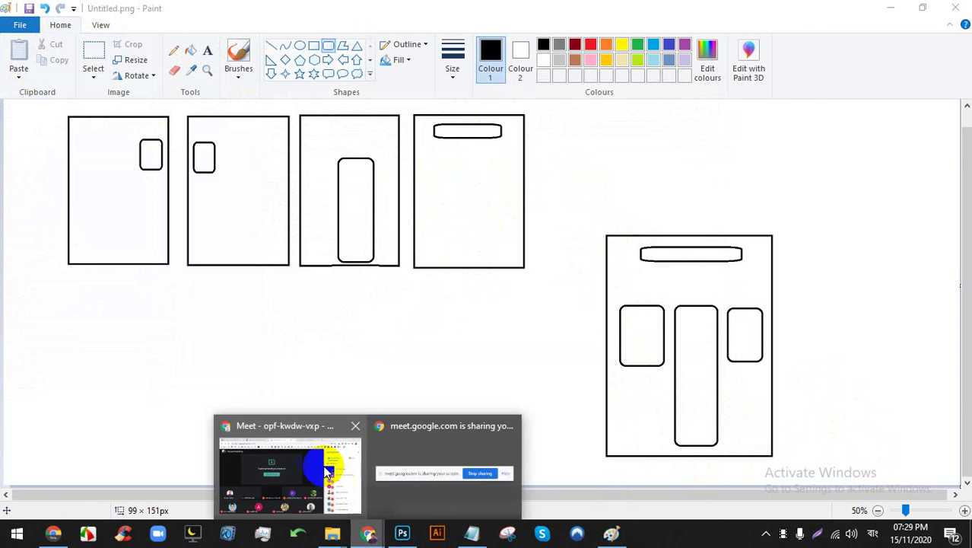
{"action": "left_click", "coordinate": [323, 461]}
{"action": "mouse_move", "coordinate": [613, 538]}
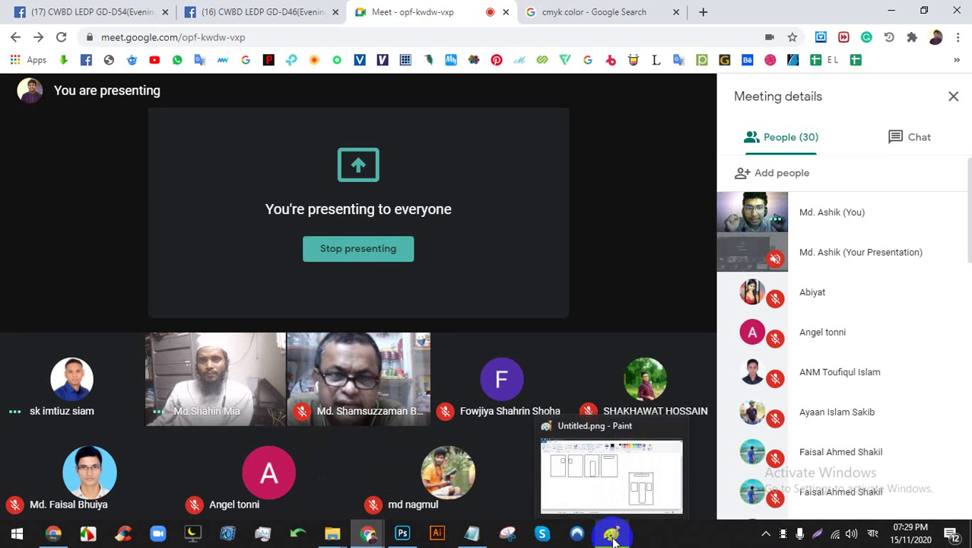
{"action": "left_click", "coordinate": [413, 542]}
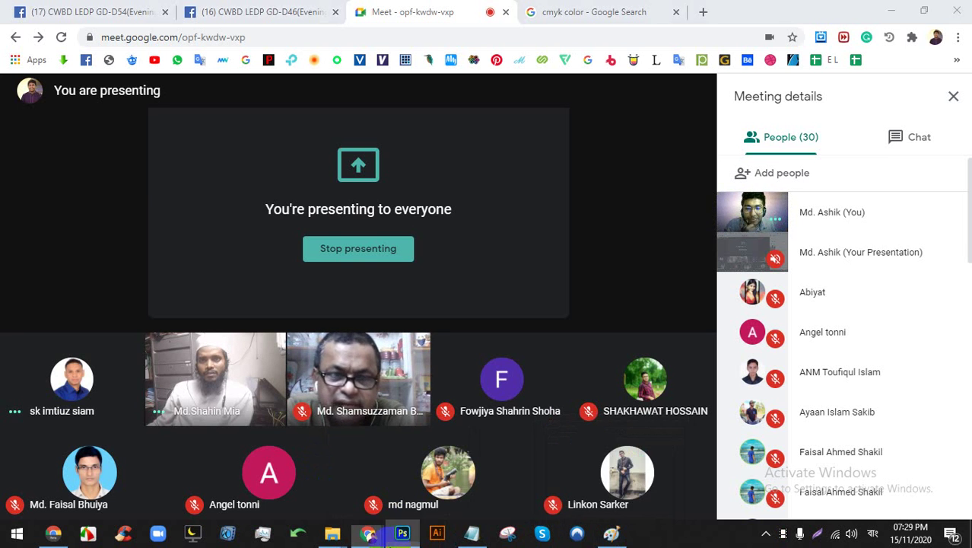
{"action": "left_click", "coordinate": [816, 306]}
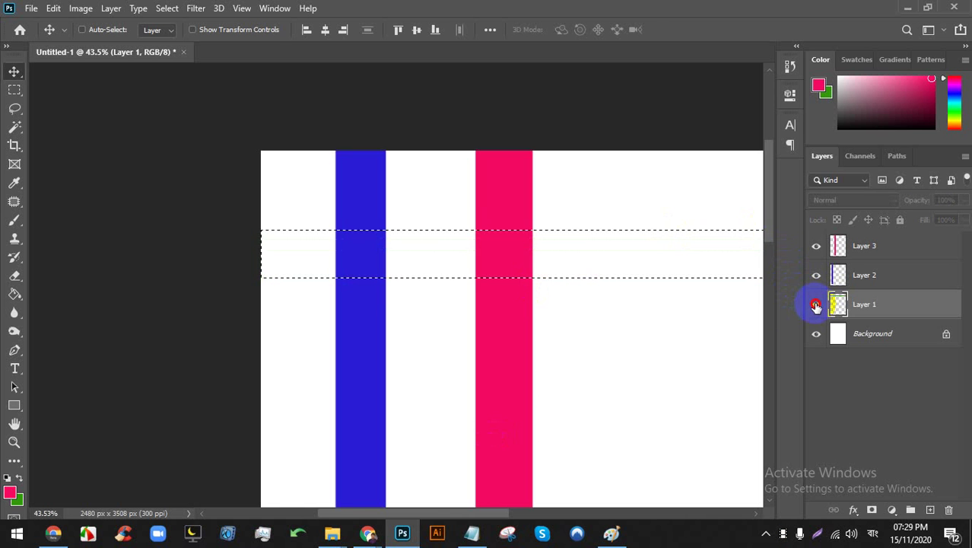
{"action": "left_click", "coordinate": [816, 305]}
Make Layer 2, which holds the blue strip, the active layer while keeping the horizontal selection
{"action": "scroll", "coordinate": [340, 220], "scroll_direction": "up", "scroll_amount": 5}
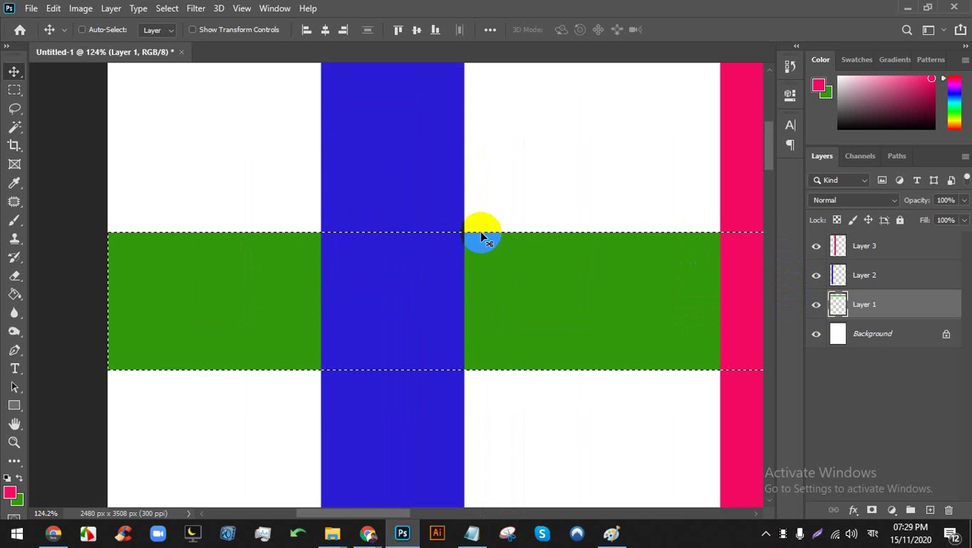
{"action": "left_click", "coordinate": [886, 277]}
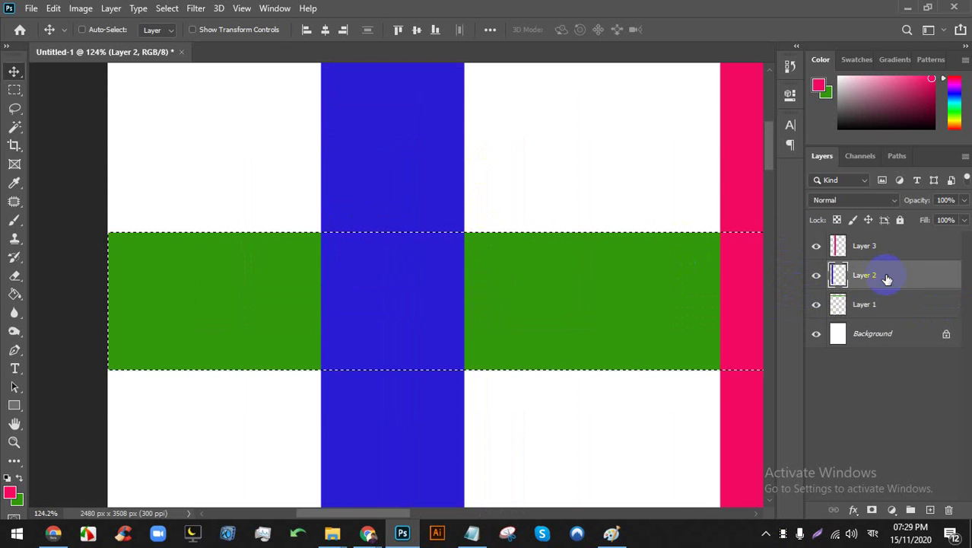
{"action": "scroll", "coordinate": [677, 266], "scroll_direction": "down", "scroll_amount": 2}
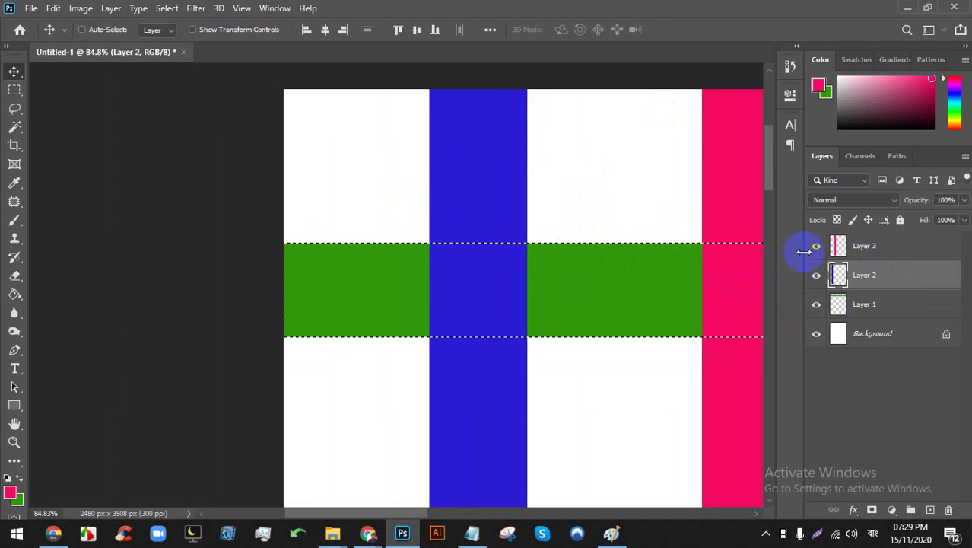
{"action": "scroll", "coordinate": [393, 178], "scroll_direction": "down", "scroll_amount": 5}
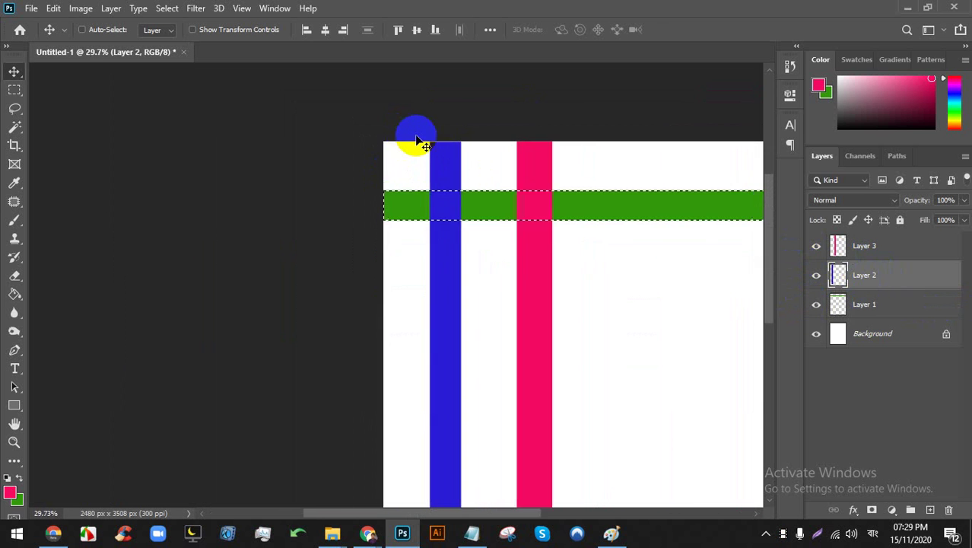
{"action": "scroll", "coordinate": [417, 140], "scroll_direction": "up", "scroll_amount": 2}
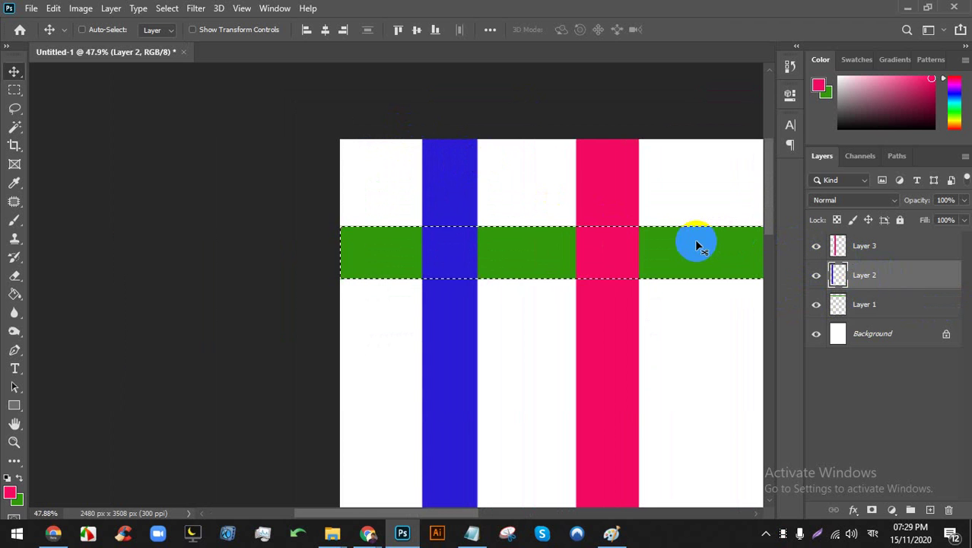
Remove the selected part of the blue strip on Layer 2, check the Google Meet call, and undo the removal in Photoshop
{"action": "left_click_drag", "start_coordinate": [696, 245], "coordinate": [512, 238]}
{"action": "scroll", "coordinate": [489, 215], "scroll_direction": "up", "scroll_amount": 4}
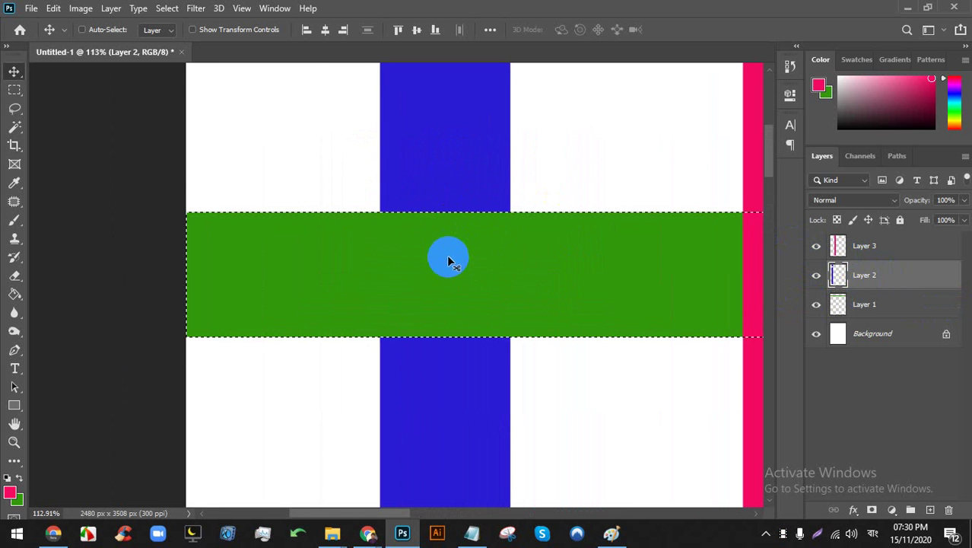
{"action": "scroll", "coordinate": [410, 222], "scroll_direction": "up", "scroll_amount": 1}
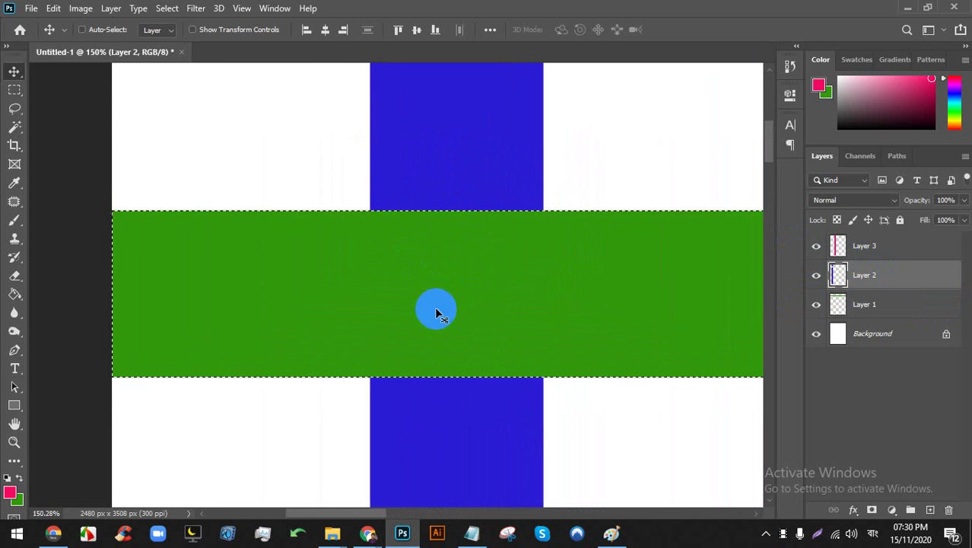
{"action": "left_click", "coordinate": [368, 532]}
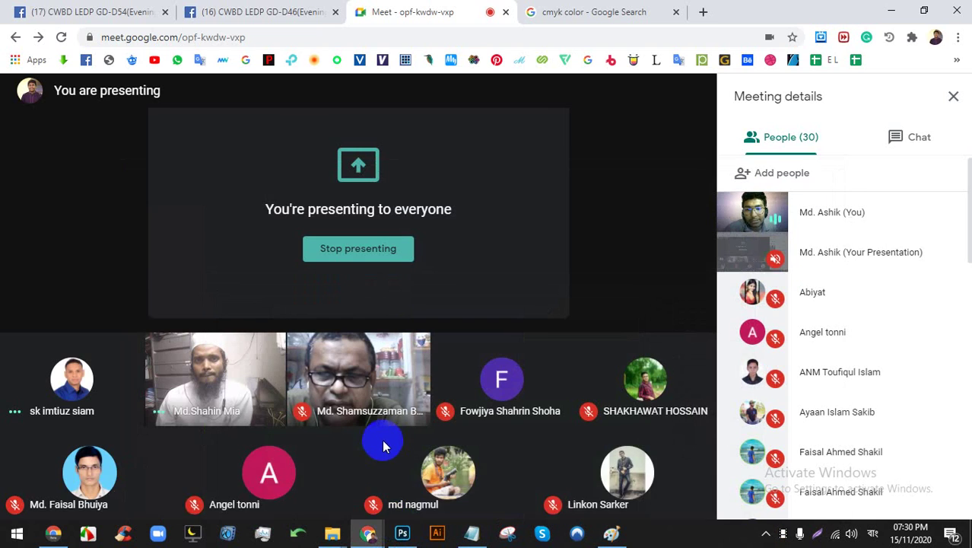
{"action": "left_click", "coordinate": [402, 532]}
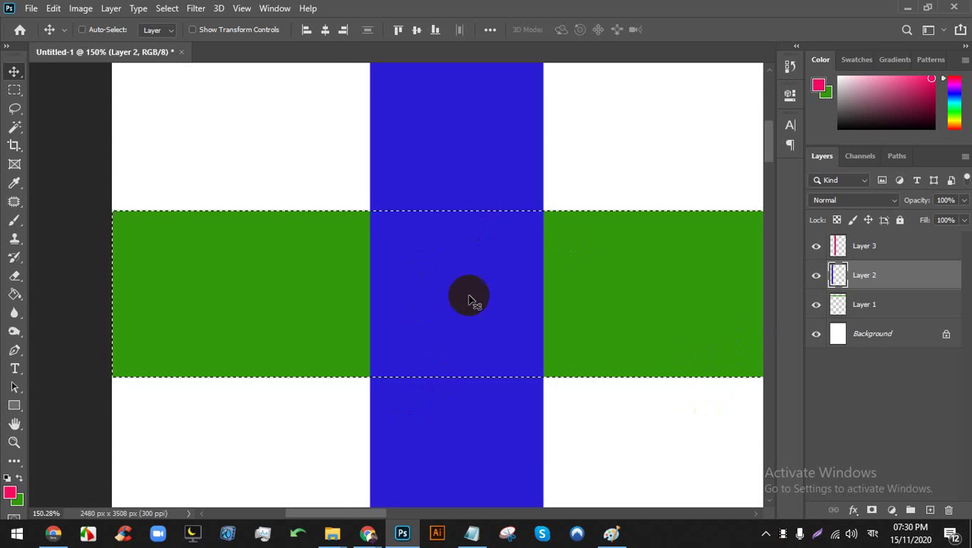
Examine the crossing of the blue and green strips up close and check Layer 2's visibility
{"action": "scroll", "coordinate": [404, 211], "scroll_direction": "up", "scroll_amount": 2}
{"action": "scroll", "coordinate": [412, 218], "scroll_direction": "down", "scroll_amount": 3}
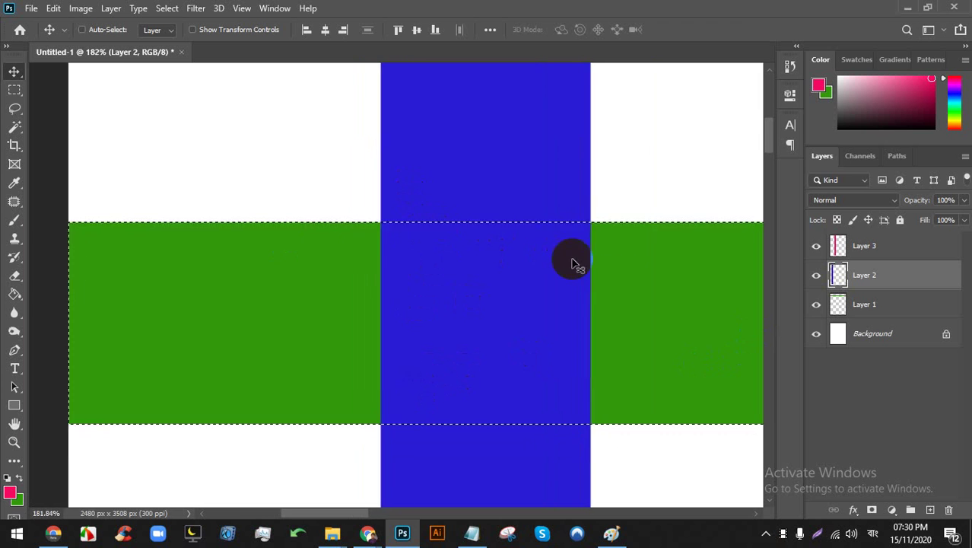
{"action": "left_click", "coordinate": [812, 275]}
{"action": "scroll", "coordinate": [455, 217], "scroll_direction": "down", "scroll_amount": 8}
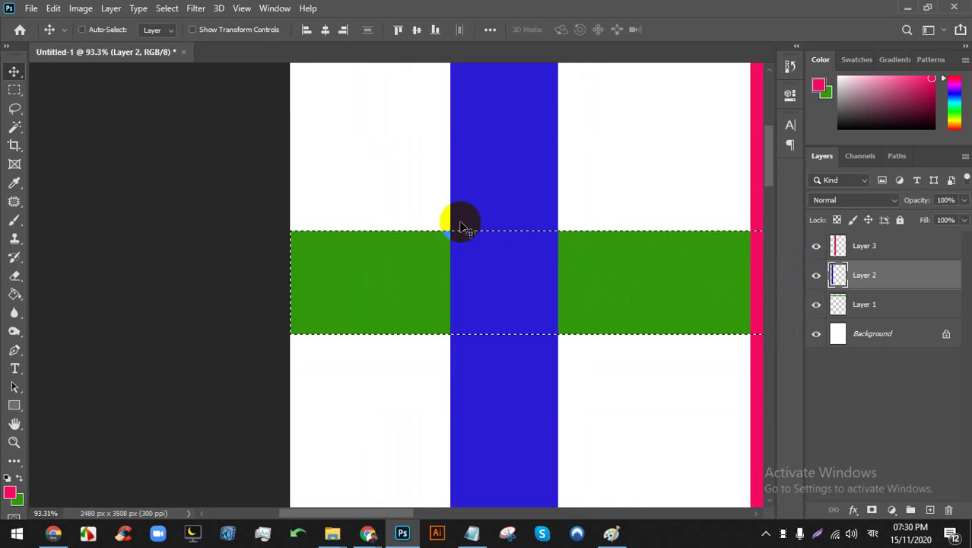
{"action": "scroll", "coordinate": [532, 217], "scroll_direction": "down", "scroll_amount": 3}
{"action": "scroll", "coordinate": [416, 102], "scroll_direction": "up", "scroll_amount": 5}
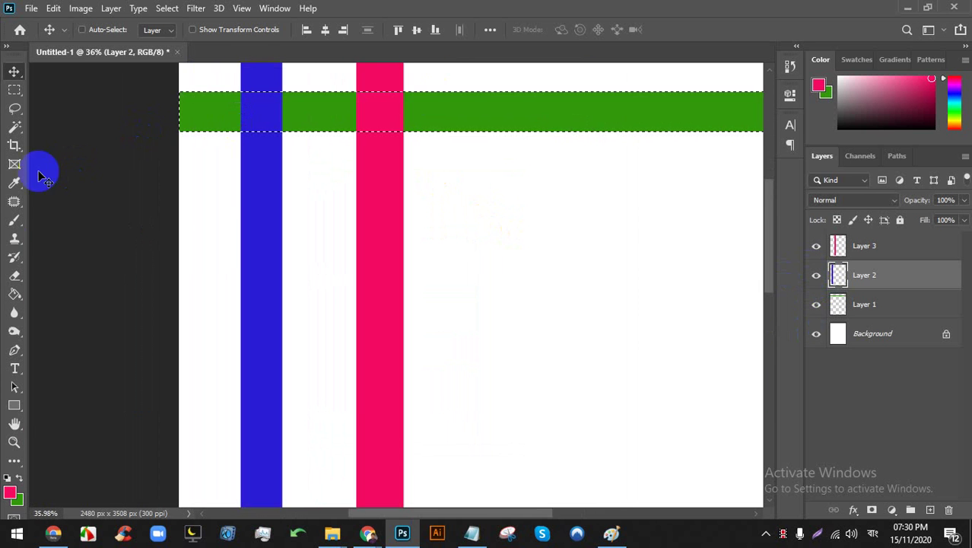
Fill the selected part of Layer 2's blue strip with the pink foreground color using the Paint Bucket tool
{"action": "left_click", "coordinate": [14, 293]}
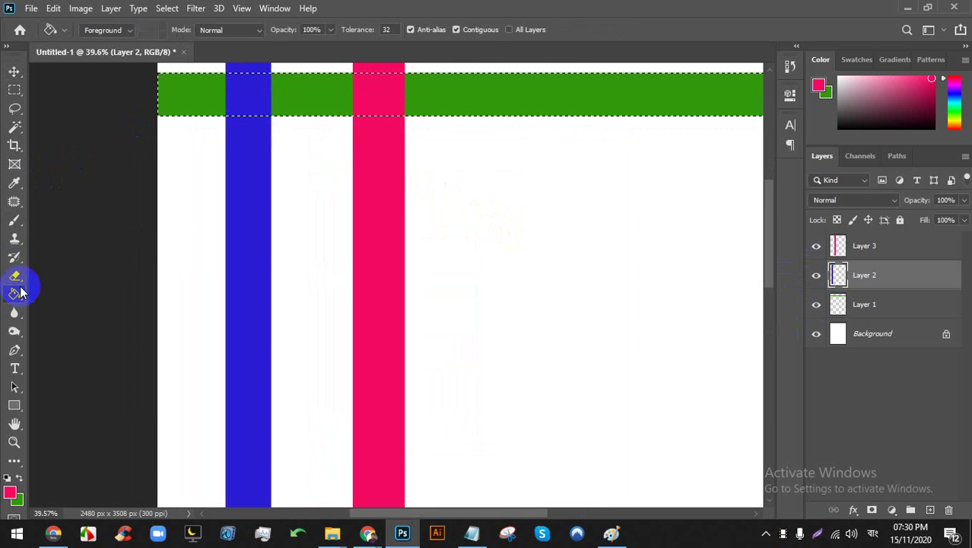
{"action": "left_click", "coordinate": [264, 101]}
{"action": "scroll", "coordinate": [221, 76], "scroll_direction": "up", "scroll_amount": 4}
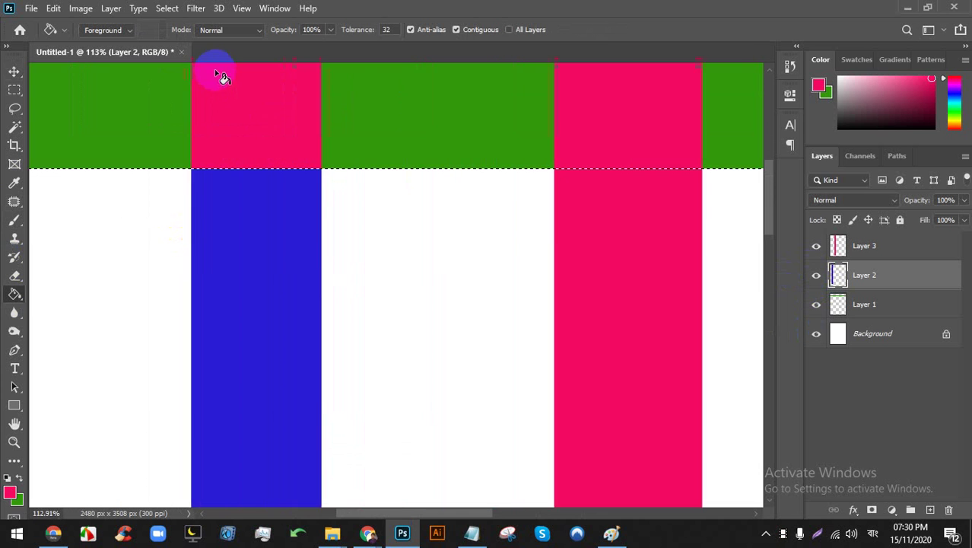
{"action": "scroll", "coordinate": [239, 105], "scroll_direction": "down", "scroll_amount": 3}
{"action": "scroll", "coordinate": [229, 76], "scroll_direction": "up", "scroll_amount": 2}
{"action": "scroll", "coordinate": [234, 91], "scroll_direction": "up", "scroll_amount": 4}
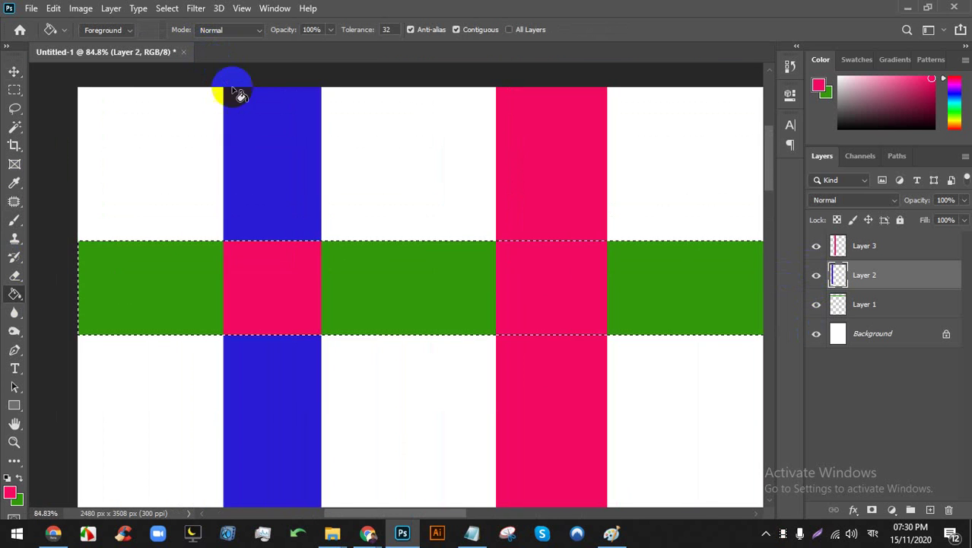
{"action": "scroll", "coordinate": [303, 271], "scroll_direction": "up", "scroll_amount": 2}
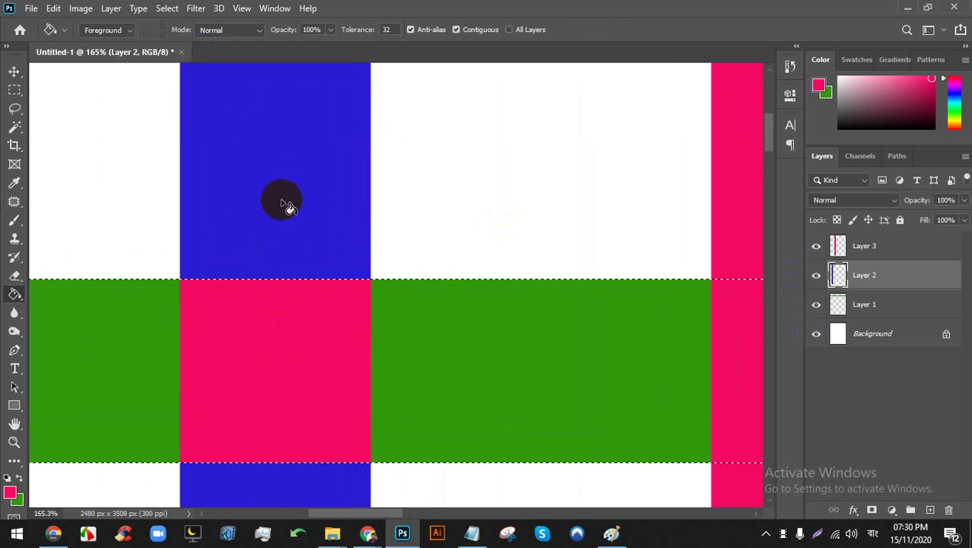
{"action": "scroll", "coordinate": [296, 205], "scroll_direction": "down", "scroll_amount": 4}
{"action": "scroll", "coordinate": [338, 156], "scroll_direction": "down", "scroll_amount": 3}
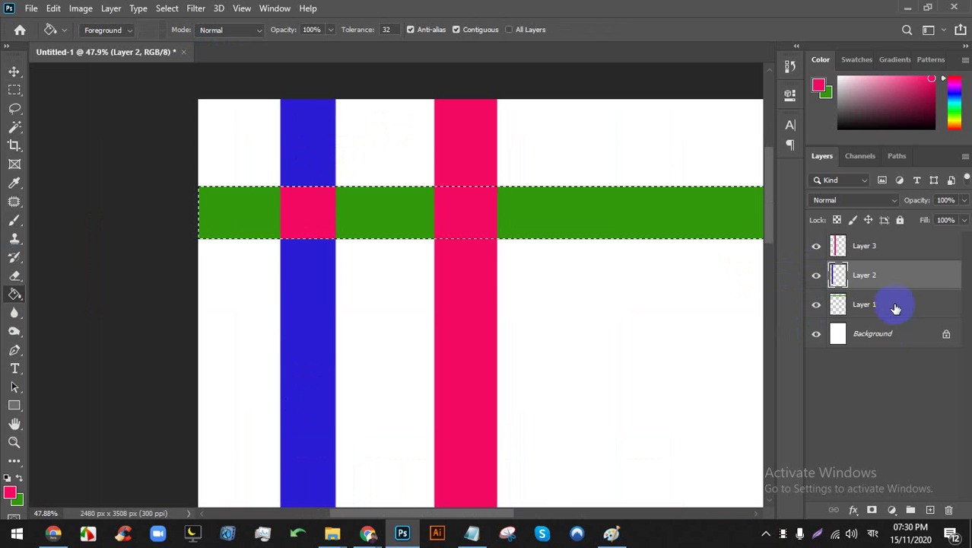
Toggle the visibility of Layer 2 and Layer 1 to examine which layer holds the pink-filled crossing
{"action": "left_click", "coordinate": [816, 275]}
{"action": "left_click", "coordinate": [817, 275]}
{"action": "left_click", "coordinate": [817, 275]}
{"action": "left_click", "coordinate": [817, 275]}
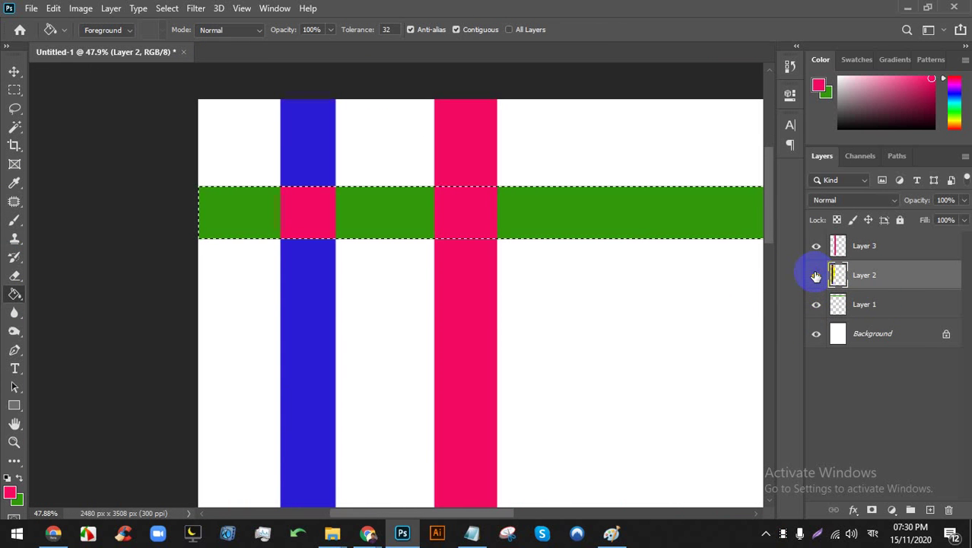
{"action": "left_click", "coordinate": [816, 309]}
{"action": "left_click", "coordinate": [817, 309]}
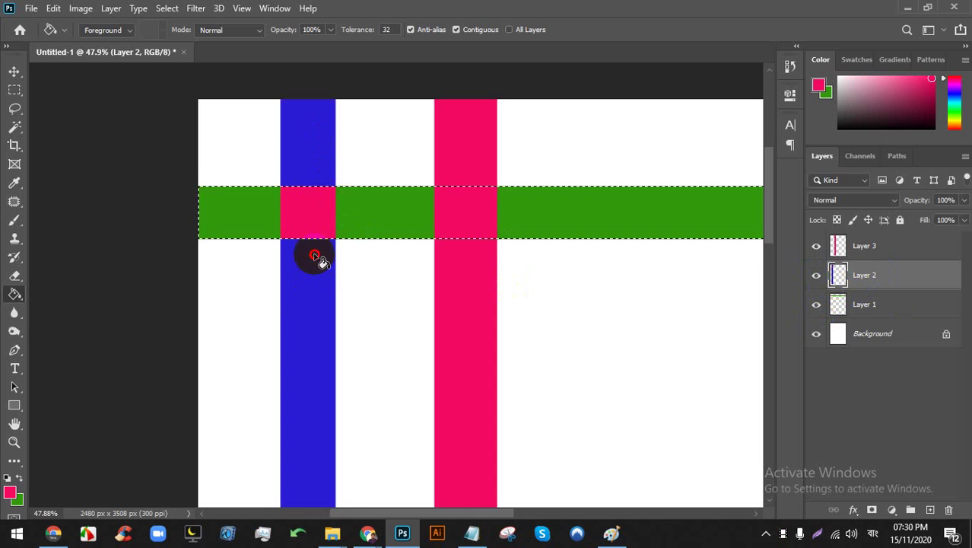
{"action": "scroll", "coordinate": [304, 178], "scroll_direction": "up", "scroll_amount": 1}
{"action": "scroll", "coordinate": [305, 177], "scroll_direction": "up", "scroll_amount": 3}
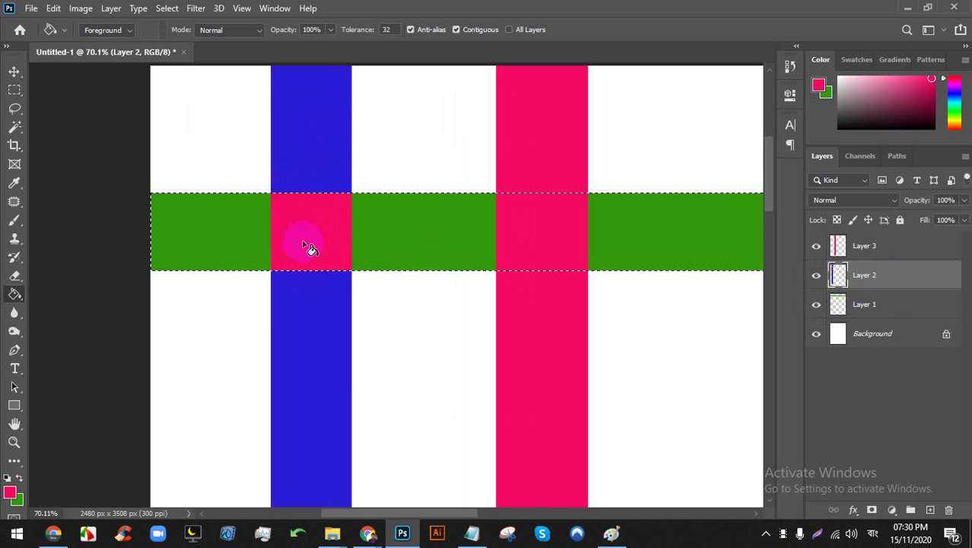
Fill the rest of the horizontal selection on Layer 2 with the pink foreground color, and clear the selection
{"action": "left_click", "coordinate": [256, 234]}
{"action": "left_click", "coordinate": [402, 237]}
{"action": "scroll", "coordinate": [506, 195], "scroll_direction": "down", "scroll_amount": 15}
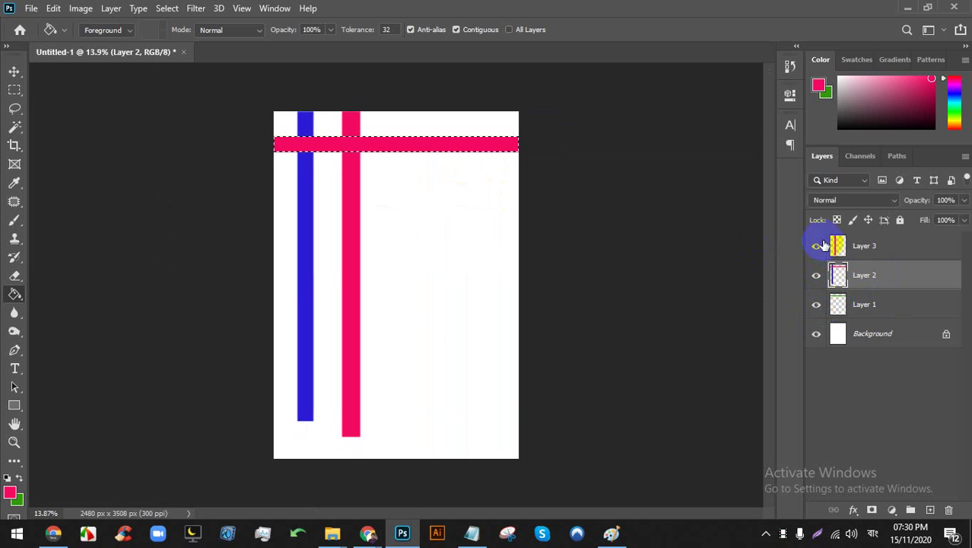
{"action": "scroll", "coordinate": [382, 150], "scroll_direction": "down", "scroll_amount": 2}
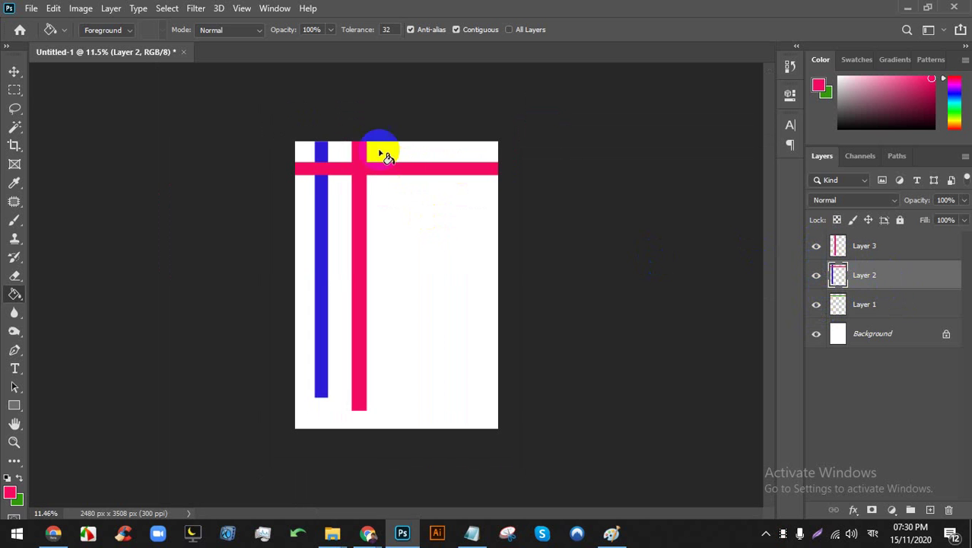
Move Layer 2's crossed strips away from the green strip and scale them to 47.72% in width and height
{"action": "left_click", "coordinate": [14, 72]}
{"action": "left_click_drag", "start_coordinate": [374, 184], "coordinate": [358, 224]}
{"action": "scroll", "coordinate": [341, 228], "scroll_direction": "up", "scroll_amount": 5}
{"action": "left_click_drag", "start_coordinate": [304, 204], "coordinate": [414, 189]}
{"action": "key", "text": "ctrl+t"}
{"action": "left_click_drag", "start_coordinate": [386, 143], "coordinate": [463, 232]}
{"action": "left_click_drag", "start_coordinate": [486, 272], "coordinate": [408, 178]}
{"action": "left_click", "coordinate": [706, 29]}
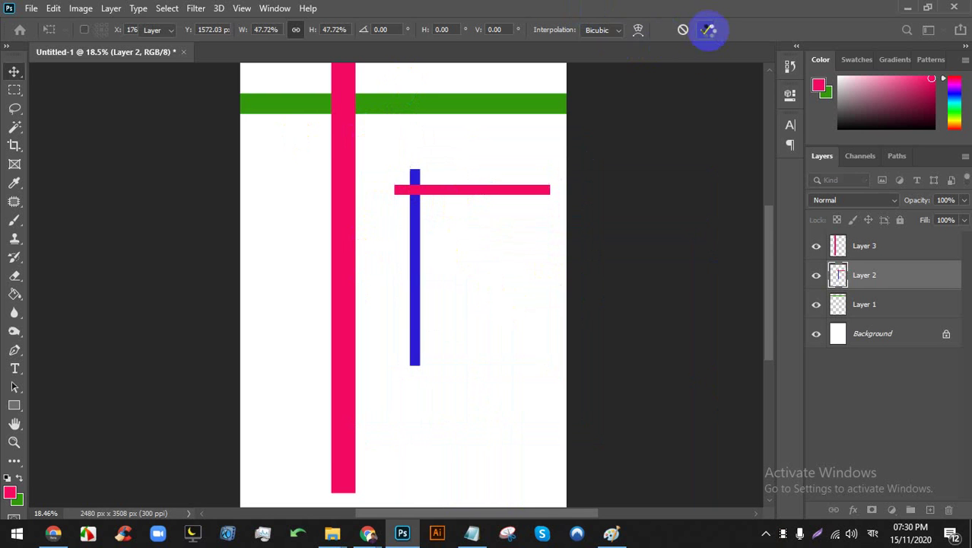
Switch to the Google Meet call in Chrome to check on the participants
{"action": "mouse_move", "coordinate": [368, 532]}
{"action": "left_click", "coordinate": [320, 514]}
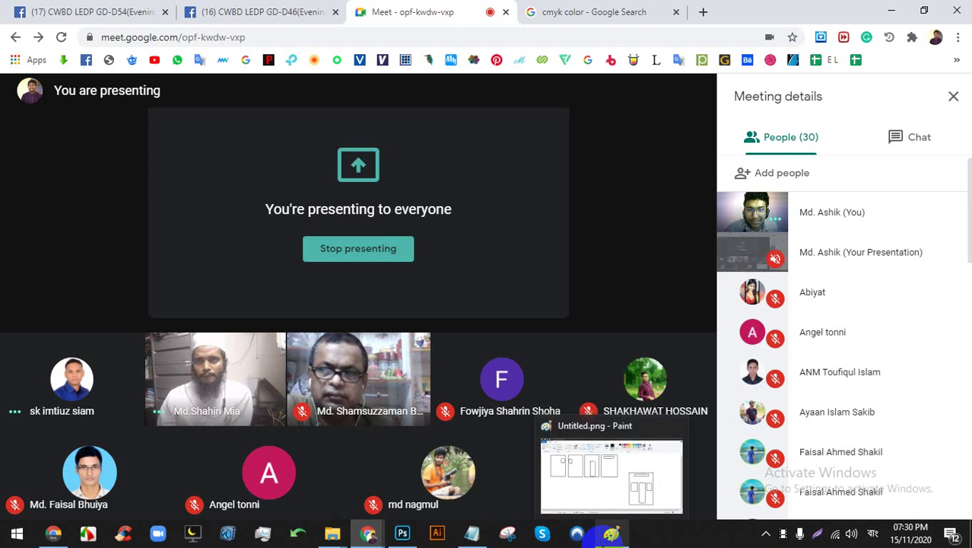
{"action": "left_click", "coordinate": [694, 541]}
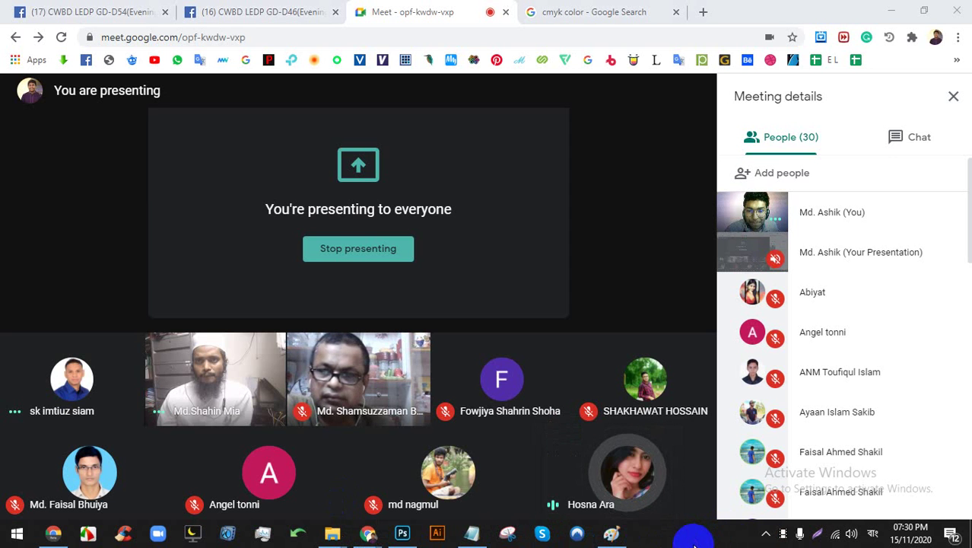
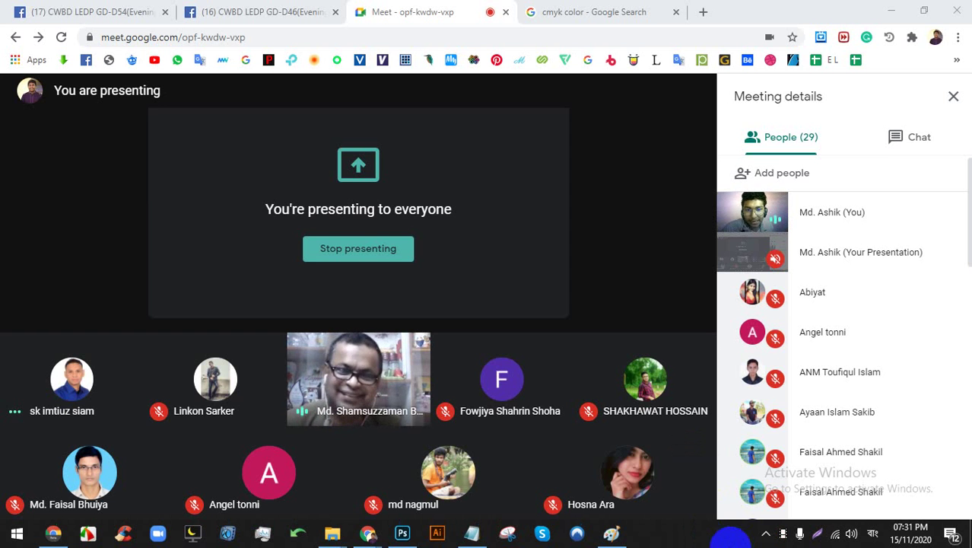
Switch back to Photoshop and delete Layer 2, Layer 1 and Layer 3, leaving only the Background layer
{"action": "left_click", "coordinate": [402, 533]}
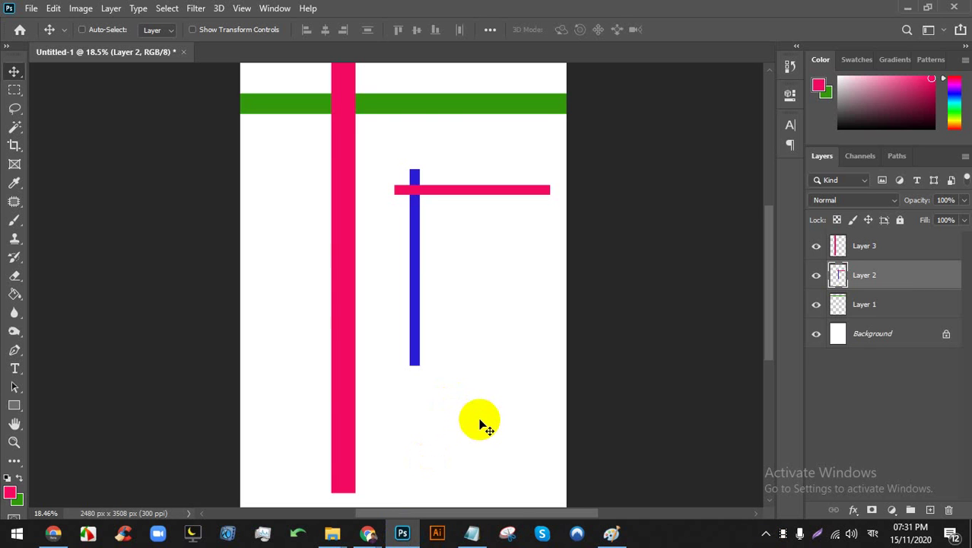
{"action": "key", "text": "Delete"}
{"action": "key", "text": "Delete"}
{"action": "left_click", "coordinate": [873, 250]}
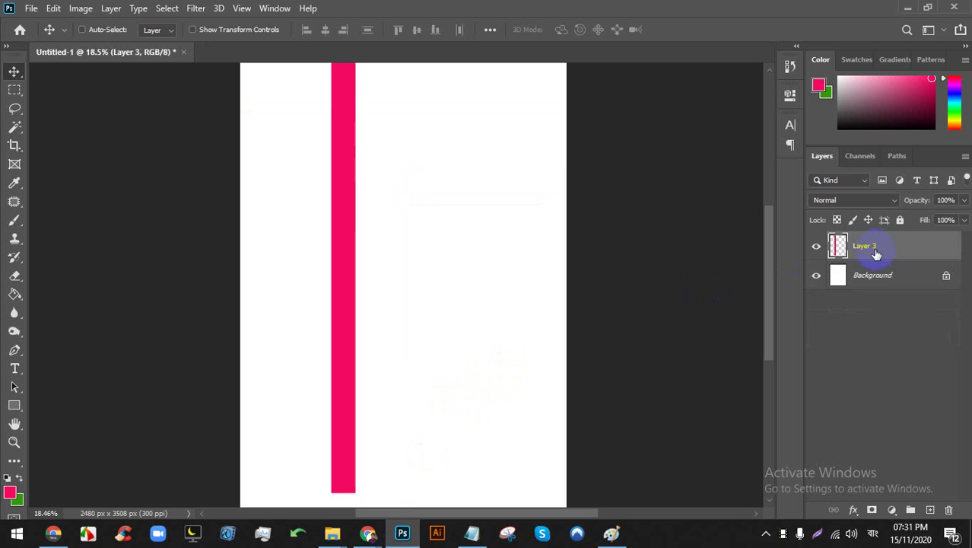
{"action": "key", "text": "Delete"}
{"action": "scroll", "coordinate": [382, 141], "scroll_direction": "down", "scroll_amount": 2}
{"action": "scroll", "coordinate": [455, 113], "scroll_direction": "up", "scroll_amount": 3}
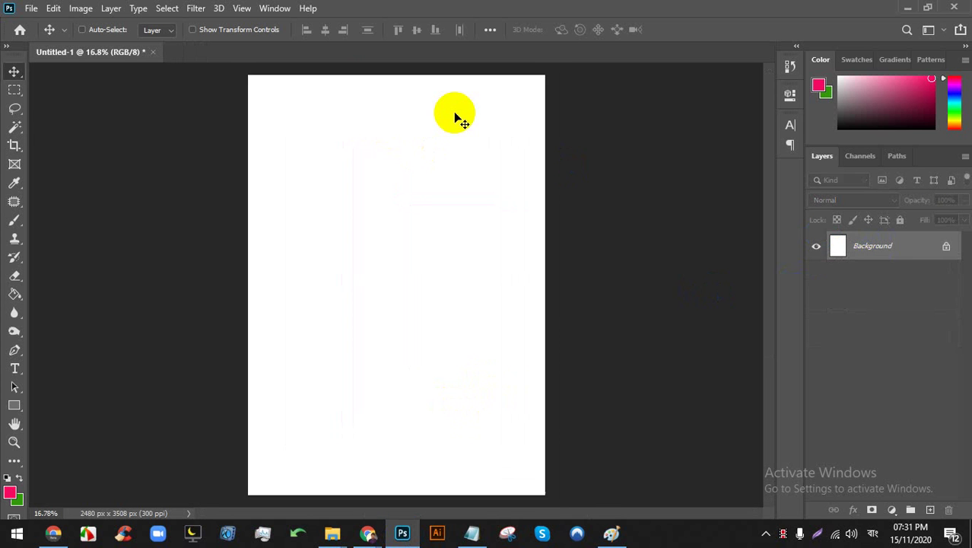
Activate the Rectangular Marquee tool and check the Google Meet call
{"action": "left_click", "coordinate": [25, 96]}
{"action": "left_click", "coordinate": [70, 89]}
{"action": "scroll", "coordinate": [411, 76], "scroll_direction": "up", "scroll_amount": 1}
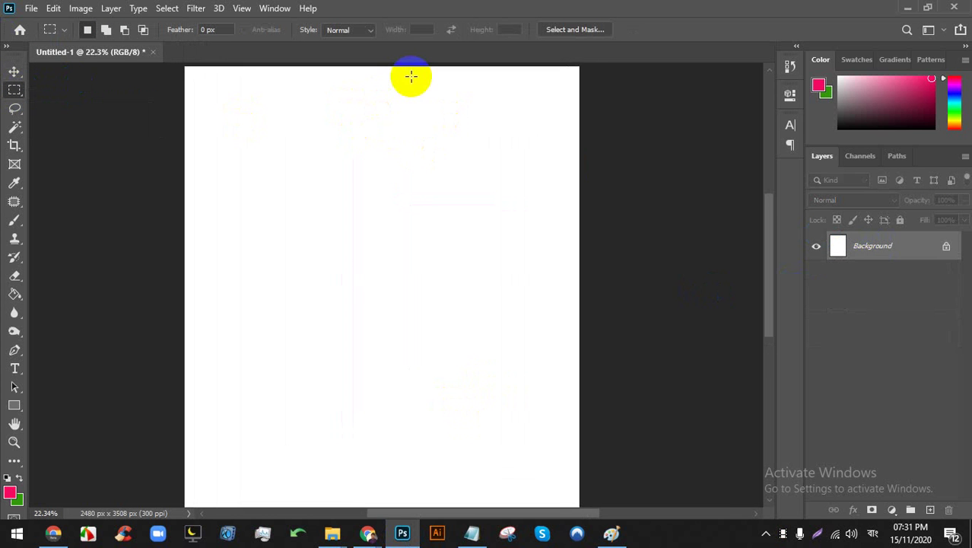
{"action": "scroll", "coordinate": [411, 76], "scroll_direction": "down", "scroll_amount": 3}
{"action": "left_click", "coordinate": [403, 534]}
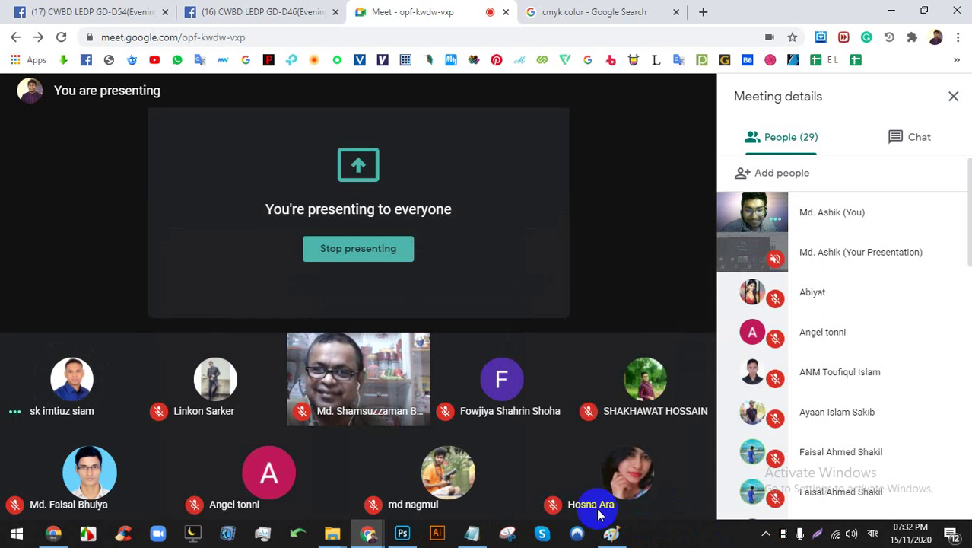
Return to Photoshop, draw a wide rectangular selection in the upper part of the page and add a new layer
{"action": "left_click", "coordinate": [402, 533]}
{"action": "scroll", "coordinate": [373, 110], "scroll_direction": "up", "scroll_amount": 1}
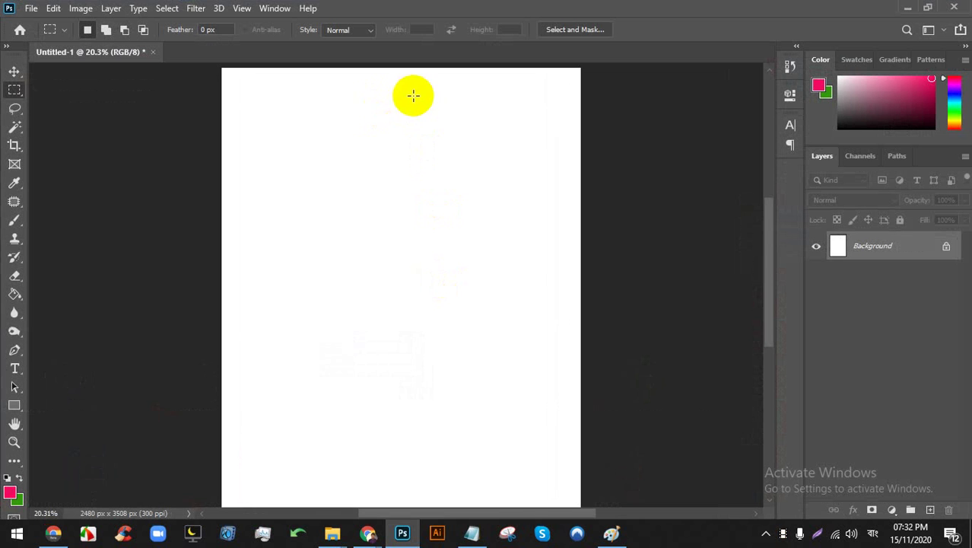
{"action": "left_click_drag", "start_coordinate": [367, 111], "coordinate": [499, 181]}
{"action": "left_click", "coordinate": [931, 509]}
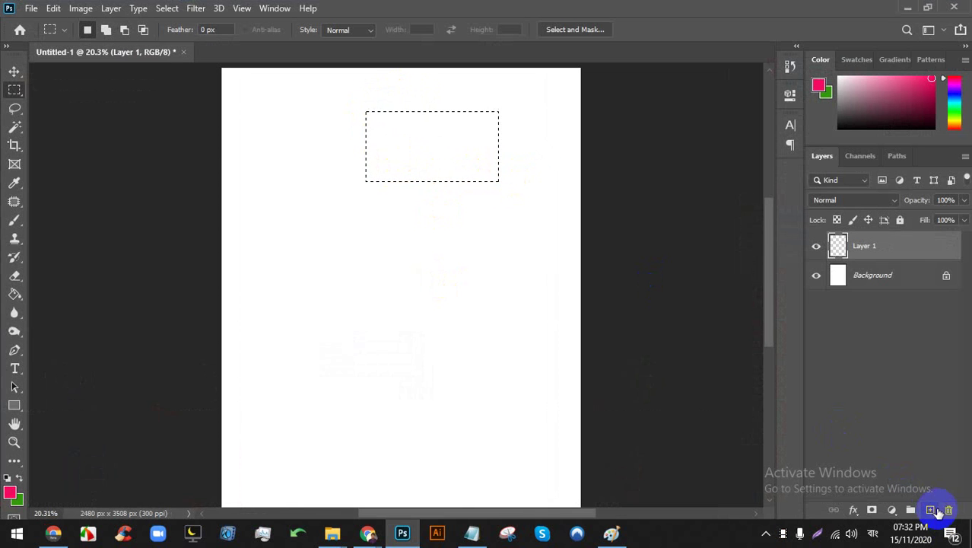
Set the foreground color to green #1e920f, fill the rectangular selection on Layer 1 with the Paint Bucket tool, and deselect
{"action": "left_click", "coordinate": [10, 493]}
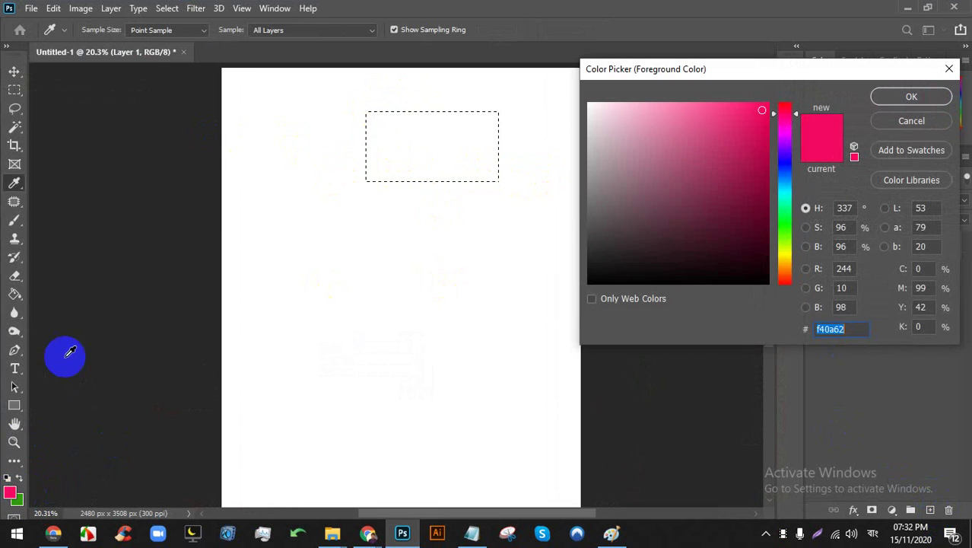
{"action": "left_click", "coordinate": [783, 215]}
{"action": "left_click_drag", "start_coordinate": [761, 185], "coordinate": [749, 174]}
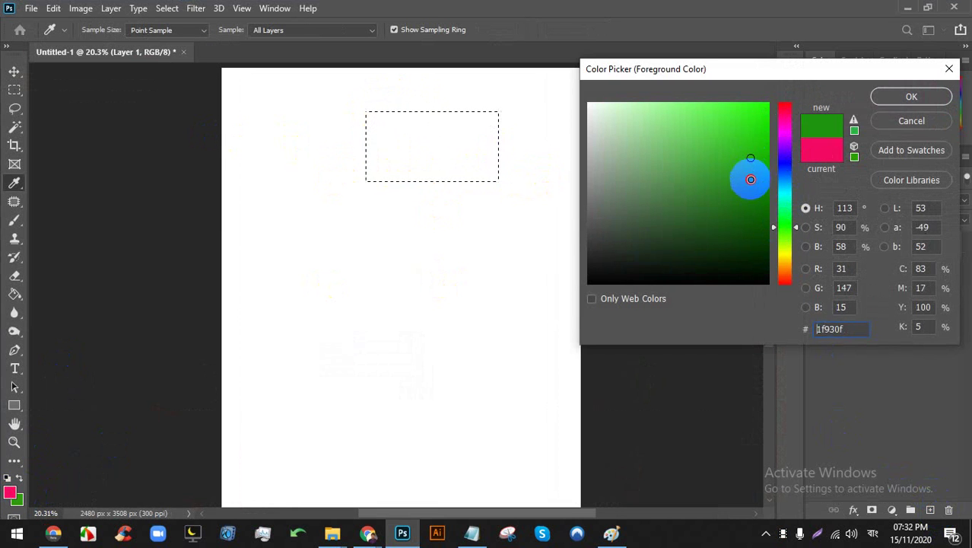
{"action": "left_click", "coordinate": [905, 96]}
{"action": "left_click", "coordinate": [15, 299]}
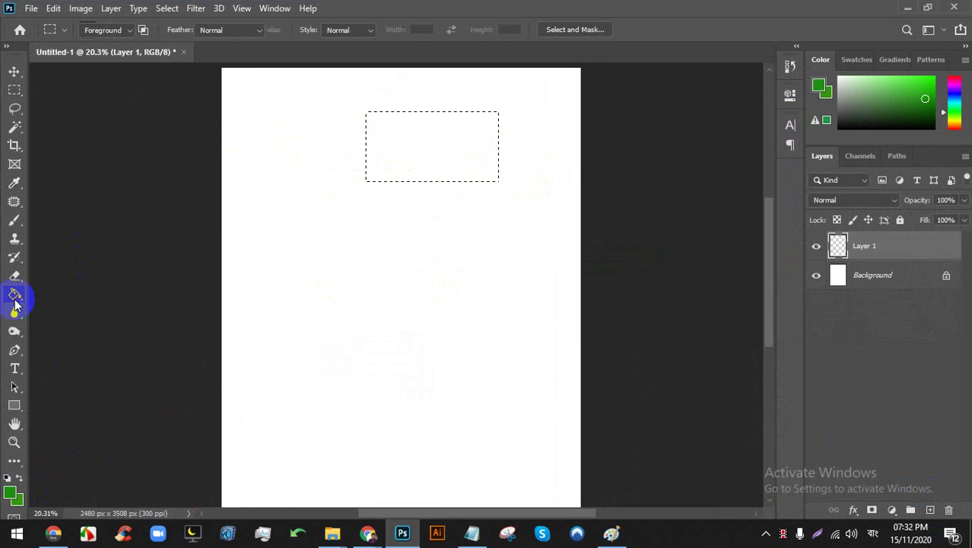
{"action": "left_click", "coordinate": [464, 153]}
{"action": "left_click", "coordinate": [459, 32]}
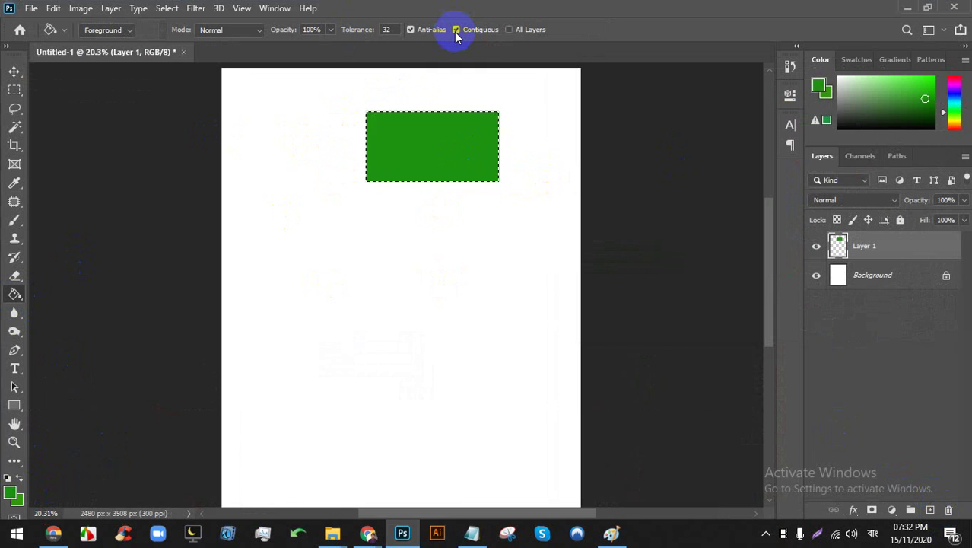
{"action": "scroll", "coordinate": [451, 76], "scroll_direction": "up", "scroll_amount": 2}
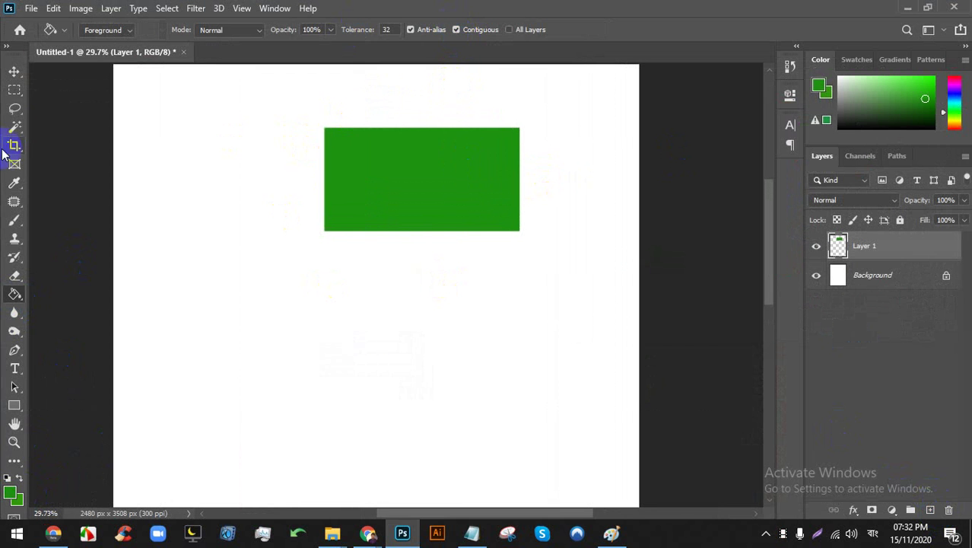
Draw a circular selection over the upper part of the green rectangle with the Elliptical Marquee tool and add a new layer
{"action": "left_click", "coordinate": [16, 91]}
{"action": "left_click_drag", "start_coordinate": [15, 92], "coordinate": [40, 104]}
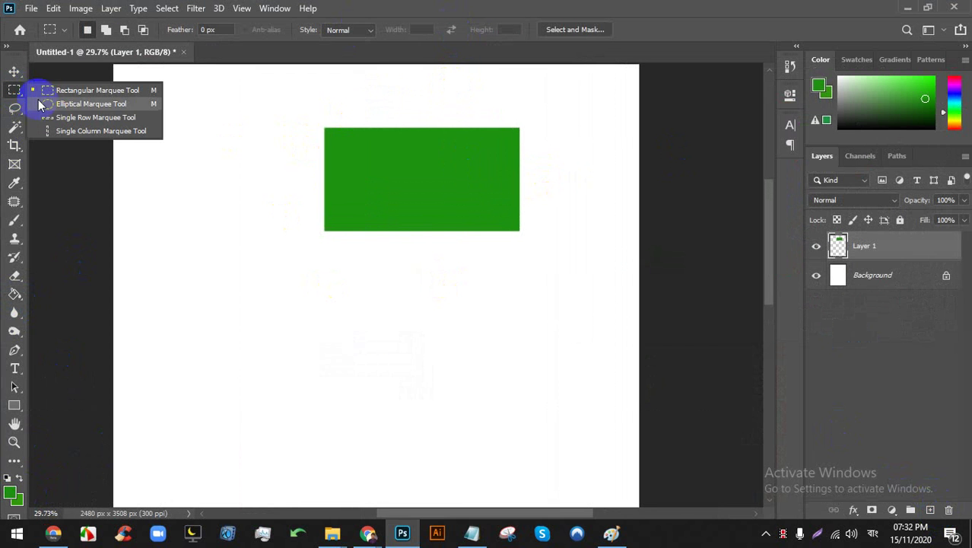
{"action": "left_click", "coordinate": [104, 105]}
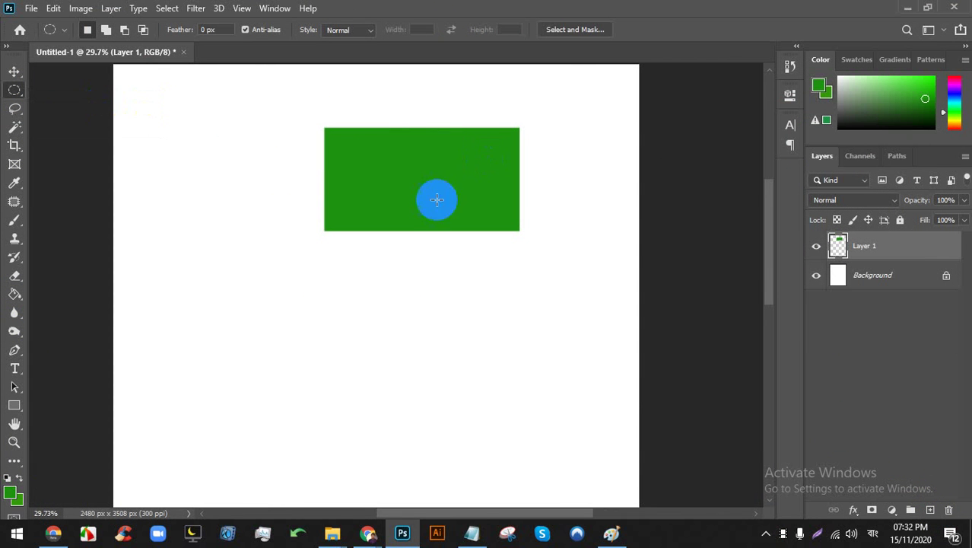
{"action": "left_click_drag", "start_coordinate": [392, 156], "coordinate": [503, 187]}
{"action": "scroll", "coordinate": [380, 137], "scroll_direction": "up", "scroll_amount": 5}
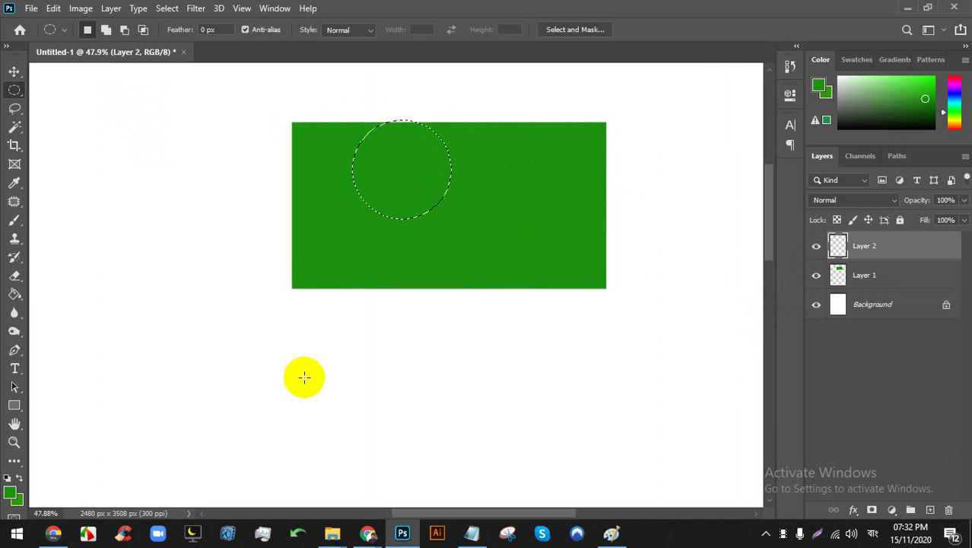
Set the foreground color to red #f50a52 and fill the circular selection on Layer 2 with the Paint Bucket tool
{"action": "left_click", "coordinate": [14, 294]}
{"action": "left_click", "coordinate": [12, 493]}
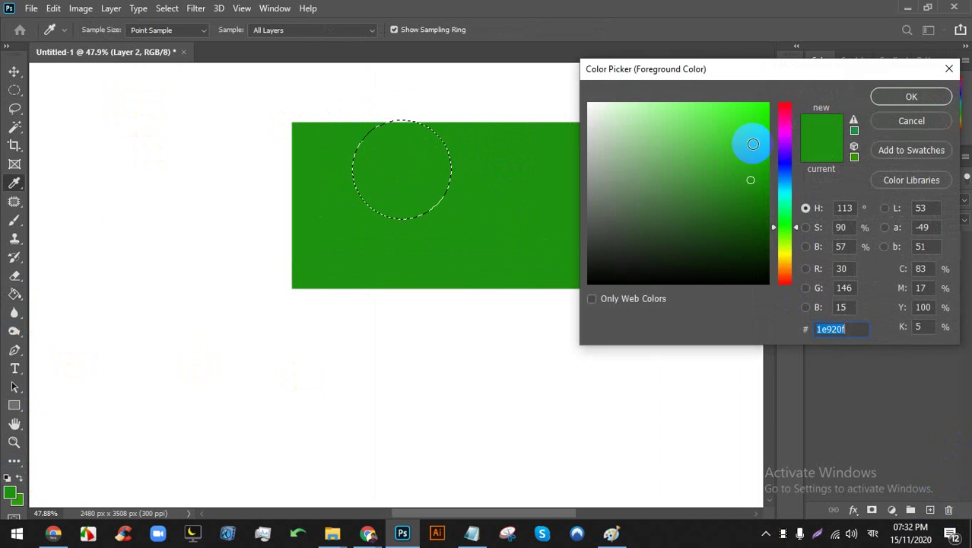
{"action": "left_click", "coordinate": [786, 111]}
{"action": "left_click", "coordinate": [761, 109]}
{"action": "left_click", "coordinate": [886, 94]}
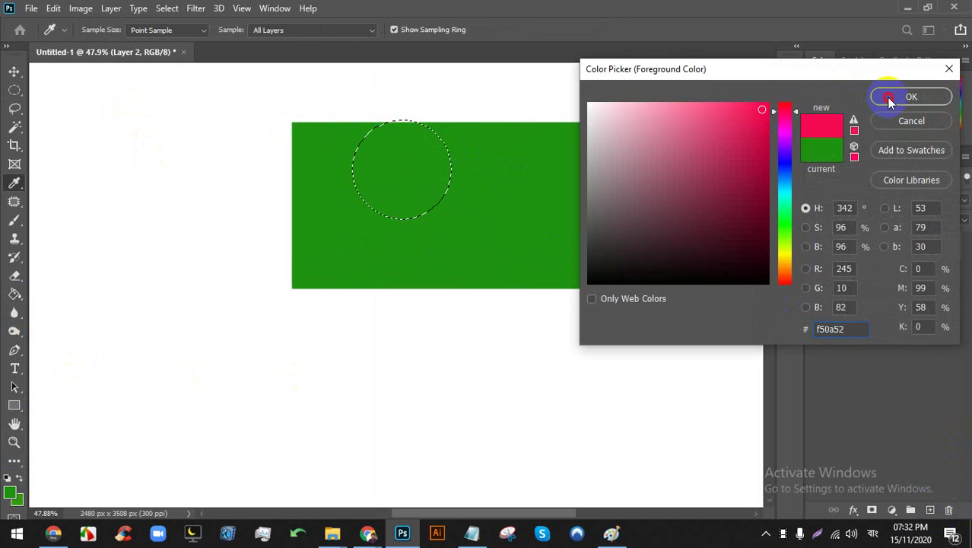
{"action": "left_click", "coordinate": [408, 167]}
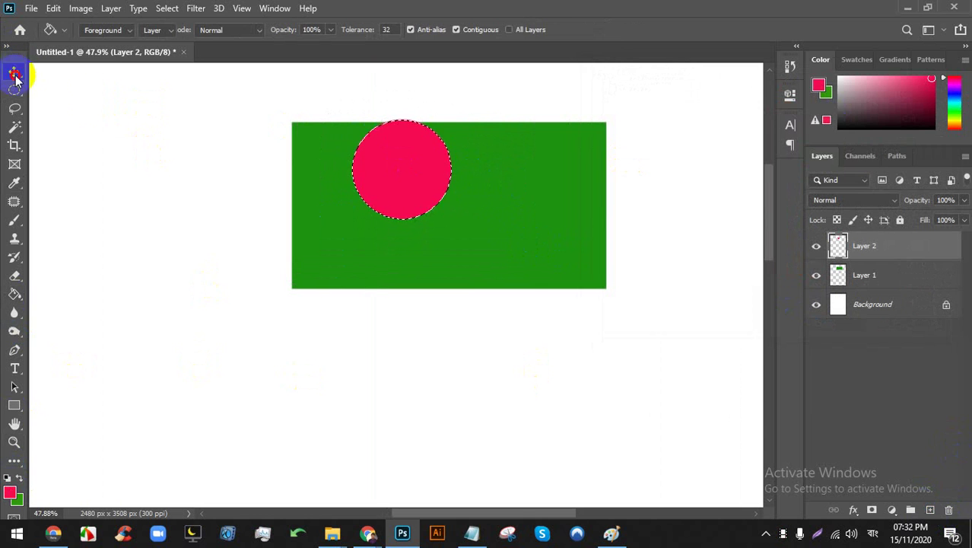
Move the red circle to the middle of the green rectangle and deselect, checking the Google Meet call before returning to Photoshop
{"action": "left_click", "coordinate": [13, 73]}
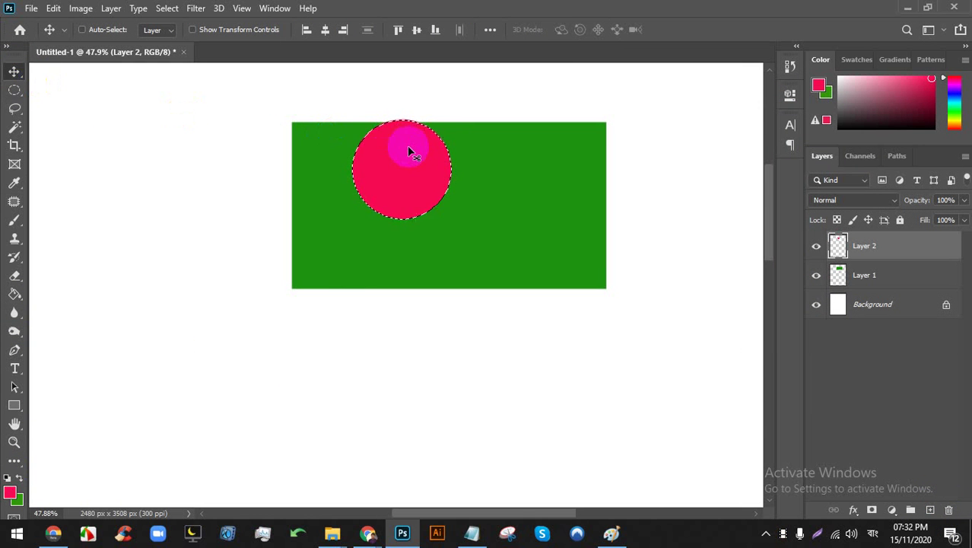
{"action": "left_click_drag", "start_coordinate": [407, 145], "coordinate": [458, 175]}
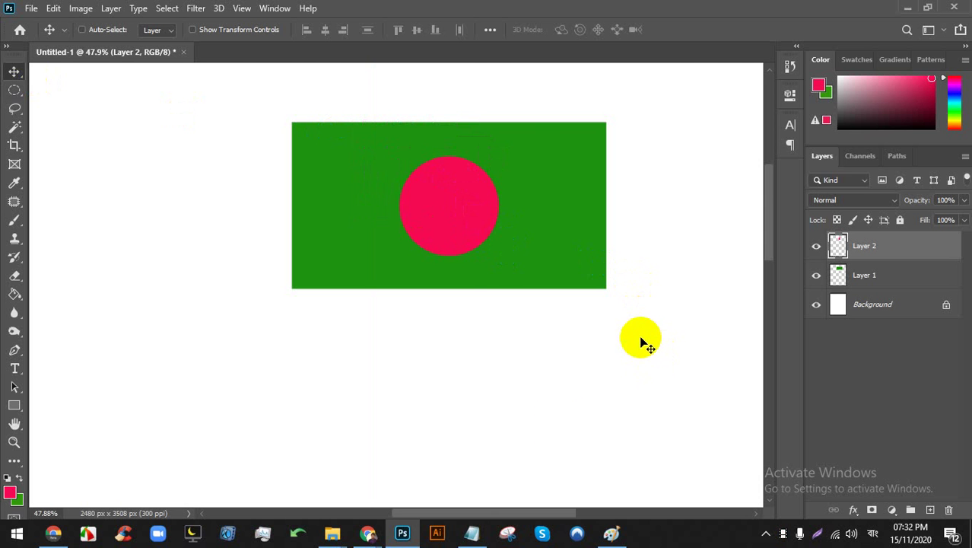
{"action": "left_click", "coordinate": [401, 541]}
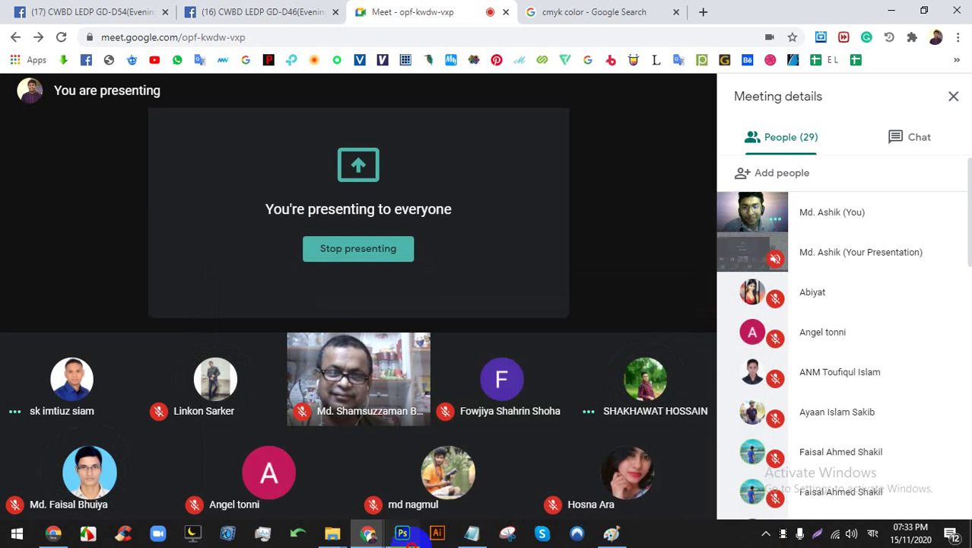
{"action": "left_click", "coordinate": [402, 532]}
Select Layer 2 and Layer 1 together and move the red circle and green rectangle as one across the page
{"action": "left_click", "coordinate": [845, 255]}
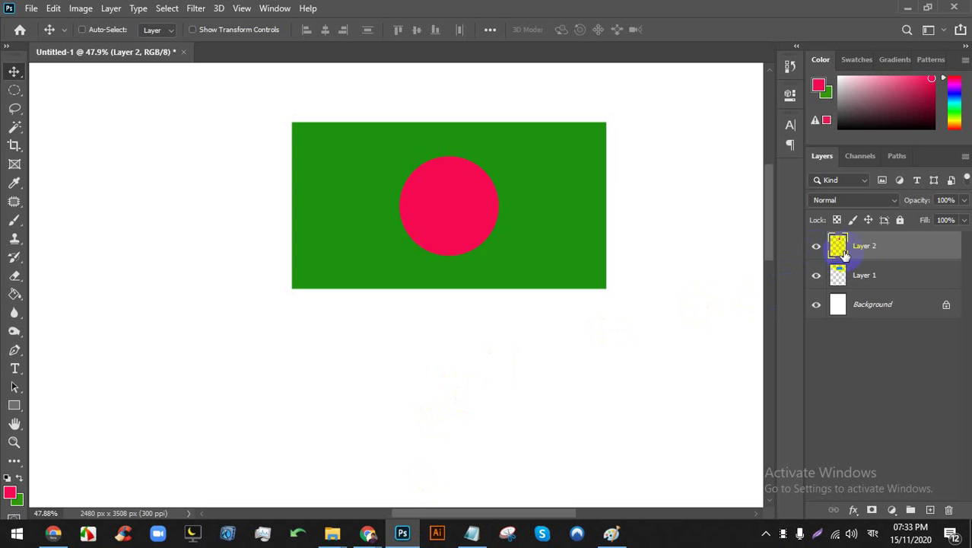
{"action": "left_click", "coordinate": [882, 273], "text": "ctrl"}
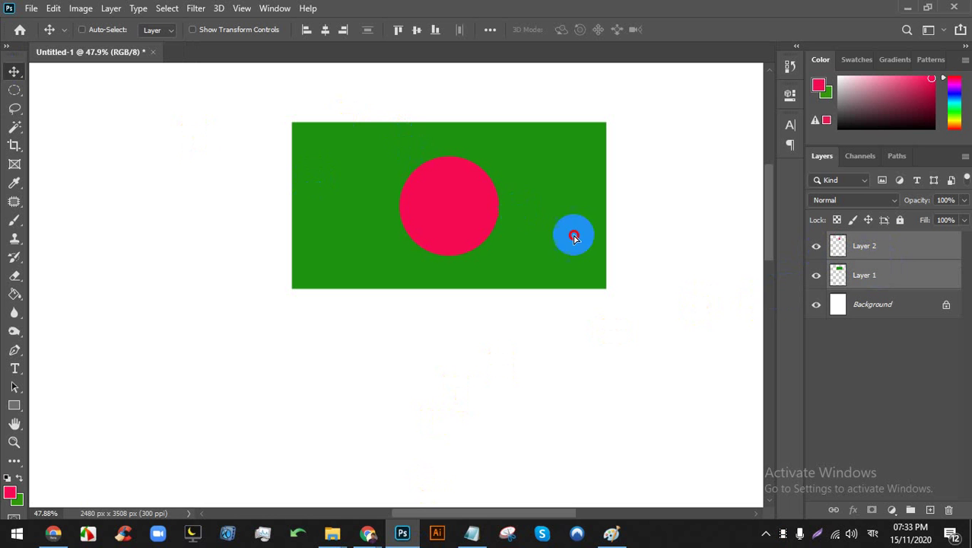
{"action": "scroll", "coordinate": [499, 302], "scroll_direction": "down", "scroll_amount": 1}
{"action": "scroll", "coordinate": [499, 307], "scroll_direction": "down", "scroll_amount": 2}
{"action": "left_click_drag", "start_coordinate": [499, 307], "coordinate": [380, 142]}
{"action": "scroll", "coordinate": [365, 191], "scroll_direction": "up", "scroll_amount": 1}
{"action": "scroll", "coordinate": [330, 79], "scroll_direction": "up", "scroll_amount": 3}
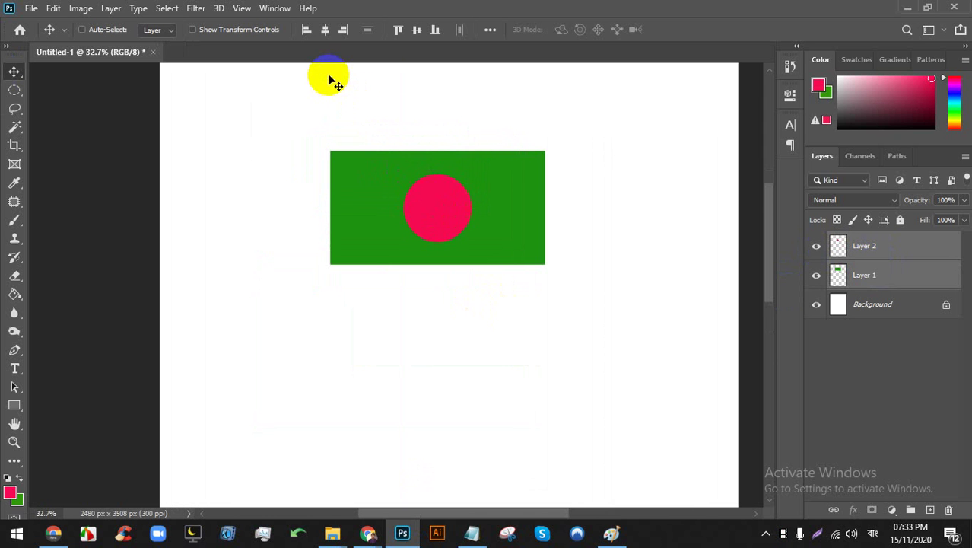
Align the left edges of the red circle and the green rectangle, and check the Google Meet call
{"action": "left_click", "coordinate": [307, 34]}
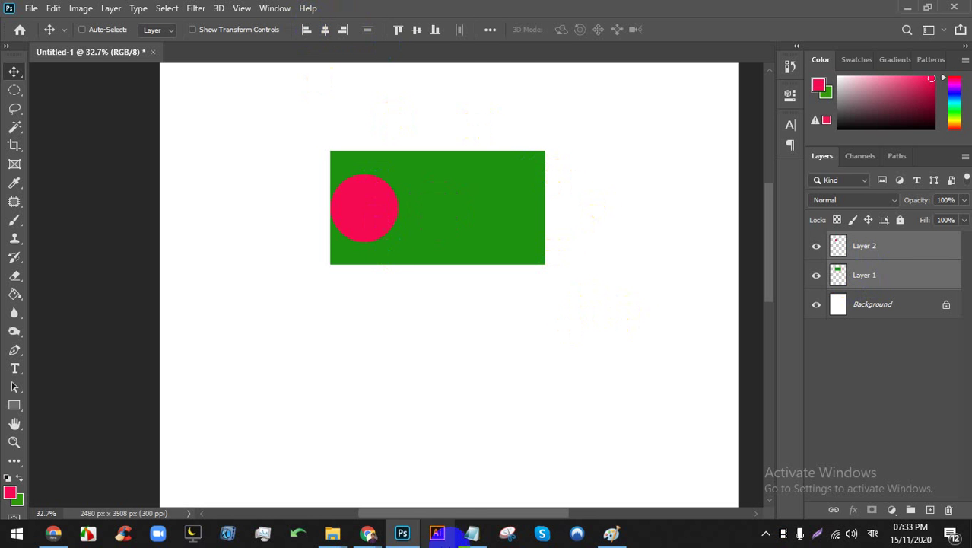
{"action": "left_click", "coordinate": [369, 532]}
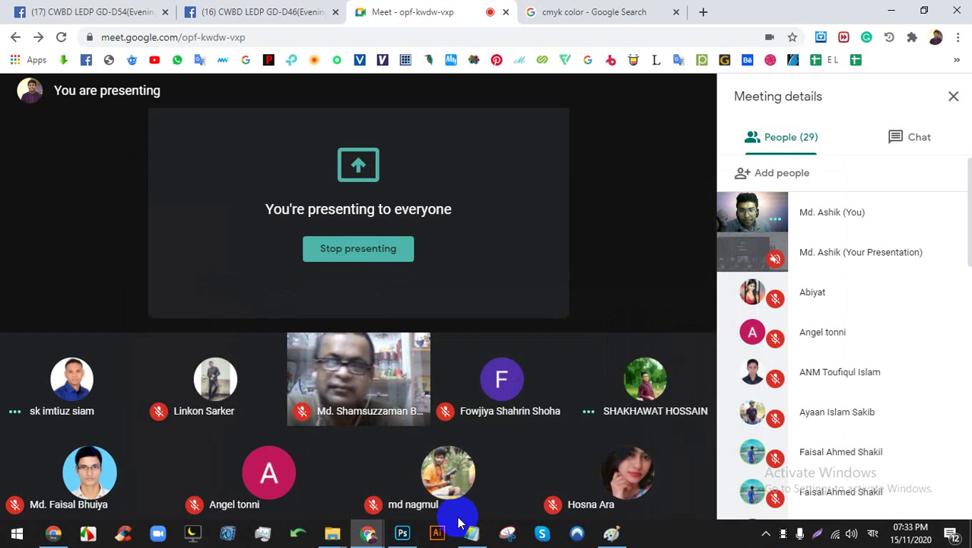
{"action": "left_click", "coordinate": [406, 537]}
Align the red circle and the green rectangle by their horizontal centers
{"action": "left_click", "coordinate": [405, 190]}
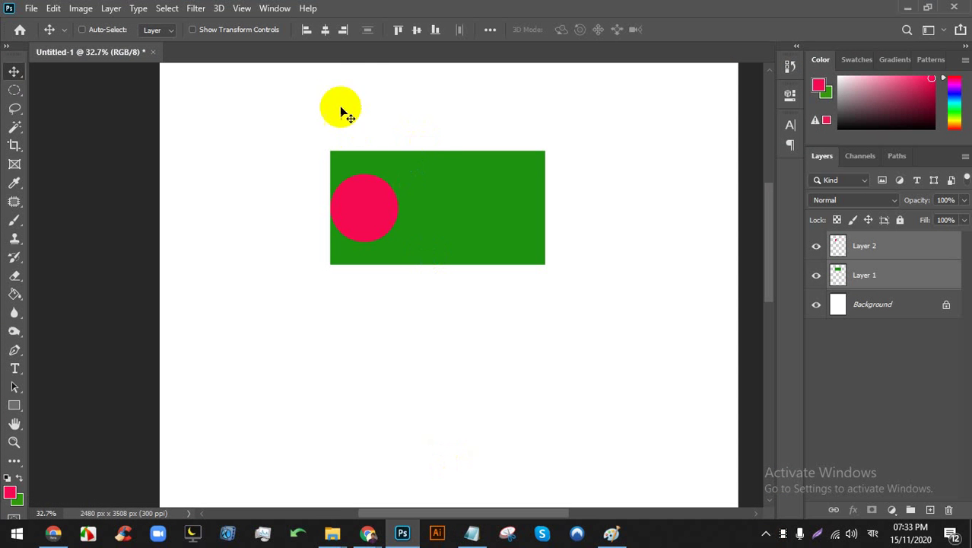
{"action": "left_click", "coordinate": [335, 65]}
{"action": "left_click", "coordinate": [326, 31]}
{"action": "scroll", "coordinate": [373, 156], "scroll_direction": "up", "scroll_amount": 2}
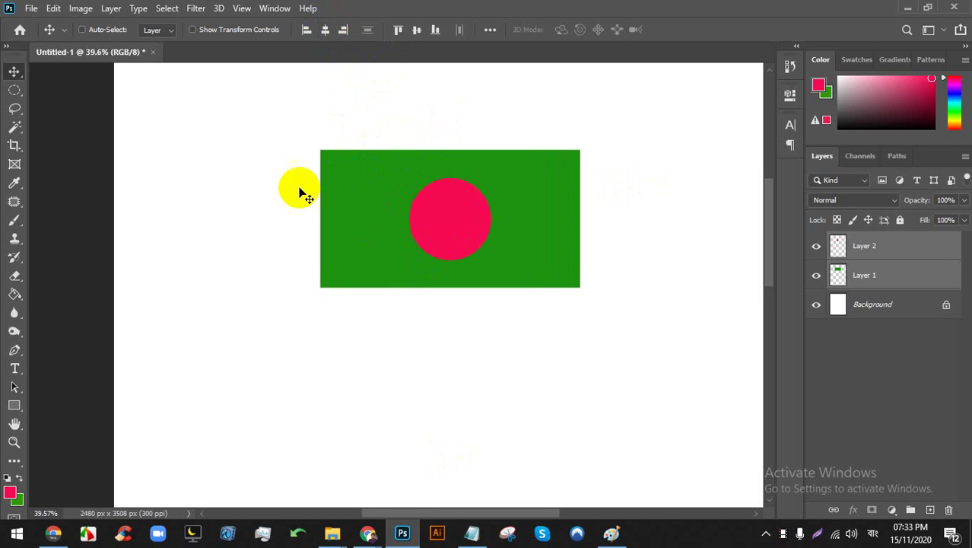
{"action": "scroll", "coordinate": [438, 209], "scroll_direction": "up", "scroll_amount": 2}
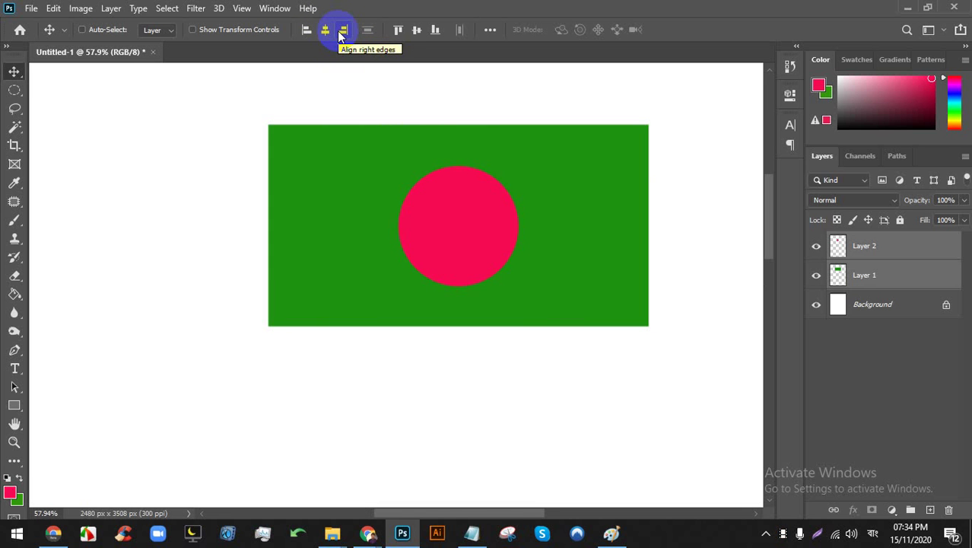
Align the right edges of the red circle and the green rectangle
{"action": "left_click_drag", "start_coordinate": [527, 228], "coordinate": [461, 229]}
{"action": "scroll", "coordinate": [486, 259], "scroll_direction": "down", "scroll_amount": 2}
{"action": "scroll", "coordinate": [460, 228], "scroll_direction": "down", "scroll_amount": 1}
{"action": "left_click_drag", "start_coordinate": [446, 186], "coordinate": [479, 164]}
{"action": "scroll", "coordinate": [479, 164], "scroll_direction": "up", "scroll_amount": 1}
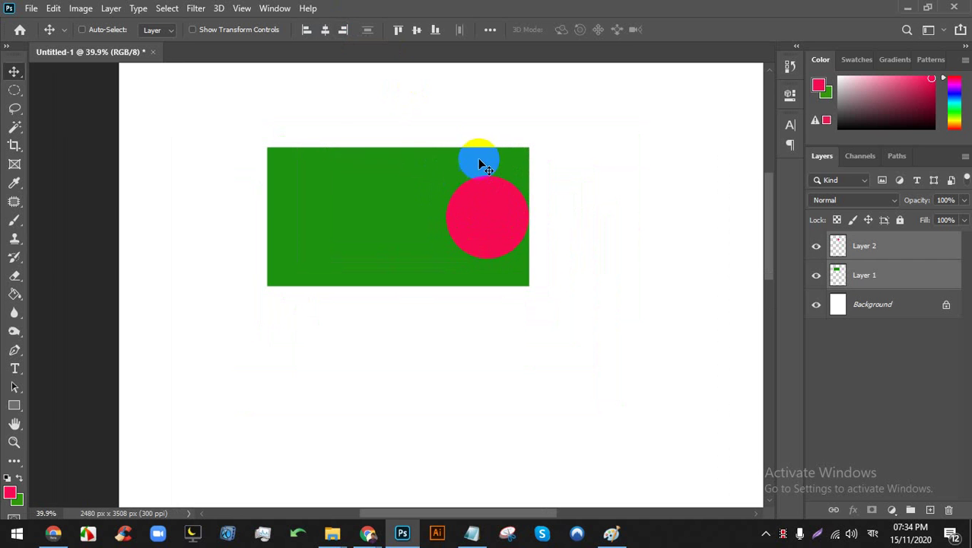
Try the top, vertical center and bottom alignments on the circle and rectangle, ending with their top edges aligned
{"action": "left_click", "coordinate": [397, 31]}
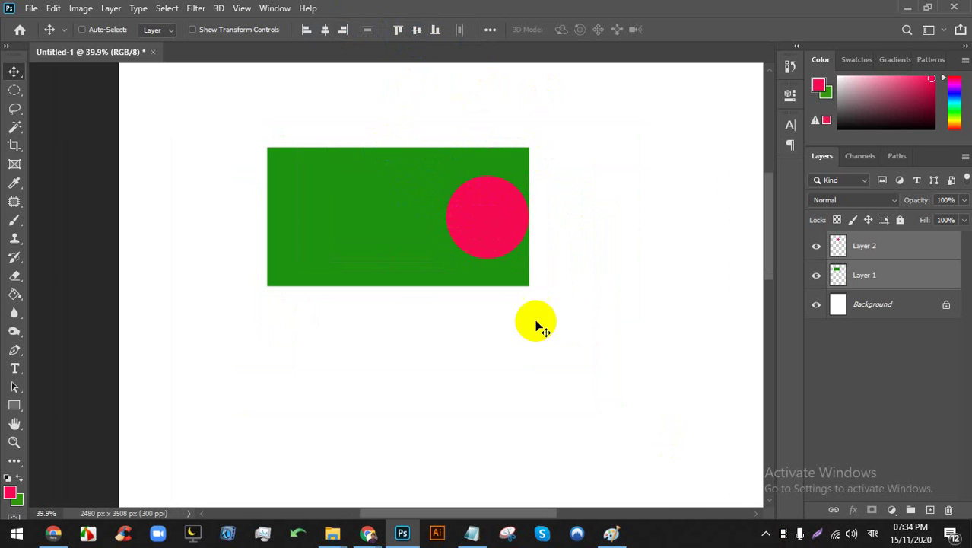
{"action": "left_click", "coordinate": [438, 29]}
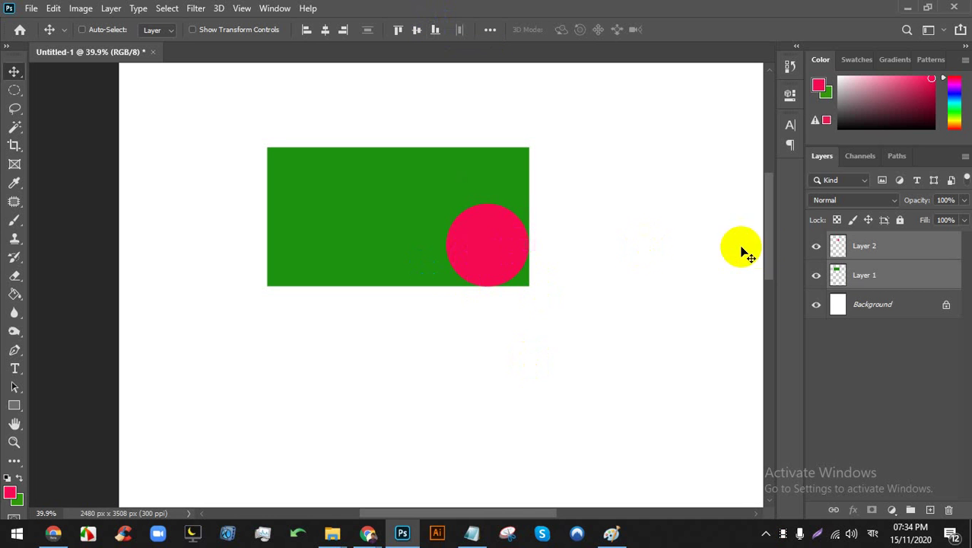
{"action": "left_click", "coordinate": [398, 28]}
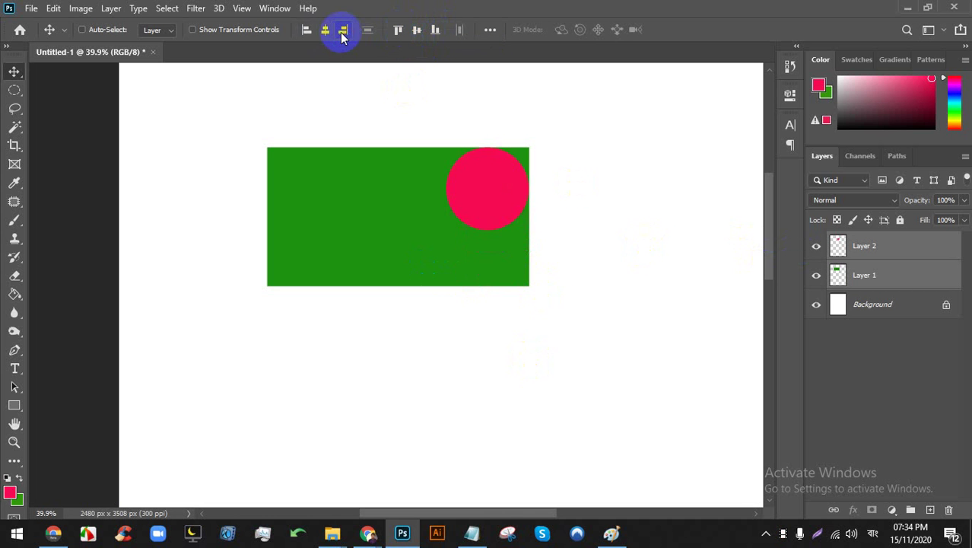
Cycle the circle and rectangle through left, horizontal center and right alignment, ending with their right edges aligned
{"action": "left_click", "coordinate": [324, 28]}
{"action": "left_click", "coordinate": [307, 29]}
{"action": "left_click", "coordinate": [325, 29]}
{"action": "left_click", "coordinate": [343, 29]}
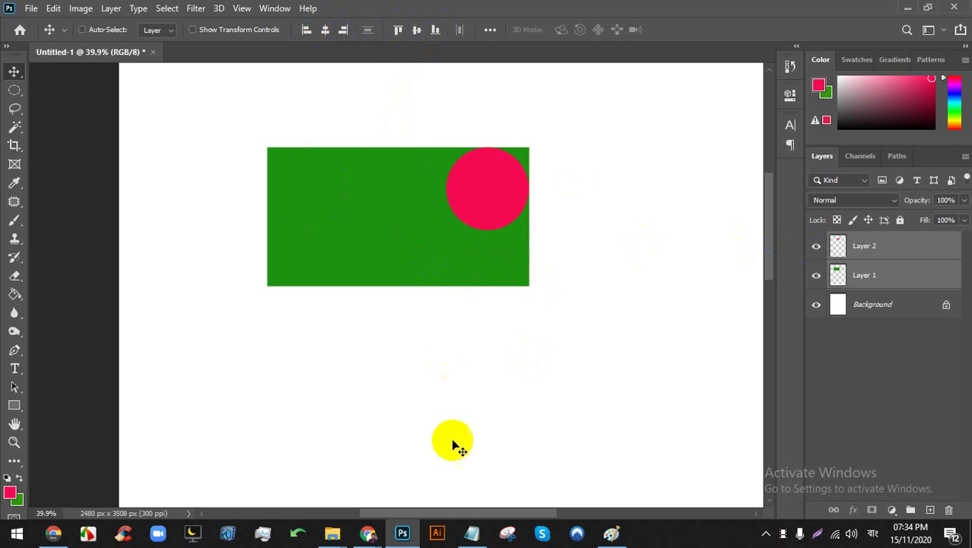
Center the red circle on the green rectangle both horizontally and vertically
{"action": "scroll", "coordinate": [375, 187], "scroll_direction": "up", "scroll_amount": 5}
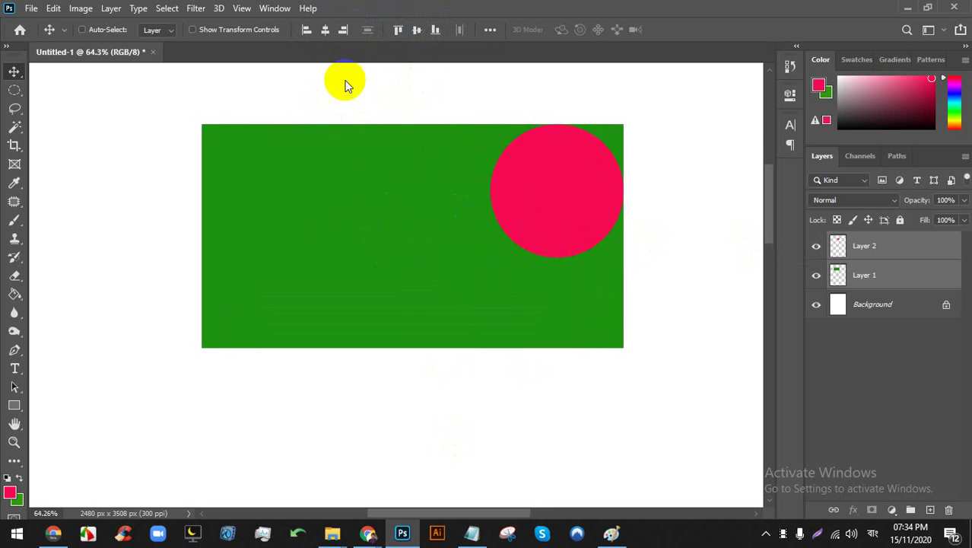
{"action": "left_click", "coordinate": [324, 29]}
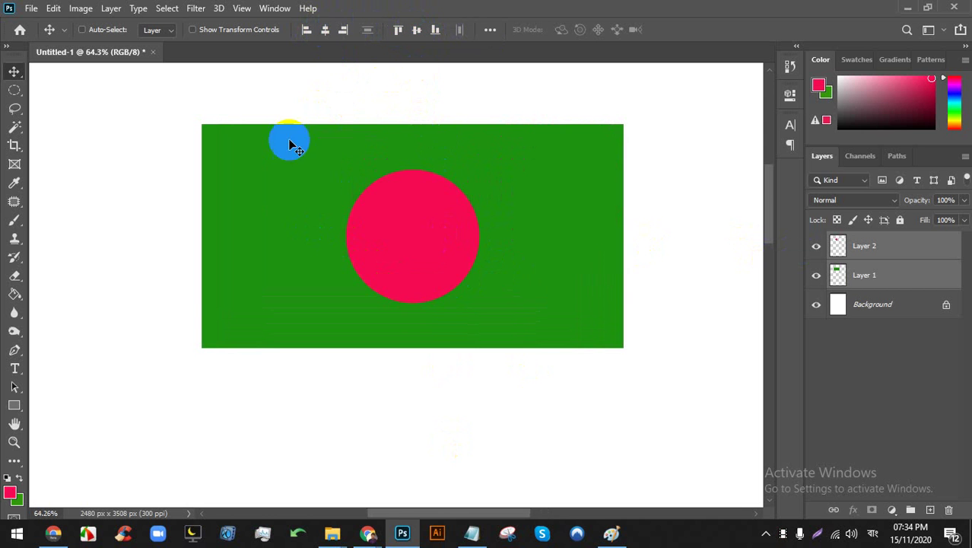
{"action": "scroll", "coordinate": [403, 118], "scroll_direction": "down", "scroll_amount": 4}
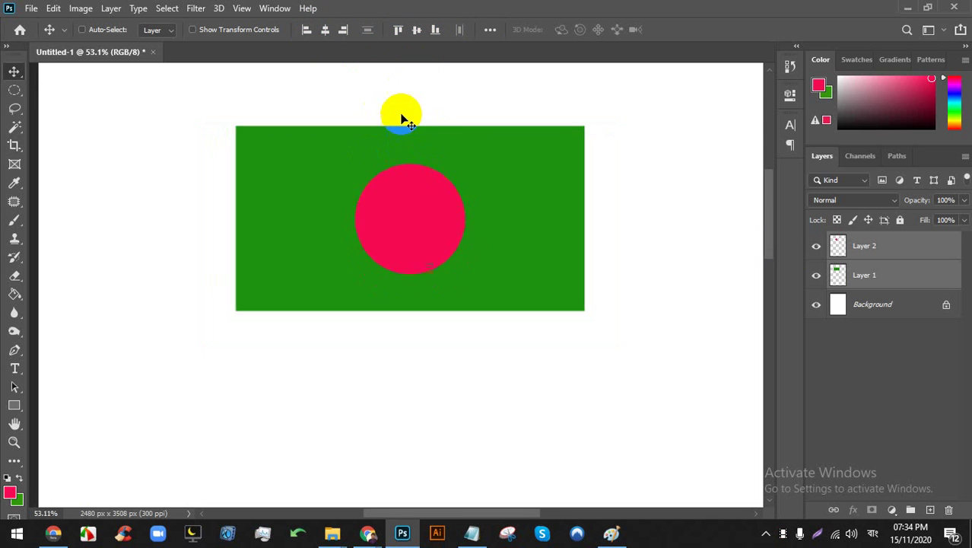
{"action": "scroll", "coordinate": [408, 124], "scroll_direction": "down", "scroll_amount": 3}
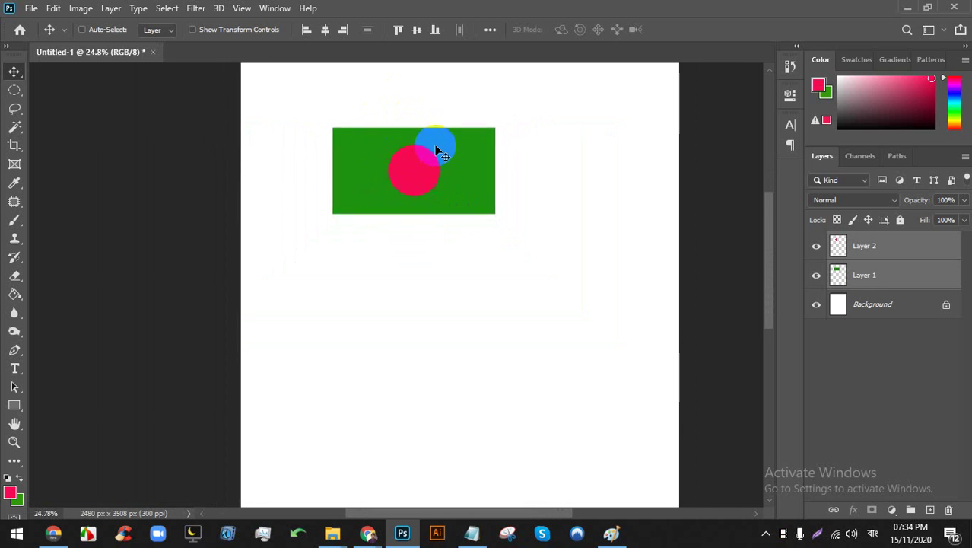
Add a new layer above Layer 2 and marquee a tall, narrow pole-shaped selection along the flag's left edge
{"action": "left_click", "coordinate": [887, 256]}
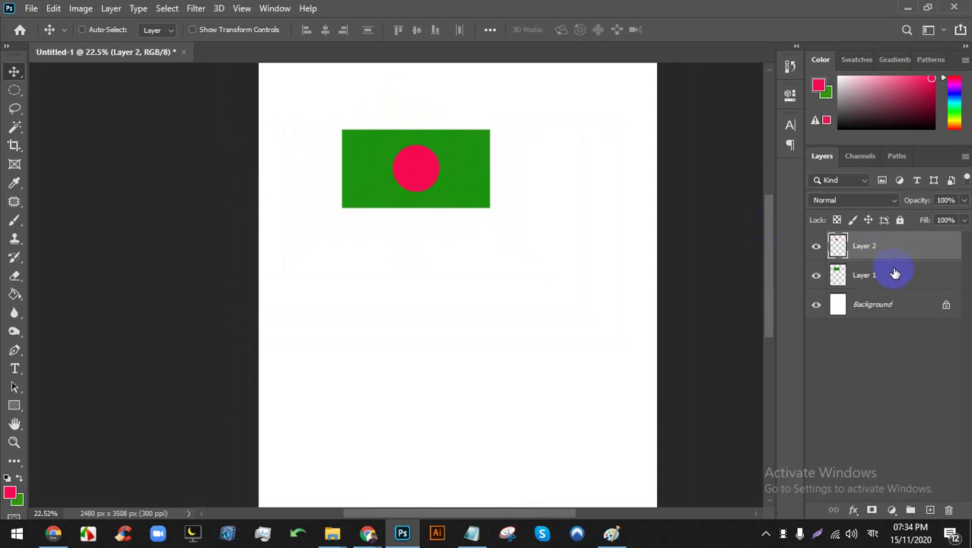
{"action": "left_click", "coordinate": [356, 134]}
{"action": "left_click", "coordinate": [931, 510]}
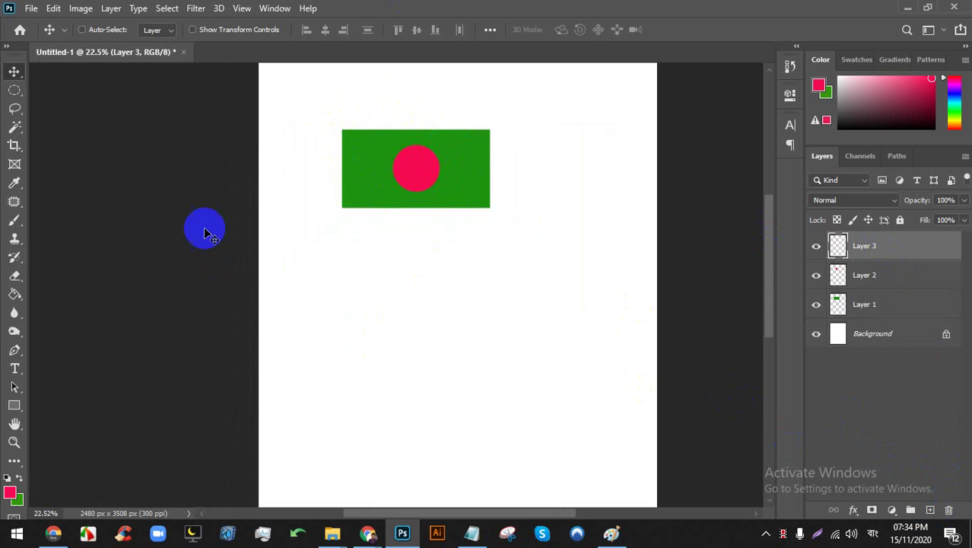
{"action": "left_click", "coordinate": [12, 97]}
{"action": "left_click", "coordinate": [43, 89]}
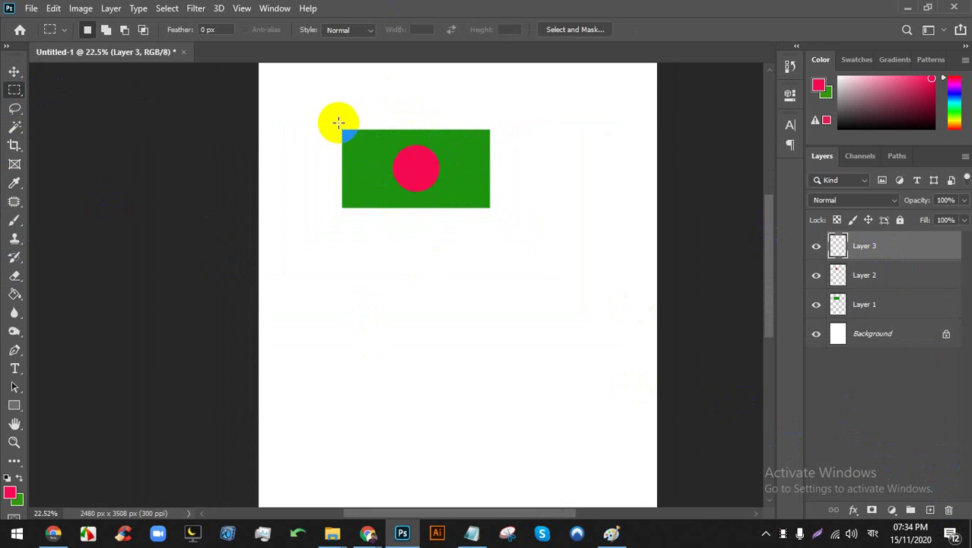
{"action": "left_click_drag", "start_coordinate": [339, 122], "coordinate": [343, 435]}
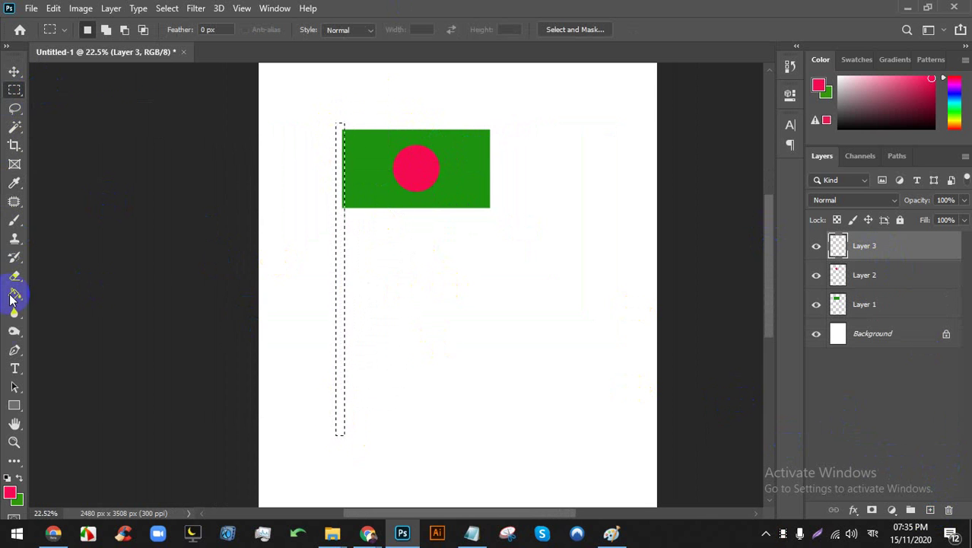
Set the foreground color to olive #726c08 and fill the pole selection with the Paint Bucket
{"action": "left_click", "coordinate": [10, 491]}
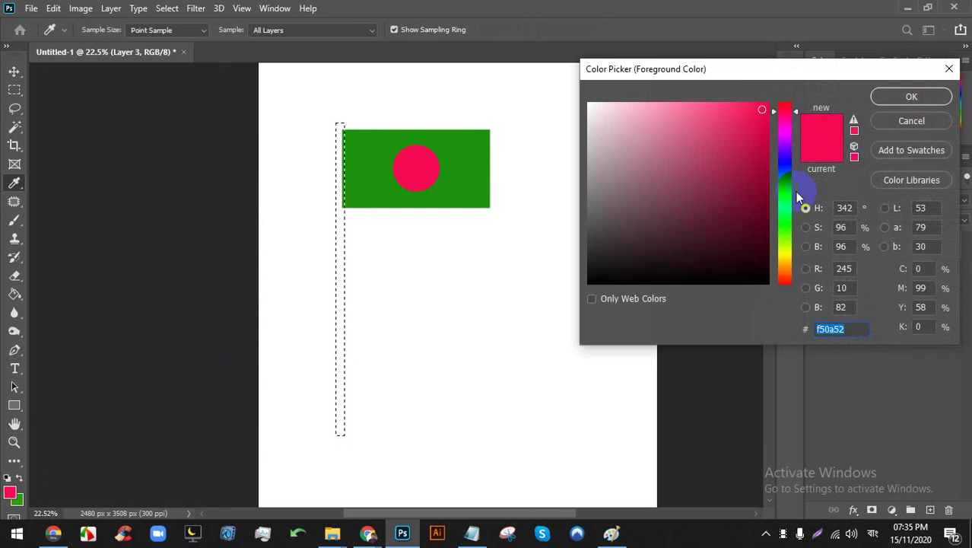
{"action": "left_click_drag", "start_coordinate": [784, 250], "coordinate": [784, 256]}
{"action": "left_click", "coordinate": [755, 202]}
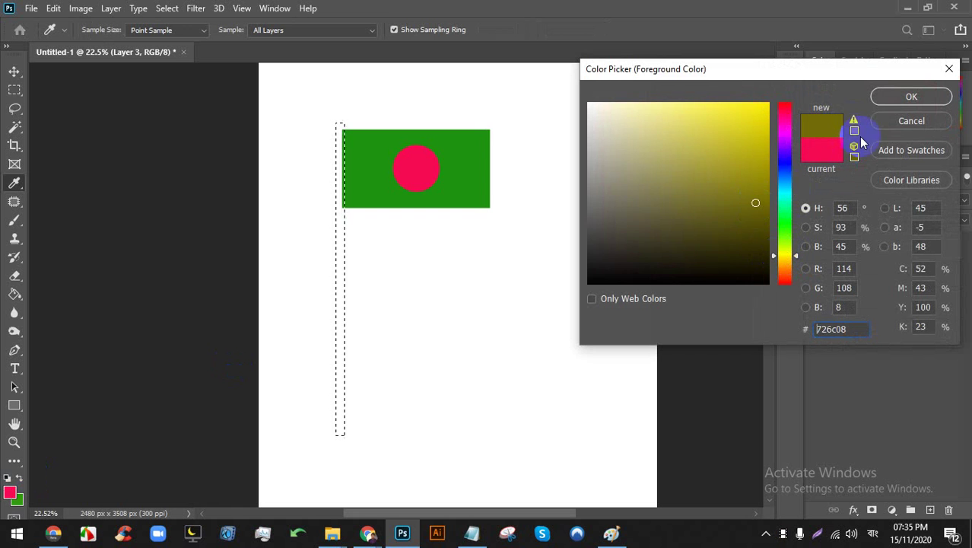
{"action": "left_click", "coordinate": [907, 97]}
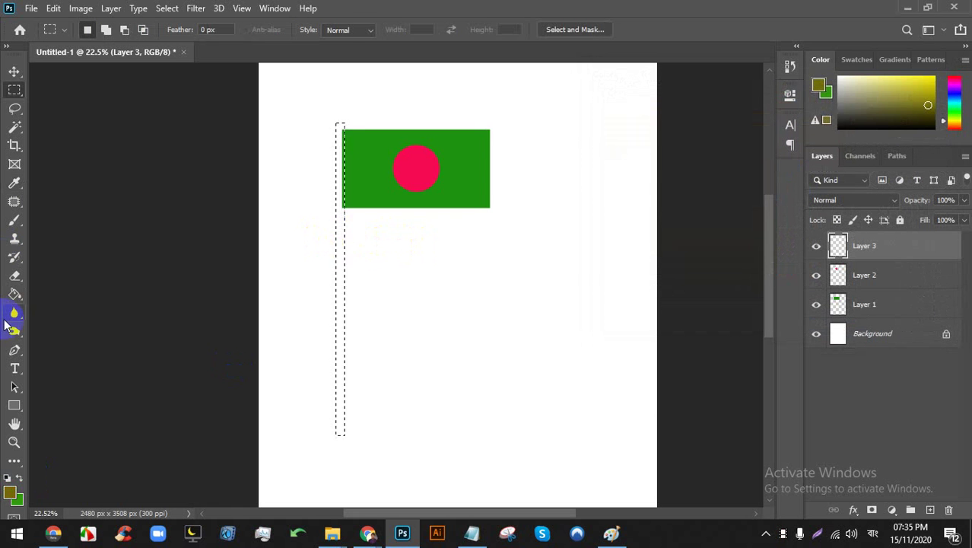
{"action": "key", "text": "g"}
{"action": "left_click", "coordinate": [340, 266]}
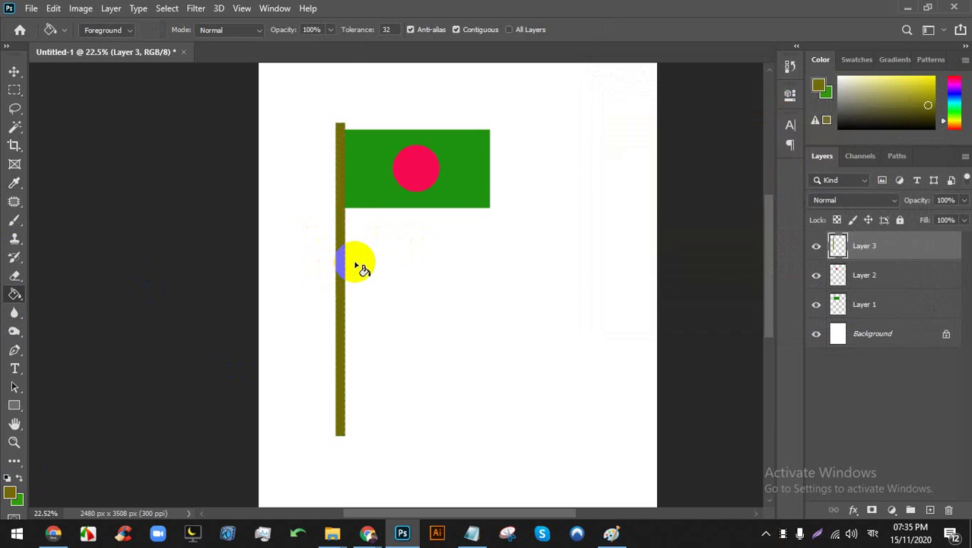
Switch to Chrome, search Google in a new tab for "bangladesh flag size", and look at the flag's proportions
{"action": "mouse_move", "coordinate": [373, 523]}
{"action": "left_click", "coordinate": [348, 430]}
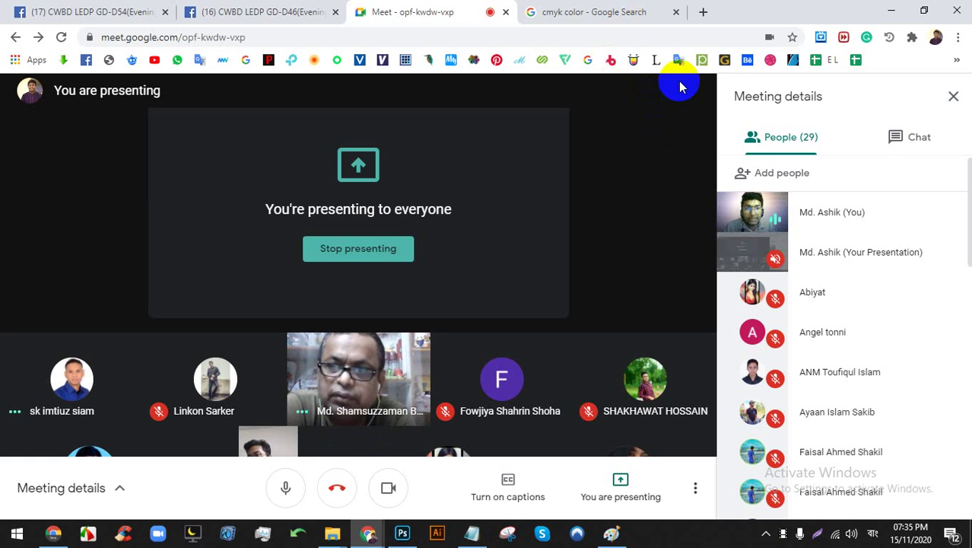
{"action": "left_click", "coordinate": [703, 12]}
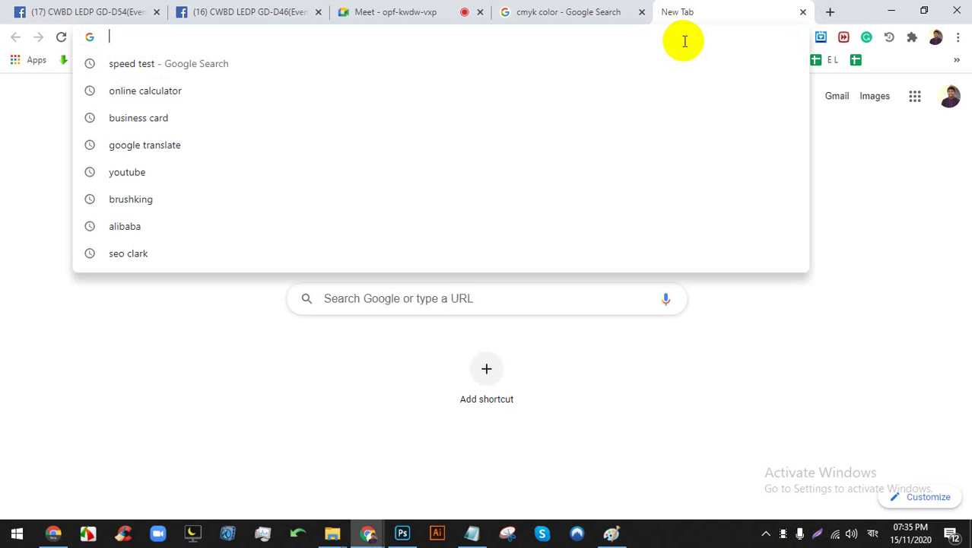
{"action": "type", "text": "ban"}
{"action": "key", "text": "BackSpace"}
{"action": "key", "text": "BackSpace"}
{"action": "key", "text": "BackSpace"}
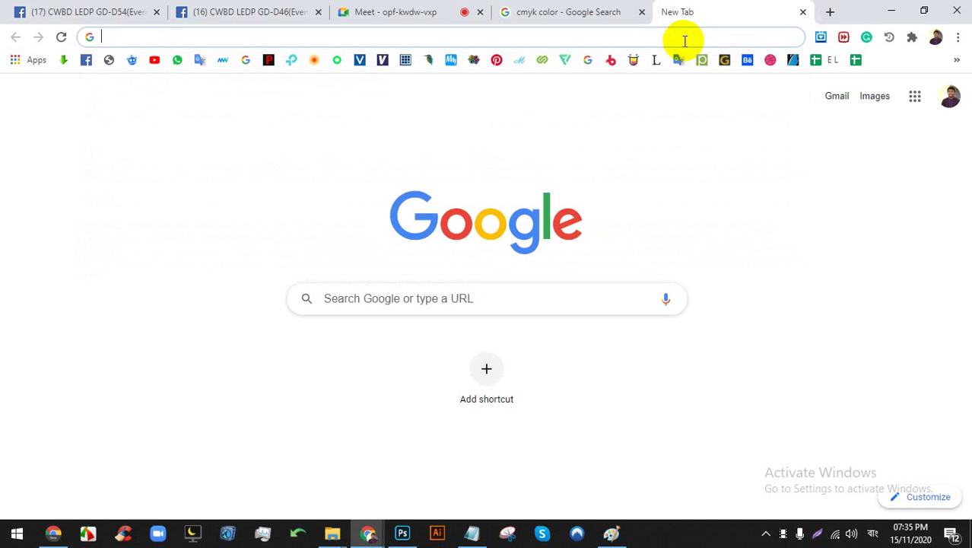
{"action": "type", "text": "bangladesh na"}
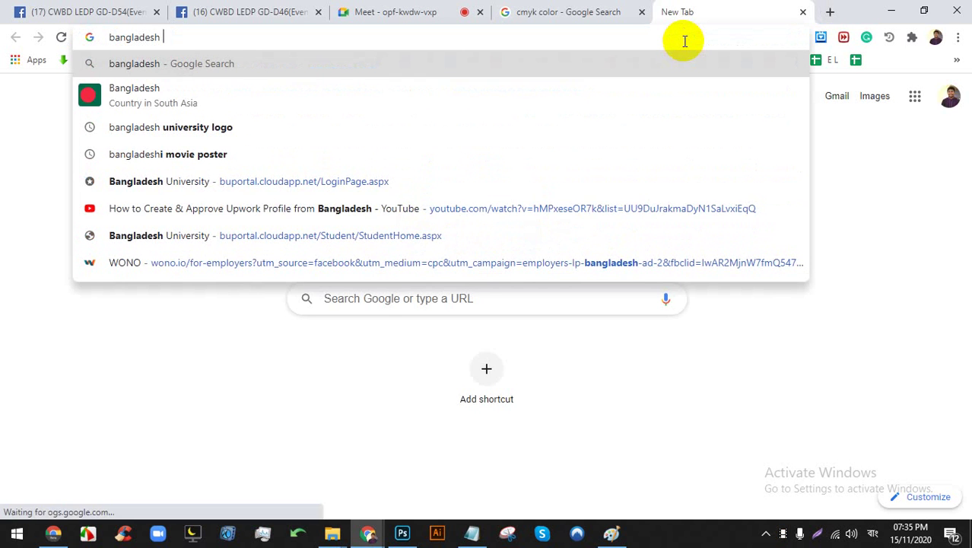
{"action": "key", "text": "BackSpace"}
{"action": "type", "text": "s"}
{"action": "key", "text": "BackSpace"}
{"action": "key", "text": "BackSpace"}
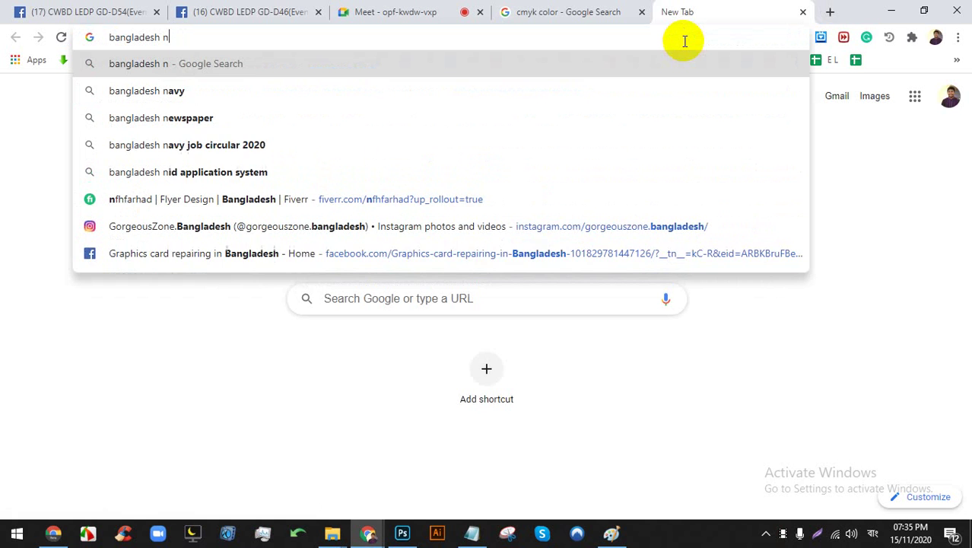
{"action": "type", "text": "a"}
{"action": "key", "text": "BackSpace"}
{"action": "type", "text": "s"}
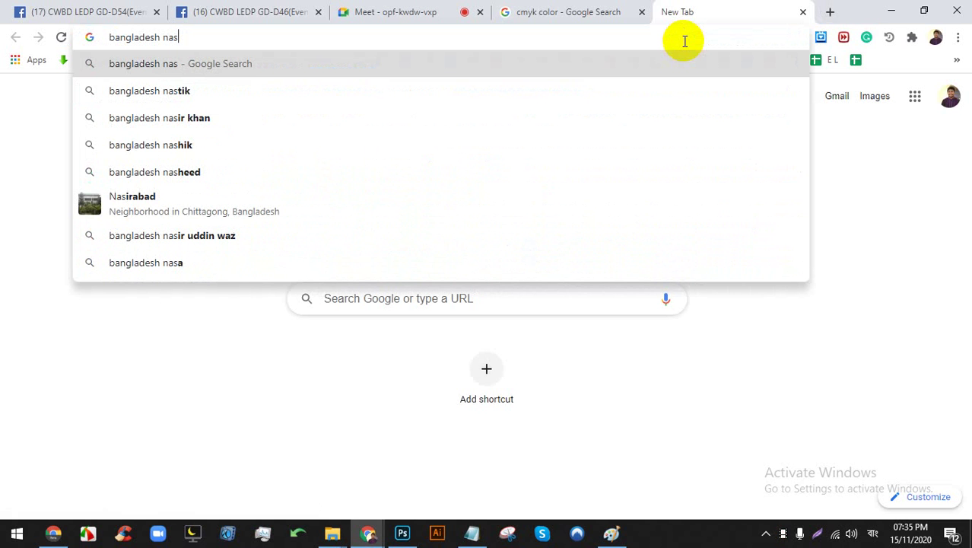
{"action": "key", "text": "BackSpace"}
{"action": "key", "text": "BackSpace"}
{"action": "key", "text": "BackSpace"}
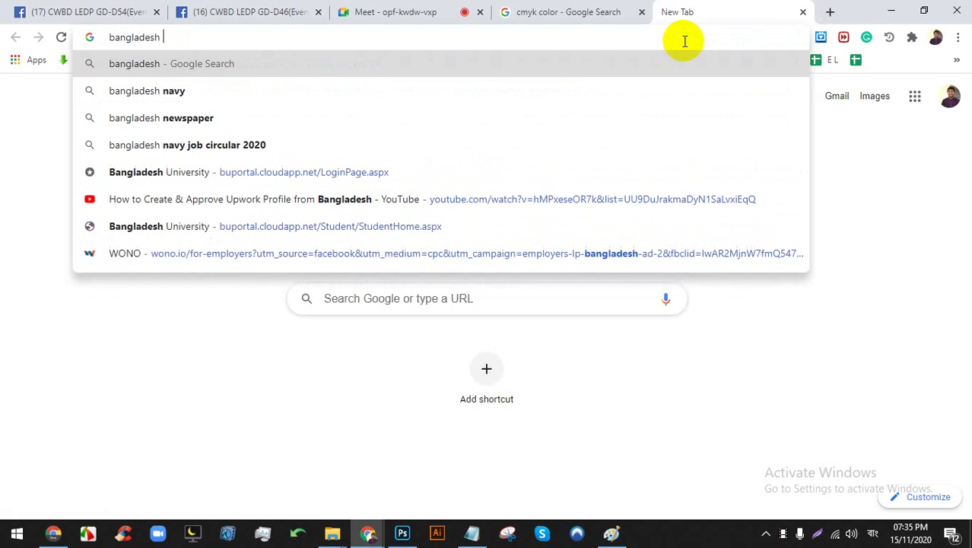
{"action": "type", "text": "fla"}
{"action": "key", "text": "Down"}
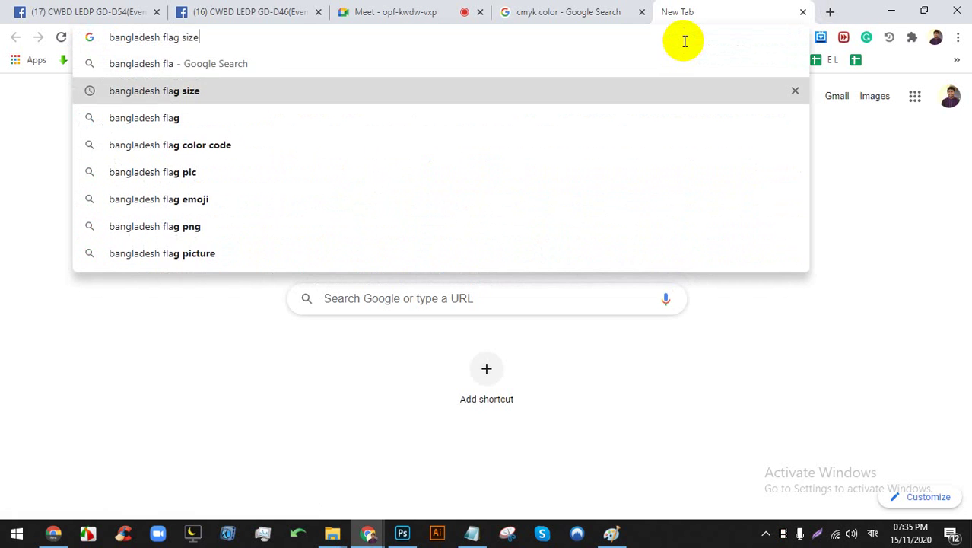
{"action": "key", "text": "Return"}
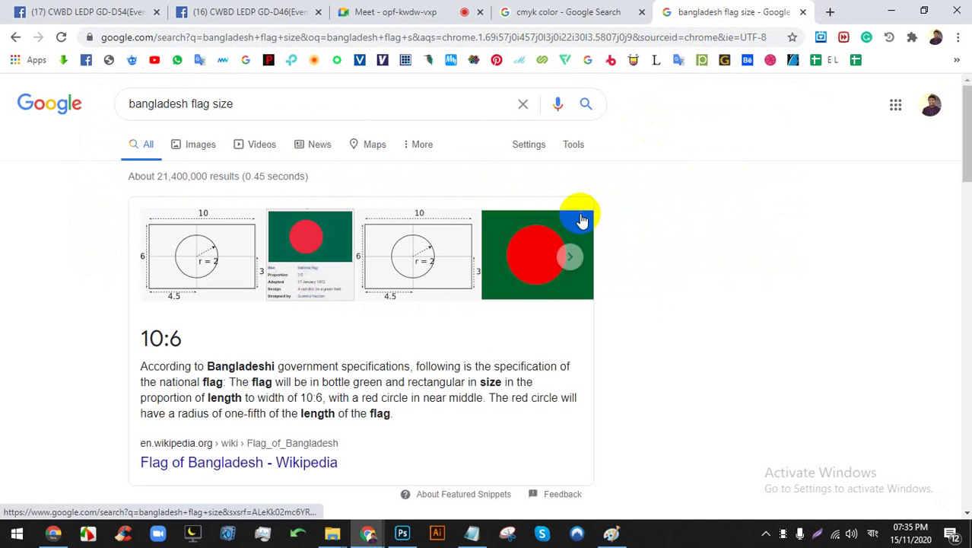
{"action": "scroll", "coordinate": [571, 222], "scroll_direction": "down", "scroll_amount": 1}
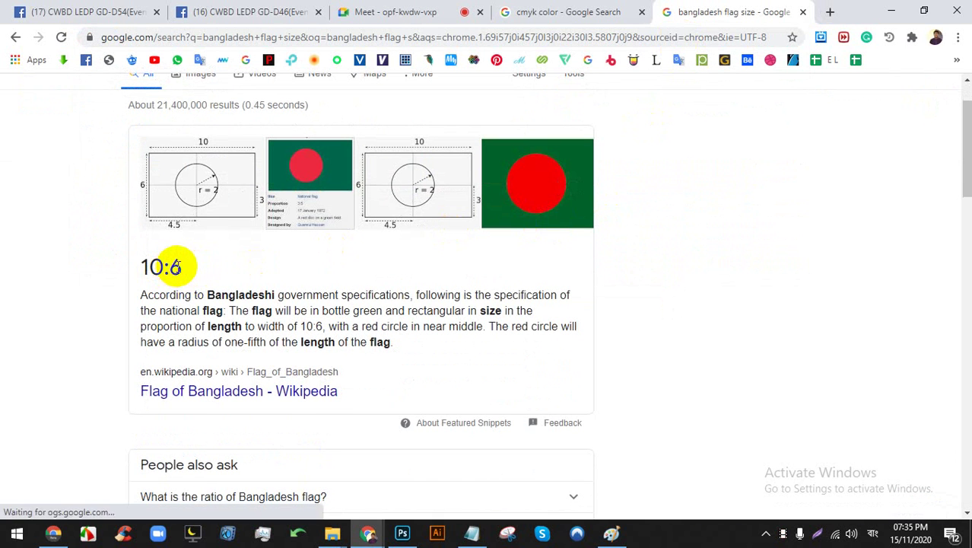
Return to Photoshop and draw a rectangular marquee of about 747 × 396 px on the blank area beside the flag
{"action": "left_click", "coordinate": [403, 533]}
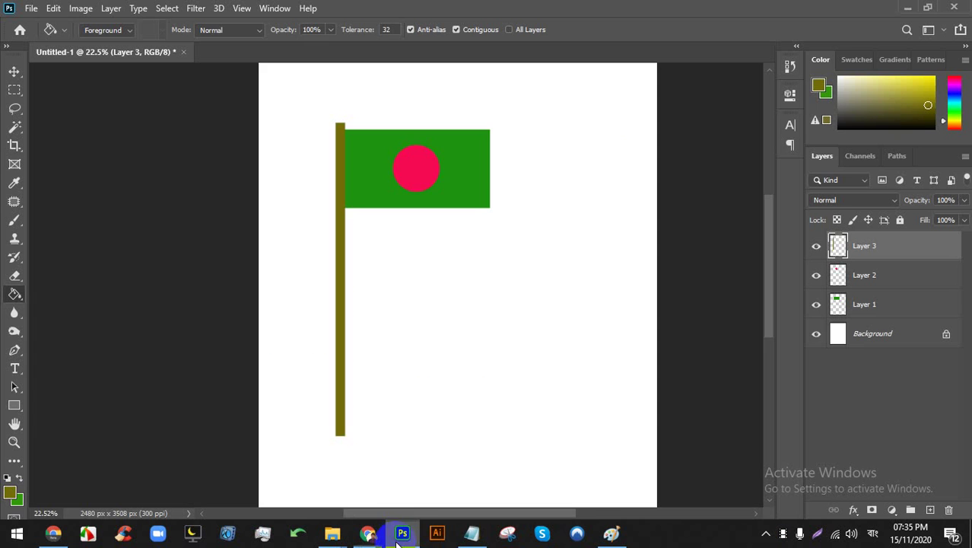
{"action": "scroll", "coordinate": [434, 189], "scroll_direction": "down", "scroll_amount": 2}
{"action": "scroll", "coordinate": [301, 124], "scroll_direction": "up", "scroll_amount": 2}
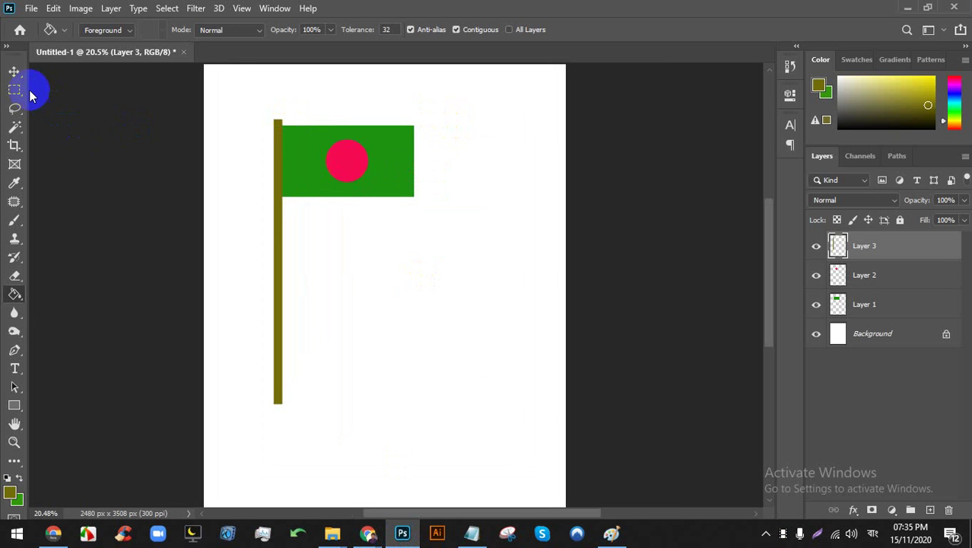
{"action": "mouse_move", "coordinate": [17, 87]}
{"action": "left_mouse_down"}
{"action": "mouse_move", "coordinate": [48, 84]}
{"action": "mouse_move", "coordinate": [61, 93]}
{"action": "left_mouse_up"}
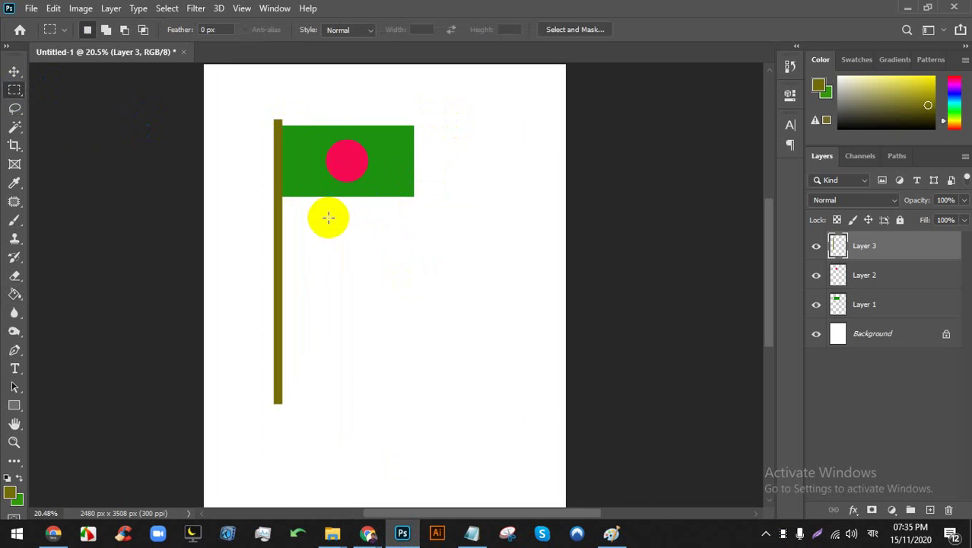
{"action": "scroll", "coordinate": [338, 167], "scroll_direction": "down", "scroll_amount": 2}
{"action": "scroll", "coordinate": [369, 73], "scroll_direction": "up", "scroll_amount": 4}
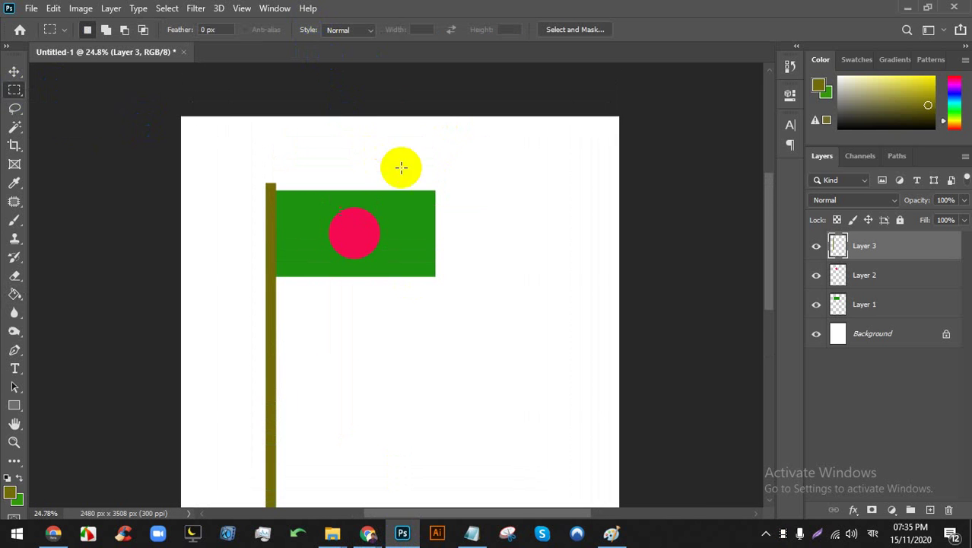
{"action": "left_click_drag", "start_coordinate": [449, 185], "coordinate": [582, 254]}
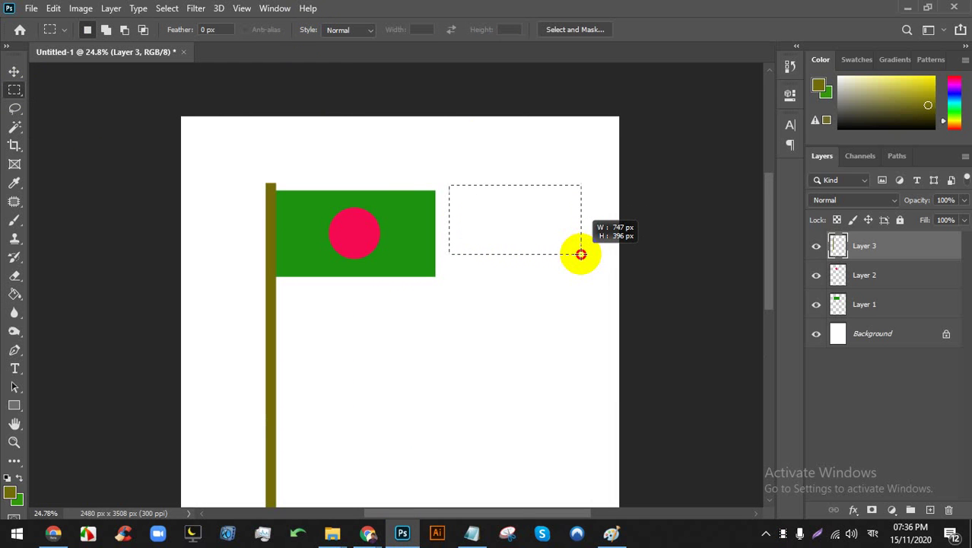
{"action": "left_click_drag", "start_coordinate": [581, 254], "coordinate": [581, 255]}
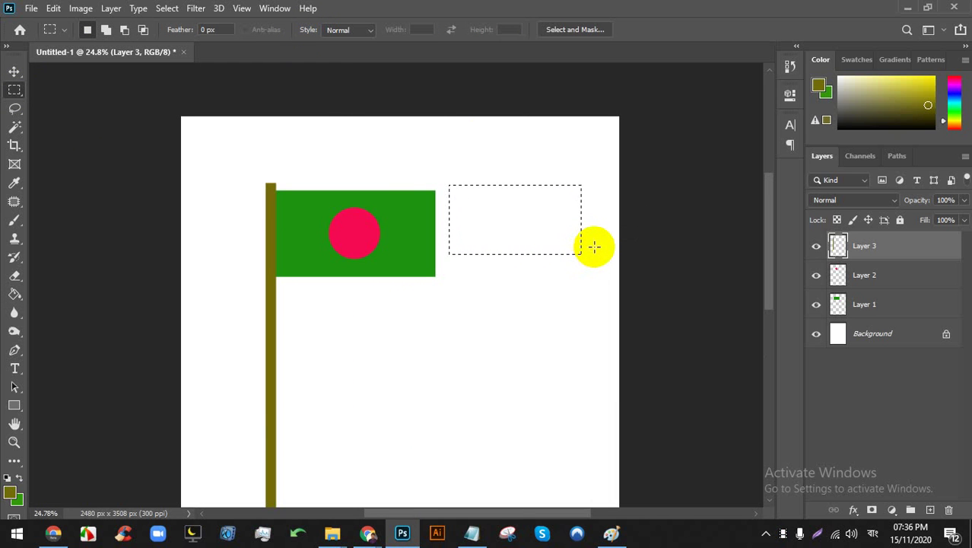
Try to create a rectangle shape 5 in wide and 3 px high on the blank canvas below the flag
{"action": "left_click_drag", "start_coordinate": [14, 405], "coordinate": [79, 412]}
{"action": "left_click", "coordinate": [374, 343]}
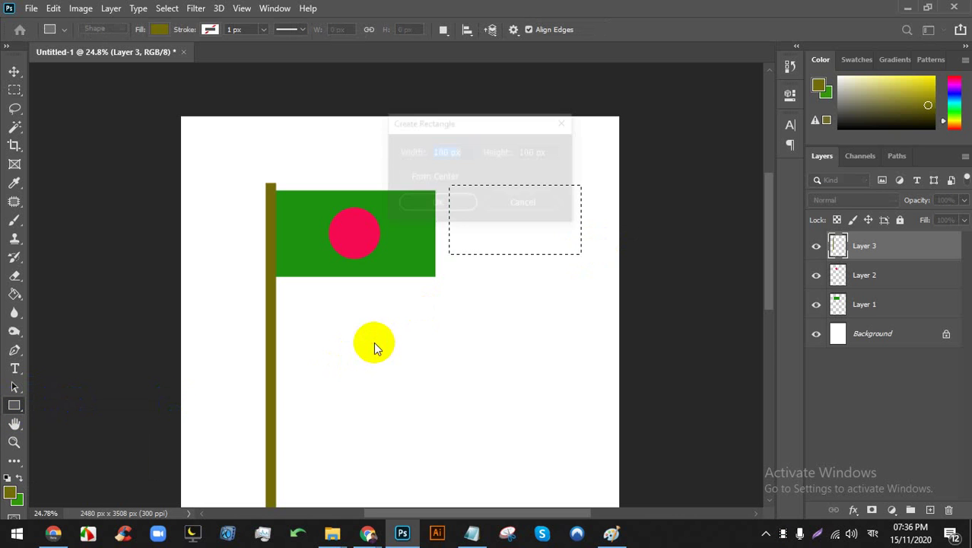
{"action": "double_click", "coordinate": [470, 152]}
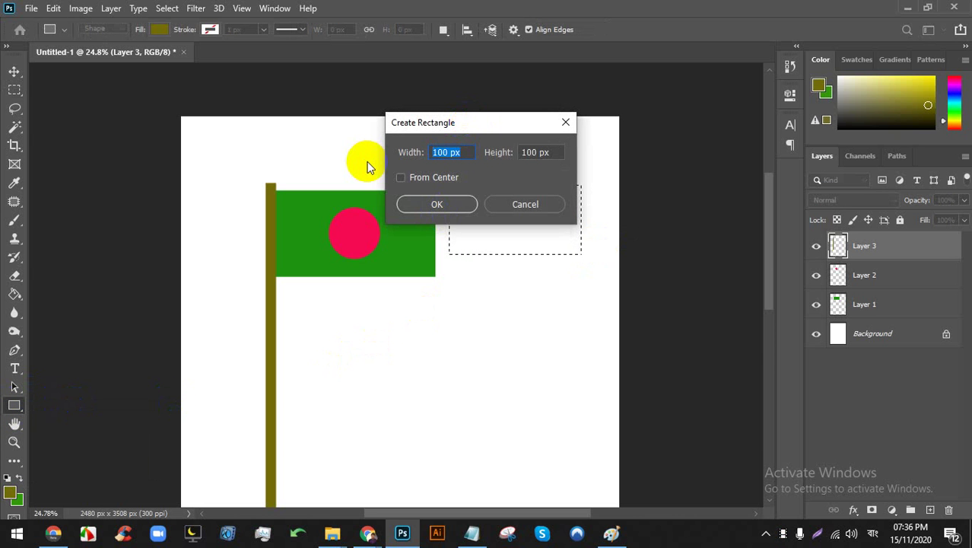
{"action": "type", "text": "10"}
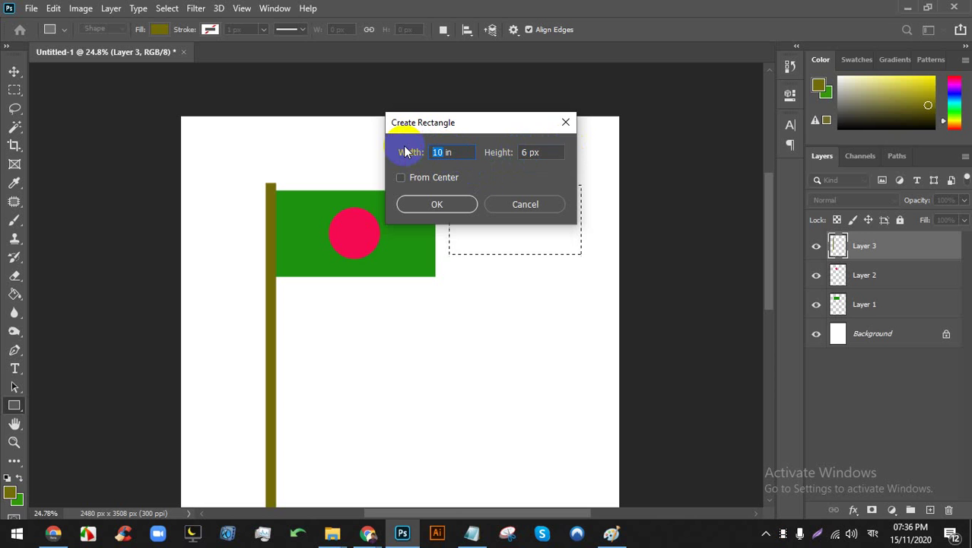
{"action": "left_click", "coordinate": [525, 152]}
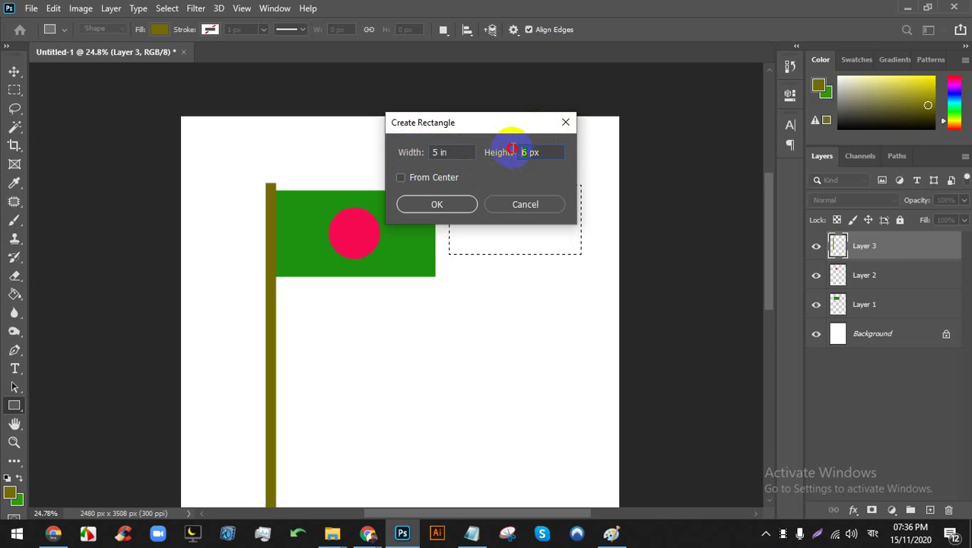
{"action": "type", "text": "3"}
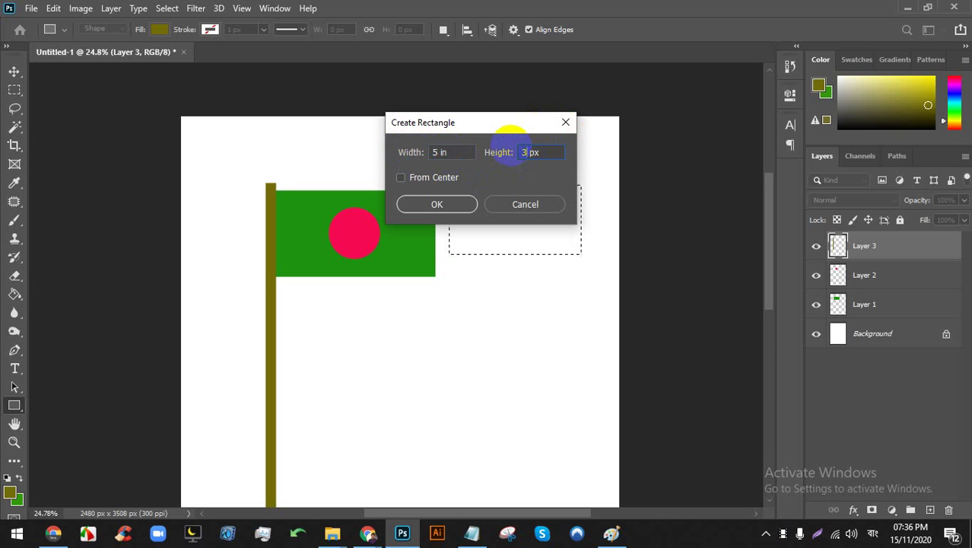
{"action": "left_click", "coordinate": [452, 205]}
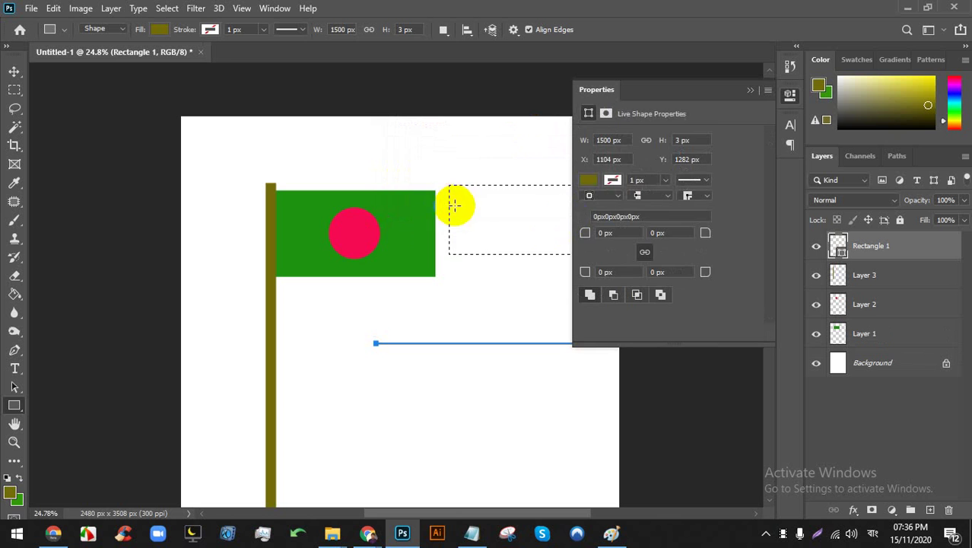
{"action": "left_click", "coordinate": [749, 90]}
{"action": "scroll", "coordinate": [514, 245], "scroll_direction": "down", "scroll_amount": 1}
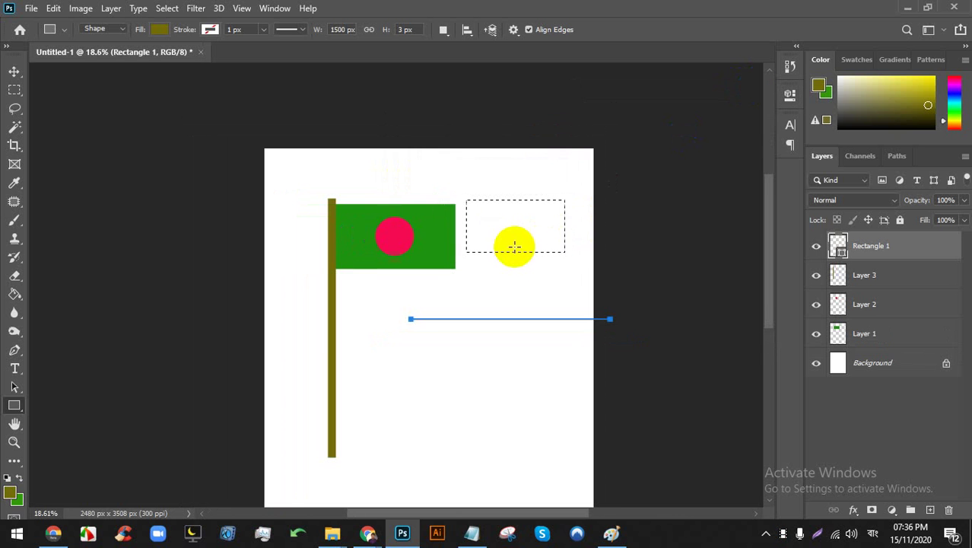
{"action": "key", "text": "ctrl+z"}
Create a 5 × 3 in rectangle shape, place it just below the flag, and clear the marquee selection
{"action": "left_click", "coordinate": [402, 318]}
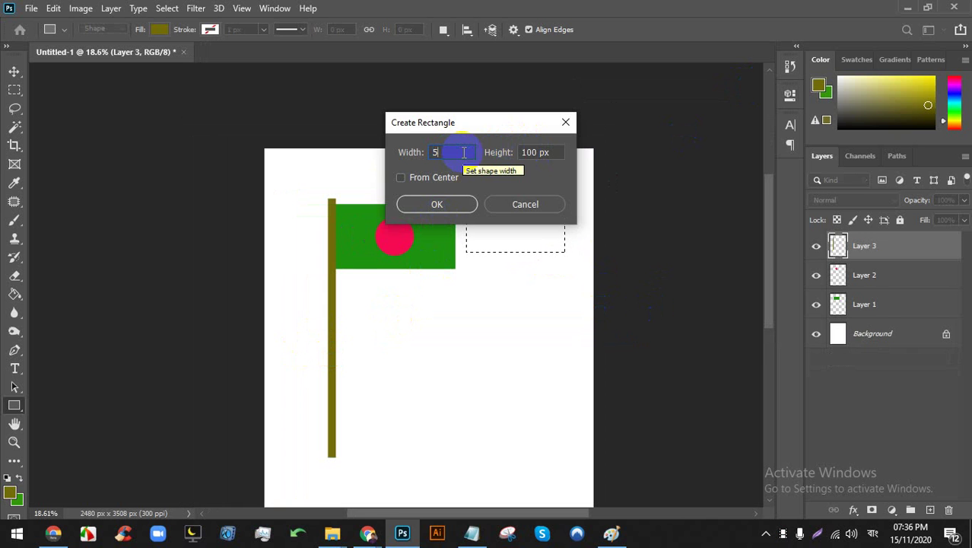
{"action": "left_click", "coordinate": [549, 154]}
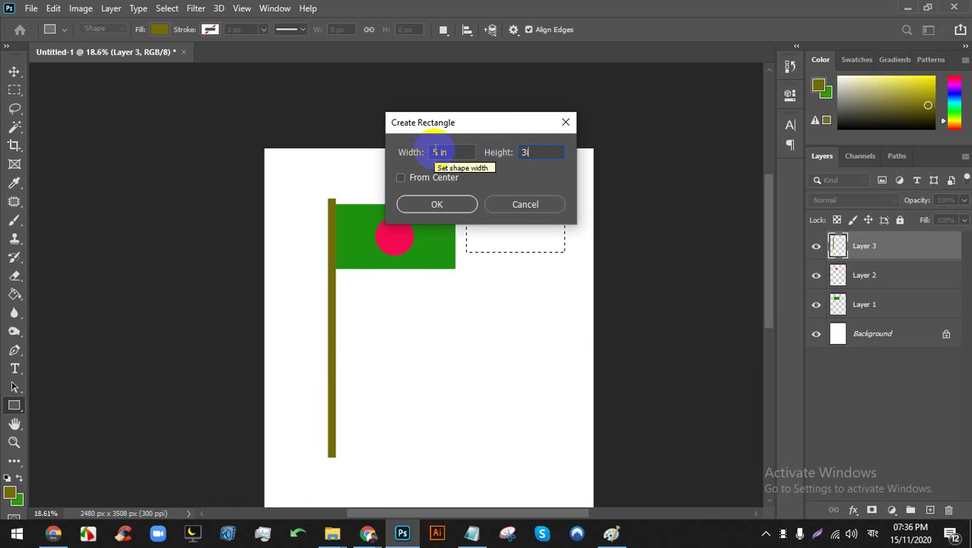
{"action": "left_click", "coordinate": [417, 204]}
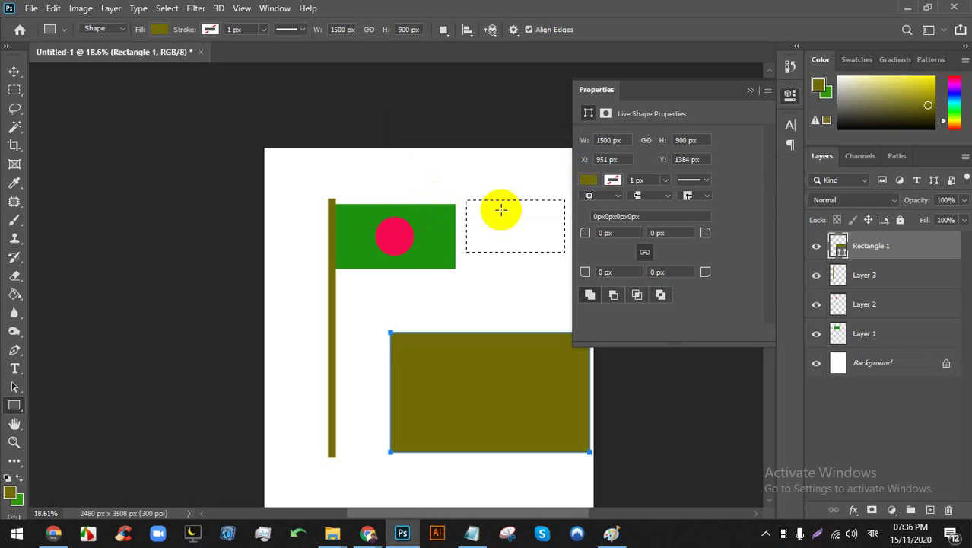
{"action": "left_click", "coordinate": [770, 92]}
{"action": "left_click", "coordinate": [14, 71]}
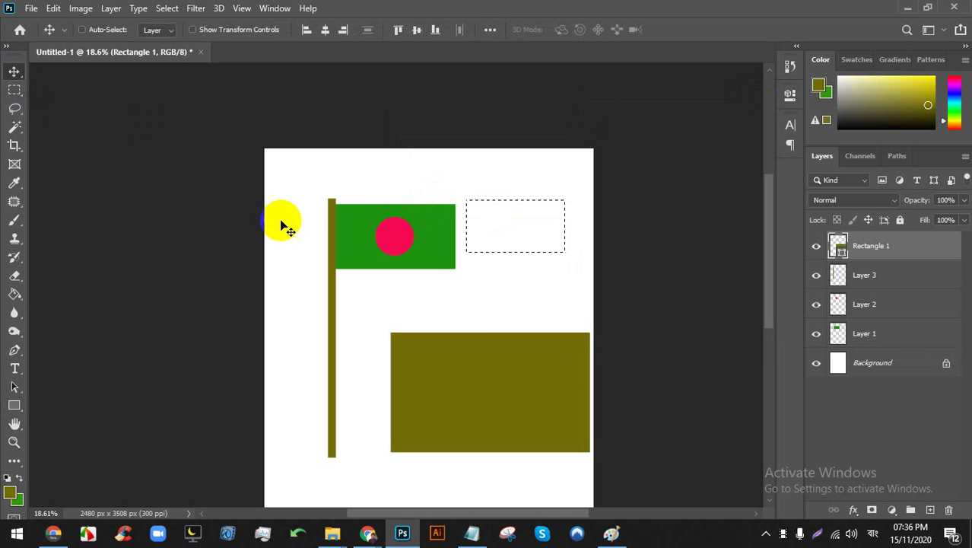
{"action": "left_click_drag", "start_coordinate": [520, 374], "coordinate": [484, 344]}
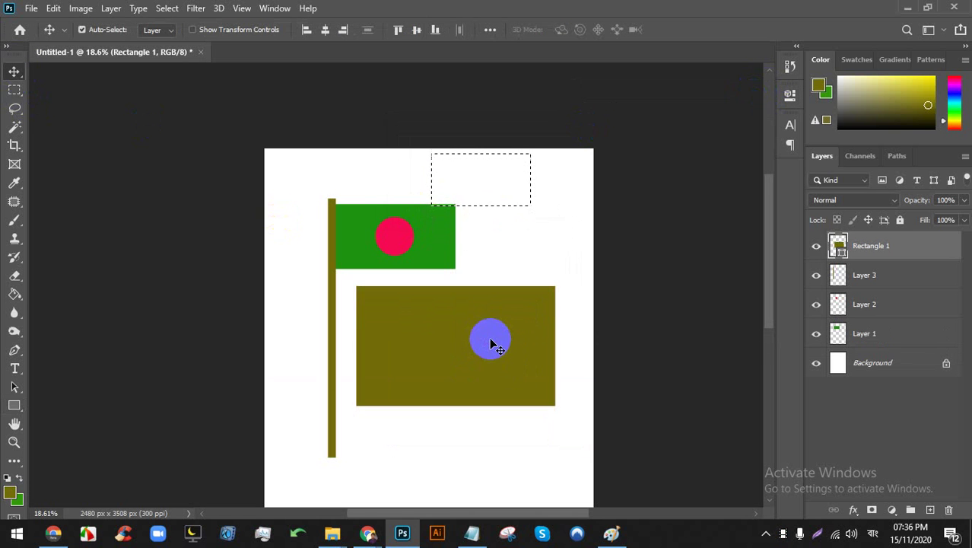
{"action": "key", "text": "ctrl+d"}
Recolor the rectangle shape's fill to green, RGB 35, 146, 13
{"action": "double_click", "coordinate": [844, 248]}
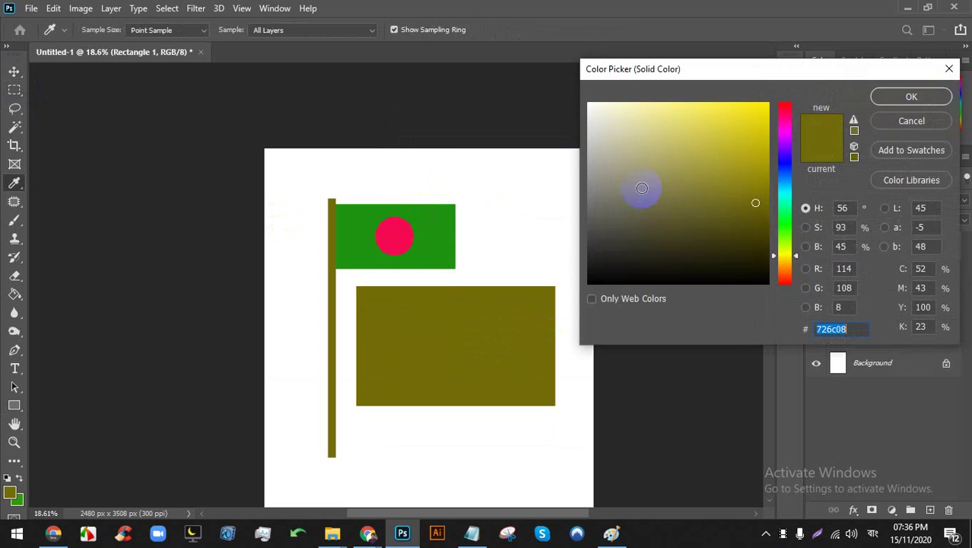
{"action": "left_click_drag", "start_coordinate": [793, 152], "coordinate": [780, 228]}
{"action": "left_click", "coordinate": [766, 135]}
{"action": "left_click", "coordinate": [754, 178]}
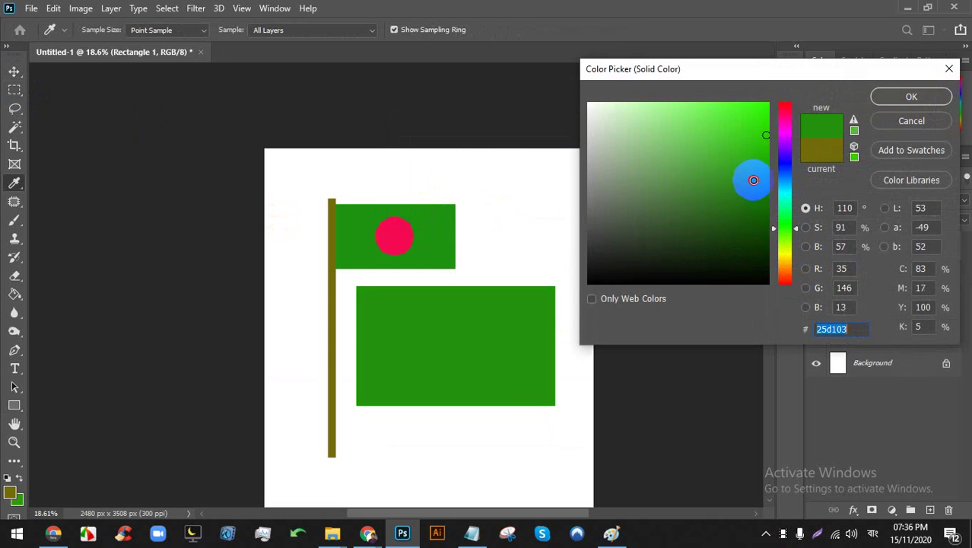
{"action": "left_click", "coordinate": [896, 100]}
Remove the green rectangle shape from the document
{"action": "scroll", "coordinate": [397, 341], "scroll_direction": "up", "scroll_amount": 3}
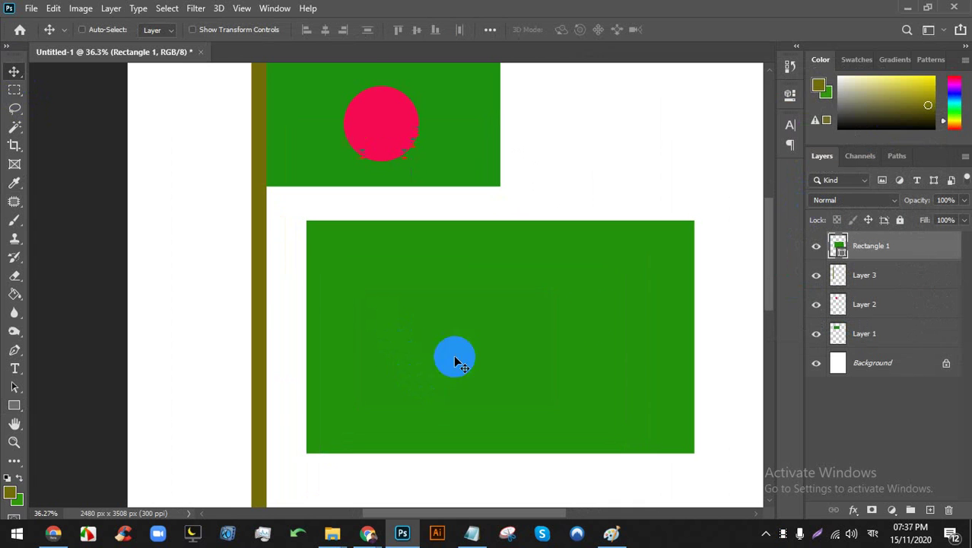
{"action": "left_click_drag", "start_coordinate": [575, 367], "coordinate": [365, 424]}
{"action": "scroll", "coordinate": [572, 346], "scroll_direction": "down", "scroll_amount": 2}
{"action": "scroll", "coordinate": [499, 319], "scroll_direction": "down", "scroll_amount": 2}
{"action": "scroll", "coordinate": [412, 272], "scroll_direction": "up", "scroll_amount": 1}
{"action": "scroll", "coordinate": [438, 330], "scroll_direction": "down", "scroll_amount": 2}
Switch to Chrome to check the ongoing Google Meet call, and return to the flag document in Photoshop
{"action": "left_click", "coordinate": [370, 531]}
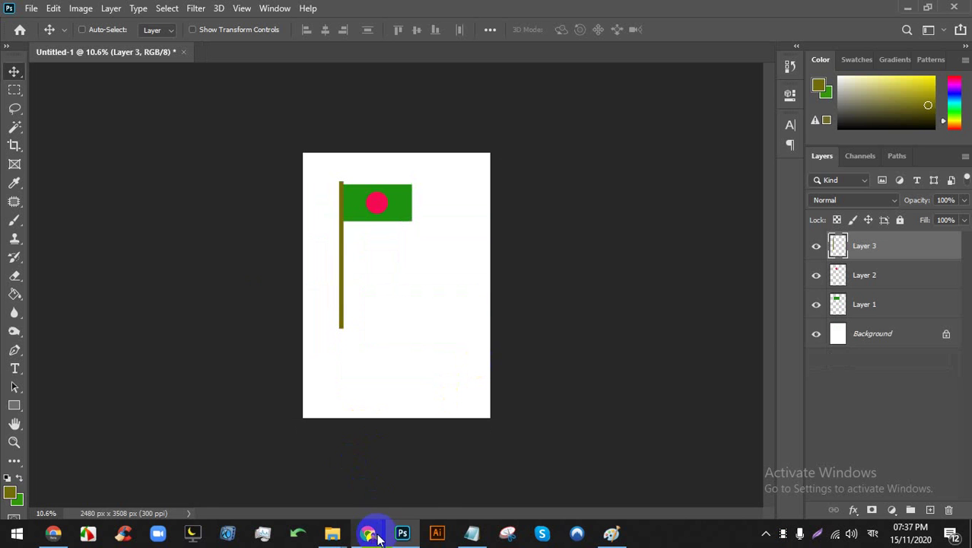
{"action": "left_click", "coordinate": [305, 9]}
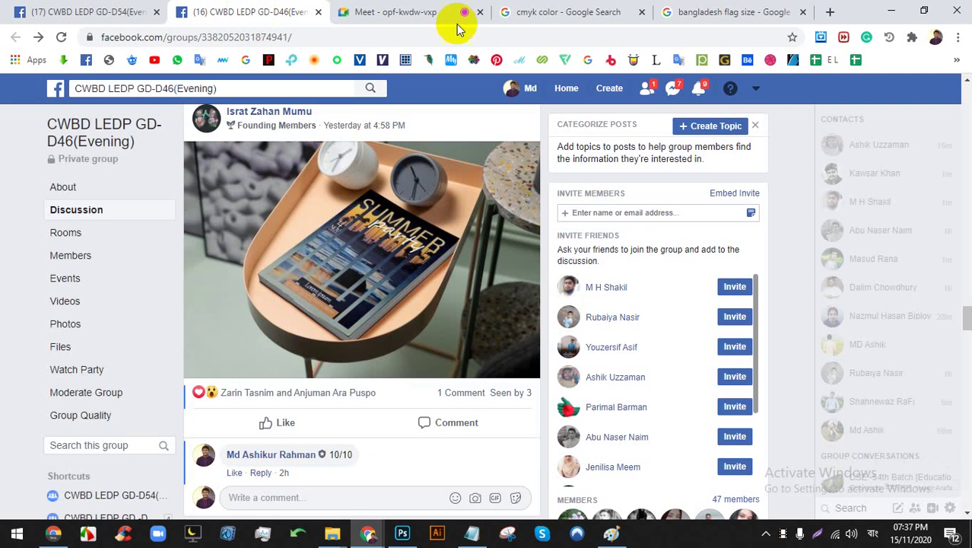
{"action": "left_click", "coordinate": [384, 9]}
{"action": "mouse_move", "coordinate": [612, 533]}
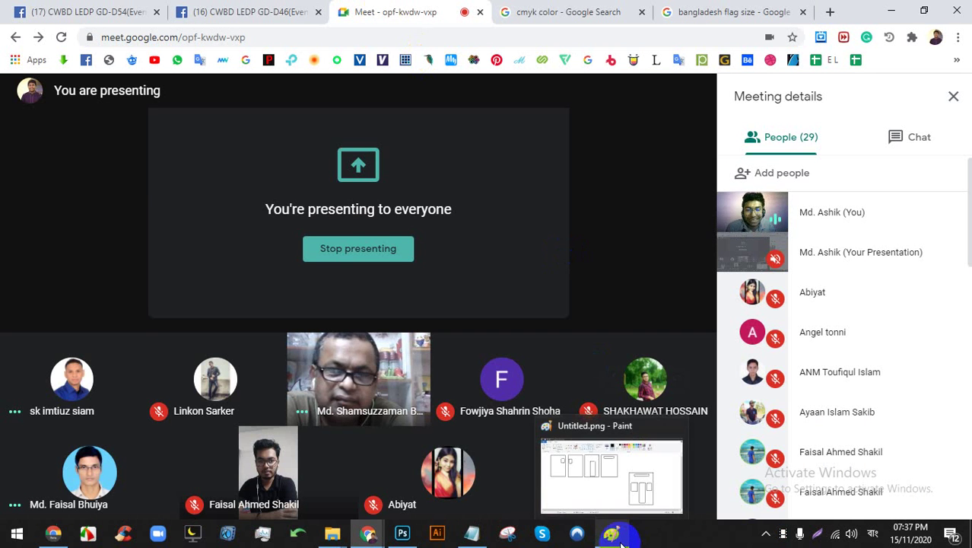
{"action": "left_click", "coordinate": [682, 540]}
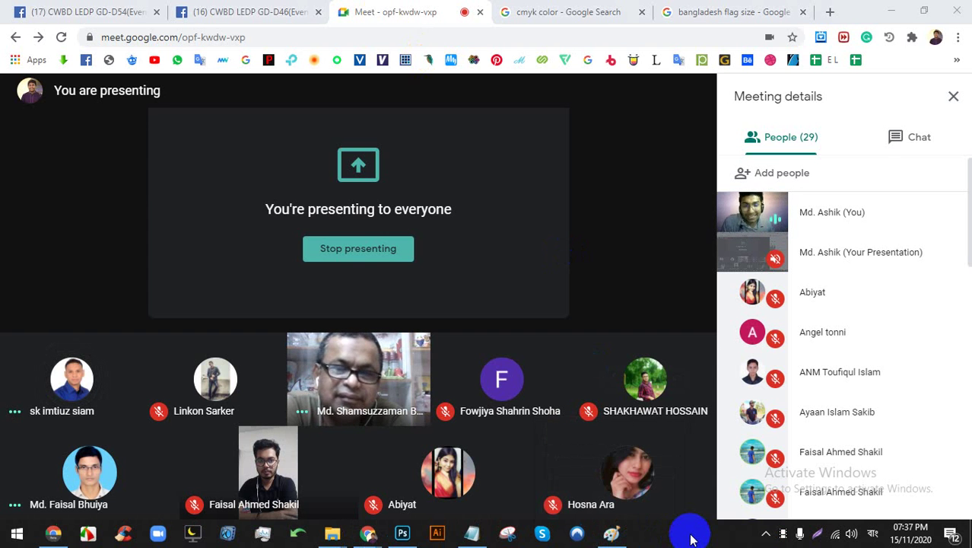
{"action": "left_click", "coordinate": [401, 533]}
{"action": "scroll", "coordinate": [350, 255], "scroll_direction": "up", "scroll_amount": 2}
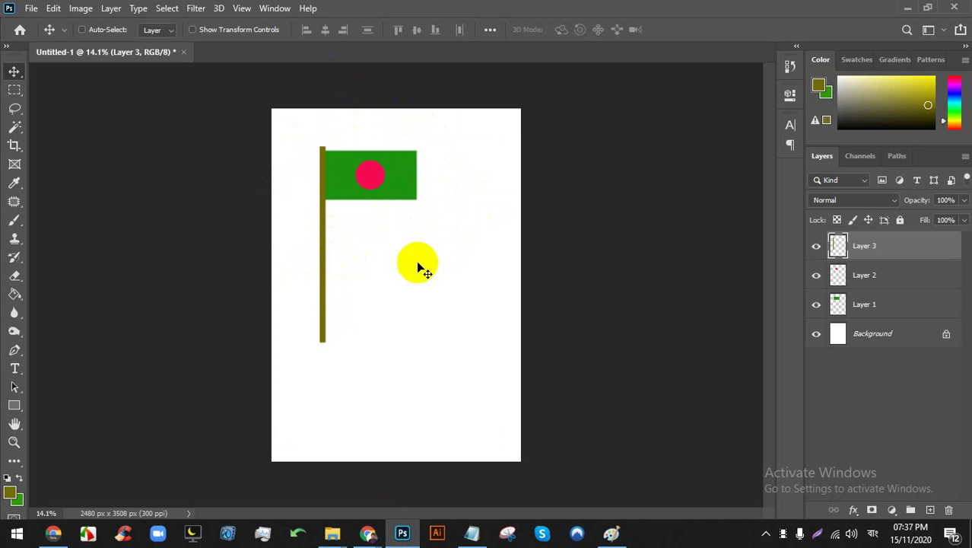
{"action": "scroll", "coordinate": [319, 133], "scroll_direction": "up", "scroll_amount": 2}
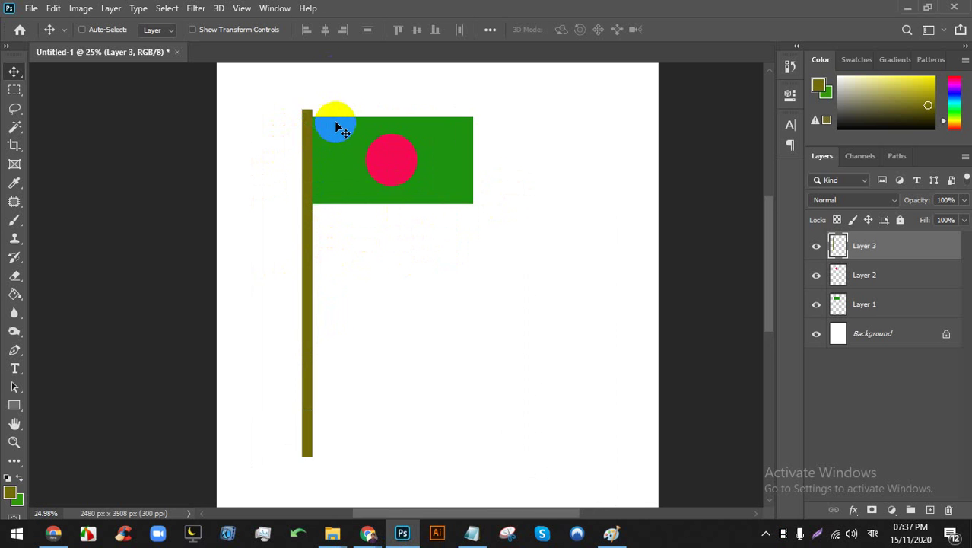
{"action": "scroll", "coordinate": [341, 131], "scroll_direction": "down", "scroll_amount": 3}
{"action": "scroll", "coordinate": [358, 145], "scroll_direction": "up", "scroll_amount": 2}
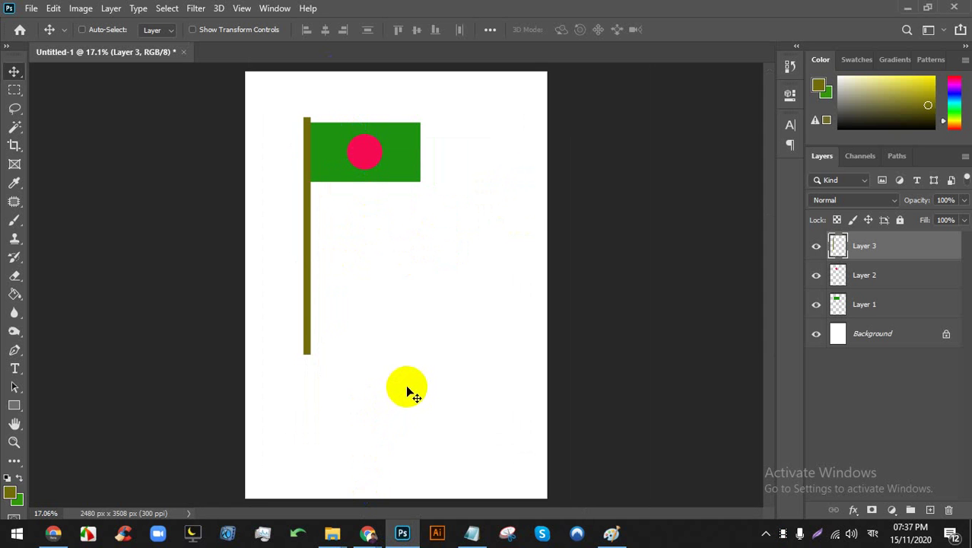
Switch to File Explorer, browse to the LEDP\Image folder on LEDP (E:), and open 2013_09_01_2_12_b.jpg in Photoshop as a separate document
{"action": "mouse_move", "coordinate": [335, 531]}
{"action": "left_click", "coordinate": [266, 483]}
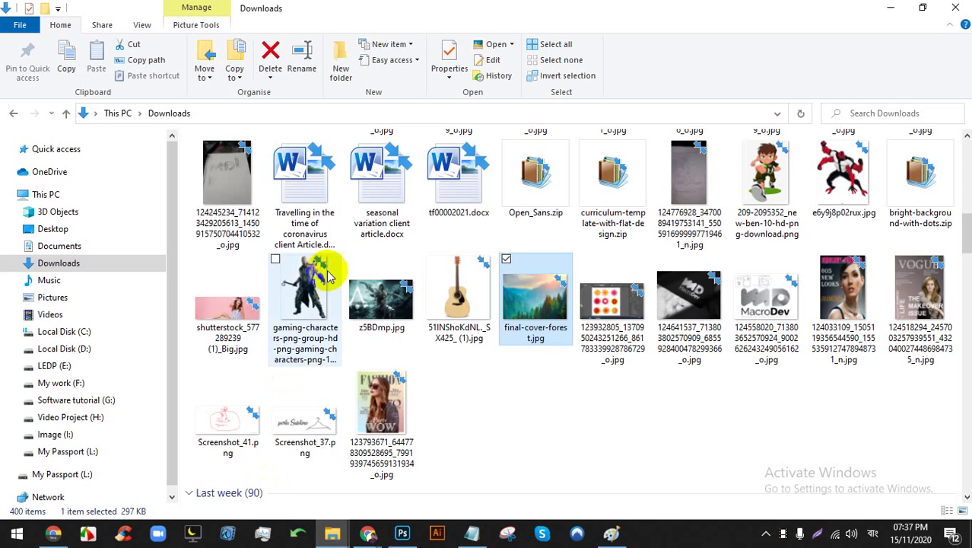
{"action": "mouse_move", "coordinate": [369, 532]}
{"action": "left_click", "coordinate": [302, 480]}
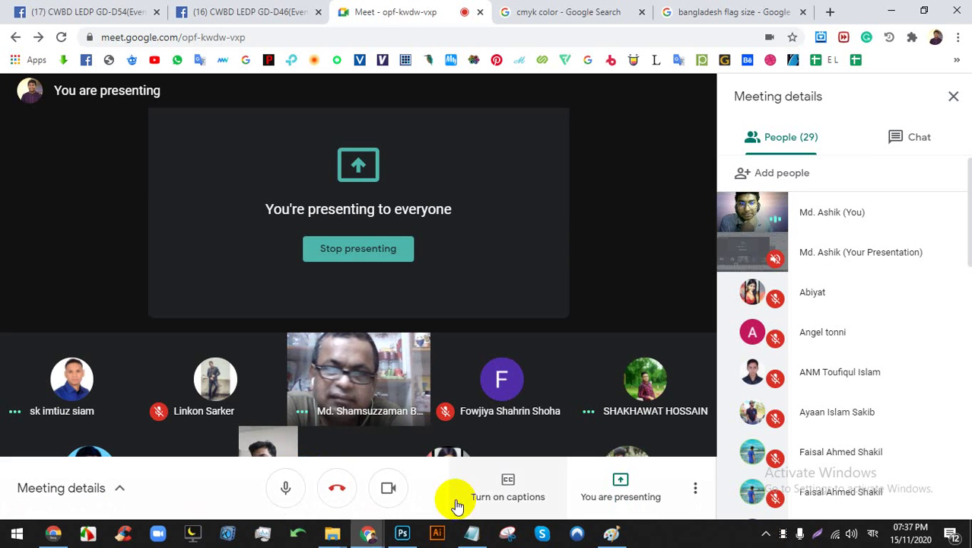
{"action": "mouse_move", "coordinate": [331, 531]}
{"action": "left_click", "coordinate": [308, 483]}
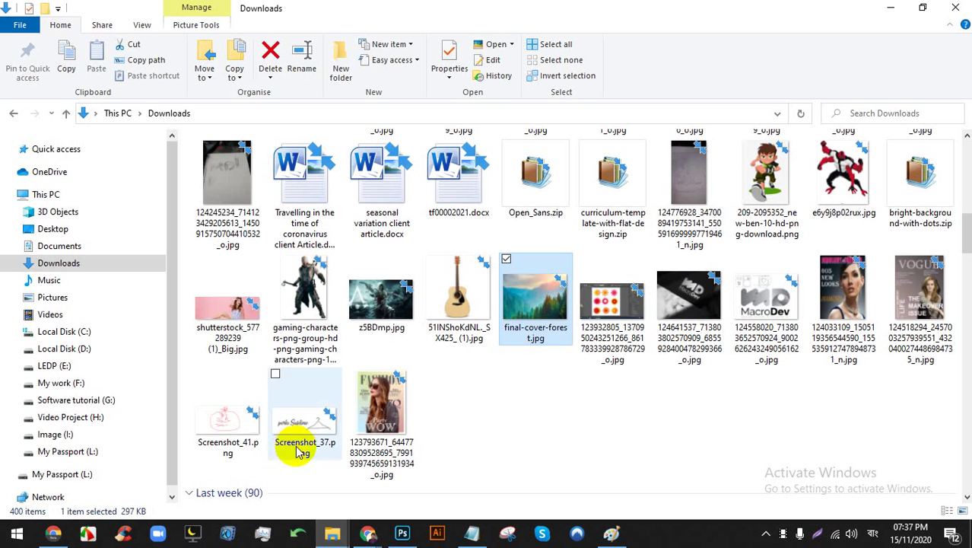
{"action": "left_click", "coordinate": [77, 436]}
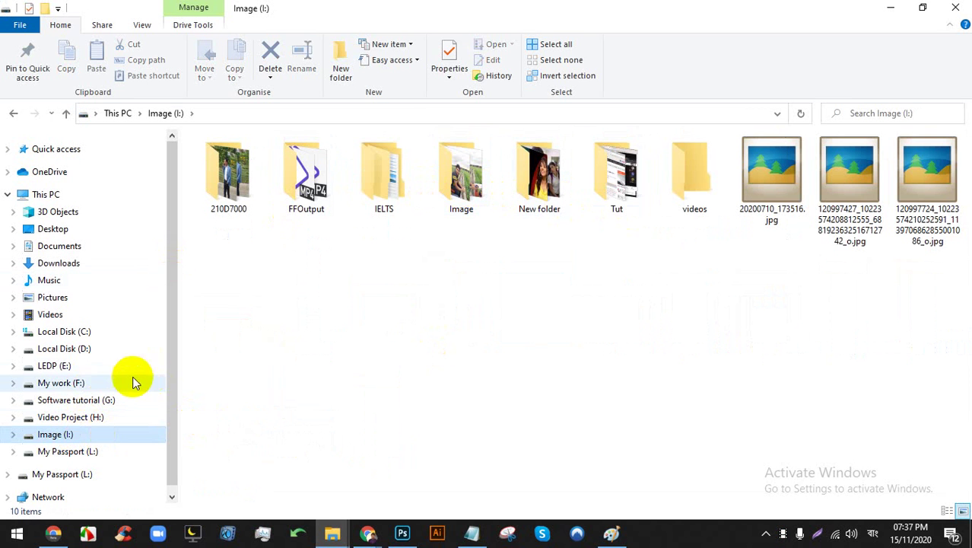
{"action": "left_click", "coordinate": [66, 365]}
{"action": "double_click", "coordinate": [384, 173]}
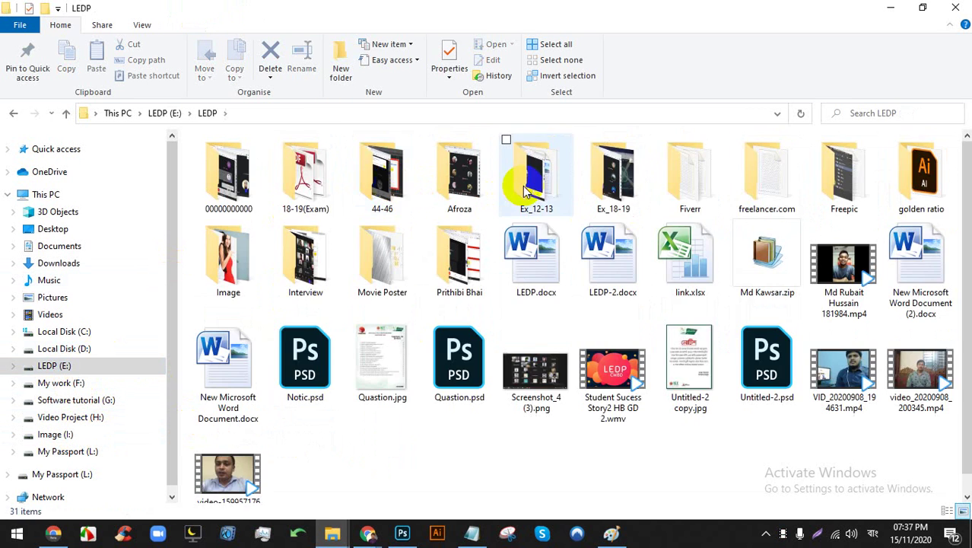
{"action": "double_click", "coordinate": [259, 276]}
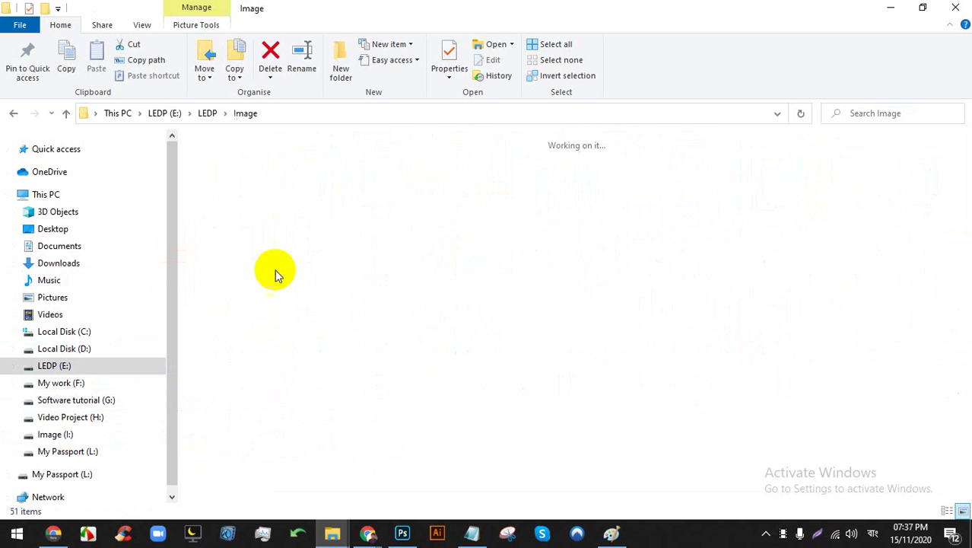
{"action": "left_click_drag", "start_coordinate": [373, 282], "coordinate": [626, 49]}
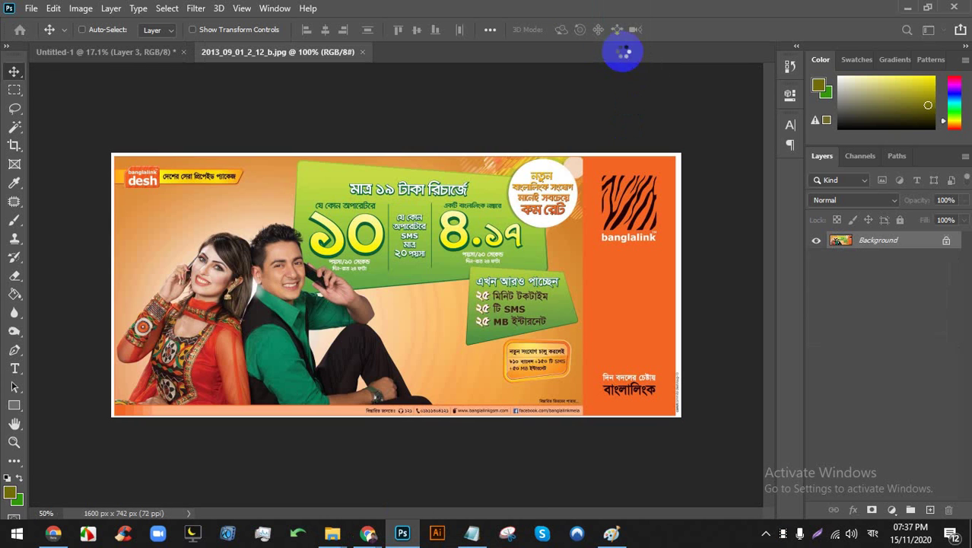
Select the couple's heads and shoulders with an elliptical marquee and place a copy of that area below the flag in Untitled-1
{"action": "scroll", "coordinate": [305, 182], "scroll_direction": "up", "scroll_amount": 3}
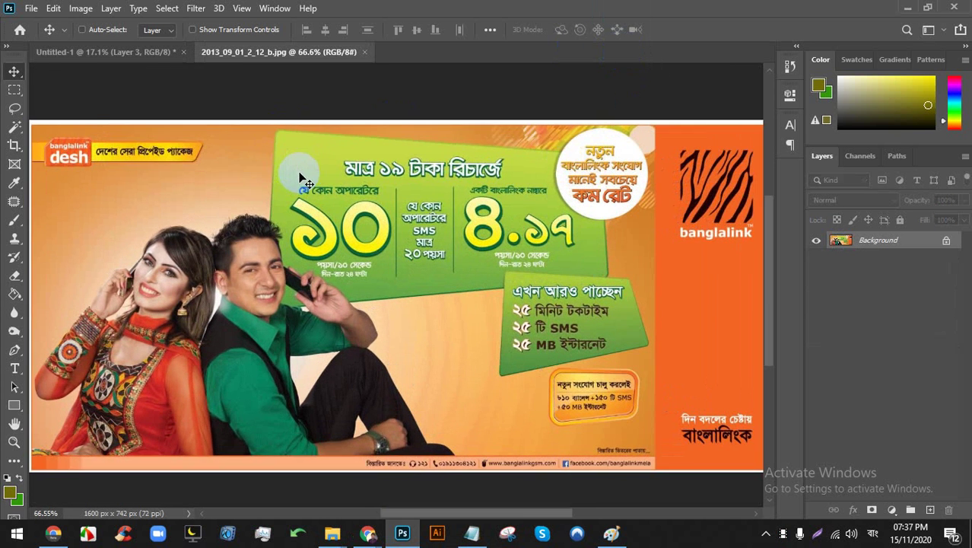
{"action": "scroll", "coordinate": [302, 182], "scroll_direction": "down", "scroll_amount": 2}
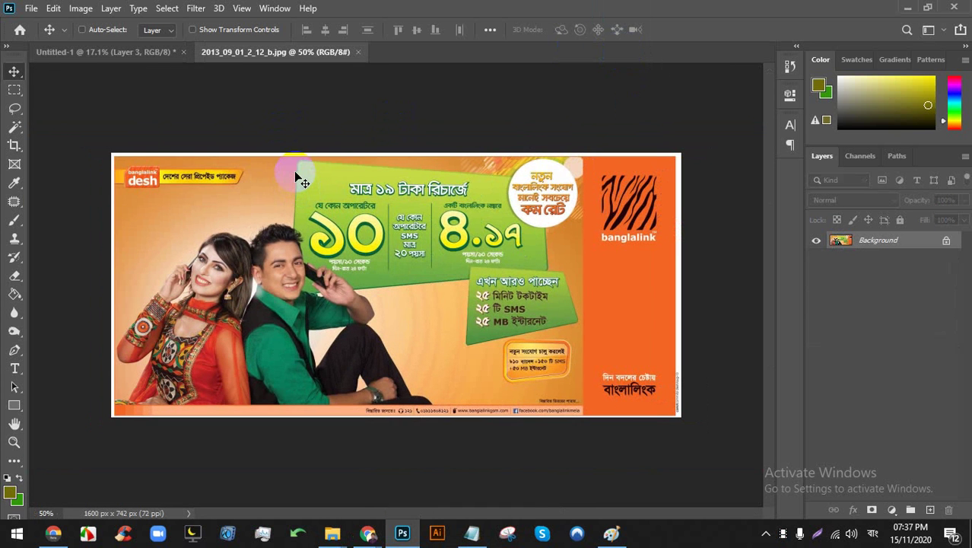
{"action": "left_click_drag", "start_coordinate": [297, 177], "coordinate": [80, 124]}
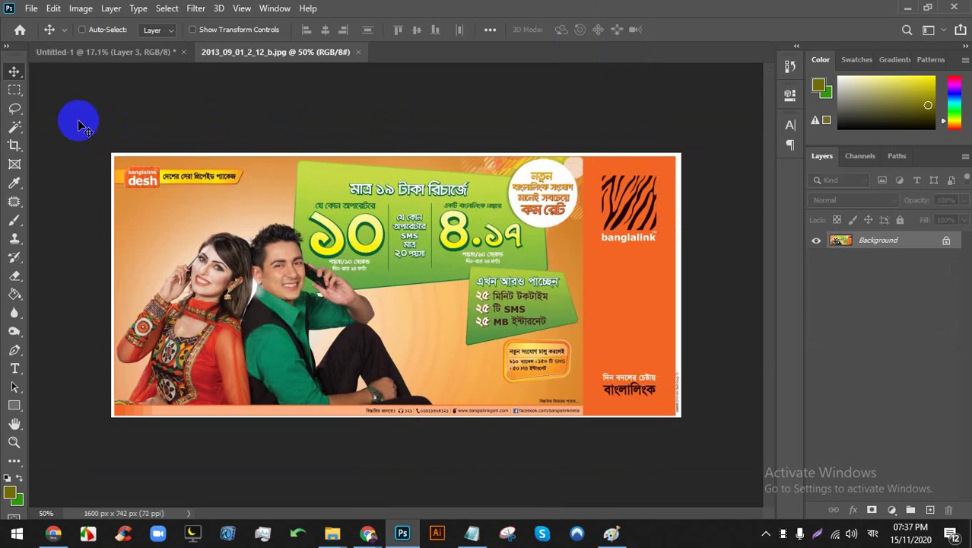
{"action": "left_click_drag", "start_coordinate": [11, 98], "coordinate": [60, 109]}
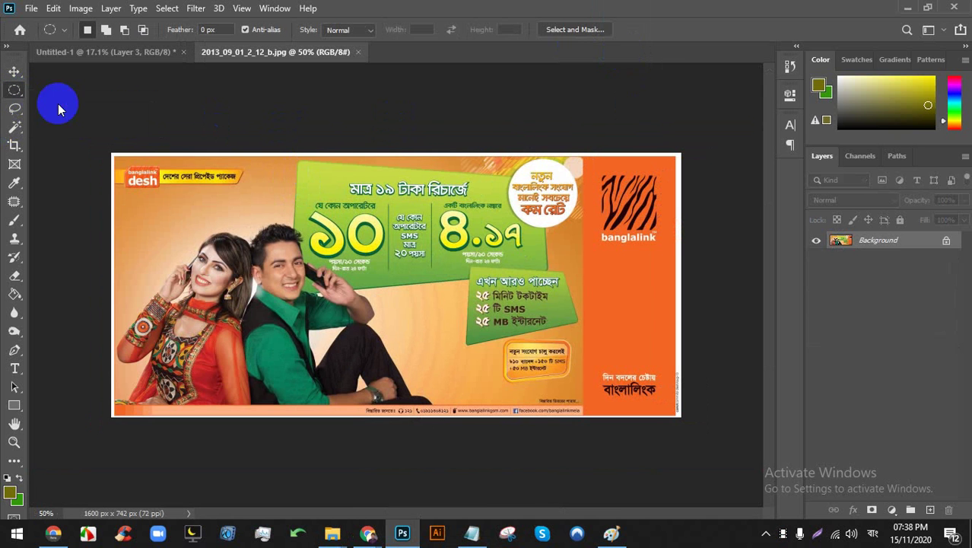
{"action": "left_click_drag", "start_coordinate": [5, 90], "coordinate": [99, 109]}
{"action": "left_click_drag", "start_coordinate": [164, 192], "coordinate": [351, 353]}
{"action": "left_click", "coordinate": [15, 72]}
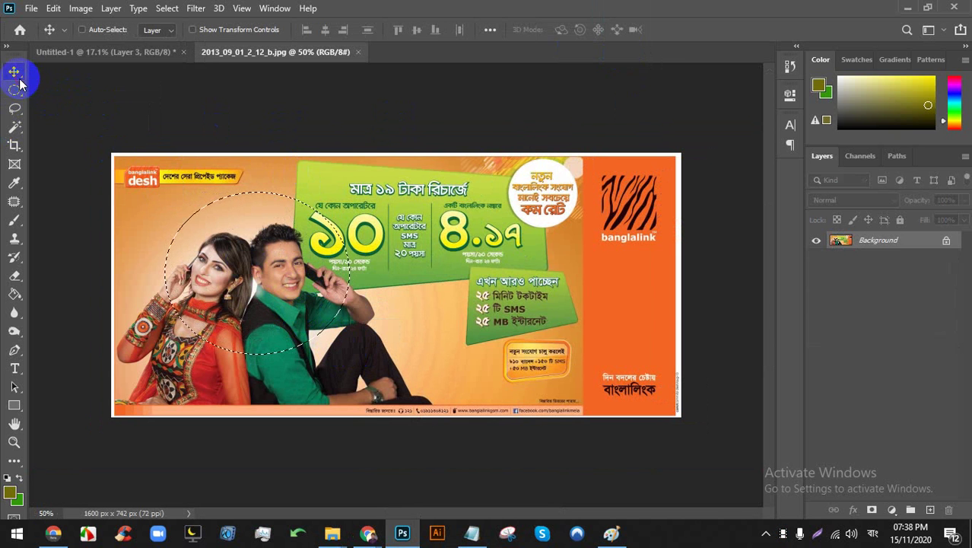
{"action": "left_click_drag", "start_coordinate": [274, 255], "coordinate": [419, 225]}
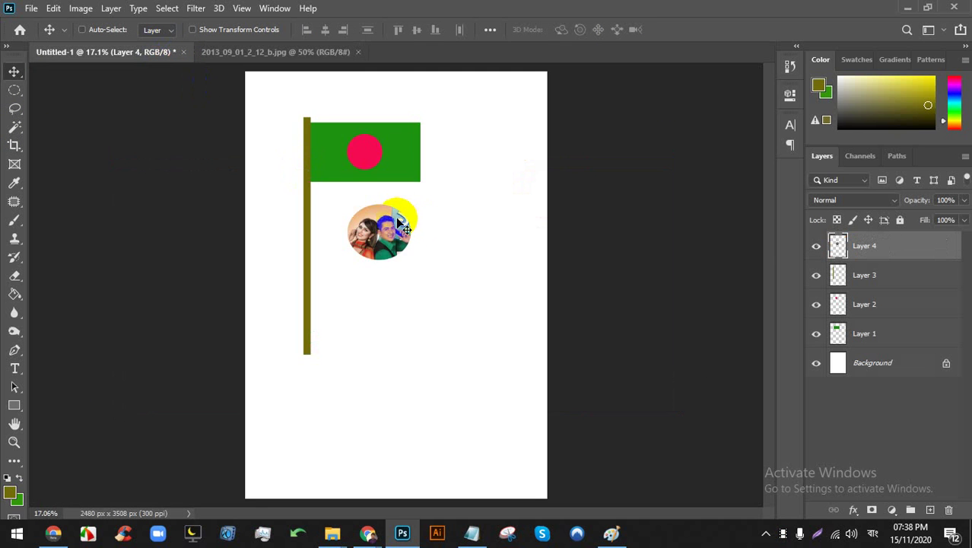
Delete the flag's pole, red circle and green rectangle layers, keeping the oval photo cut-out and the background
{"action": "scroll", "coordinate": [393, 227], "scroll_direction": "up", "scroll_amount": 5}
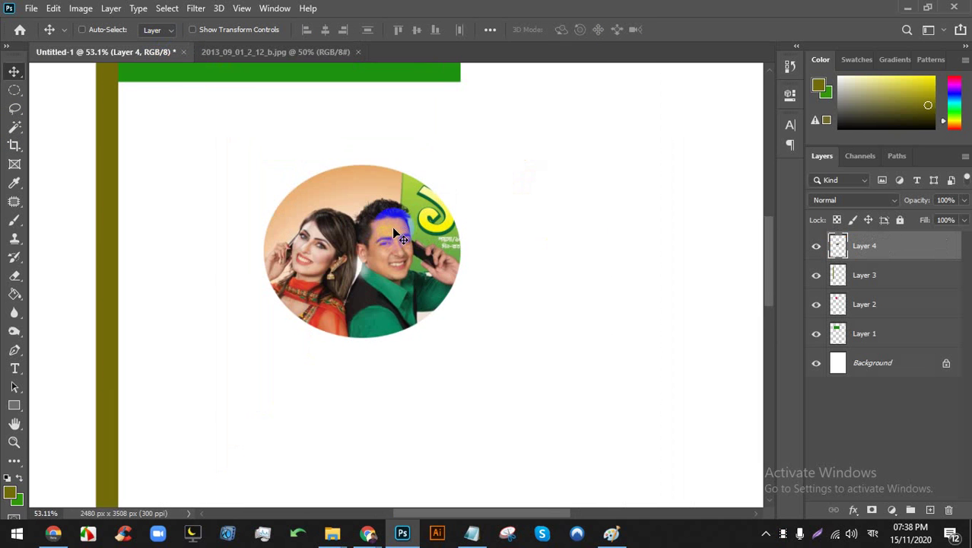
{"action": "scroll", "coordinate": [391, 227], "scroll_direction": "up", "scroll_amount": 2}
{"action": "scroll", "coordinate": [386, 215], "scroll_direction": "down", "scroll_amount": 5}
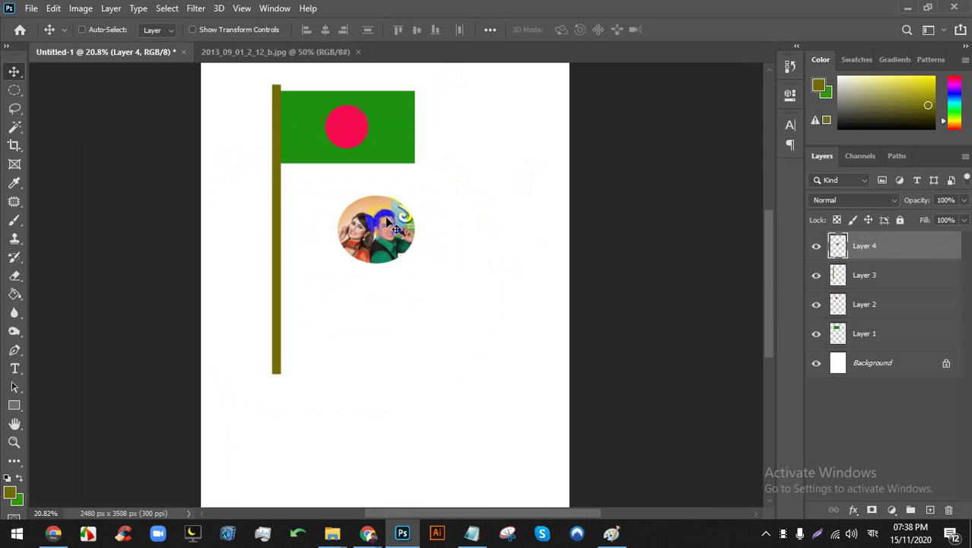
{"action": "scroll", "coordinate": [386, 215], "scroll_direction": "down", "scroll_amount": 1}
{"action": "left_click", "coordinate": [865, 281]}
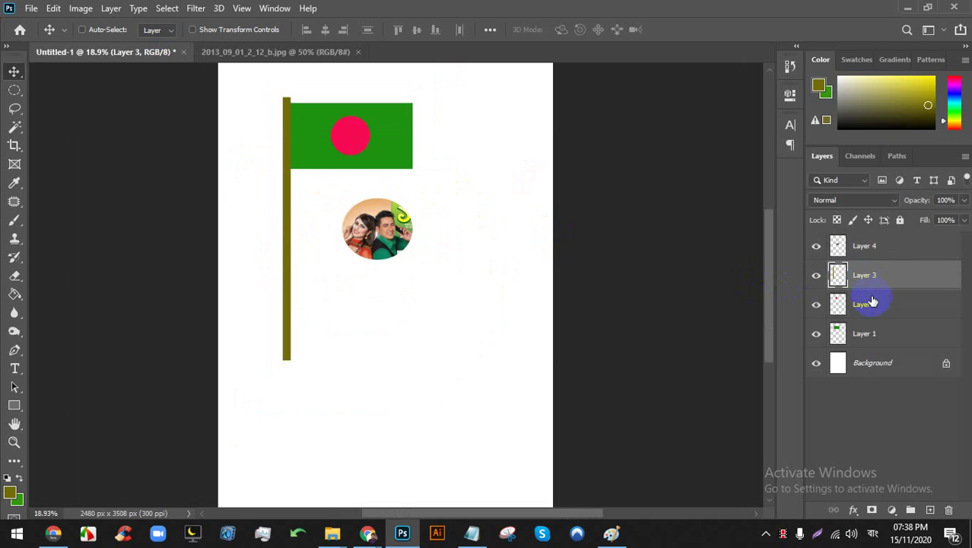
{"action": "left_click", "coordinate": [883, 338], "text": "shift"}
{"action": "key", "text": "Delete"}
Enlarge the oval cut-out of the couple with Free Transform and position it in the upper half of the page
{"action": "left_click", "coordinate": [848, 247]}
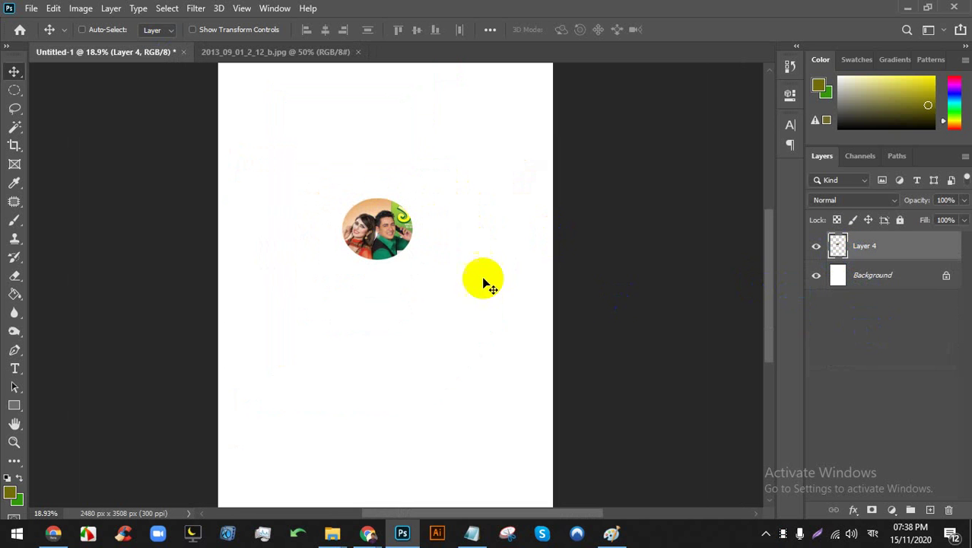
{"action": "scroll", "coordinate": [457, 274], "scroll_direction": "down", "scroll_amount": 5}
{"action": "left_click", "coordinate": [412, 252]}
{"action": "key", "text": "ctrl+t"}
{"action": "left_click_drag", "start_coordinate": [391, 236], "coordinate": [391, 163]}
{"action": "left_click", "coordinate": [706, 30]}
{"action": "scroll", "coordinate": [452, 149], "scroll_direction": "up", "scroll_amount": 3}
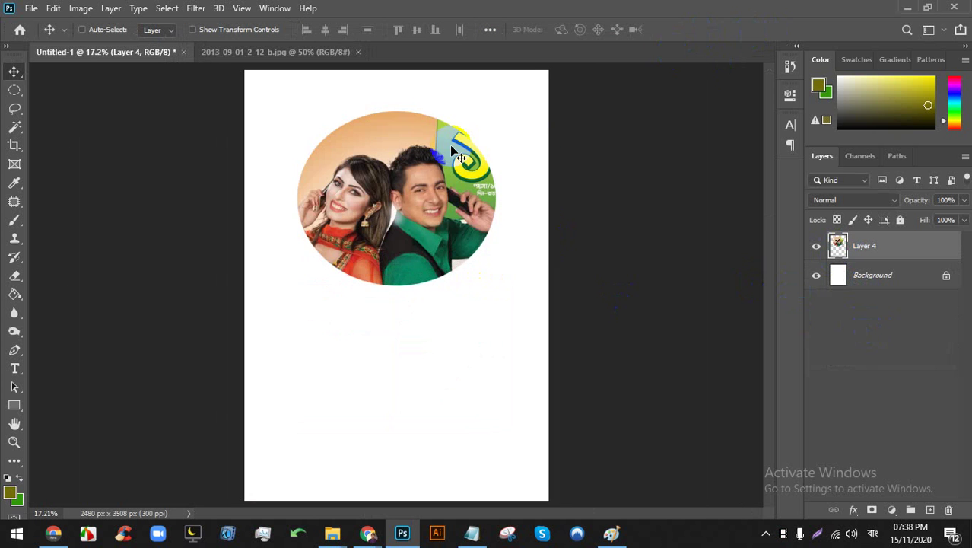
{"action": "scroll", "coordinate": [459, 157], "scroll_direction": "up", "scroll_amount": 2}
{"action": "scroll", "coordinate": [381, 152], "scroll_direction": "down", "scroll_amount": 3}
Close the Untitled-1 document without saving its changes
{"action": "left_click", "coordinate": [282, 54]}
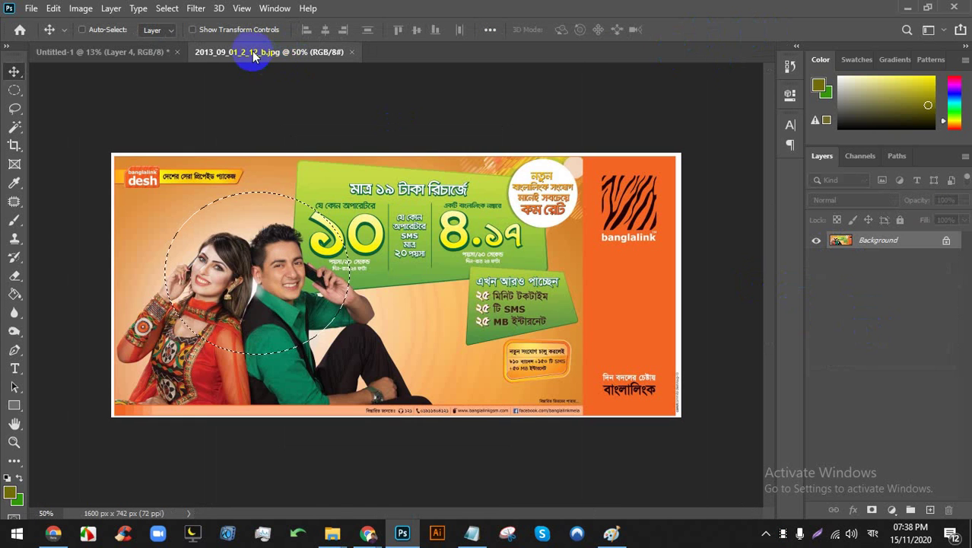
{"action": "left_click", "coordinate": [177, 52]}
{"action": "left_click", "coordinate": [480, 217]}
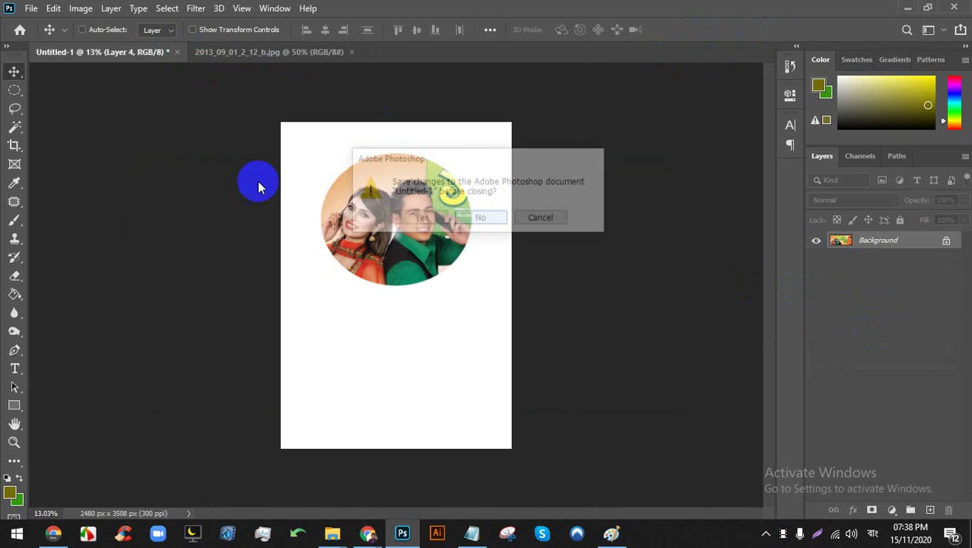
Create a new document from the Web Large preset, 1920 x 1080 px at 72 ppi
{"action": "key", "text": "ctrl+n"}
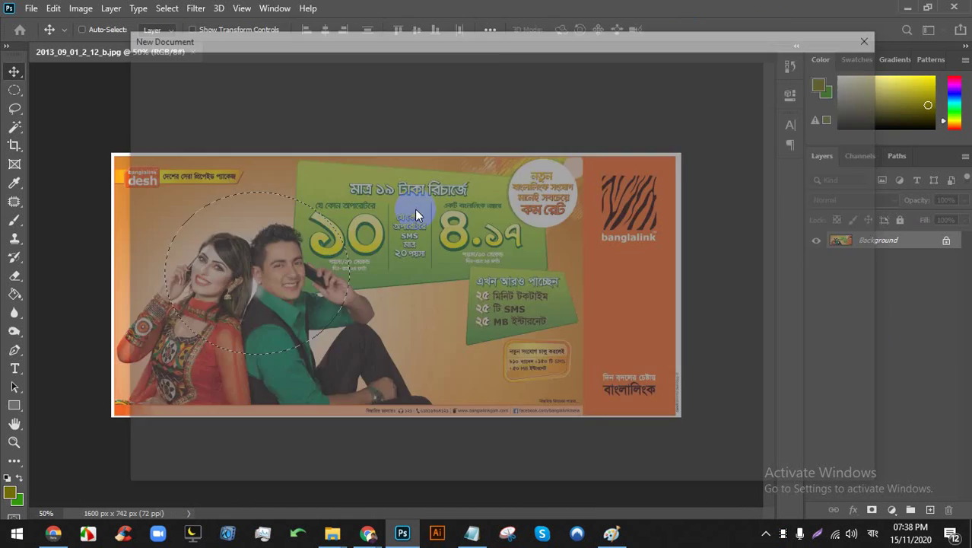
{"action": "left_click", "coordinate": [611, 64]}
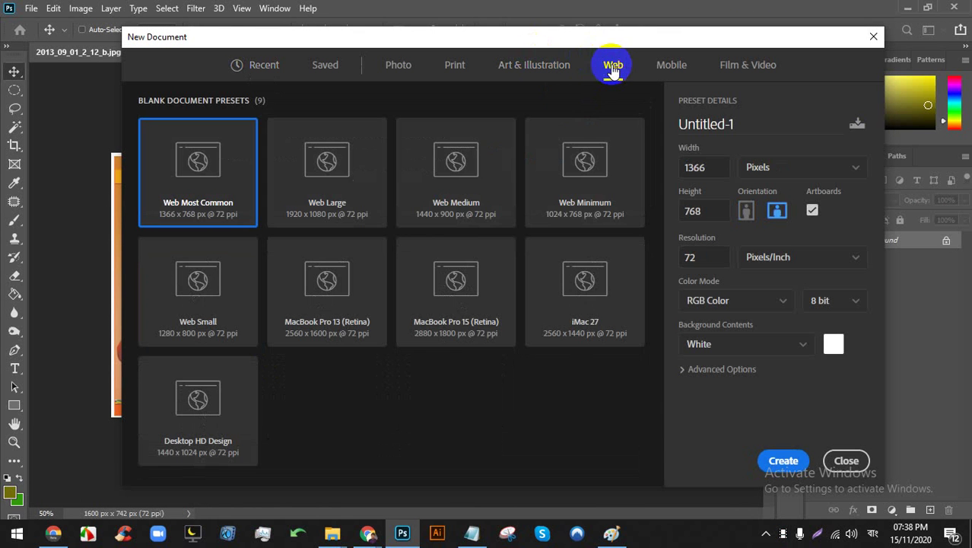
{"action": "left_click", "coordinate": [470, 188]}
{"action": "left_click", "coordinate": [568, 169]}
{"action": "left_click", "coordinate": [307, 181]}
{"action": "double_click", "coordinate": [306, 181]}
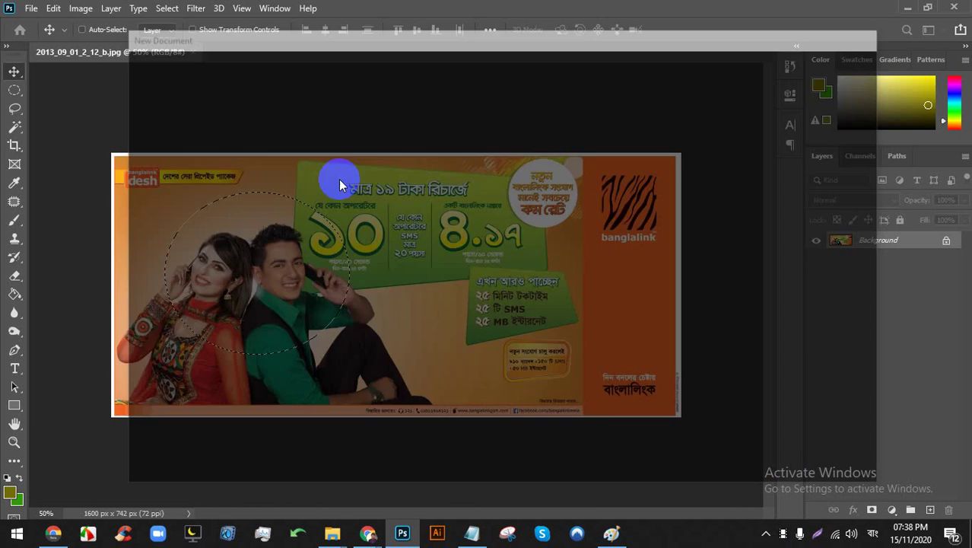
Place a copy of the photo's oval selection in the new document and move it toward the artboard's upper-left corner
{"action": "left_click", "coordinate": [172, 53]}
{"action": "left_click_drag", "start_coordinate": [249, 213], "coordinate": [340, 207]}
{"action": "scroll", "coordinate": [339, 207], "scroll_direction": "down", "scroll_amount": 1}
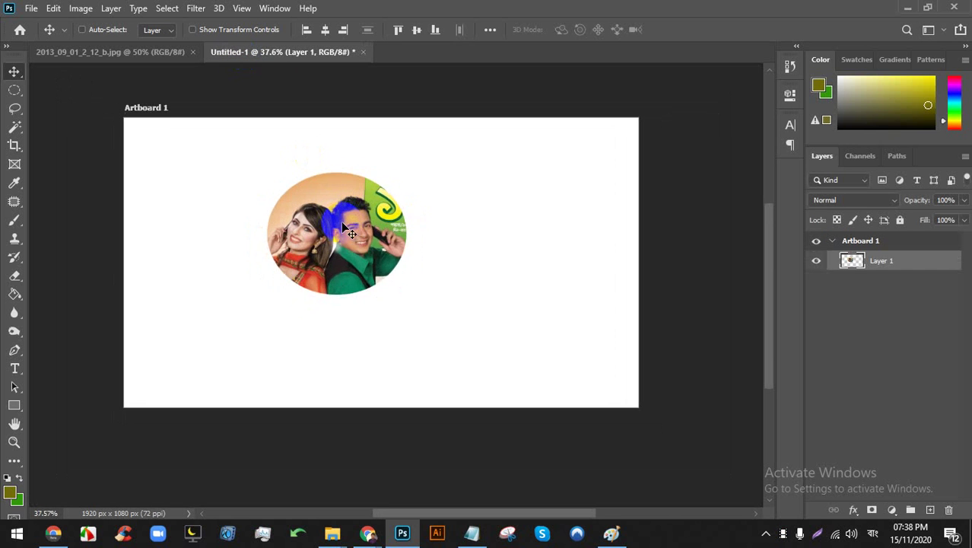
{"action": "scroll", "coordinate": [340, 207], "scroll_direction": "up", "scroll_amount": 2}
{"action": "scroll", "coordinate": [368, 222], "scroll_direction": "down", "scroll_amount": 1}
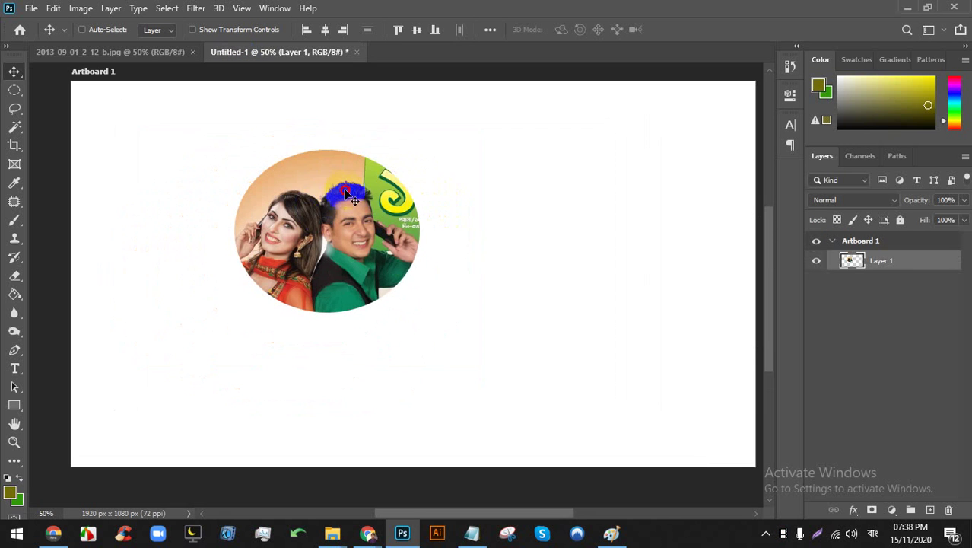
{"action": "left_click_drag", "start_coordinate": [347, 192], "coordinate": [297, 172]}
{"action": "scroll", "coordinate": [167, 146], "scroll_direction": "up", "scroll_amount": 3}
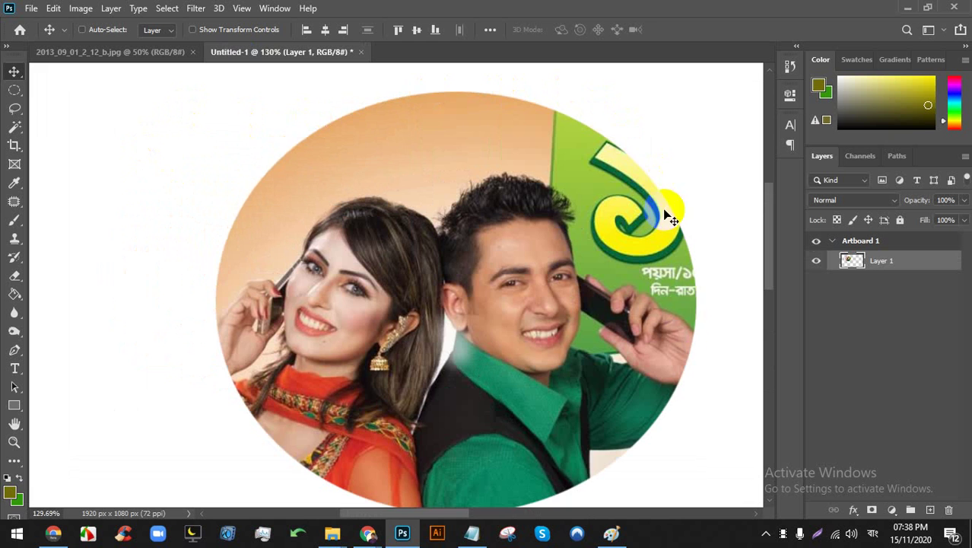
{"action": "scroll", "coordinate": [669, 215], "scroll_direction": "down", "scroll_amount": 3}
{"action": "scroll", "coordinate": [515, 360], "scroll_direction": "up", "scroll_amount": 2}
{"action": "left_click_drag", "start_coordinate": [496, 337], "coordinate": [477, 234]}
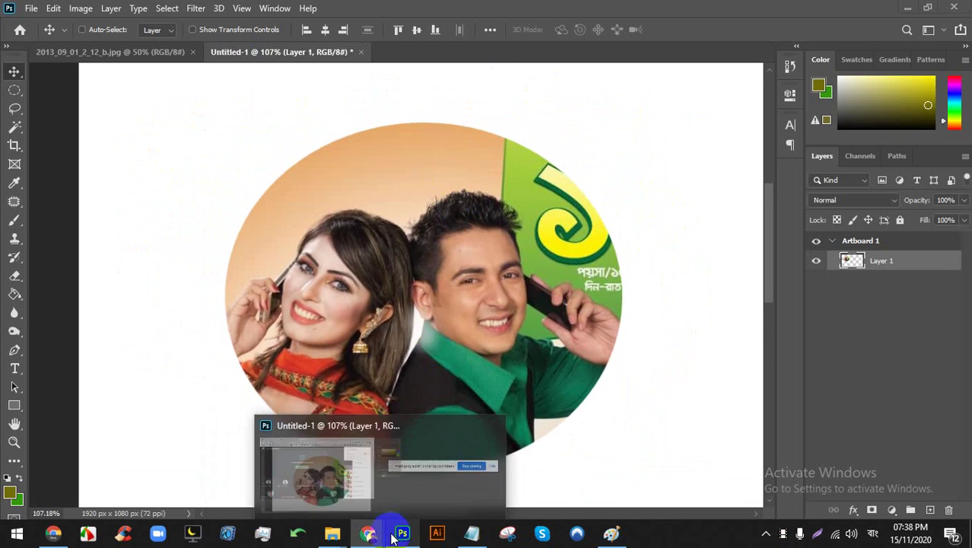
{"action": "scroll", "coordinate": [229, 232], "scroll_direction": "down", "scroll_amount": 5}
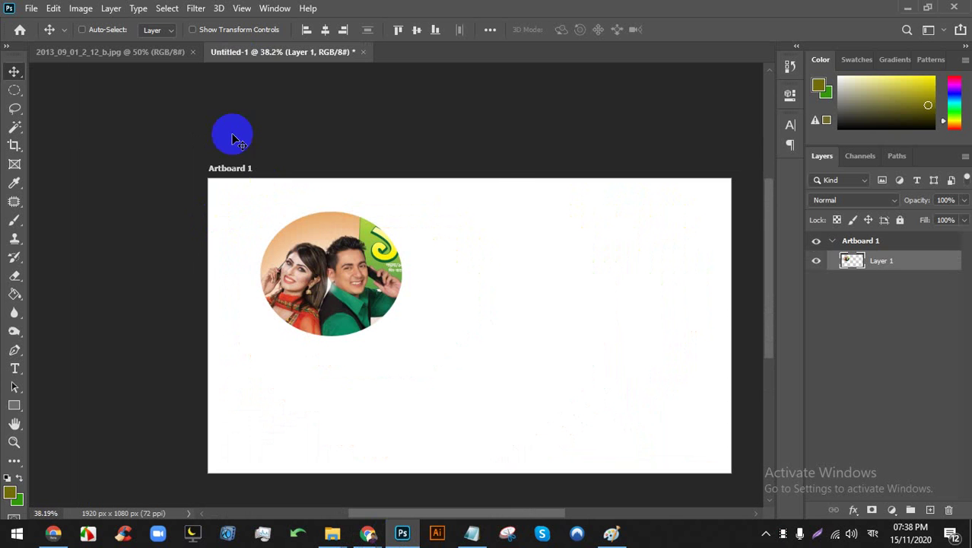
In the photo document, replace the selection with an elliptical marquee around the couple, using a 20 px feather
{"action": "left_click", "coordinate": [163, 54]}
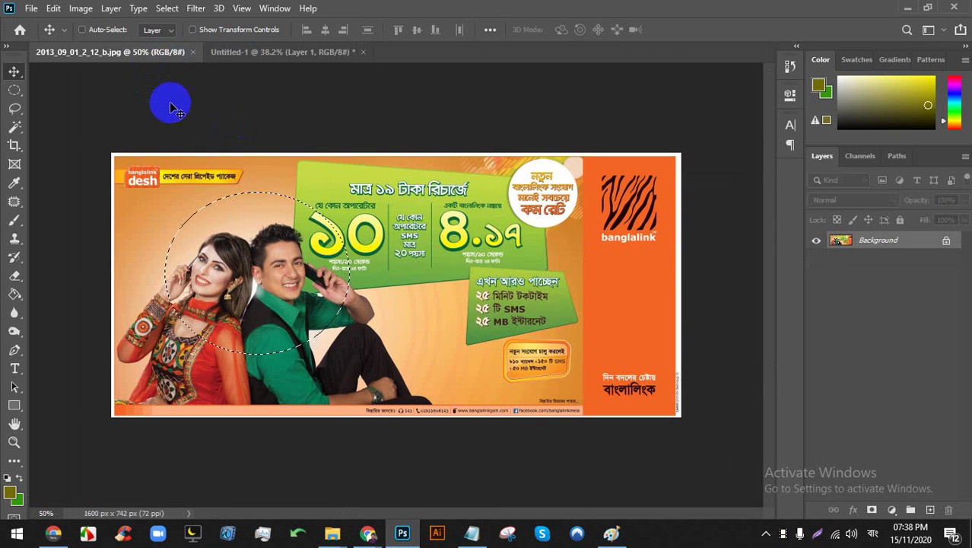
{"action": "left_click", "coordinate": [16, 93]}
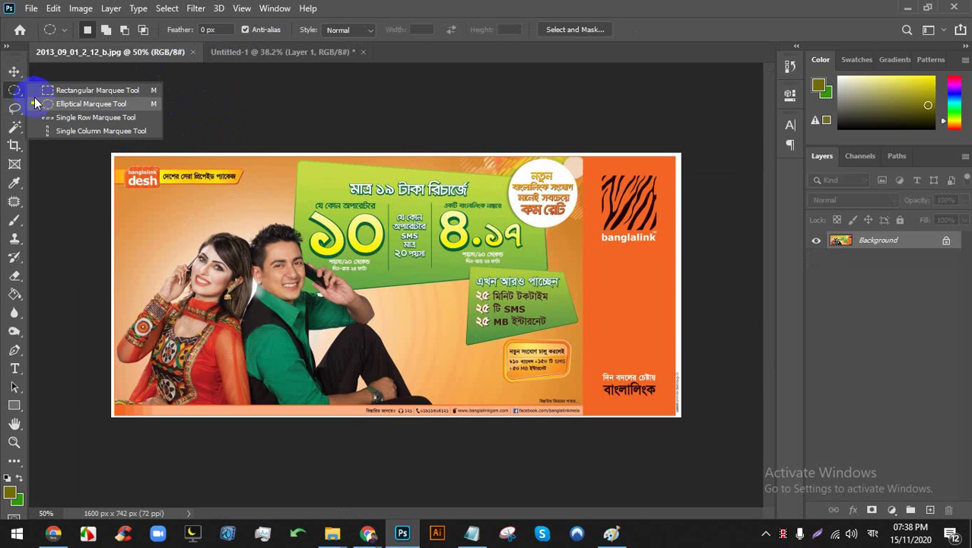
{"action": "left_click", "coordinate": [96, 107]}
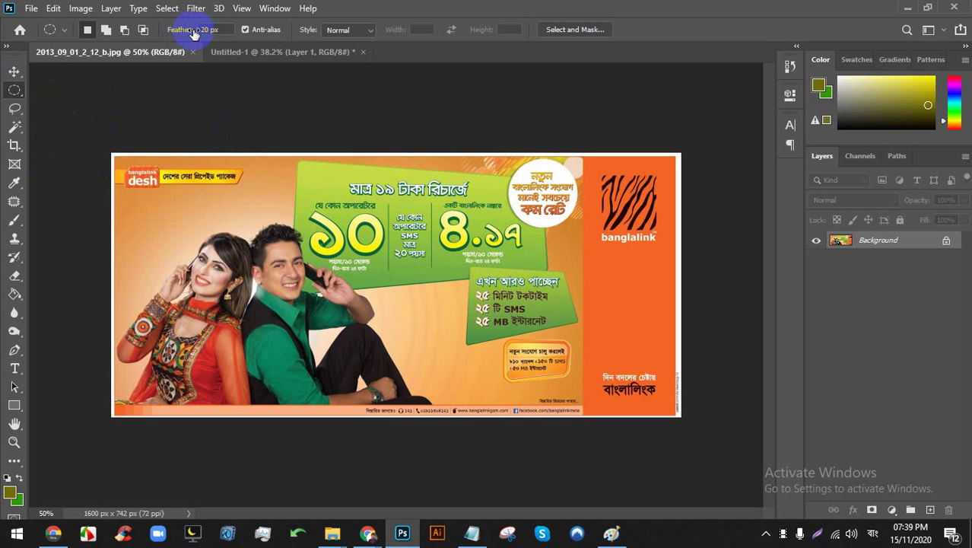
{"action": "left_click", "coordinate": [232, 166]}
{"action": "left_click_drag", "start_coordinate": [149, 203], "coordinate": [351, 379]}
Place a copy of the feathered oval selection in Untitled-1, beside the hard-edged cut-out, and inspect its soft edges
{"action": "left_click", "coordinate": [13, 74]}
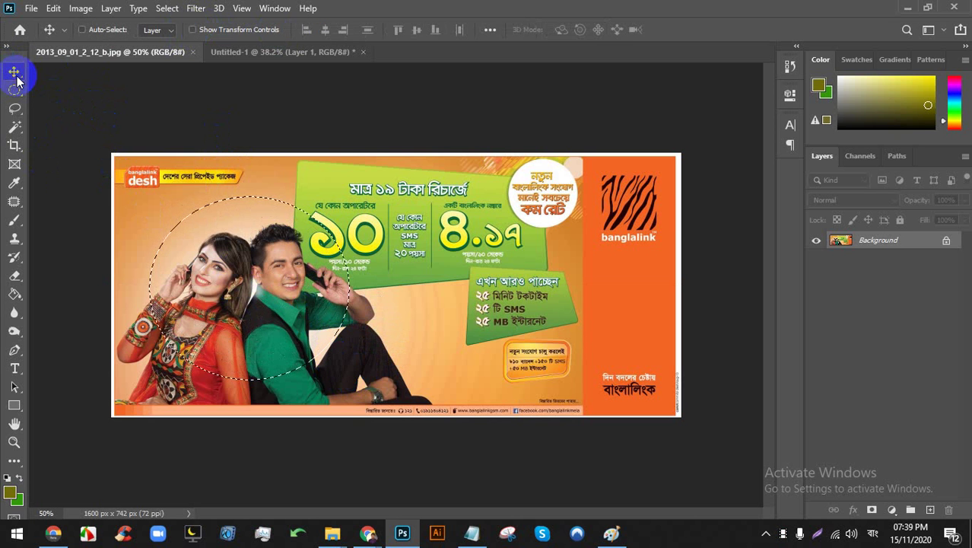
{"action": "left_click_drag", "start_coordinate": [255, 243], "coordinate": [542, 289]}
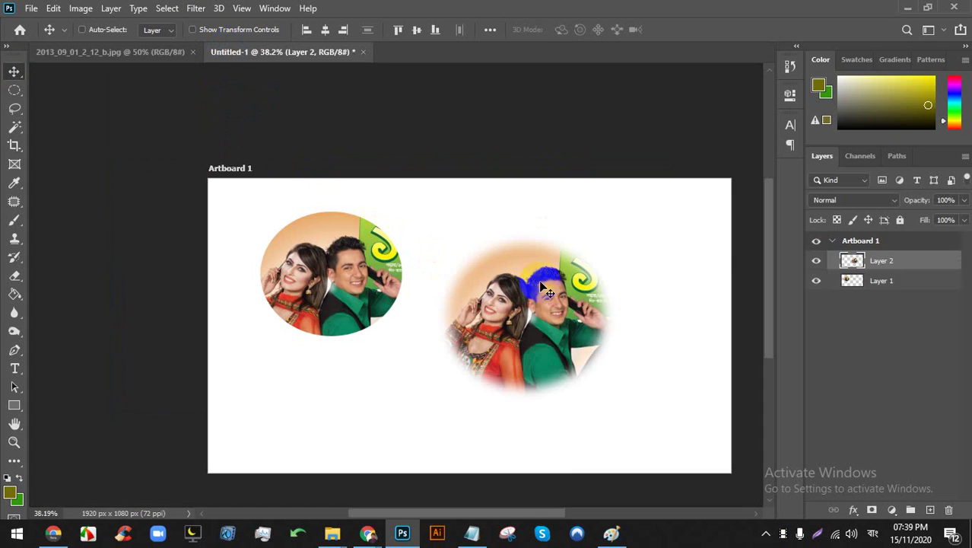
{"action": "scroll", "coordinate": [542, 300], "scroll_direction": "up", "scroll_amount": 4}
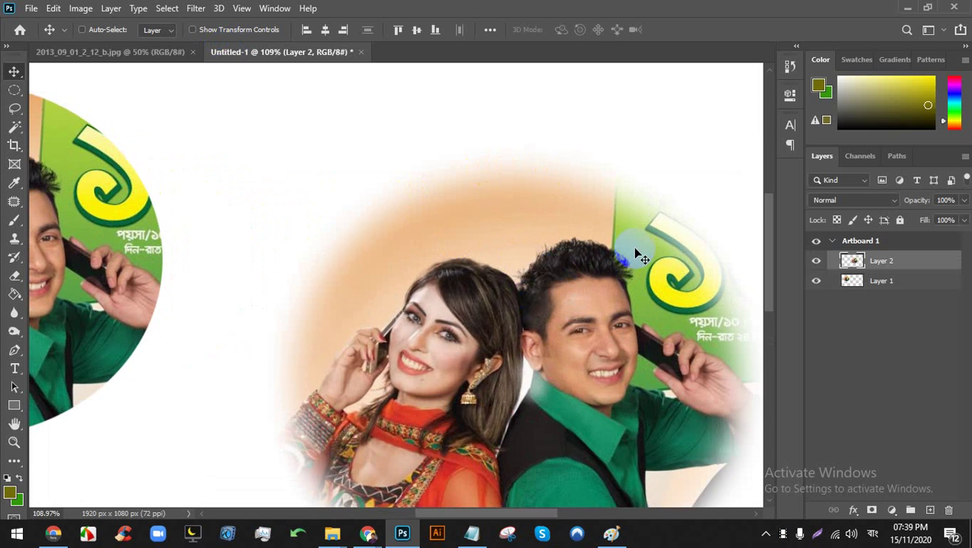
{"action": "scroll", "coordinate": [532, 147], "scroll_direction": "up", "scroll_amount": 1}
{"action": "scroll", "coordinate": [325, 227], "scroll_direction": "down", "scroll_amount": 2}
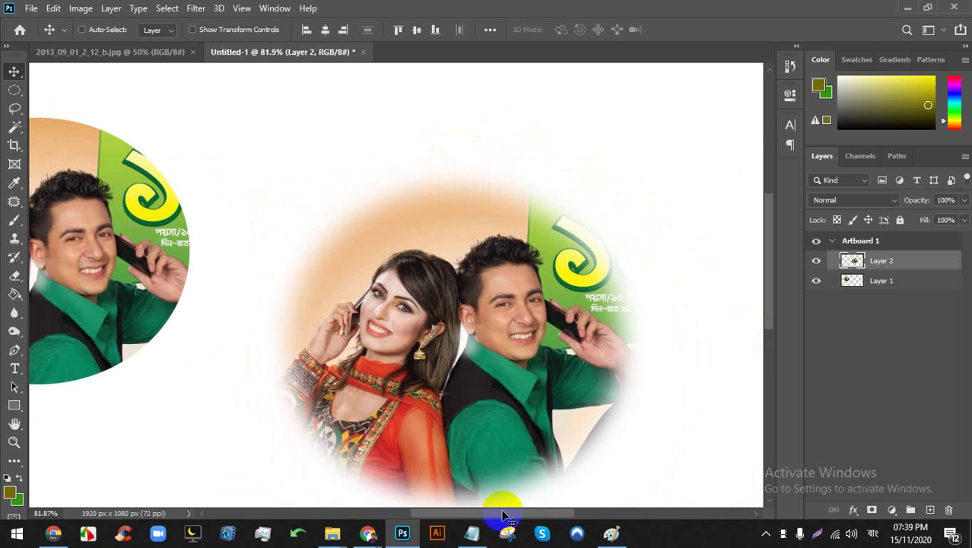
Check the ongoing Google Meet call in Chrome and examine the oval selection in the photo document in Photoshop
{"action": "left_click", "coordinate": [370, 535]}
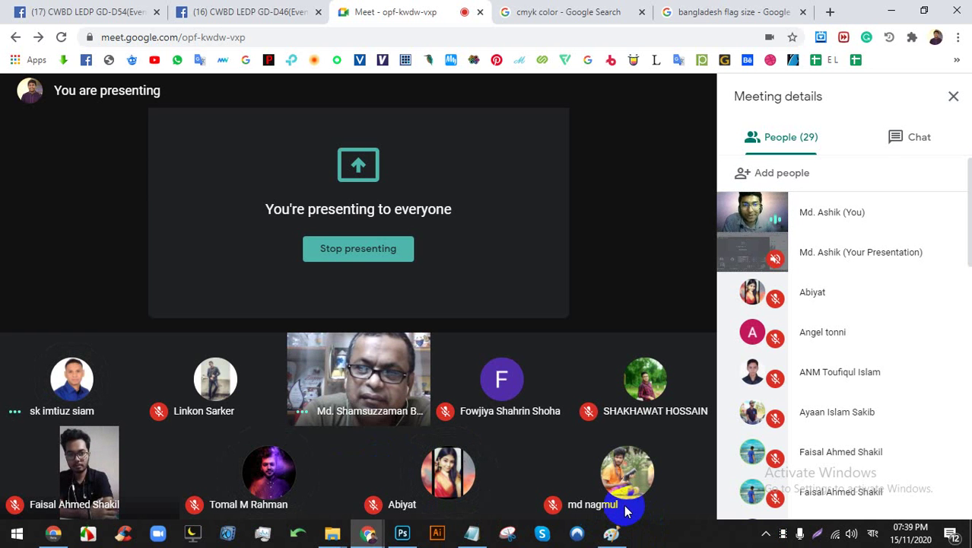
{"action": "left_click", "coordinate": [403, 534]}
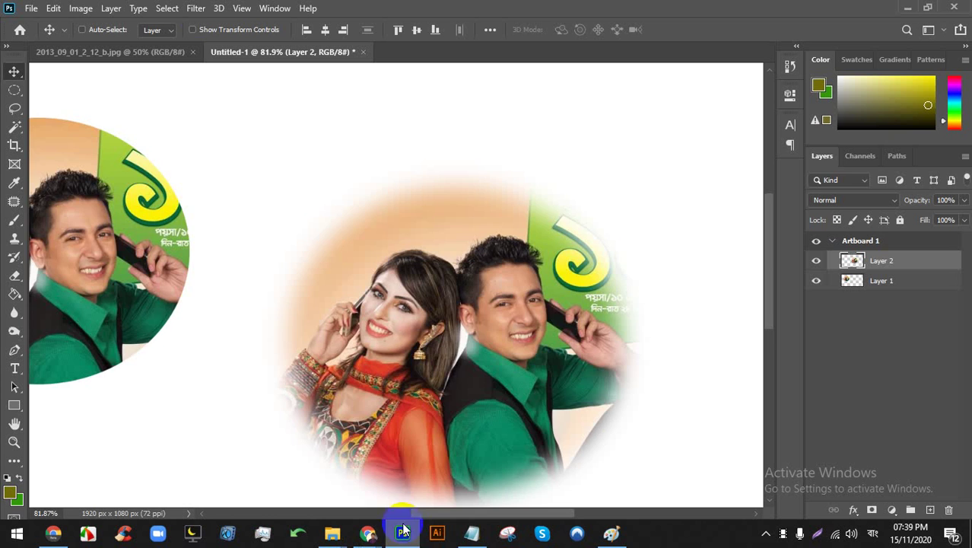
{"action": "scroll", "coordinate": [331, 226], "scroll_direction": "down", "scroll_amount": 3}
{"action": "left_click", "coordinate": [137, 52]}
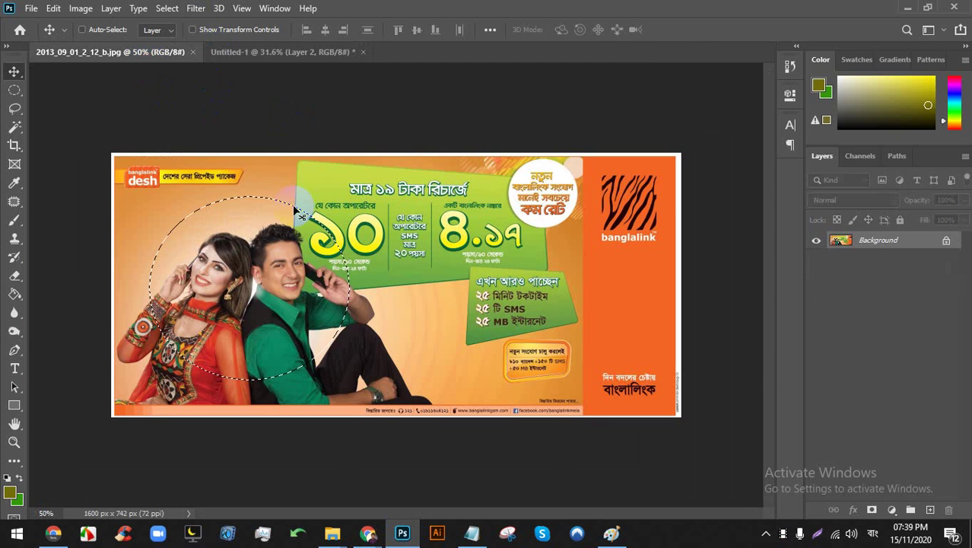
{"action": "scroll", "coordinate": [236, 216], "scroll_direction": "up", "scroll_amount": 3}
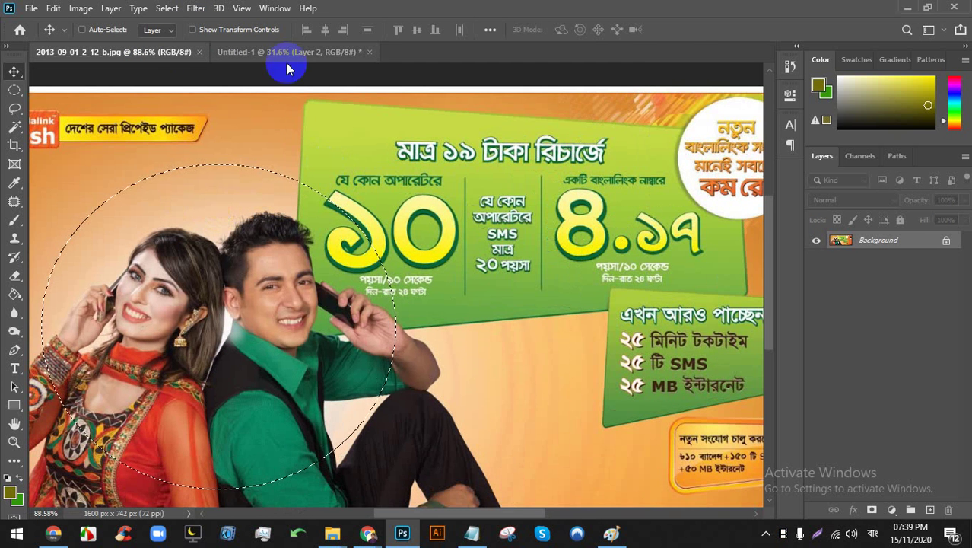
{"action": "scroll", "coordinate": [278, 106], "scroll_direction": "down", "scroll_amount": 3}
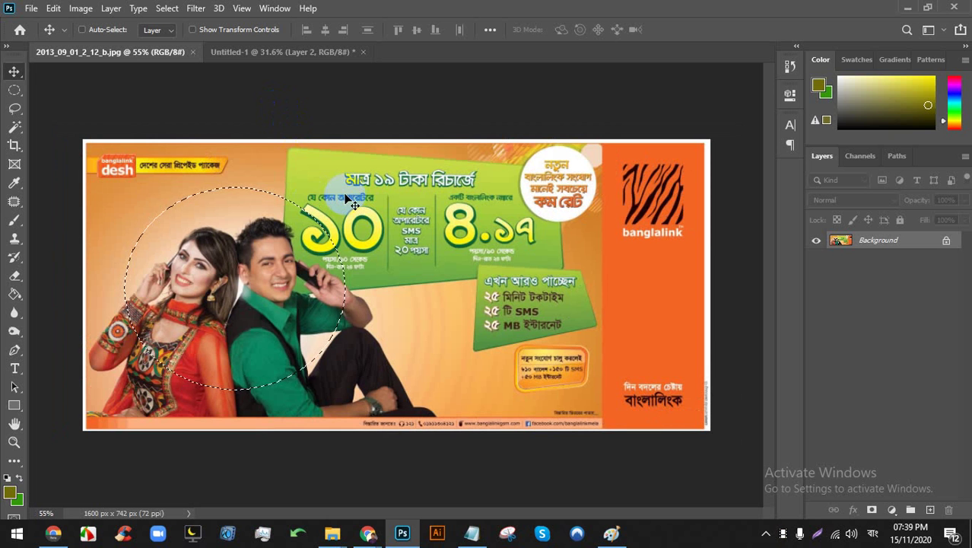
{"action": "left_click", "coordinate": [405, 535]}
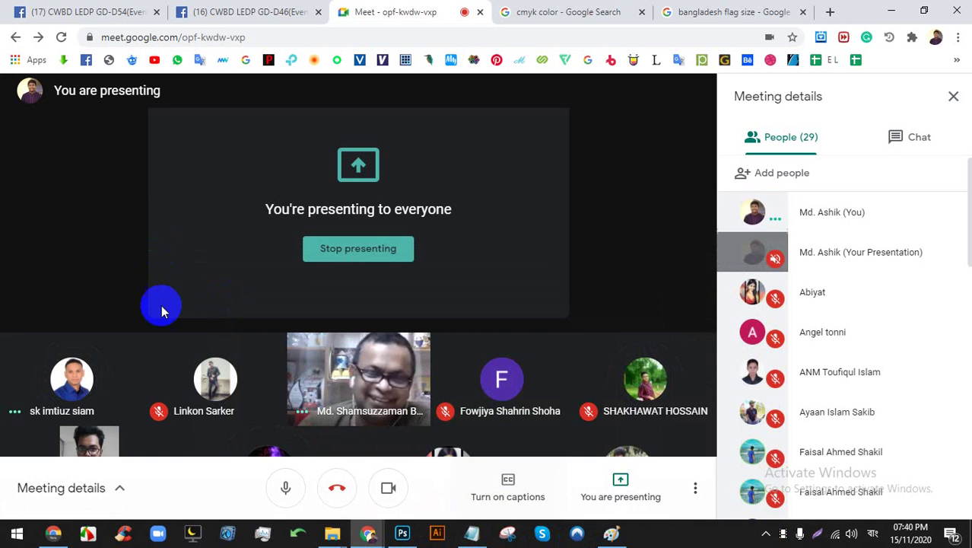
{"action": "left_click", "coordinate": [403, 533]}
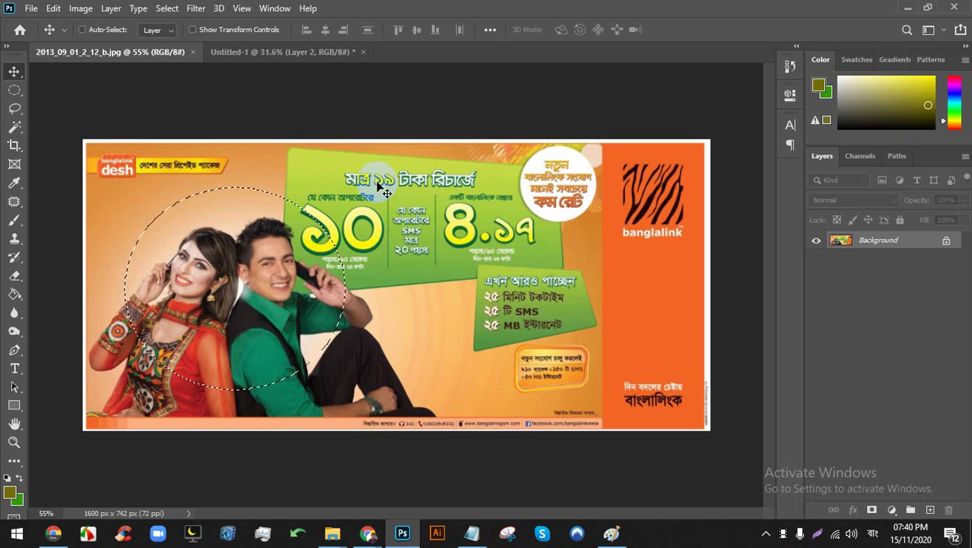
{"action": "scroll", "coordinate": [239, 210], "scroll_direction": "up", "scroll_amount": 3}
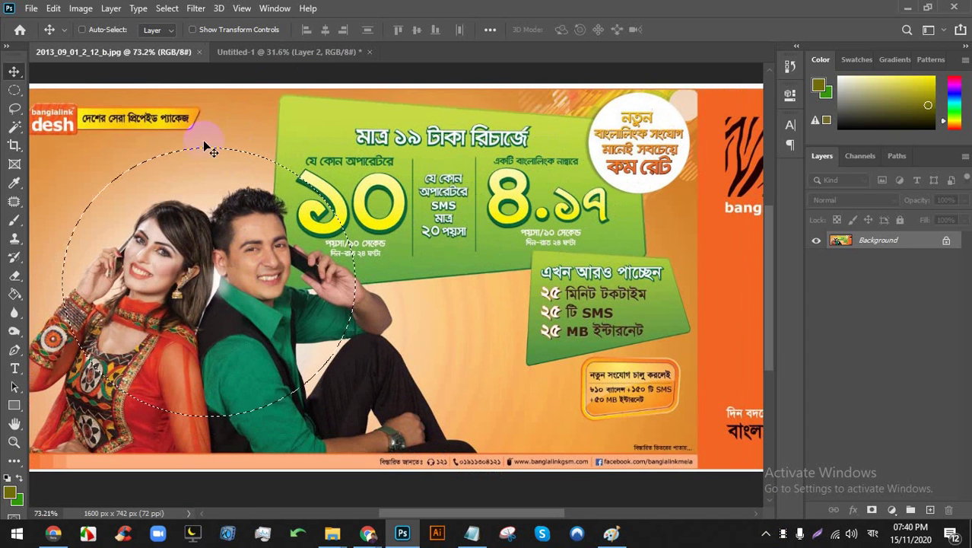
Undo the placement of both oval cut-outs in Untitled-1, back to the empty artboard
{"action": "left_click", "coordinate": [257, 67]}
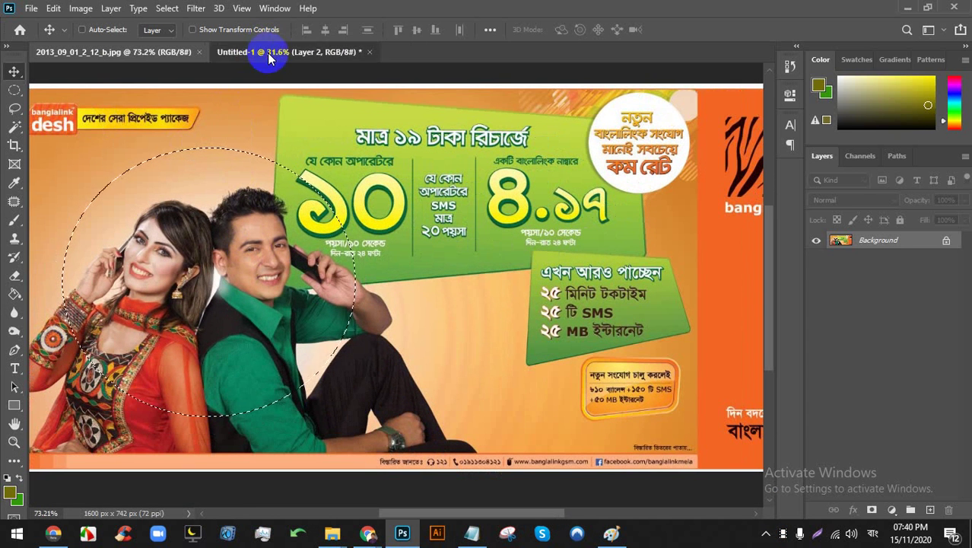
{"action": "scroll", "coordinate": [575, 217], "scroll_direction": "up", "scroll_amount": 2}
{"action": "key", "text": "ctrl+z"}
{"action": "key", "text": "ctrl+z"}
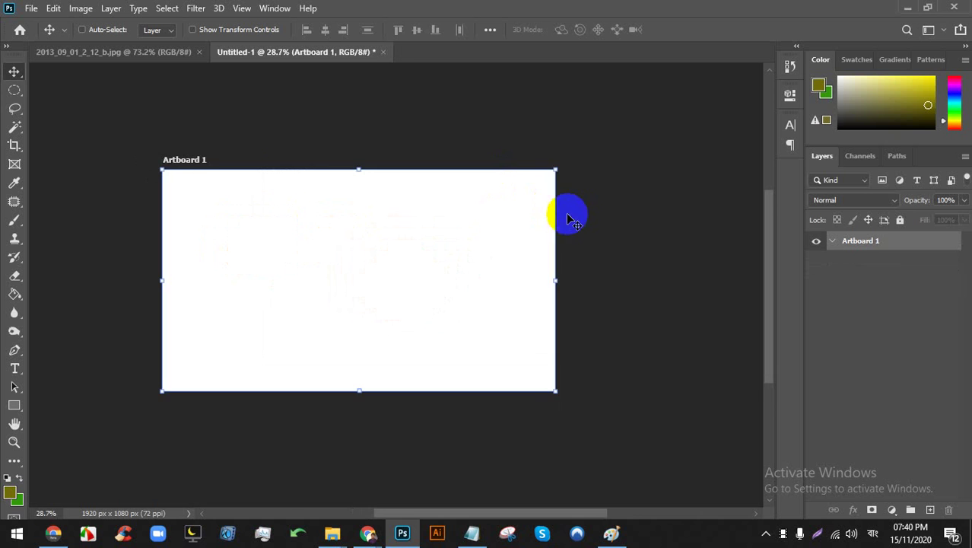
Draw a tall Rectangular Marquee selection on the left part of the artboard, and replace it with a similar one near the middle
{"action": "scroll", "coordinate": [243, 191], "scroll_direction": "down", "scroll_amount": 2}
{"action": "scroll", "coordinate": [239, 195], "scroll_direction": "up", "scroll_amount": 3}
{"action": "left_click", "coordinate": [12, 99]}
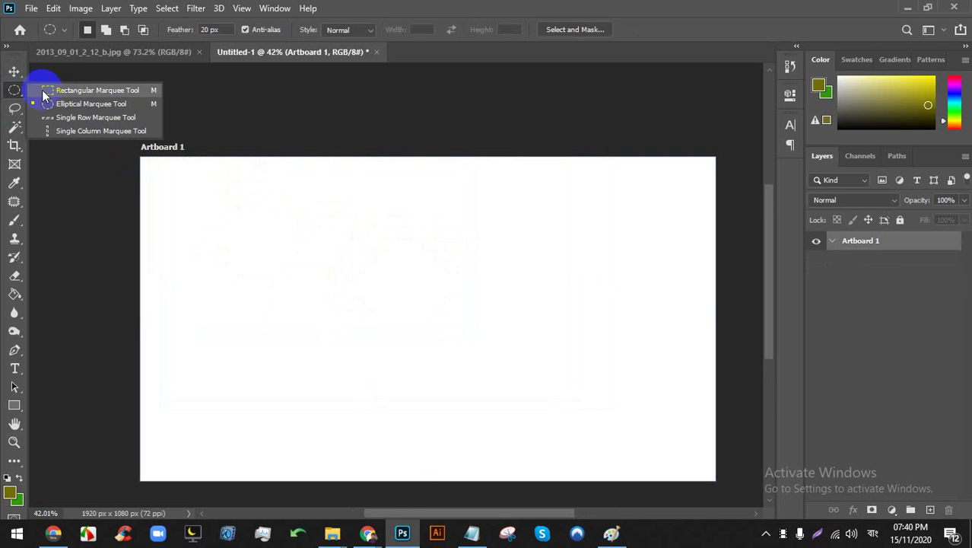
{"action": "left_click", "coordinate": [53, 88]}
{"action": "left_click_drag", "start_coordinate": [197, 223], "coordinate": [301, 408]}
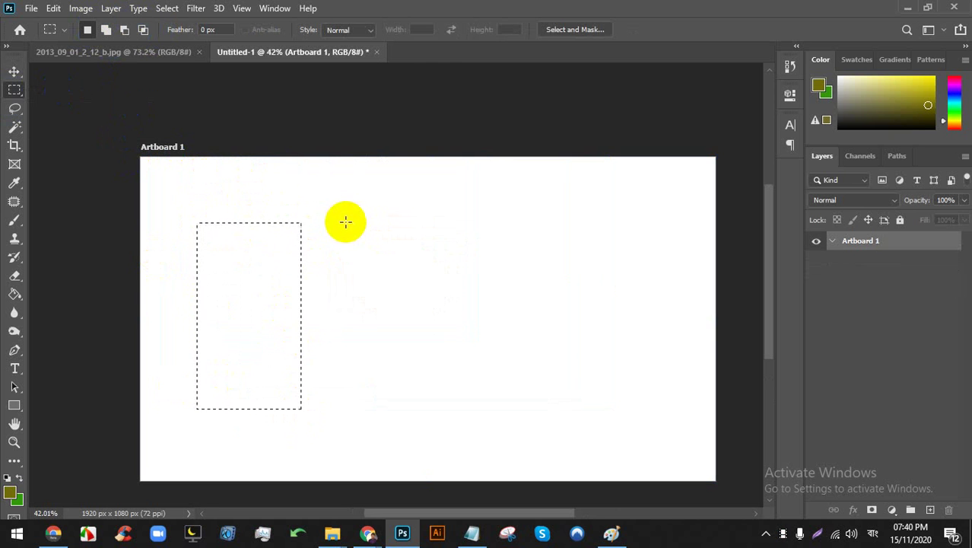
{"action": "left_click_drag", "start_coordinate": [340, 219], "coordinate": [447, 408]}
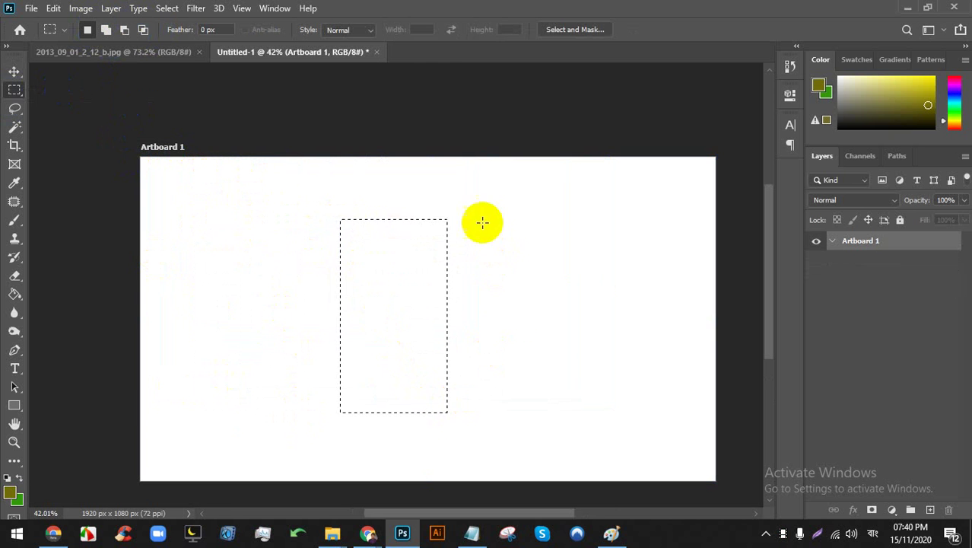
Draw several Rectangular Marquee selections of different proportions across the artboard, each replacing the previous one
{"action": "left_click_drag", "start_coordinate": [482, 219], "coordinate": [578, 430]}
{"action": "left_click_drag", "start_coordinate": [447, 402], "coordinate": [265, 217]}
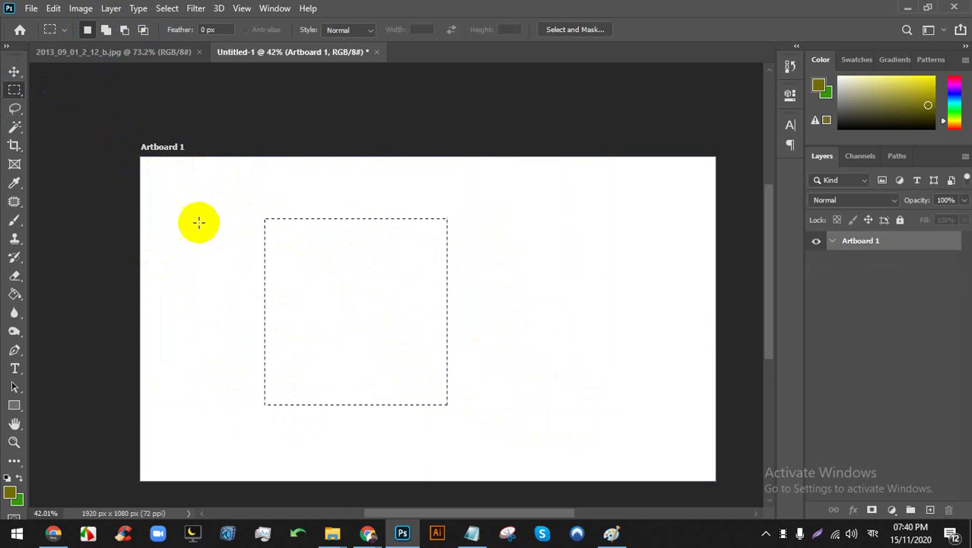
{"action": "mouse_move", "coordinate": [183, 216]}
{"action": "left_mouse_down"}
{"action": "mouse_move", "coordinate": [296, 373]}
{"action": "mouse_move", "coordinate": [324, 386]}
{"action": "left_mouse_up"}
{"action": "left_click_drag", "start_coordinate": [625, 353], "coordinate": [313, 222]}
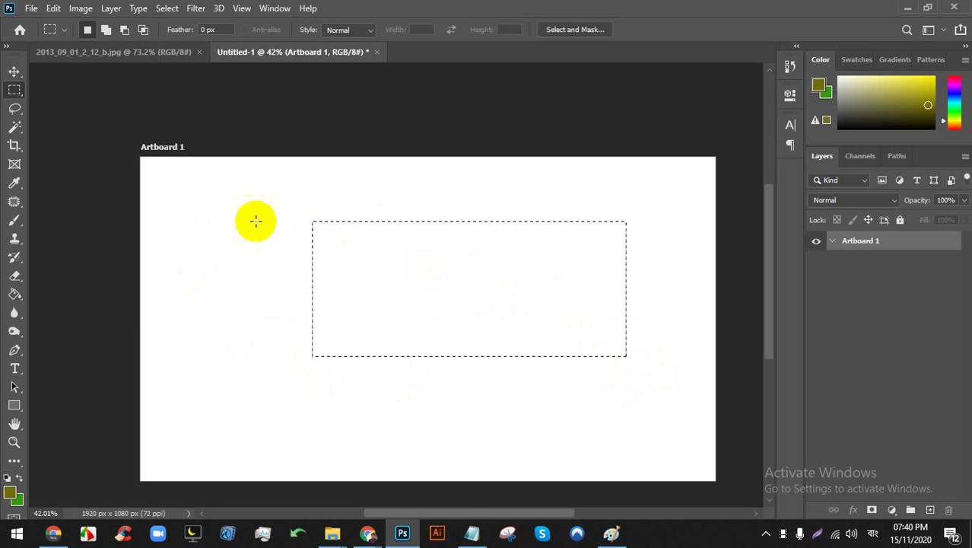
{"action": "left_click_drag", "start_coordinate": [207, 224], "coordinate": [401, 360]}
In the photo document, replace the oval selection with successive rectangular selections over the couple, the logo and the banner text
{"action": "left_click", "coordinate": [114, 52]}
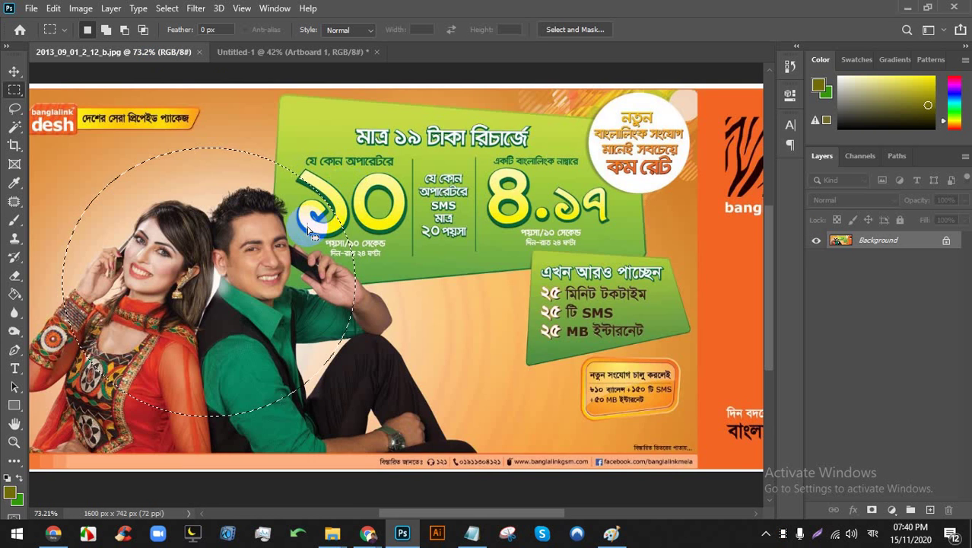
{"action": "scroll", "coordinate": [298, 230], "scroll_direction": "down", "scroll_amount": 2}
{"action": "left_click_drag", "start_coordinate": [415, 308], "coordinate": [356, 174]}
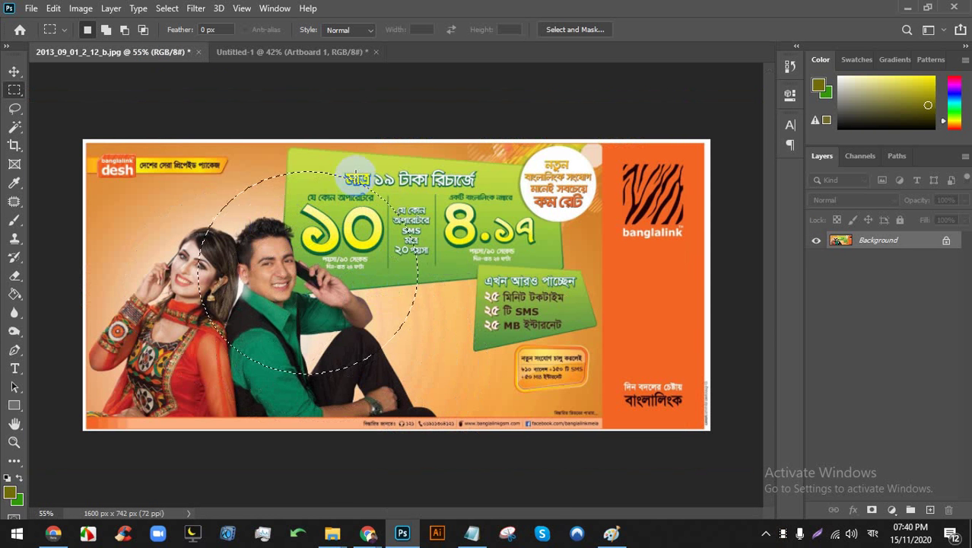
{"action": "left_click_drag", "start_coordinate": [127, 196], "coordinate": [315, 348]}
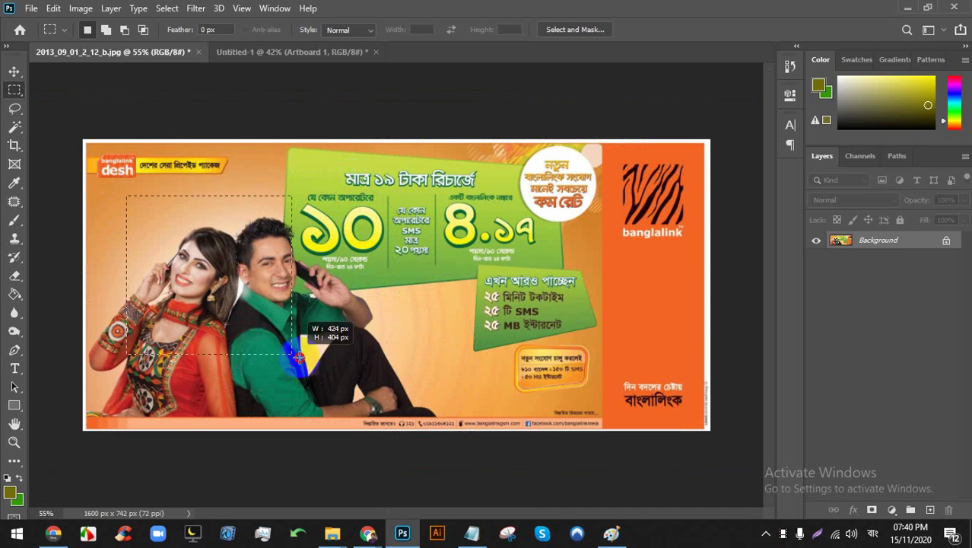
{"action": "left_click_drag", "start_coordinate": [695, 243], "coordinate": [586, 152]}
{"action": "left_click_drag", "start_coordinate": [672, 350], "coordinate": [481, 199]}
{"action": "left_click_drag", "start_coordinate": [468, 303], "coordinate": [293, 262]}
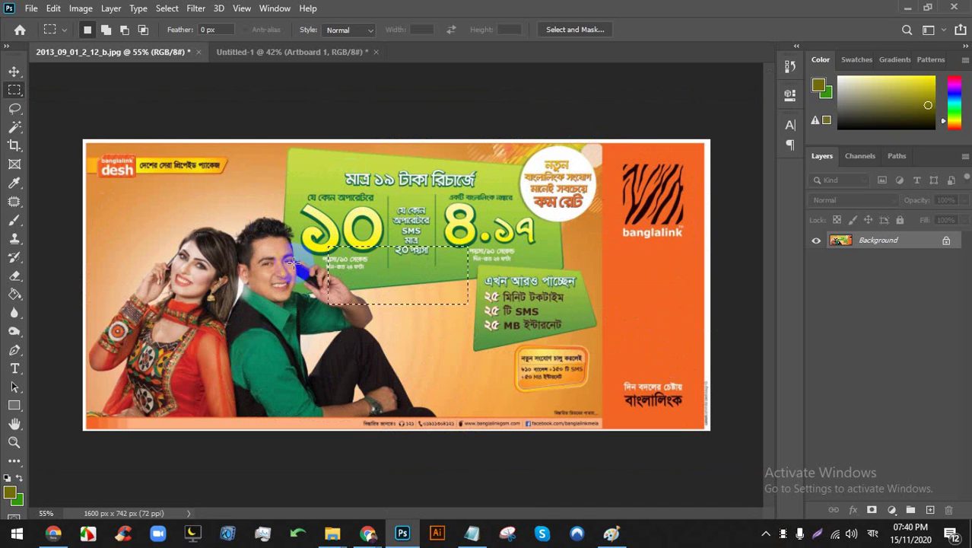
{"action": "left_click_drag", "start_coordinate": [465, 314], "coordinate": [222, 279]}
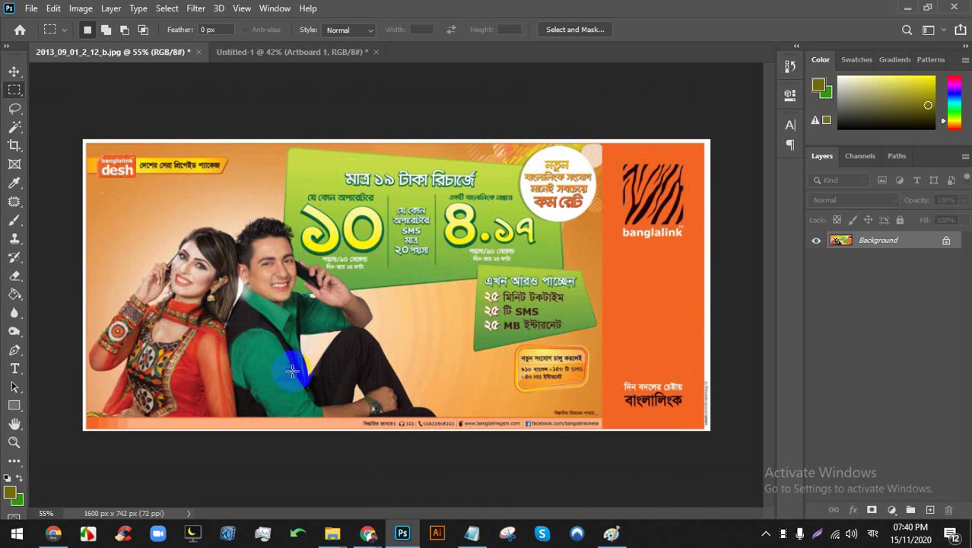
Check the ongoing Google Meet call in Chrome and return to the photo document in Photoshop
{"action": "left_click", "coordinate": [437, 536]}
{"action": "left_click", "coordinate": [368, 536]}
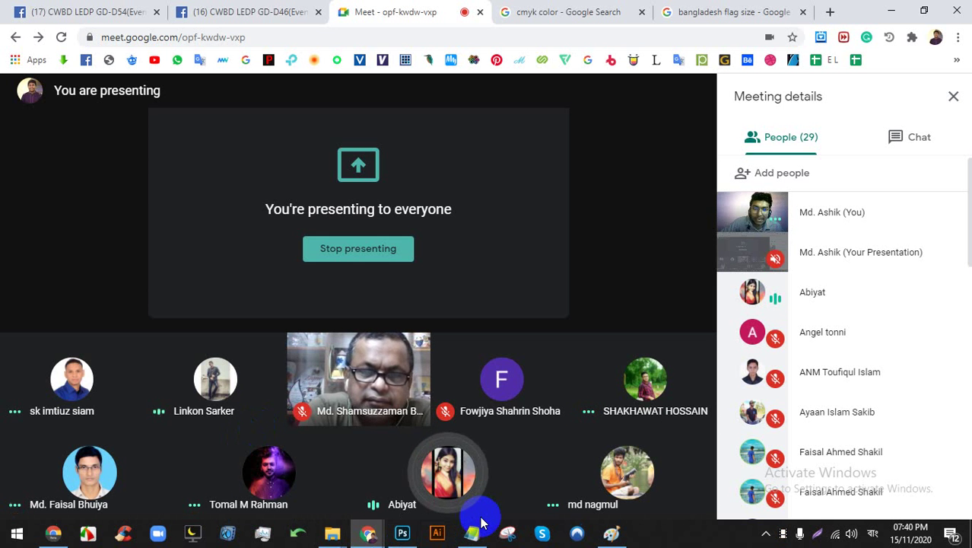
{"action": "left_click", "coordinate": [402, 534]}
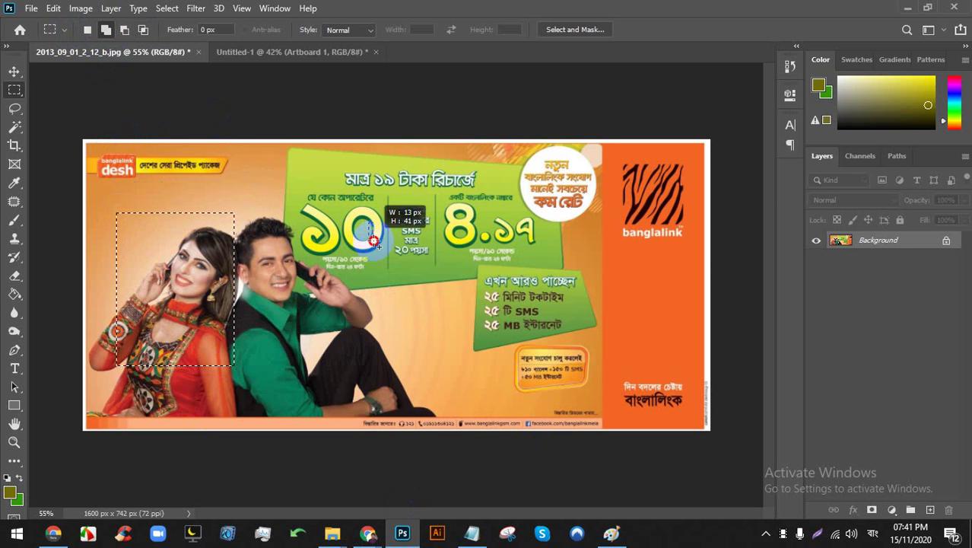
Place the photo's selection, extended with additional rectangles over the man and the banner, in Untitled-1, and undo the placement
{"action": "left_click_drag", "start_coordinate": [373, 241], "coordinate": [413, 297]}
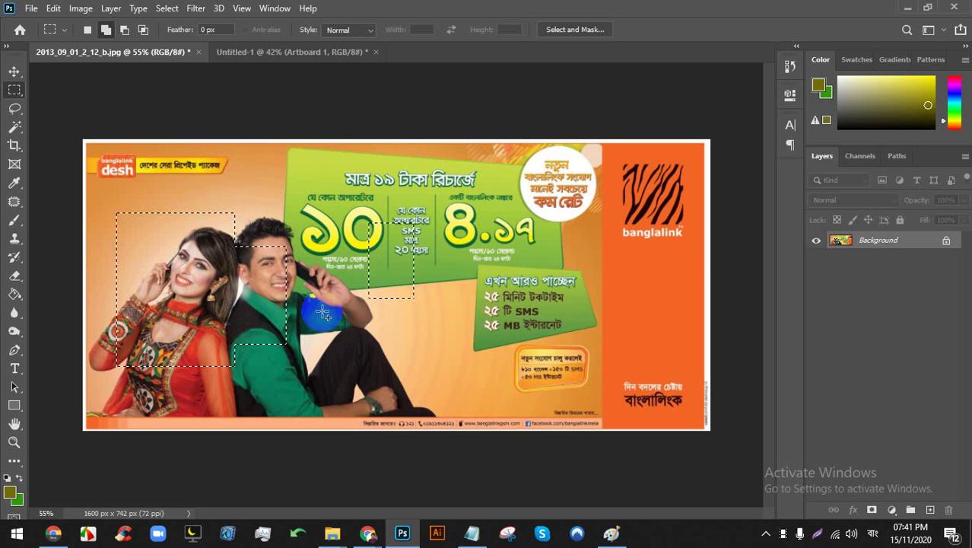
{"action": "left_click", "coordinate": [15, 71]}
{"action": "left_click_drag", "start_coordinate": [184, 254], "coordinate": [303, 287]}
{"action": "scroll", "coordinate": [373, 333], "scroll_direction": "up", "scroll_amount": 2}
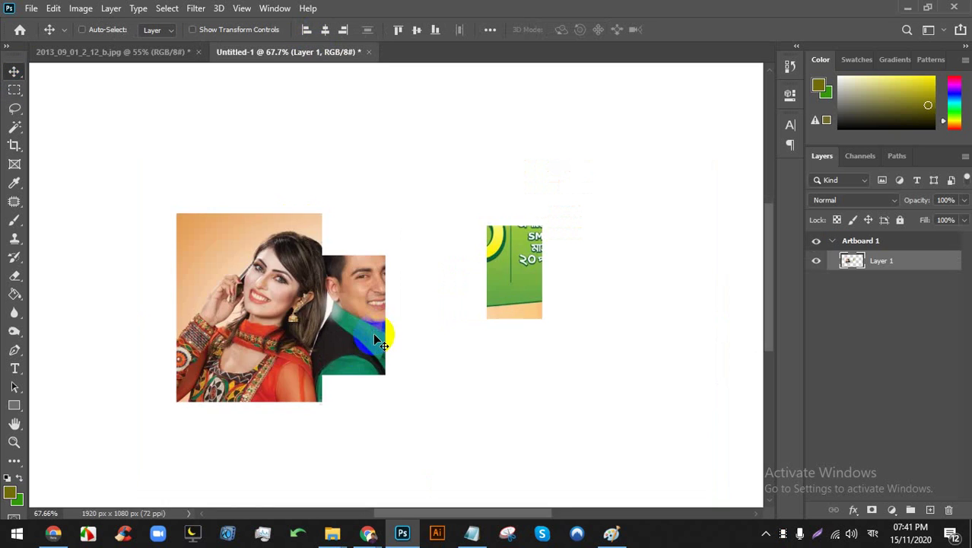
{"action": "scroll", "coordinate": [374, 335], "scroll_direction": "up", "scroll_amount": 2}
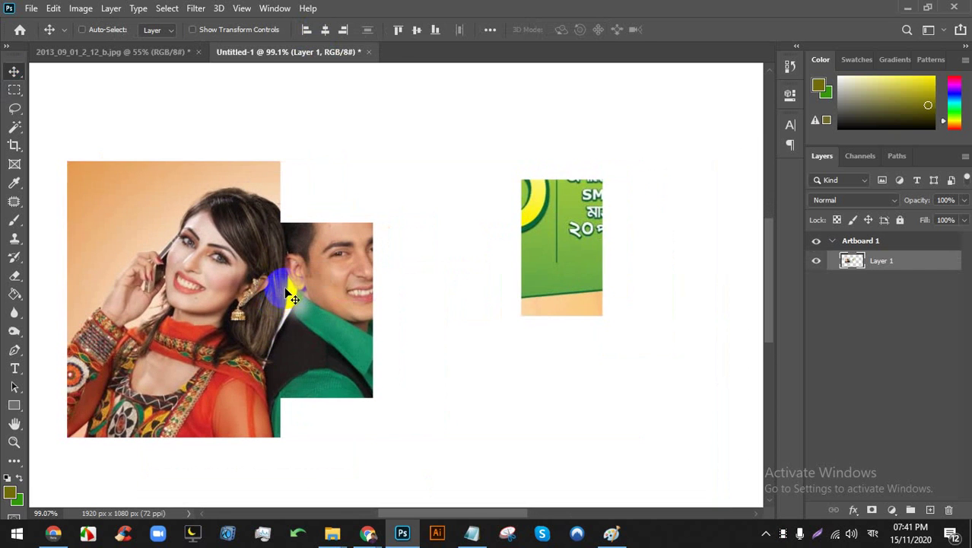
{"action": "key", "text": "ctrl+z"}
{"action": "scroll", "coordinate": [293, 299], "scroll_direction": "down", "scroll_amount": 2}
Build one combined selection on the artboard from three adjoining rectangles with the Rectangular Marquee tool in Add to Selection mode
{"action": "left_click", "coordinate": [15, 89]}
{"action": "scroll", "coordinate": [219, 190], "scroll_direction": "down", "scroll_amount": 3}
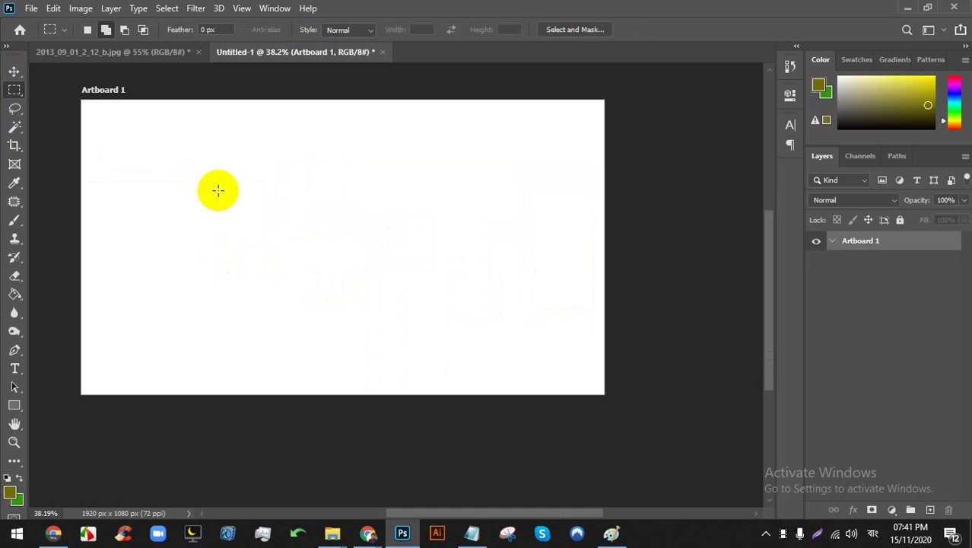
{"action": "left_click_drag", "start_coordinate": [121, 172], "coordinate": [239, 293]}
{"action": "mouse_move", "coordinate": [328, 277]}
{"action": "left_mouse_down"}
{"action": "mouse_move", "coordinate": [201, 215]}
{"action": "mouse_move", "coordinate": [240, 204]}
{"action": "left_mouse_up"}
{"action": "left_click_drag", "start_coordinate": [308, 165], "coordinate": [416, 316]}
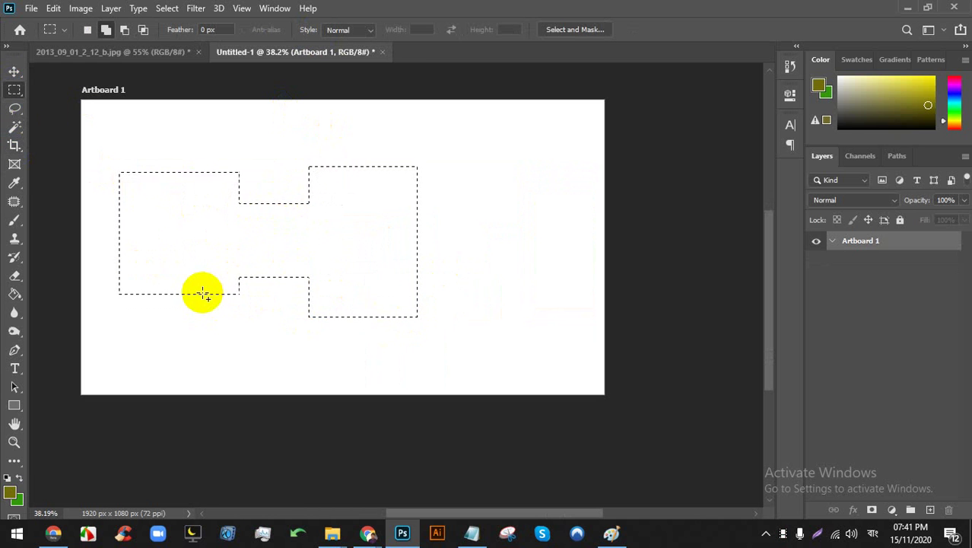
Create a new layer in Artboard 1 and fill the combined selection with the olive foreground colour and again with the green background colour
{"action": "key", "text": "alt+BackSpace"}
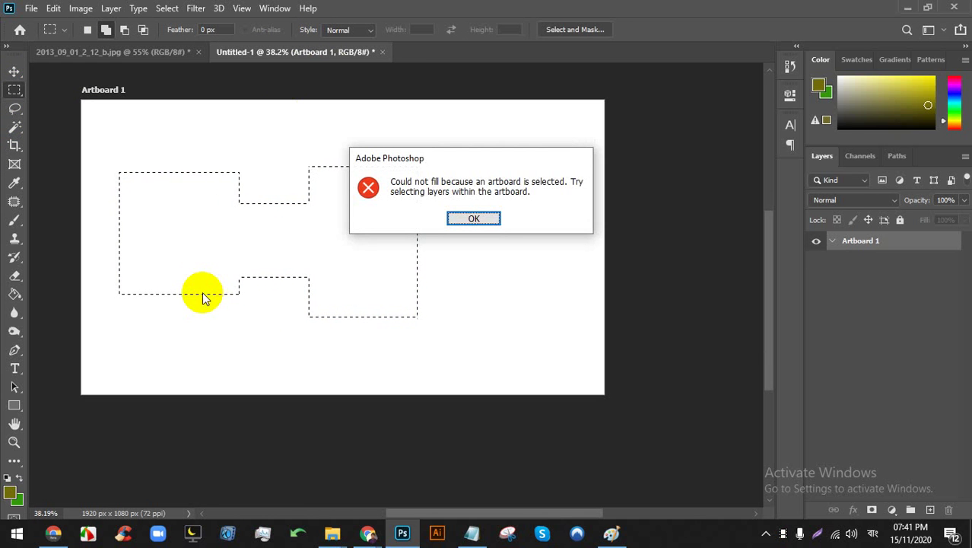
{"action": "left_click", "coordinate": [476, 219]}
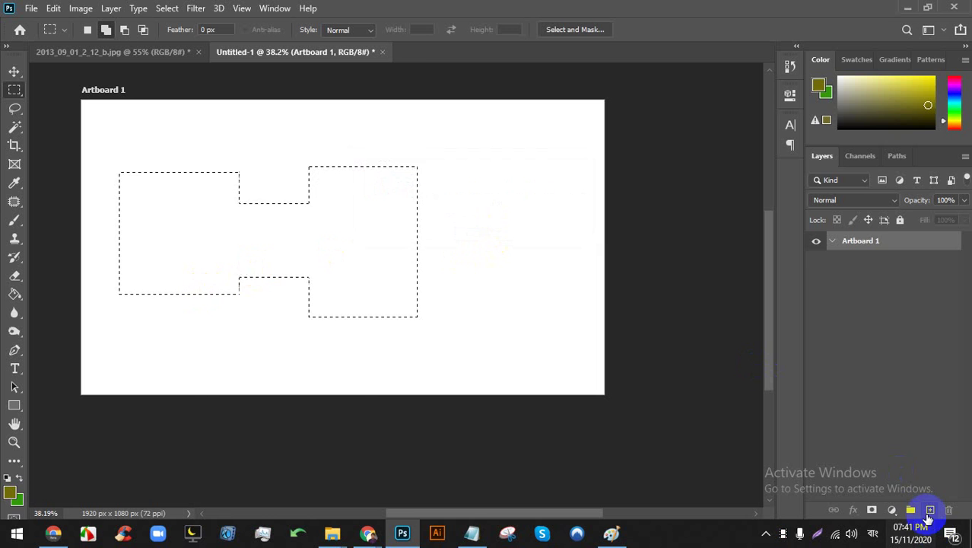
{"action": "left_click", "coordinate": [929, 510]}
{"action": "key", "text": "alt+BackSpace"}
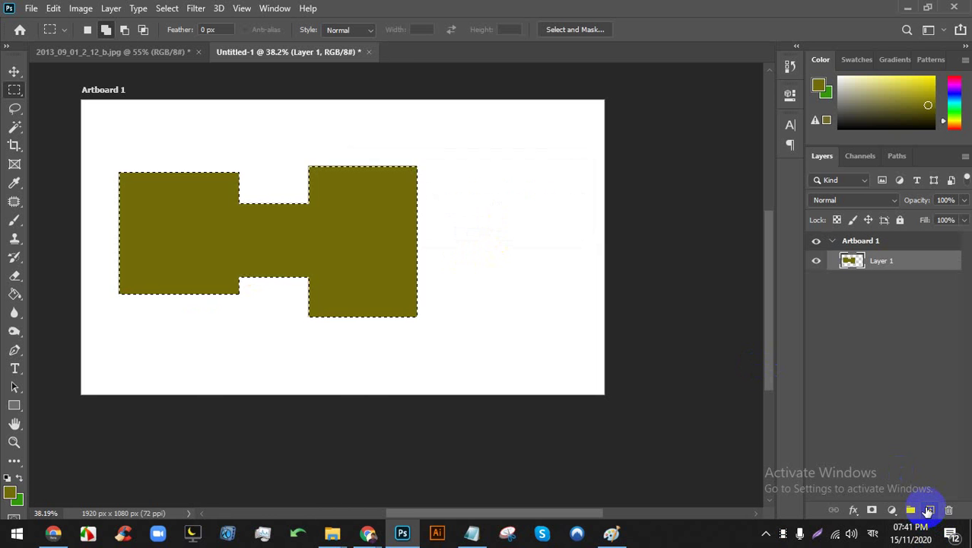
{"action": "scroll", "coordinate": [267, 235], "scroll_direction": "up", "scroll_amount": 4}
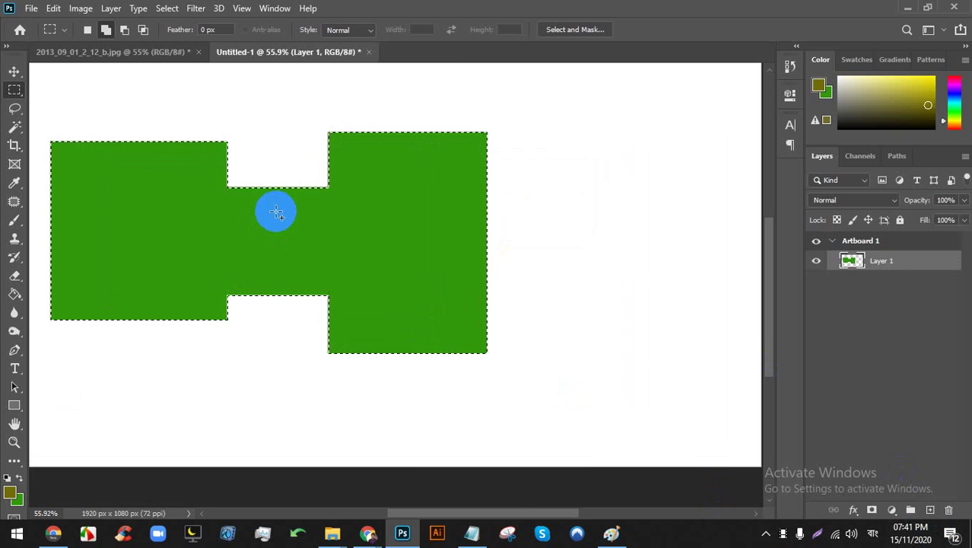
Deselect the shape, delete the green-filled layer and create a new empty layer in Artboard 1
{"action": "left_click", "coordinate": [280, 217]}
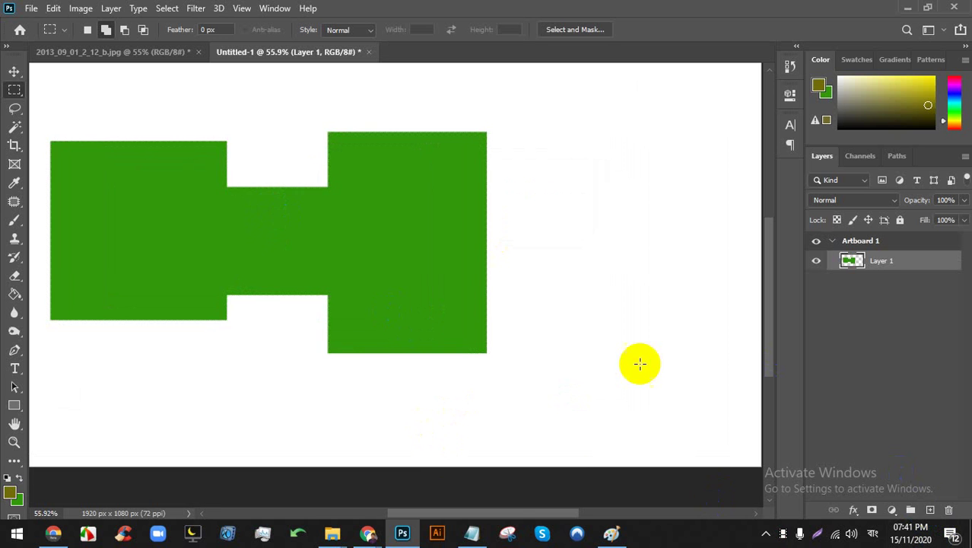
{"action": "key", "text": "Delete"}
{"action": "left_click", "coordinate": [929, 510]}
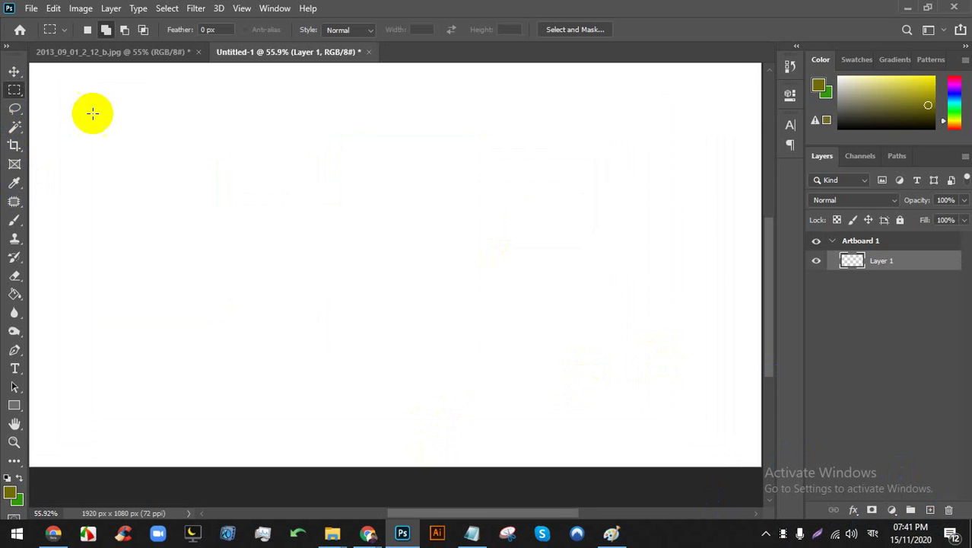
Build a stepped selection on the artboard by adding four overlapping rectangles together
{"action": "mouse_move", "coordinate": [106, 130]}
{"action": "left_mouse_down"}
{"action": "mouse_move", "coordinate": [239, 335]}
{"action": "mouse_move", "coordinate": [253, 335]}
{"action": "left_mouse_up"}
{"action": "left_click_drag", "start_coordinate": [375, 309], "coordinate": [196, 222]}
{"action": "left_click_drag", "start_coordinate": [324, 120], "coordinate": [413, 361]}
{"action": "left_click_drag", "start_coordinate": [503, 286], "coordinate": [308, 116]}
{"action": "scroll", "coordinate": [218, 272], "scroll_direction": "up", "scroll_amount": 1}
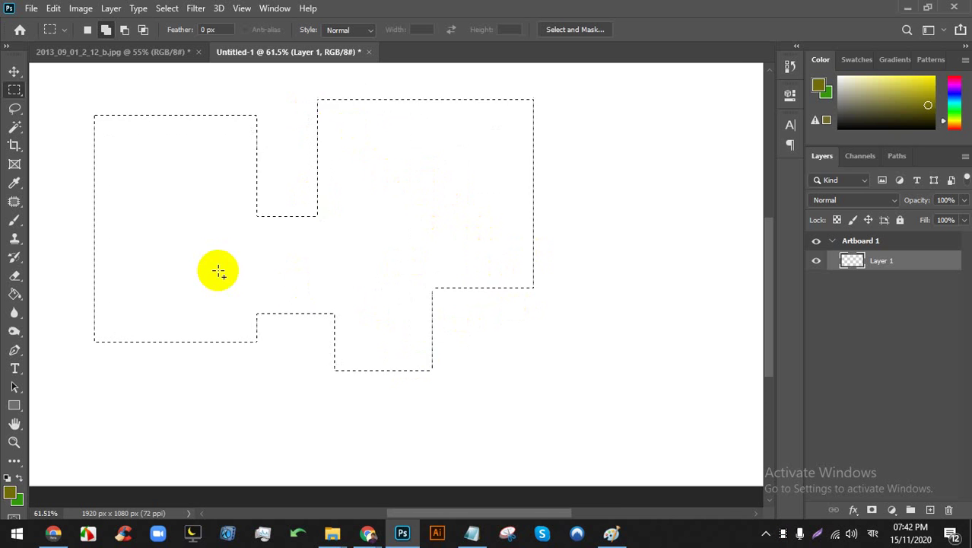
Subtract two strips from the selection's lower protrusion and a rectangular hole from inside its left block
{"action": "scroll", "coordinate": [218, 272], "scroll_direction": "up", "scroll_amount": 8}
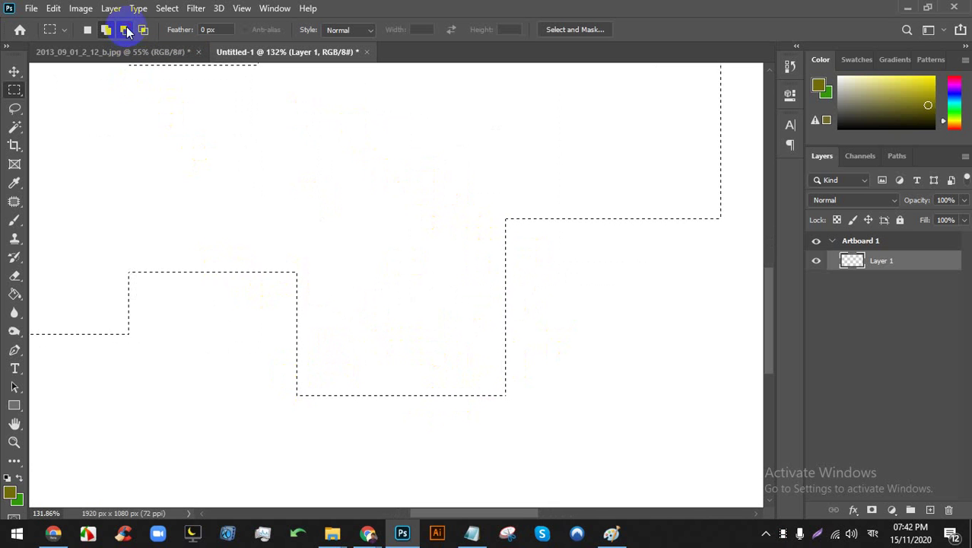
{"action": "left_click_drag", "start_coordinate": [554, 408], "coordinate": [271, 347]}
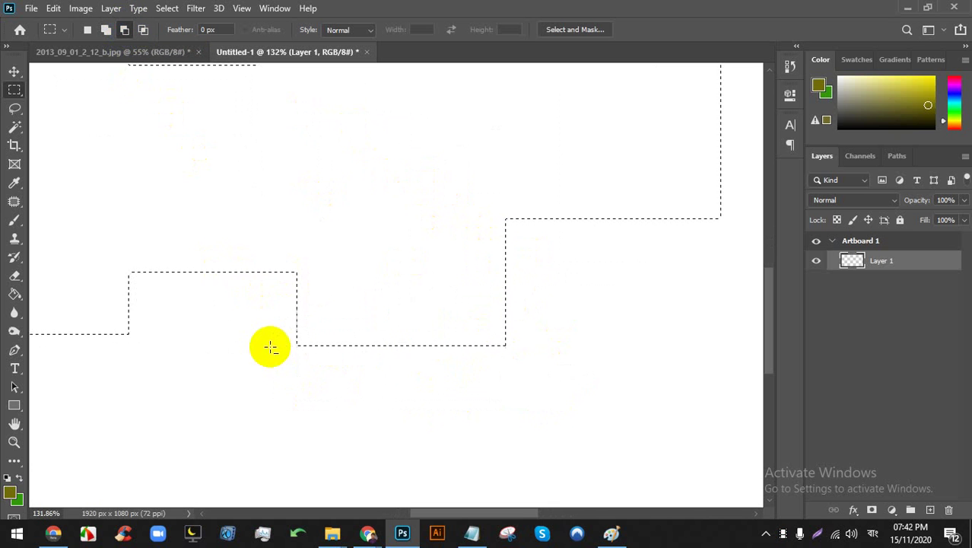
{"action": "left_click_drag", "start_coordinate": [542, 349], "coordinate": [267, 306]}
{"action": "scroll", "coordinate": [270, 304], "scroll_direction": "down", "scroll_amount": 2}
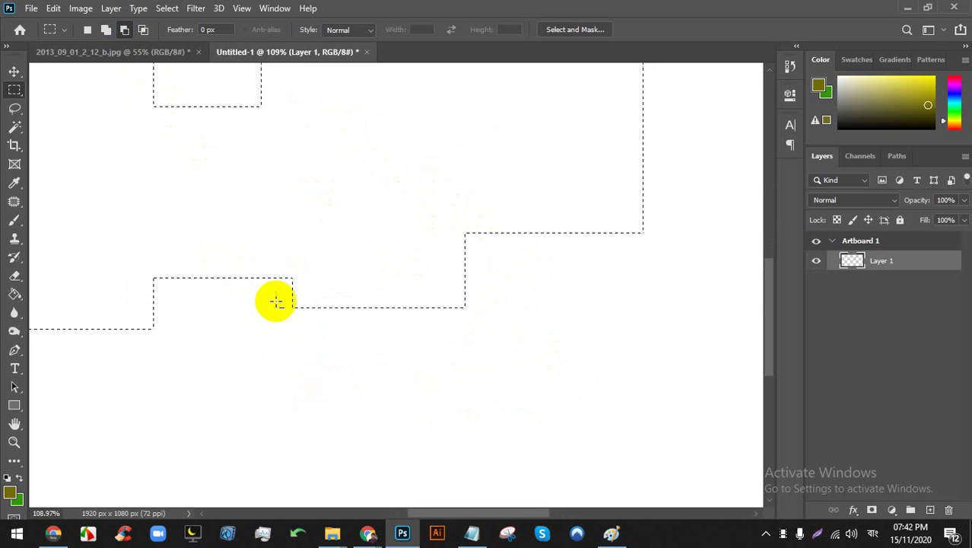
{"action": "scroll", "coordinate": [277, 299], "scroll_direction": "down", "scroll_amount": 3}
{"action": "scroll", "coordinate": [174, 257], "scroll_direction": "up", "scroll_amount": 5}
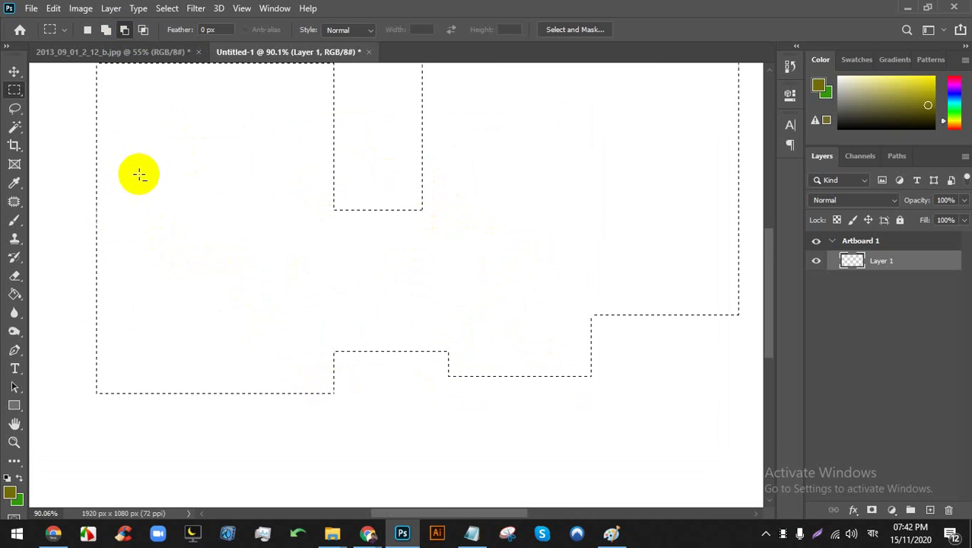
{"action": "left_click_drag", "start_coordinate": [160, 131], "coordinate": [296, 318]}
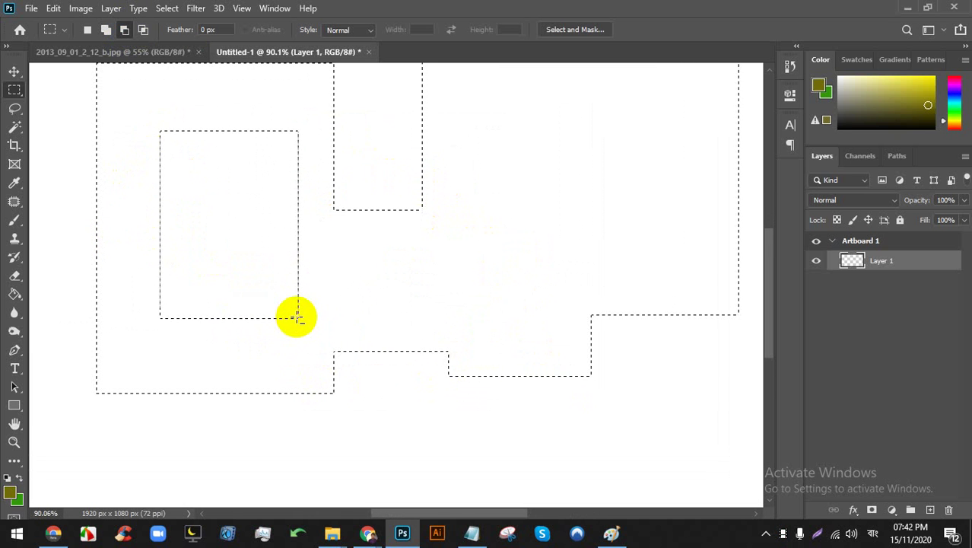
{"action": "scroll", "coordinate": [169, 264], "scroll_direction": "down", "scroll_amount": 2}
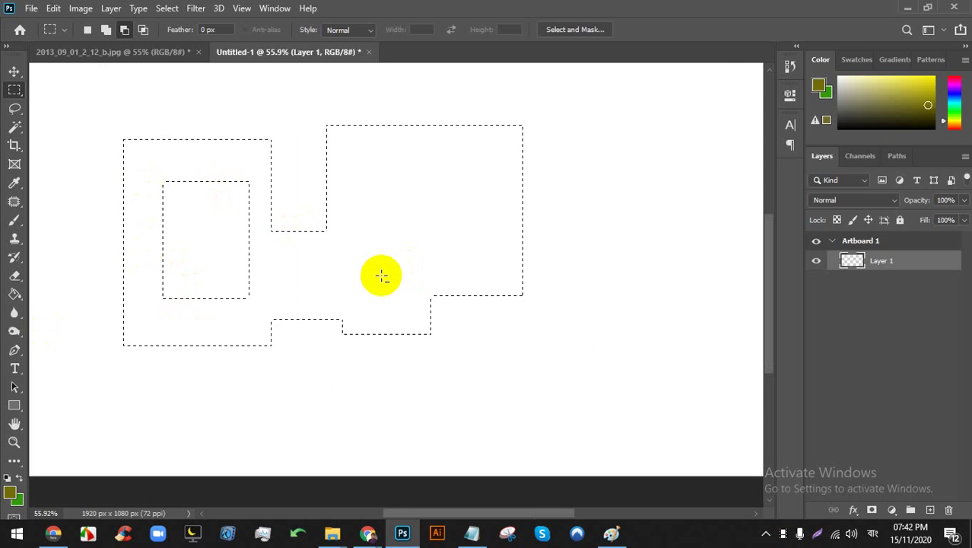
Fill the selection on Layer 1 with the green background colour to inspect the hole, and clear the fill again
{"action": "key", "text": "alt+BackSpace"}
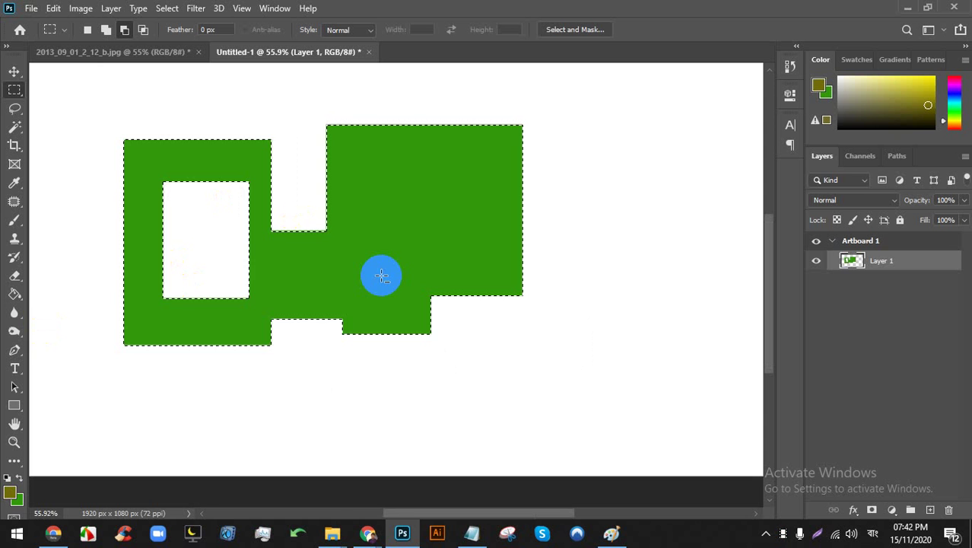
{"action": "scroll", "coordinate": [76, 198], "scroll_direction": "up", "scroll_amount": 2}
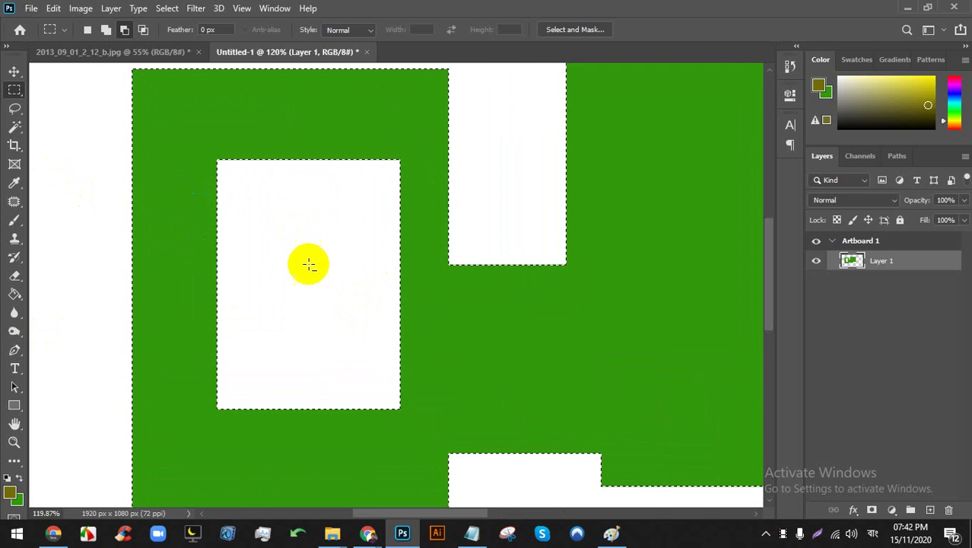
{"action": "scroll", "coordinate": [256, 219], "scroll_direction": "down", "scroll_amount": 2}
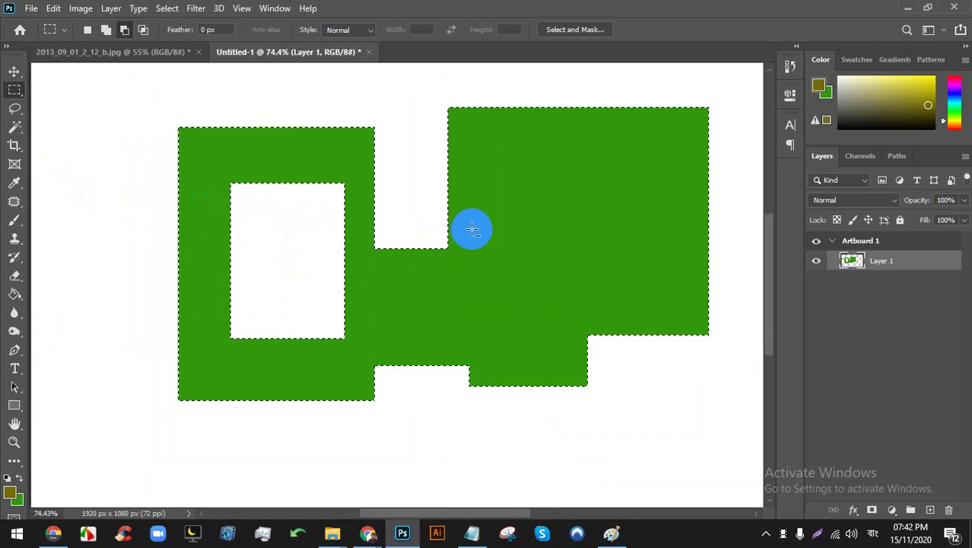
{"action": "left_click", "coordinate": [443, 207]}
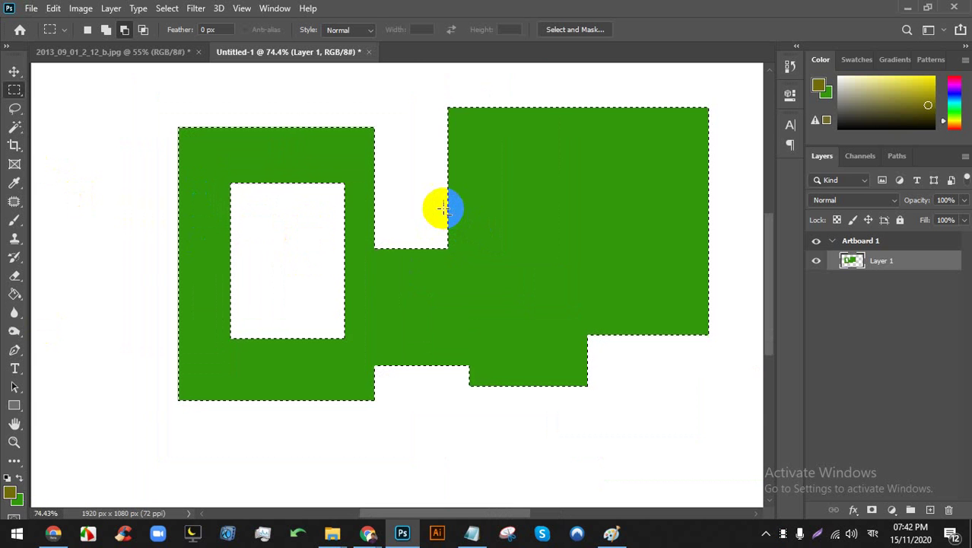
{"action": "key", "text": "Delete"}
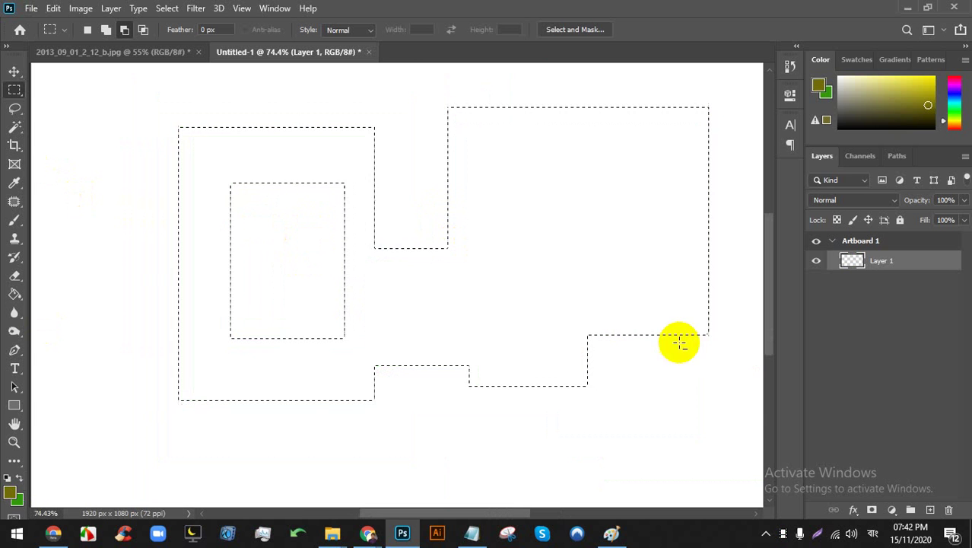
Intersect the selection with a wide horizontal band about 1218 x 125 px drawn across its middle
{"action": "scroll", "coordinate": [187, 122], "scroll_direction": "down", "scroll_amount": 1}
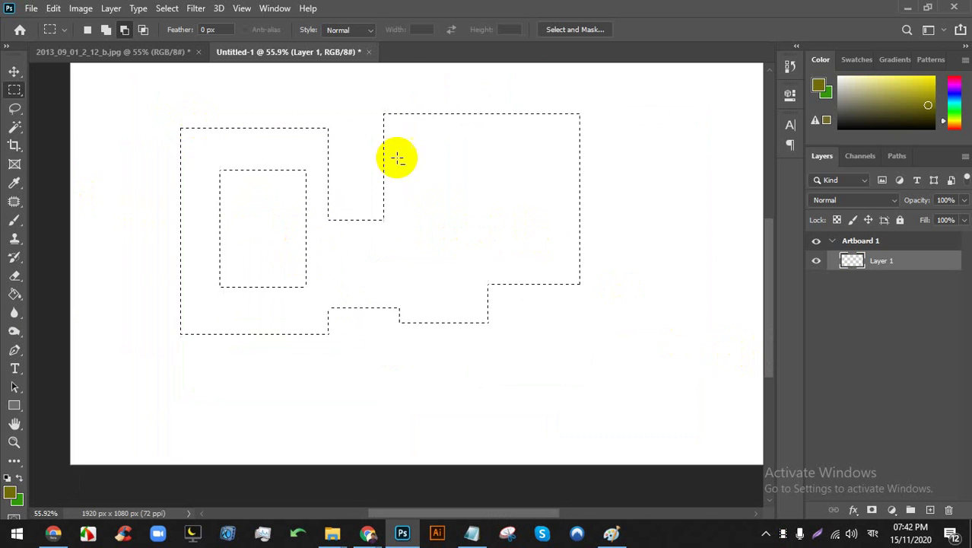
{"action": "scroll", "coordinate": [397, 158], "scroll_direction": "up", "scroll_amount": 1}
{"action": "left_click", "coordinate": [144, 29]}
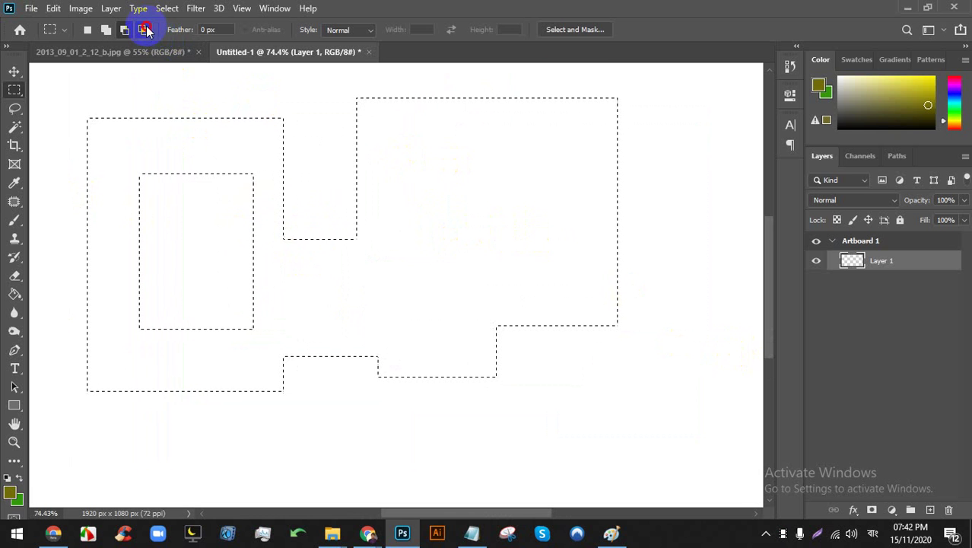
{"action": "left_click_drag", "start_coordinate": [682, 291], "coordinate": [36, 226]}
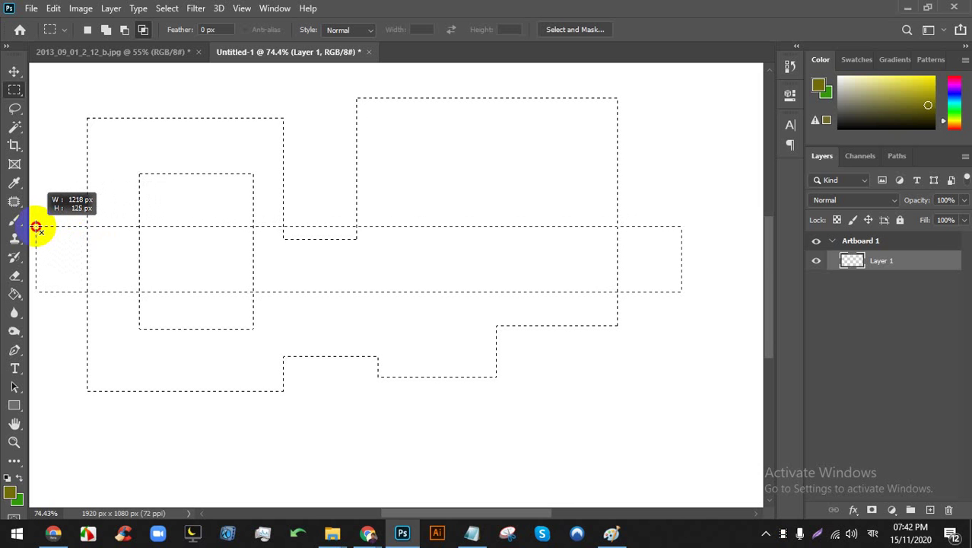
Clear the intersected band selection and draw one large rectangular selection in the middle of the artboard, keeping intersect mode active
{"action": "left_click_drag", "start_coordinate": [36, 226], "coordinate": [36, 226]}
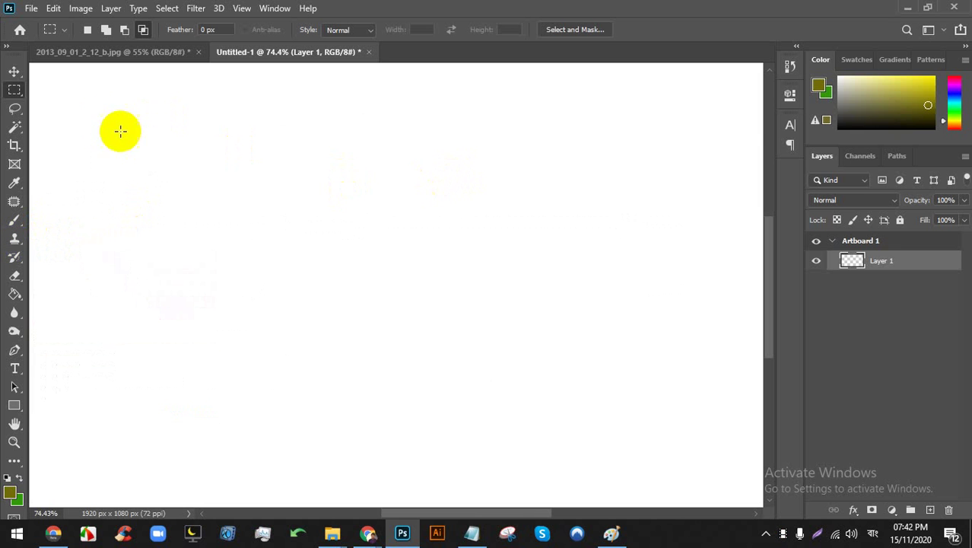
{"action": "left_click_drag", "start_coordinate": [207, 137], "coordinate": [532, 410]}
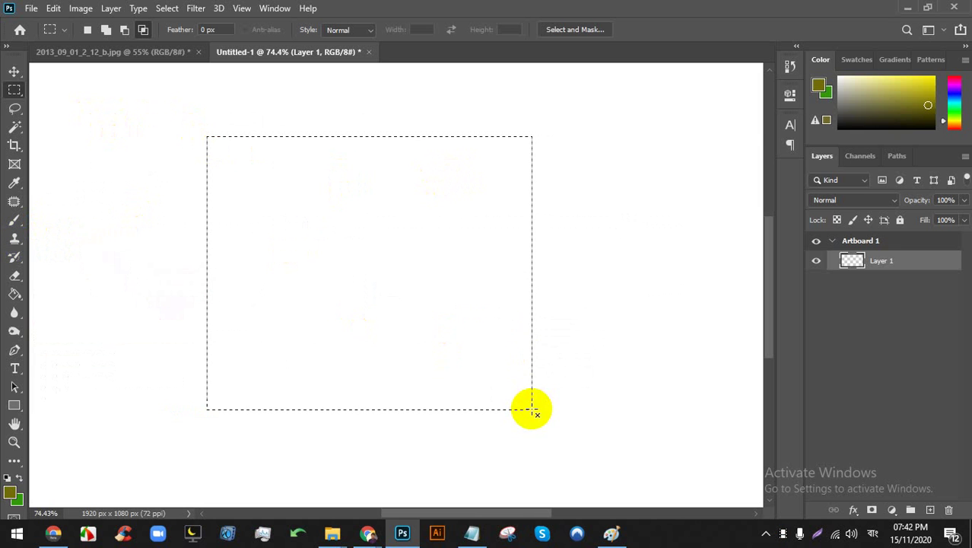
{"action": "left_click", "coordinate": [143, 30]}
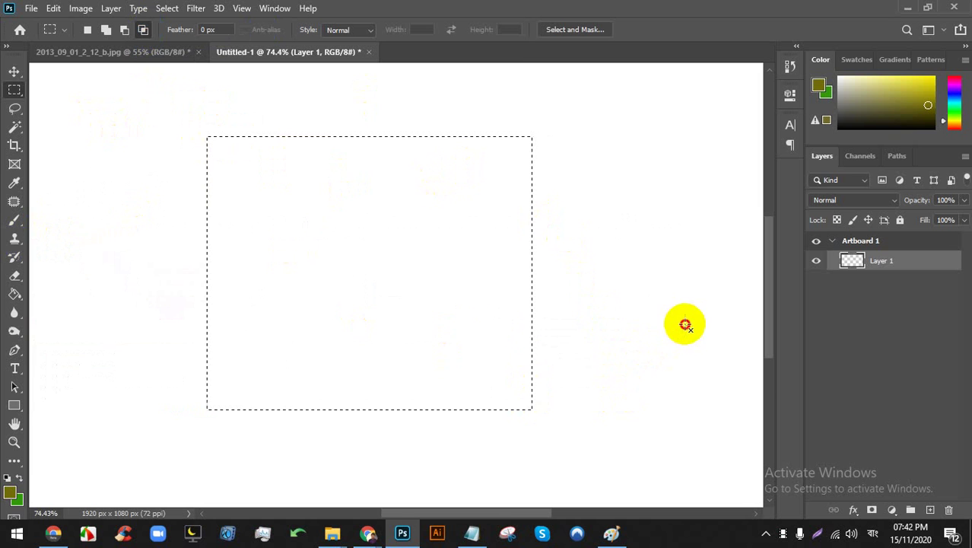
Intersect the rectangular selection repeatedly with overlapping rectangles, reducing it to a small square left of the artboard's centre
{"action": "left_click_drag", "start_coordinate": [687, 328], "coordinate": [326, 238]}
{"action": "left_click_drag", "start_coordinate": [129, 210], "coordinate": [72, 216]}
{"action": "left_click_drag", "start_coordinate": [236, 155], "coordinate": [316, 361]}
{"action": "left_click_drag", "start_coordinate": [421, 332], "coordinate": [180, 198]}
{"action": "left_click_drag", "start_coordinate": [420, 279], "coordinate": [147, 202]}
{"action": "left_click_drag", "start_coordinate": [410, 252], "coordinate": [102, 174]}
{"action": "left_click_drag", "start_coordinate": [328, 240], "coordinate": [97, 169]}
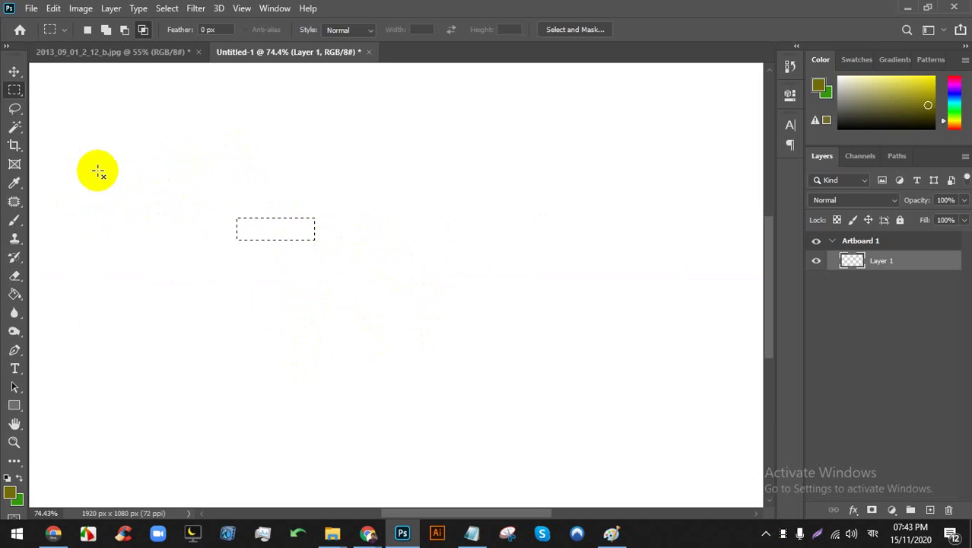
{"action": "left_click_drag", "start_coordinate": [206, 179], "coordinate": [261, 277]}
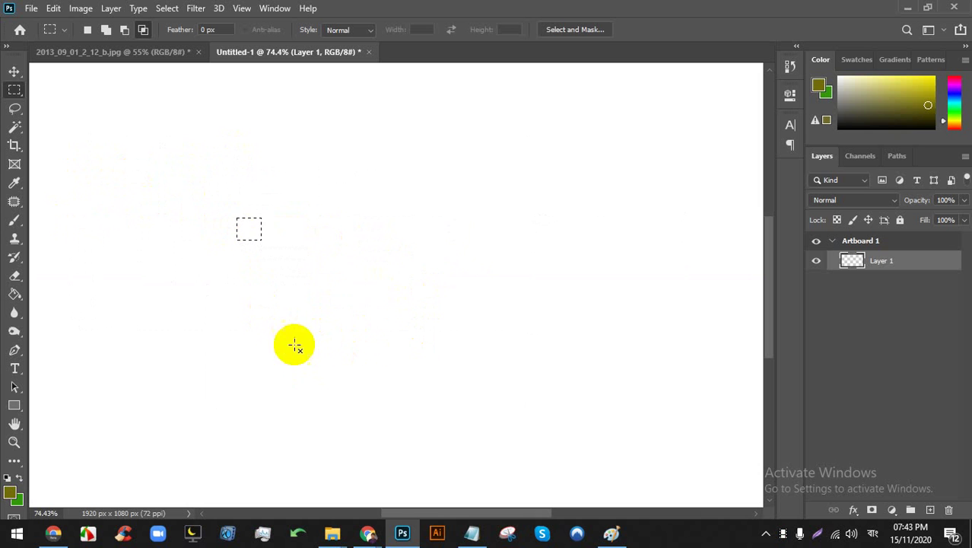
Switch to the Google Meet call in Chrome and stop presenting the screen
{"action": "left_click", "coordinate": [403, 531]}
{"action": "mouse_move", "coordinate": [592, 511]}
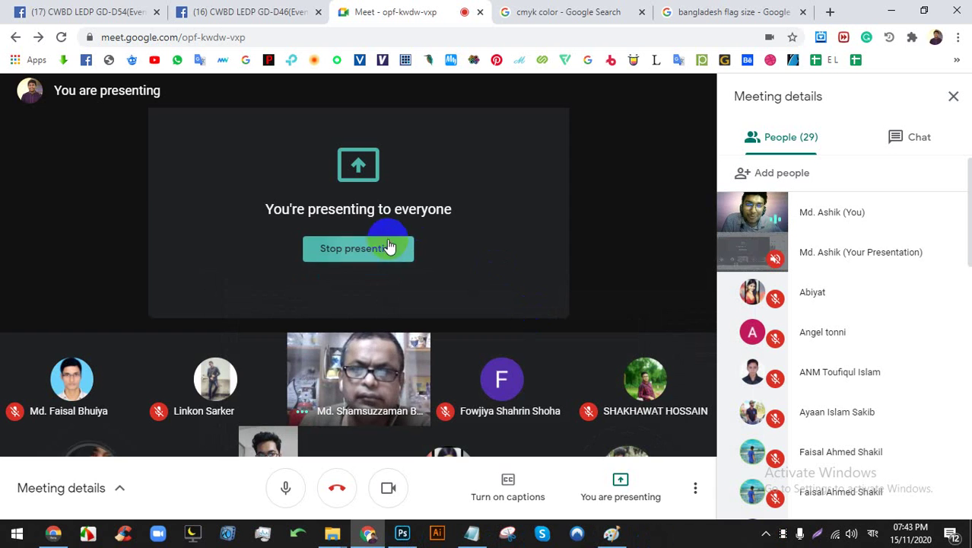
{"action": "left_click", "coordinate": [390, 250]}
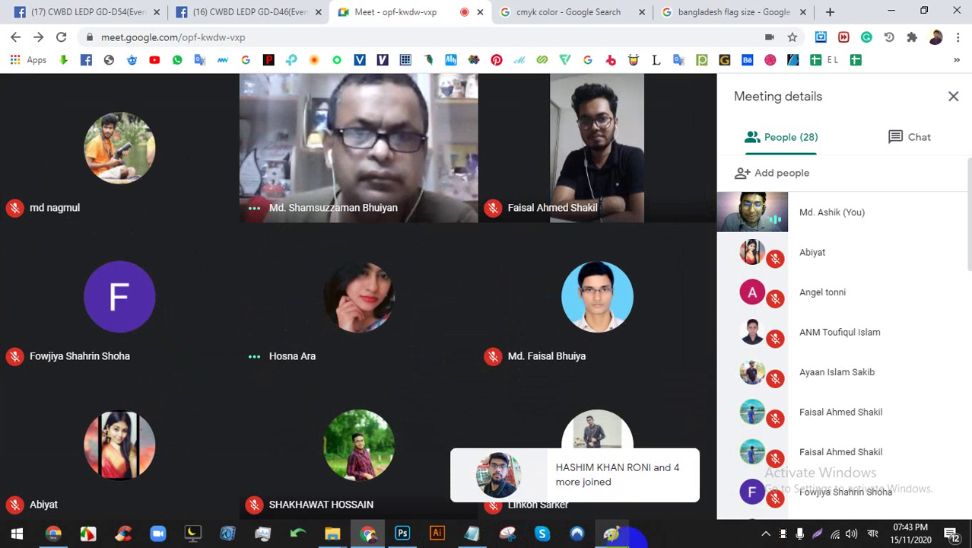
{"action": "mouse_move", "coordinate": [630, 536]}
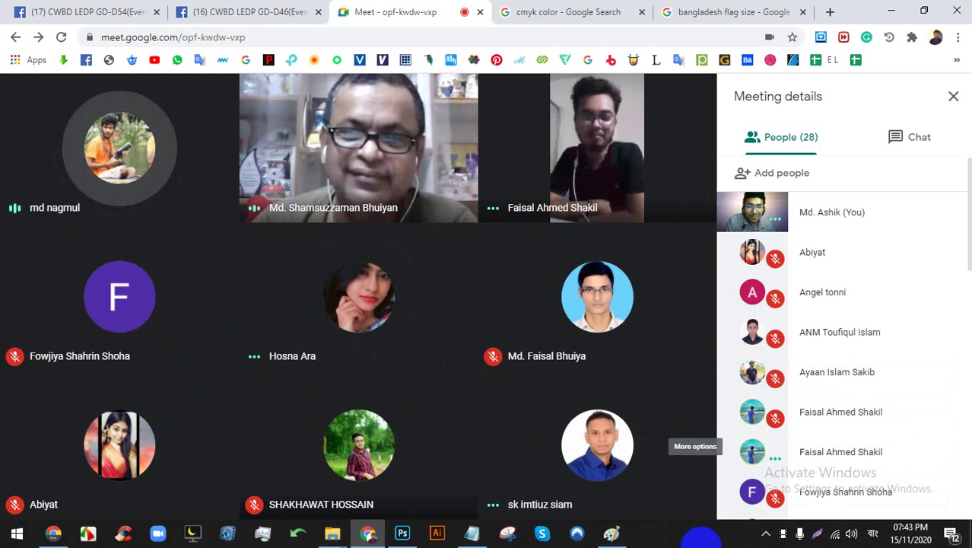
{"action": "left_click", "coordinate": [701, 536]}
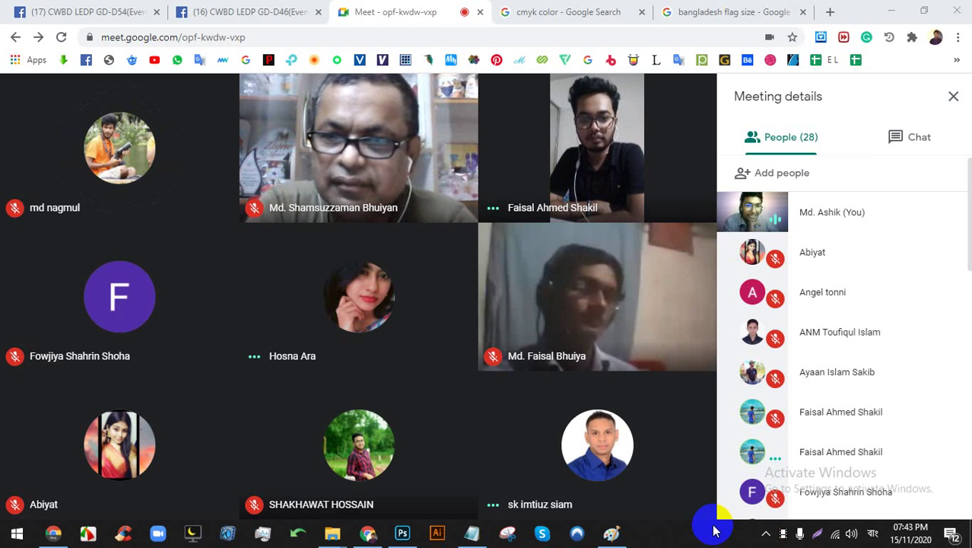
Look through the meeting's participant list from beginning to end and return to its start
{"action": "scroll", "coordinate": [862, 344], "scroll_direction": "down", "scroll_amount": 5}
{"action": "scroll", "coordinate": [862, 344], "scroll_direction": "down", "scroll_amount": 6}
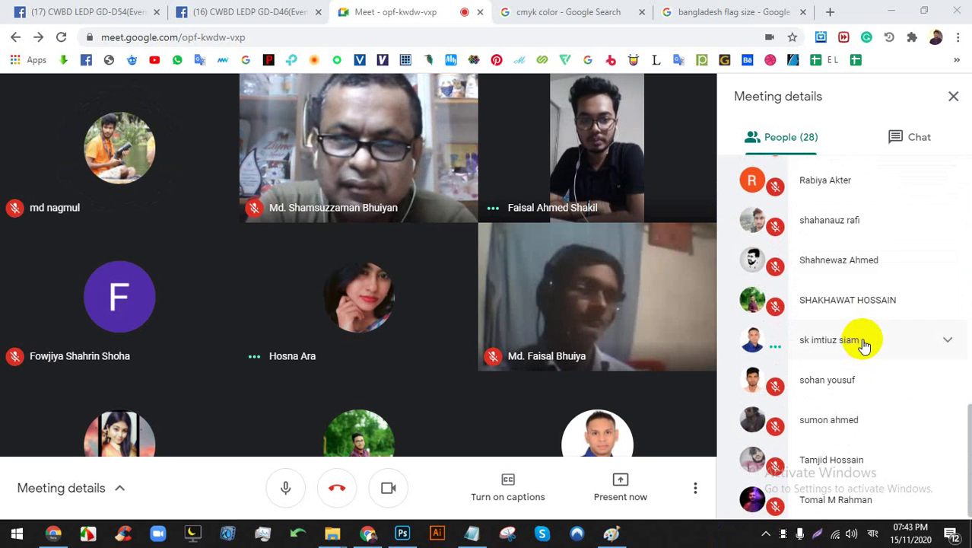
{"action": "scroll", "coordinate": [868, 357], "scroll_direction": "up", "scroll_amount": 12}
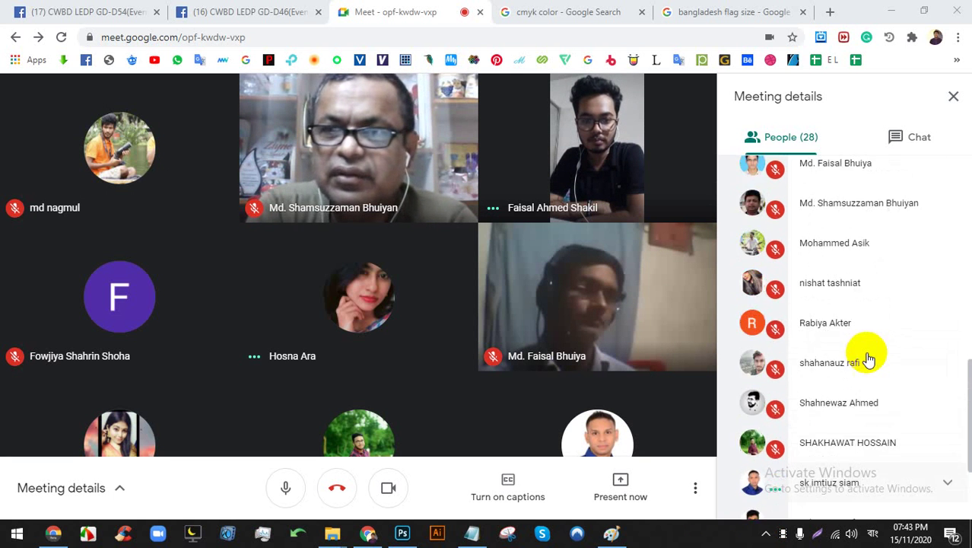
{"action": "scroll", "coordinate": [868, 357], "scroll_direction": "up", "scroll_amount": 3}
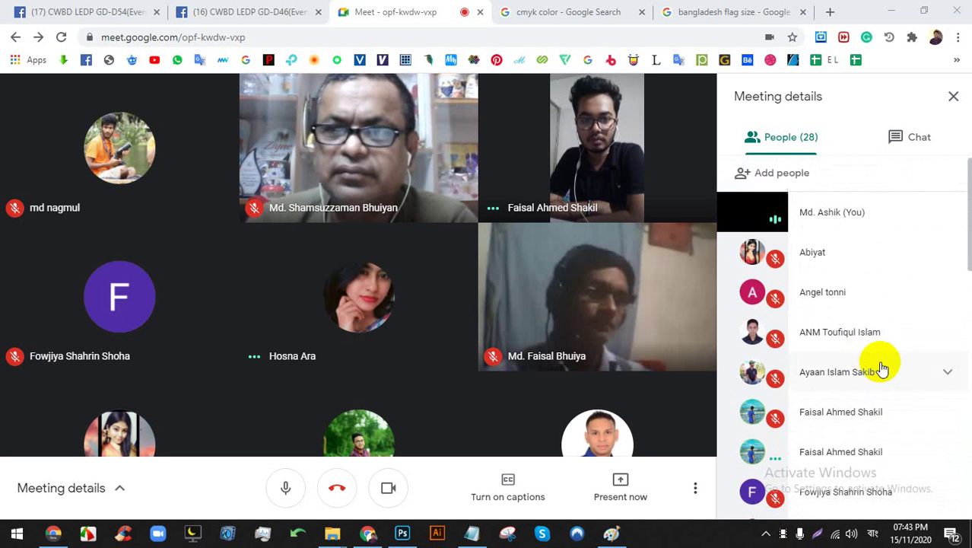